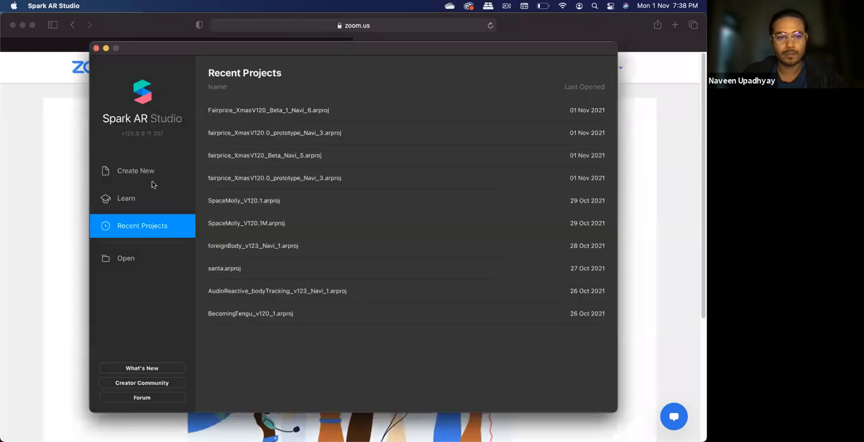
Create a new blank project
{"action": "left_click", "coordinate": [156, 181]}
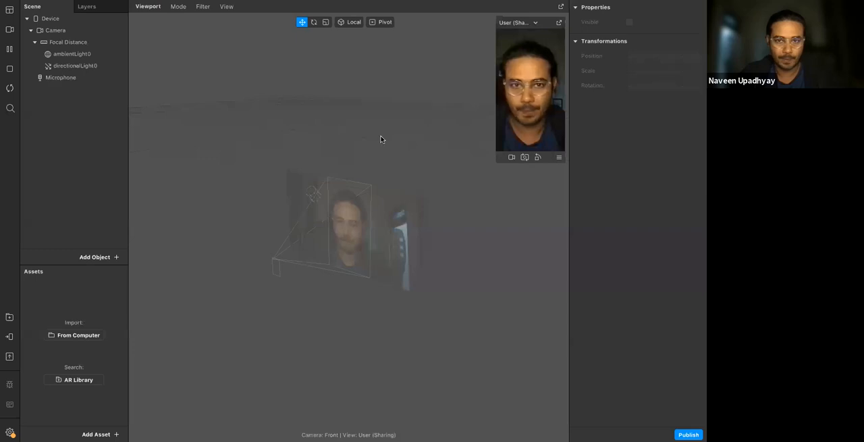
{"action": "mouse_move", "coordinate": [562, 424]}
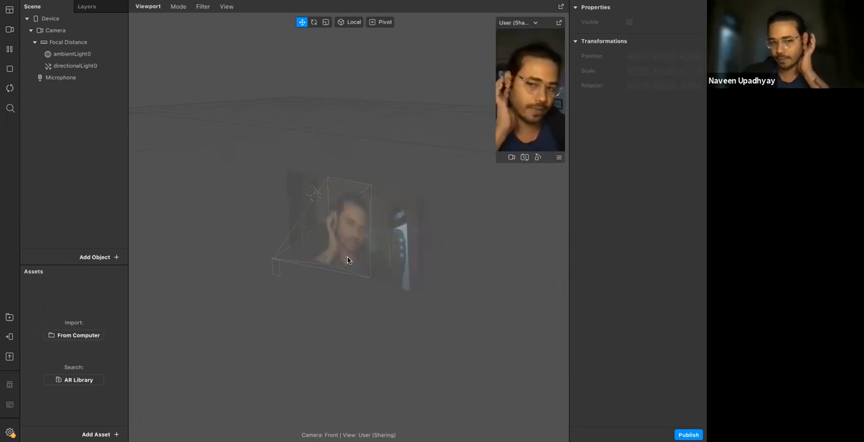
Start importing an asset from the computer and search the whole Mac for .mp3 files
{"action": "left_click", "coordinate": [97, 434]}
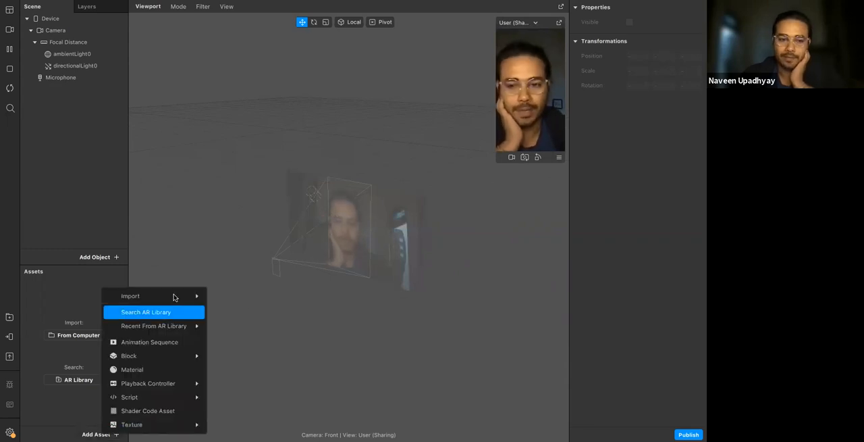
{"action": "mouse_move", "coordinate": [176, 296]}
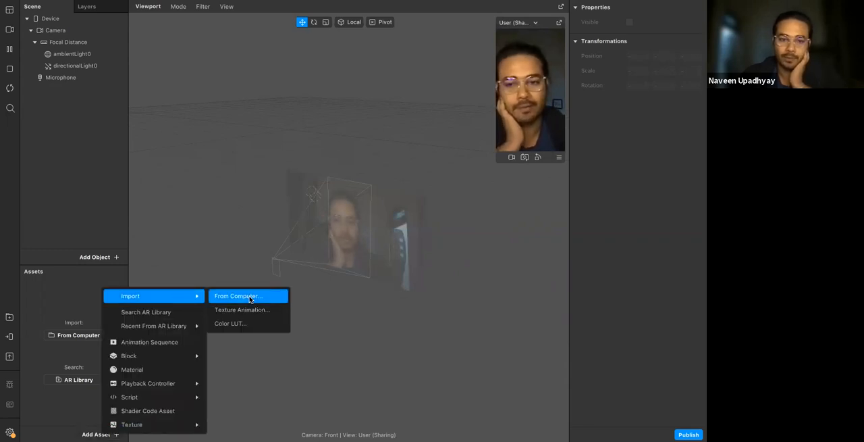
{"action": "left_click", "coordinate": [238, 296]}
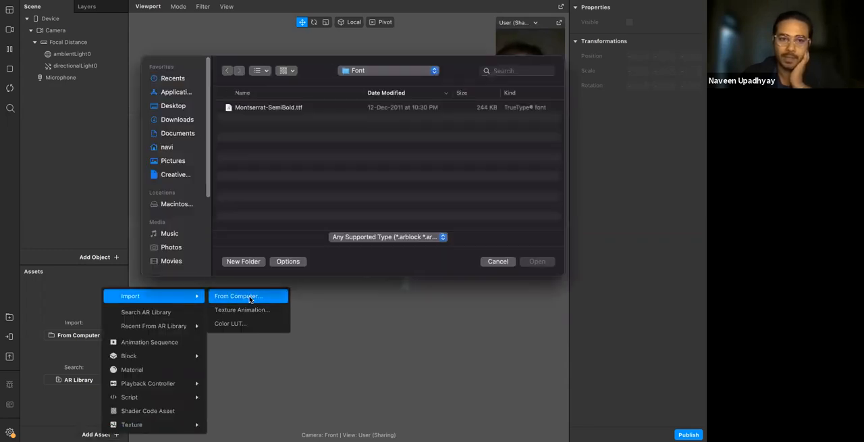
{"action": "left_click", "coordinate": [194, 121]}
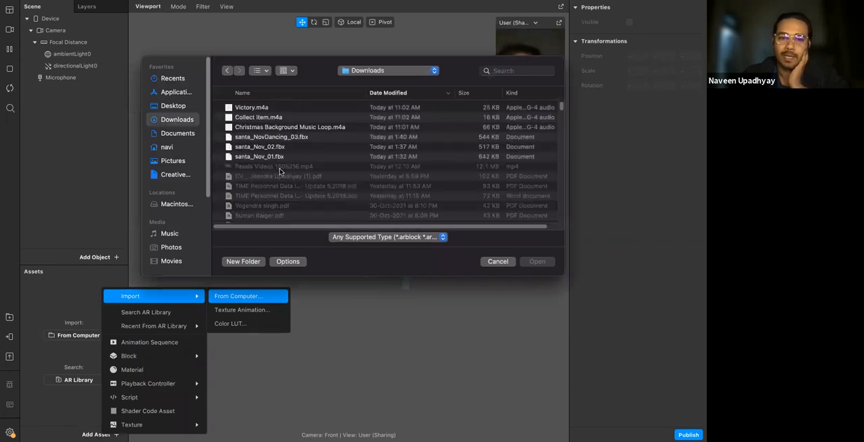
{"action": "scroll", "coordinate": [280, 171], "scroll_direction": "down", "scroll_amount": 5}
{"action": "left_click", "coordinate": [512, 70]}
{"action": "type", "text": ".mp"}
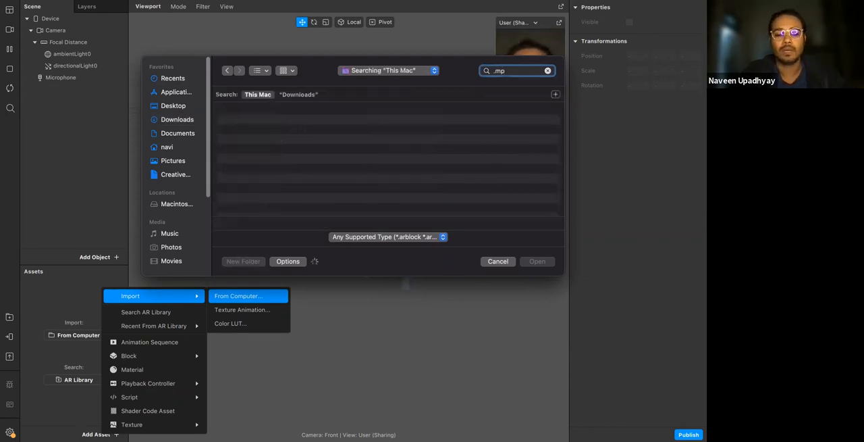
{"action": "type", "text": "3"}
Examine whether the listed MP3 files can be selected for import, and cancel the import
{"action": "scroll", "coordinate": [391, 132], "scroll_direction": "down", "scroll_amount": 10}
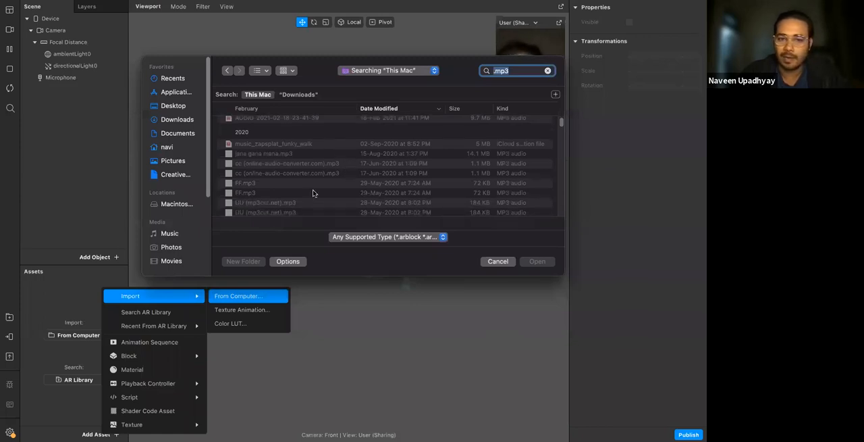
{"action": "scroll", "coordinate": [313, 194], "scroll_direction": "down", "scroll_amount": 5}
{"action": "scroll", "coordinate": [313, 193], "scroll_direction": "down", "scroll_amount": 5}
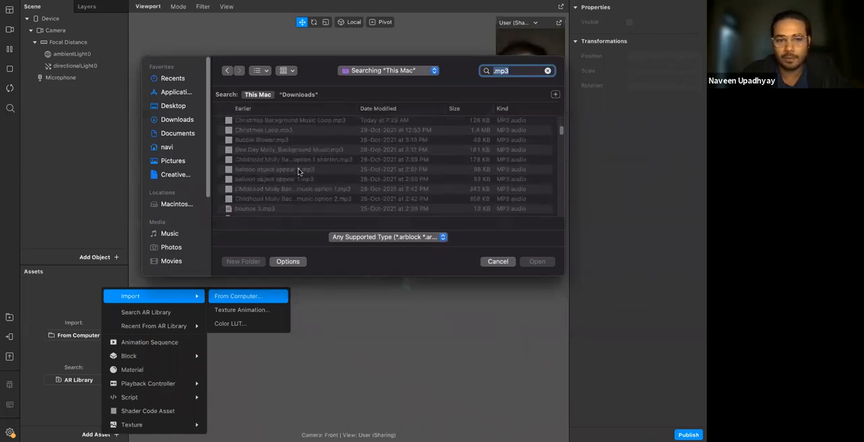
{"action": "scroll", "coordinate": [300, 169], "scroll_direction": "down", "scroll_amount": 5}
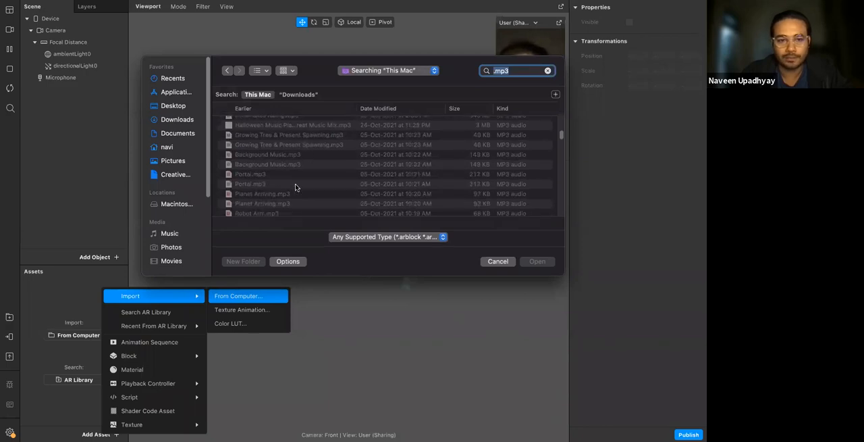
{"action": "left_click", "coordinate": [286, 169]}
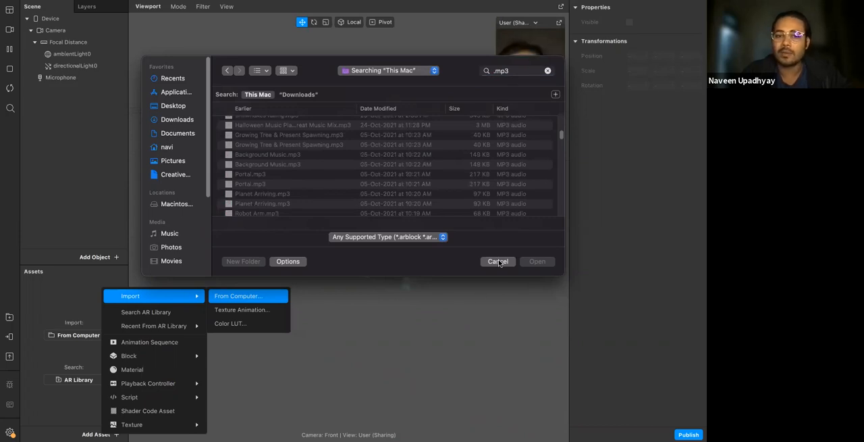
{"action": "scroll", "coordinate": [454, 155], "scroll_direction": "down", "scroll_amount": 10}
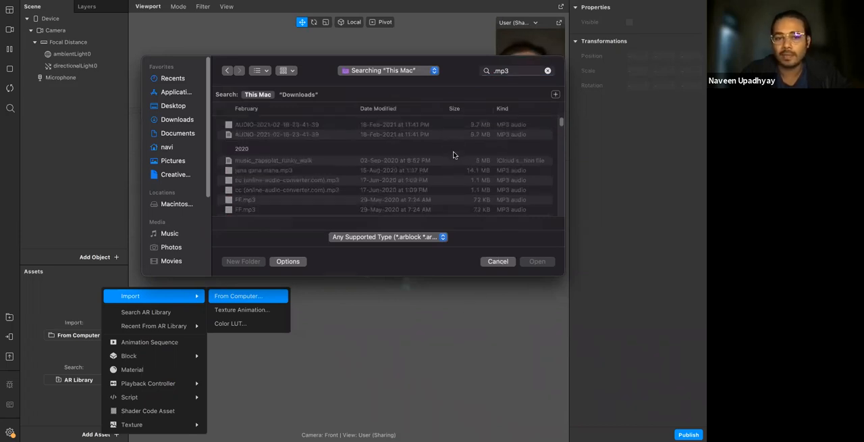
{"action": "left_click", "coordinate": [505, 264]}
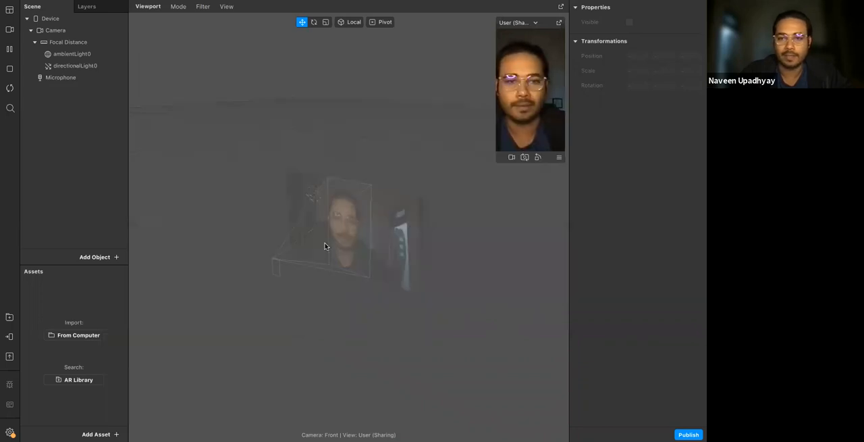
Switch to Chrome, take its window out of full screen, and widen and reposition it
{"action": "key", "text": "ctrl+Right"}
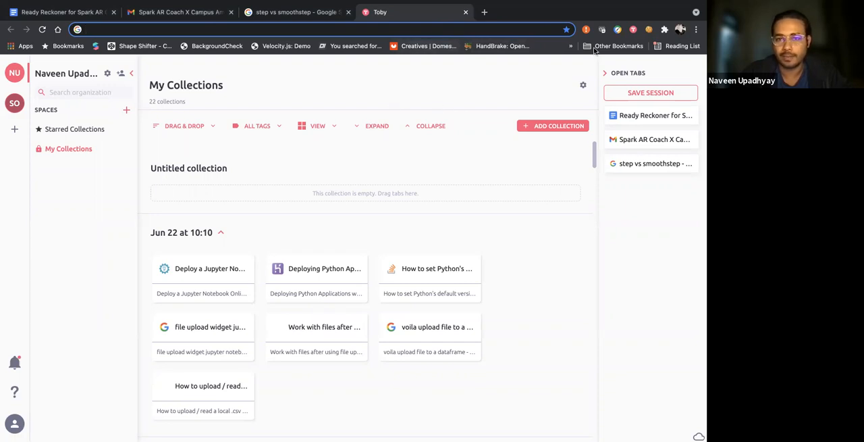
{"action": "left_click", "coordinate": [540, 95]}
{"action": "mouse_move", "coordinate": [61, 2]}
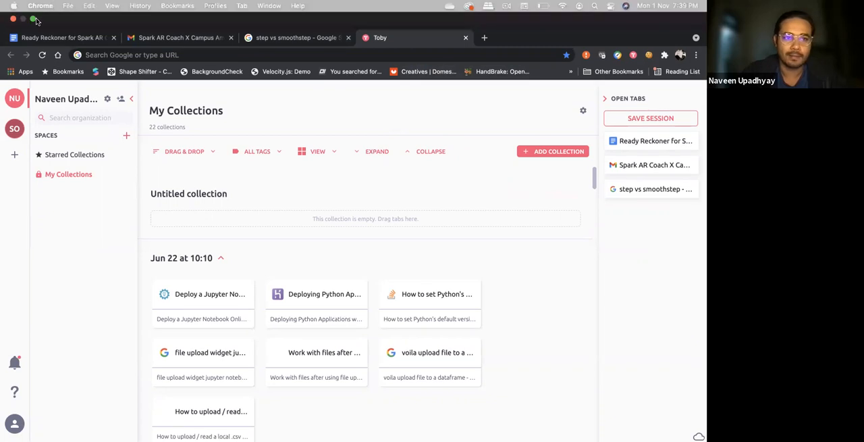
{"action": "left_click", "coordinate": [33, 19]}
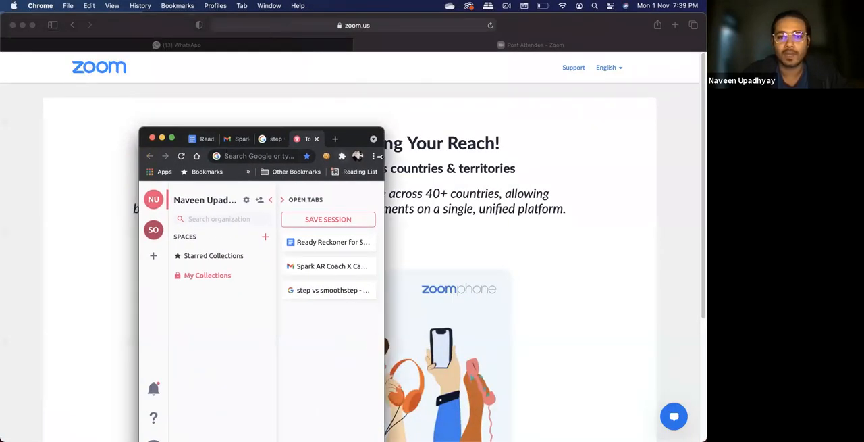
{"action": "left_click_drag", "start_coordinate": [381, 156], "coordinate": [593, 180]}
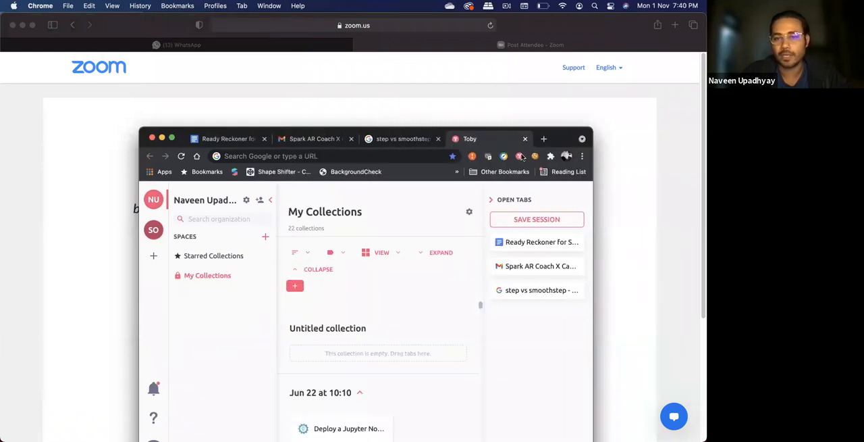
{"action": "left_click_drag", "start_coordinate": [550, 135], "coordinate": [507, 108]}
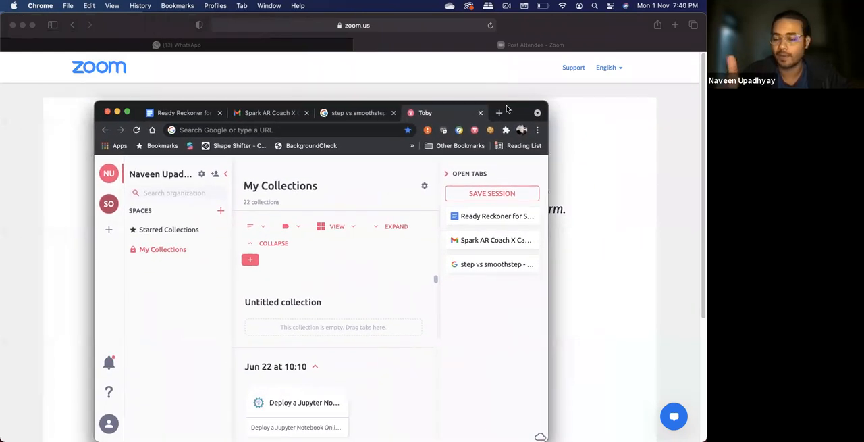
Open audio.online-convert.com and select its web address
{"action": "left_click", "coordinate": [352, 130]}
{"action": "type", "text": "au"}
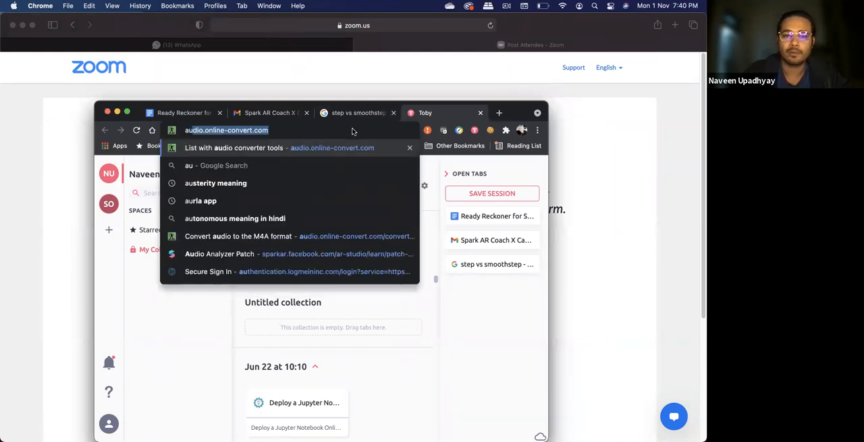
{"action": "key", "text": "Return"}
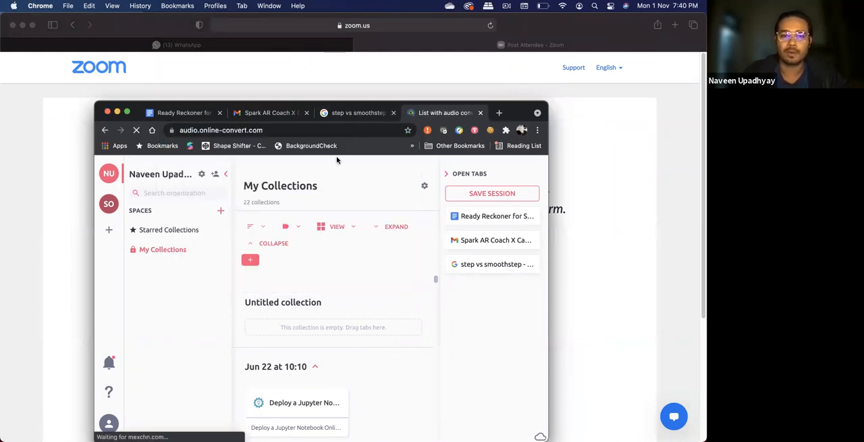
{"action": "left_click", "coordinate": [246, 130]}
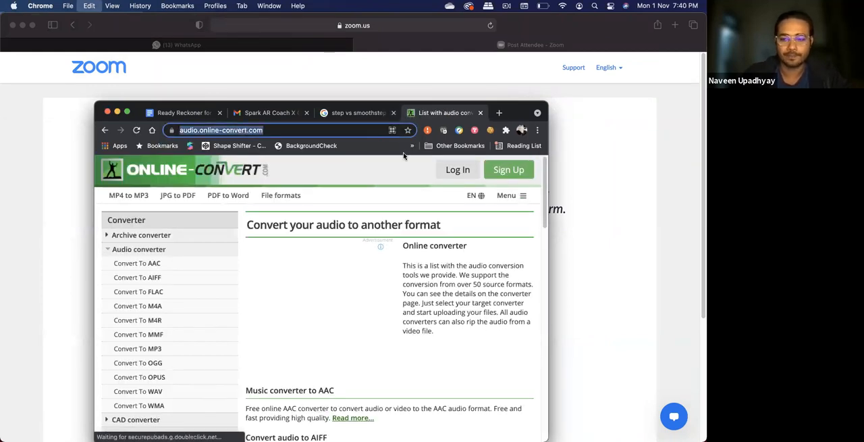
Open the audio-to-M4A converter page, audio.online-convert.com/convert-to-m4a, and select its web address
{"action": "left_click", "coordinate": [309, 130]}
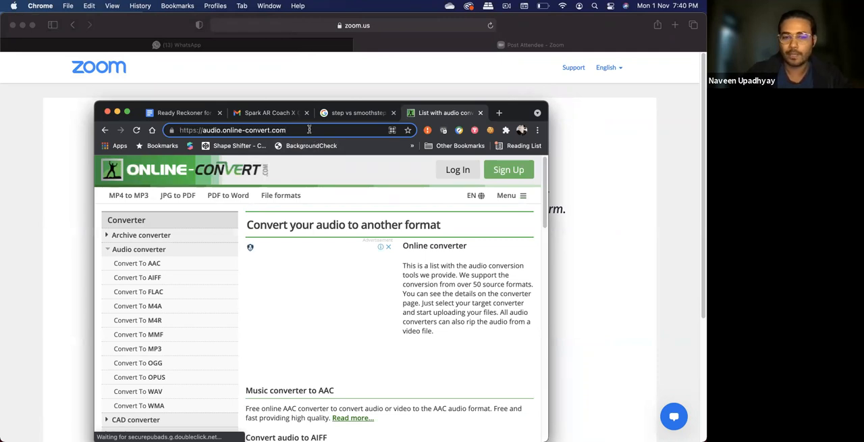
{"action": "type", "text": "/convert-to-m4a"}
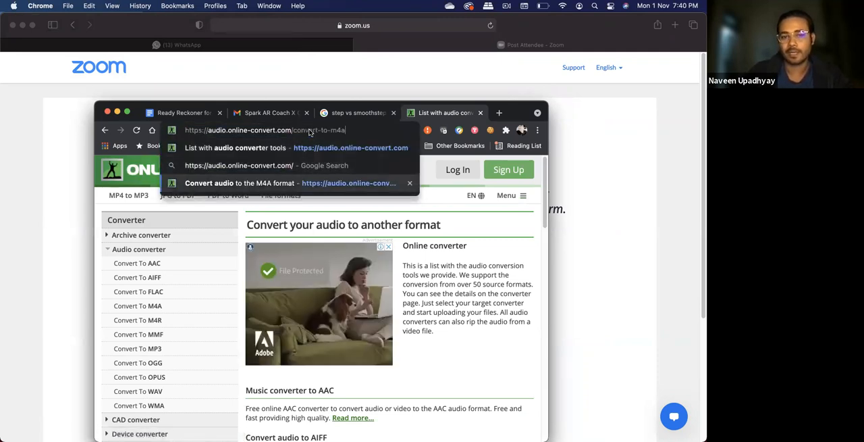
{"action": "left_click", "coordinate": [297, 182]}
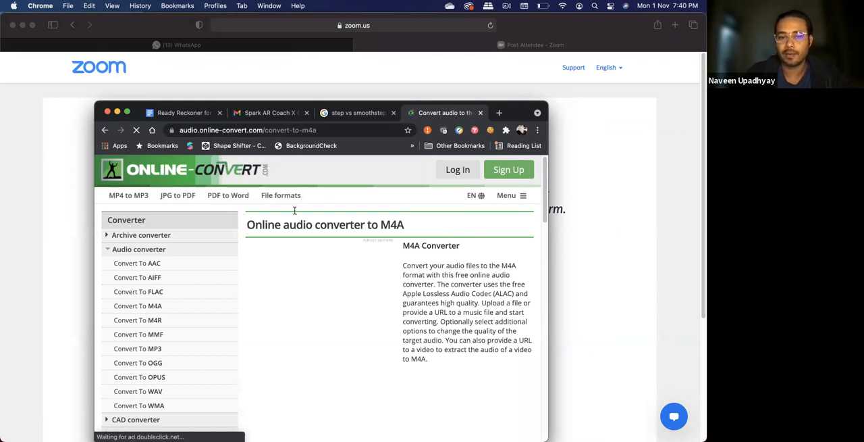
{"action": "scroll", "coordinate": [159, 314], "scroll_direction": "down", "scroll_amount": 1}
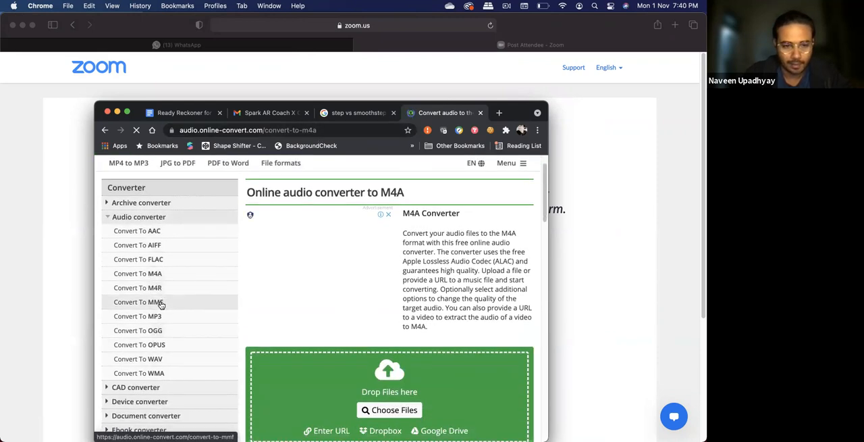
{"action": "left_click", "coordinate": [347, 126]}
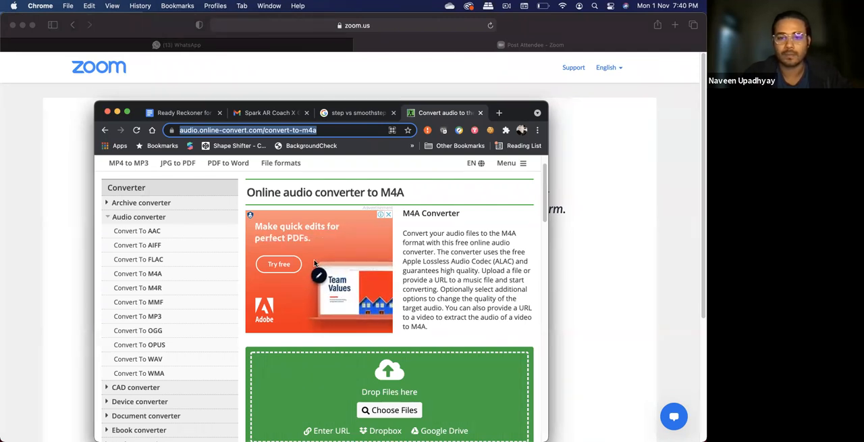
Move the browser window aside and return it to full screen at the converter's upload area
{"action": "left_click_drag", "start_coordinate": [135, 104], "coordinate": [193, 94]}
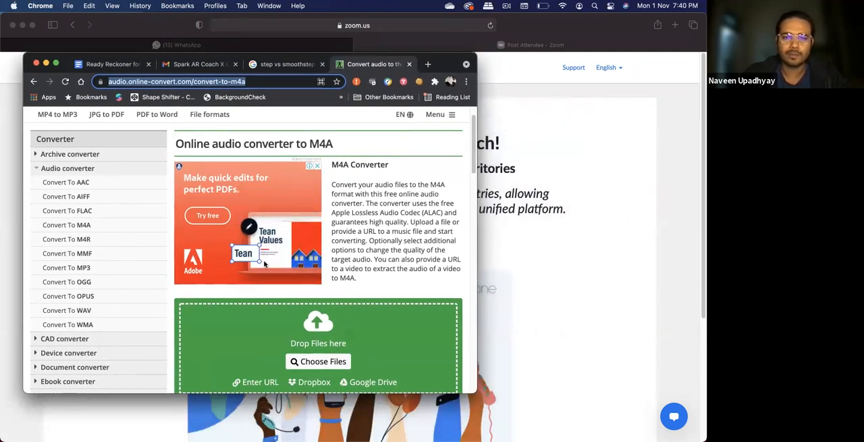
{"action": "scroll", "coordinate": [334, 297], "scroll_direction": "down", "scroll_amount": 5}
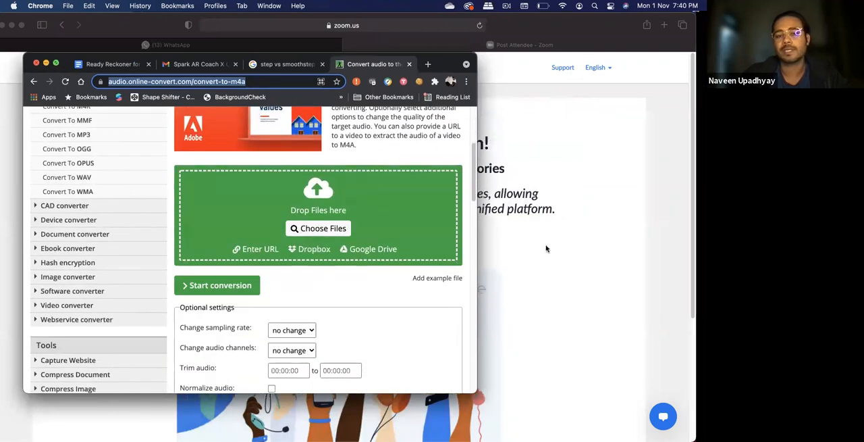
{"action": "left_click", "coordinate": [56, 64]}
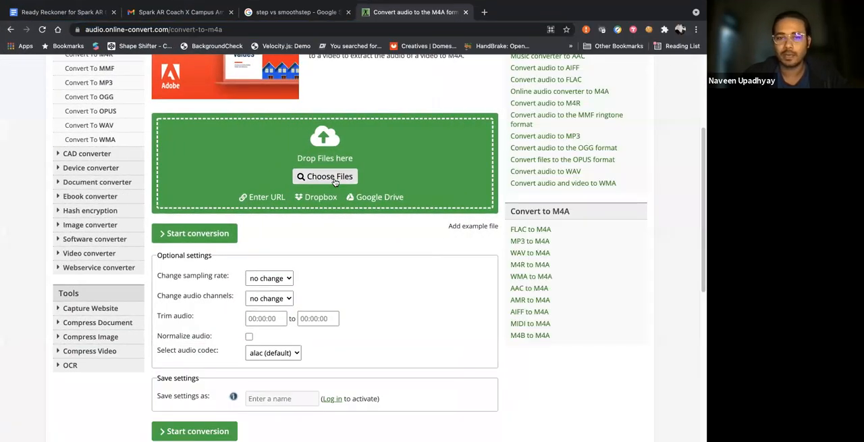
Open the converter's file chooser, go to Downloads, and search the whole Mac for .mp3 files
{"action": "left_click", "coordinate": [328, 176]}
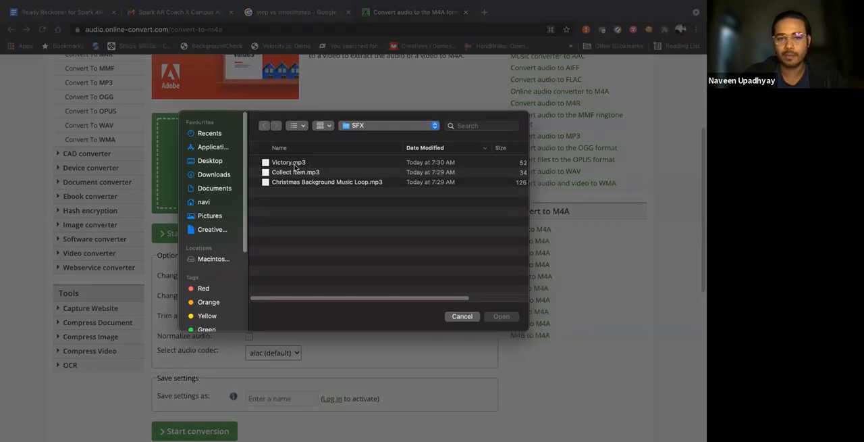
{"action": "left_click", "coordinate": [219, 177]}
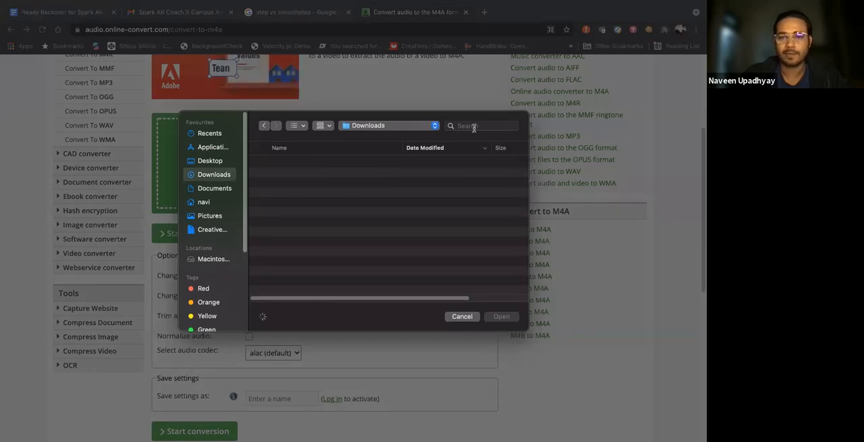
{"action": "left_click", "coordinate": [473, 126]}
{"action": "type", "text": ".mpe"}
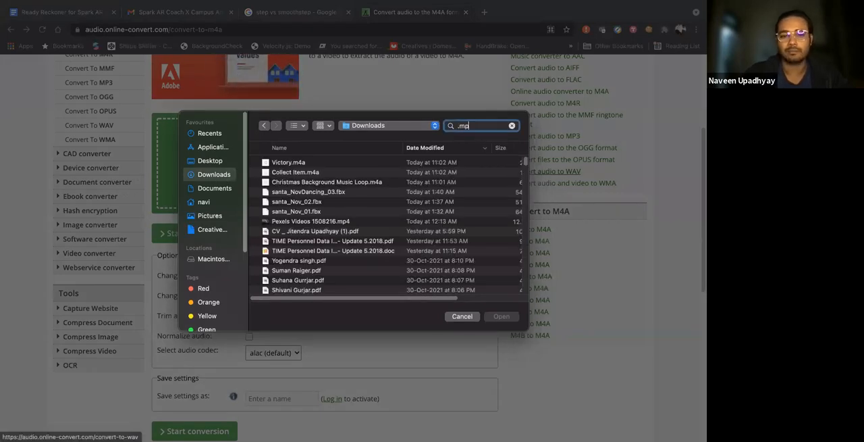
{"action": "key", "text": "Return"}
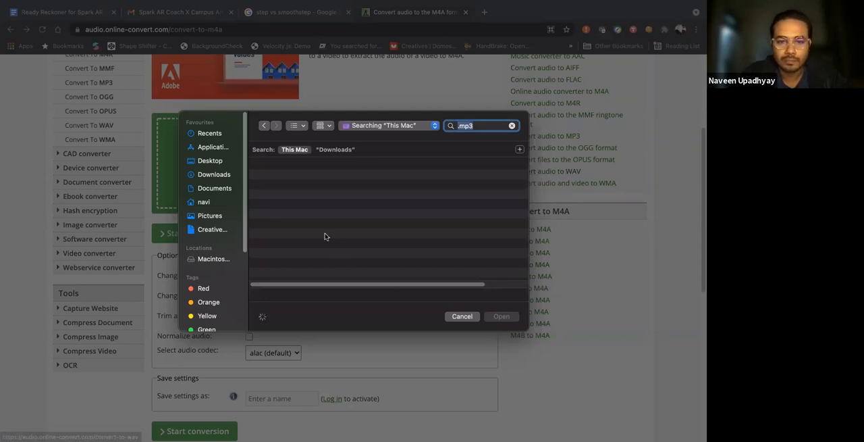
{"action": "scroll", "coordinate": [326, 236], "scroll_direction": "down", "scroll_amount": 10}
{"action": "scroll", "coordinate": [308, 229], "scroll_direction": "up", "scroll_amount": 10}
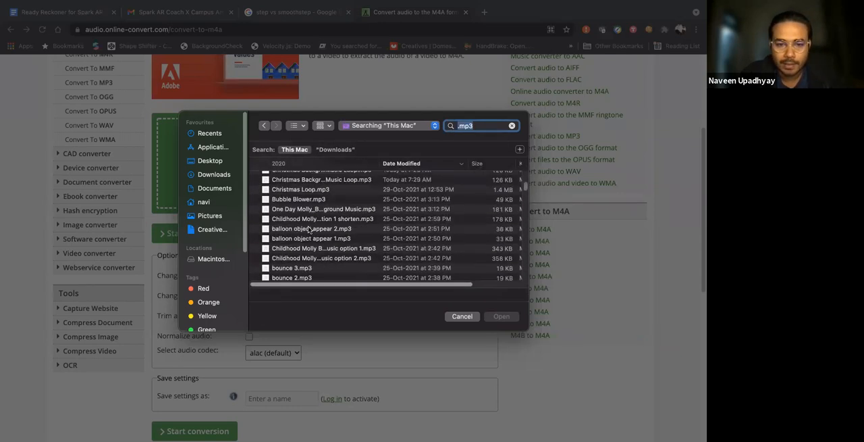
{"action": "scroll", "coordinate": [307, 214], "scroll_direction": "up", "scroll_amount": 5}
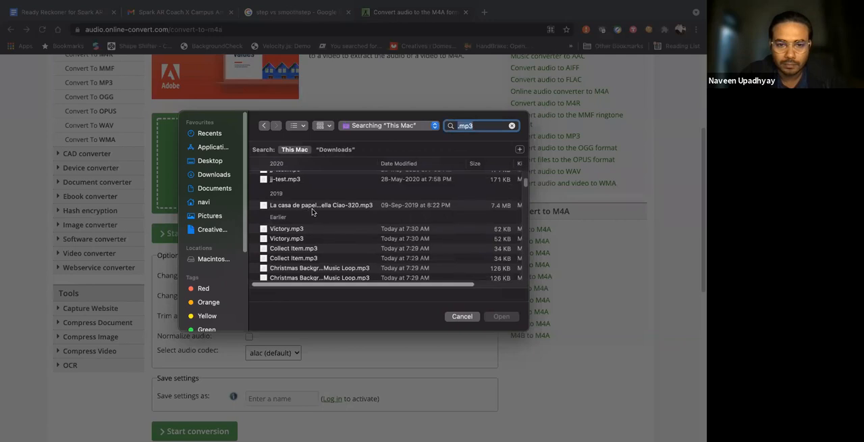
Preview La casa de papel - Bella Ciao-320.mp3 and upload it to the converter
{"action": "left_click", "coordinate": [313, 208]}
{"action": "key", "text": "space"}
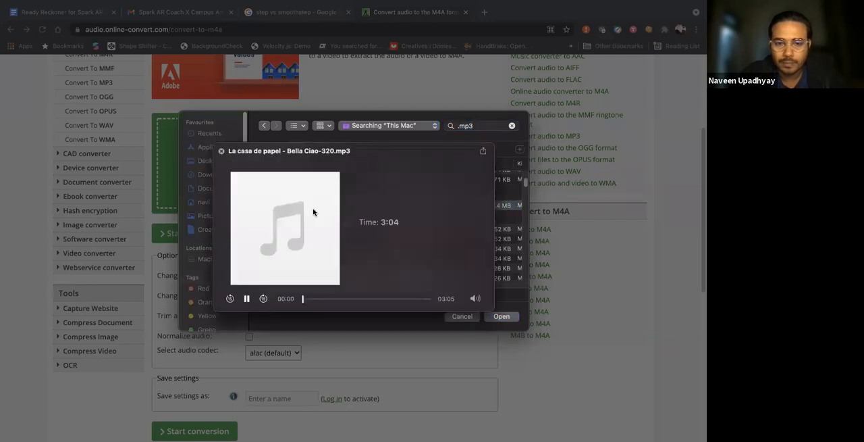
{"action": "left_click", "coordinate": [222, 151]}
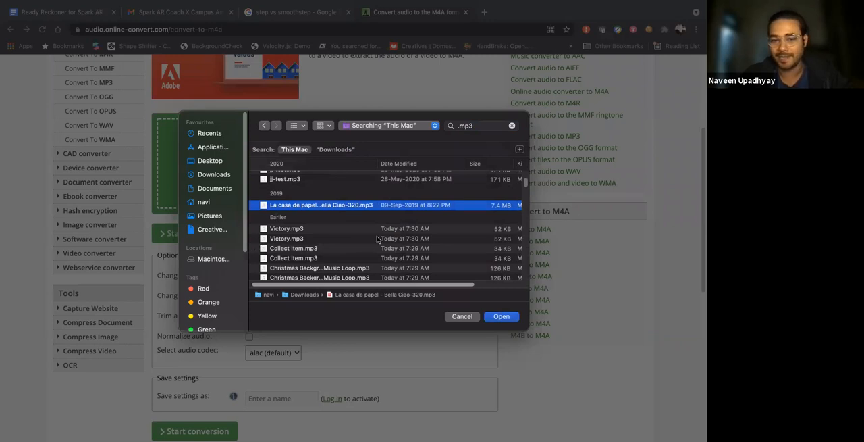
{"action": "double_click", "coordinate": [319, 208]}
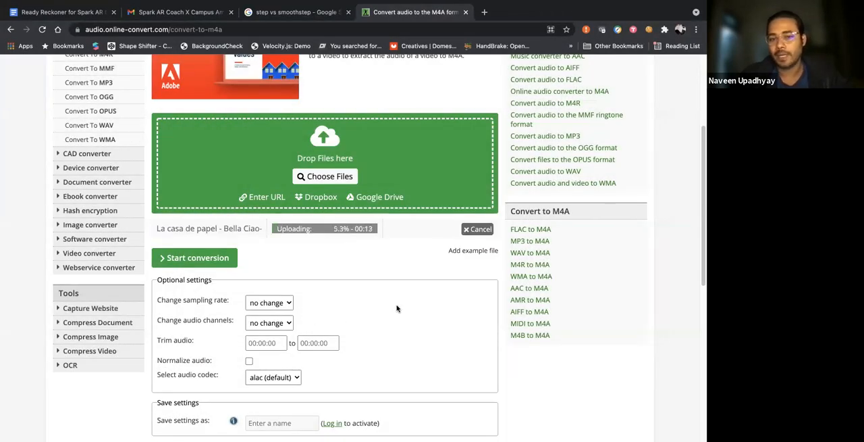
Set the conversion's sampling rate to 44100 Hz in the optional settings
{"action": "scroll", "coordinate": [395, 306], "scroll_direction": "down", "scroll_amount": 1}
{"action": "scroll", "coordinate": [397, 308], "scroll_direction": "down", "scroll_amount": 1}
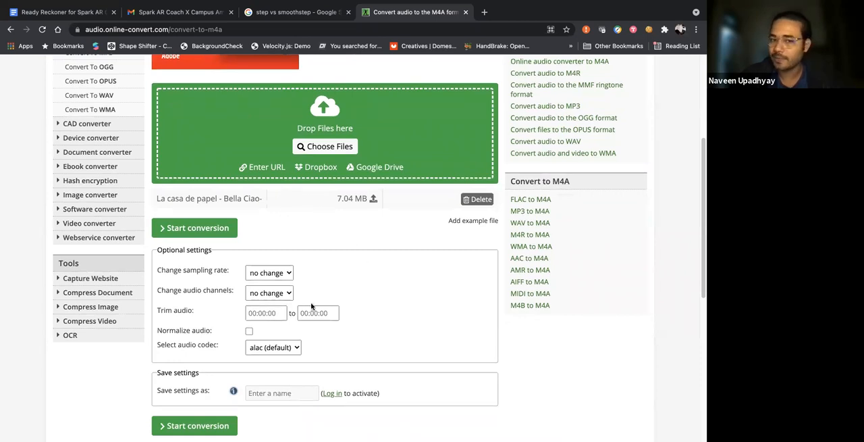
{"action": "scroll", "coordinate": [311, 305], "scroll_direction": "down", "scroll_amount": 5}
{"action": "scroll", "coordinate": [185, 198], "scroll_direction": "up", "scroll_amount": 2}
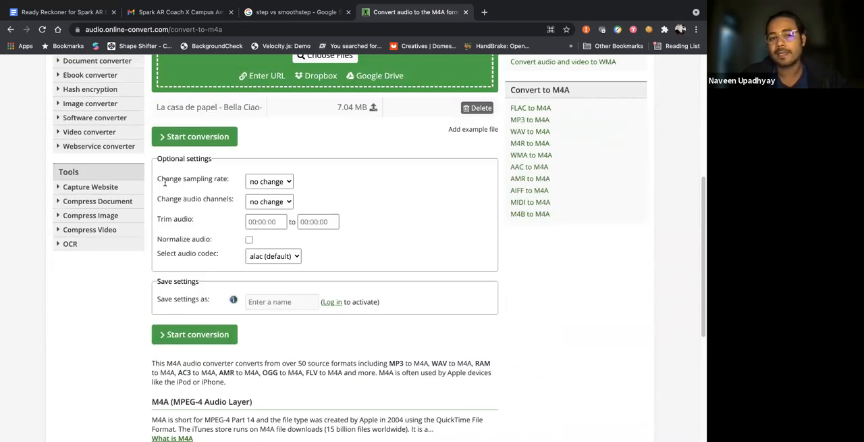
{"action": "left_click_drag", "start_coordinate": [165, 179], "coordinate": [233, 181]}
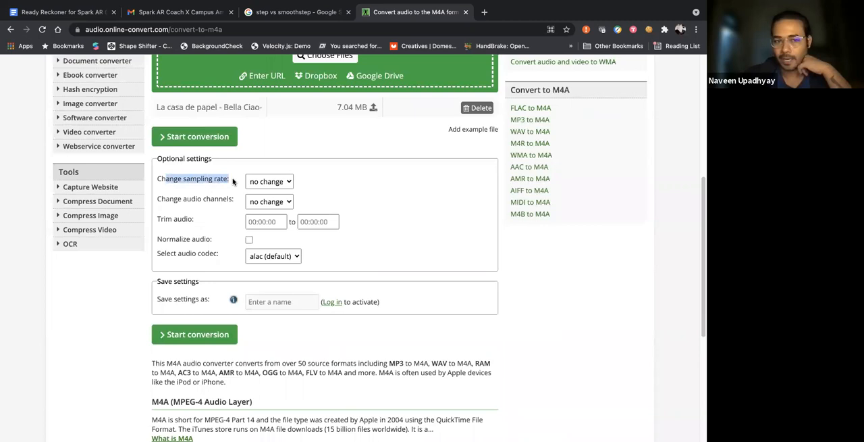
{"action": "left_click", "coordinate": [280, 183]}
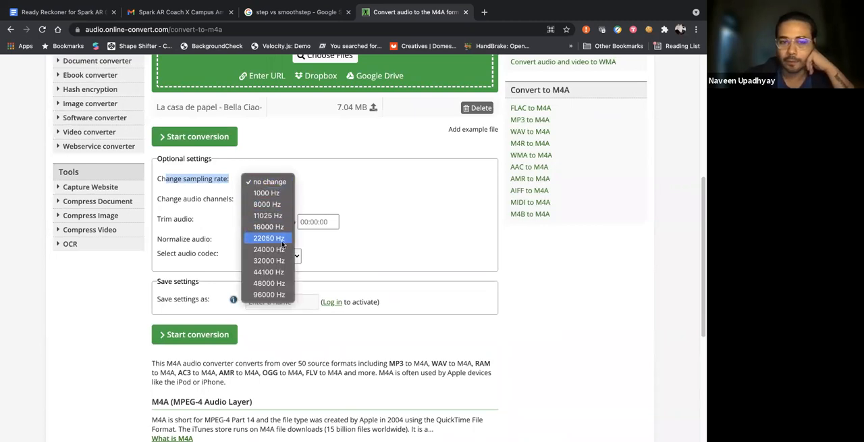
{"action": "left_click", "coordinate": [268, 273]}
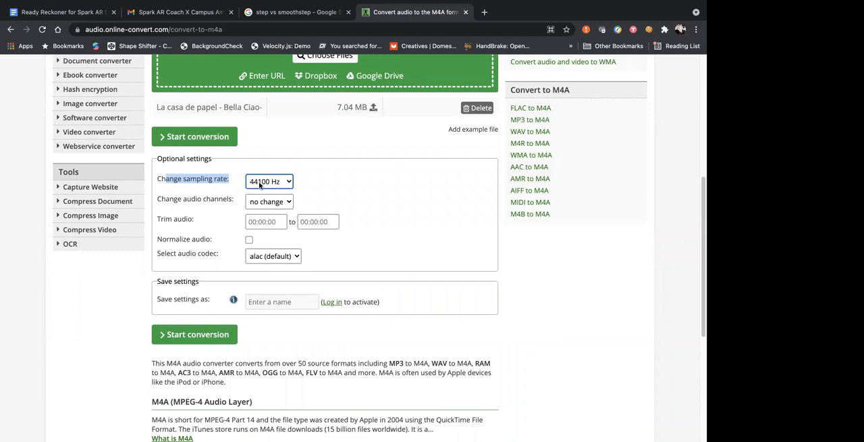
{"action": "left_click", "coordinate": [308, 178]}
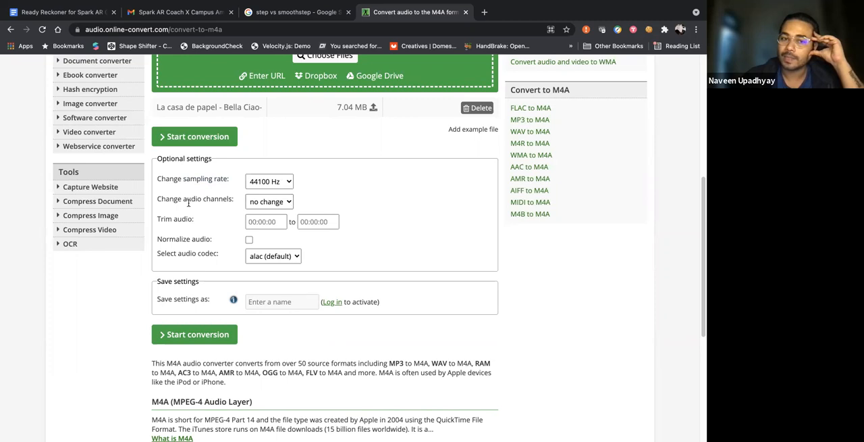
Change the conversion's audio channels to mono
{"action": "left_click_drag", "start_coordinate": [187, 198], "coordinate": [244, 199]}
{"action": "left_click", "coordinate": [322, 201]}
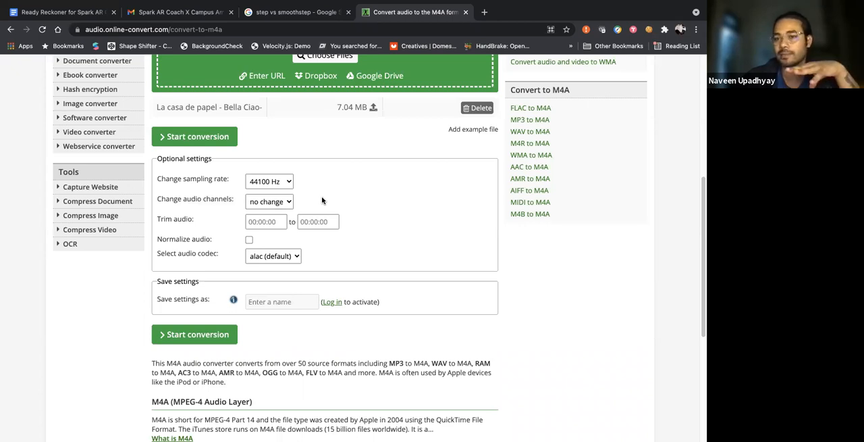
{"action": "left_click", "coordinate": [275, 203]}
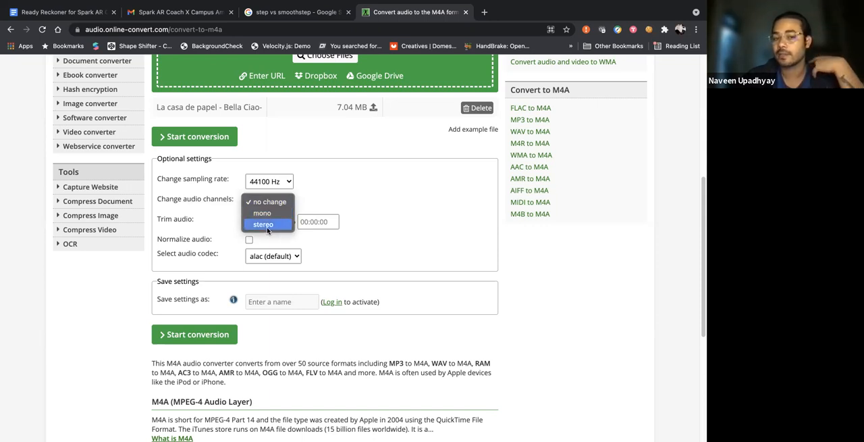
{"action": "left_click", "coordinate": [274, 212]}
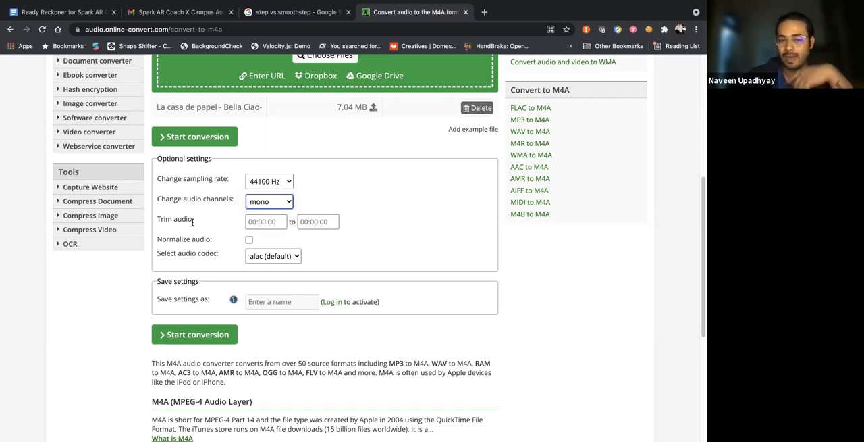
Trim the audio from 00:00:00 to 00:00:15
{"action": "left_click_drag", "start_coordinate": [227, 223], "coordinate": [355, 223]}
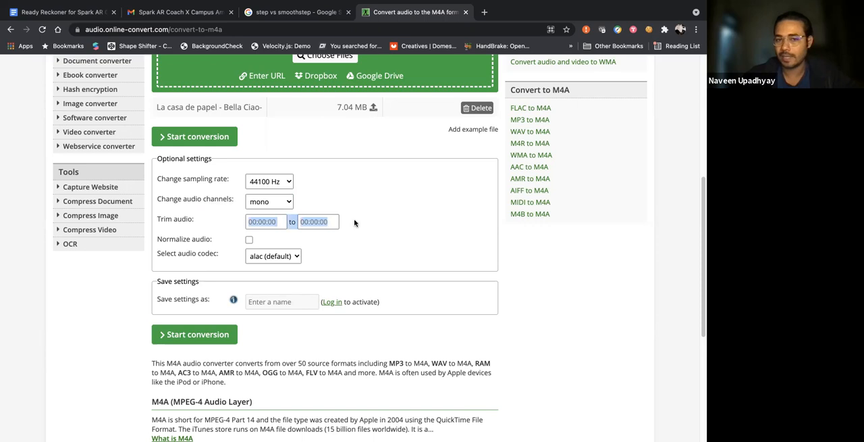
{"action": "left_click", "coordinate": [301, 222]}
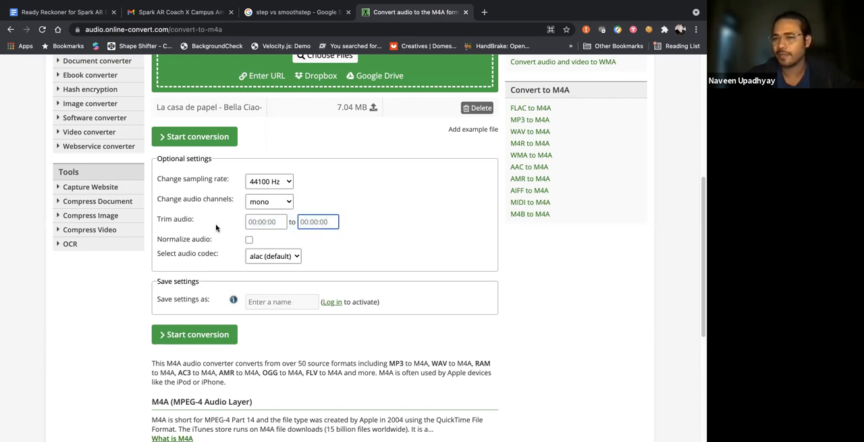
{"action": "left_click", "coordinate": [216, 227]}
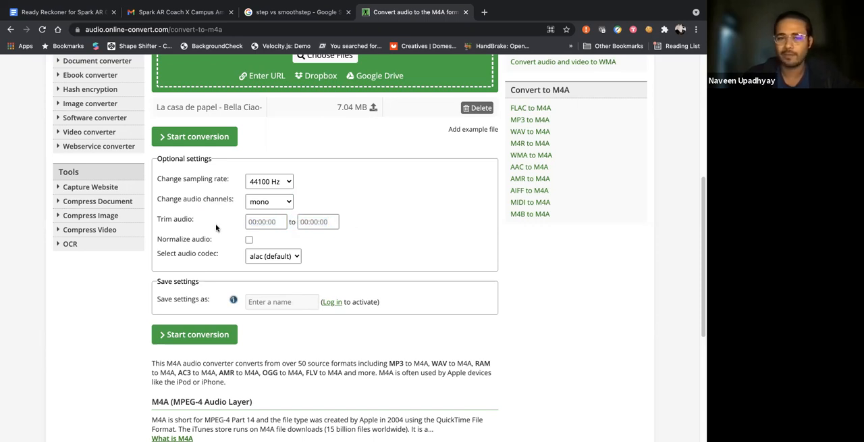
{"action": "left_click", "coordinate": [274, 224]}
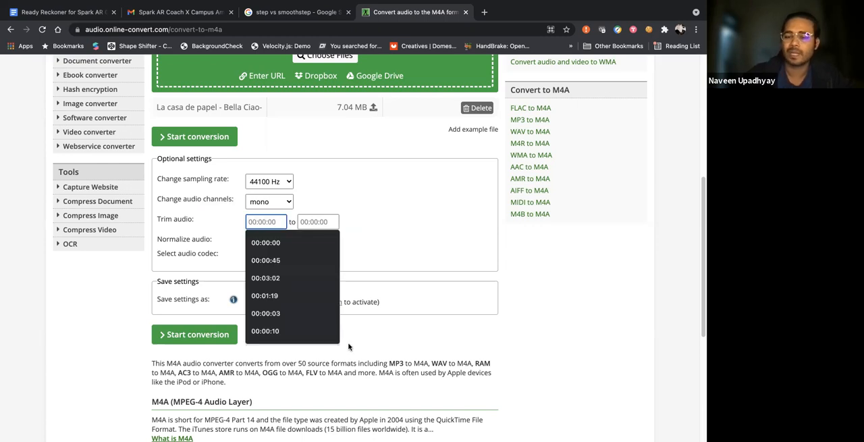
{"action": "type", "text": ")"}
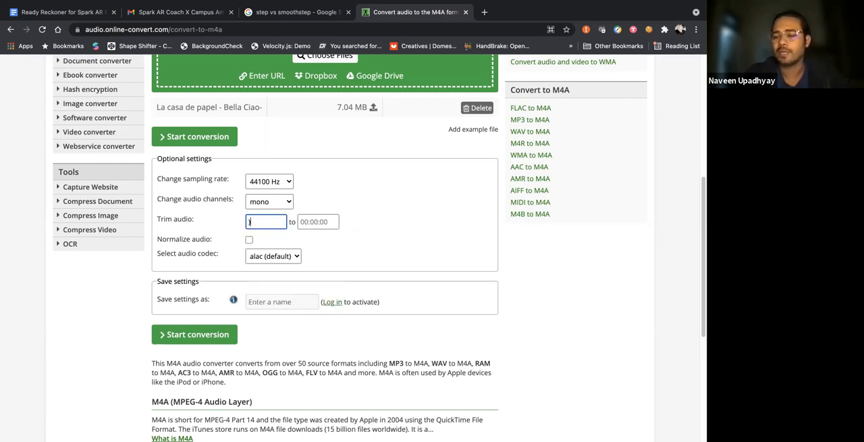
{"action": "key", "text": "BackSpace"}
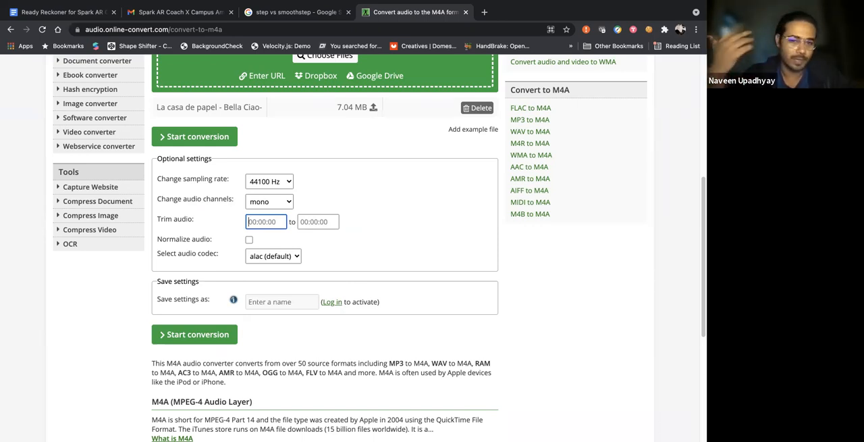
{"action": "type", "text": ":"}
{"action": "key", "text": "BackSpace"}
{"action": "key", "text": "BackSpace"}
{"action": "type", "text": "00:00"}
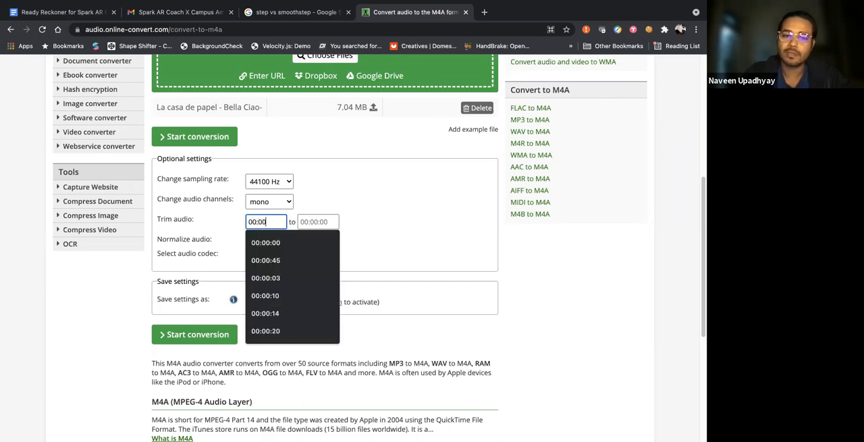
{"action": "type", "text": ":00"}
{"action": "key", "text": "Tab"}
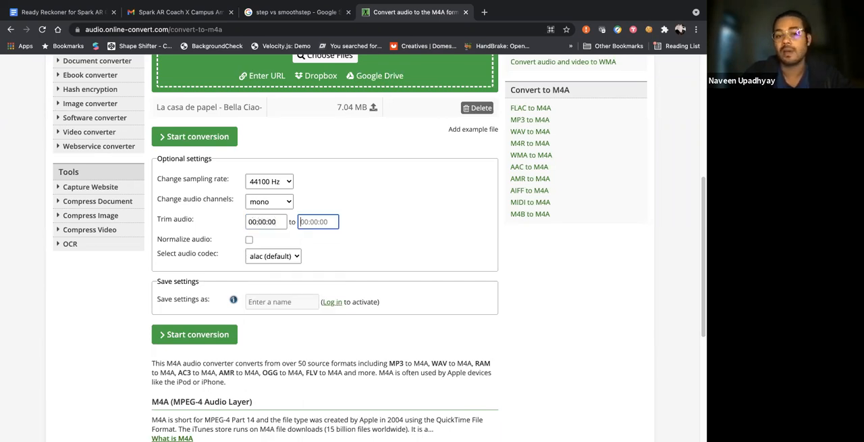
{"action": "type", "text": "00:00"}
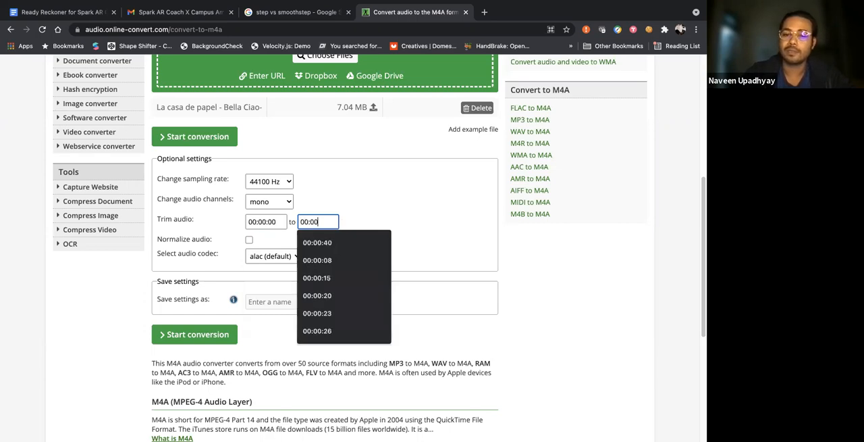
{"action": "type", "text": ":15"}
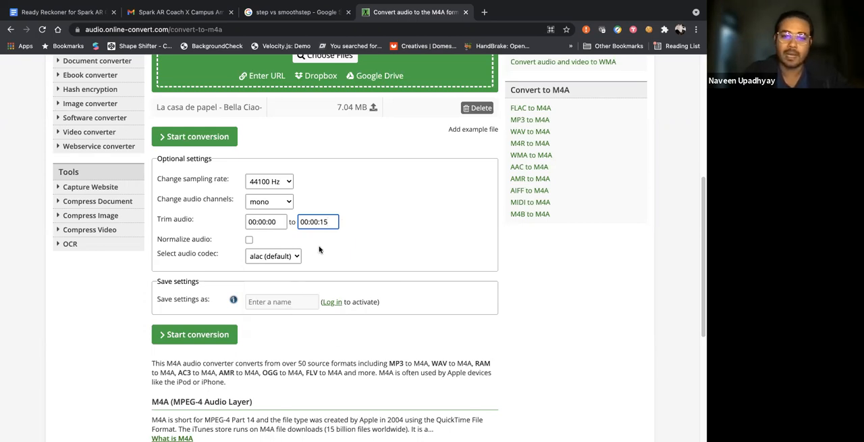
Select aac as the audio codec and start the conversion
{"action": "left_click", "coordinate": [292, 260]}
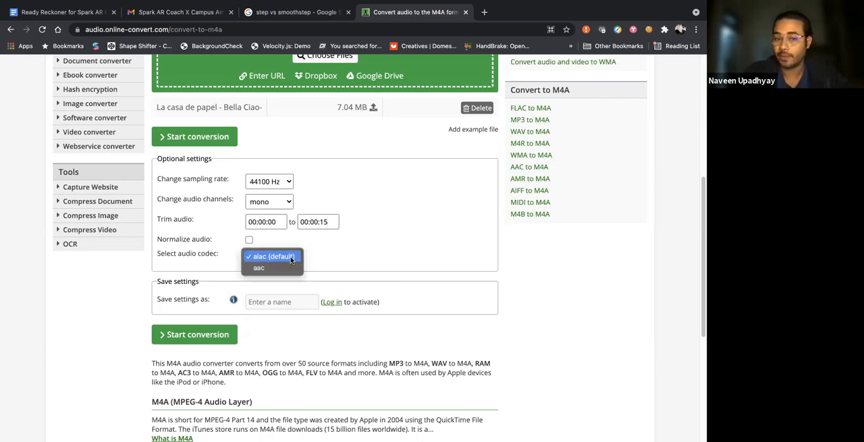
{"action": "left_click", "coordinate": [276, 266]}
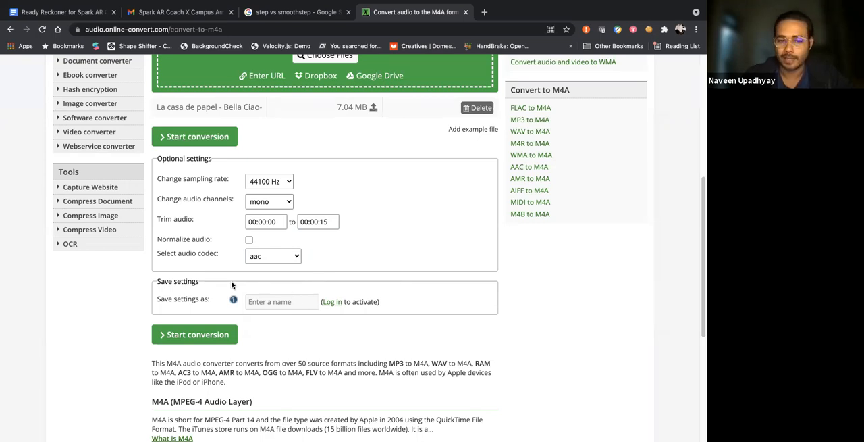
{"action": "left_click", "coordinate": [184, 338]}
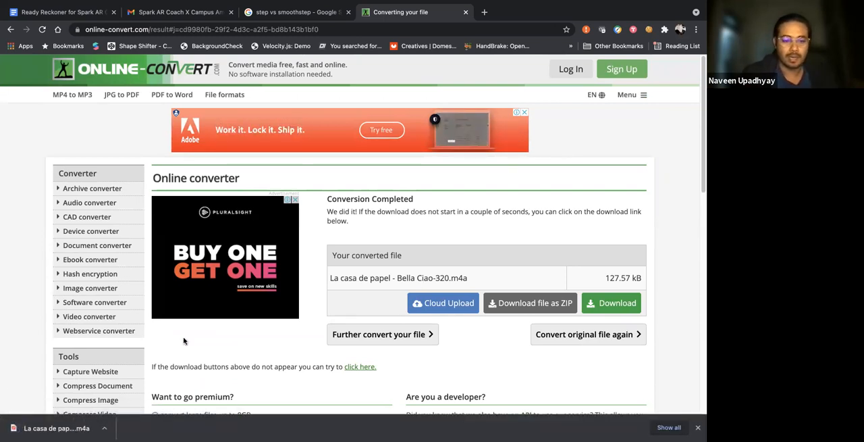
Reveal the downloaded La casa de papel - Bella Ciao-320.m4a in Finder, and switch to the Spark AR Studio project
{"action": "left_click", "coordinate": [103, 428]}
{"action": "left_click", "coordinate": [141, 415]}
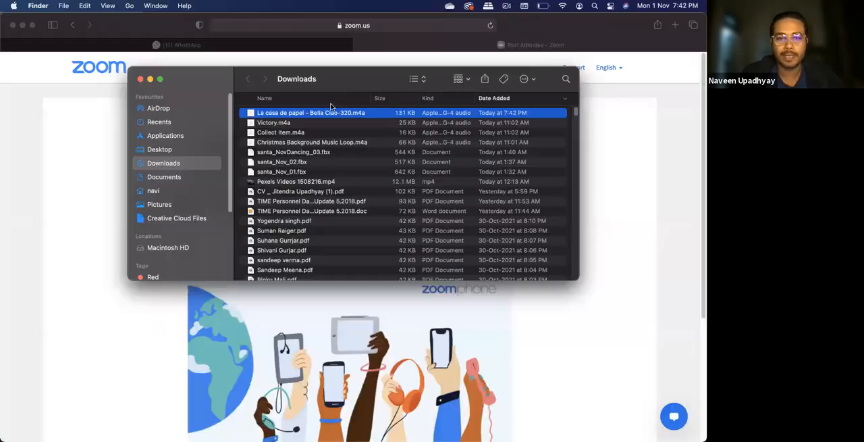
{"action": "key", "text": "ctrl+Right"}
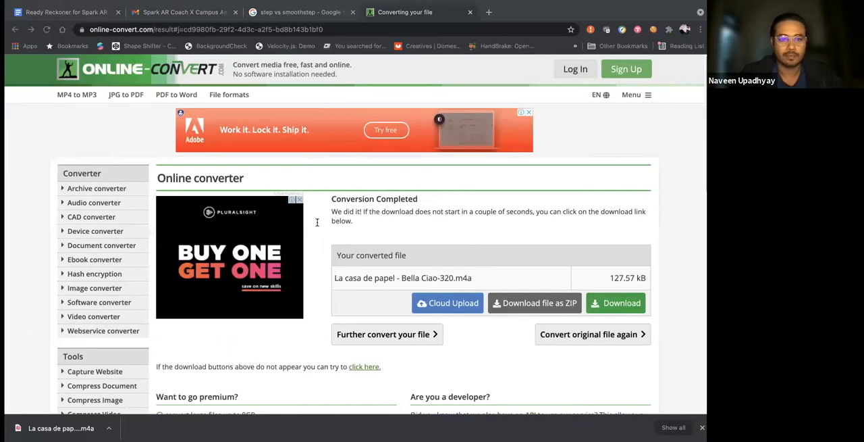
{"action": "key", "text": "ctrl+Left"}
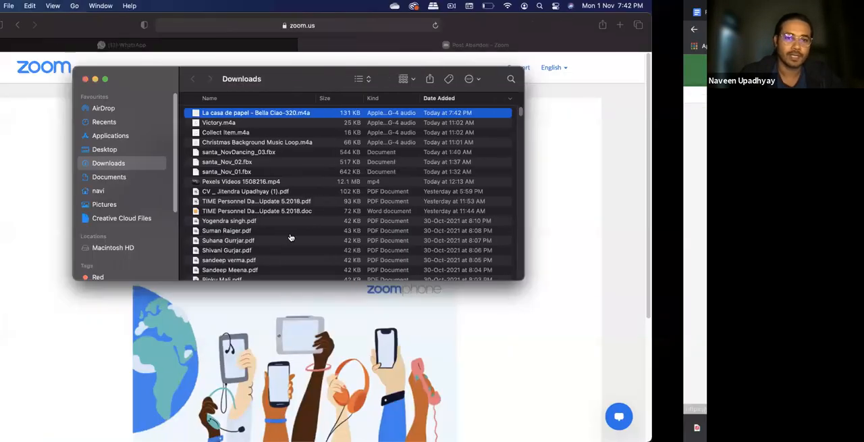
{"action": "key", "text": "ctrl+Right"}
{"action": "key", "text": "ctrl+Right"}
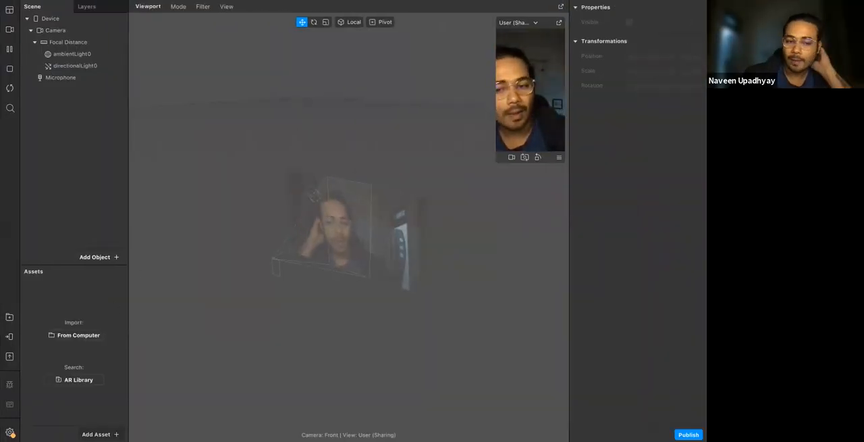
Import La casa de papel - Bella Ciao-320.m4a from the Downloads folder as an audio asset
{"action": "left_click", "coordinate": [98, 433]}
{"action": "mouse_move", "coordinate": [161, 302]}
{"action": "left_click", "coordinate": [267, 294]}
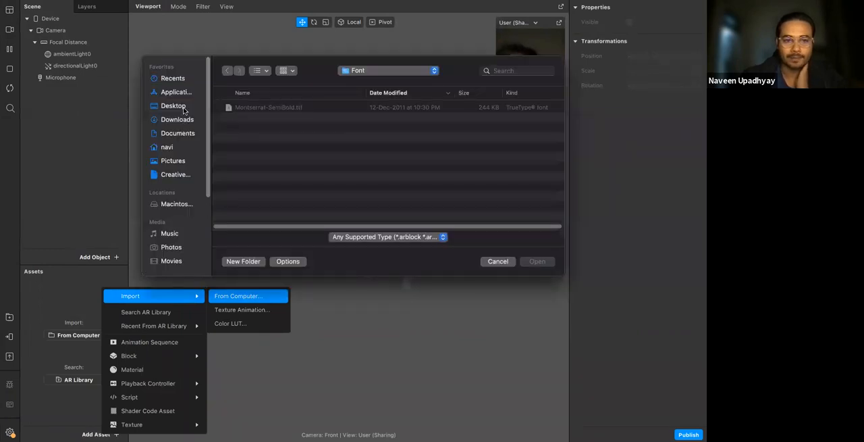
{"action": "left_click", "coordinate": [180, 122]}
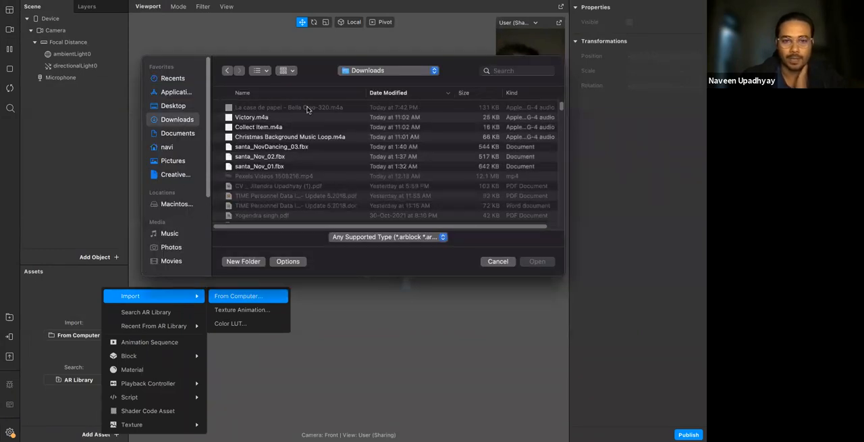
{"action": "double_click", "coordinate": [308, 110]}
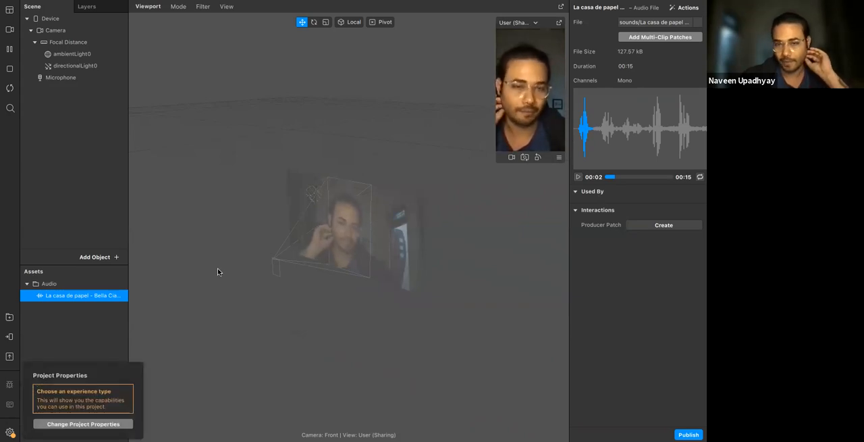
Show the Patch Editor and add an Audio Playback Controller to the project's assets
{"action": "left_click", "coordinate": [10, 10]}
{"action": "left_click", "coordinate": [59, 21]}
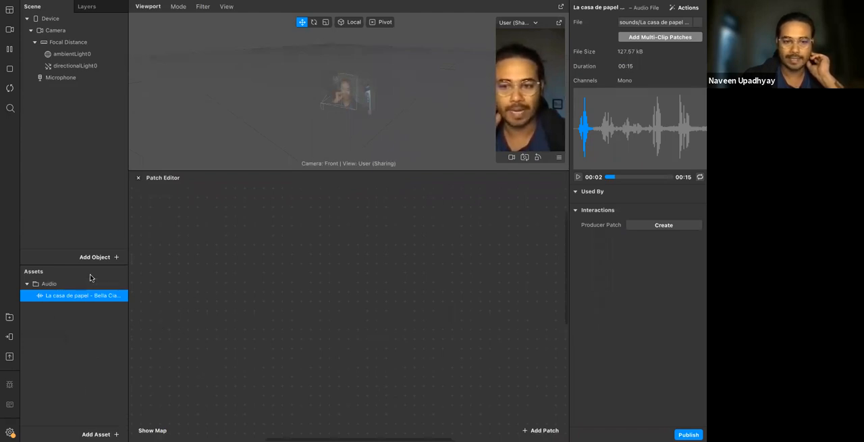
{"action": "left_click", "coordinate": [95, 434]}
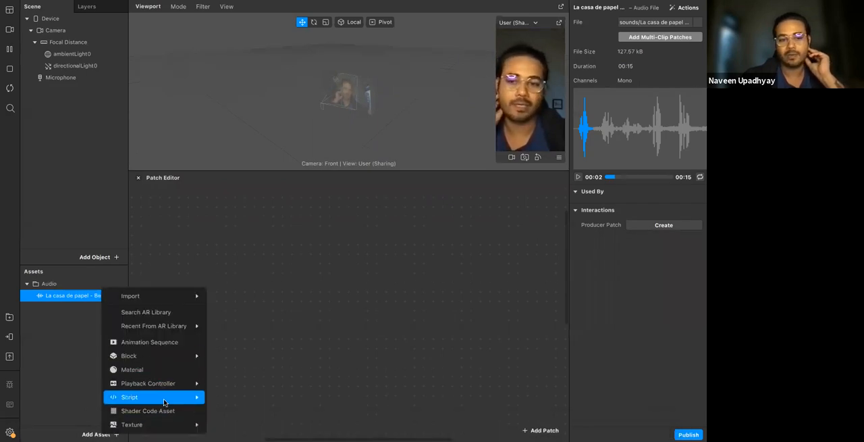
{"action": "mouse_move", "coordinate": [156, 395]}
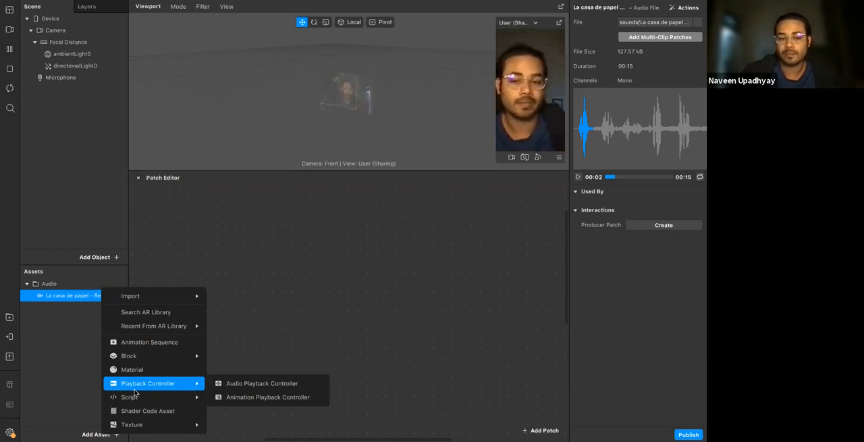
{"action": "mouse_move", "coordinate": [196, 396]}
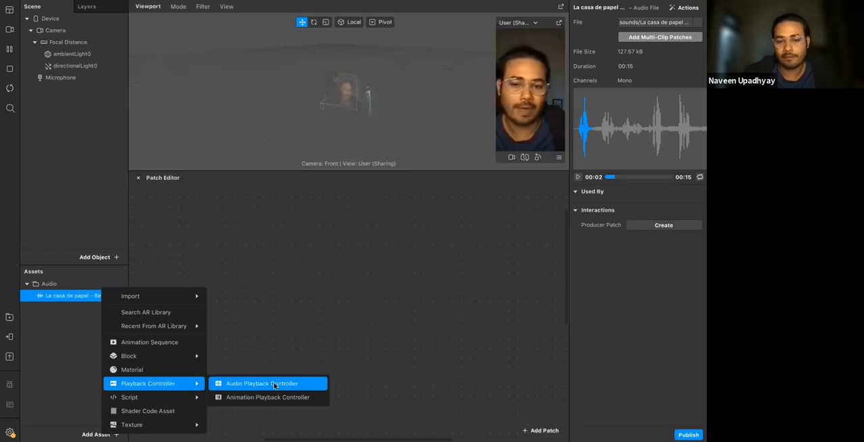
{"action": "left_click", "coordinate": [275, 384]}
{"action": "key", "text": "Return"}
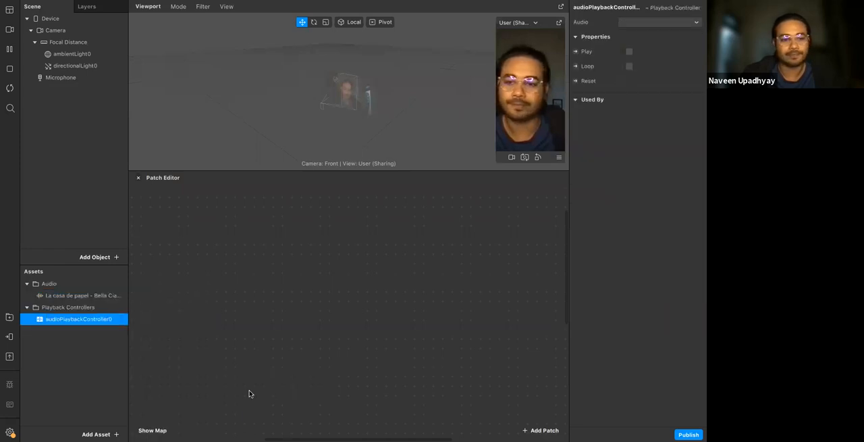
Rename the audio playback controller as backgoundMusic
{"action": "double_click", "coordinate": [86, 322]}
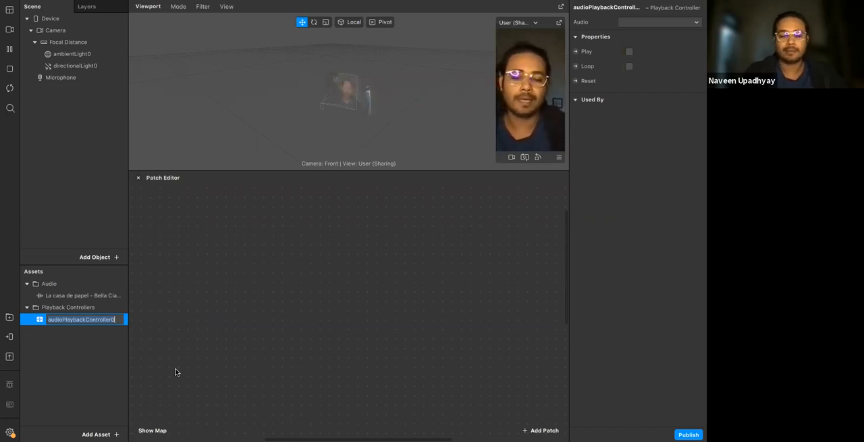
{"action": "type", "text": "back"}
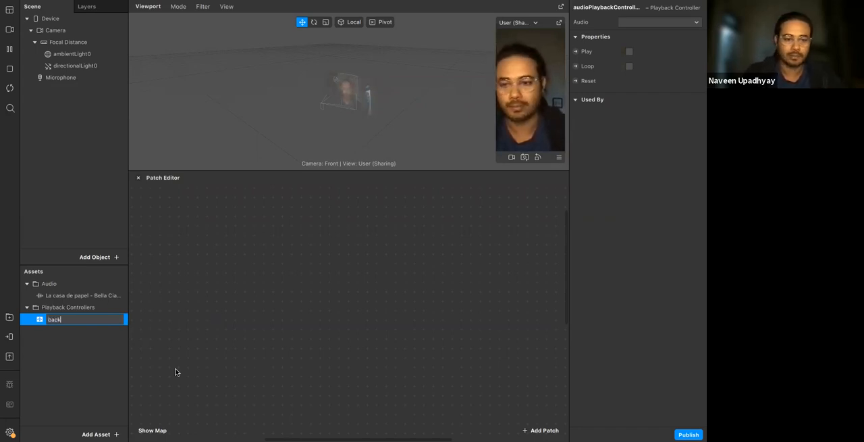
{"action": "type", "text": "goundMus"}
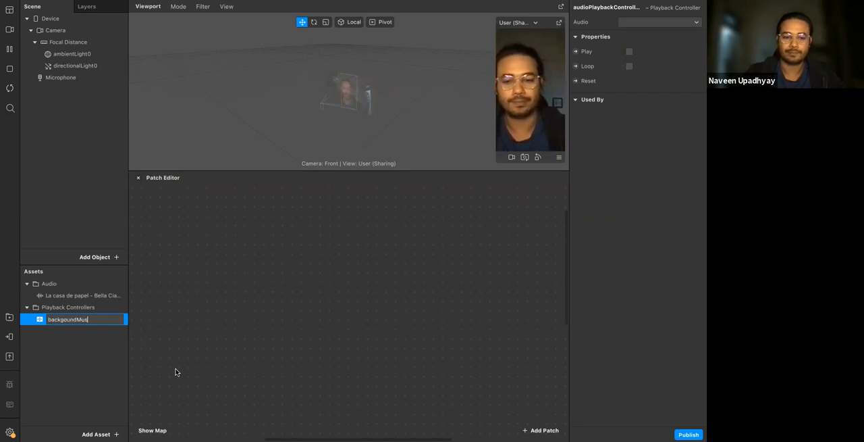
{"action": "type", "text": "ic"}
{"action": "key", "text": "Return"}
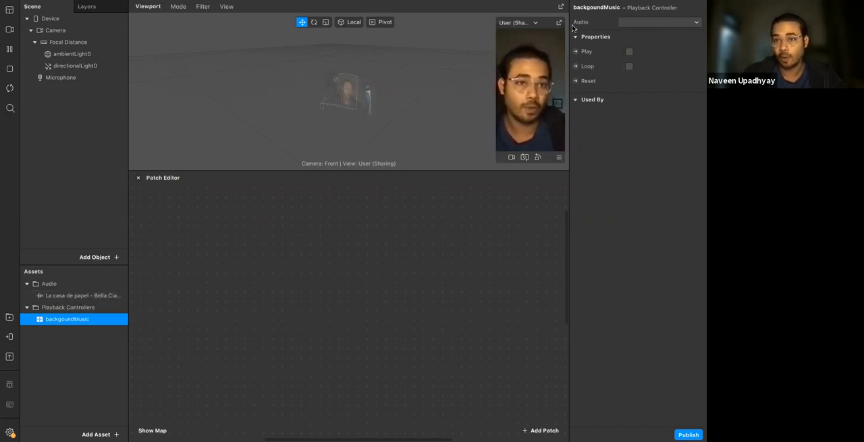
Assign La casa de papel - Bella Ciao-320.m4a as the backgoundMusic controller's audio and enable Play
{"action": "left_click", "coordinate": [644, 22]}
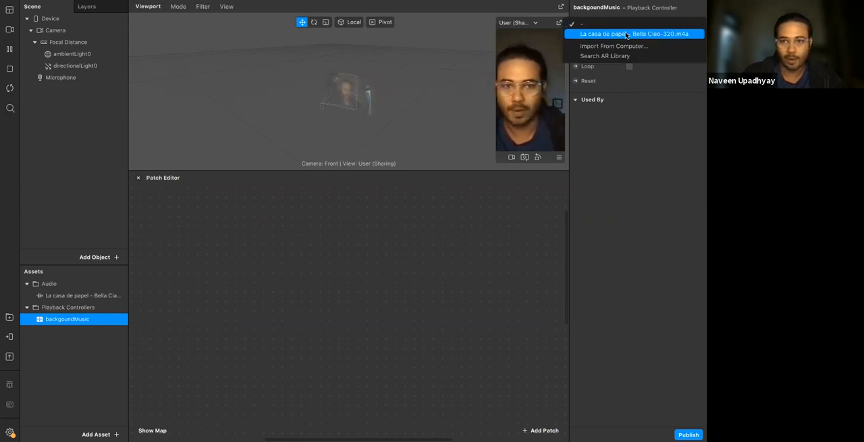
{"action": "left_click", "coordinate": [627, 33]}
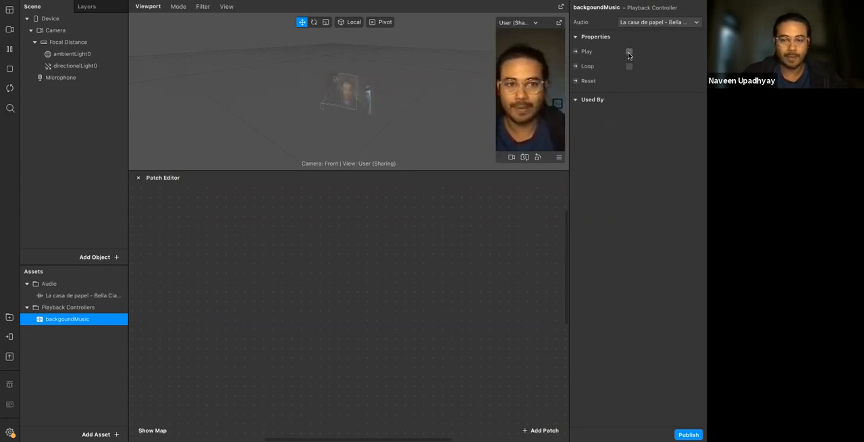
{"action": "left_click", "coordinate": [629, 52]}
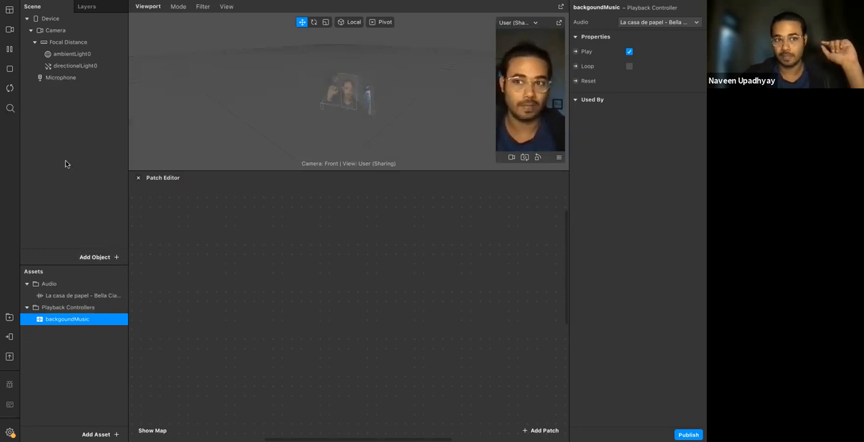
Add a Speaker object to the scene and set its audio source to backgoundMusic
{"action": "left_click", "coordinate": [115, 257]}
{"action": "type", "text": "spea"}
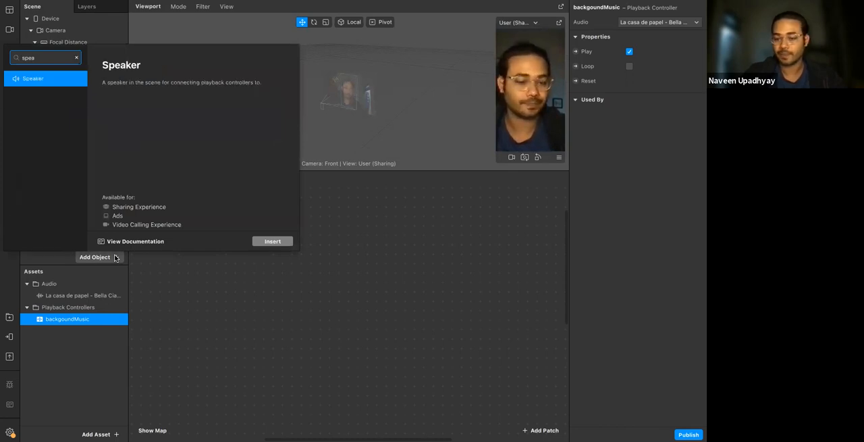
{"action": "key", "text": "Return"}
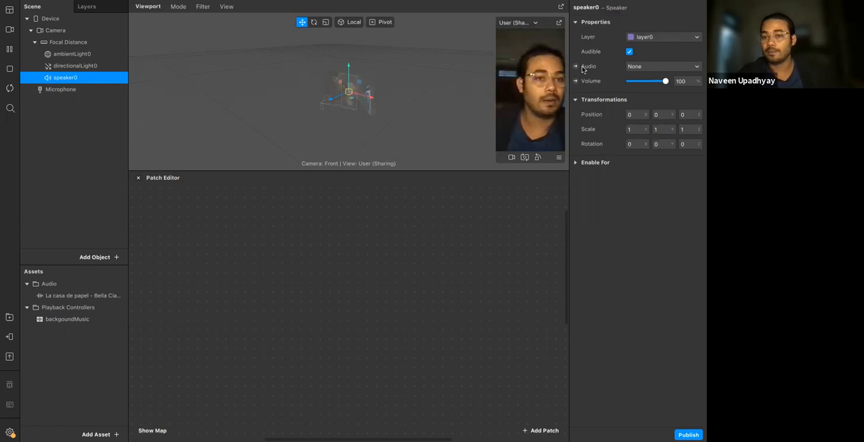
{"action": "left_click", "coordinate": [651, 71]}
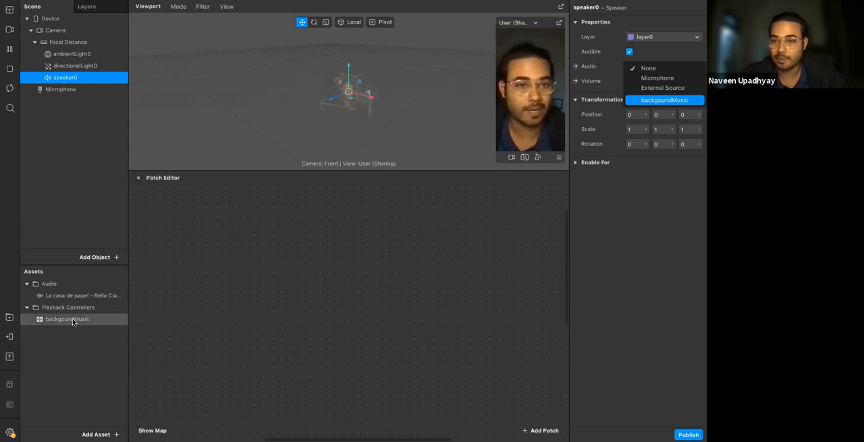
{"action": "left_click", "coordinate": [690, 100]}
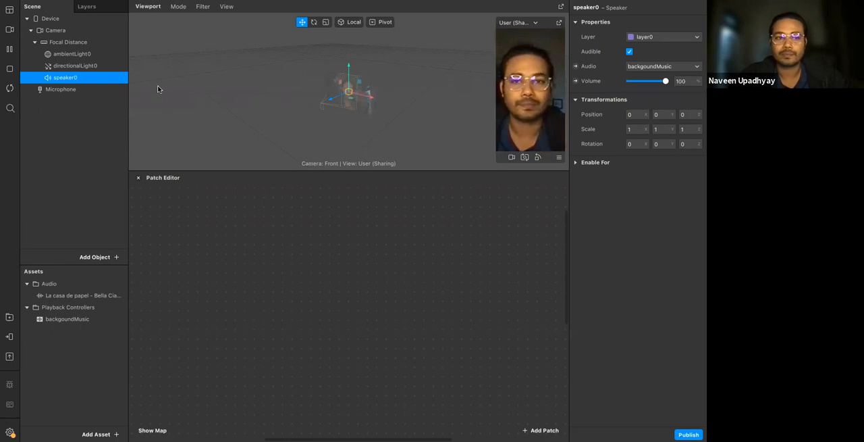
Pause and resume the preview, and toggle Play on the backgoundMusic controller, leaving it switched off
{"action": "left_click", "coordinate": [9, 49]}
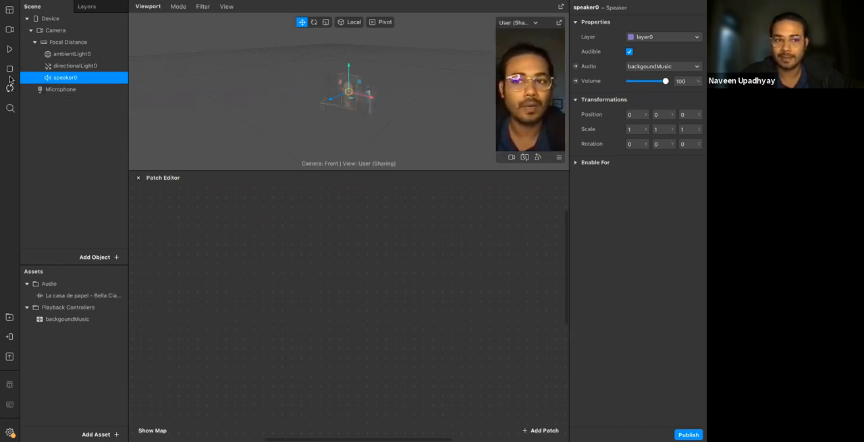
{"action": "left_click", "coordinate": [9, 48]}
{"action": "left_click", "coordinate": [64, 308]}
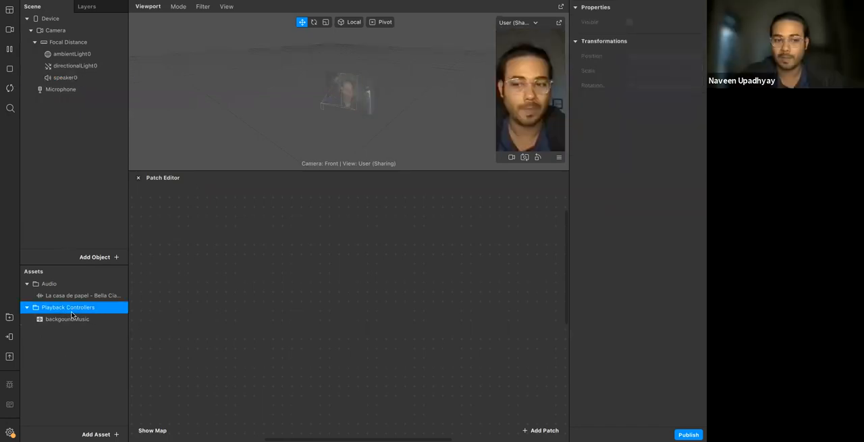
{"action": "left_click", "coordinate": [67, 318]}
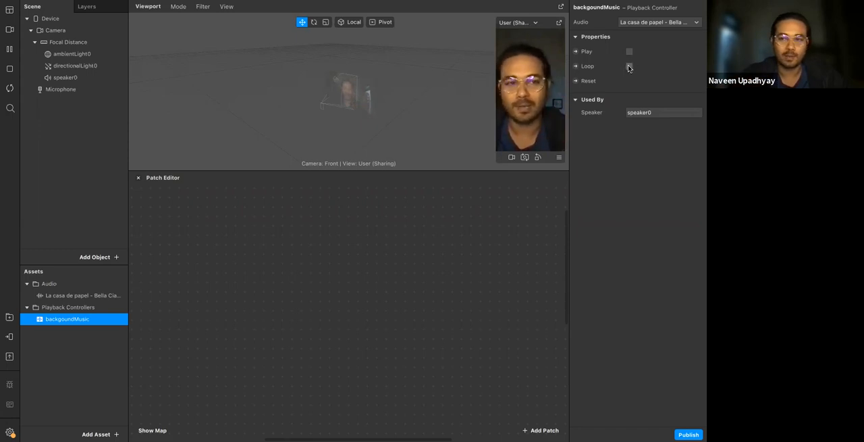
{"action": "left_click", "coordinate": [630, 51]}
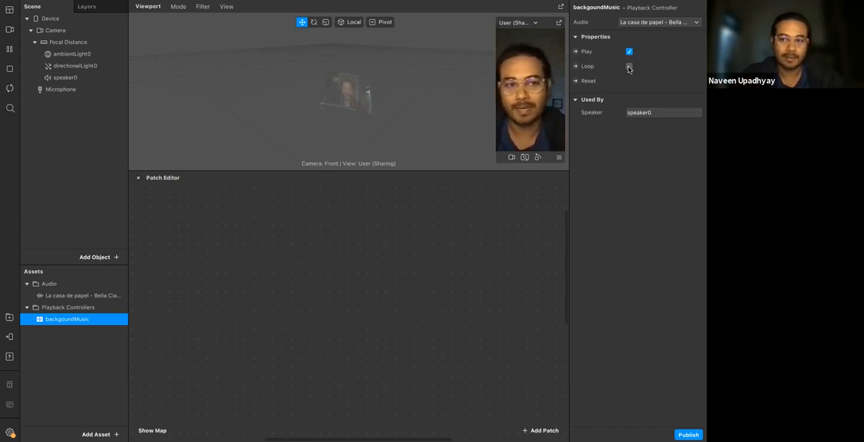
{"action": "left_click", "coordinate": [629, 51]}
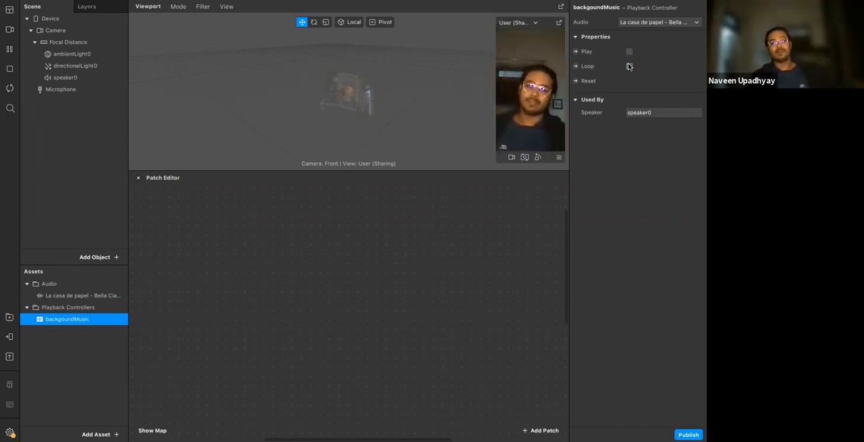
Create Play, Loop and Reset patches for backgoundMusic, enlarge the Patch Editor and spread the patches apart
{"action": "left_click", "coordinate": [576, 52]}
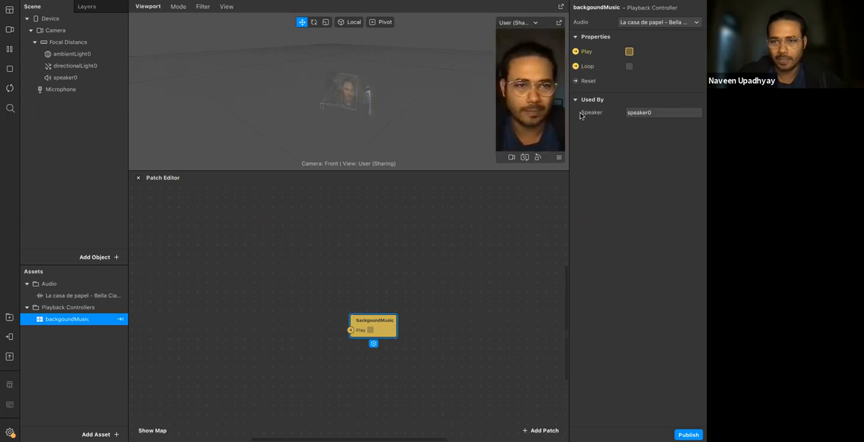
{"action": "left_click", "coordinate": [576, 66]}
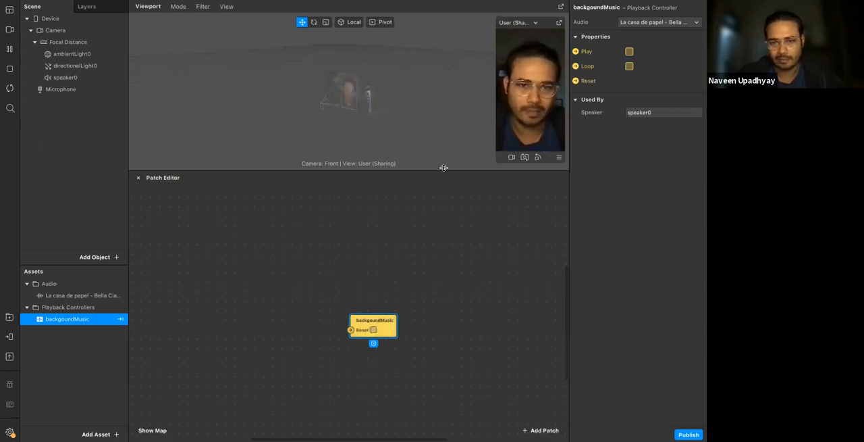
{"action": "left_click_drag", "start_coordinate": [443, 168], "coordinate": [437, 87]}
{"action": "left_click_drag", "start_coordinate": [373, 235], "coordinate": [439, 187]}
{"action": "left_click", "coordinate": [382, 236]}
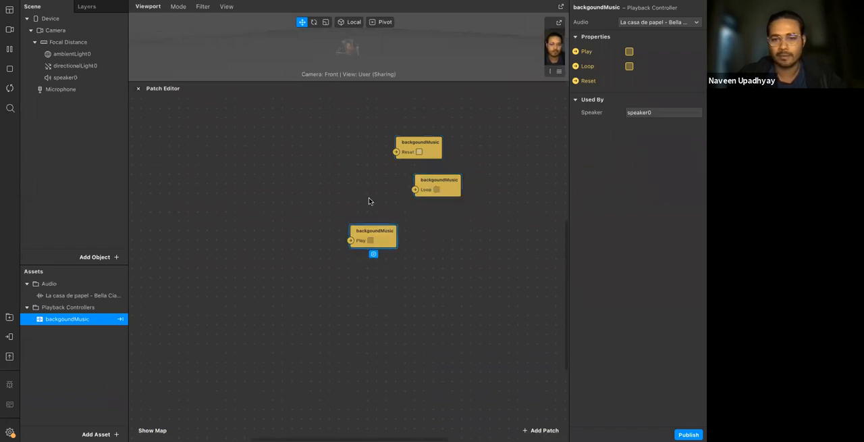
{"action": "left_click_drag", "start_coordinate": [375, 237], "coordinate": [345, 138]}
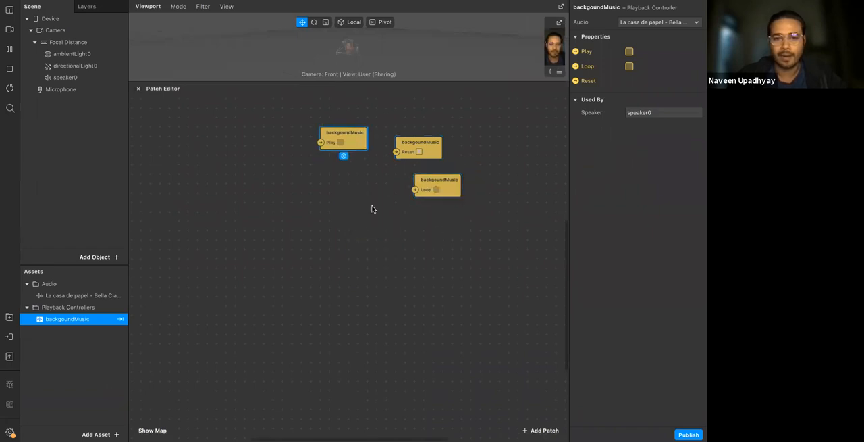
Add a Runtime patch beside the backgoundMusic Play patch
{"action": "double_click", "coordinate": [235, 143]}
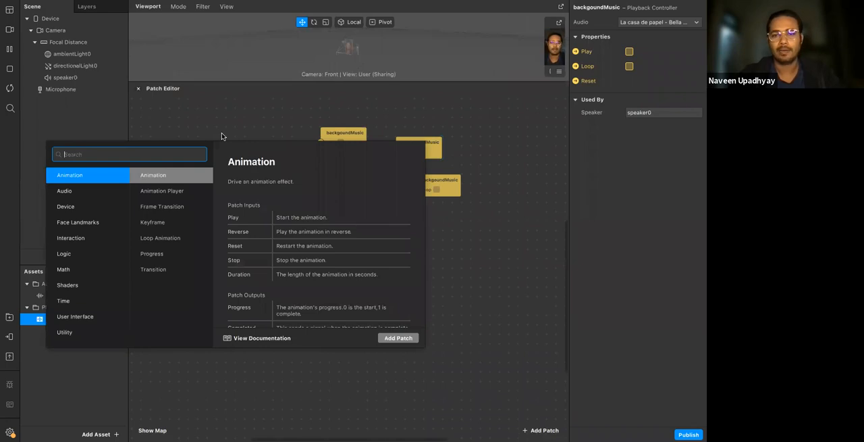
{"action": "type", "text": "run"}
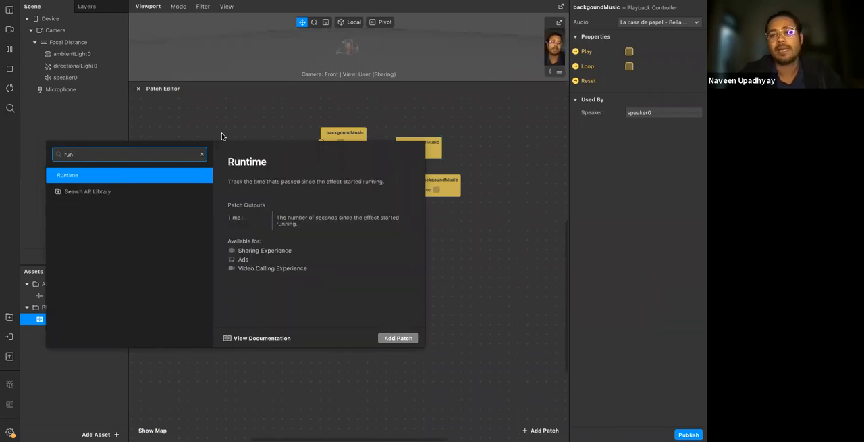
{"action": "key", "text": "Return"}
{"action": "scroll", "coordinate": [252, 162], "scroll_direction": "up", "scroll_amount": 3}
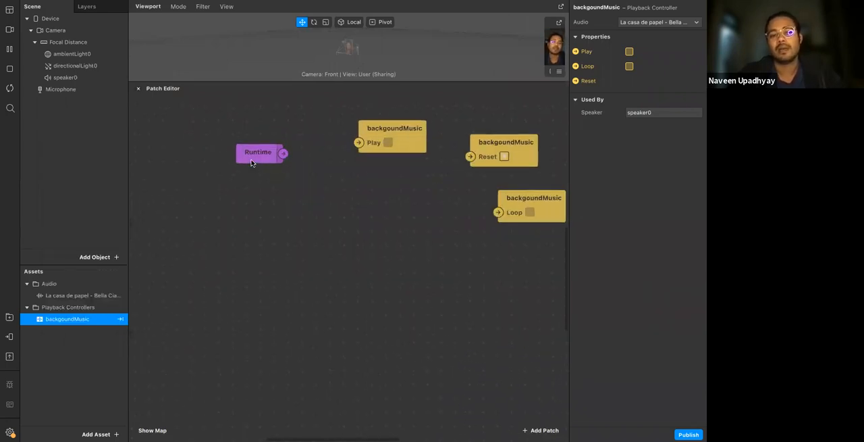
{"action": "scroll", "coordinate": [251, 163], "scroll_direction": "up", "scroll_amount": 1}
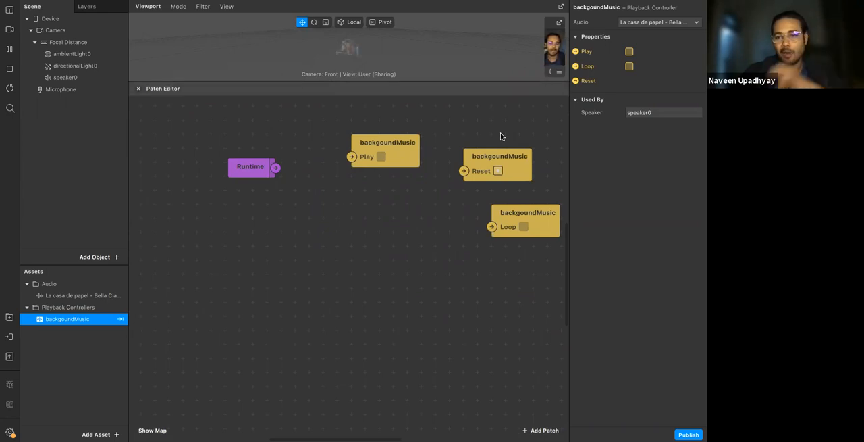
Move the Runtime patch farther from the backgoundMusic Play patch and check its Time output
{"action": "left_click", "coordinate": [261, 172]}
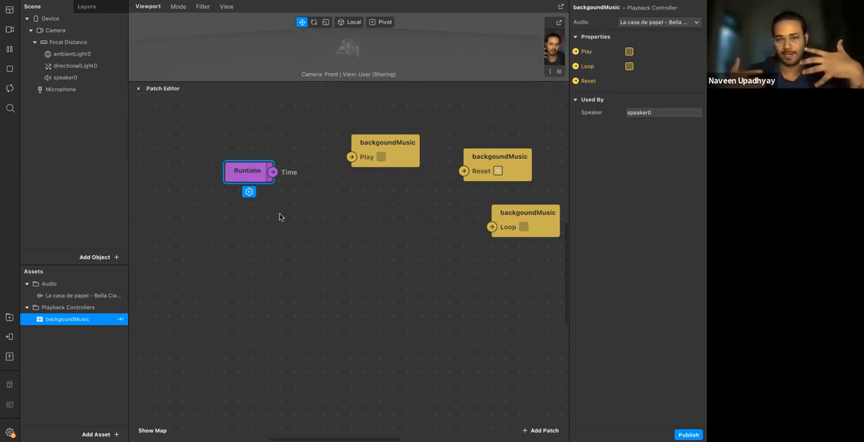
{"action": "left_click_drag", "start_coordinate": [244, 175], "coordinate": [217, 151]}
{"action": "left_click", "coordinate": [241, 177]}
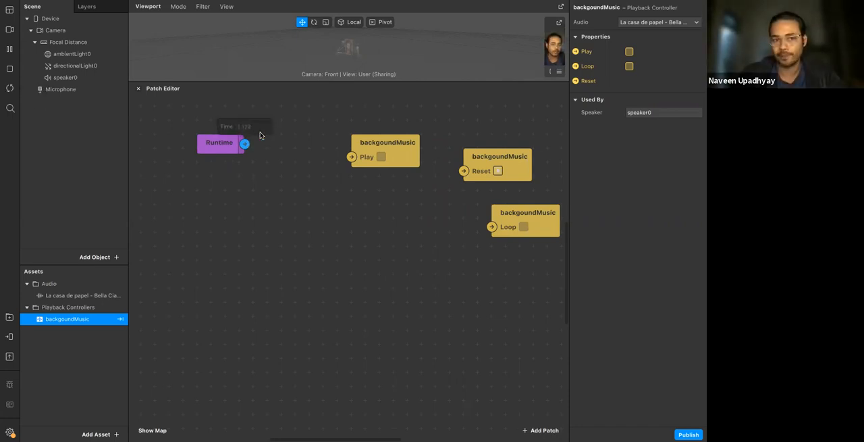
{"action": "left_click", "coordinate": [201, 149]}
{"action": "left_click", "coordinate": [238, 189]}
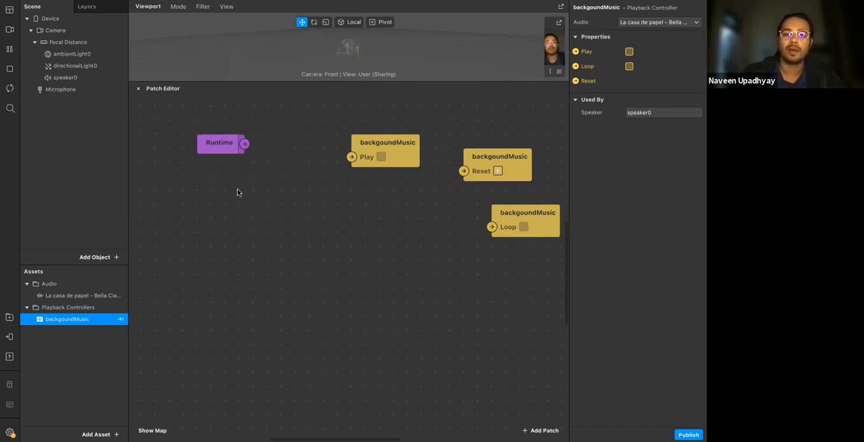
{"action": "left_click_drag", "start_coordinate": [187, 114], "coordinate": [349, 217]}
{"action": "left_click", "coordinate": [245, 227]}
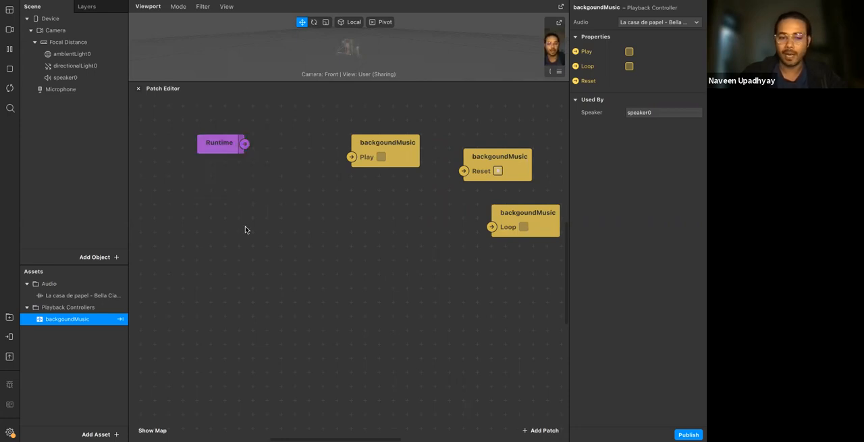
{"action": "double_click", "coordinate": [252, 234]}
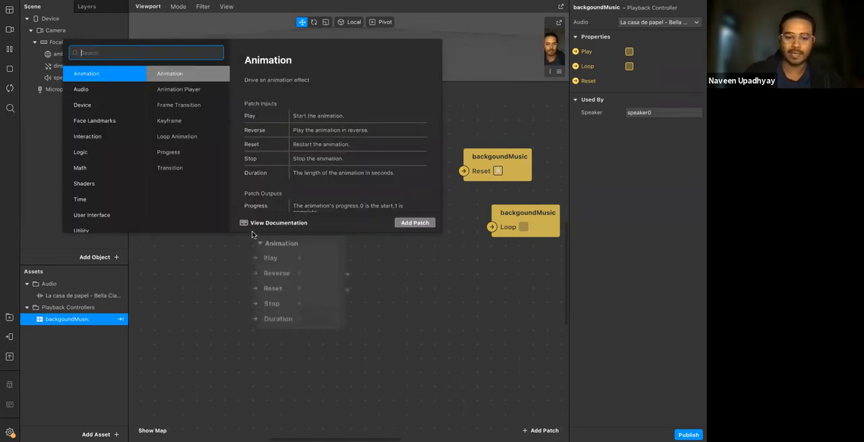
{"action": "type", "text": "run"}
{"action": "key", "text": "Return"}
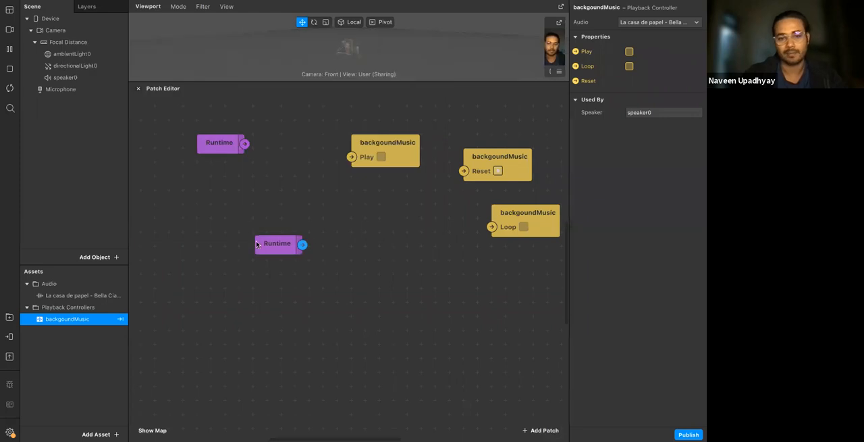
{"action": "key", "text": "Delete"}
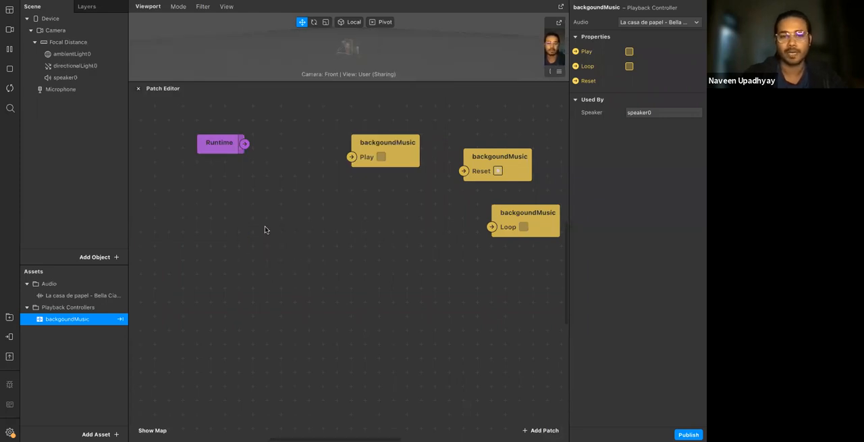
Move the Runtime patch lower, add a Greater Than patch fed by its Time output, and place it beside Runtime
{"action": "left_click_drag", "start_coordinate": [224, 143], "coordinate": [257, 235]}
{"action": "left_click", "coordinate": [268, 283]}
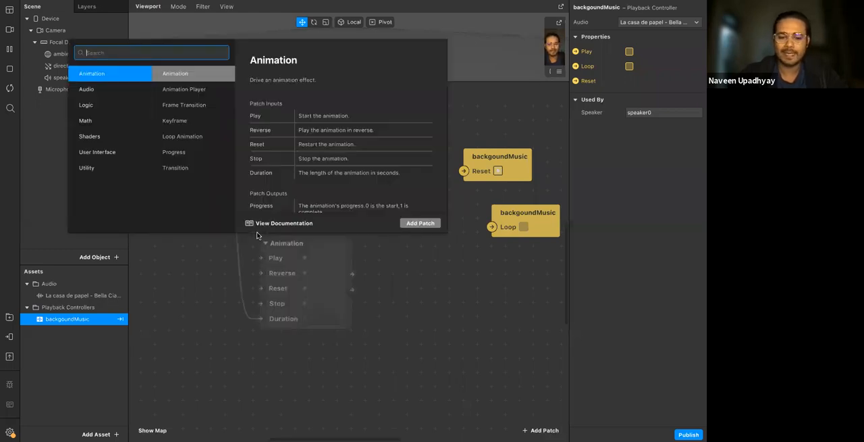
{"action": "type", "text": "gr"}
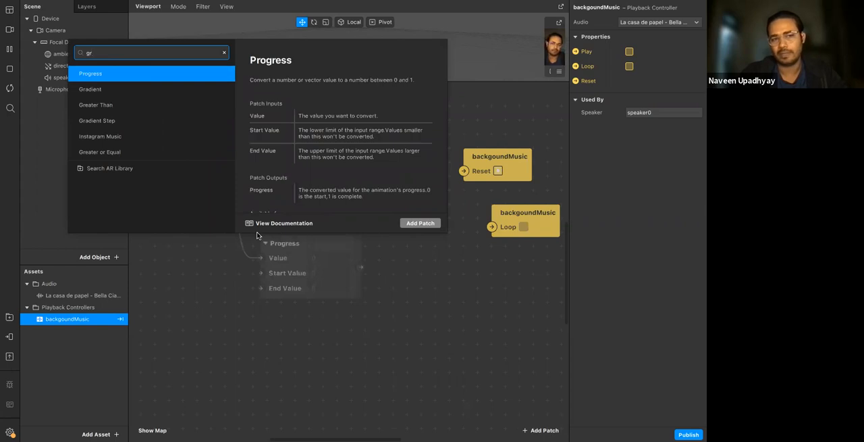
{"action": "key", "text": "Down"}
{"action": "key", "text": "Down"}
{"action": "key", "text": "Return"}
{"action": "left_click_drag", "start_coordinate": [289, 256], "coordinate": [269, 212]}
Set the Greater Than patch's Second Input to 5
{"action": "left_click", "coordinate": [299, 229]}
{"action": "type", "text": "5"}
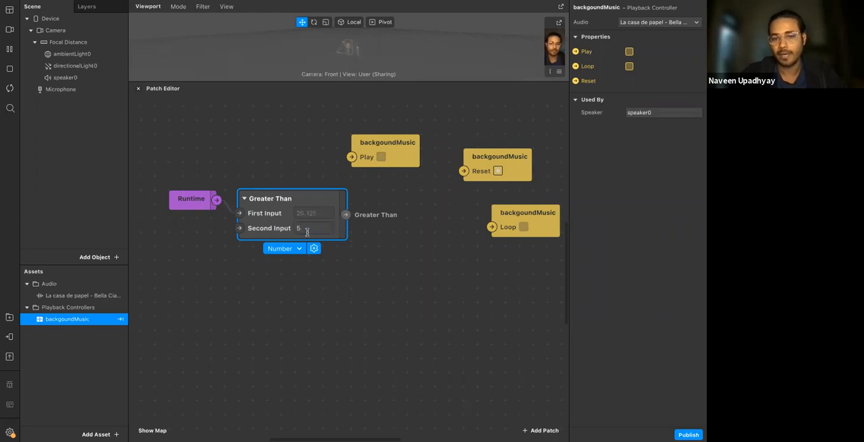
{"action": "left_click", "coordinate": [328, 280]}
{"action": "left_click", "coordinate": [324, 229]}
{"action": "left_click", "coordinate": [347, 297]}
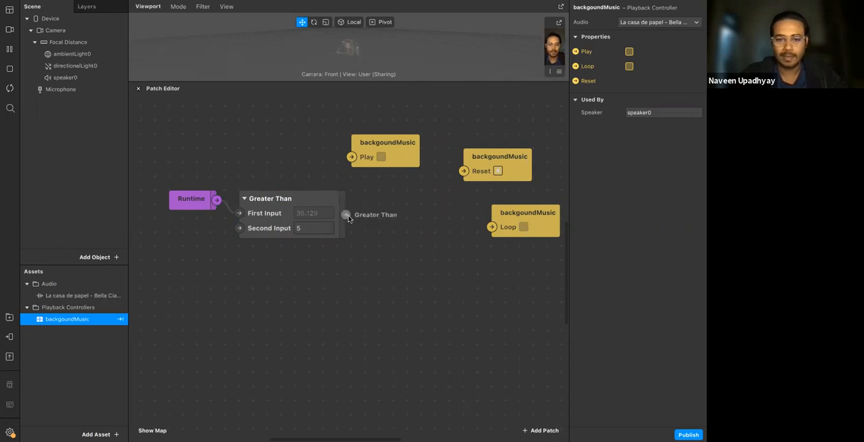
Connect the Greater Than output to the backgoundMusic Play patch and restart the preview, watching Runtime's Time output
{"action": "left_click_drag", "start_coordinate": [346, 214], "coordinate": [399, 215]}
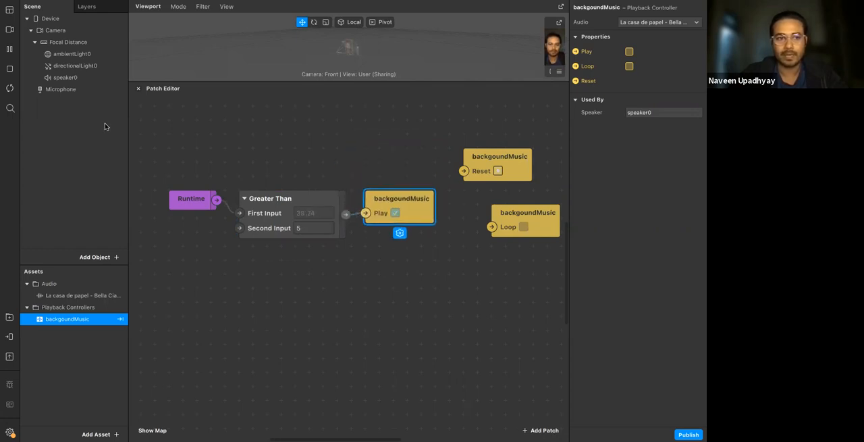
{"action": "left_click", "coordinate": [10, 51]}
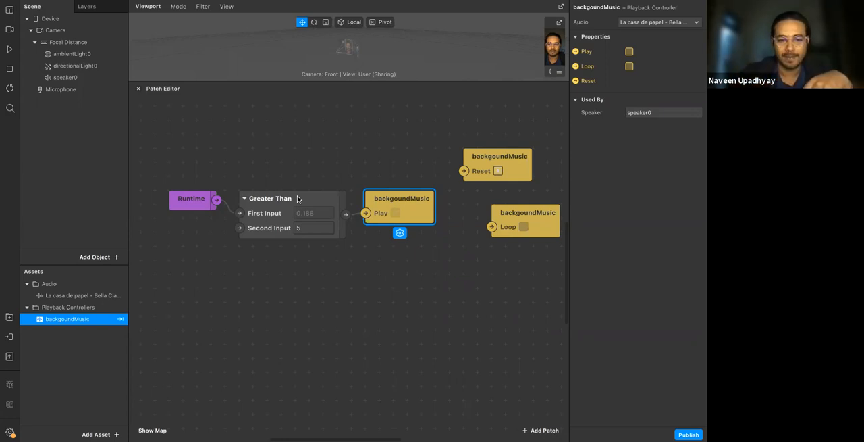
{"action": "left_click", "coordinate": [10, 48]}
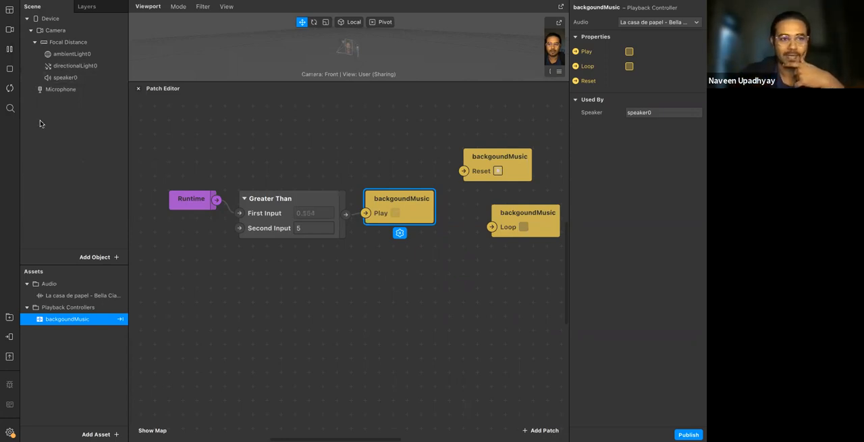
{"action": "left_click", "coordinate": [10, 88]}
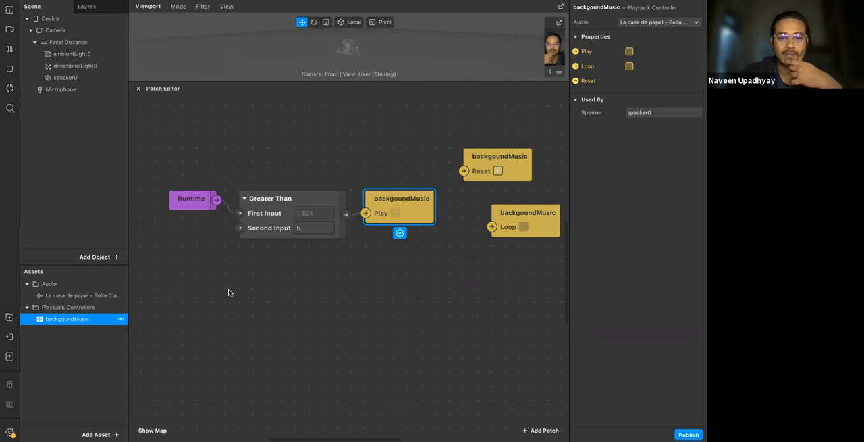
{"action": "left_click", "coordinate": [217, 199]}
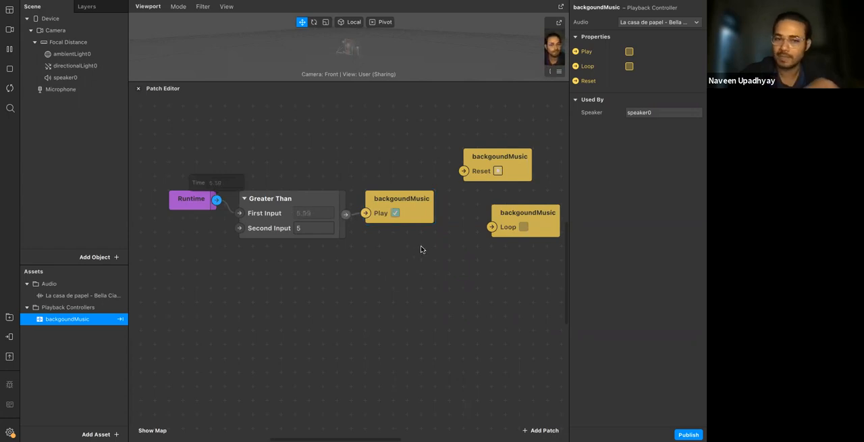
Disconnect the backgoundMusic Play patch from Greater Than and rearrange Play, Runtime and Greater Than to free up space
{"action": "left_click_drag", "start_coordinate": [365, 213], "coordinate": [371, 267]}
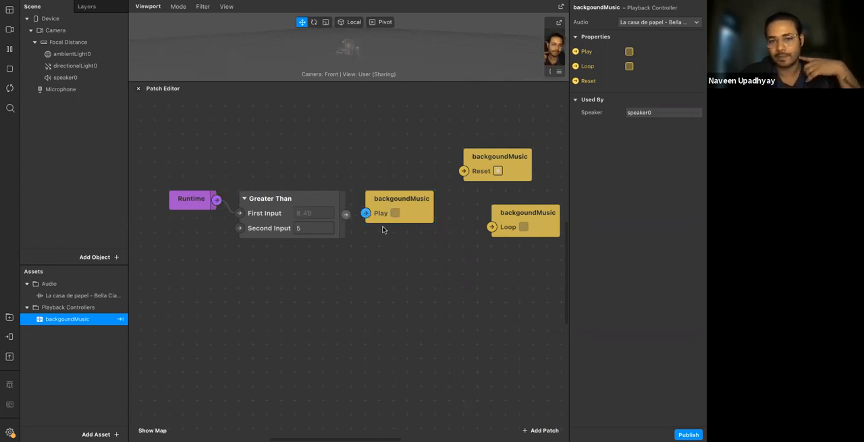
{"action": "left_click_drag", "start_coordinate": [381, 209], "coordinate": [367, 139]}
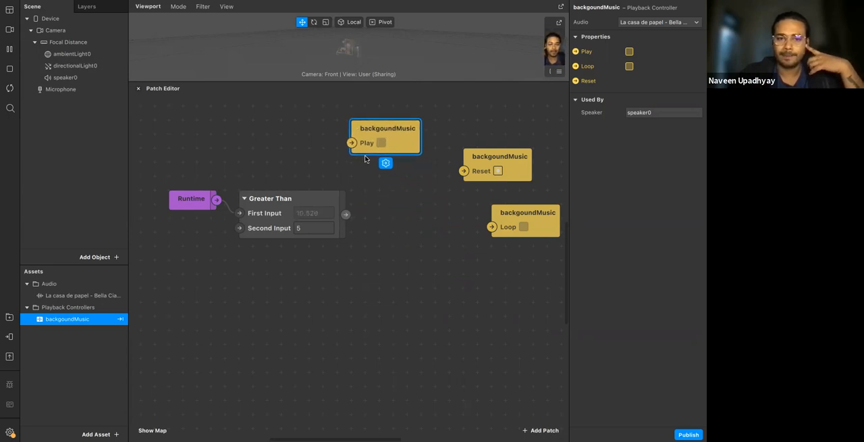
{"action": "left_click_drag", "start_coordinate": [256, 220], "coordinate": [256, 206]}
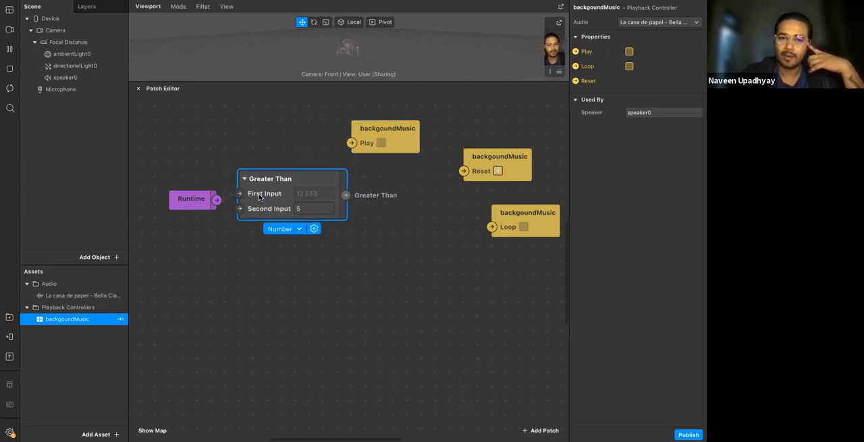
{"action": "left_click_drag", "start_coordinate": [162, 148], "coordinate": [281, 247]}
{"action": "left_click_drag", "start_coordinate": [254, 192], "coordinate": [212, 164]}
{"action": "left_click", "coordinate": [295, 255]}
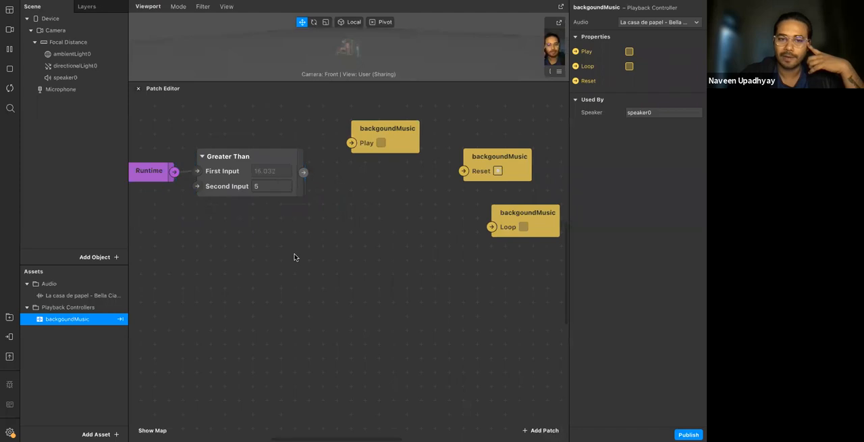
Add a second Greater Than patch fed by Runtime's Time output and set its Second Input to 8
{"action": "double_click", "coordinate": [201, 230]}
{"action": "type", "text": "great"}
{"action": "key", "text": "Down"}
{"action": "key", "text": "Up"}
{"action": "key", "text": "Return"}
{"action": "left_click", "coordinate": [272, 267]}
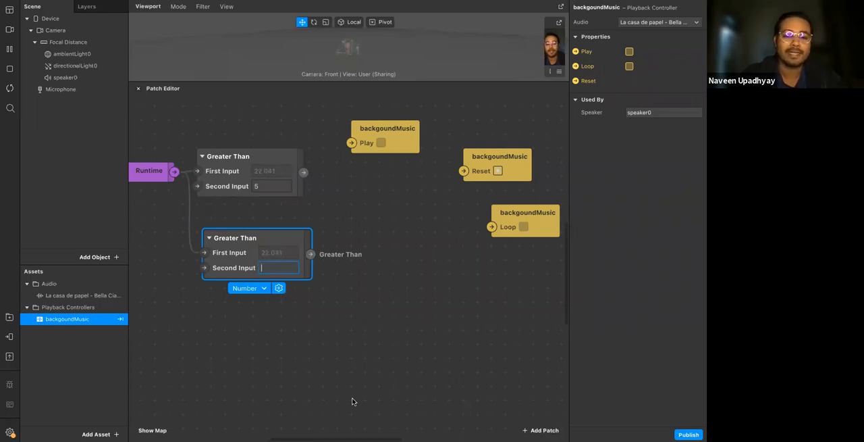
{"action": "key", "text": "Return"}
{"action": "left_click", "coordinate": [290, 308]}
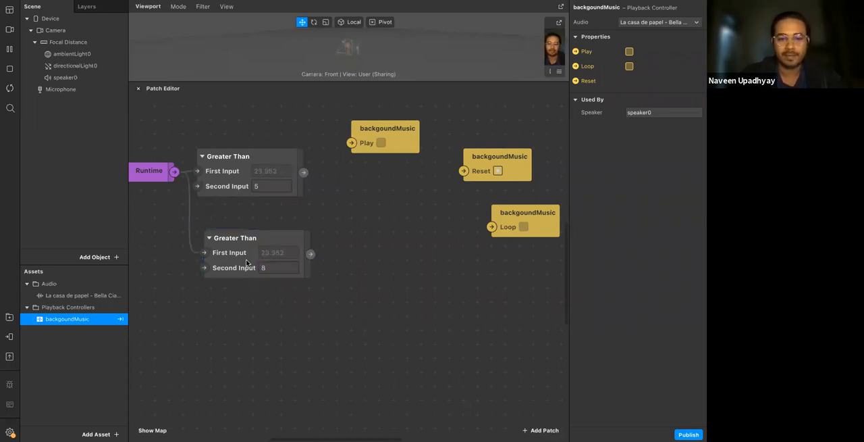
Align the second Greater Than patch beneath the first and move the backgoundMusic Reset patch beneath Play
{"action": "left_click_drag", "start_coordinate": [241, 252], "coordinate": [236, 237]}
{"action": "left_click", "coordinate": [241, 191]}
{"action": "left_click", "coordinate": [268, 247]}
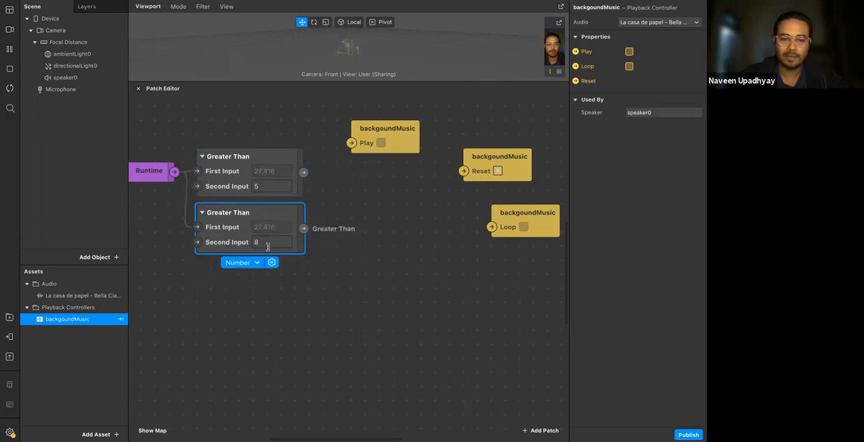
{"action": "left_click", "coordinate": [295, 264]}
{"action": "left_click_drag", "start_coordinate": [504, 156], "coordinate": [403, 173]}
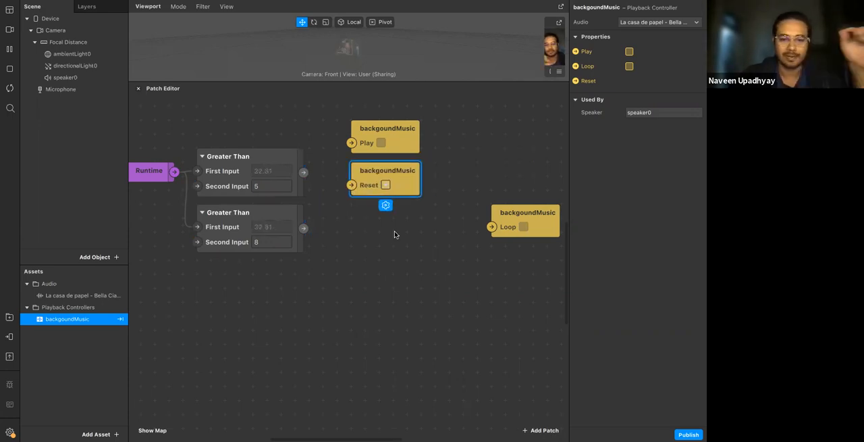
Connect the first Greater Than patch to Play and the second through a Pulse patch to Reset, spacing out Pulse and Reset
{"action": "left_click_drag", "start_coordinate": [304, 174], "coordinate": [350, 143]}
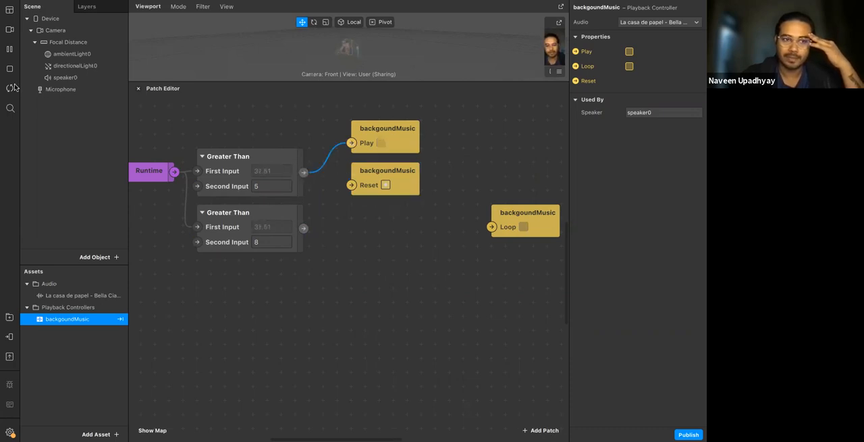
{"action": "left_click_drag", "start_coordinate": [303, 228], "coordinate": [352, 184]}
{"action": "left_click_drag", "start_coordinate": [391, 226], "coordinate": [353, 226]}
{"action": "left_click_drag", "start_coordinate": [394, 194], "coordinate": [449, 196]}
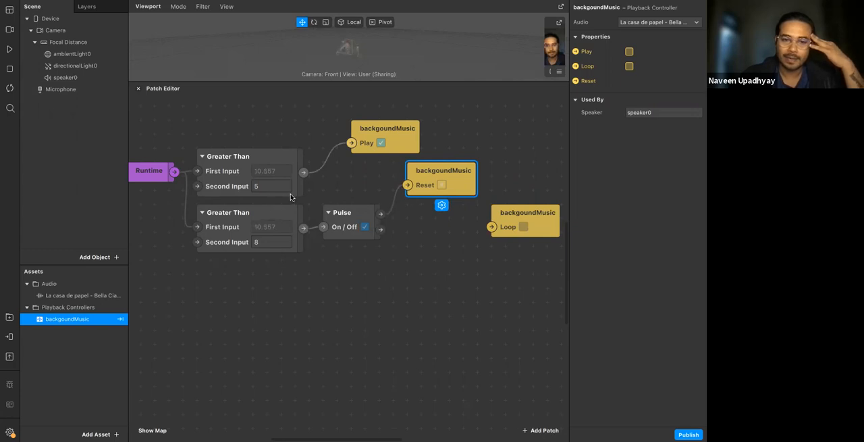
Examine the patch chains from both Greater Than patches to Play and, through Pulse, to Reset
{"action": "left_click", "coordinate": [230, 171]}
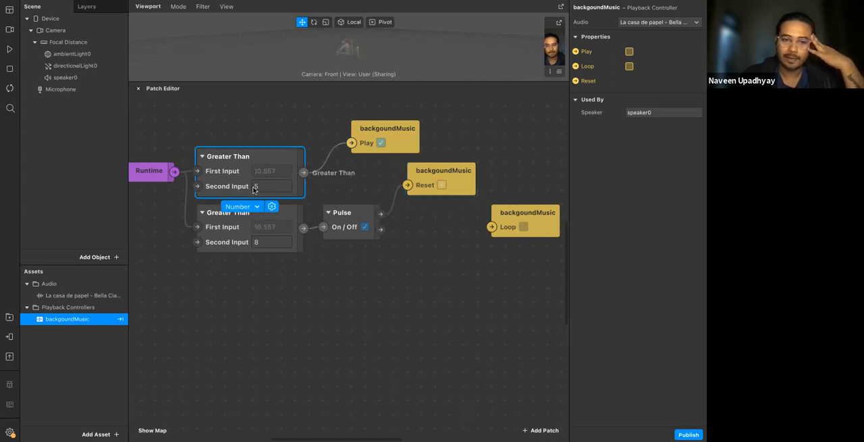
{"action": "left_click", "coordinate": [395, 143]}
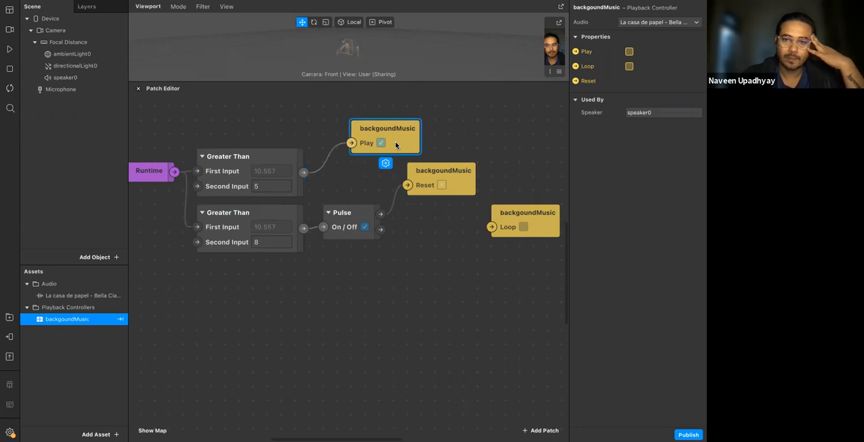
{"action": "left_click", "coordinate": [248, 229]}
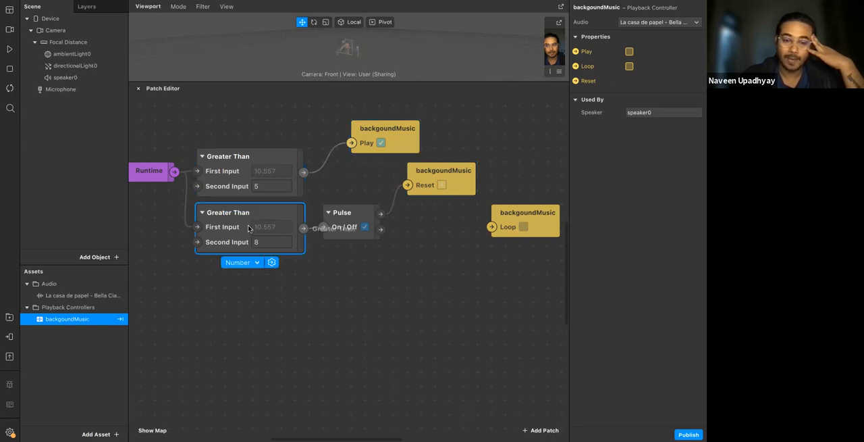
{"action": "left_click", "coordinate": [341, 228]}
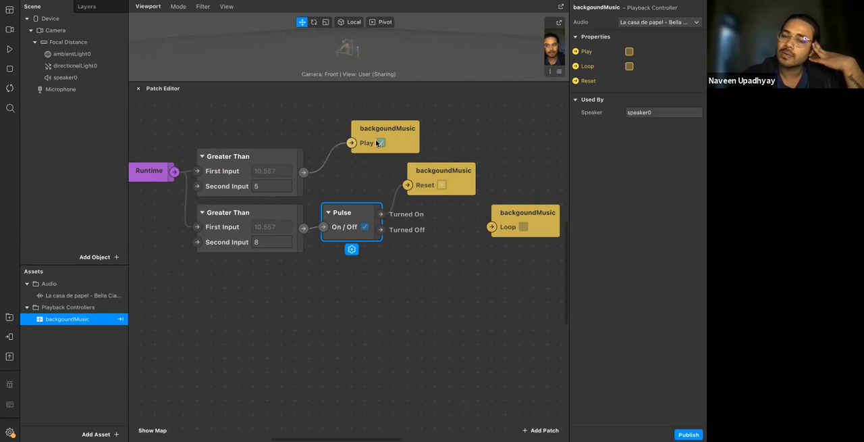
{"action": "left_click", "coordinate": [438, 186]}
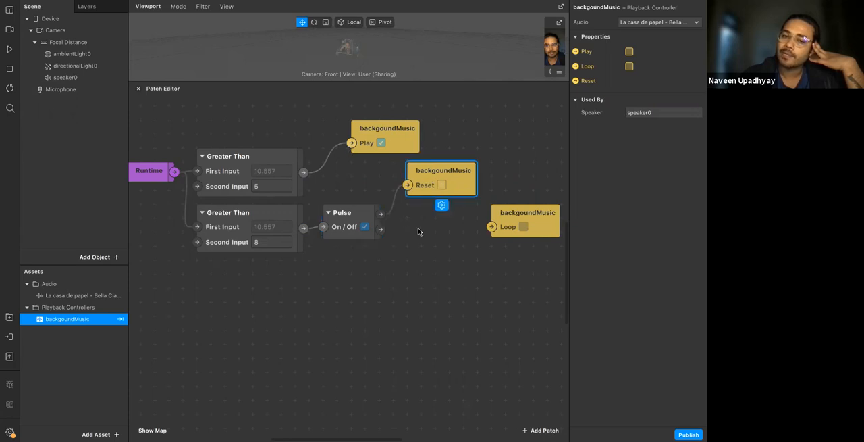
{"action": "left_click", "coordinate": [385, 193]}
Replace the backgoundMusic Loop patch with the controller's own Loop option switched on, and move the Reset patch farther from Pulse
{"action": "left_click_drag", "start_coordinate": [534, 211], "coordinate": [439, 249]}
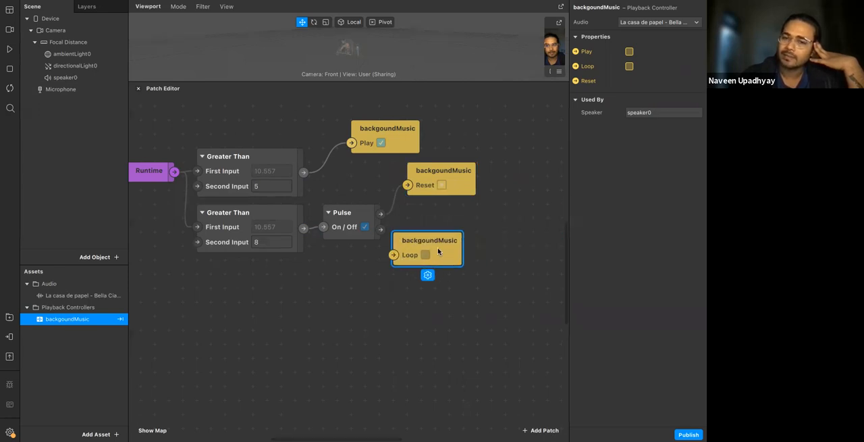
{"action": "key", "text": "Delete"}
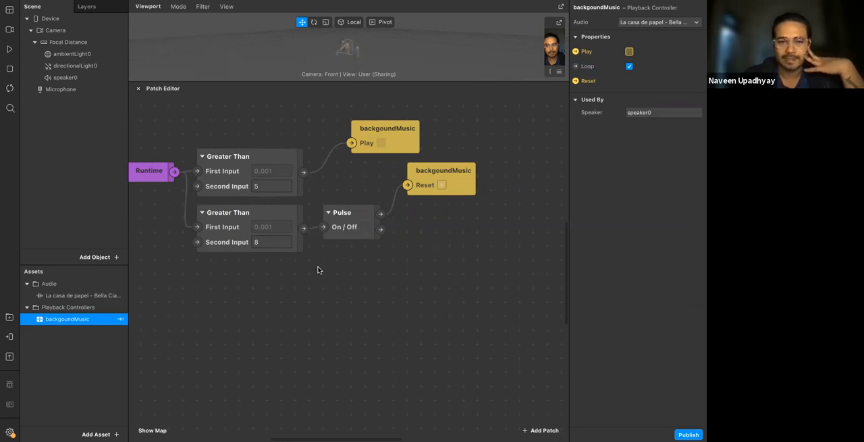
{"action": "left_click", "coordinate": [438, 183]}
{"action": "left_click_drag", "start_coordinate": [430, 193], "coordinate": [458, 192]}
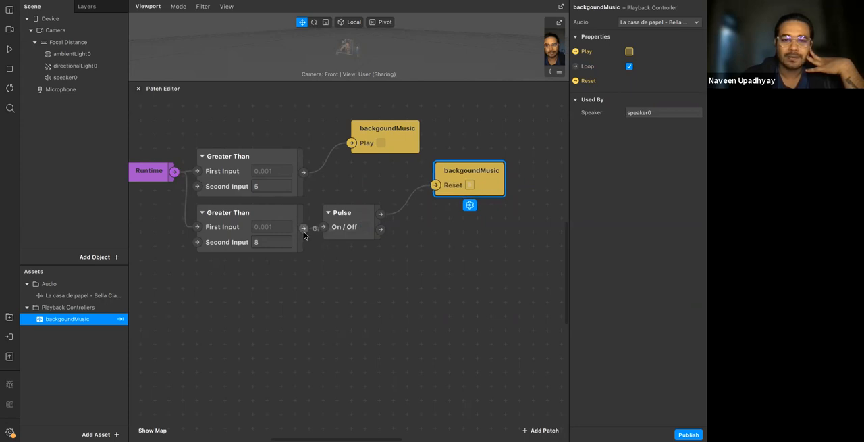
Add a Modulo patch below Pulse, with the second Greater Than patch's output wired to its First Value
{"action": "double_click", "coordinate": [331, 254]}
{"action": "type", "text": "mm"}
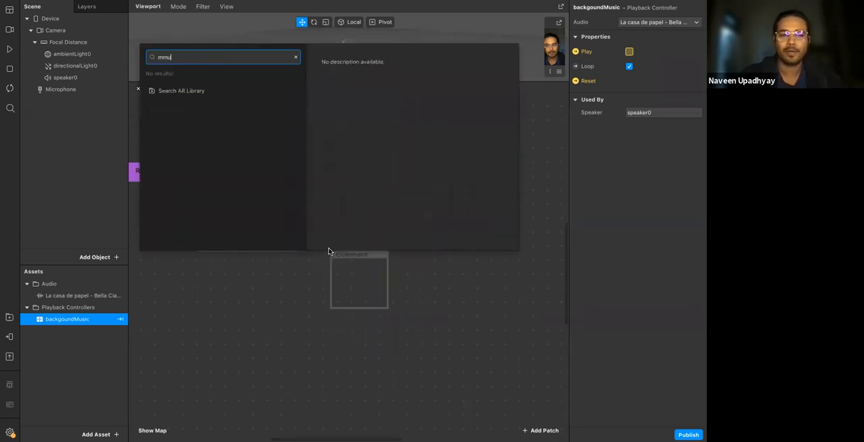
{"action": "key", "text": "BackSpace"}
{"action": "type", "text": "od"}
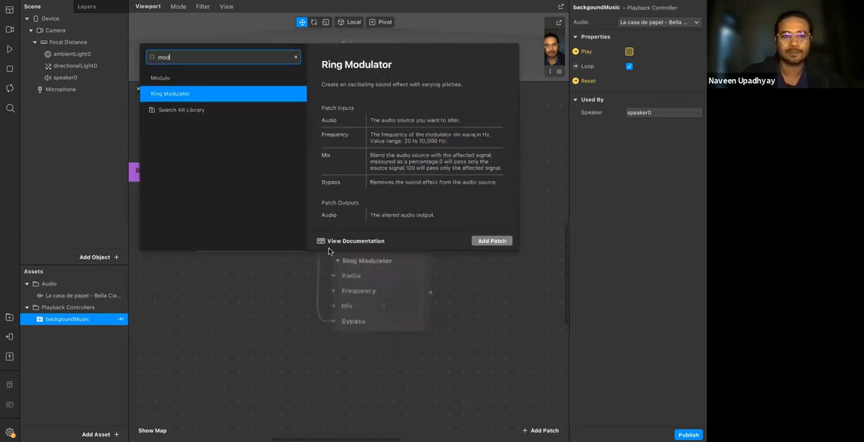
{"action": "key", "text": "Up"}
{"action": "key", "text": "Return"}
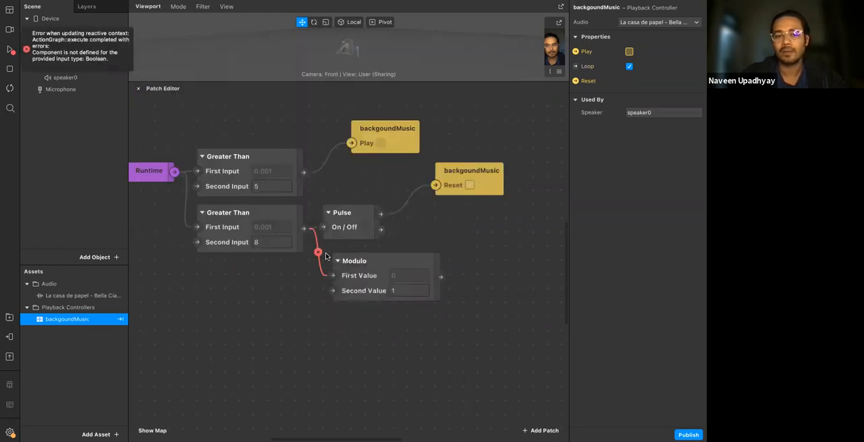
{"action": "left_click", "coordinate": [357, 278]}
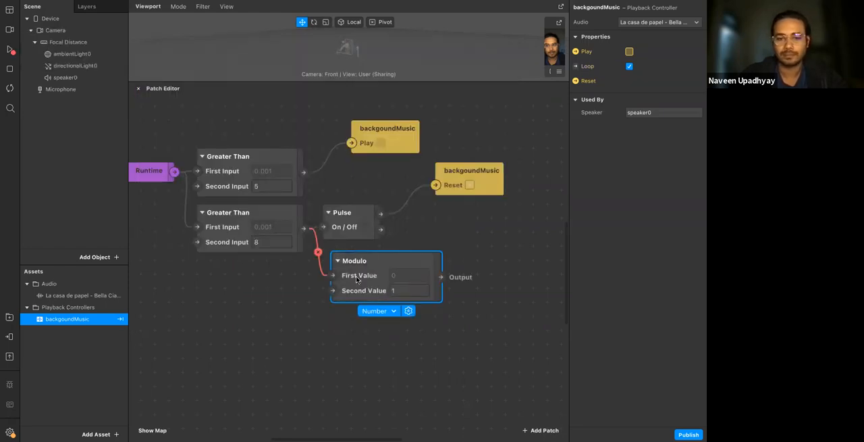
Delete the Modulo patch below Pulse and try to add a new one wired from Runtime's output
{"action": "key", "text": "Delete"}
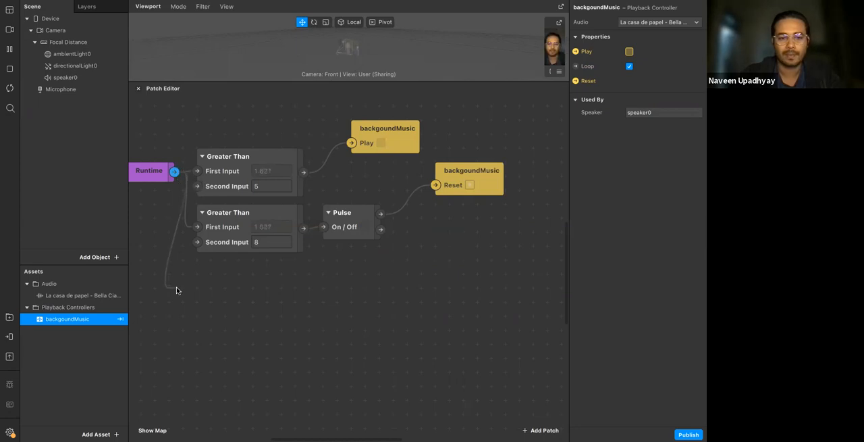
{"action": "double_click", "coordinate": [176, 290]}
{"action": "type", "text": "mm"}
{"action": "type", "text": "o"}
{"action": "key", "text": "BackSpace"}
{"action": "key", "text": "BackSpace"}
{"action": "type", "text": "od"}
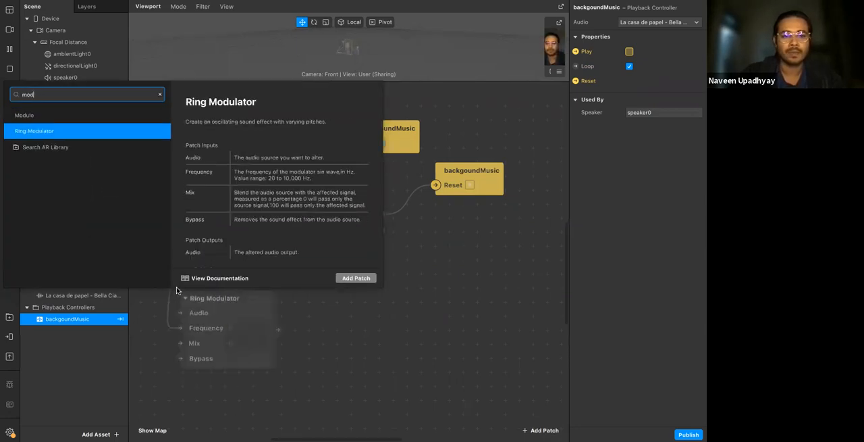
{"action": "key", "text": "Up"}
{"action": "key", "text": "Escape"}
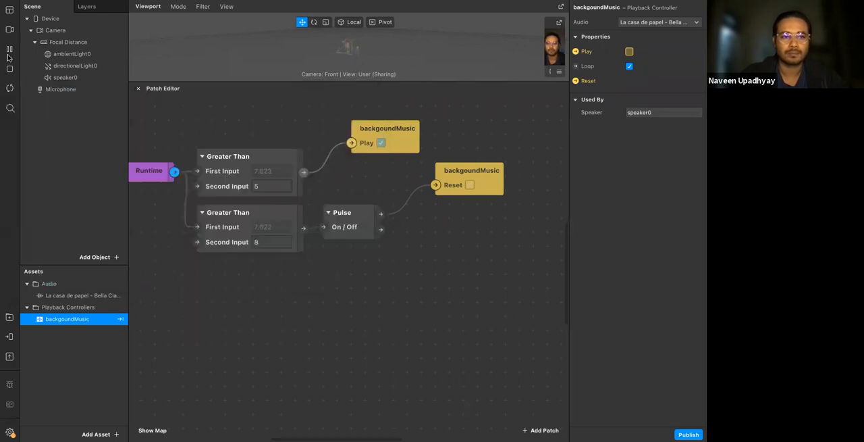
Look up the Modulo patch and read its description, inputs and output in the patch library
{"action": "double_click", "coordinate": [155, 285]}
{"action": "type", "text": "mod"}
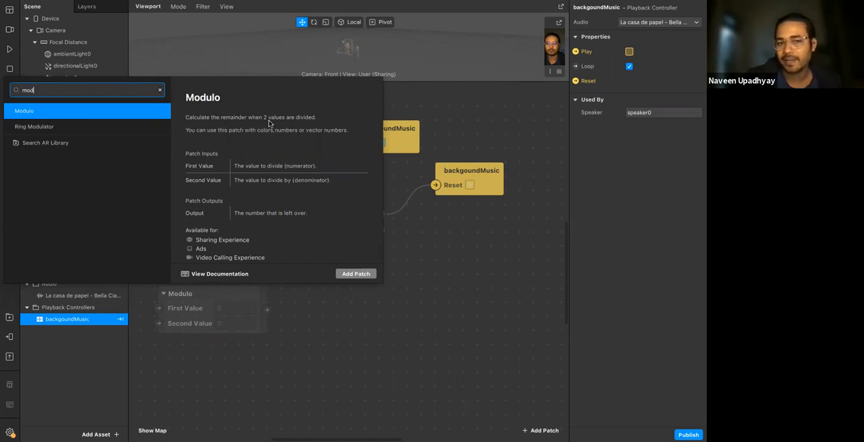
{"action": "left_click", "coordinate": [422, 221]}
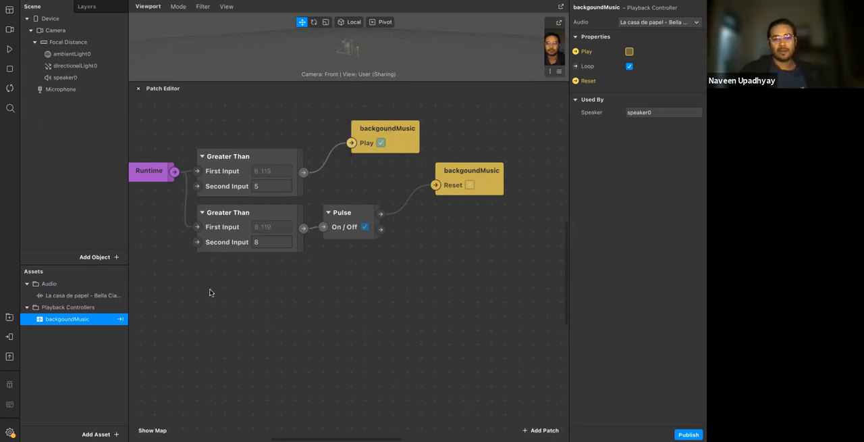
Add a standalone Modulo patch below the second Greater Than patch and set its First Value to 5
{"action": "double_click", "coordinate": [289, 331]}
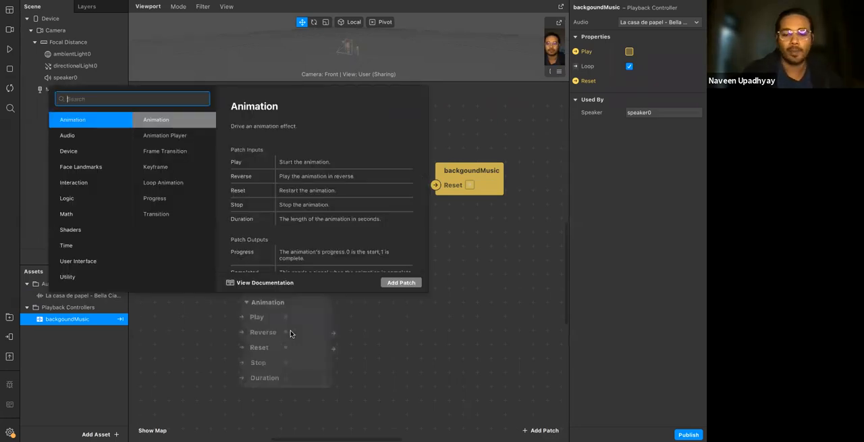
{"action": "type", "text": "mod"}
{"action": "key", "text": "Return"}
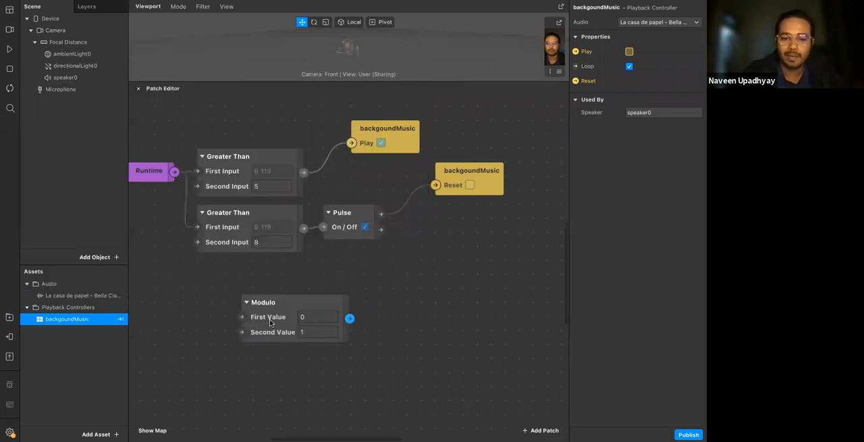
{"action": "left_click_drag", "start_coordinate": [267, 315], "coordinate": [264, 295]}
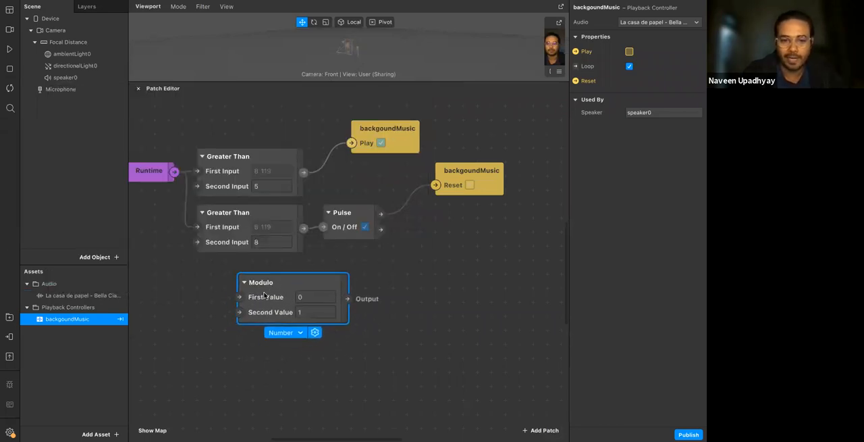
{"action": "left_click", "coordinate": [321, 292]}
{"action": "key", "text": "Return"}
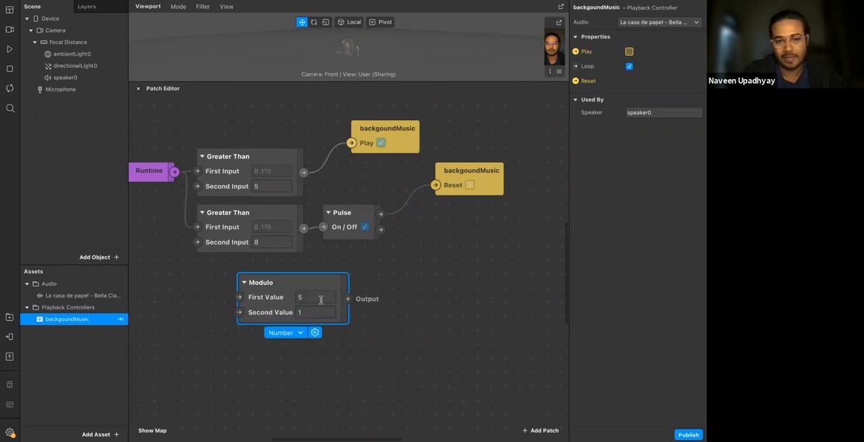
Add a Value patch fed by the Modulo patch's output
{"action": "left_click", "coordinate": [346, 298]}
{"action": "left_click_drag", "start_coordinate": [347, 298], "coordinate": [399, 269]}
{"action": "type", "text": "val"}
{"action": "key", "text": "Return"}
Try 2, 3 and 4 as the Modulo patch's Second Value, checking the remainder in the Value patch each time
{"action": "left_click", "coordinate": [315, 311]}
{"action": "type", "text": "2"}
{"action": "left_click", "coordinate": [416, 307]}
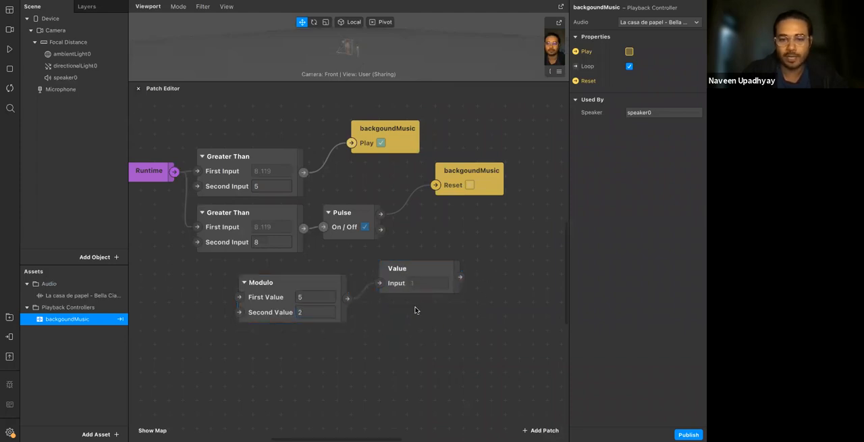
{"action": "left_click", "coordinate": [318, 311]}
{"action": "left_click", "coordinate": [350, 330]}
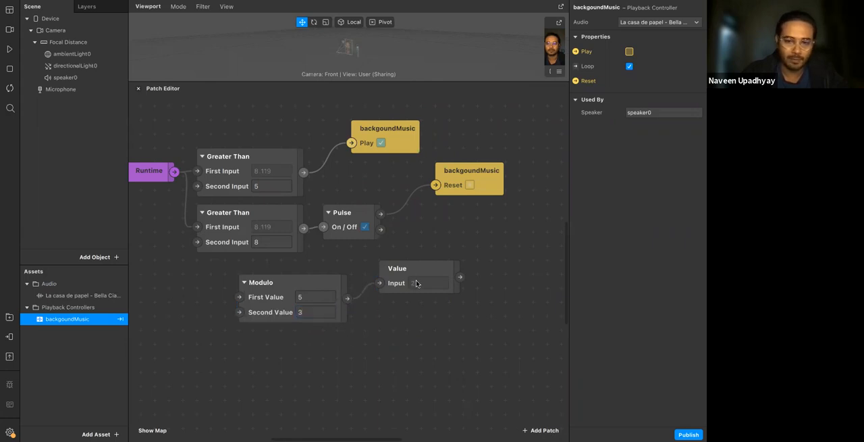
{"action": "left_click", "coordinate": [335, 306]}
{"action": "left_click", "coordinate": [316, 309]}
{"action": "type", "text": "4"}
{"action": "left_click", "coordinate": [419, 287]}
{"action": "left_click", "coordinate": [320, 341]}
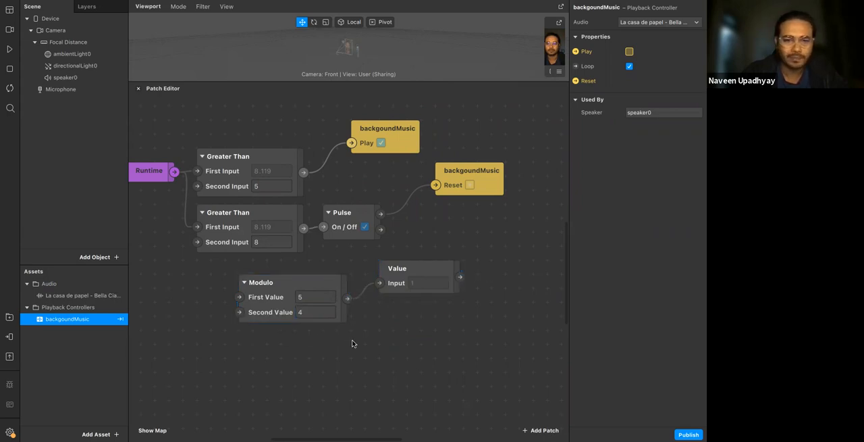
Wire Runtime into Modulo's First Value with a Second Value of 10, and resume the simulation
{"action": "left_click_drag", "start_coordinate": [174, 171], "coordinate": [239, 297]}
{"action": "left_click", "coordinate": [303, 311]}
{"action": "type", "text": "10"}
{"action": "key", "text": "Return"}
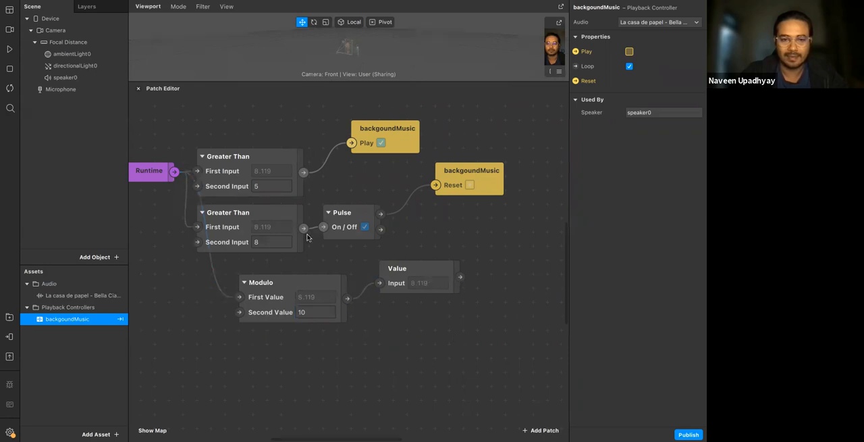
{"action": "left_click", "coordinate": [9, 49]}
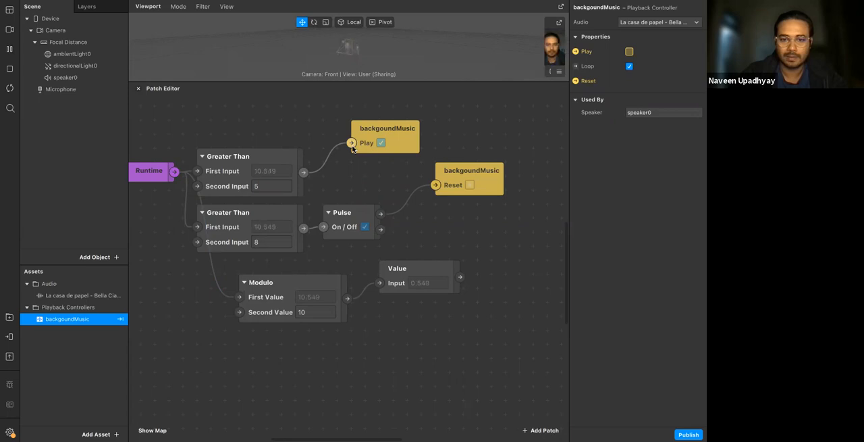
Disconnect the first Greater Than patch from backgoundMusic's Play patch and watch the running Modulo output in the Value patch
{"action": "left_click", "coordinate": [381, 144]}
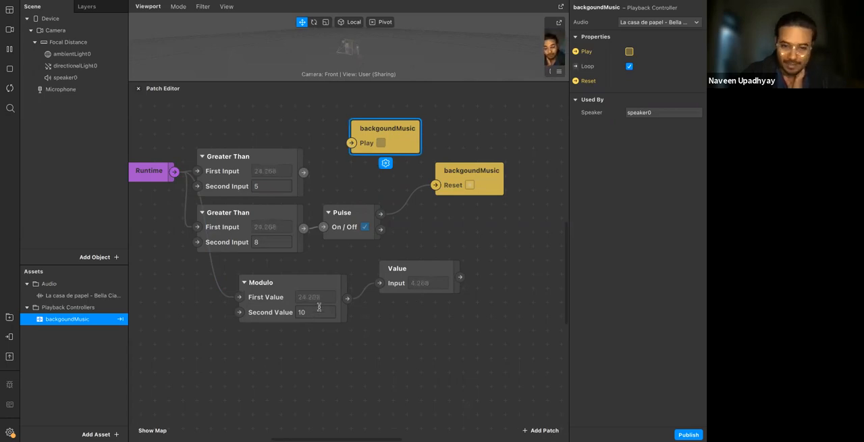
{"action": "left_click", "coordinate": [341, 316]}
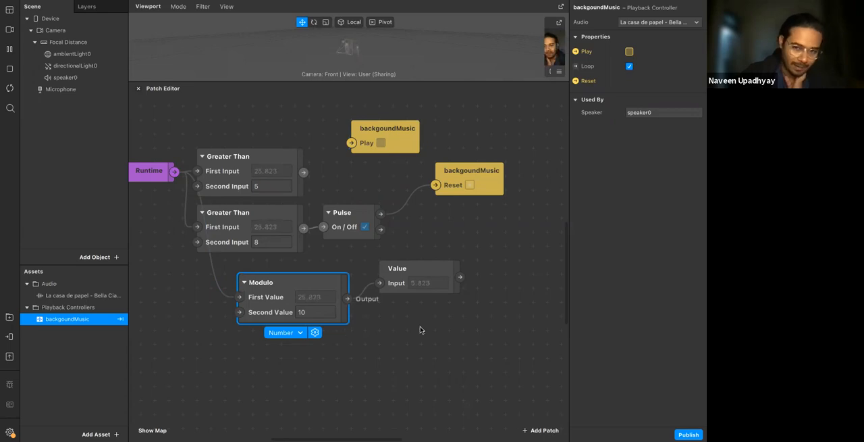
{"action": "left_click", "coordinate": [427, 299]}
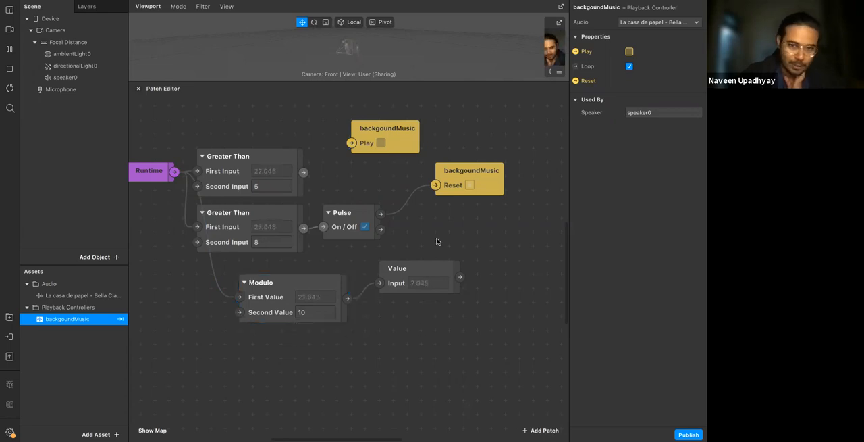
{"action": "left_click", "coordinate": [409, 291]}
{"action": "left_click", "coordinate": [301, 298]}
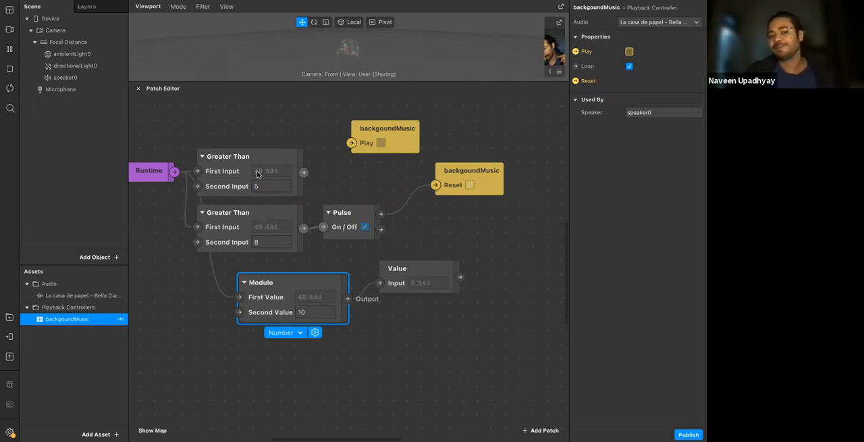
Align the Modulo patch beneath the Greater Than patches and the Play patch directly above the Reset patch
{"action": "left_click", "coordinate": [424, 245]}
{"action": "left_click_drag", "start_coordinate": [296, 290], "coordinate": [252, 276]}
{"action": "left_click", "coordinate": [308, 346]}
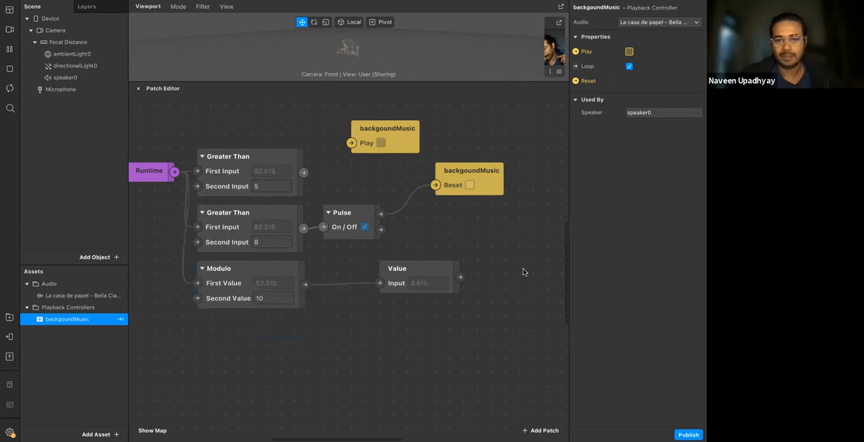
{"action": "left_click_drag", "start_coordinate": [389, 129], "coordinate": [473, 130]}
{"action": "left_click", "coordinate": [484, 213]}
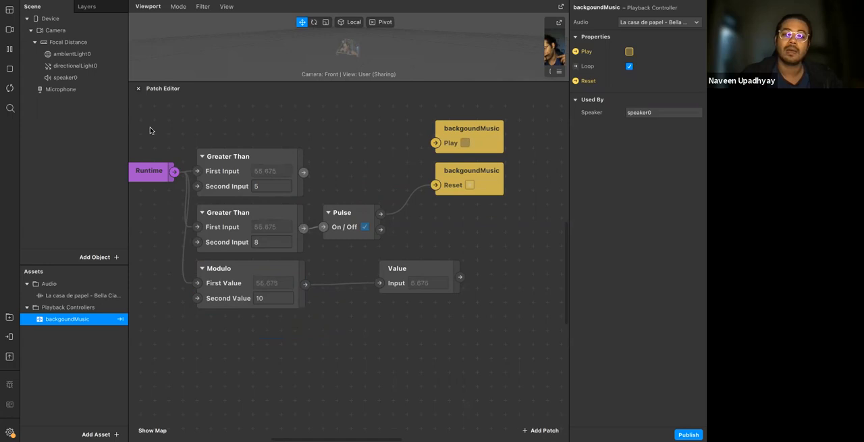
Delete every patch in the Patch Editor along with the backgoundMusic playback controller
{"action": "left_click_drag", "start_coordinate": [152, 113], "coordinate": [536, 323]}
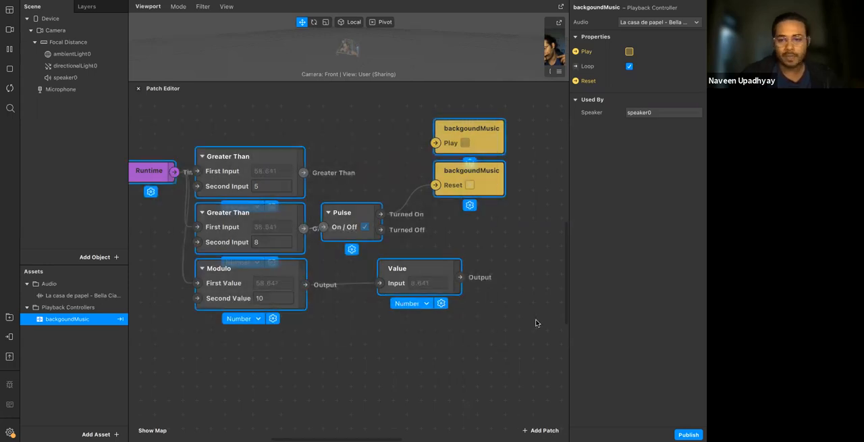
{"action": "key", "text": "Delete"}
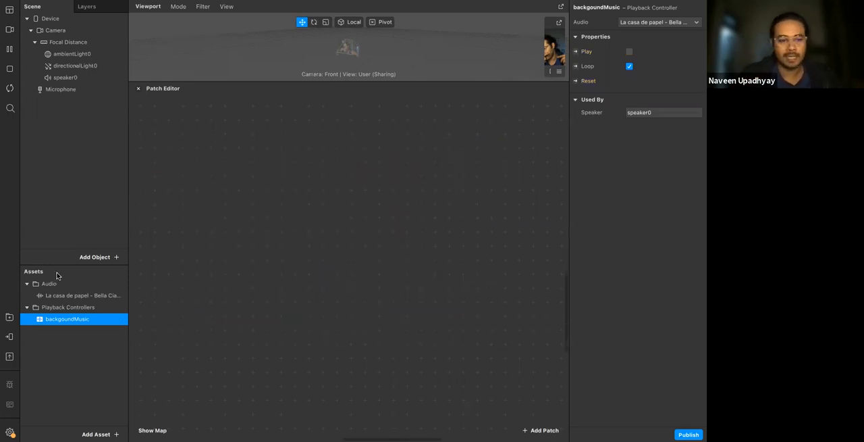
{"action": "left_click", "coordinate": [83, 337]}
{"action": "left_click", "coordinate": [81, 321]}
{"action": "right_click", "coordinate": [81, 322]}
{"action": "left_click", "coordinate": [111, 345]}
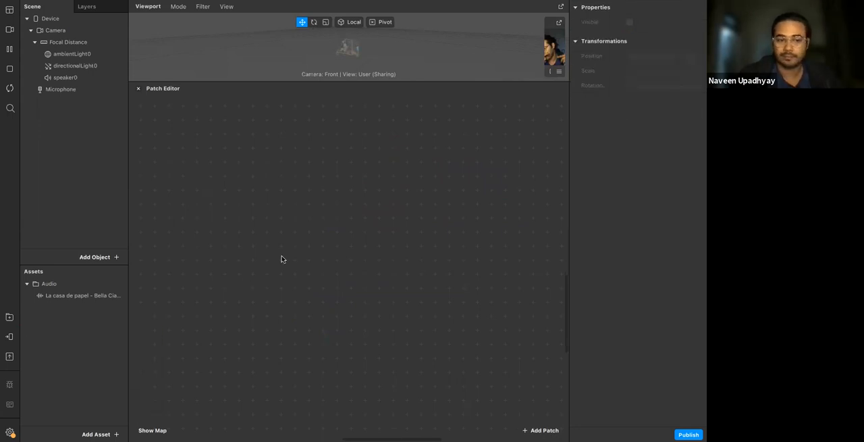
Place the La casa de papel - Bella Ciao audio file in the Patch Editor as an audio clip patch
{"action": "left_click", "coordinate": [81, 296]}
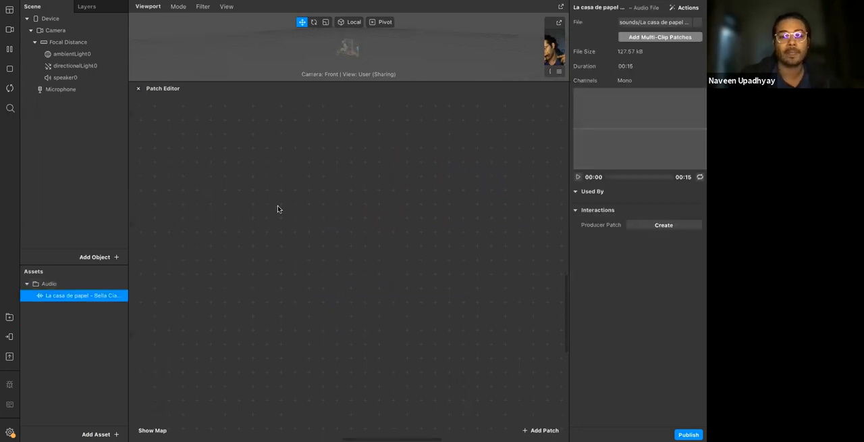
{"action": "left_click_drag", "start_coordinate": [61, 300], "coordinate": [283, 180]}
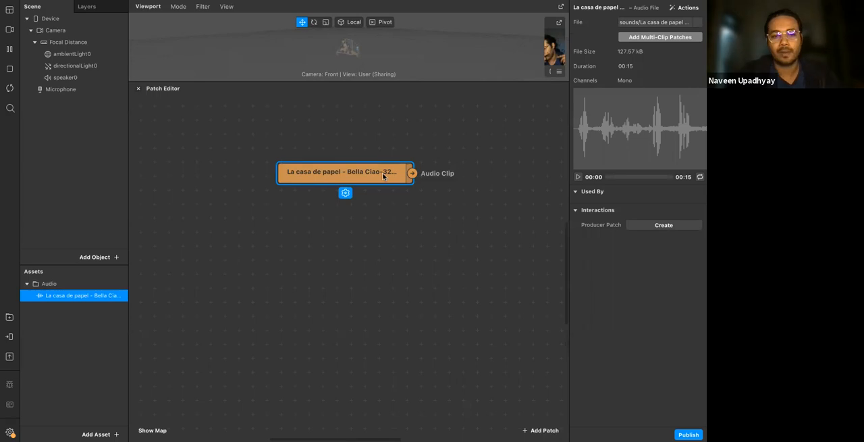
{"action": "left_click_drag", "start_coordinate": [383, 176], "coordinate": [302, 160]}
{"action": "left_click", "coordinate": [321, 189]}
{"action": "left_click", "coordinate": [303, 165]}
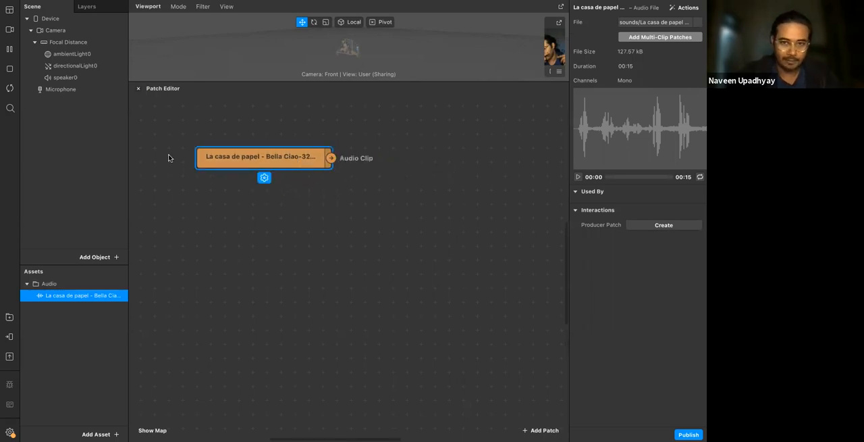
Show speaker0's properties and pop out the camera preview, enlarged and placed beneath them
{"action": "left_click", "coordinate": [69, 77]}
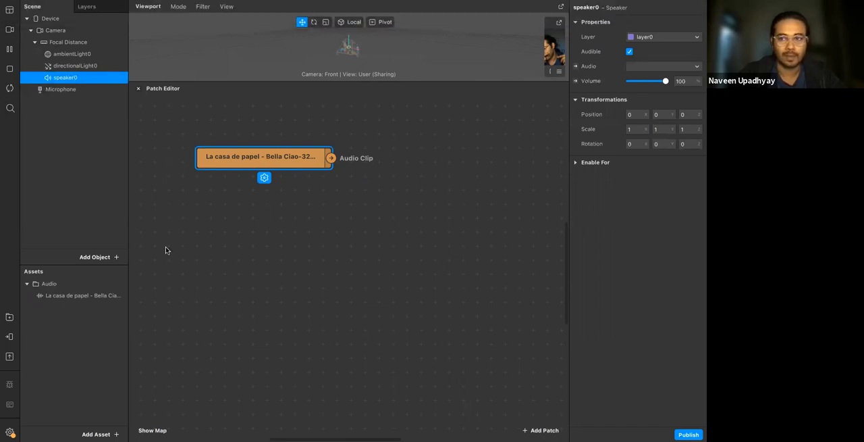
{"action": "left_click", "coordinate": [209, 273]}
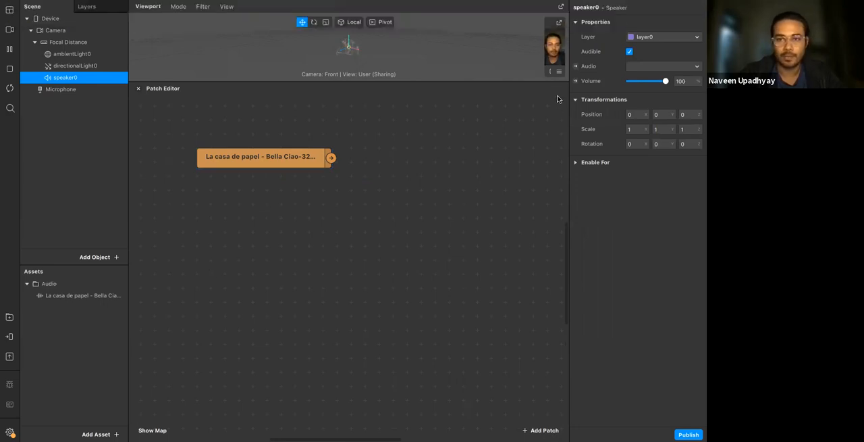
{"action": "left_click", "coordinate": [561, 25]}
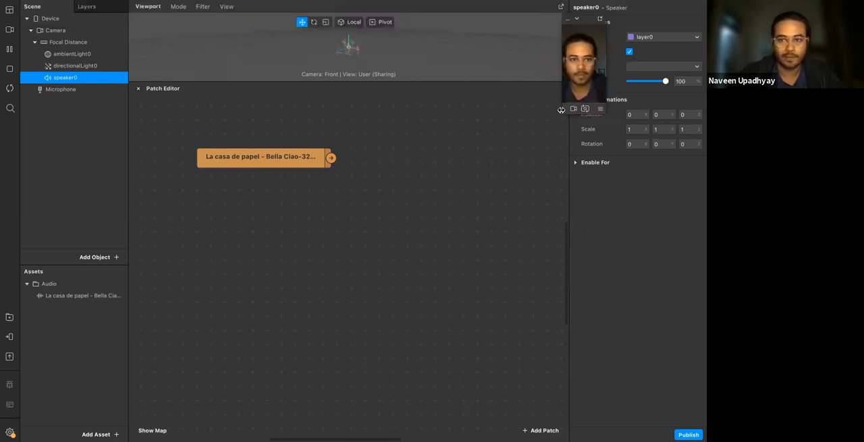
{"action": "left_click_drag", "start_coordinate": [563, 113], "coordinate": [491, 295]}
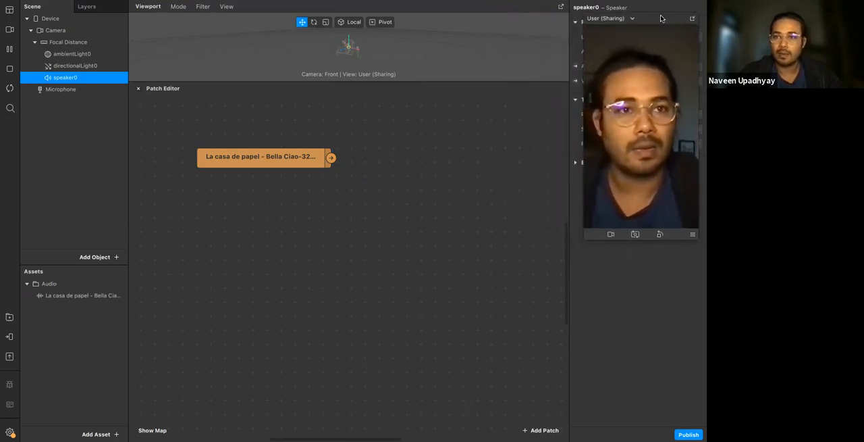
{"action": "left_click_drag", "start_coordinate": [660, 166], "coordinate": [659, 315]}
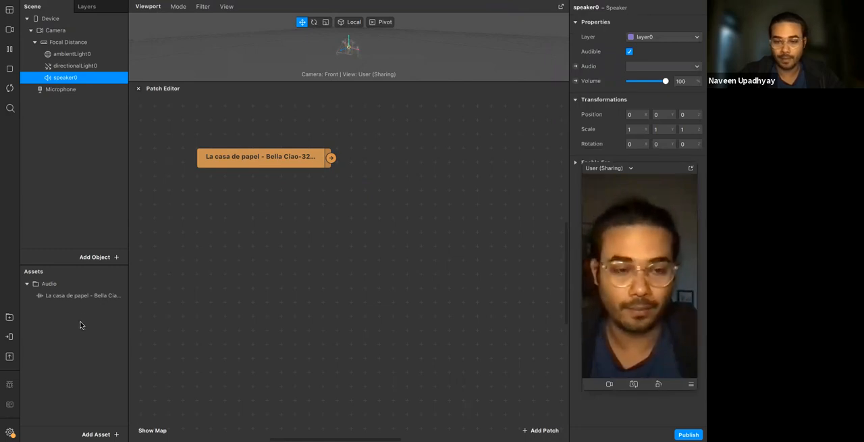
Create a patch for speaker0's Audio property and position it beside the audio clip patch
{"action": "left_click", "coordinate": [576, 67]}
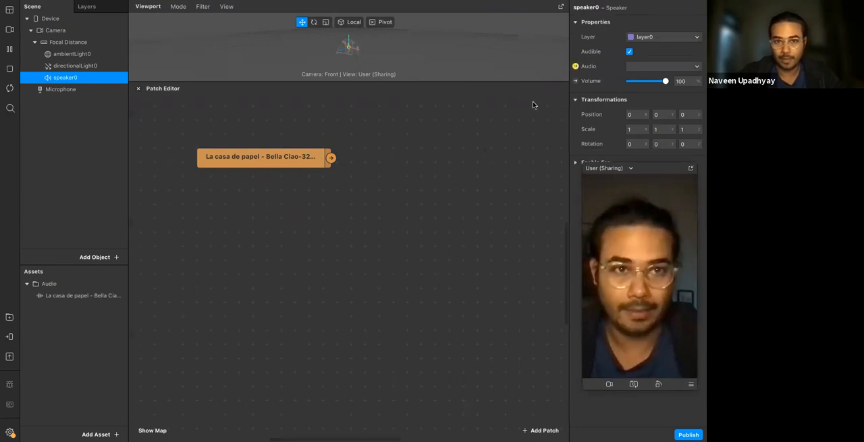
{"action": "left_click_drag", "start_coordinate": [415, 170], "coordinate": [419, 156]}
{"action": "left_click", "coordinate": [439, 203]}
{"action": "left_click", "coordinate": [424, 169]}
{"action": "left_click", "coordinate": [576, 66]}
{"action": "left_click", "coordinate": [577, 66]}
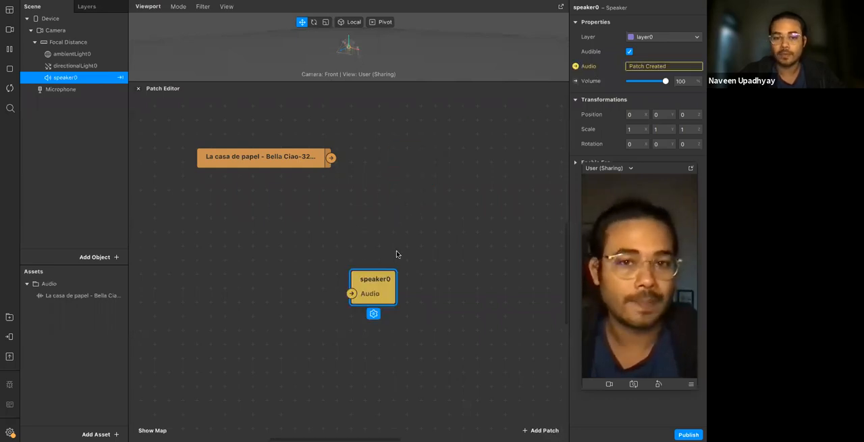
{"action": "left_click_drag", "start_coordinate": [375, 295], "coordinate": [431, 169]}
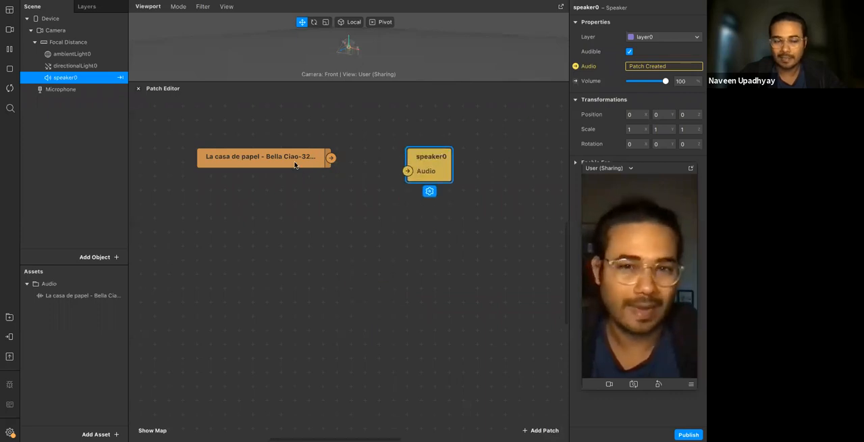
{"action": "left_click", "coordinate": [296, 166]}
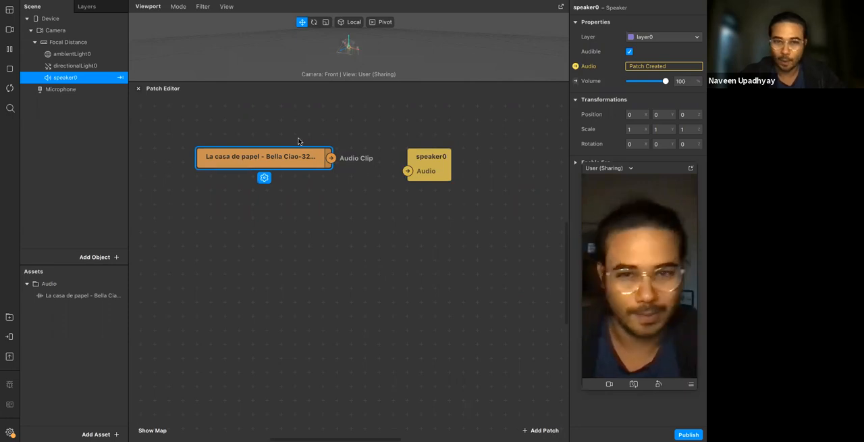
Move the audio clip patch farther from the speaker0 patch and add an Audio Player patch
{"action": "left_click_drag", "start_coordinate": [305, 169], "coordinate": [278, 178]}
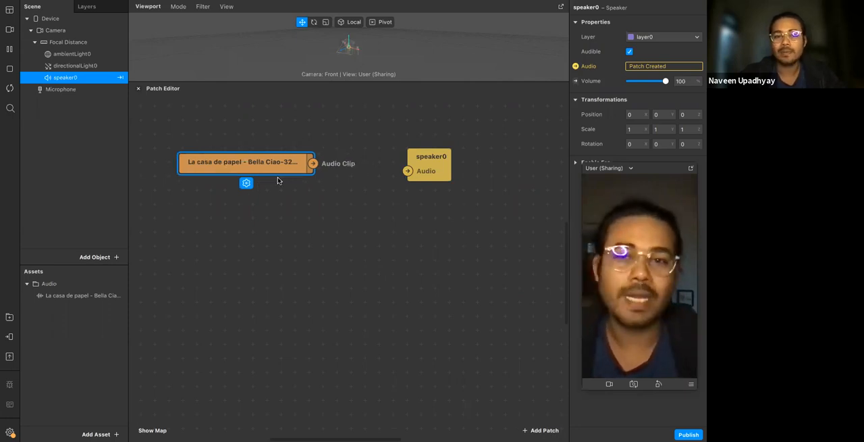
{"action": "left_click", "coordinate": [295, 208]}
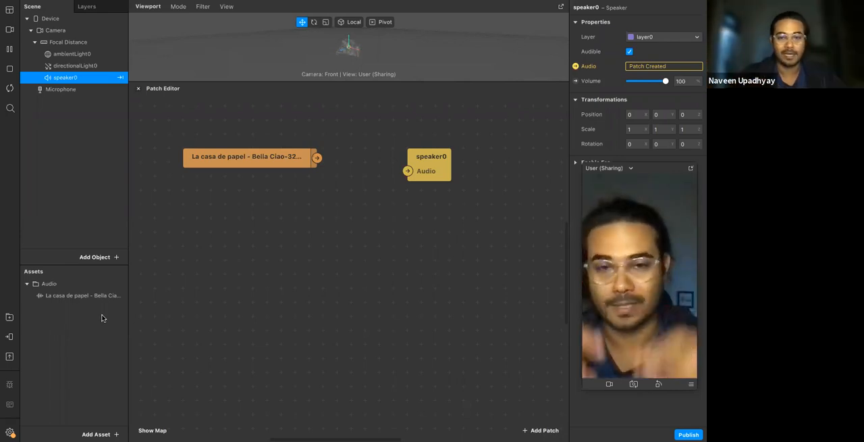
{"action": "right_click", "coordinate": [295, 235]}
{"action": "type", "text": "aud"}
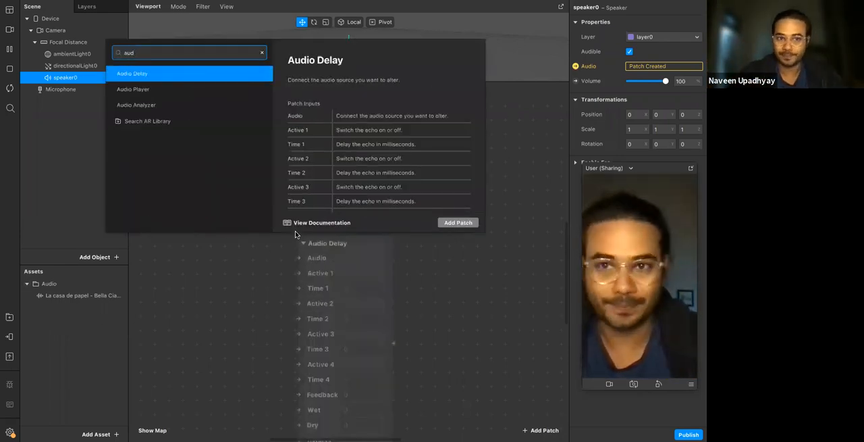
{"action": "key", "text": "Down"}
{"action": "key", "text": "Return"}
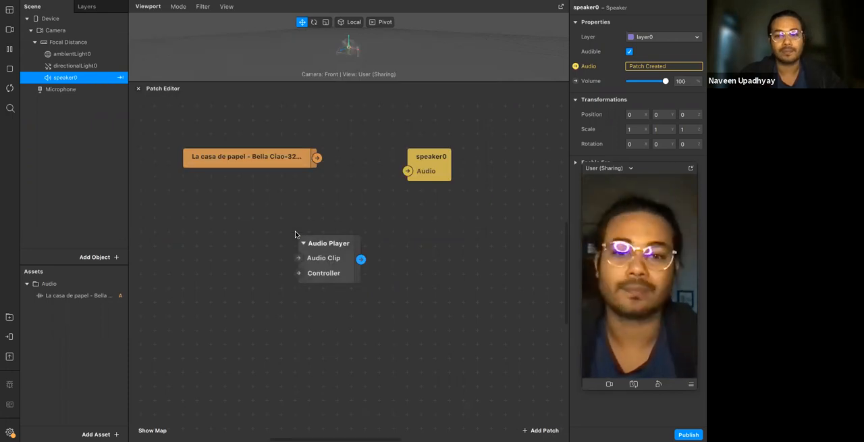
Connect the audio clip through the Audio Player to speaker0's Audio input and line the three patches up in a row
{"action": "left_click", "coordinate": [327, 267]}
{"action": "left_click", "coordinate": [318, 161]}
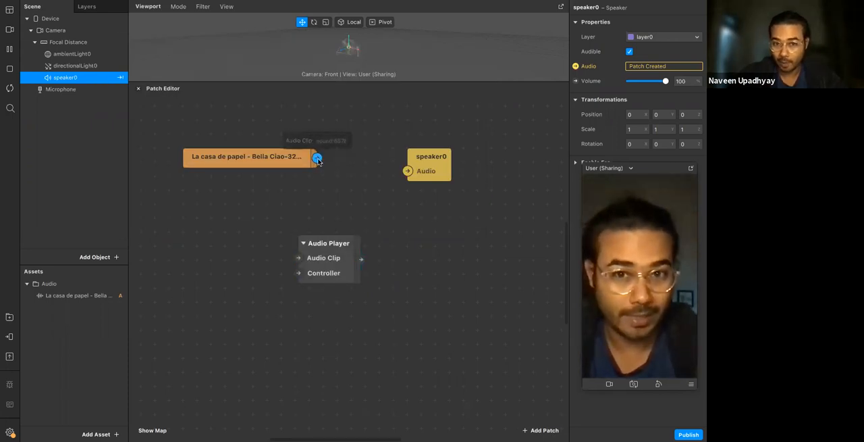
{"action": "left_click", "coordinate": [313, 259]}
{"action": "mouse_move", "coordinate": [334, 240]}
{"action": "left_mouse_down"}
{"action": "mouse_move", "coordinate": [363, 211]}
{"action": "mouse_move", "coordinate": [325, 229]}
{"action": "left_mouse_up"}
{"action": "left_click_drag", "start_coordinate": [287, 157], "coordinate": [259, 142]}
{"action": "left_click_drag", "start_coordinate": [351, 212], "coordinate": [420, 172]}
{"action": "left_click_drag", "start_coordinate": [373, 159], "coordinate": [412, 162]}
{"action": "left_click", "coordinate": [387, 200]}
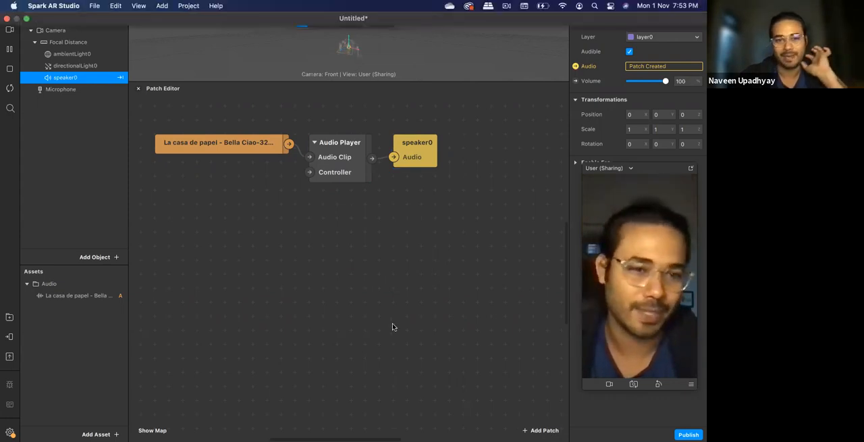
{"action": "left_click_drag", "start_coordinate": [246, 342], "coordinate": [286, 220]}
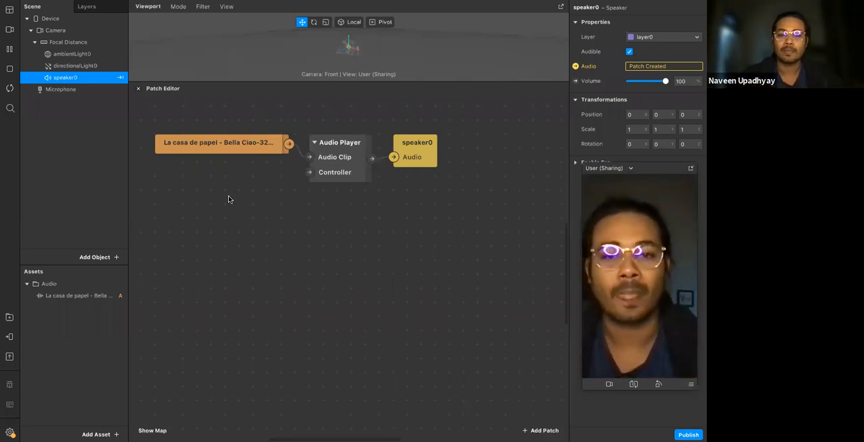
Add a Single-Clip Controller patch and place it beneath the audio clip patch
{"action": "scroll", "coordinate": [229, 197], "scroll_direction": "left", "scroll_amount": 1}
{"action": "double_click", "coordinate": [183, 216]}
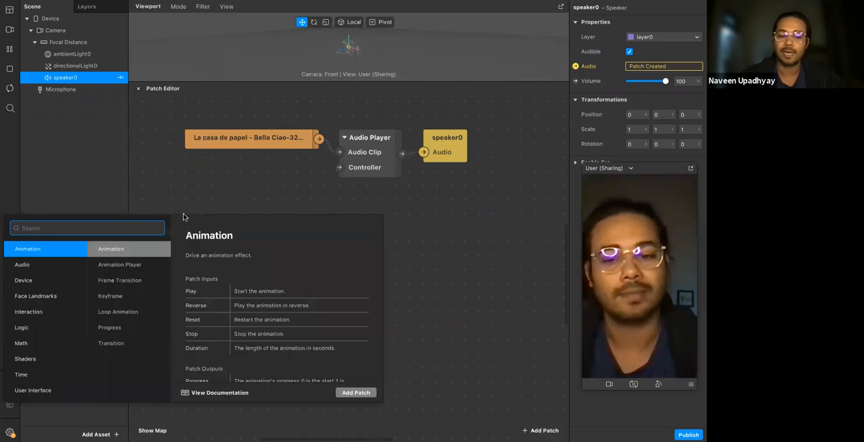
{"action": "type", "text": "sin"}
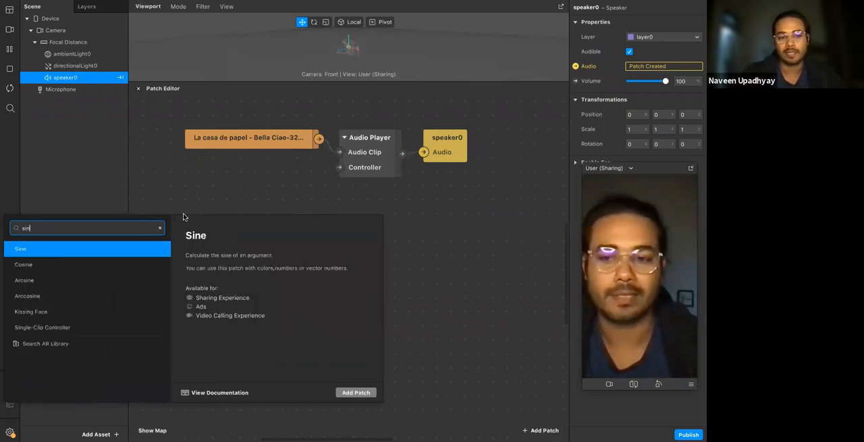
{"action": "key", "text": "Down"}
{"action": "key", "text": "Down"}
{"action": "key", "text": "Down"}
{"action": "key", "text": "Down"}
{"action": "key", "text": "Down"}
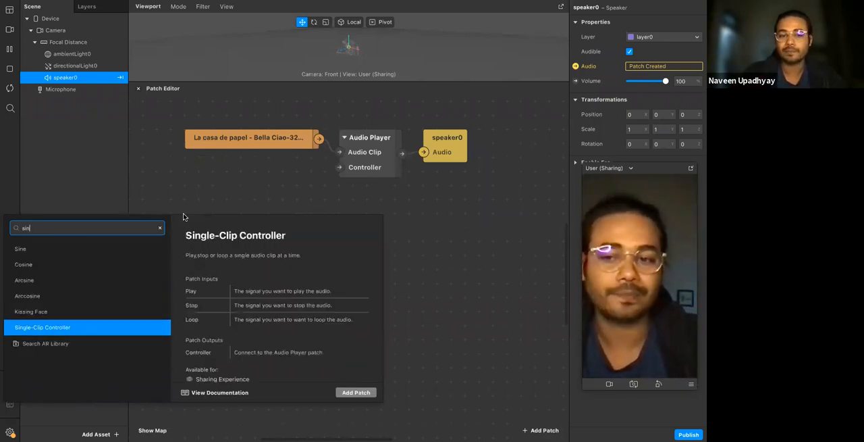
{"action": "key", "text": "Return"}
{"action": "left_click_drag", "start_coordinate": [244, 230], "coordinate": [258, 185]}
Add a Multi-Clip Controller patch and place it directly under the Single-Clip Controller
{"action": "double_click", "coordinate": [245, 297]}
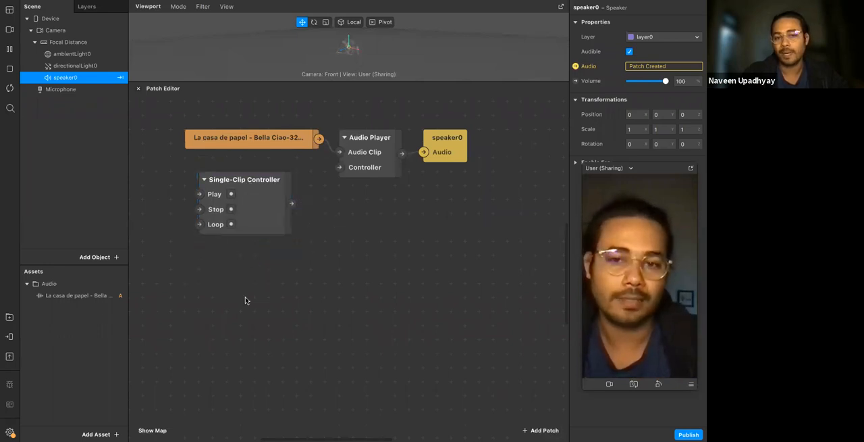
{"action": "type", "text": "mul"}
{"action": "key", "text": "Down"}
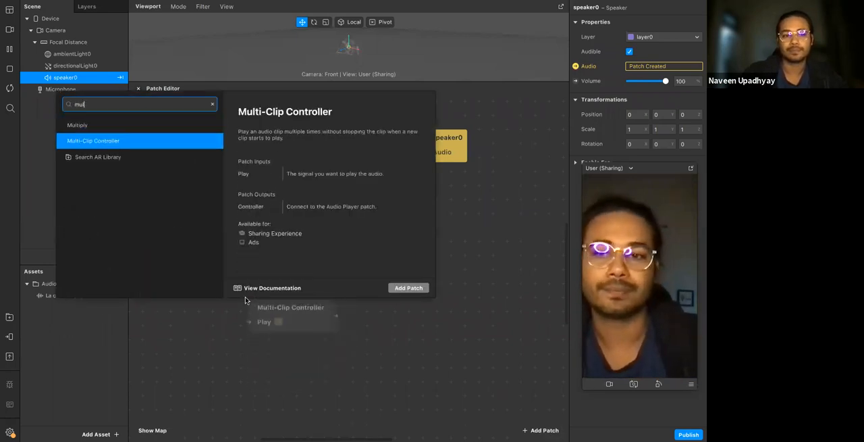
{"action": "key", "text": "Return"}
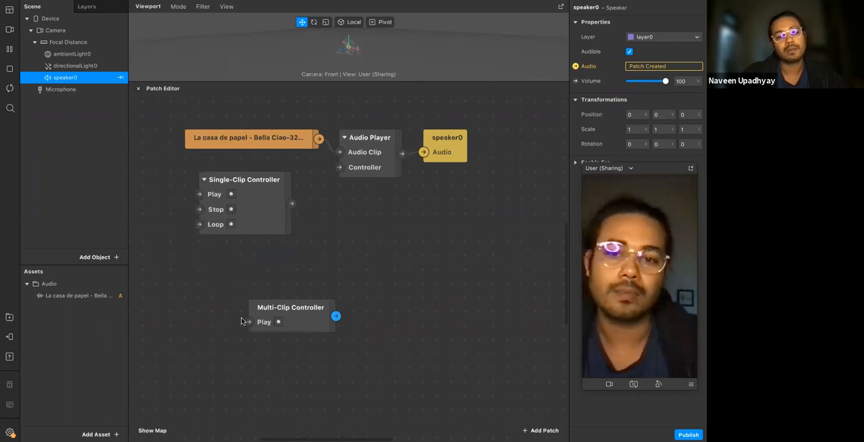
{"action": "left_click", "coordinate": [302, 315]}
{"action": "left_click_drag", "start_coordinate": [250, 256], "coordinate": [234, 241]}
{"action": "left_click", "coordinate": [302, 297]}
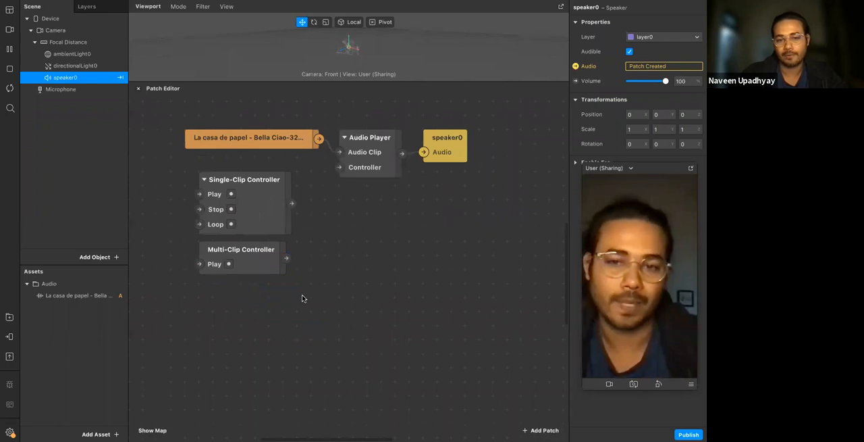
Delete the Multi-Clip Controller patch
{"action": "left_click", "coordinate": [274, 273]}
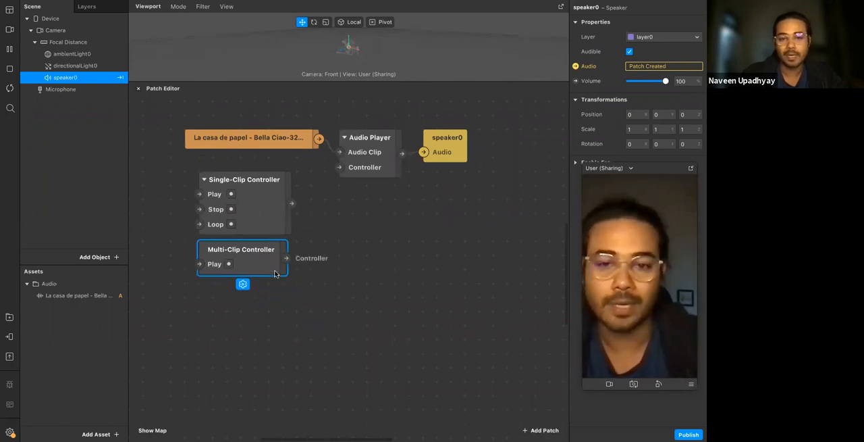
{"action": "left_click", "coordinate": [265, 231]}
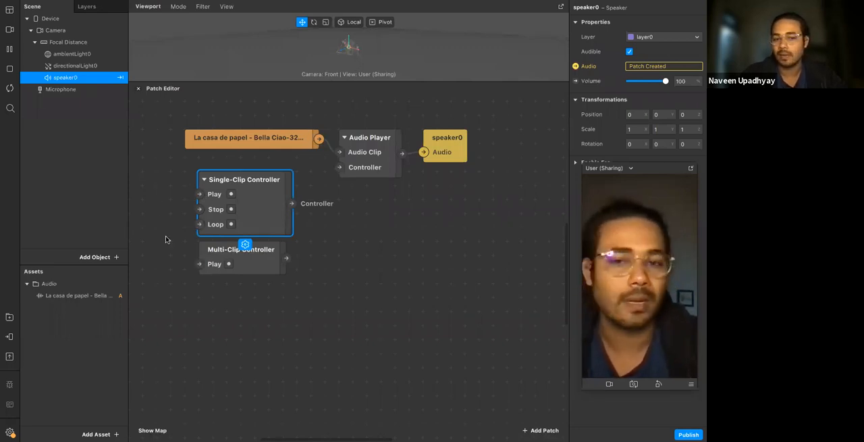
{"action": "left_click", "coordinate": [241, 264]}
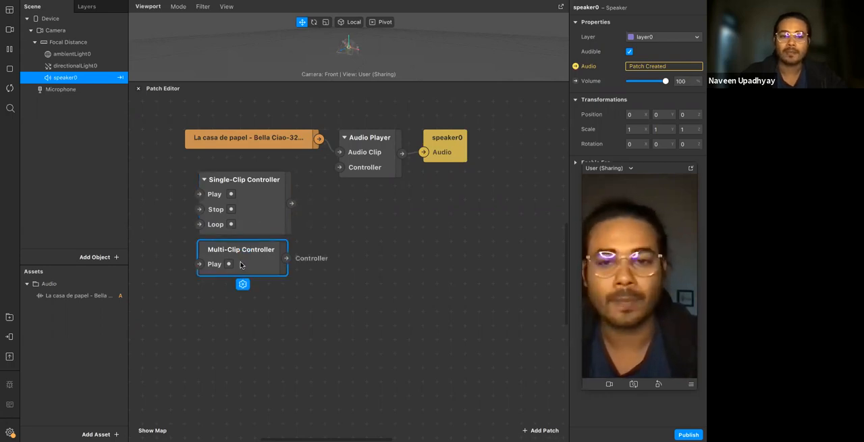
{"action": "key", "text": "Delete"}
Connect the Single-Clip Controller's output to the Audio Player's Controller input
{"action": "left_click", "coordinate": [268, 209]}
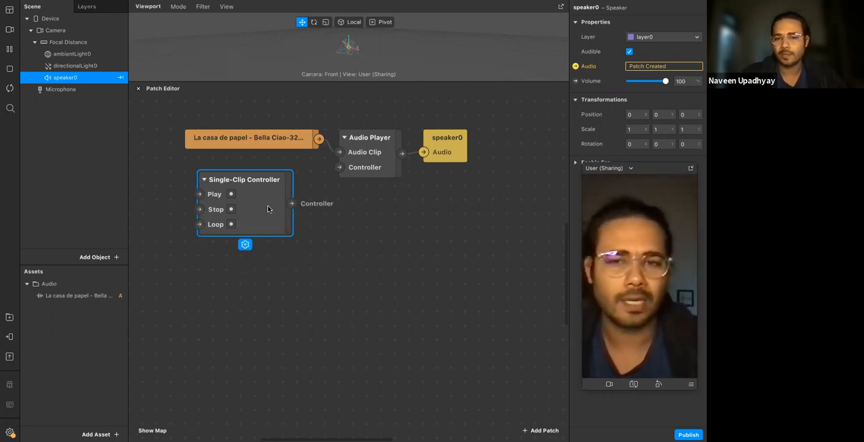
{"action": "left_click", "coordinate": [341, 249]}
{"action": "left_click_drag", "start_coordinate": [291, 202], "coordinate": [339, 168]}
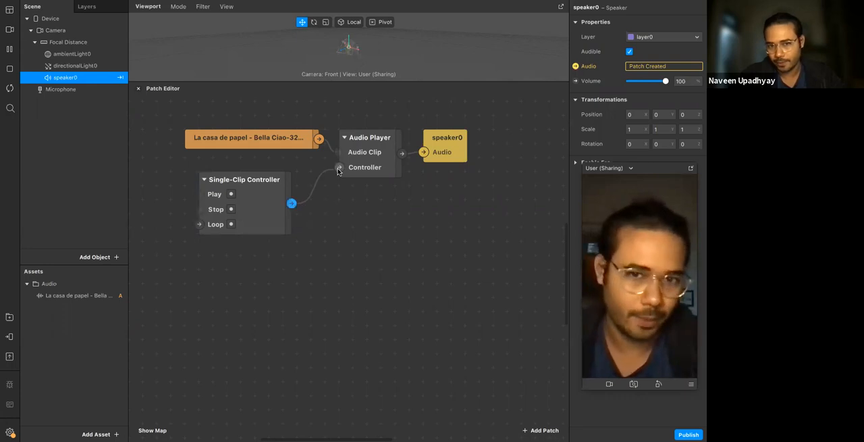
Add a Screen Tap patch before the Single-Clip Controller and connect its Gesture State output to the Play input
{"action": "scroll", "coordinate": [324, 175], "scroll_direction": "left", "scroll_amount": 5}
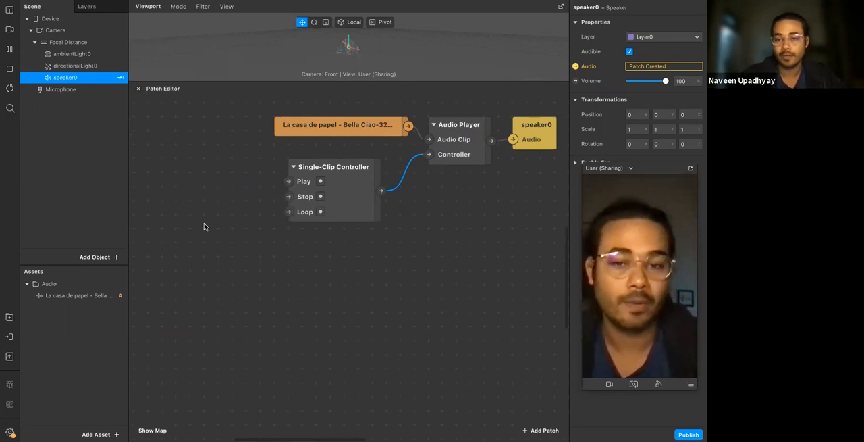
{"action": "right_click", "coordinate": [164, 197]}
{"action": "type", "text": "scree"}
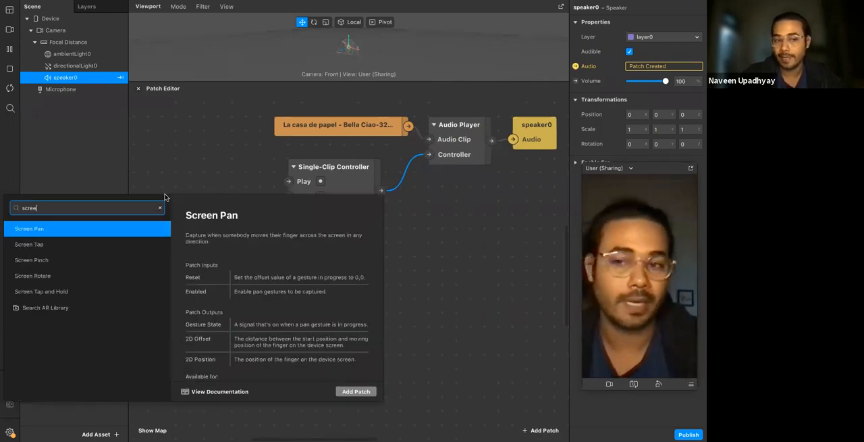
{"action": "key", "text": "Down"}
{"action": "key", "text": "Return"}
{"action": "left_click_drag", "start_coordinate": [196, 216], "coordinate": [176, 177]}
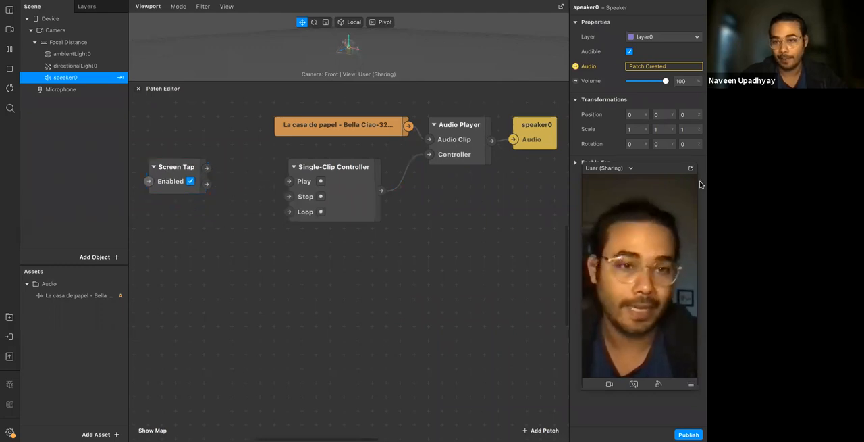
{"action": "left_click_drag", "start_coordinate": [672, 169], "coordinate": [666, 77]}
{"action": "left_click_drag", "start_coordinate": [206, 168], "coordinate": [289, 181]}
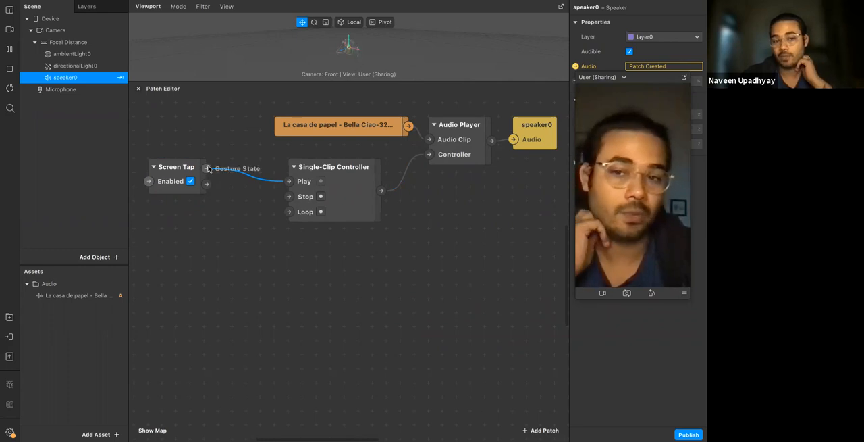
Add a Runtime patch beneath the Screen Tap patch
{"action": "double_click", "coordinate": [170, 241]}
{"action": "type", "text": "runt"}
{"action": "key", "text": "Return"}
{"action": "left_click_drag", "start_coordinate": [205, 248], "coordinate": [190, 251]}
{"action": "middle_click_drag", "start_coordinate": [190, 251], "coordinate": [236, 235]}
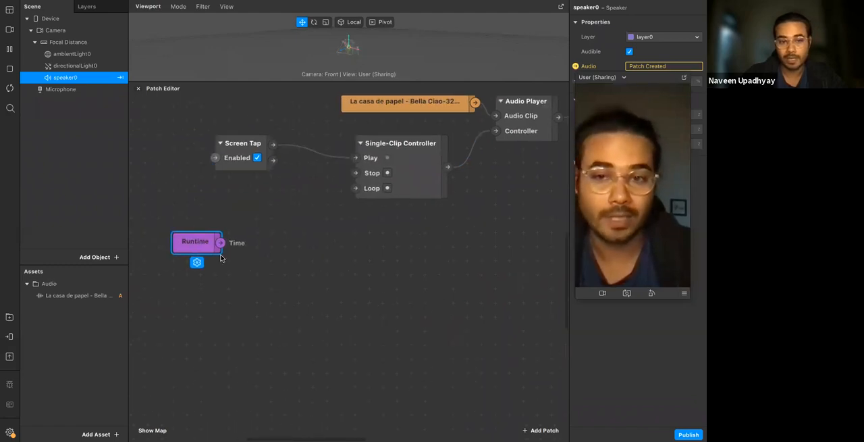
Add a Greater Than patch fed by Runtime and set its Second Input to 10
{"action": "double_click", "coordinate": [253, 270]}
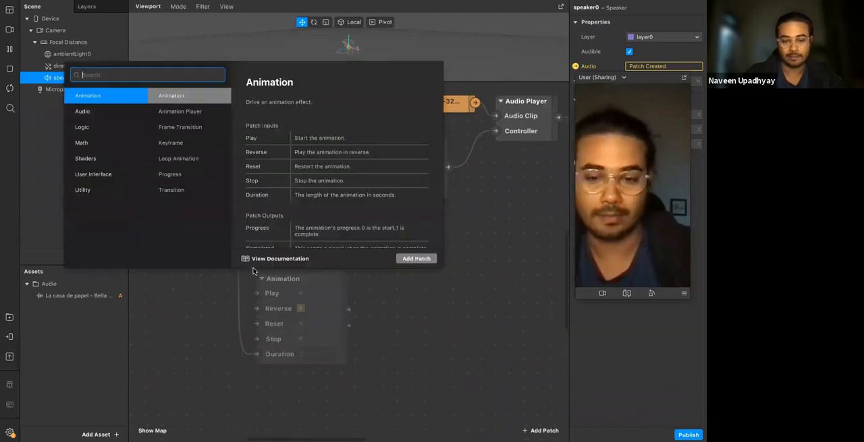
{"action": "type", "text": "grea"}
{"action": "key", "text": "Return"}
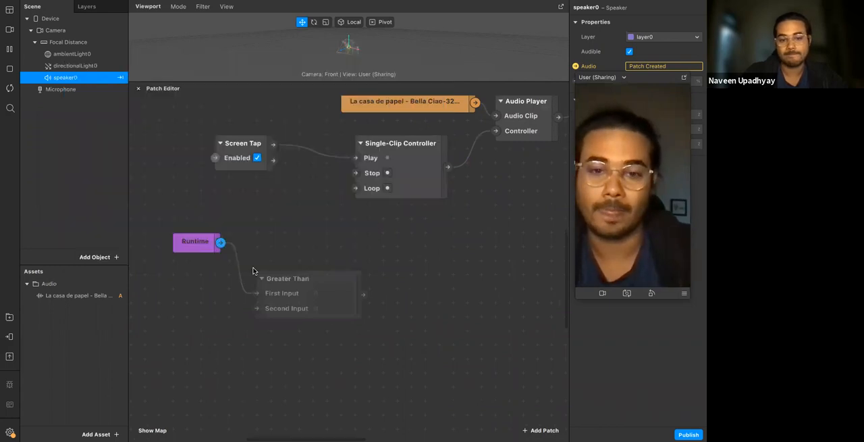
{"action": "left_click", "coordinate": [338, 309]}
{"action": "type", "text": "10"}
{"action": "key", "text": "Return"}
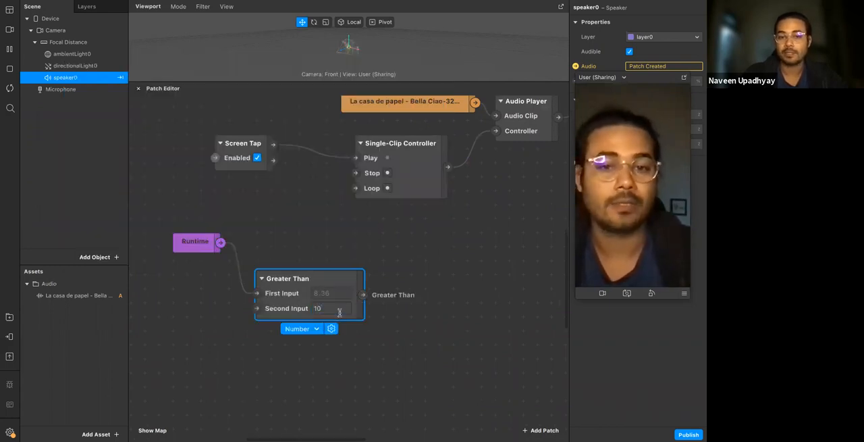
Connect the Greater Than output to the Single-Clip Controller's Stop input
{"action": "left_click_drag", "start_coordinate": [364, 294], "coordinate": [358, 173]}
{"action": "left_click", "coordinate": [382, 247]}
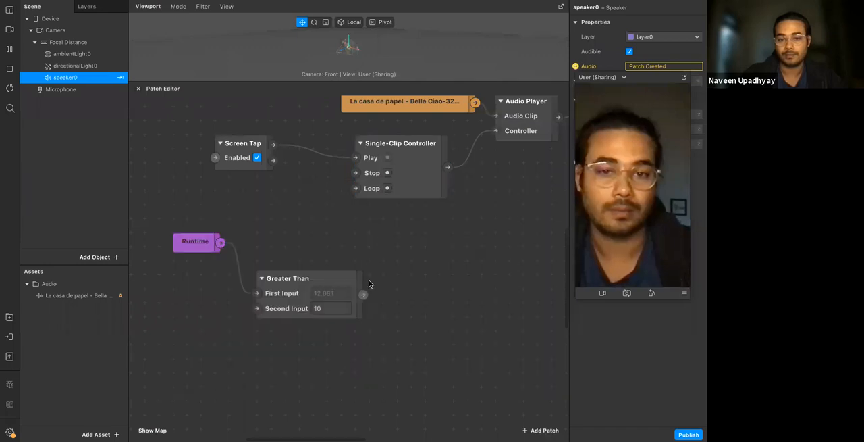
{"action": "left_click_drag", "start_coordinate": [363, 295], "coordinate": [356, 174]}
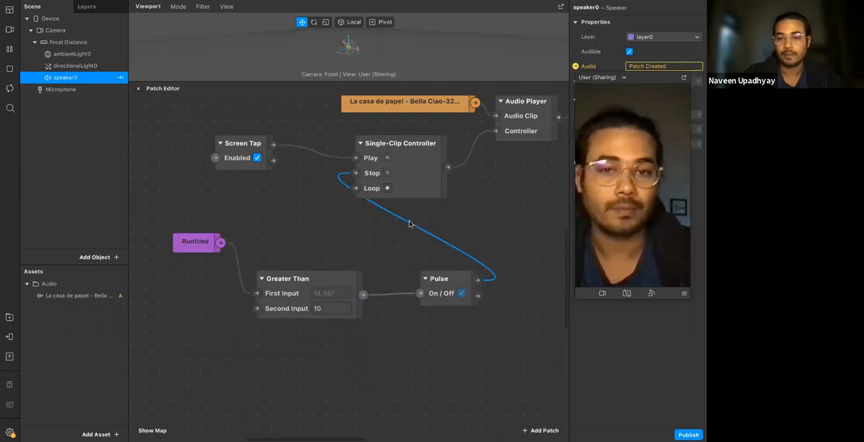
Arrange the Runtime, Greater Than and Pulse patches in a compact row beneath the Screen Tap patch
{"action": "scroll", "coordinate": [409, 223], "scroll_direction": "left", "scroll_amount": 2}
{"action": "left_click_drag", "start_coordinate": [262, 248], "coordinate": [178, 235]}
{"action": "left_click", "coordinate": [326, 277]}
{"action": "left_click_drag", "start_coordinate": [338, 279], "coordinate": [243, 228]}
{"action": "left_click", "coordinate": [477, 268]}
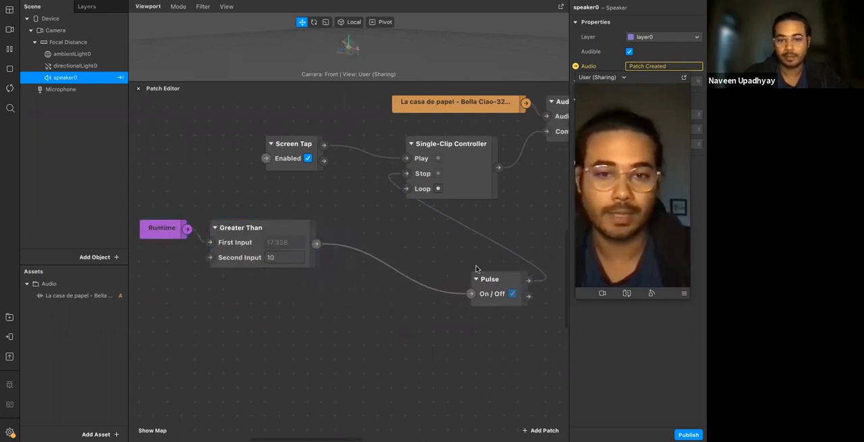
{"action": "left_click_drag", "start_coordinate": [481, 279], "coordinate": [332, 229]}
{"action": "left_click", "coordinate": [410, 255]}
Examine the tap-to-play patch chain, followed by the Runtime-based stop chain, by selecting each group
{"action": "scroll", "coordinate": [403, 277], "scroll_direction": "right", "scroll_amount": 3}
{"action": "scroll", "coordinate": [403, 277], "scroll_direction": "down", "scroll_amount": 4}
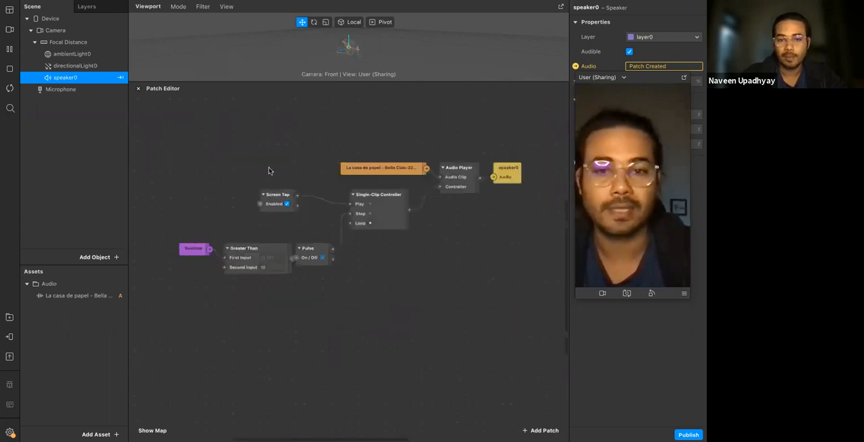
{"action": "left_click", "coordinate": [383, 169]}
{"action": "left_click_drag", "start_coordinate": [481, 179], "coordinate": [514, 214]}
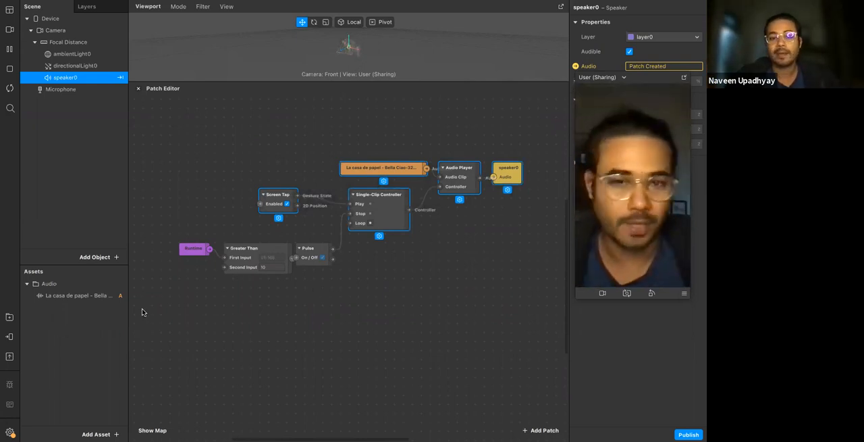
{"action": "left_click", "coordinate": [320, 301]}
{"action": "left_click_drag", "start_coordinate": [167, 230], "coordinate": [375, 285]}
{"action": "left_click", "coordinate": [375, 285]}
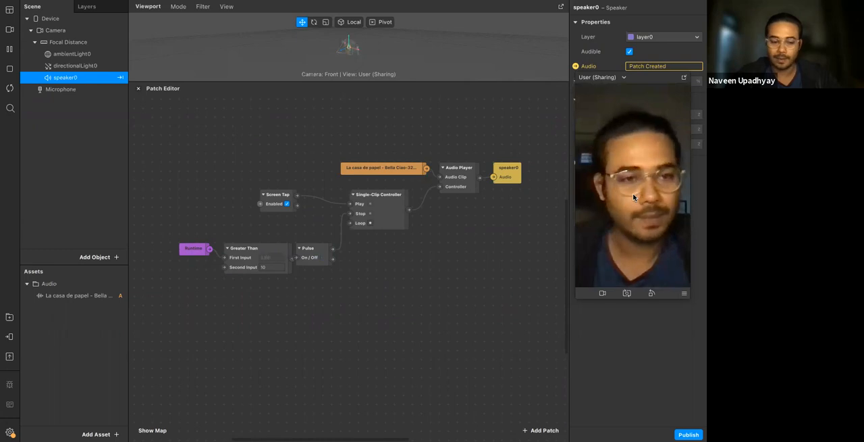
Run the preview at a higher volume and switch the simulator to Simulate Touch to test the tap-to-play audio
{"action": "left_click", "coordinate": [684, 293]}
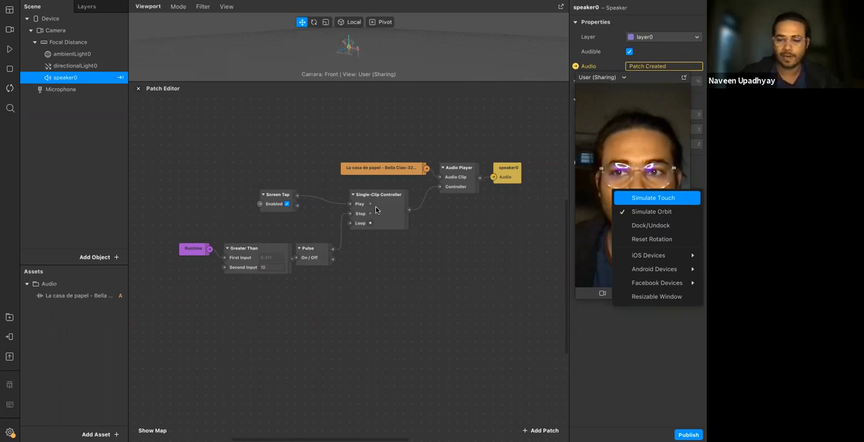
{"action": "key", "text": "XF86AudioRaiseVolume"}
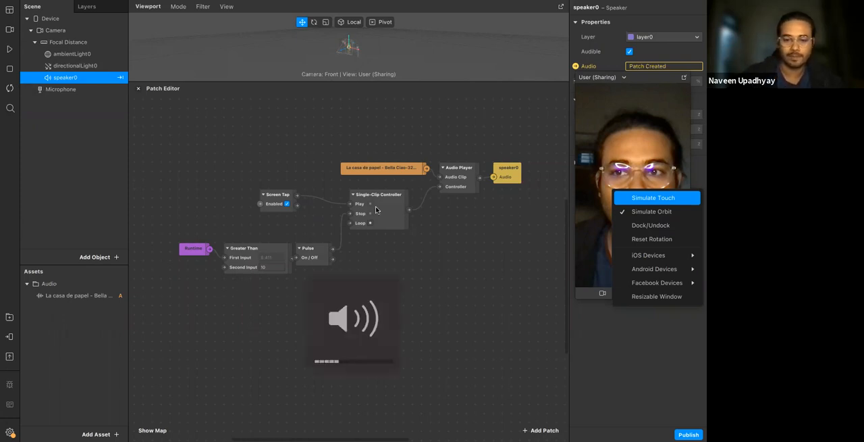
{"action": "left_click", "coordinate": [9, 49]}
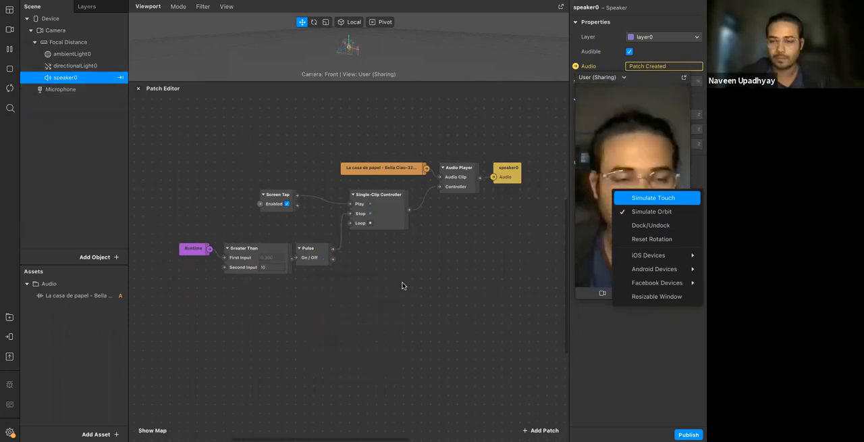
{"action": "left_click", "coordinate": [630, 200]}
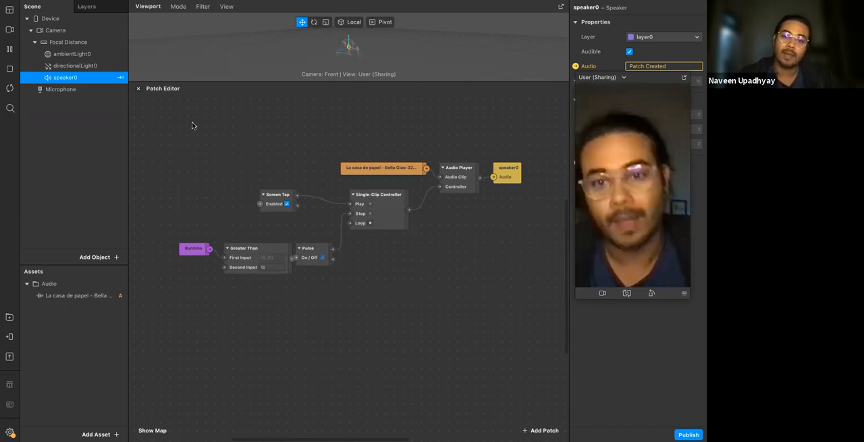
Add an Audio Analyzer patch and place it in the free space beneath the Audio Player and speaker0 patches
{"action": "left_click_drag", "start_coordinate": [183, 135], "coordinate": [525, 319]}
{"action": "scroll", "coordinate": [268, 187], "scroll_direction": "right", "scroll_amount": 5}
{"action": "scroll", "coordinate": [268, 187], "scroll_direction": "down", "scroll_amount": 1}
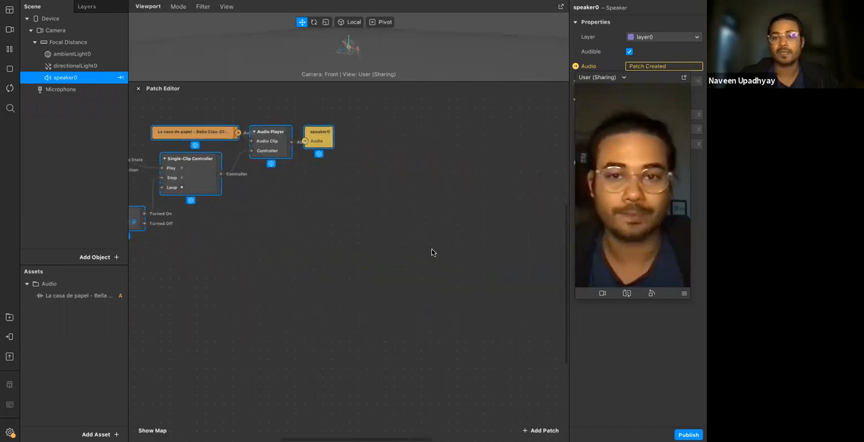
{"action": "left_click", "coordinate": [504, 266]}
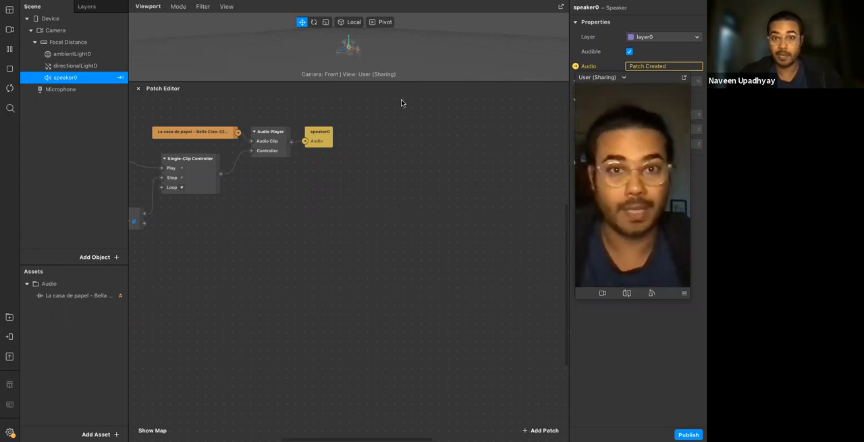
{"action": "double_click", "coordinate": [265, 253]}
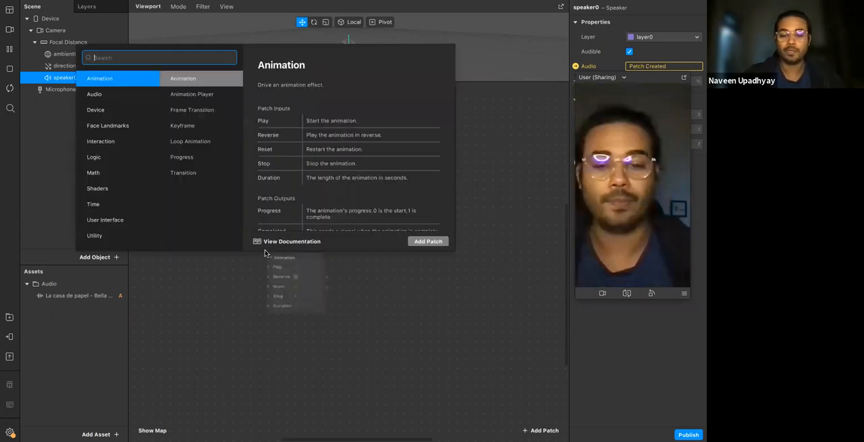
{"action": "type", "text": "audi"}
{"action": "key", "text": "Down"}
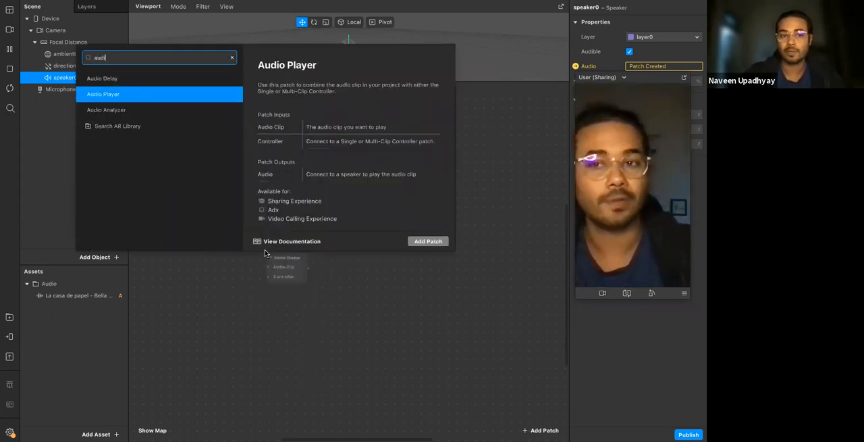
{"action": "key", "text": "Down"}
{"action": "key", "text": "Return"}
{"action": "left_click_drag", "start_coordinate": [281, 298], "coordinate": [329, 228]}
{"action": "left_click", "coordinate": [279, 288]}
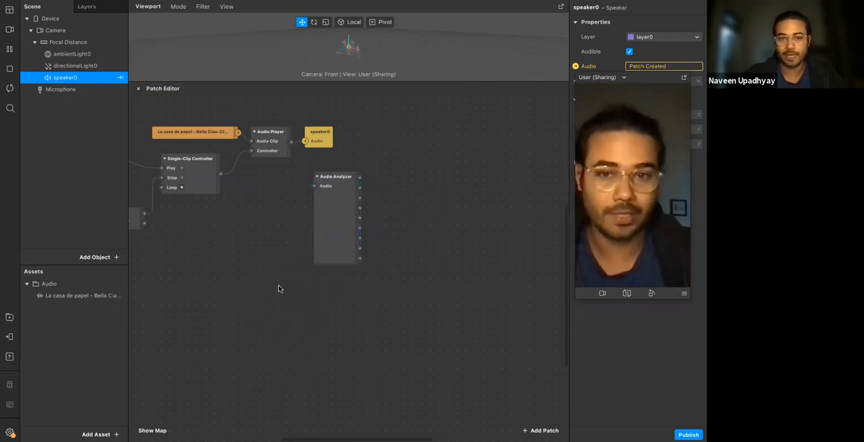
Add an Energy Meter patch and place it directly beneath the Audio Analyzer
{"action": "right_click", "coordinate": [279, 291]}
{"action": "type", "text": "ene"}
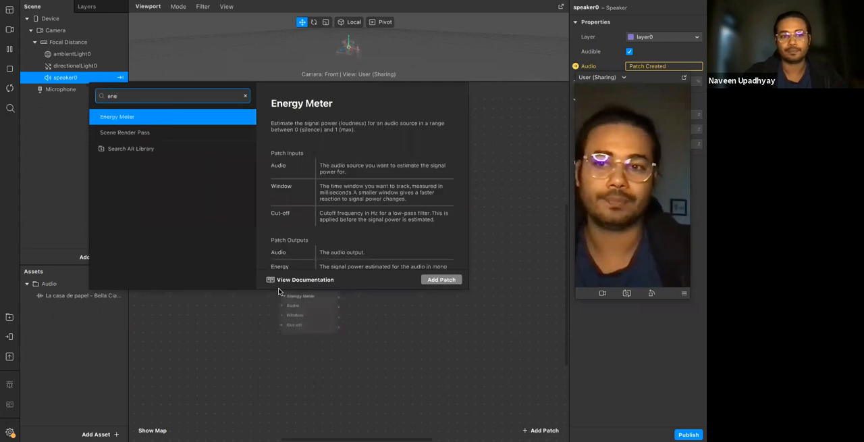
{"action": "key", "text": "Return"}
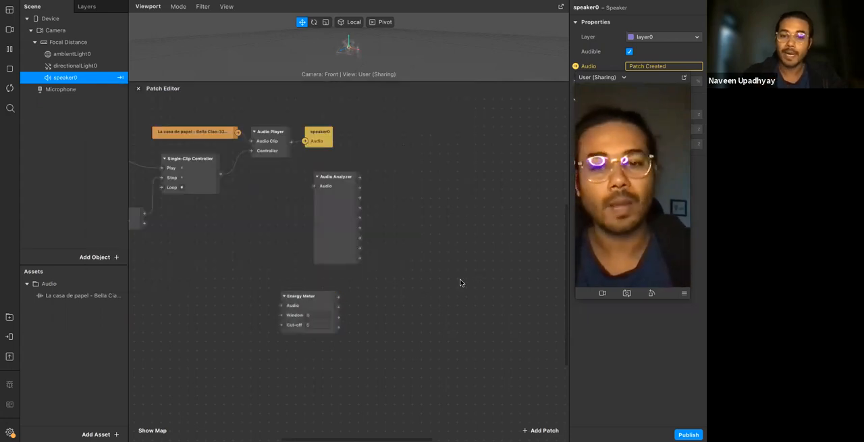
{"action": "left_click_drag", "start_coordinate": [325, 292], "coordinate": [358, 272]}
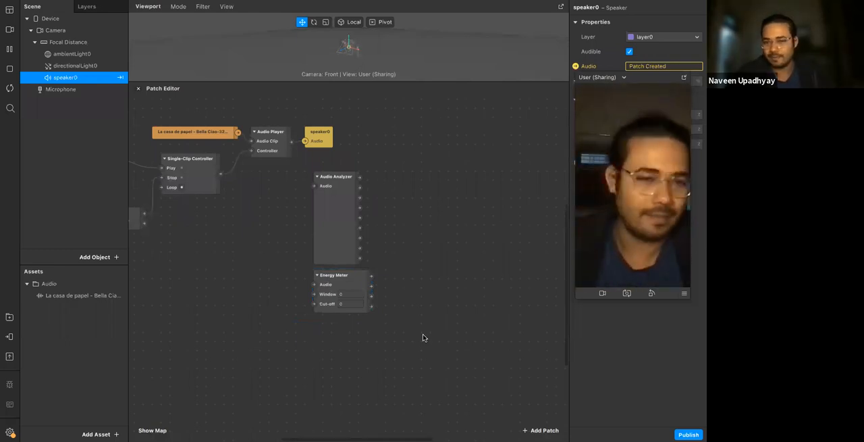
Route the Audio Player's output through the Audio Analyzer into speaker0, spacing the analyzer and speaker patches apart
{"action": "left_click", "coordinate": [340, 207]}
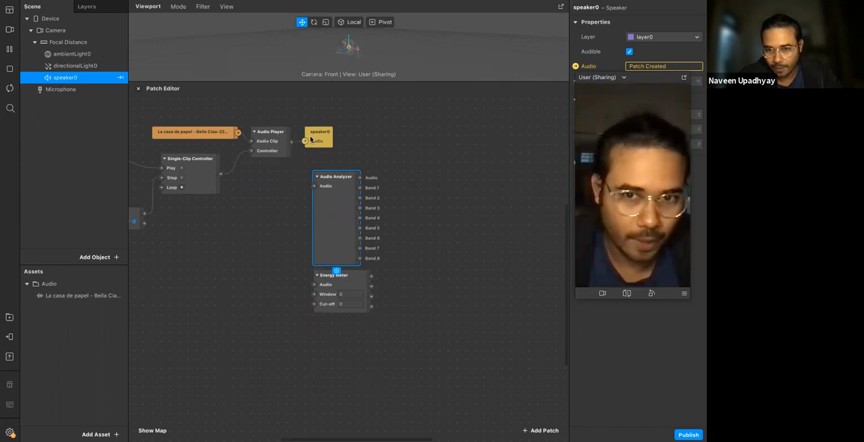
{"action": "left_click_drag", "start_coordinate": [291, 143], "coordinate": [313, 185]}
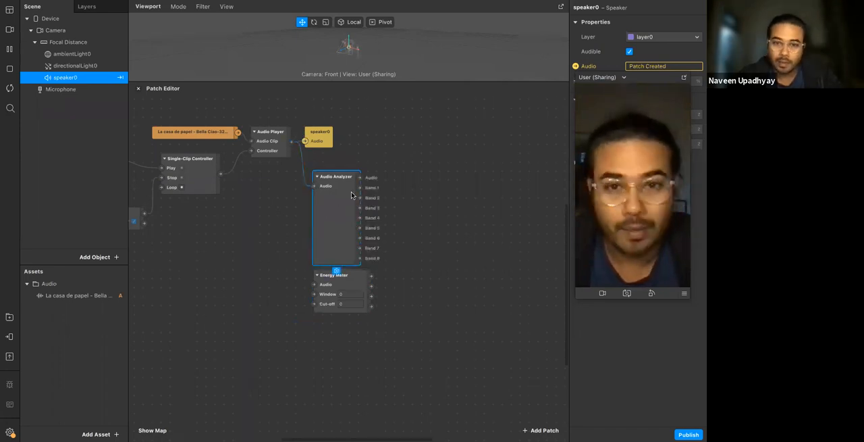
{"action": "left_click_drag", "start_coordinate": [320, 137], "coordinate": [399, 136]}
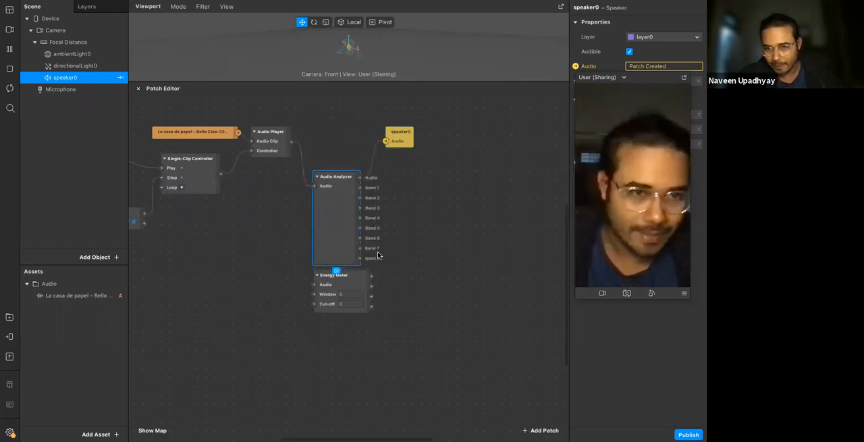
{"action": "left_click_drag", "start_coordinate": [354, 216], "coordinate": [344, 196]}
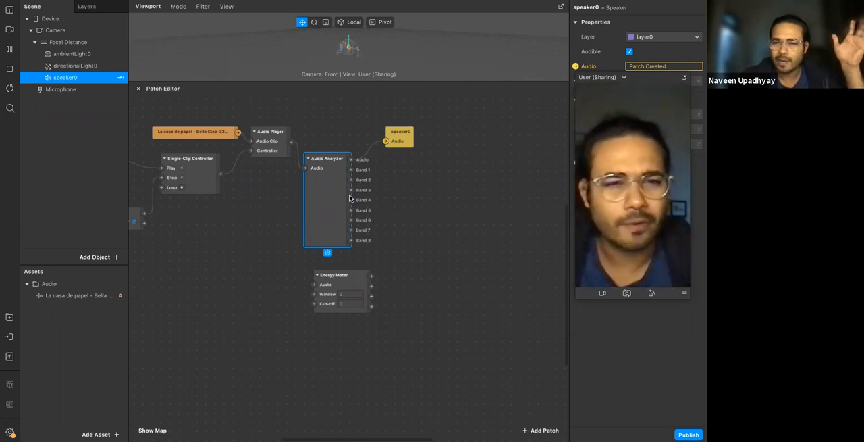
{"action": "left_click", "coordinate": [352, 241]}
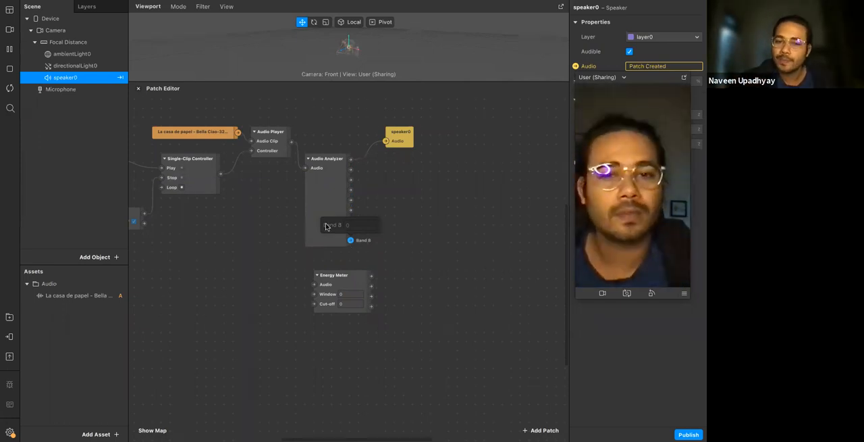
{"action": "left_click", "coordinate": [347, 196]}
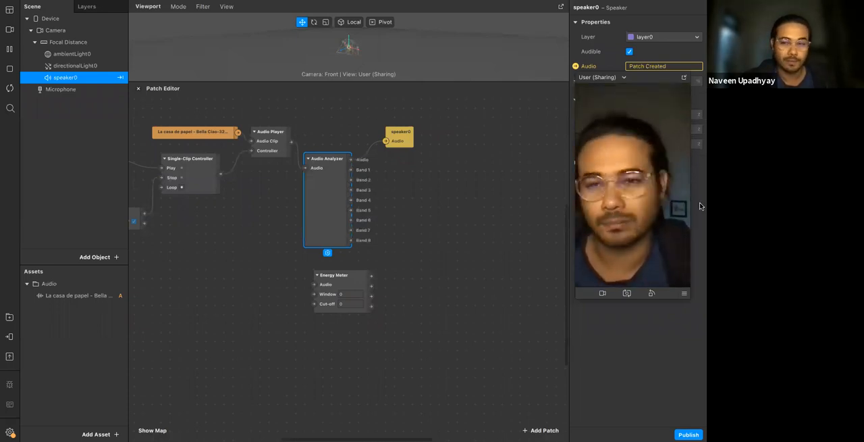
Remove the Single-Clip Controller's Stop connection and delete the Runtime, Greater Than and Pulse patches
{"action": "scroll", "coordinate": [238, 262], "scroll_direction": "left", "scroll_amount": 5}
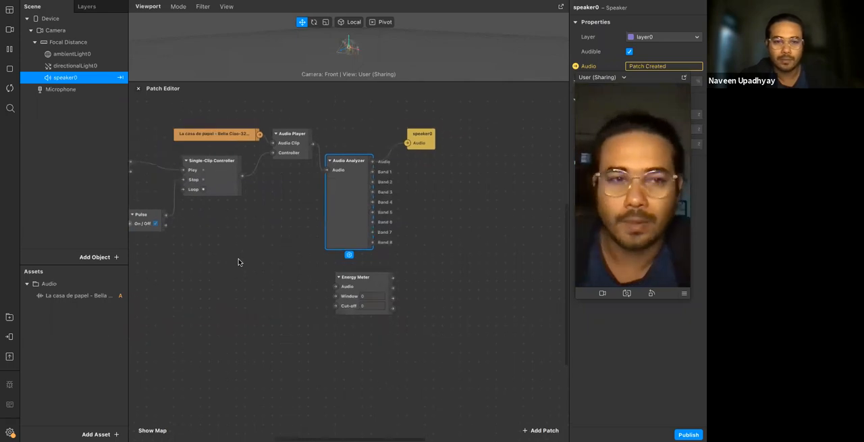
{"action": "left_click", "coordinate": [264, 161]}
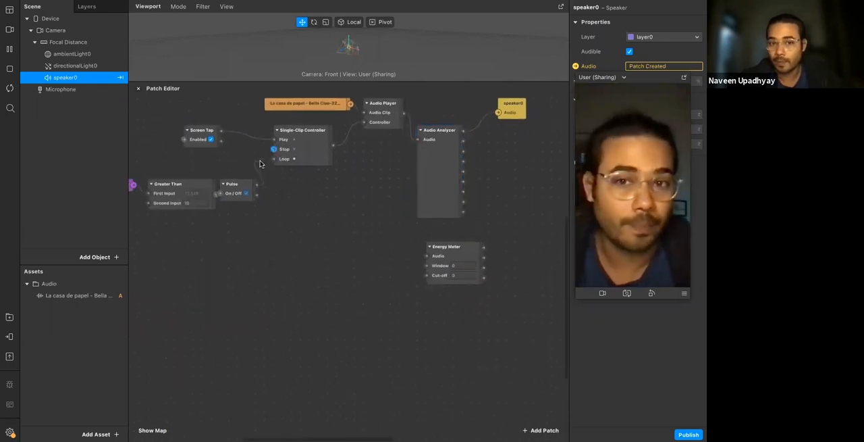
{"action": "key", "text": "Delete"}
{"action": "scroll", "coordinate": [161, 173], "scroll_direction": "left", "scroll_amount": 1}
{"action": "left_click_drag", "start_coordinate": [159, 174], "coordinate": [276, 218]}
{"action": "key", "text": "Delete"}
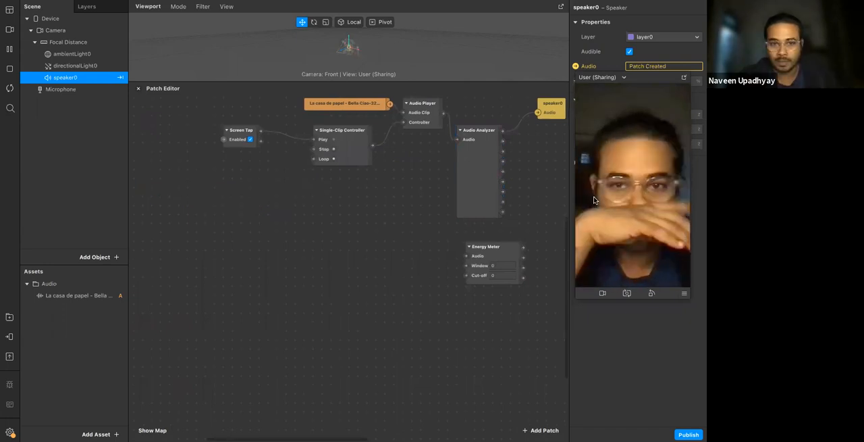
Inspect the Audio Analyzer's band outputs and move the Energy Meter patch closer beneath it
{"action": "scroll", "coordinate": [345, 202], "scroll_direction": "right", "scroll_amount": 2}
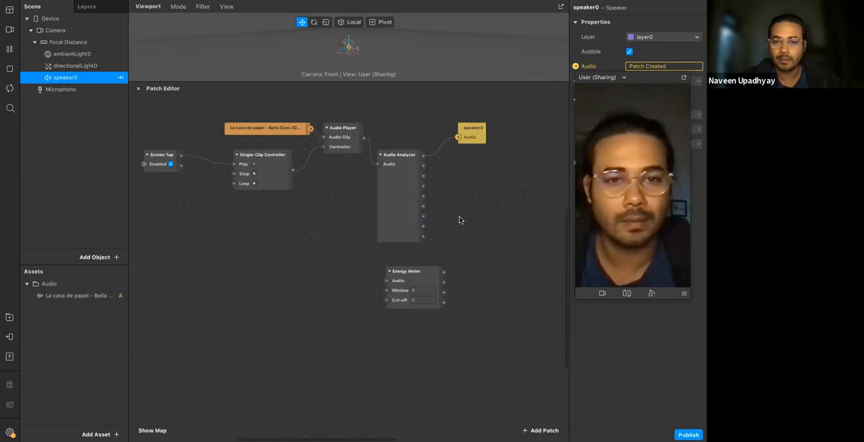
{"action": "scroll", "coordinate": [403, 212], "scroll_direction": "right", "scroll_amount": 2}
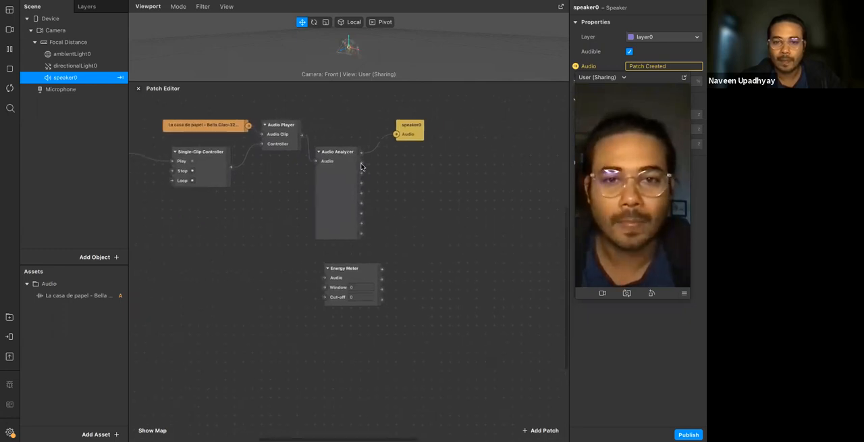
{"action": "left_click", "coordinate": [339, 222]}
{"action": "scroll", "coordinate": [294, 238], "scroll_direction": "left", "scroll_amount": 2}
{"action": "scroll", "coordinate": [295, 237], "scroll_direction": "up", "scroll_amount": 1}
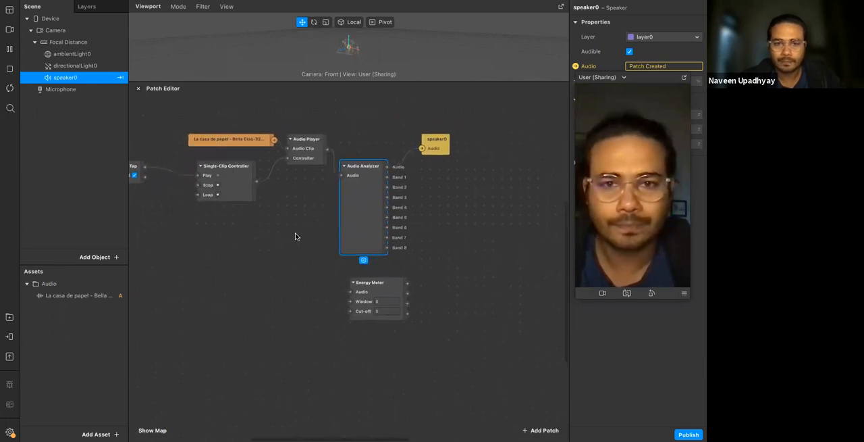
{"action": "scroll", "coordinate": [297, 236], "scroll_direction": "up", "scroll_amount": 3}
{"action": "scroll", "coordinate": [378, 202], "scroll_direction": "right", "scroll_amount": 3}
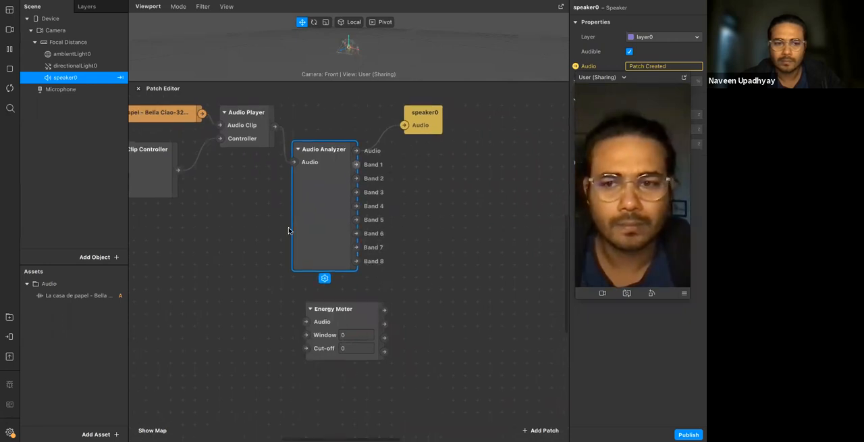
{"action": "left_click", "coordinate": [357, 166]}
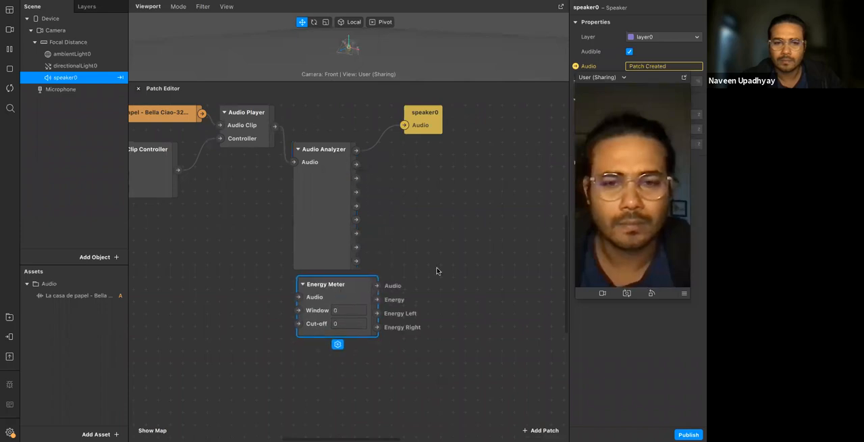
Check the remaining tap-to-play patch chain and restart the effect preview
{"action": "scroll", "coordinate": [328, 232], "scroll_direction": "left", "scroll_amount": 5}
{"action": "scroll", "coordinate": [329, 231], "scroll_direction": "left", "scroll_amount": 3}
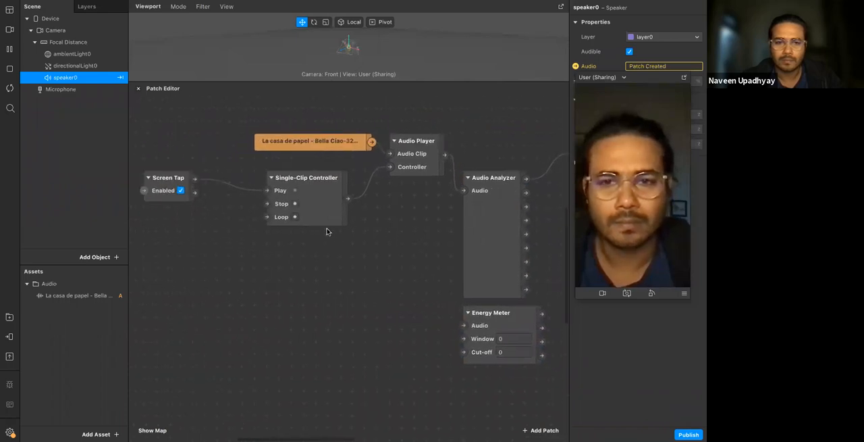
{"action": "scroll", "coordinate": [329, 231], "scroll_direction": "right", "scroll_amount": 5}
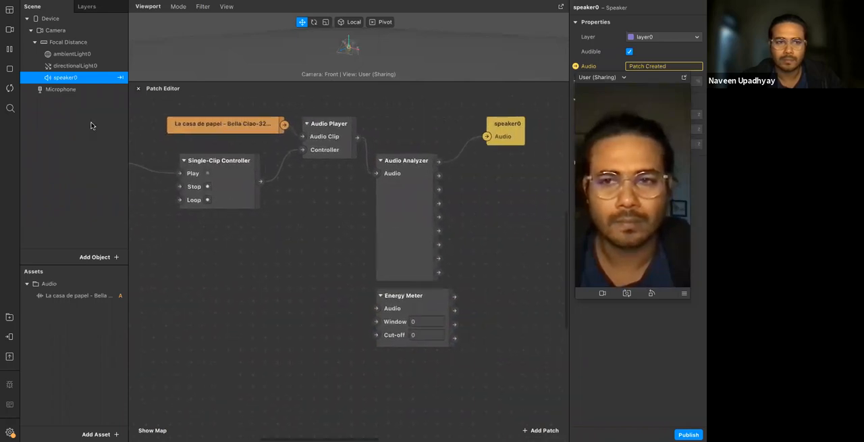
{"action": "scroll", "coordinate": [261, 225], "scroll_direction": "left", "scroll_amount": 2}
{"action": "left_click", "coordinate": [12, 88]}
Add a Value patch connected to the Audio Analyzer's Band 1 output
{"action": "scroll", "coordinate": [410, 256], "scroll_direction": "right", "scroll_amount": 3}
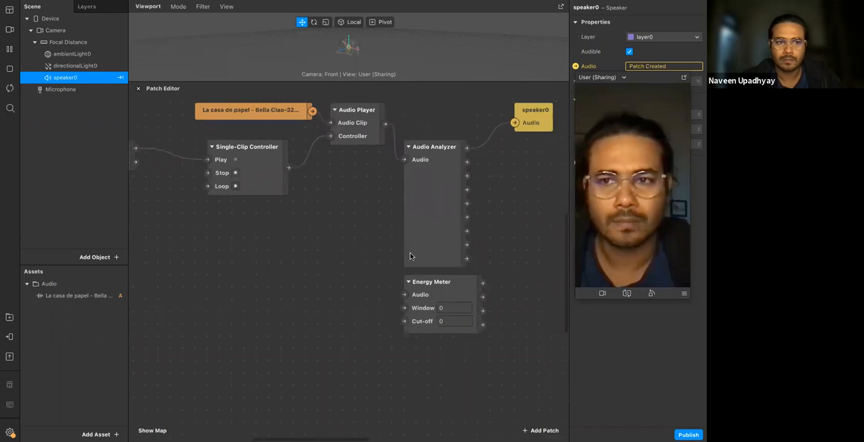
{"action": "scroll", "coordinate": [443, 176], "scroll_direction": "right", "scroll_amount": 1}
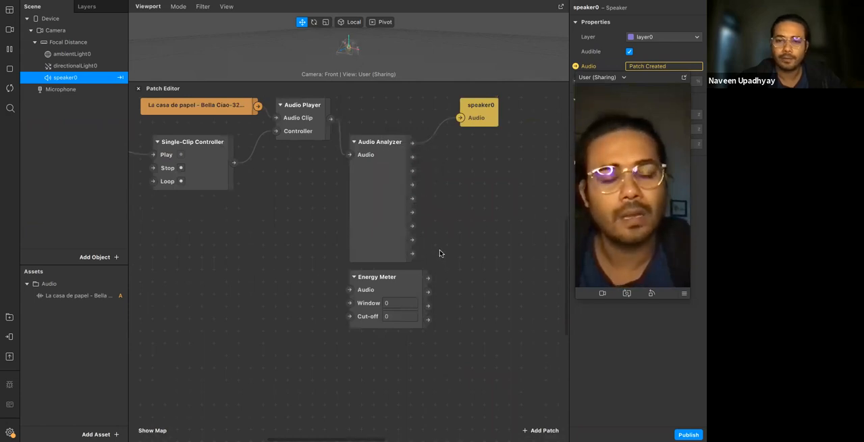
{"action": "scroll", "coordinate": [440, 250], "scroll_direction": "right", "scroll_amount": 5}
{"action": "left_click_drag", "start_coordinate": [303, 163], "coordinate": [343, 164]}
{"action": "type", "text": "val"}
{"action": "key", "text": "Return"}
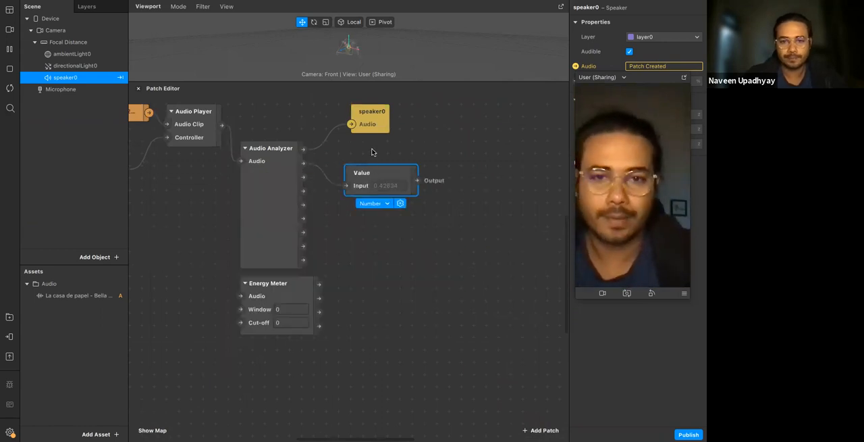
Add a second Value patch, connected to the Audio Analyzer's Band 2 output, below the first one
{"action": "left_click_drag", "start_coordinate": [303, 177], "coordinate": [359, 202]}
{"action": "type", "text": "bal"}
{"action": "key", "text": "BackSpace"}
{"action": "key", "text": "BackSpace"}
{"action": "key", "text": "BackSpace"}
{"action": "type", "text": "val"}
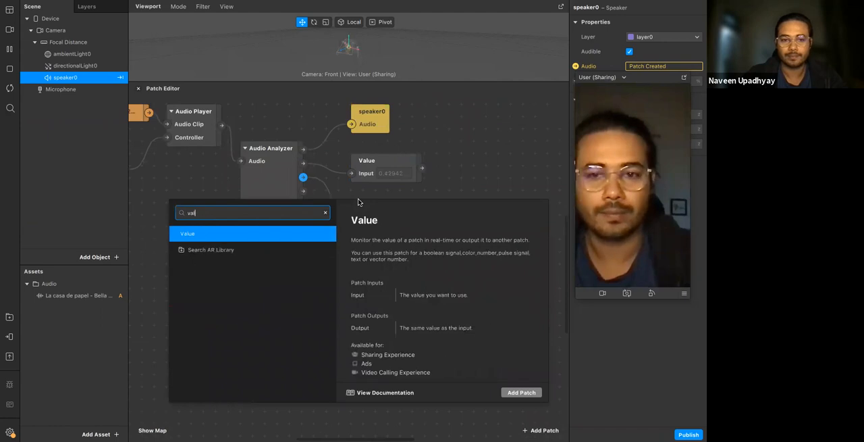
{"action": "key", "text": "Return"}
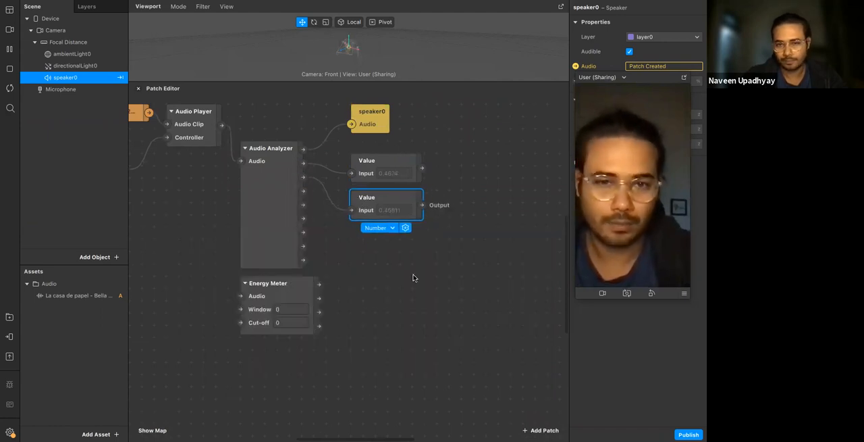
Add a third Value patch, connected to the Audio Analyzer's Band 3 output, below the other two
{"action": "left_click_drag", "start_coordinate": [305, 195], "coordinate": [349, 248]}
{"action": "type", "text": "val"}
{"action": "key", "text": "Return"}
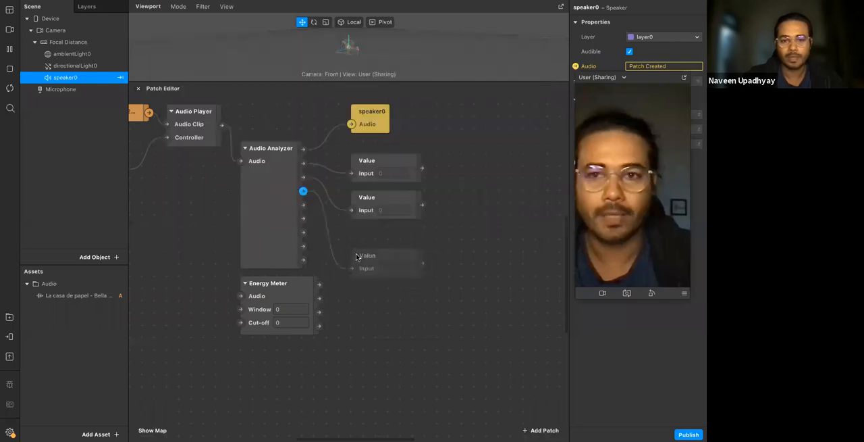
Examine the live inputs of the three Value patches connected to the Audio Analyzer's bands while the clip plays
{"action": "double_click", "coordinate": [365, 160]}
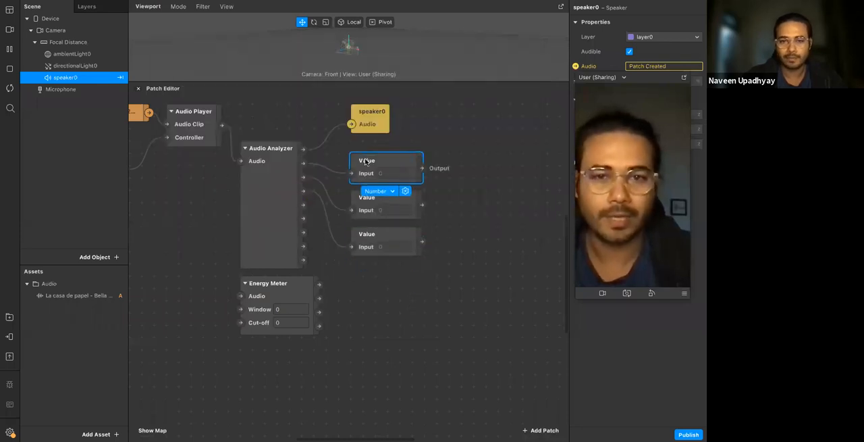
{"action": "left_click", "coordinate": [213, 198]}
{"action": "scroll", "coordinate": [209, 196], "scroll_direction": "left", "scroll_amount": 6}
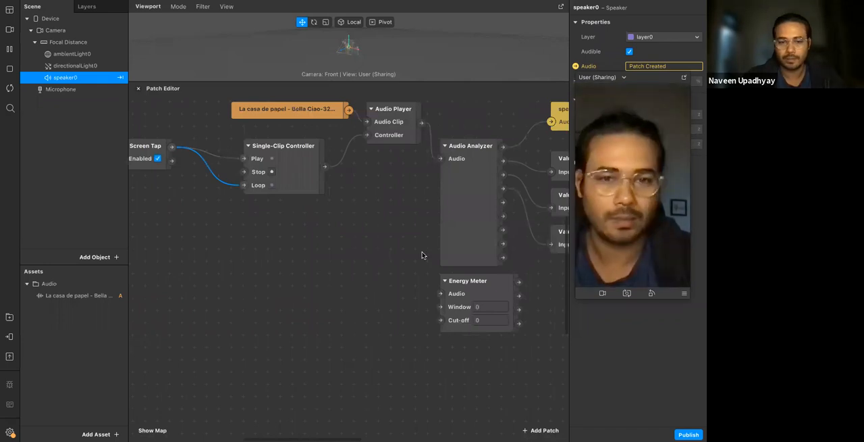
{"action": "scroll", "coordinate": [422, 255], "scroll_direction": "right", "scroll_amount": 6}
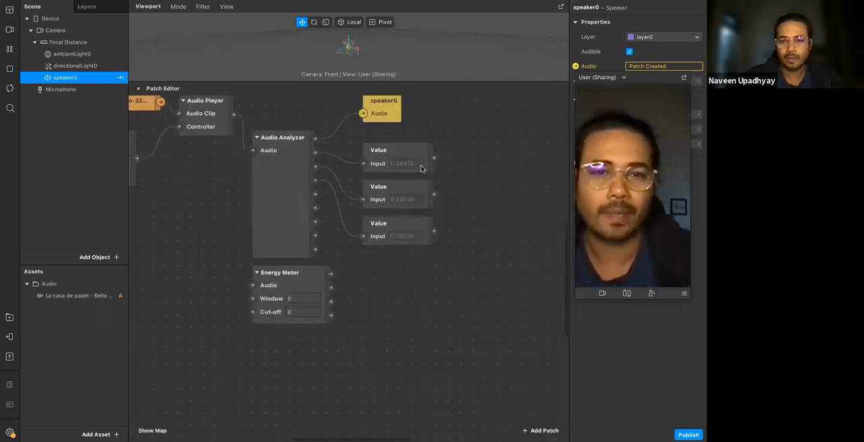
{"action": "scroll", "coordinate": [421, 168], "scroll_direction": "up", "scroll_amount": 5}
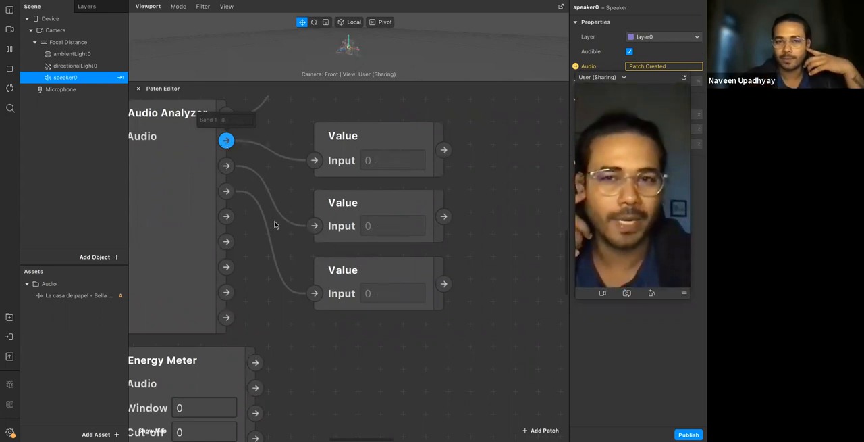
{"action": "scroll", "coordinate": [274, 224], "scroll_direction": "left", "scroll_amount": 3}
{"action": "scroll", "coordinate": [275, 224], "scroll_direction": "right", "scroll_amount": 2}
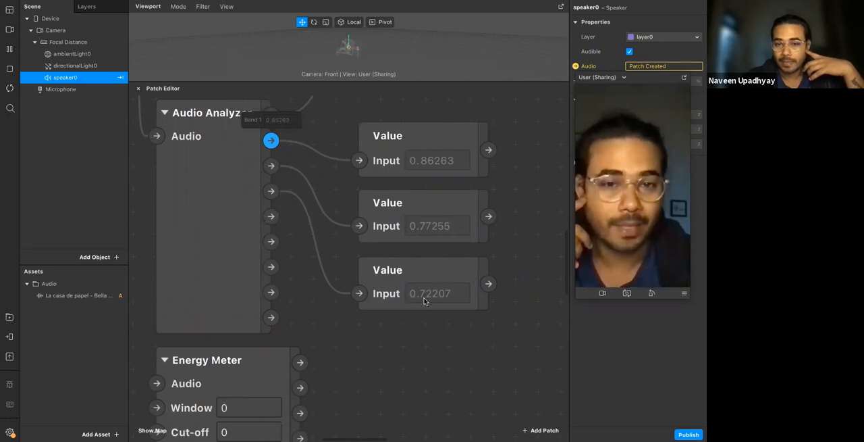
Shift the Energy Meter patch slightly aside and add a fourth Value patch, connected to the Audio Analyzer's Band 8 output, below the other three
{"action": "scroll", "coordinate": [426, 293], "scroll_direction": "down", "scroll_amount": 3}
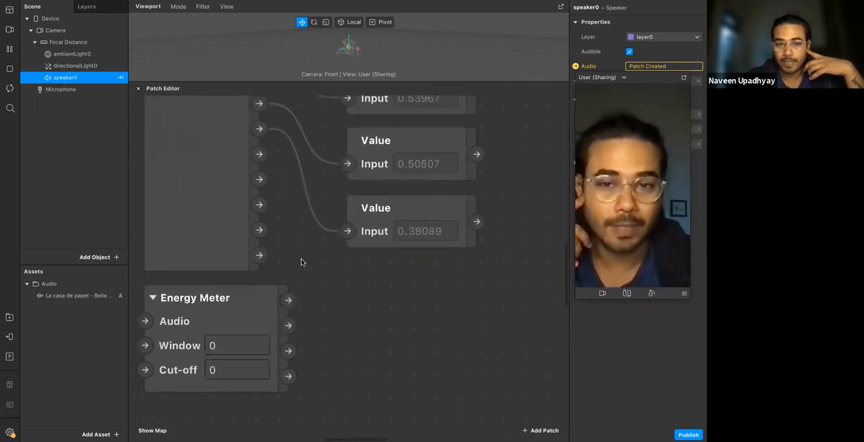
{"action": "left_click_drag", "start_coordinate": [282, 289], "coordinate": [261, 289]}
{"action": "left_click_drag", "start_coordinate": [260, 254], "coordinate": [331, 300]}
{"action": "type", "text": "value"}
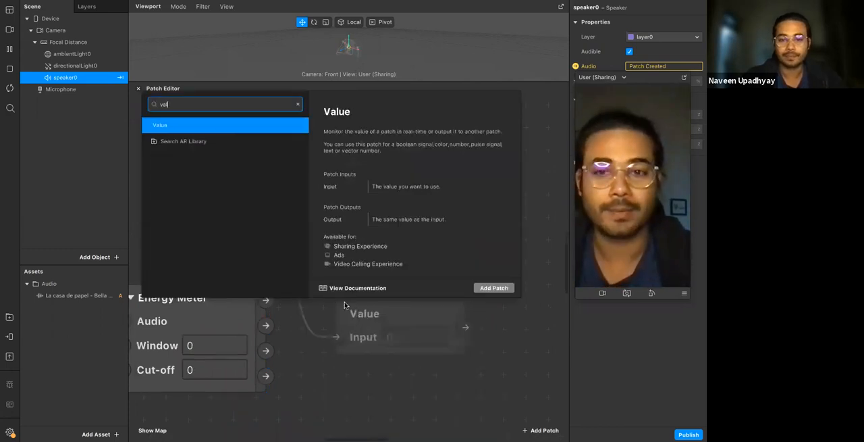
{"action": "key", "text": "Return"}
{"action": "left_click_drag", "start_coordinate": [380, 312], "coordinate": [396, 264]}
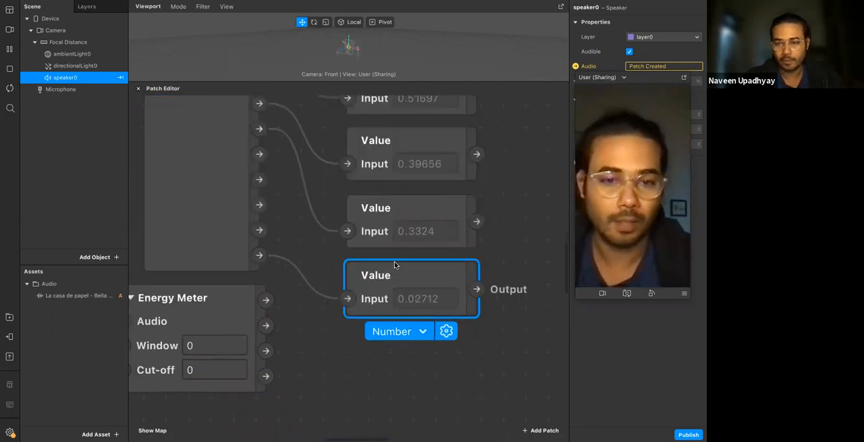
Inspect the Audio Analyzer's Band 1 and Band 8 outputs and review the connected Value patches
{"action": "scroll", "coordinate": [395, 264], "scroll_direction": "down", "scroll_amount": 3}
{"action": "scroll", "coordinate": [396, 264], "scroll_direction": "up", "scroll_amount": 2}
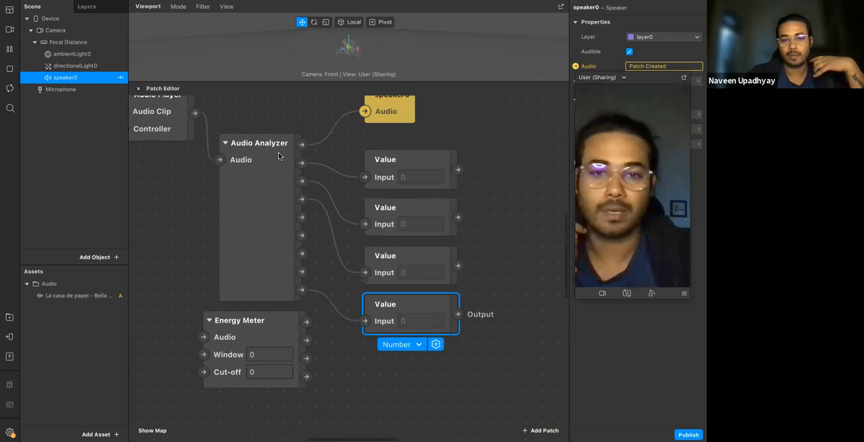
{"action": "left_click", "coordinate": [297, 164]}
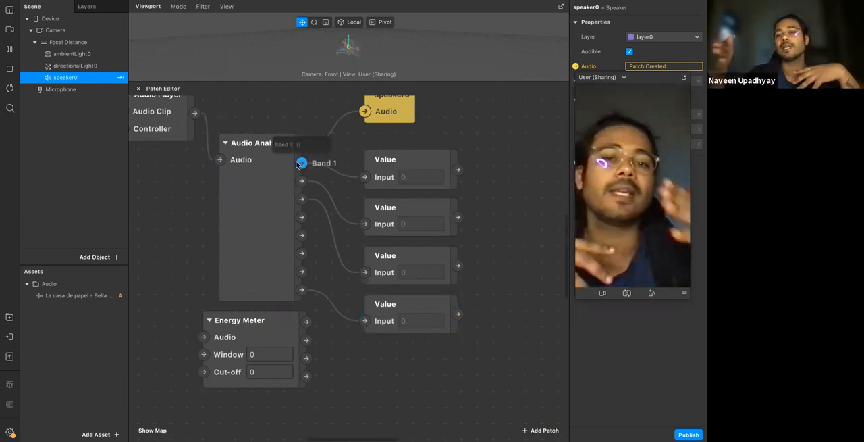
{"action": "left_click", "coordinate": [303, 290]}
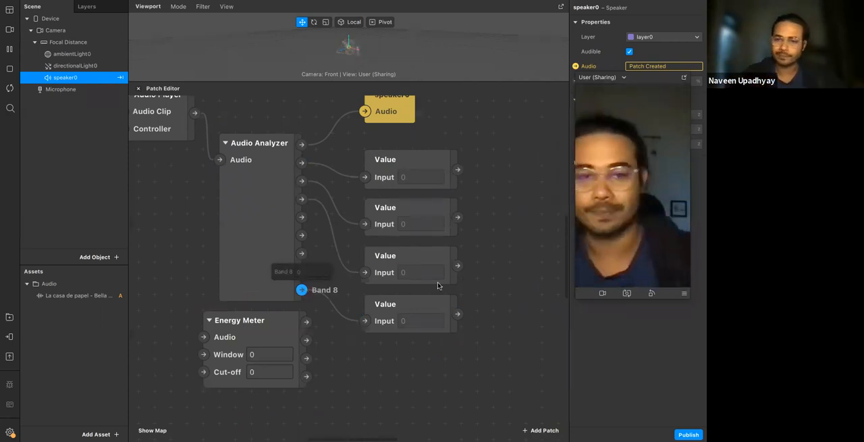
{"action": "scroll", "coordinate": [511, 214], "scroll_direction": "down", "scroll_amount": 3}
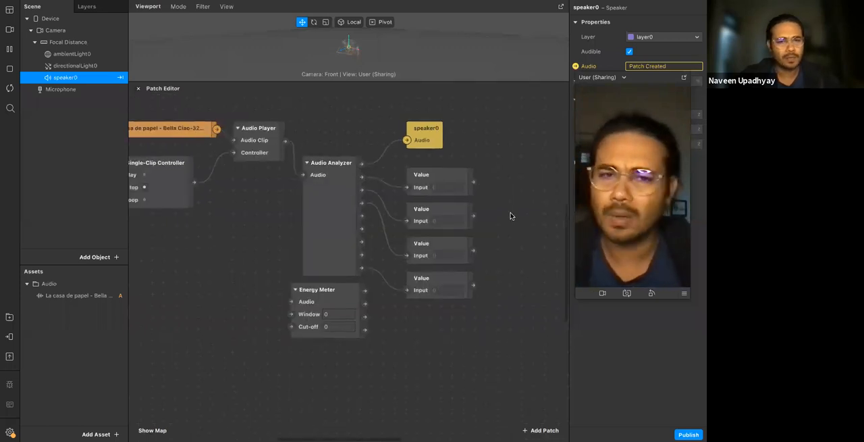
{"action": "scroll", "coordinate": [554, 299], "scroll_direction": "right", "scroll_amount": 1}
{"action": "scroll", "coordinate": [452, 289], "scroll_direction": "down", "scroll_amount": 1}
{"action": "scroll", "coordinate": [453, 289], "scroll_direction": "right", "scroll_amount": 4}
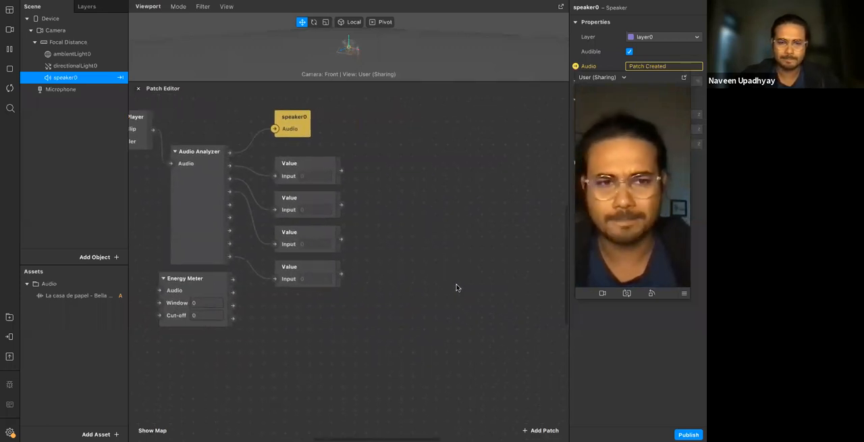
{"action": "scroll", "coordinate": [457, 288], "scroll_direction": "right", "scroll_amount": 1}
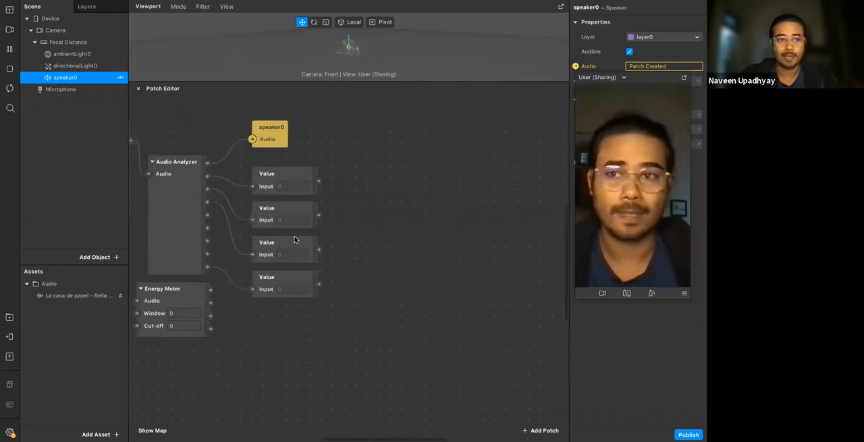
Look through the 3D Shapes collection among the AR Library's 3D objects and close the library
{"action": "left_click", "coordinate": [9, 317]}
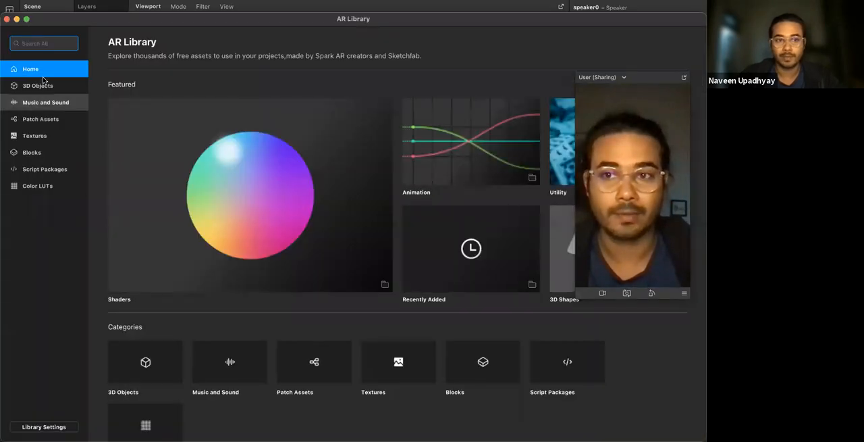
{"action": "left_click", "coordinate": [44, 81]}
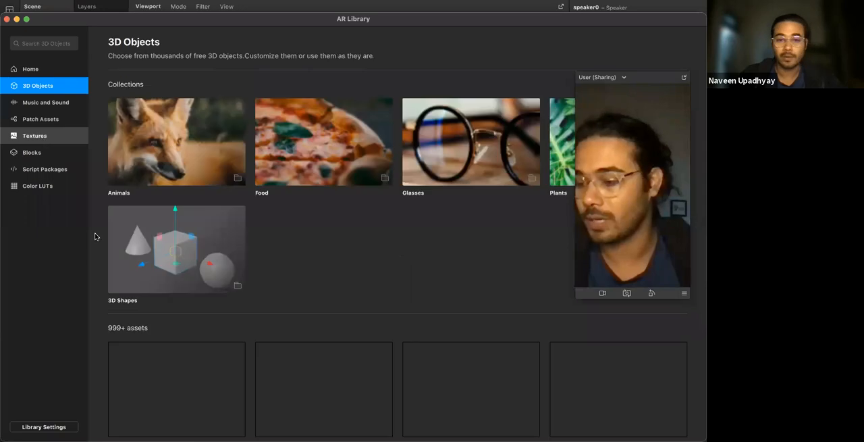
{"action": "left_click", "coordinate": [212, 257]}
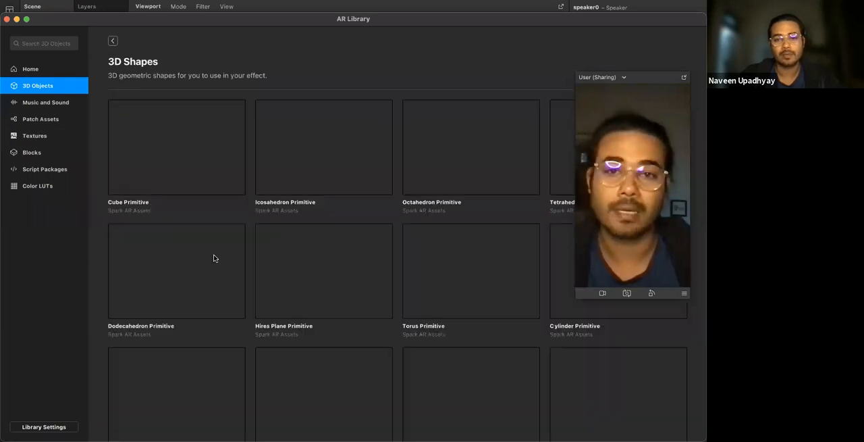
{"action": "left_click", "coordinate": [7, 19]}
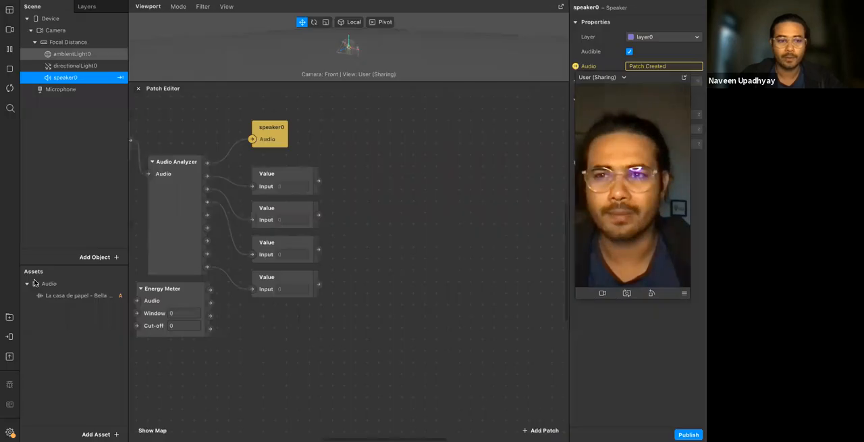
Reopen the AR Library and browse its Music and Sound, Patch Assets, Textures, Blocks and Script Packages categories
{"action": "left_click", "coordinate": [9, 318]}
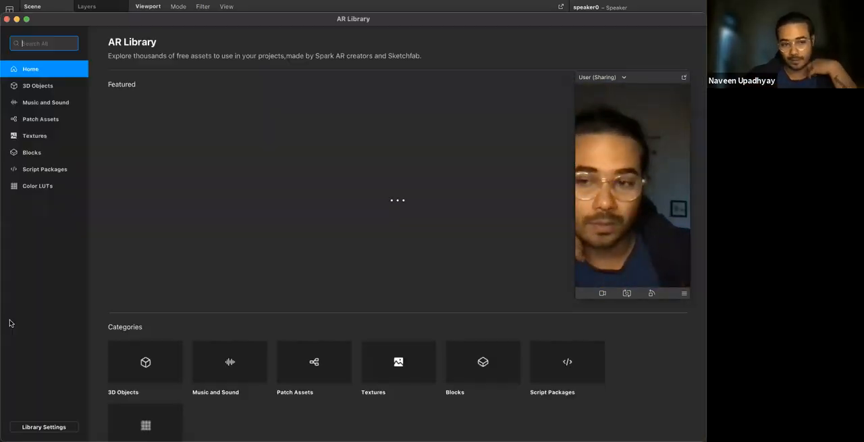
{"action": "left_click", "coordinate": [40, 86]}
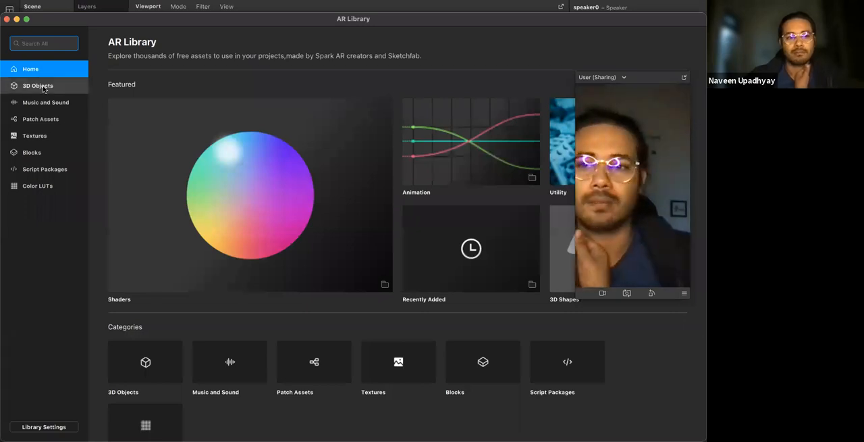
{"action": "left_click", "coordinate": [44, 103]}
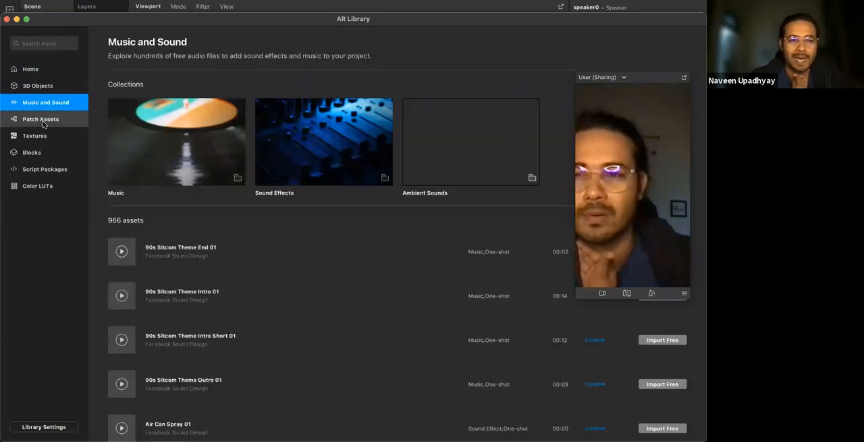
{"action": "left_click", "coordinate": [42, 120]}
{"action": "left_click", "coordinate": [39, 137]}
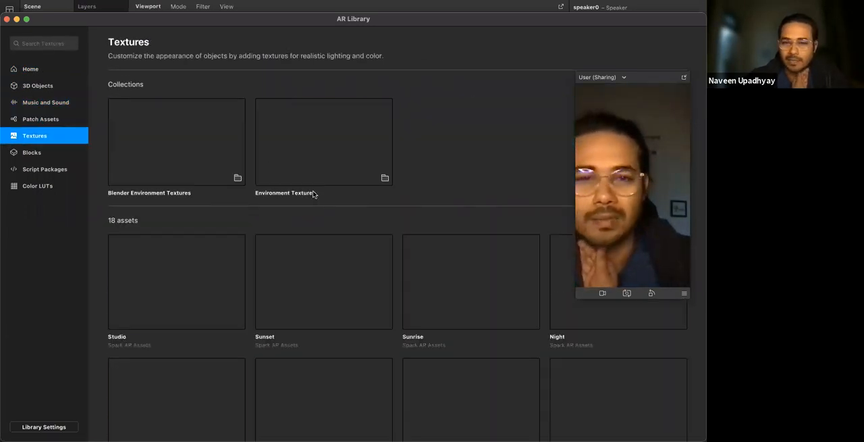
{"action": "scroll", "coordinate": [317, 223], "scroll_direction": "down", "scroll_amount": 5}
{"action": "scroll", "coordinate": [304, 260], "scroll_direction": "down", "scroll_amount": 1}
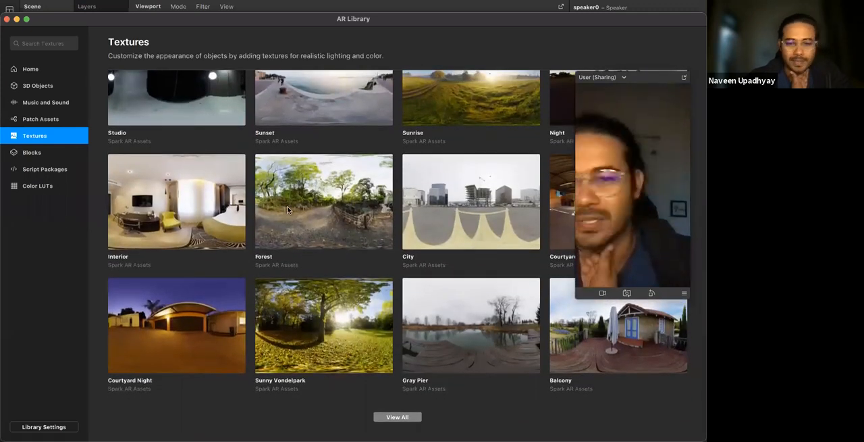
{"action": "scroll", "coordinate": [287, 209], "scroll_direction": "up", "scroll_amount": 5}
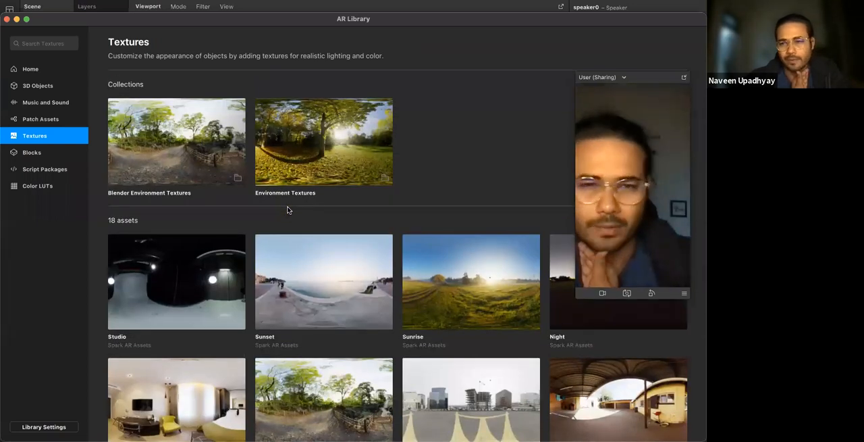
{"action": "left_click", "coordinate": [54, 157]}
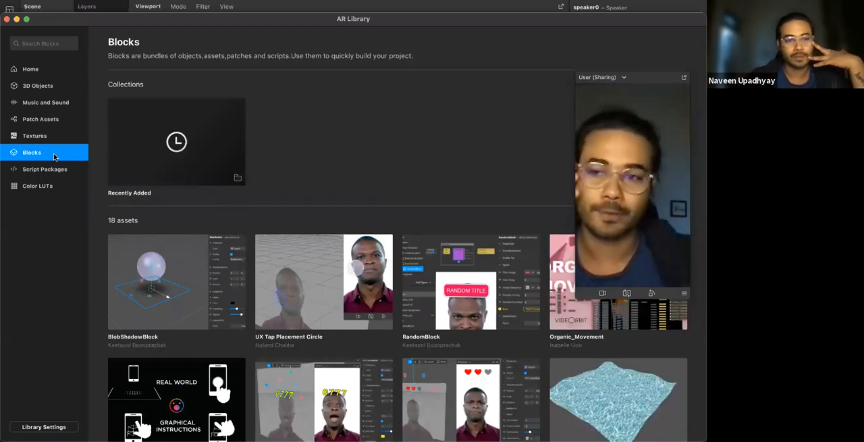
{"action": "left_click", "coordinate": [57, 170]}
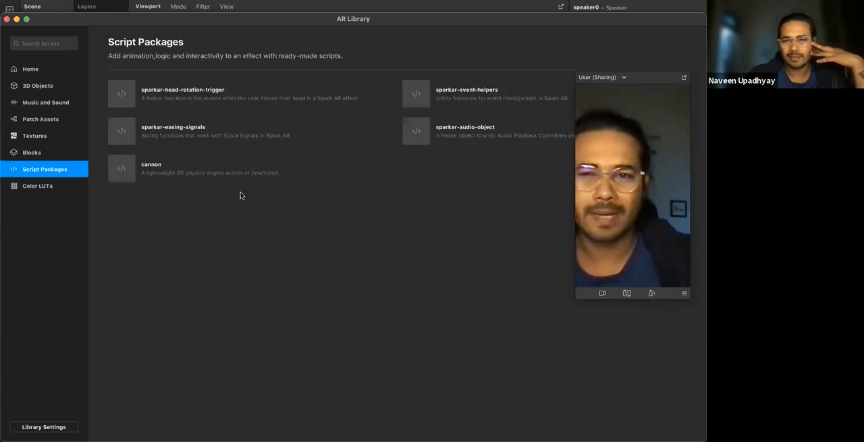
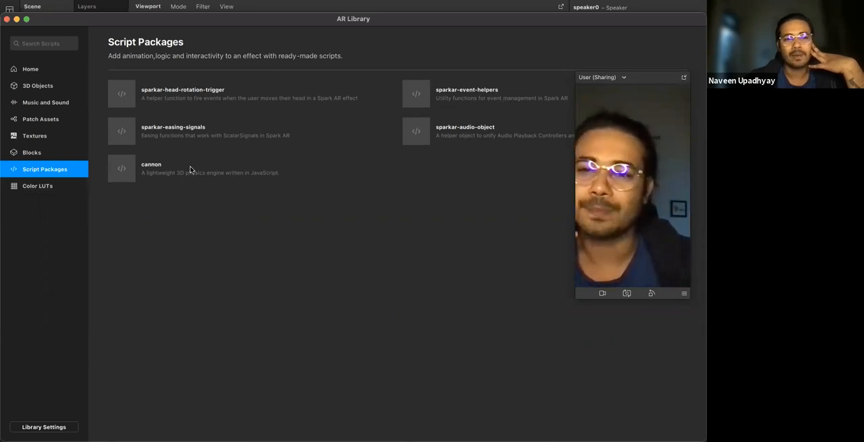
Look through the AR Library's Color LUTs category
{"action": "left_click", "coordinate": [60, 191]}
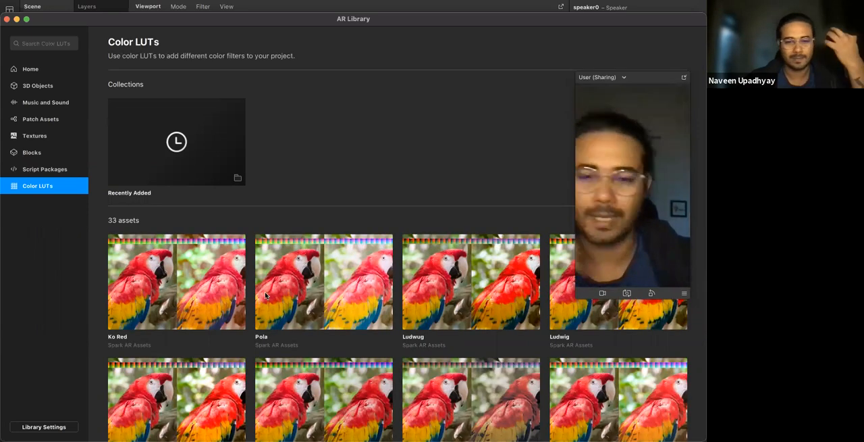
{"action": "scroll", "coordinate": [374, 277], "scroll_direction": "down", "scroll_amount": 5}
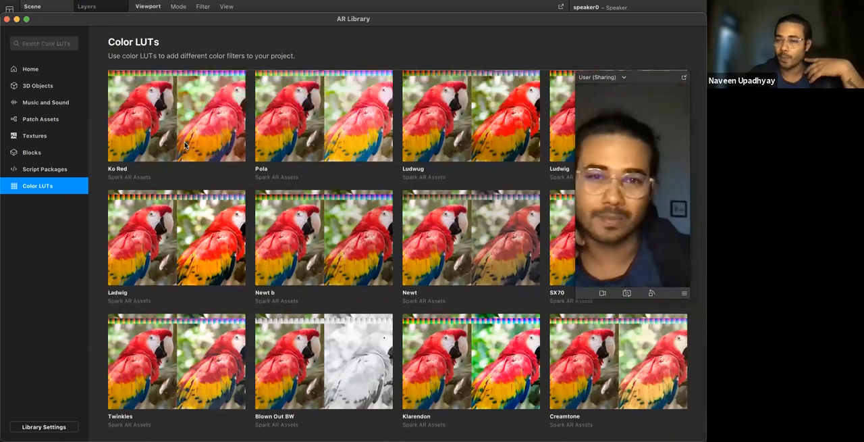
{"action": "scroll", "coordinate": [189, 159], "scroll_direction": "up", "scroll_amount": 4}
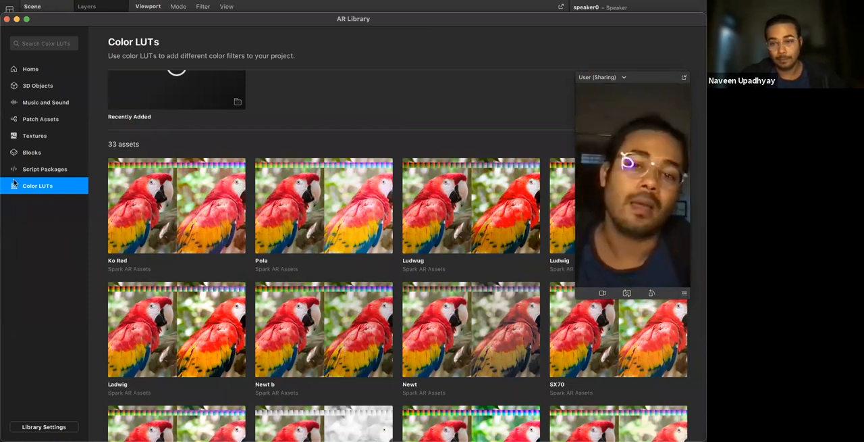
Open the 3D Shapes collection among the 3D objects, move the floating preview aside and look through the primitives
{"action": "left_click", "coordinate": [26, 86]}
{"action": "left_click", "coordinate": [177, 246]}
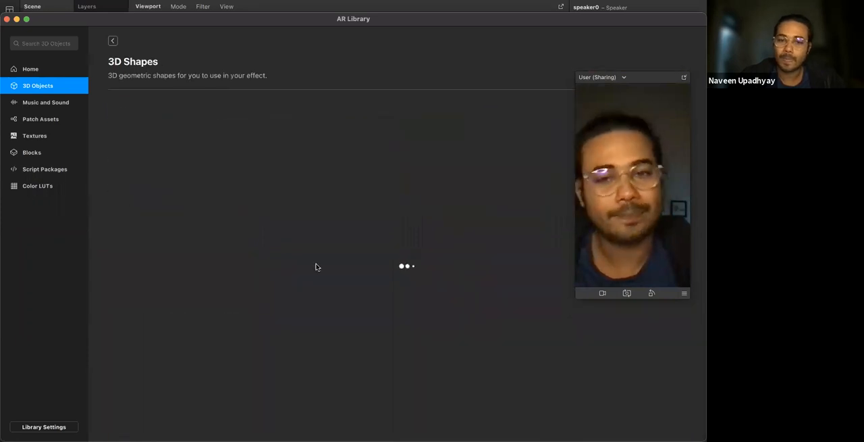
{"action": "scroll", "coordinate": [314, 269], "scroll_direction": "down", "scroll_amount": 4}
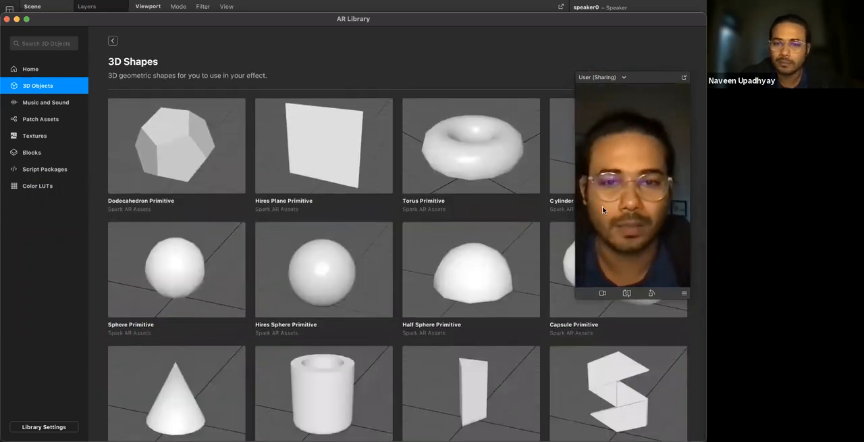
{"action": "left_click_drag", "start_coordinate": [644, 81], "coordinate": [699, 60]}
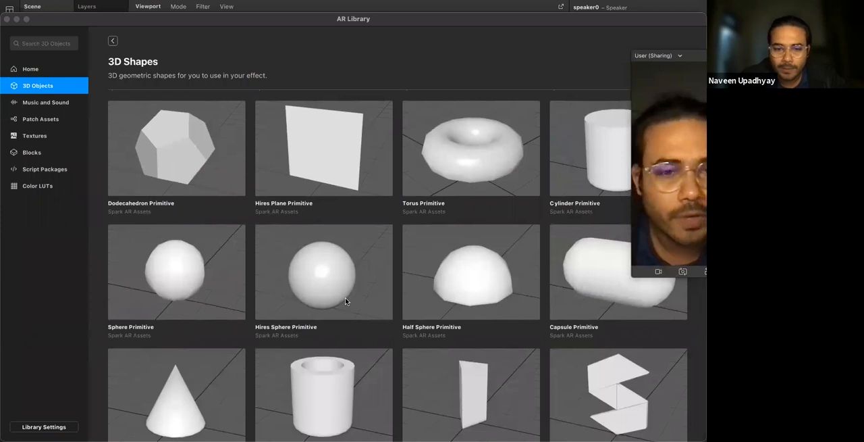
{"action": "scroll", "coordinate": [345, 300], "scroll_direction": "down", "scroll_amount": 5}
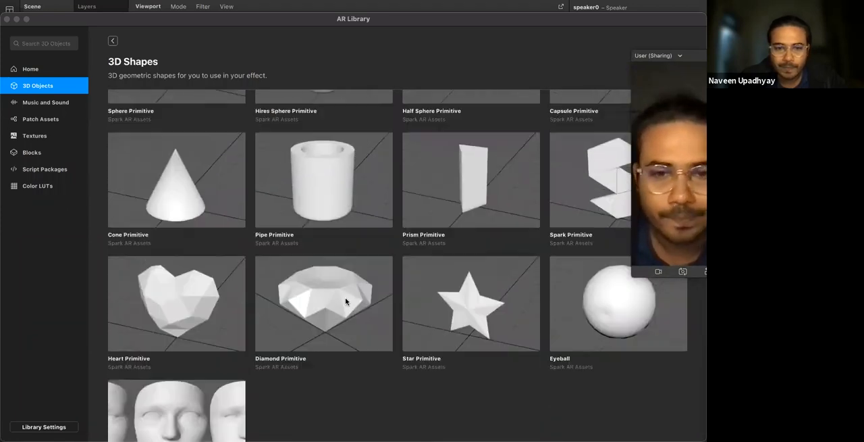
{"action": "scroll", "coordinate": [346, 300], "scroll_direction": "up", "scroll_amount": 8}
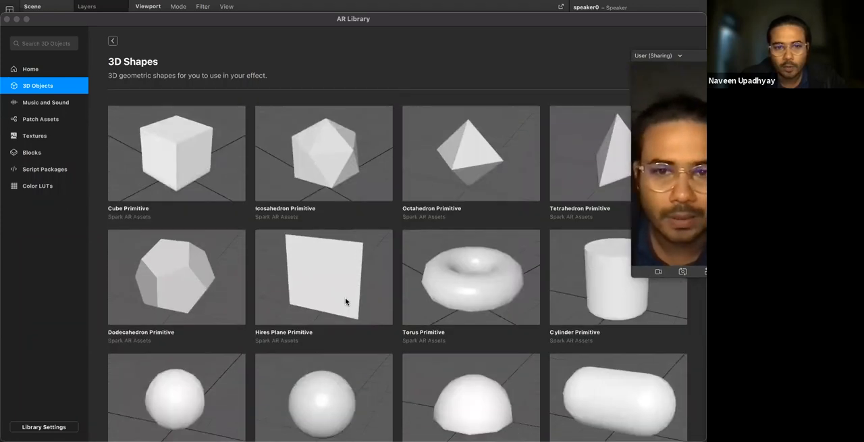
Import the Cube Primitive from the 3D Shapes collection, moving the floating preview clear of the asset's details
{"action": "left_click", "coordinate": [200, 174]}
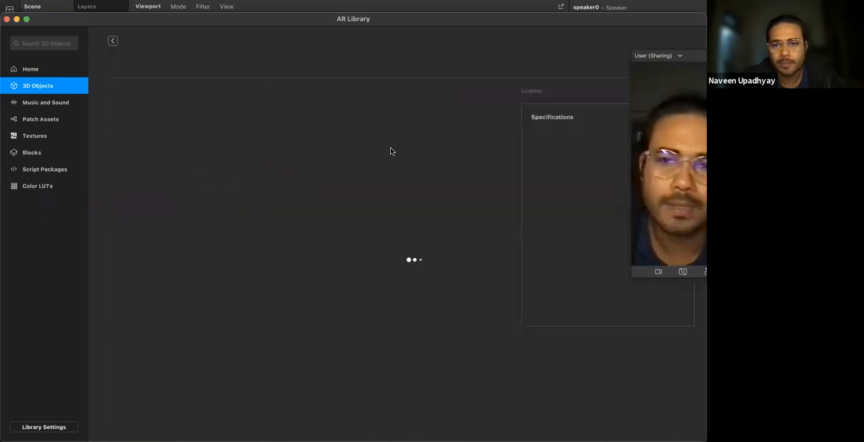
{"action": "left_click_drag", "start_coordinate": [696, 57], "coordinate": [451, 134]}
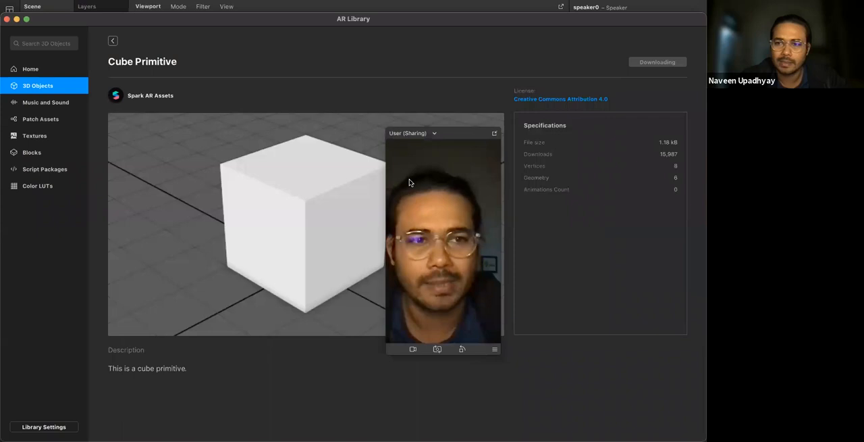
{"action": "left_click_drag", "start_coordinate": [457, 135], "coordinate": [629, 128]}
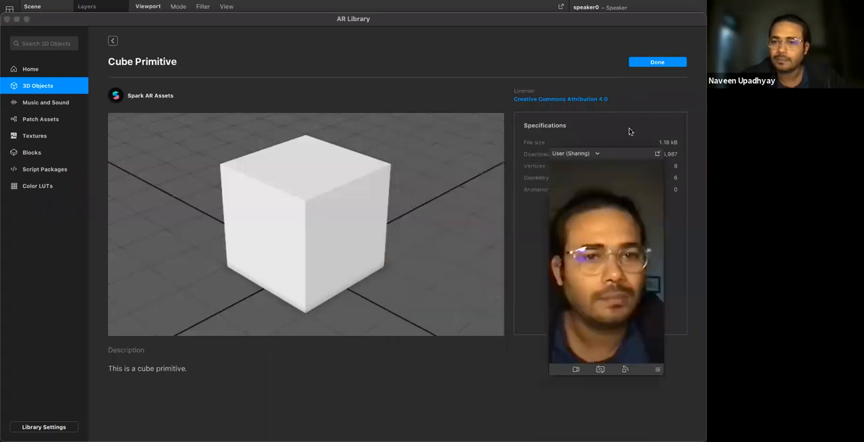
{"action": "left_click", "coordinate": [643, 66]}
{"action": "left_click_drag", "start_coordinate": [605, 157], "coordinate": [498, 183]}
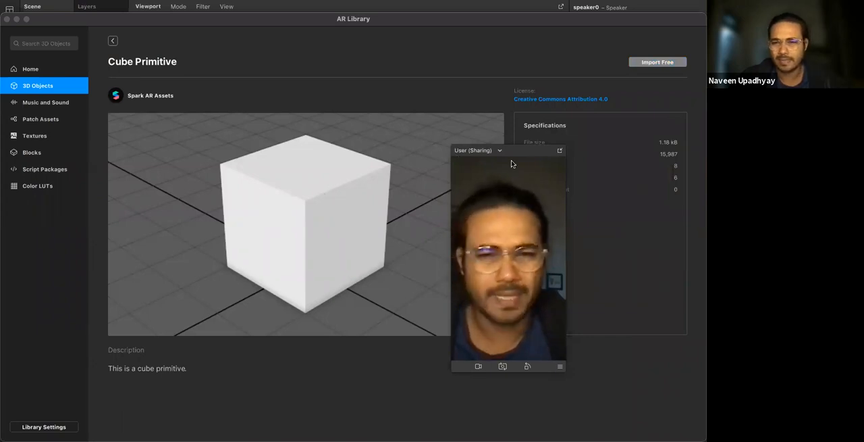
{"action": "left_click_drag", "start_coordinate": [518, 150], "coordinate": [580, 154]}
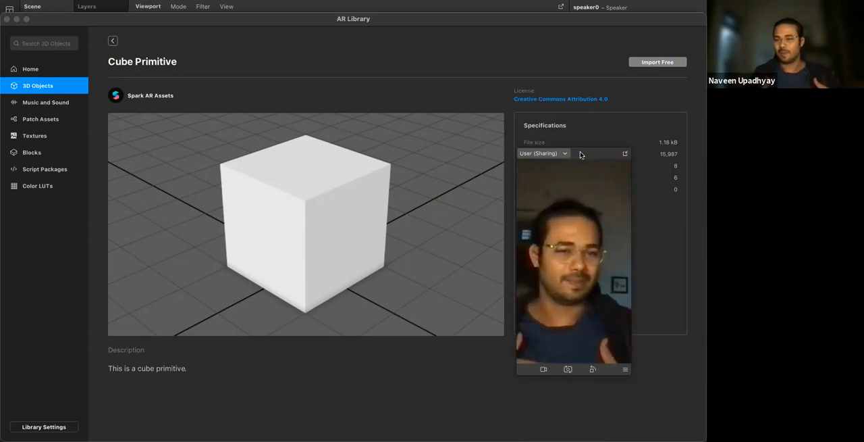
Import the 90s Sitcom Theme Intro 01 track from Music and Sound and close the AR Library
{"action": "left_click", "coordinate": [47, 101]}
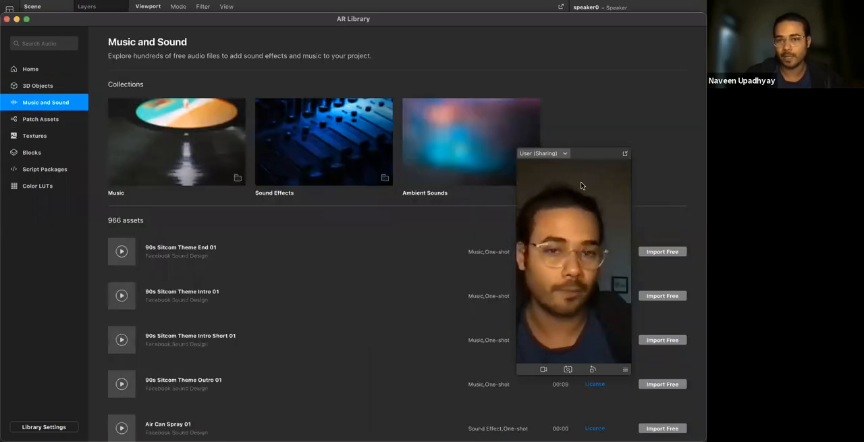
{"action": "left_click_drag", "start_coordinate": [582, 161], "coordinate": [637, 33]}
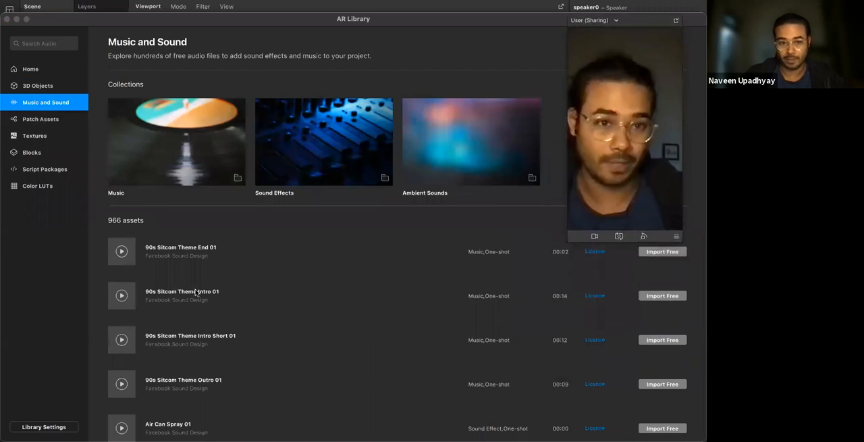
{"action": "scroll", "coordinate": [182, 295], "scroll_direction": "down", "scroll_amount": 3}
{"action": "scroll", "coordinate": [230, 300], "scroll_direction": "up", "scroll_amount": 2}
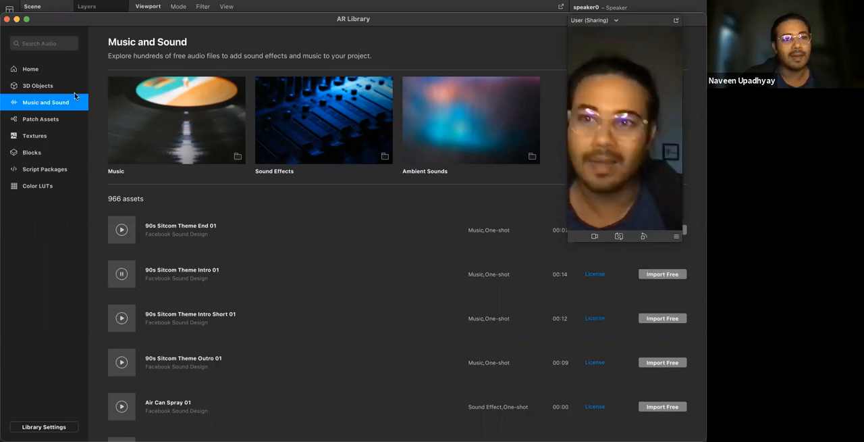
{"action": "left_click", "coordinate": [7, 19]}
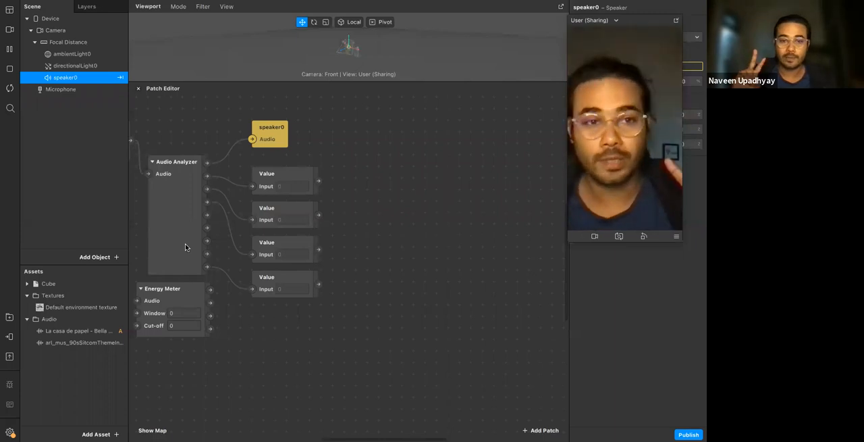
Check the imported cube and sitcom theme assets, and delete the La casa de papel - Bella Ciao audio, including its project file
{"action": "left_click", "coordinate": [56, 284]}
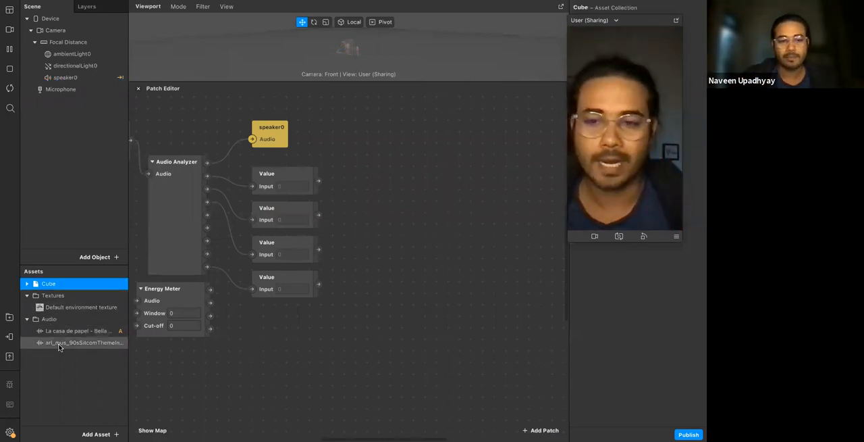
{"action": "left_click", "coordinate": [83, 343]}
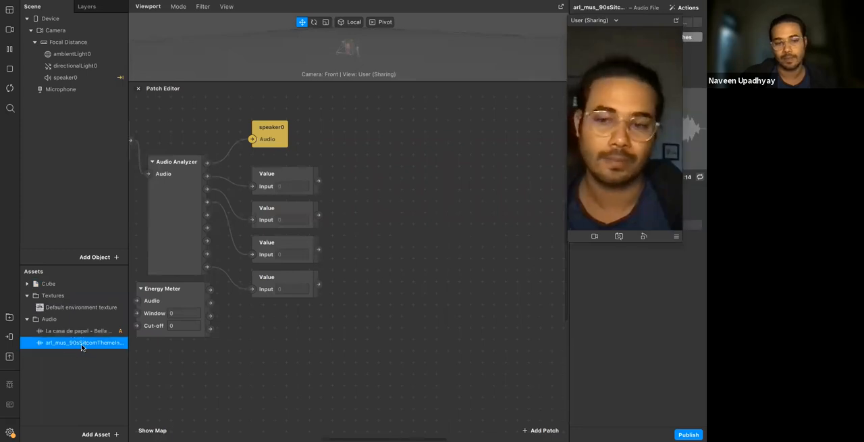
{"action": "left_click", "coordinate": [58, 331]}
{"action": "right_click", "coordinate": [59, 331]}
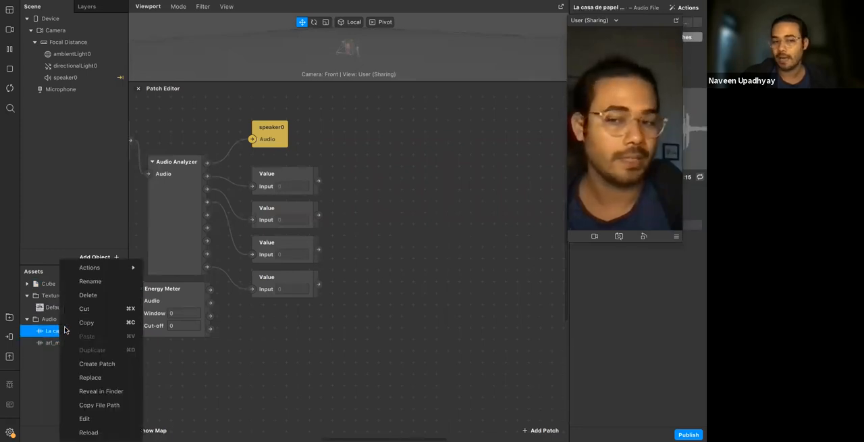
{"action": "left_click", "coordinate": [115, 299]}
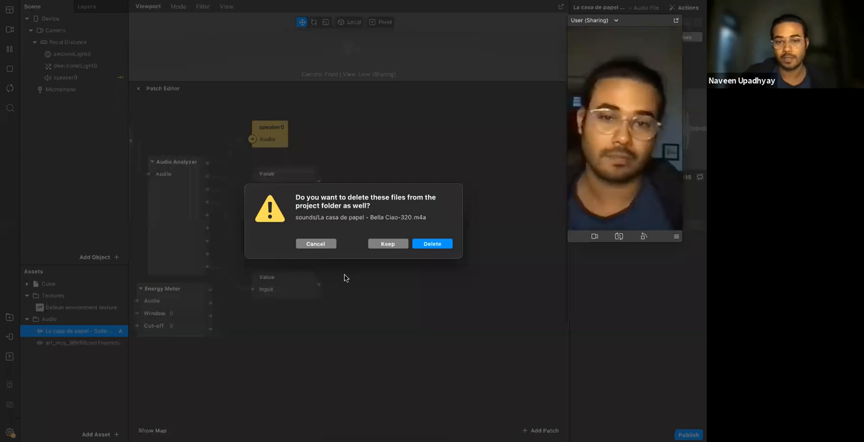
{"action": "left_click", "coordinate": [433, 244]}
Add multi-clip patches for the 90s sitcom theme audio file and move the floating preview away from the new patches
{"action": "left_click", "coordinate": [60, 330]}
{"action": "left_click_drag", "start_coordinate": [642, 21], "coordinate": [498, 74]}
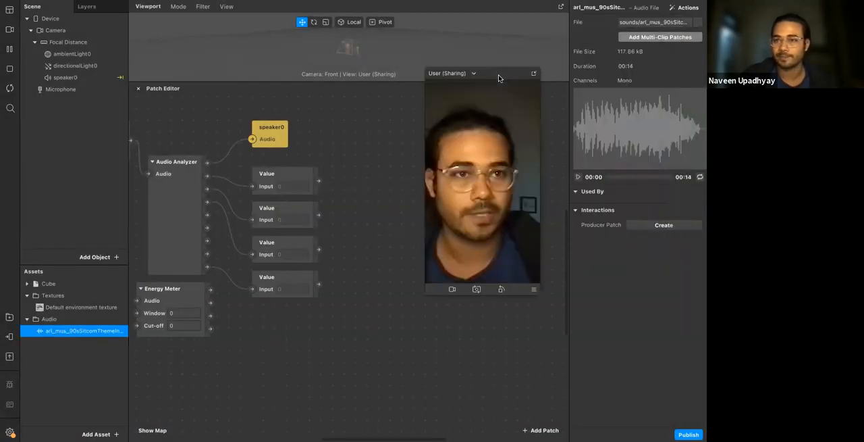
{"action": "left_click", "coordinate": [659, 38]}
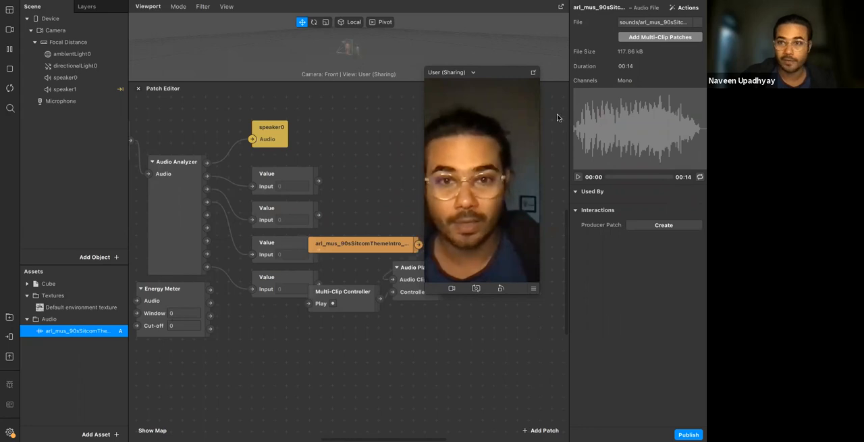
{"action": "left_click_drag", "start_coordinate": [492, 74], "coordinate": [605, 92]}
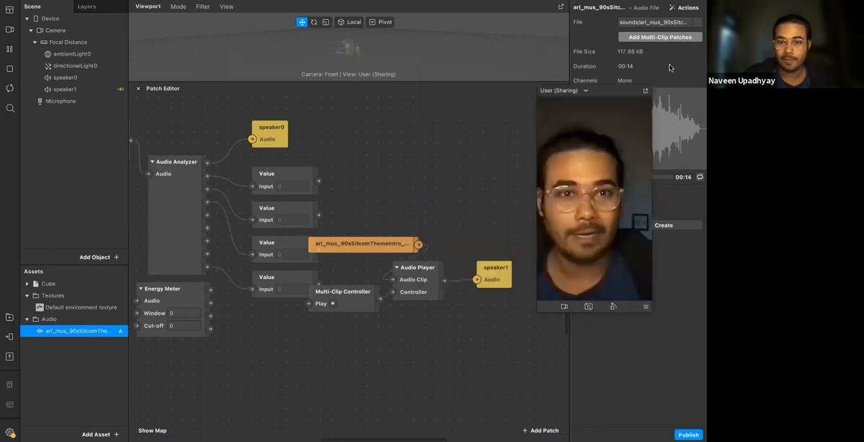
{"action": "left_click_drag", "start_coordinate": [670, 67], "coordinate": [678, 63]}
Move the new multi-clip patch group clear of the Value patches and shift its orange audio clip patch slightly left
{"action": "left_click_drag", "start_coordinate": [363, 216], "coordinate": [506, 314]}
{"action": "left_click_drag", "start_coordinate": [491, 280], "coordinate": [532, 267]}
{"action": "left_click", "coordinate": [463, 307]}
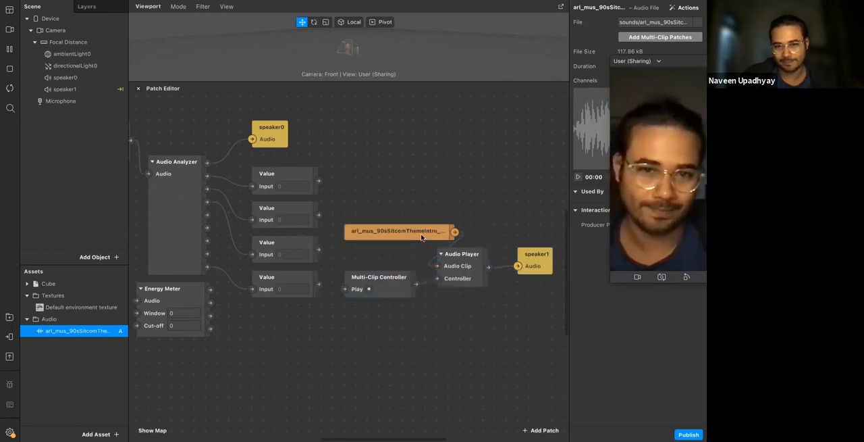
{"action": "left_click_drag", "start_coordinate": [422, 236], "coordinate": [410, 236]}
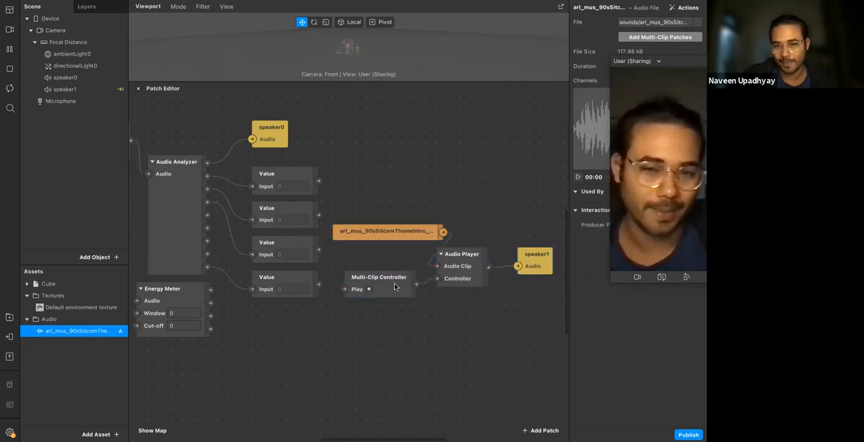
{"action": "left_click", "coordinate": [391, 235]}
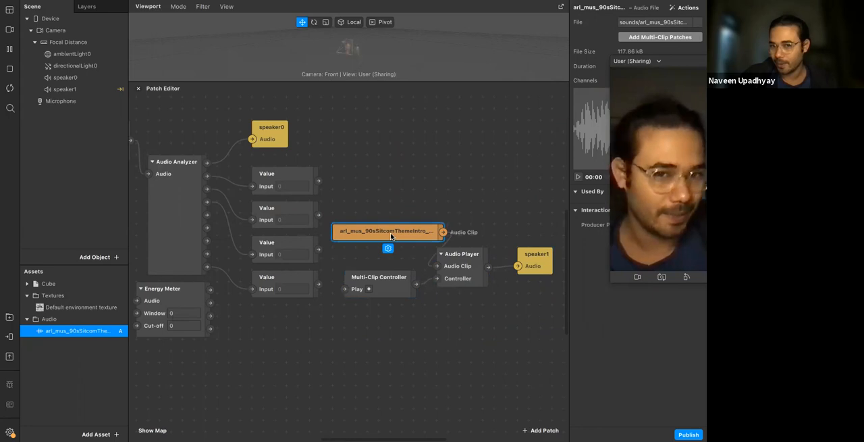
Move the whole multi-clip patch group above the existing Single-Clip Controller and Audio Player chain
{"action": "left_click_drag", "start_coordinate": [379, 207], "coordinate": [550, 313]}
{"action": "left_click_drag", "start_coordinate": [516, 268], "coordinate": [293, 124]}
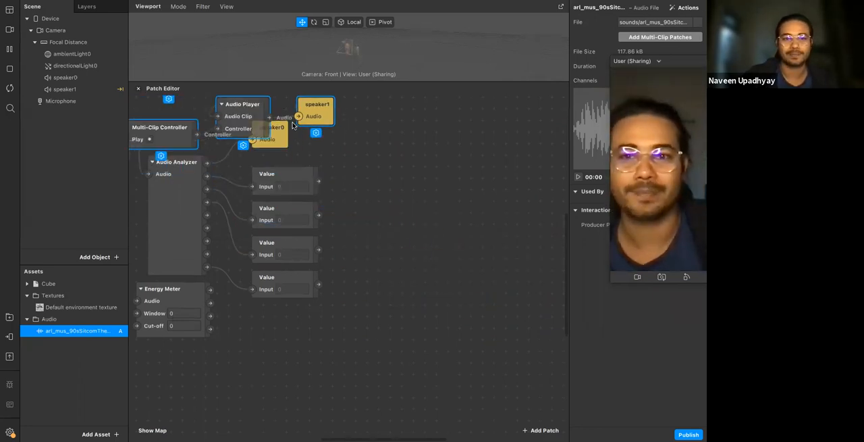
{"action": "scroll", "coordinate": [293, 124], "scroll_direction": "left", "scroll_amount": 10}
{"action": "scroll", "coordinate": [293, 124], "scroll_direction": "up", "scroll_amount": 4}
{"action": "left_click_drag", "start_coordinate": [466, 205], "coordinate": [261, 170]}
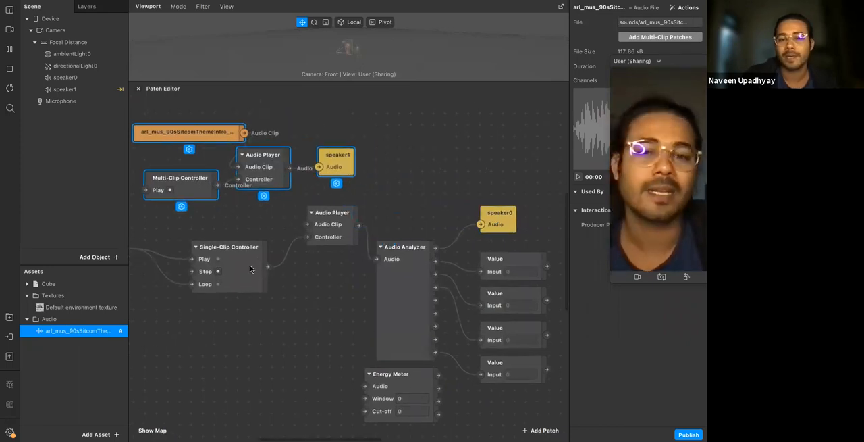
Replace the old Audio Player and Single-Clip Controller by deleting both and connecting Screen Tap to the Multi-Clip Controller's Play input
{"action": "scroll", "coordinate": [250, 268], "scroll_direction": "left", "scroll_amount": 3}
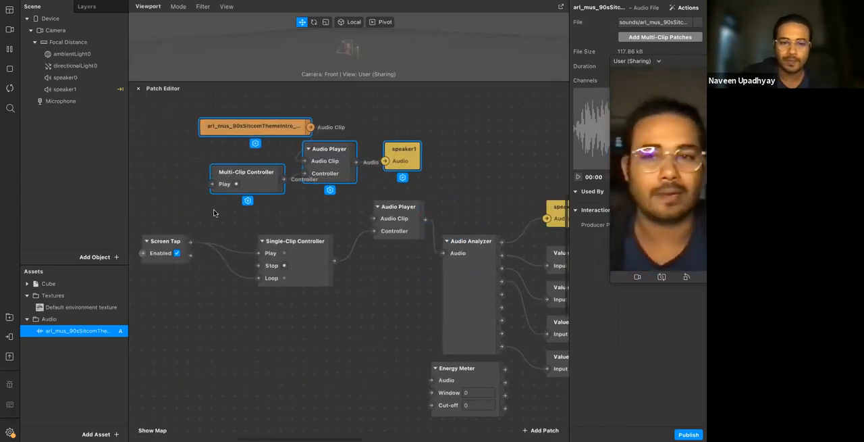
{"action": "left_click", "coordinate": [390, 231]}
{"action": "key", "text": "Delete"}
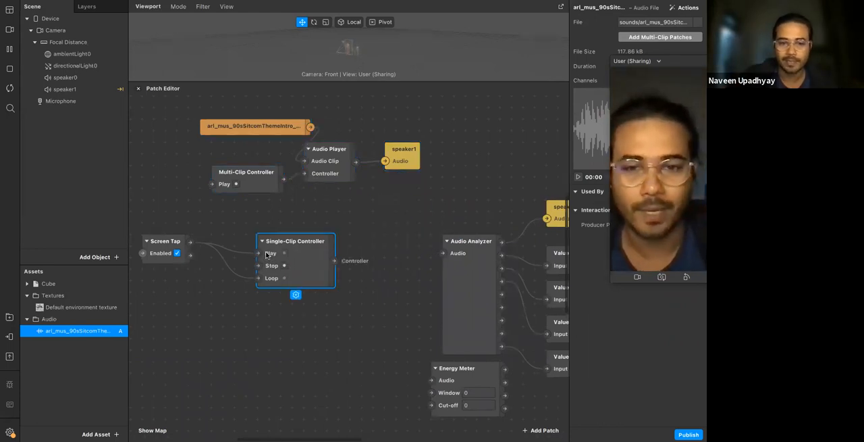
{"action": "key", "text": "Delete"}
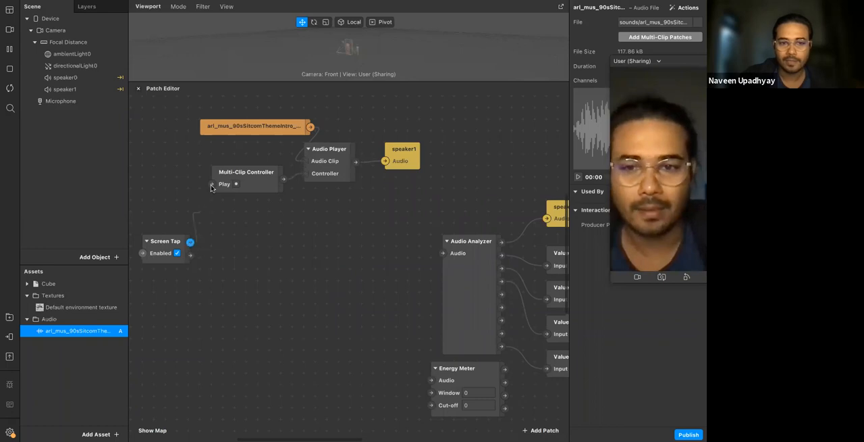
Delete the speaker1 patch and connect the remaining Audio Player's output to the Audio Analyzer's Audio input
{"action": "scroll", "coordinate": [211, 187], "scroll_direction": "right", "scroll_amount": 2}
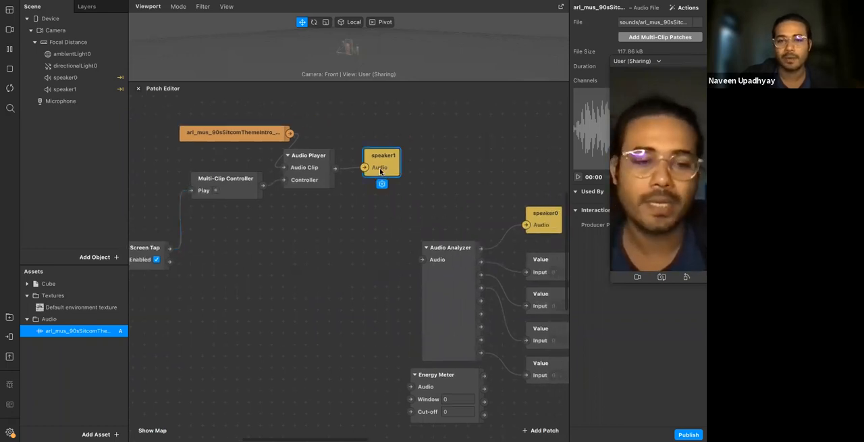
{"action": "scroll", "coordinate": [360, 170], "scroll_direction": "right", "scroll_amount": 2}
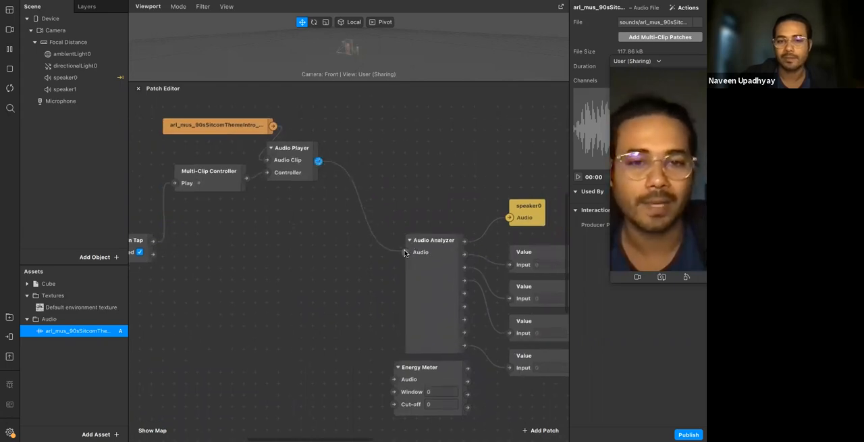
{"action": "scroll", "coordinate": [405, 253], "scroll_direction": "left", "scroll_amount": 4}
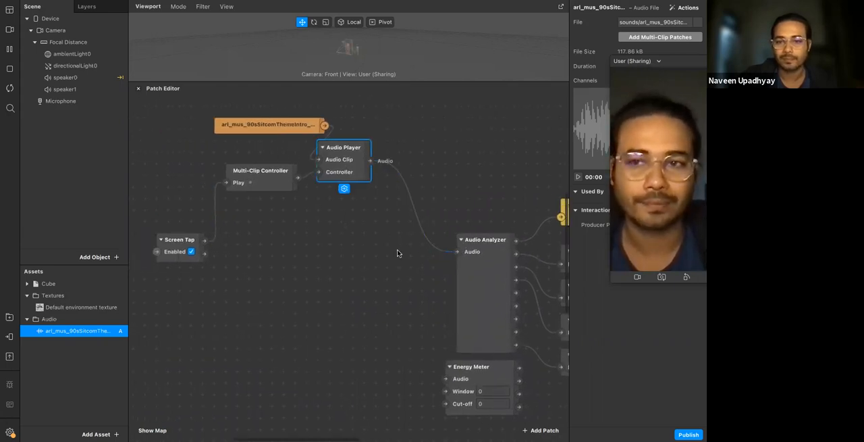
Try to delete the speaker1 object from the scene
{"action": "left_click_drag", "start_coordinate": [352, 173], "coordinate": [397, 253]}
{"action": "left_click", "coordinate": [98, 93]}
{"action": "key", "text": "Delete"}
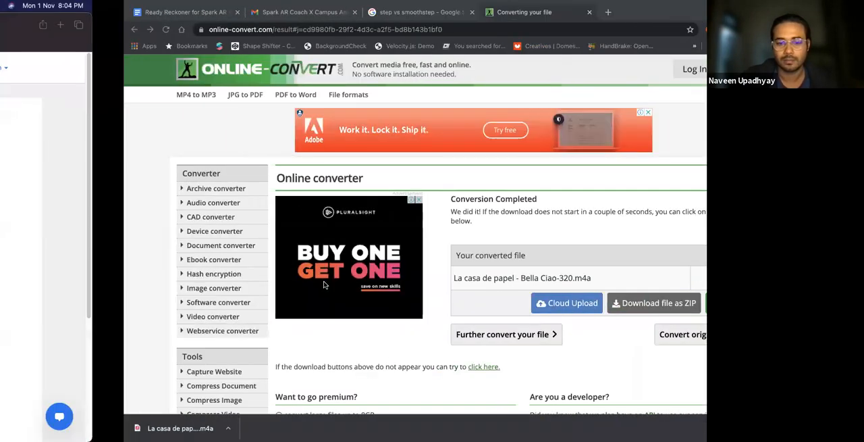
Switch back to Spark AR Studio by relaunching it with the project, and dismiss the submitted report notice
{"action": "key", "text": "ctrl+Left"}
{"action": "key", "text": "ctrl+Up"}
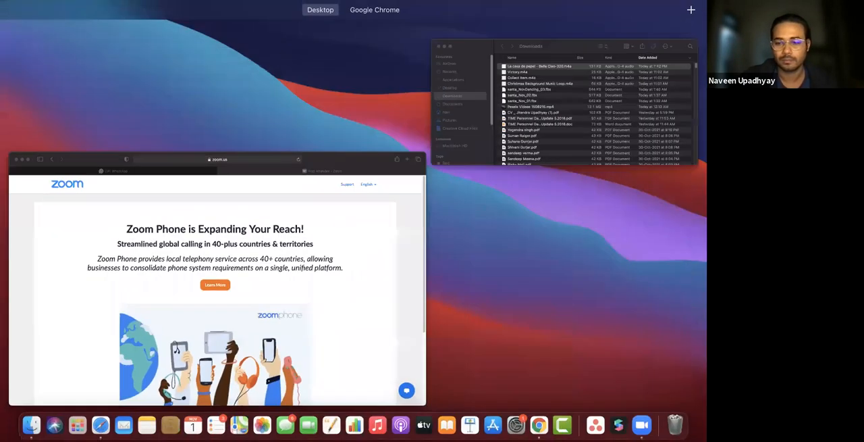
{"action": "left_click", "coordinate": [618, 428]}
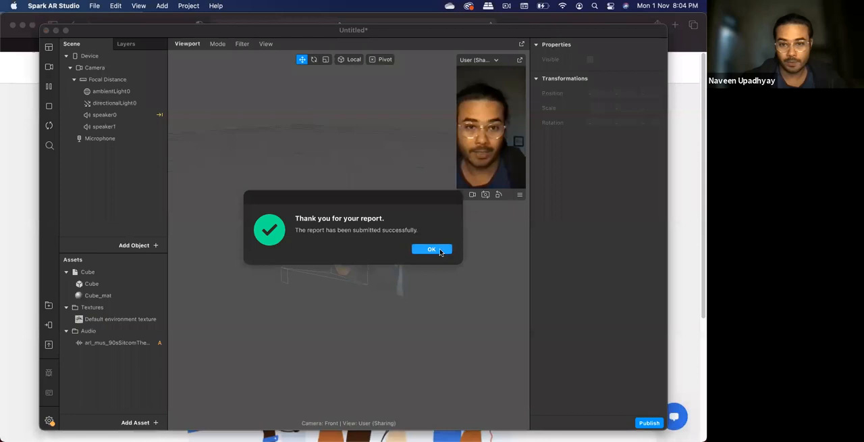
{"action": "left_click", "coordinate": [438, 248]}
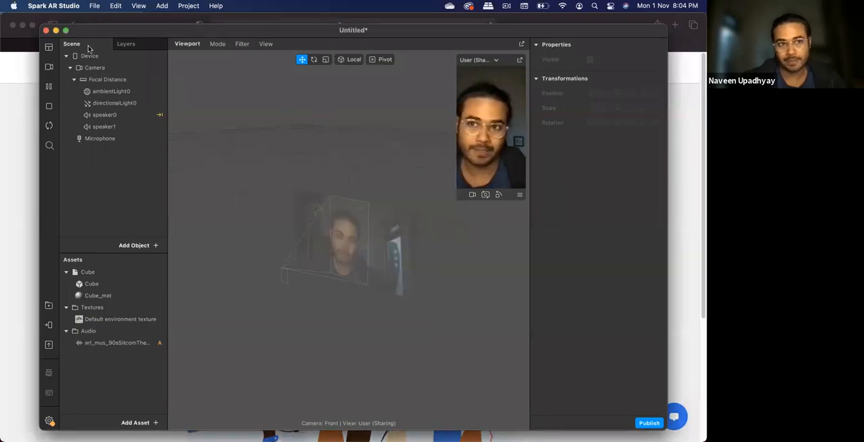
Make the project window full screen and show the Patch Editor with a taller working area
{"action": "left_click", "coordinate": [65, 31]}
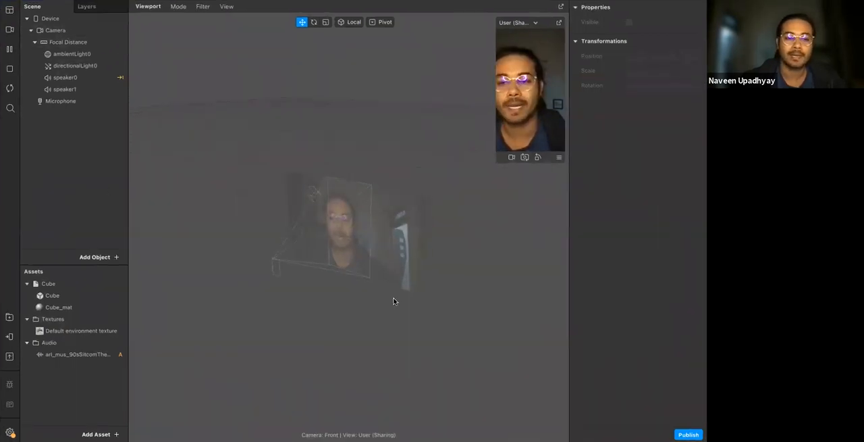
{"action": "left_click", "coordinate": [9, 11]}
{"action": "left_click", "coordinate": [11, 20]}
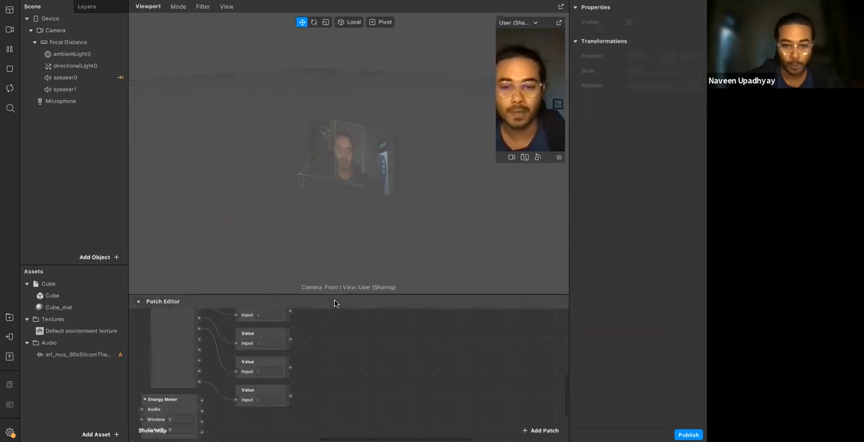
{"action": "left_click_drag", "start_coordinate": [338, 286], "coordinate": [324, 140]}
Enlarge the camera preview and place it over the object properties, clear of the patch graph
{"action": "left_click", "coordinate": [560, 23]}
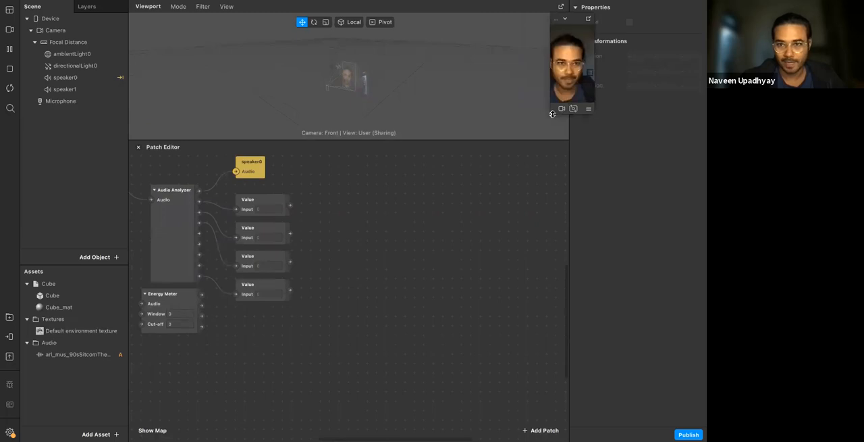
{"action": "left_click_drag", "start_coordinate": [551, 116], "coordinate": [493, 259]}
{"action": "left_click_drag", "start_coordinate": [617, 16], "coordinate": [635, 18]}
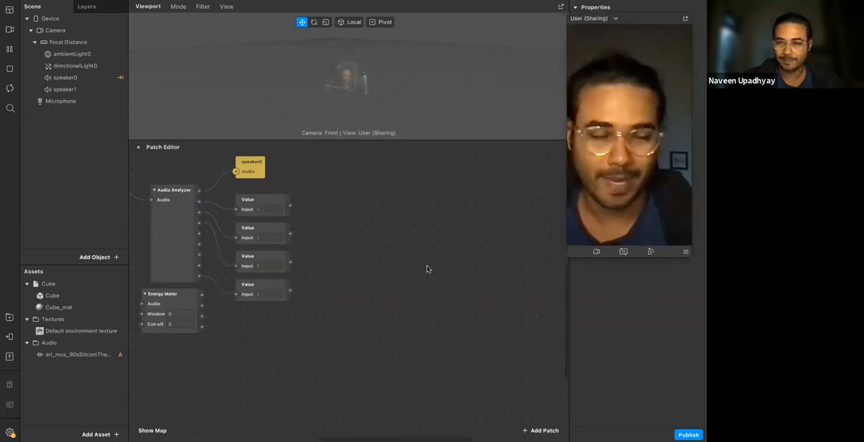
Shift the orange audio clip patch left and move Screen Tap up level with the Multi-Clip Controller
{"action": "scroll", "coordinate": [319, 273], "scroll_direction": "left", "scroll_amount": 5}
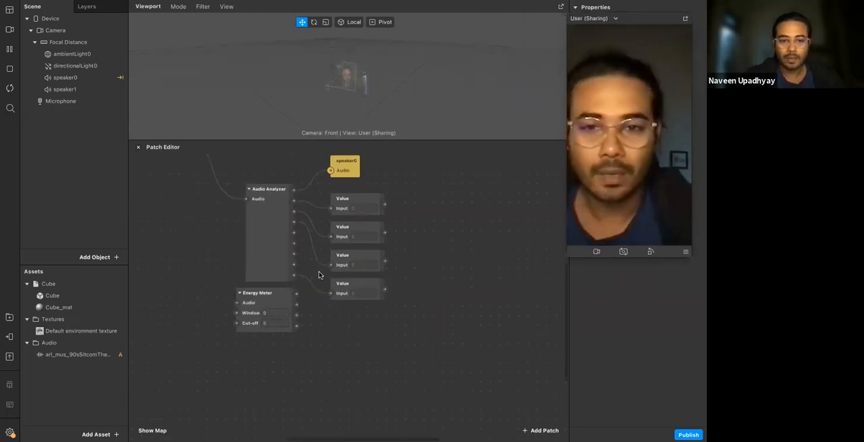
{"action": "scroll", "coordinate": [319, 274], "scroll_direction": "up", "scroll_amount": 3}
{"action": "scroll", "coordinate": [319, 274], "scroll_direction": "left", "scroll_amount": 4}
{"action": "scroll", "coordinate": [251, 208], "scroll_direction": "down", "scroll_amount": 1}
{"action": "left_click_drag", "start_coordinate": [251, 174], "coordinate": [222, 176]}
{"action": "left_click_drag", "start_coordinate": [172, 272], "coordinate": [171, 216]}
{"action": "scroll", "coordinate": [385, 282], "scroll_direction": "down", "scroll_amount": 1}
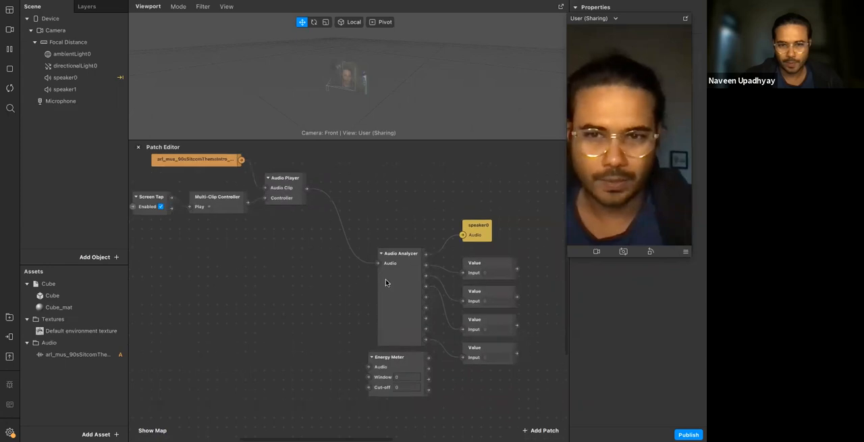
Move the Audio Analyzer directly beside the Audio Player and bring the speaker0 patch up next to it
{"action": "left_click", "coordinate": [387, 282]}
{"action": "left_click_drag", "start_coordinate": [382, 248], "coordinate": [335, 177]}
{"action": "left_click", "coordinate": [321, 294]}
{"action": "scroll", "coordinate": [321, 294], "scroll_direction": "right", "scroll_amount": 3}
{"action": "left_click_drag", "start_coordinate": [394, 223], "coordinate": [347, 158]}
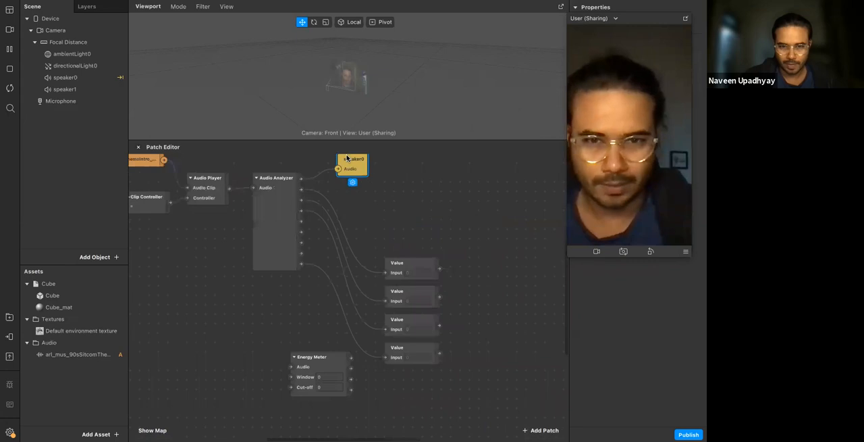
Move all four Value patches up together beside the Audio Analyzer's outputs
{"action": "left_click", "coordinate": [403, 322], "text": "shift"}
{"action": "left_click", "coordinate": [399, 354], "text": "shift"}
{"action": "left_click_drag", "start_coordinate": [399, 272], "coordinate": [399, 196]}
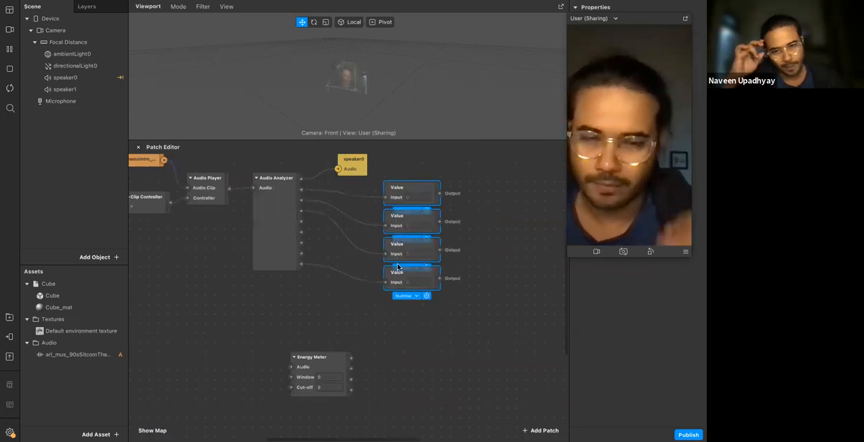
{"action": "left_click", "coordinate": [286, 311]}
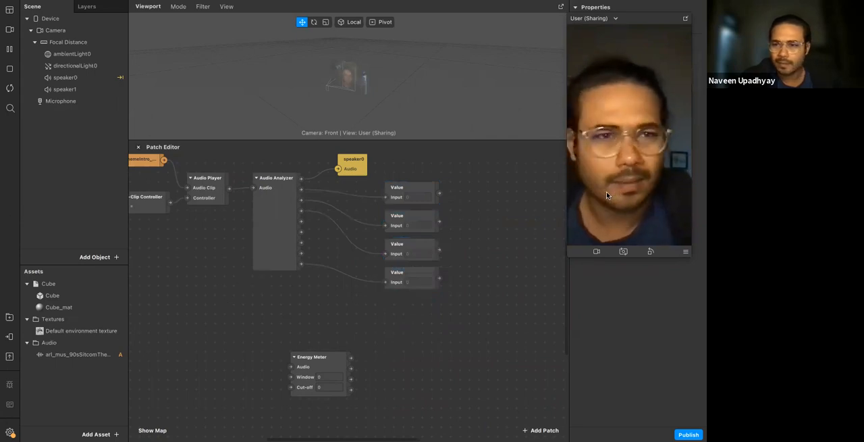
Simulate a screen tap in the preview to play the clip and examine the readings in the four Value patches
{"action": "right_click", "coordinate": [612, 144]}
{"action": "left_click", "coordinate": [655, 149]}
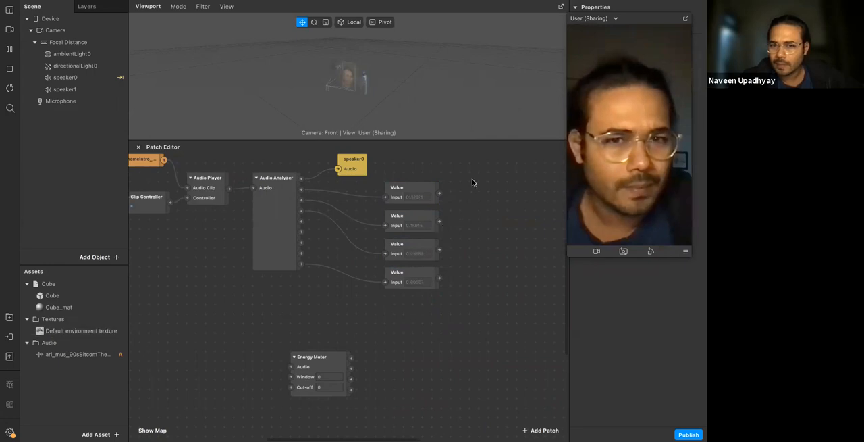
{"action": "left_click_drag", "start_coordinate": [472, 183], "coordinate": [417, 289]}
{"action": "left_click", "coordinate": [444, 312]}
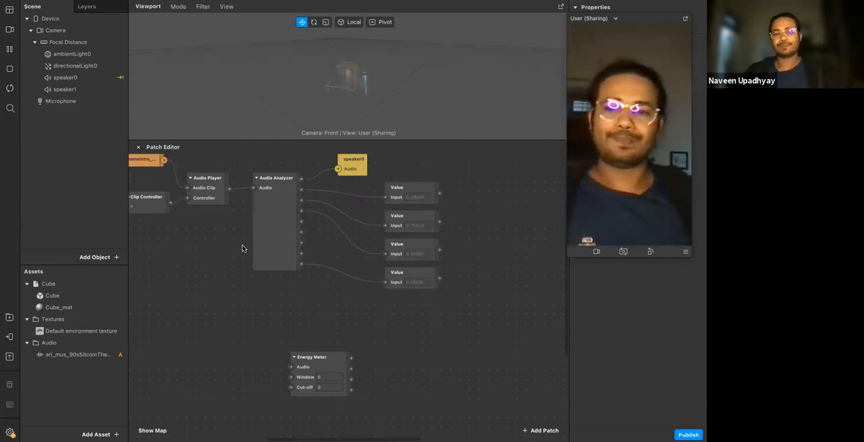
Add a face mesh to the scene and delete the mesh, keeping only its parent face tracker
{"action": "left_click", "coordinate": [83, 288]}
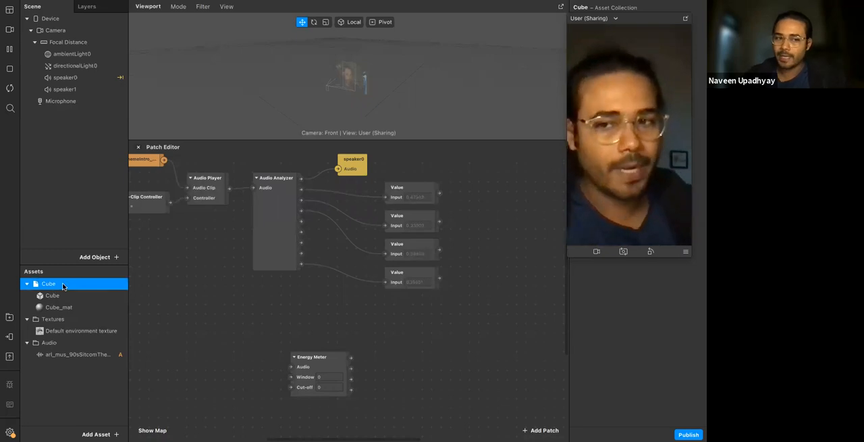
{"action": "left_click", "coordinate": [106, 255]}
{"action": "type", "text": "fa"}
{"action": "key", "text": "Return"}
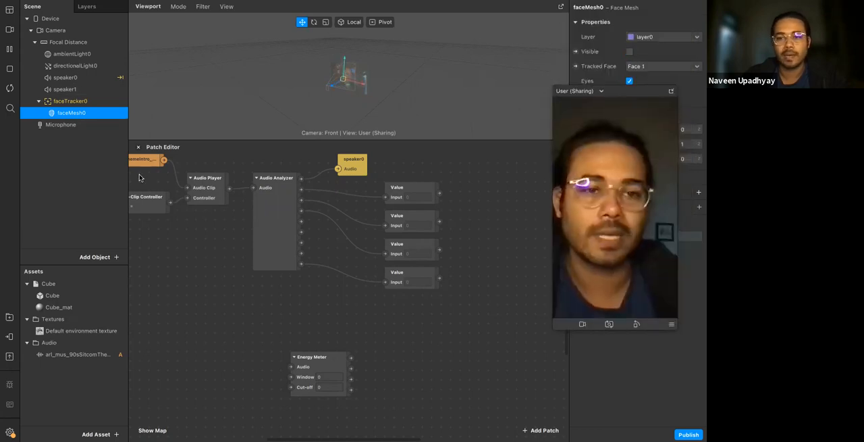
{"action": "right_click", "coordinate": [101, 112]}
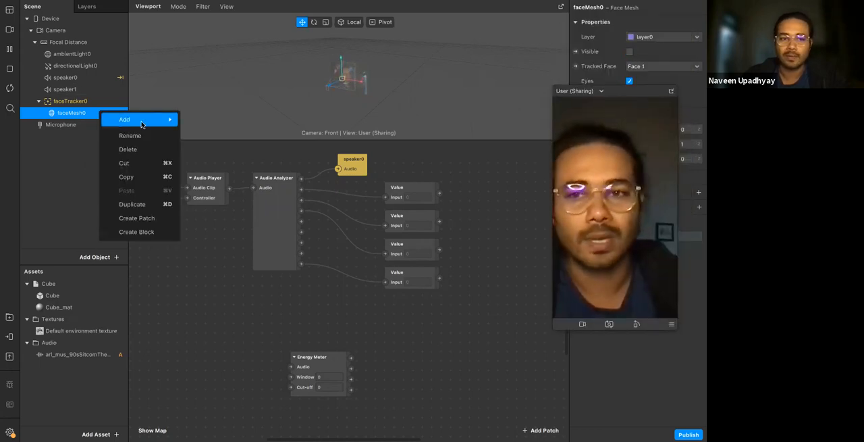
{"action": "left_click", "coordinate": [145, 150]}
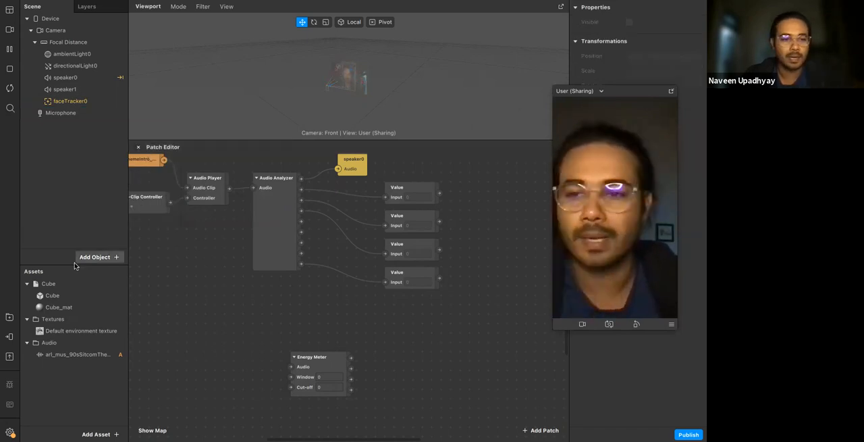
Place the Cube asset under faceTracker0 and add a null object under the same tracker
{"action": "left_click", "coordinate": [60, 283]}
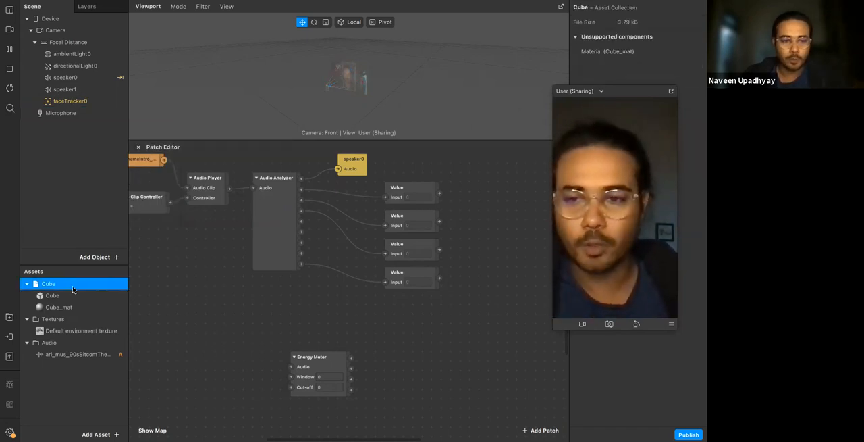
{"action": "left_click_drag", "start_coordinate": [58, 284], "coordinate": [86, 99]}
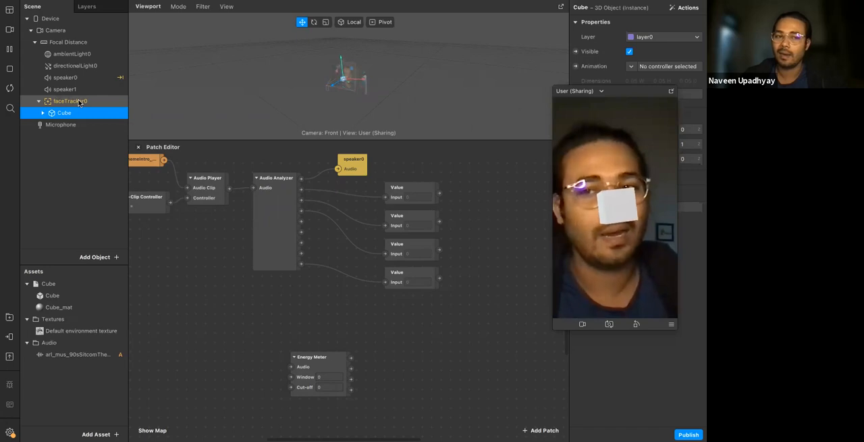
{"action": "right_click", "coordinate": [79, 101]}
{"action": "mouse_move", "coordinate": [135, 110]}
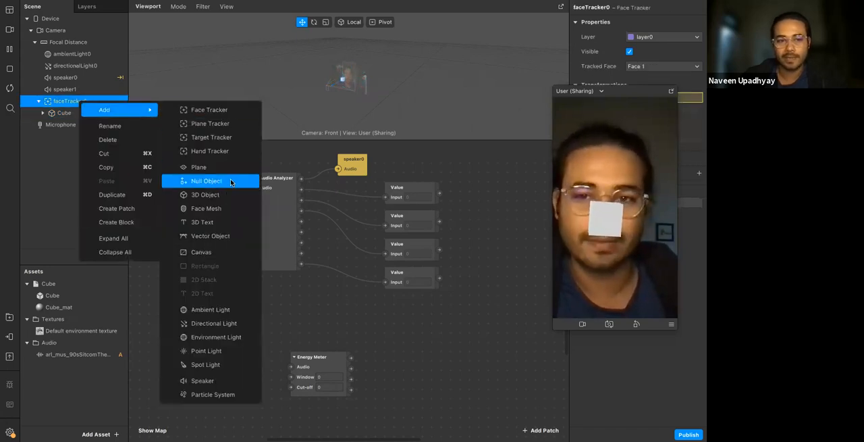
{"action": "left_click", "coordinate": [196, 181]}
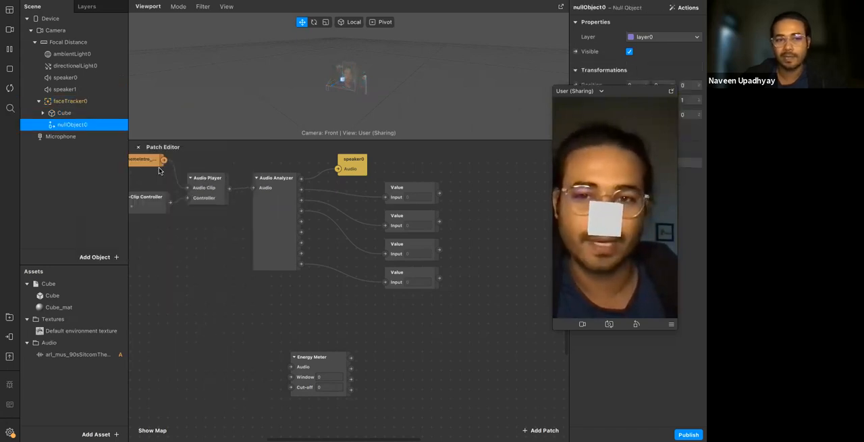
Rename the null object under the face tracker as "Audio bars"
{"action": "double_click", "coordinate": [79, 125]}
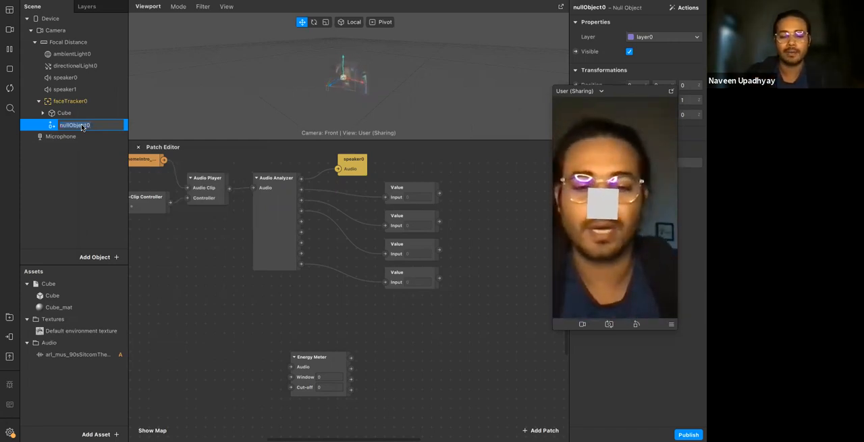
{"action": "type", "text": "lines"}
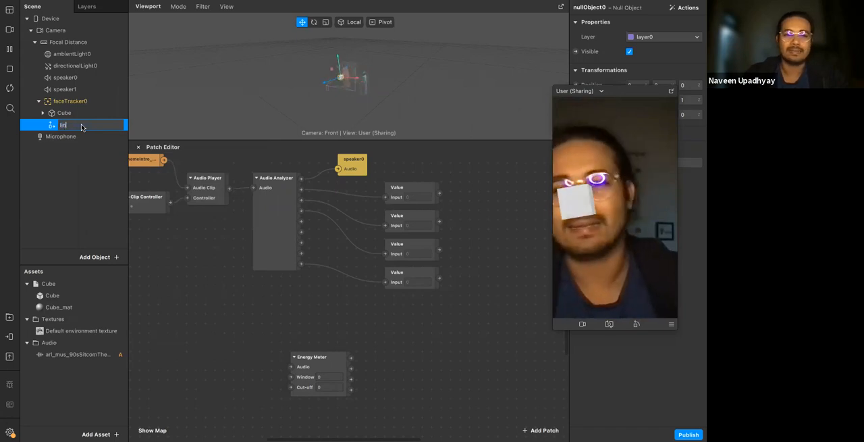
{"action": "key", "text": "Return"}
{"action": "double_click", "coordinate": [81, 127]}
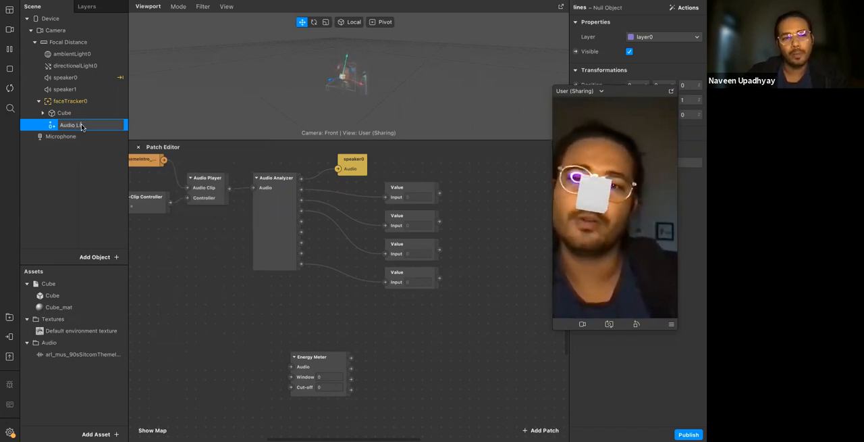
{"action": "key", "text": "BackSpace"}
{"action": "key", "text": "BackSpace"}
{"action": "type", "text": "bars"}
{"action": "key", "text": "Return"}
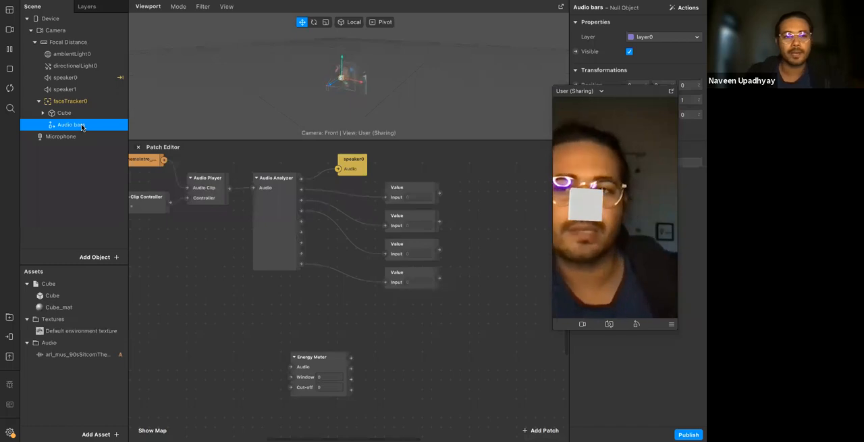
Nest the Cube inside the Audio bars null object and move the camera preview off the object properties
{"action": "left_click", "coordinate": [82, 116]}
{"action": "left_click_drag", "start_coordinate": [74, 130], "coordinate": [71, 128]}
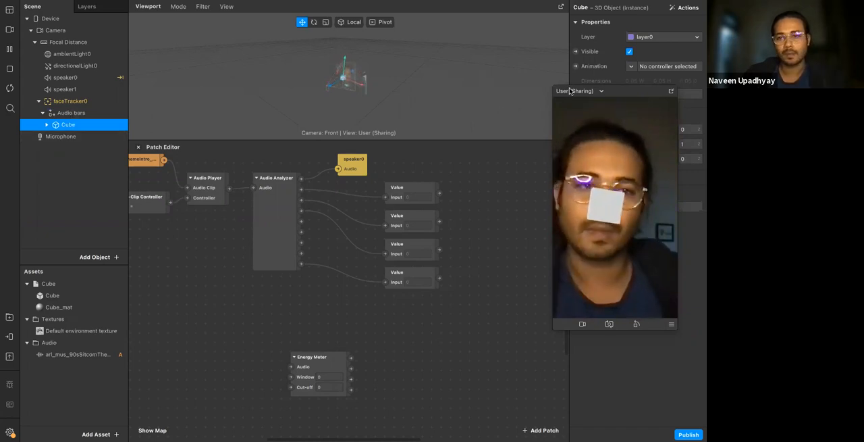
{"action": "left_click_drag", "start_coordinate": [625, 91], "coordinate": [516, 19]}
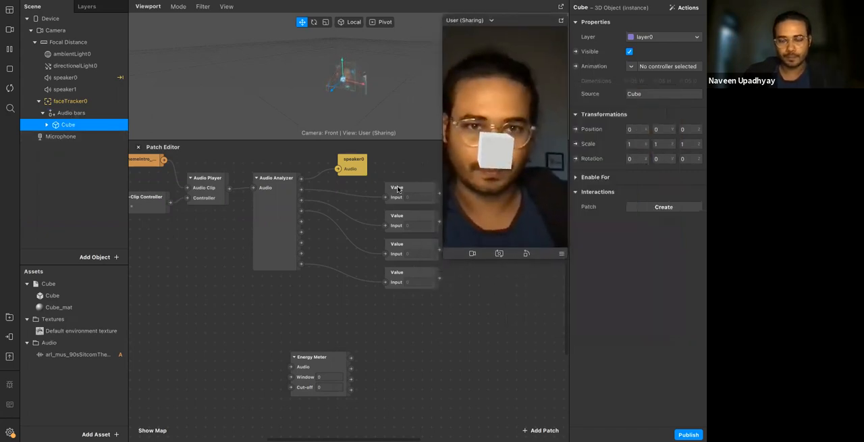
Try shifting the cube sideways across the face with the preview running, undo the move and pause the preview
{"action": "scroll", "coordinate": [354, 86], "scroll_direction": "up", "scroll_amount": 10}
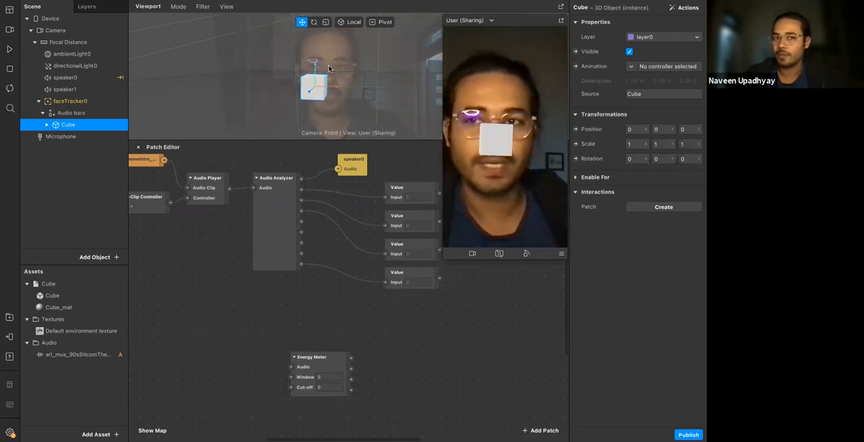
{"action": "left_click", "coordinate": [10, 49]}
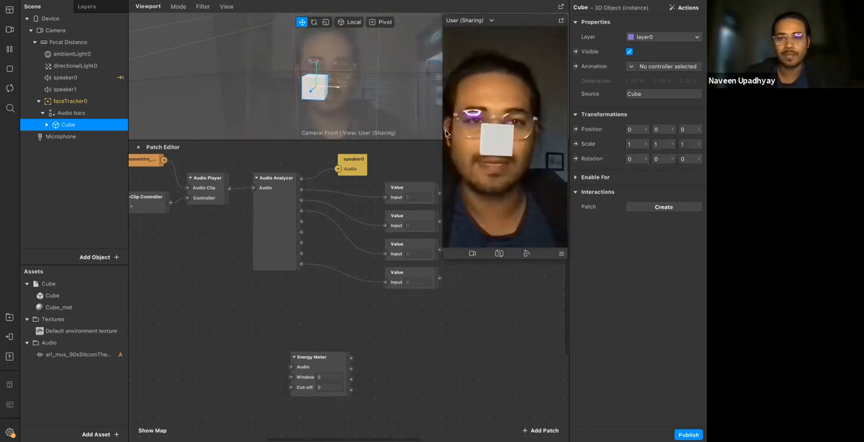
{"action": "left_click_drag", "start_coordinate": [335, 89], "coordinate": [342, 90]}
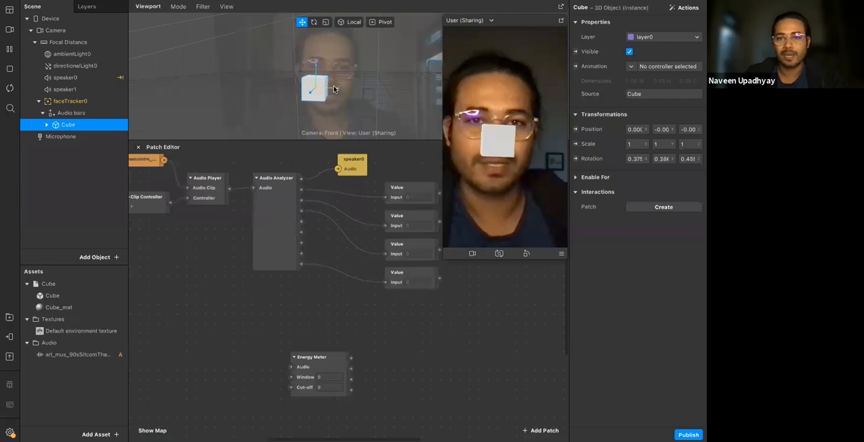
{"action": "left_click_drag", "start_coordinate": [342, 89], "coordinate": [353, 92]}
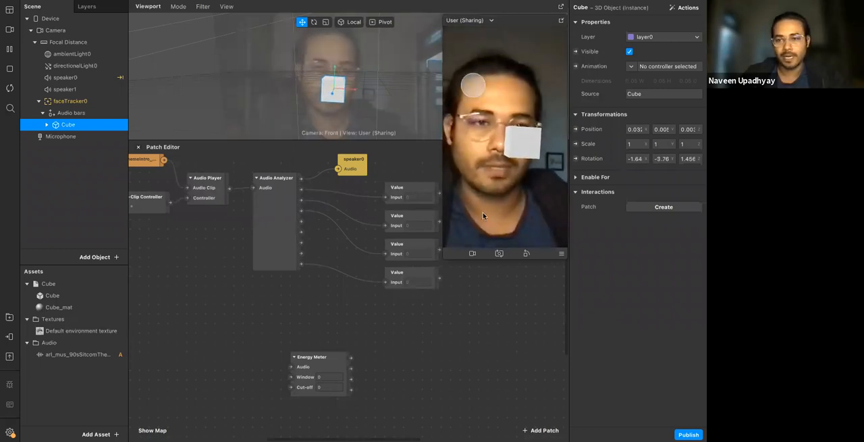
{"action": "key", "text": "super+z"}
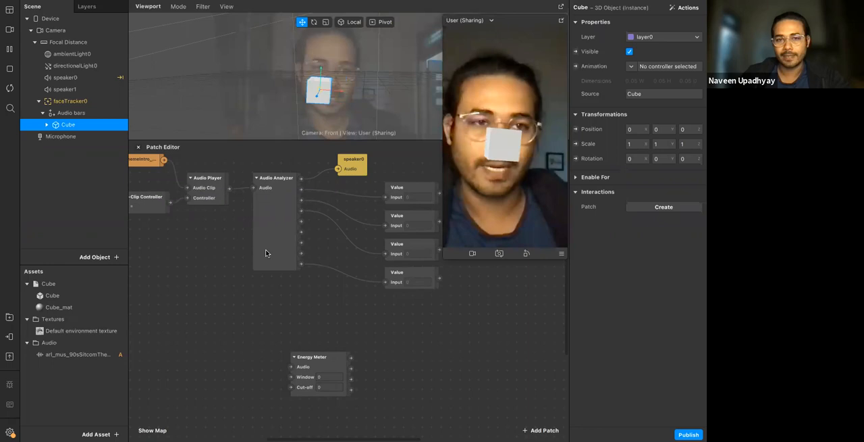
{"action": "left_click", "coordinate": [10, 50]}
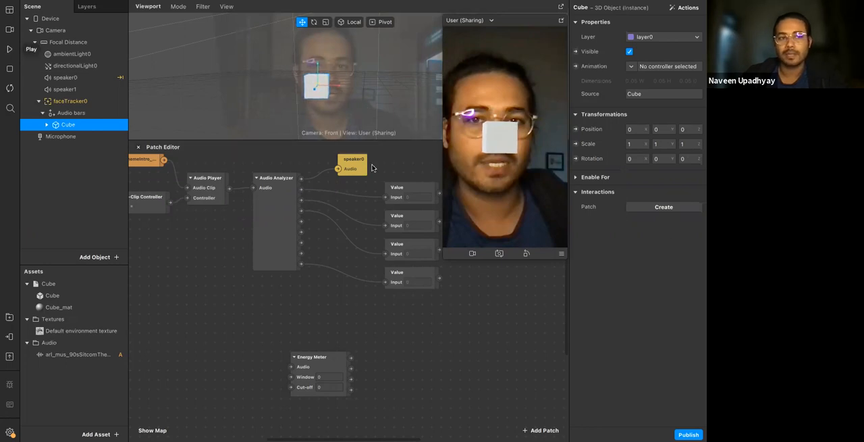
{"action": "left_click", "coordinate": [638, 129]}
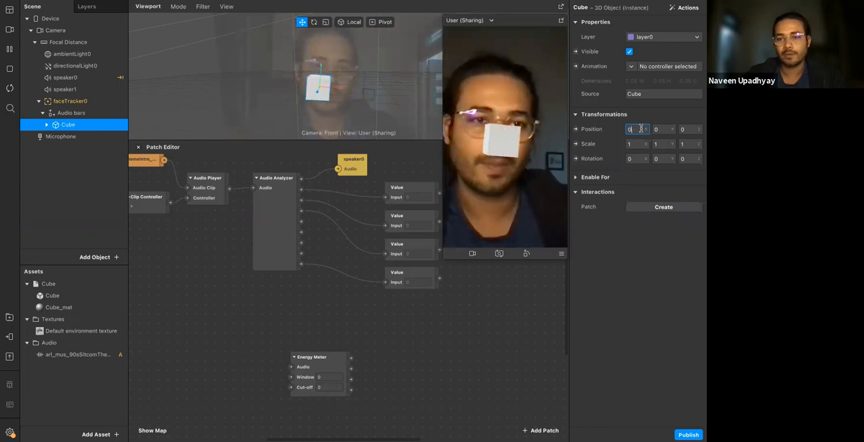
{"action": "type", "text": ".1"}
{"action": "key", "text": "BackSpace"}
{"action": "key", "text": "BackSpace"}
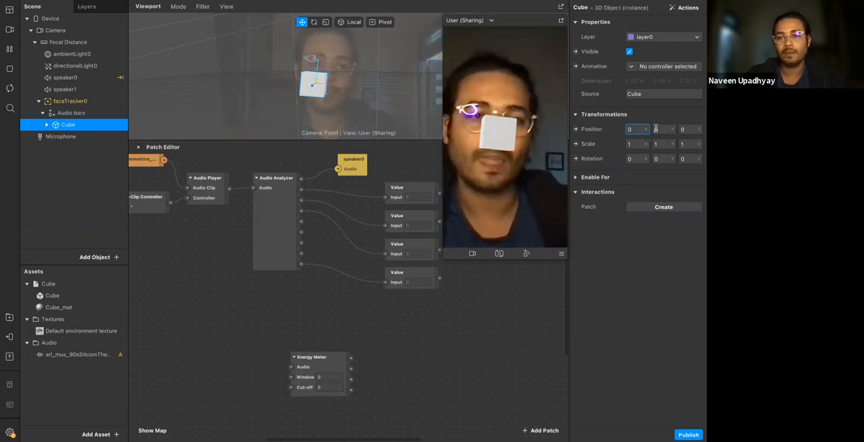
Raise the Cube onto the forehead by setting its Y position to 0.085
{"action": "left_click", "coordinate": [655, 129]}
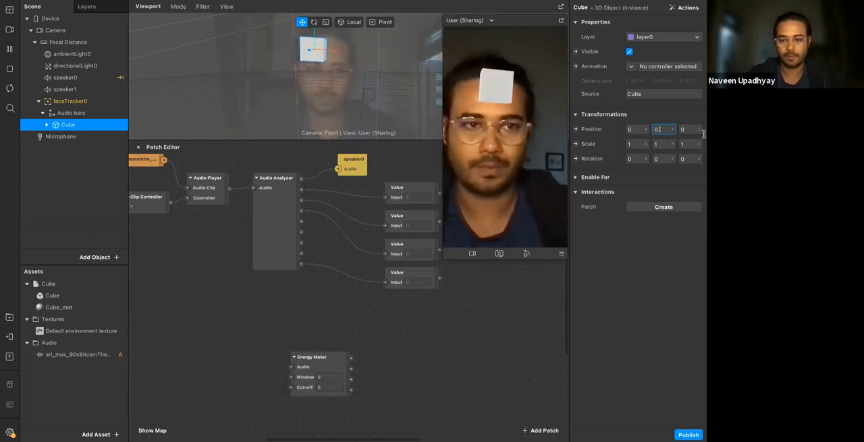
{"action": "left_click", "coordinate": [669, 129]}
{"action": "key", "text": "BackSpace"}
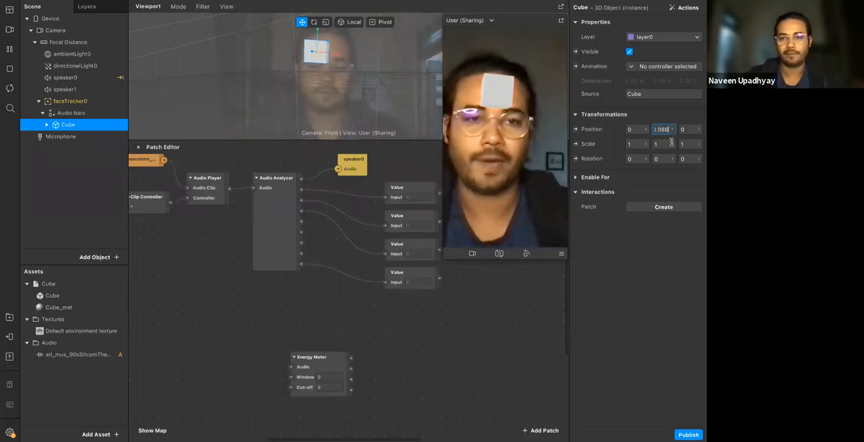
{"action": "key", "text": "Return"}
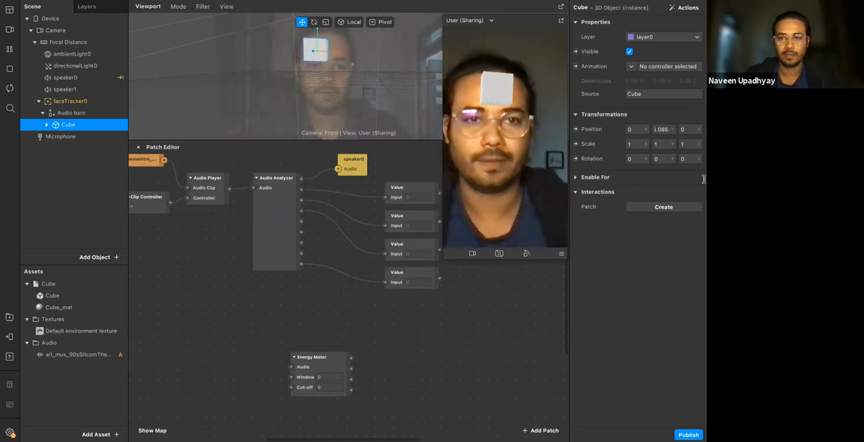
Shape the Cube into a tall narrow bar with X scale 0.2 and Y scale 1.5
{"action": "left_click", "coordinate": [637, 143]}
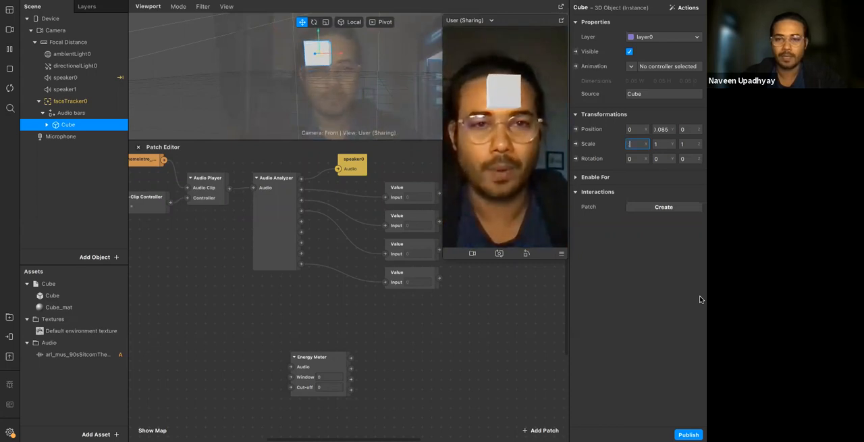
{"action": "type", "text": "0.2"}
{"action": "key", "text": "Return"}
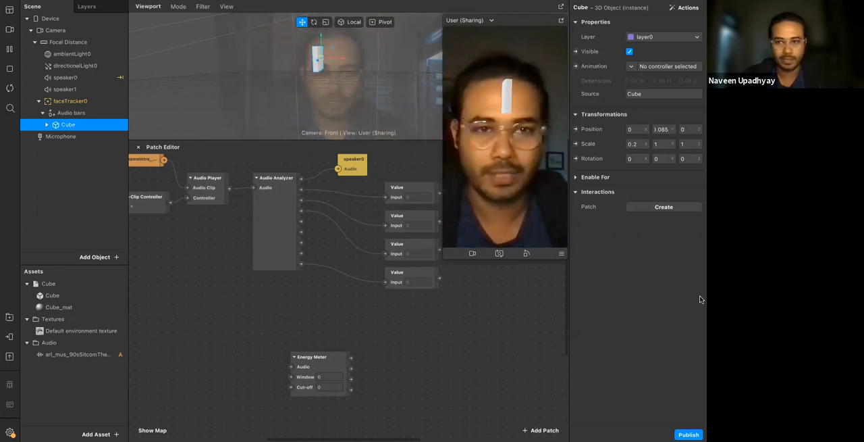
{"action": "left_click", "coordinate": [662, 147]}
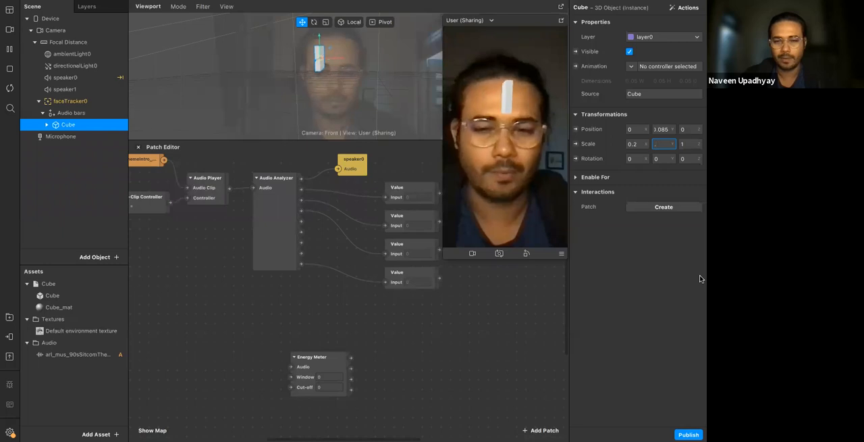
{"action": "type", "text": ".5"}
{"action": "key", "text": "Return"}
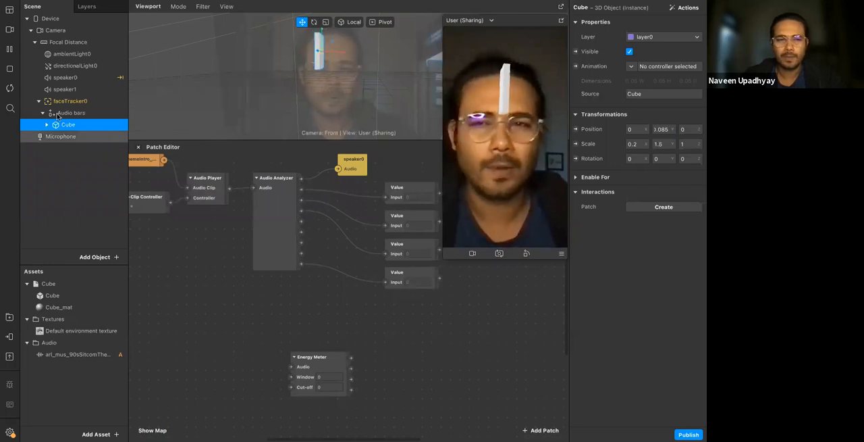
Enlarge the viewport above the patch editor and set the Cube's Z scale to 0.2
{"action": "key", "text": "Up"}
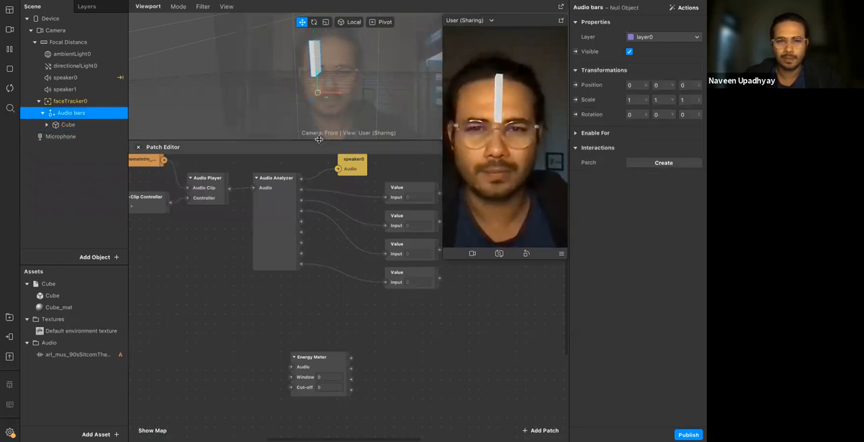
{"action": "left_click_drag", "start_coordinate": [311, 141], "coordinate": [311, 269]}
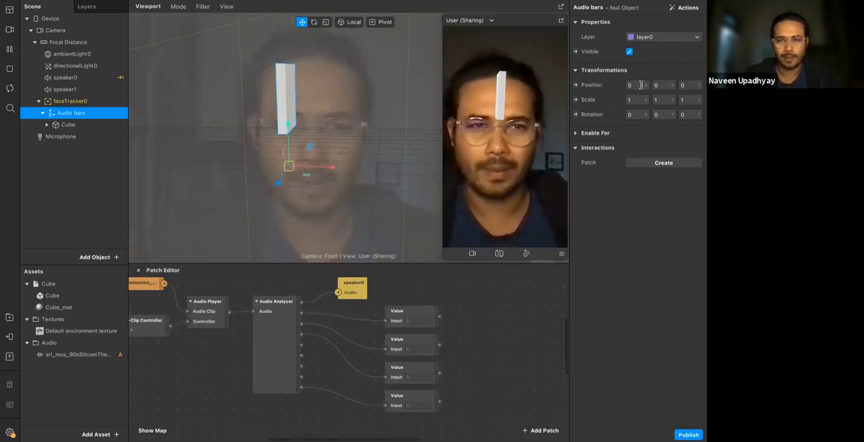
{"action": "left_click", "coordinate": [68, 124]}
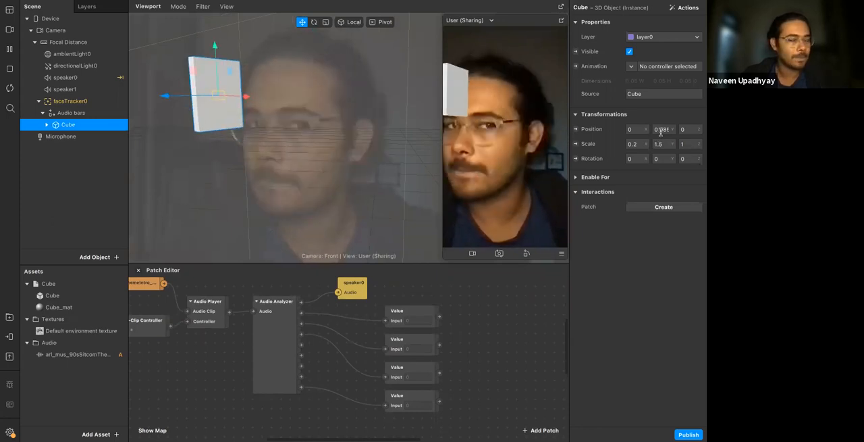
{"action": "left_click", "coordinate": [691, 144]}
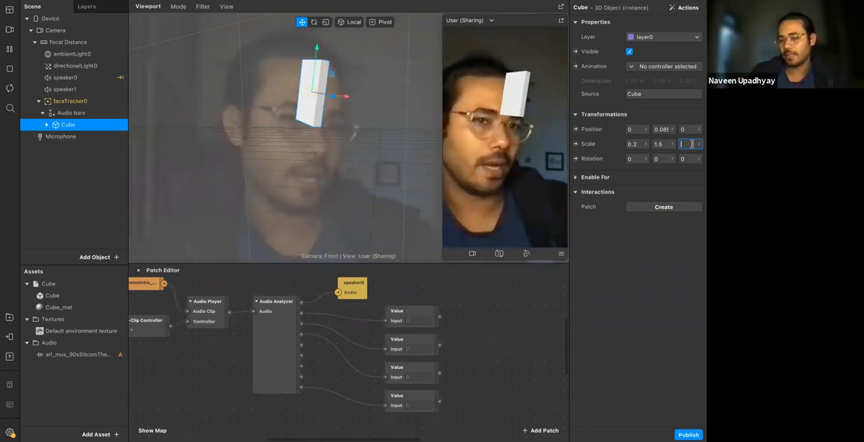
{"action": "key", "text": "Return"}
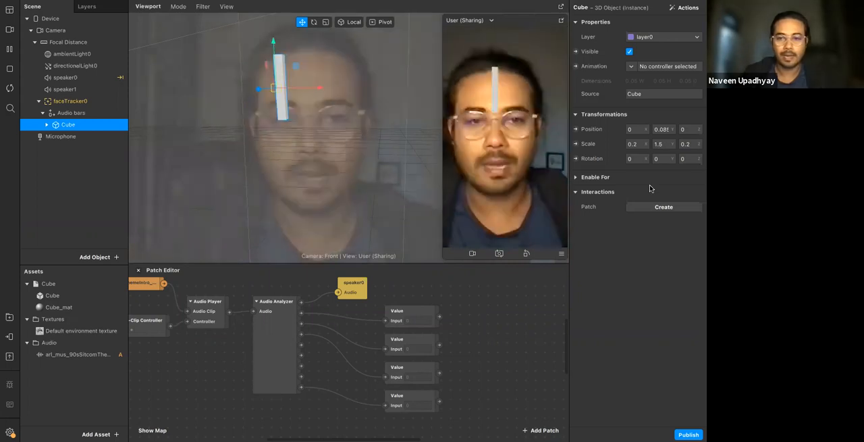
Try several depth offsets for the Cube bar and settle on a Z position of -0.02
{"action": "left_click", "coordinate": [689, 130]}
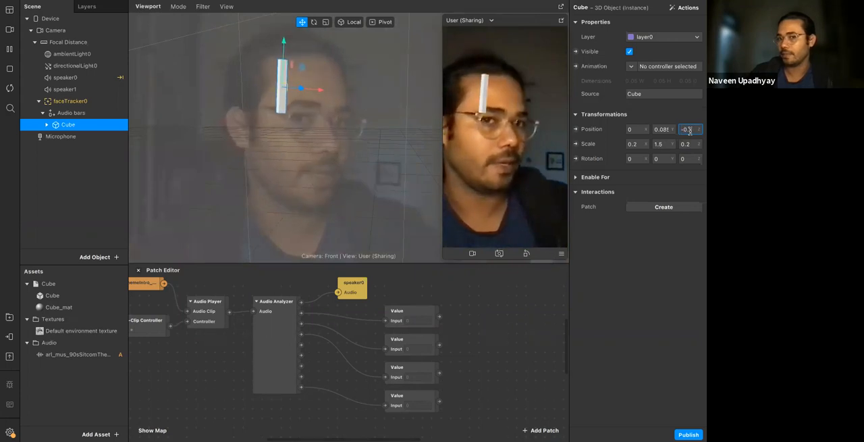
{"action": "type", "text": "05"}
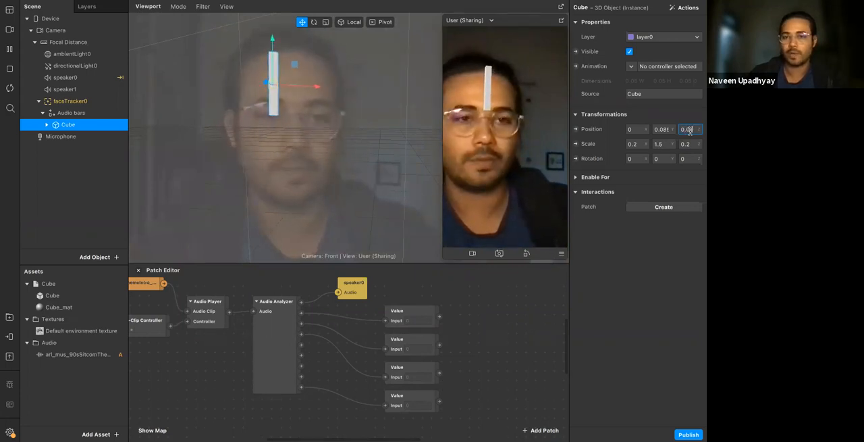
{"action": "key", "text": "Return"}
{"action": "left_click", "coordinate": [682, 129]}
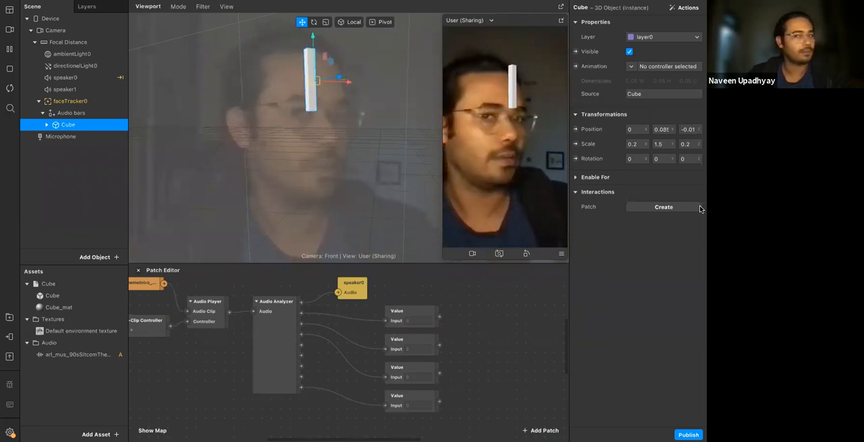
{"action": "left_click", "coordinate": [688, 129]}
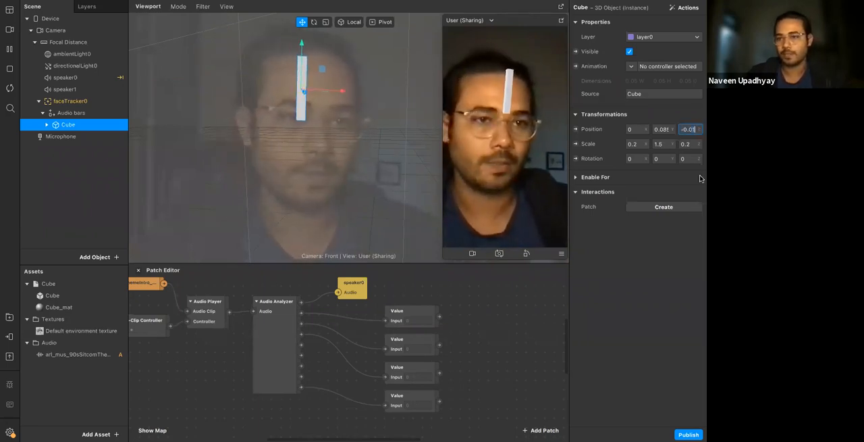
{"action": "type", "text": "5"}
{"action": "key", "text": "Return"}
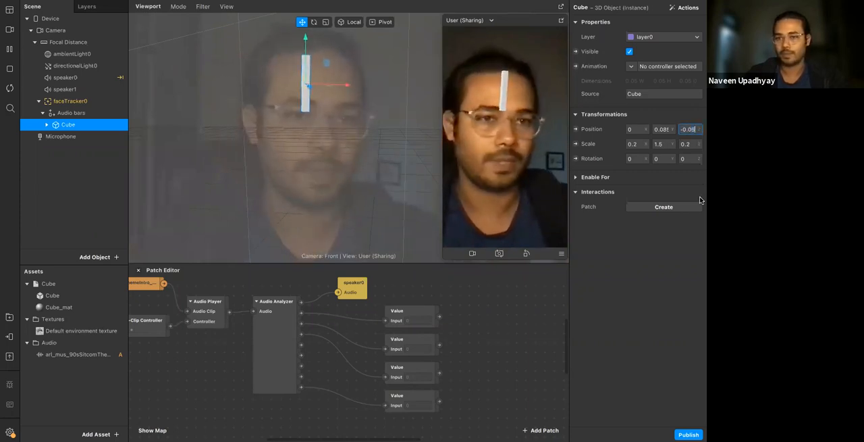
{"action": "key", "text": "BackSpace"}
{"action": "type", "text": "2"}
{"action": "key", "text": "Return"}
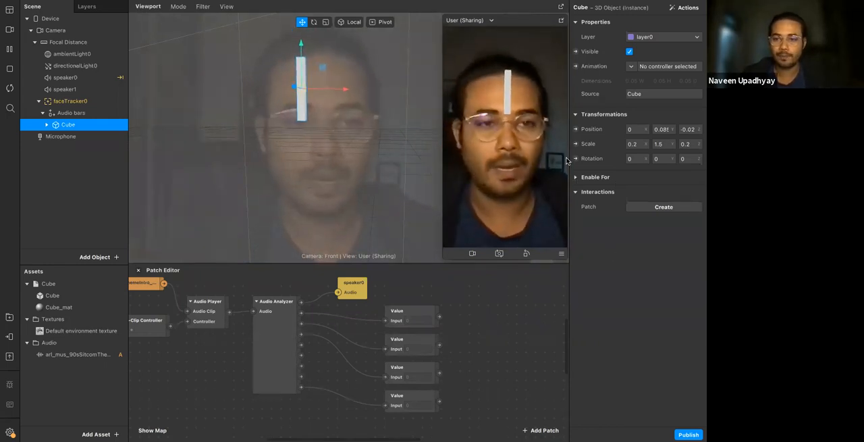
Duplicate the Cube bar three times inside the Audio bars null object to make four bars
{"action": "right_click", "coordinate": [63, 126]}
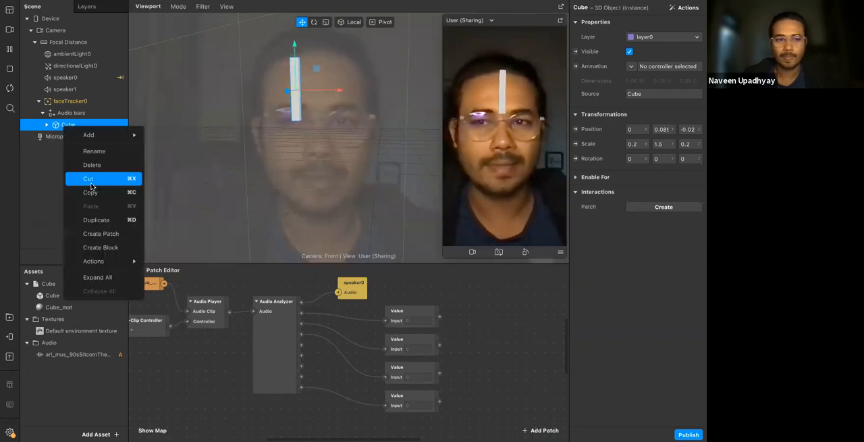
{"action": "left_click", "coordinate": [102, 219]}
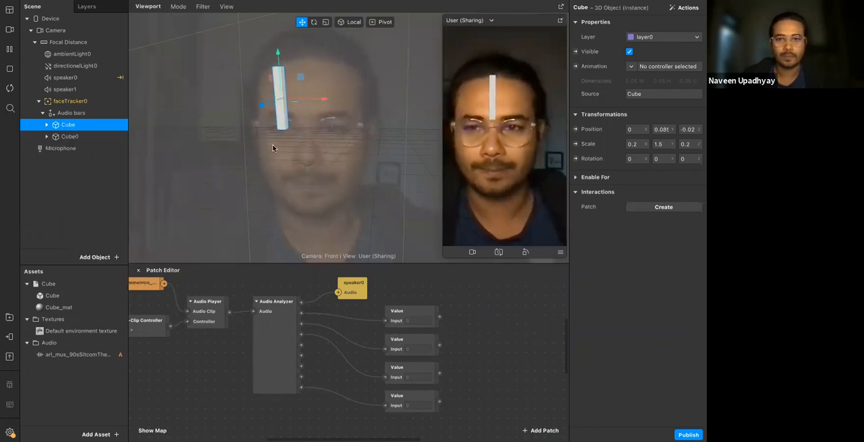
{"action": "right_click", "coordinate": [78, 141]}
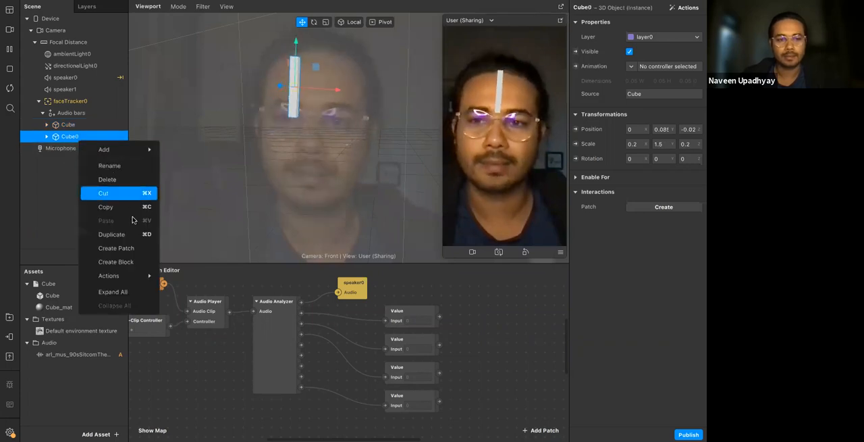
{"action": "left_click", "coordinate": [122, 233]}
{"action": "left_click", "coordinate": [81, 150]}
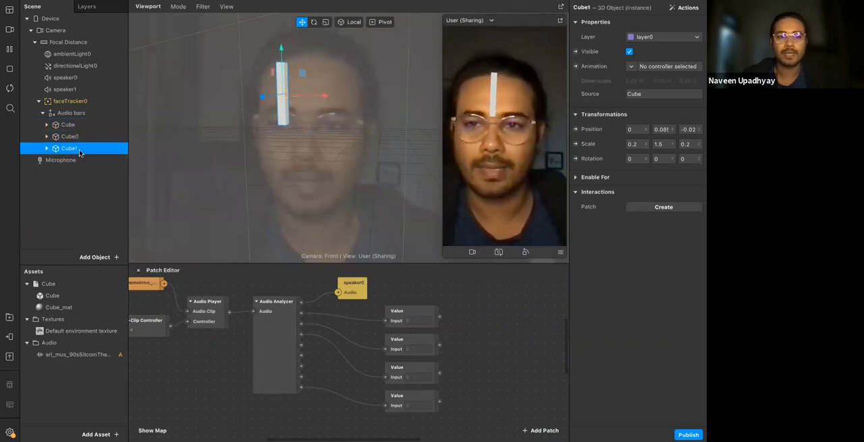
{"action": "right_click", "coordinate": [81, 149]}
{"action": "left_click", "coordinate": [120, 245]}
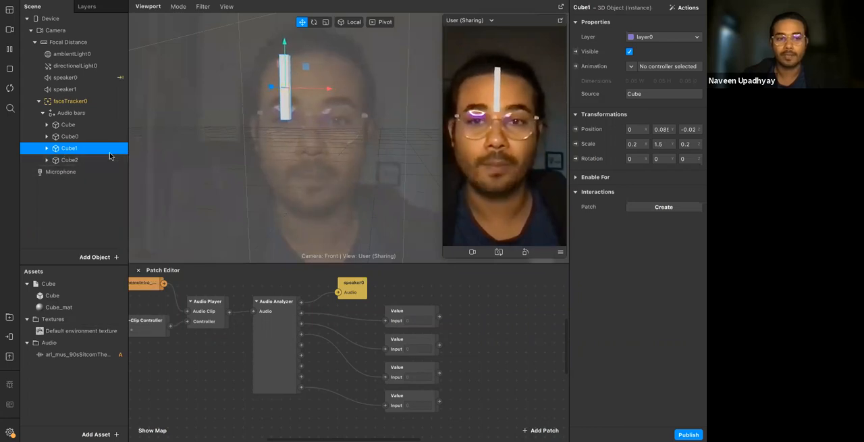
Try shifting Cube2 sideways with X positions of 0.01 and 0.02, and return it to 0
{"action": "left_click", "coordinate": [85, 161]}
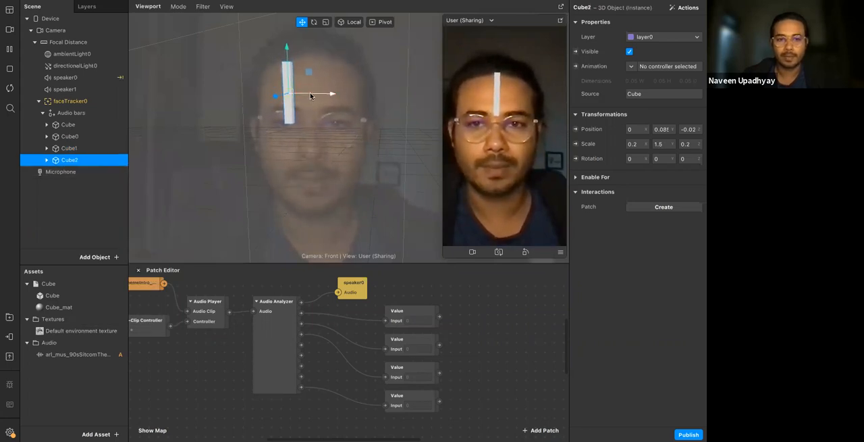
{"action": "left_click", "coordinate": [636, 129]}
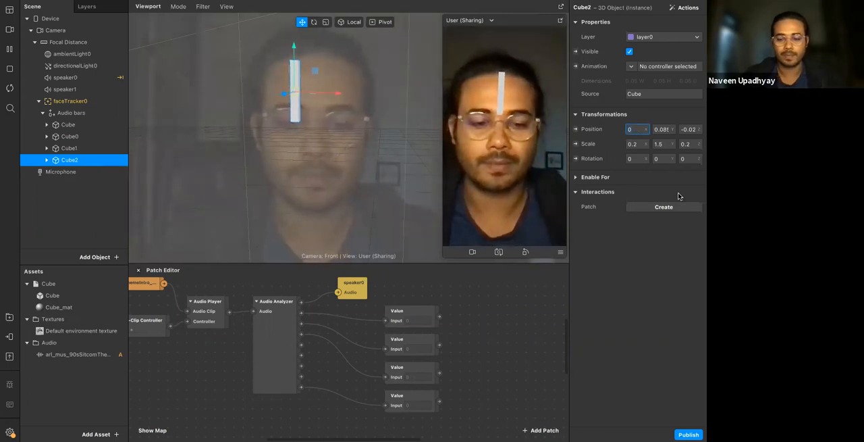
{"action": "type", "text": ".01"}
{"action": "key", "text": "Return"}
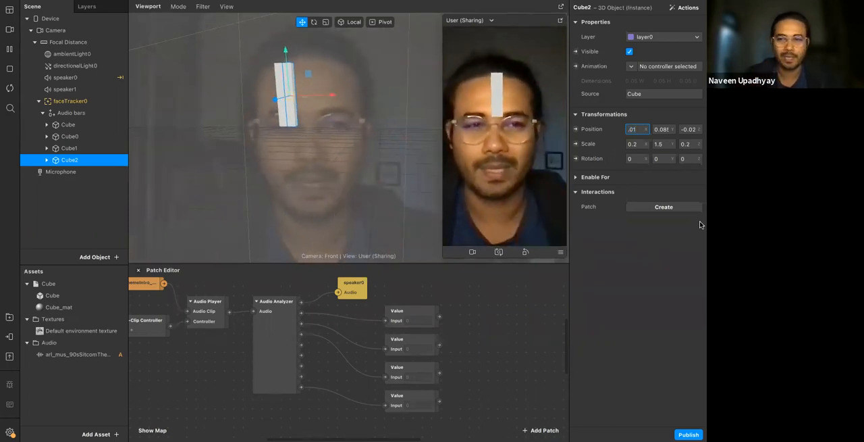
{"action": "key", "text": "Return"}
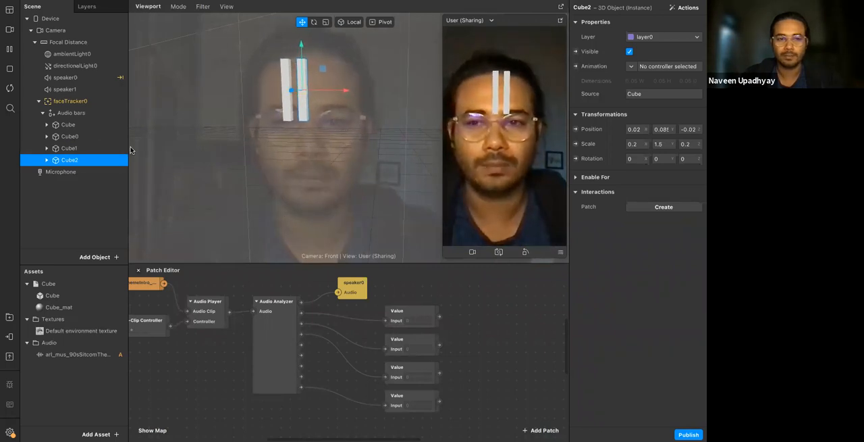
{"action": "left_click", "coordinate": [641, 129]}
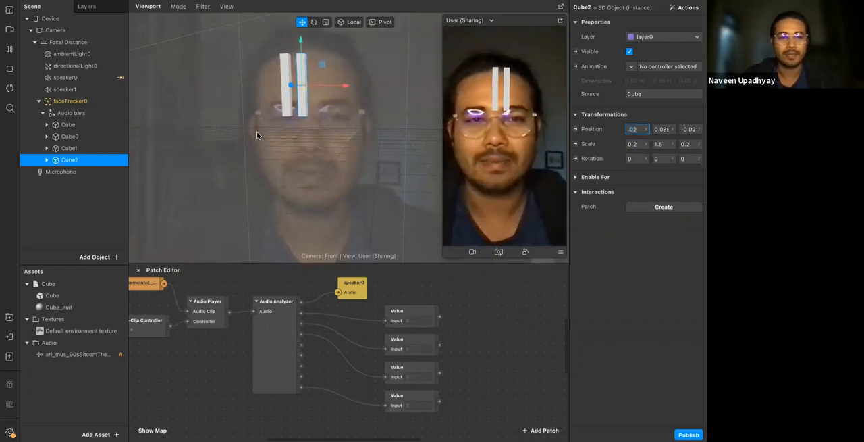
{"action": "left_click", "coordinate": [112, 125]}
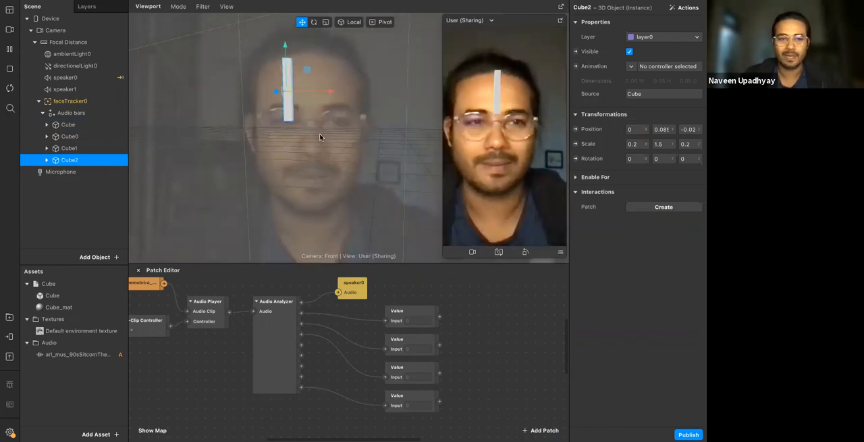
Try X positions of 0.02 and 0.015 for the Cube0 bar and settle on 0.012
{"action": "left_click", "coordinate": [86, 128]}
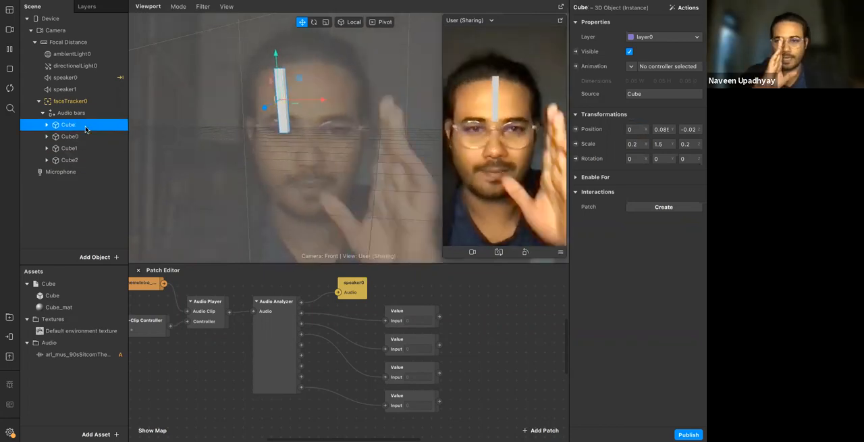
{"action": "left_click", "coordinate": [85, 136]}
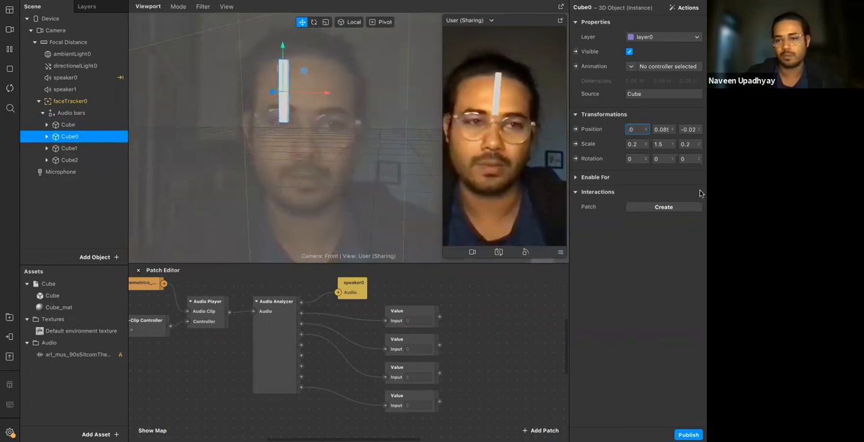
{"action": "key", "text": "Return"}
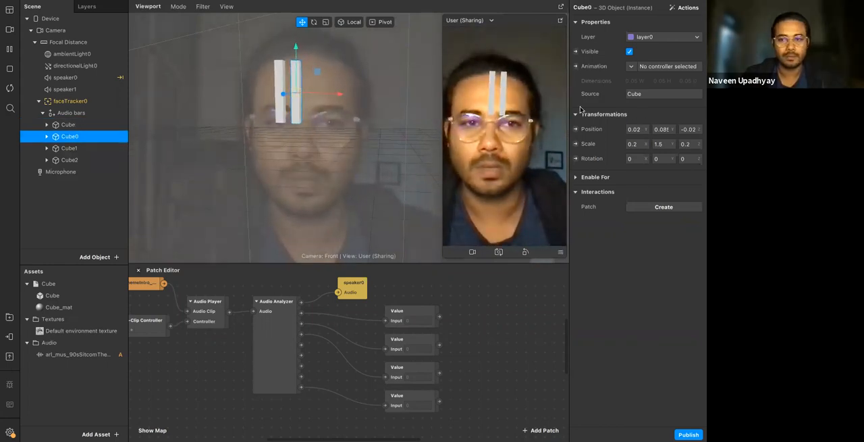
{"action": "type", "text": ".015"}
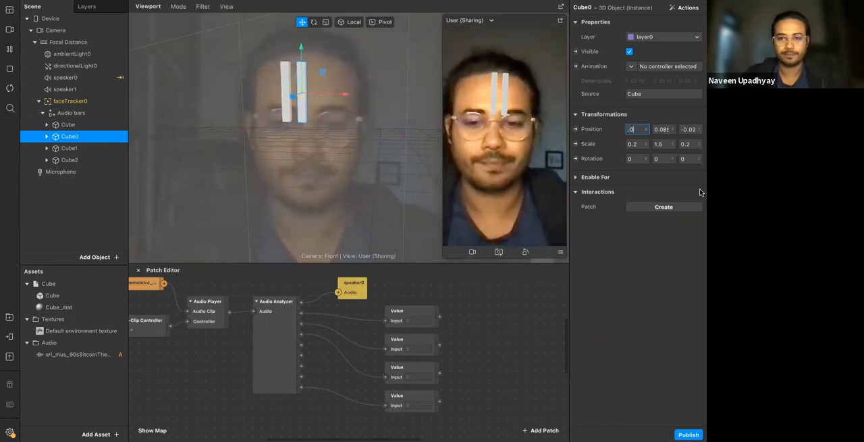
{"action": "key", "text": "Return"}
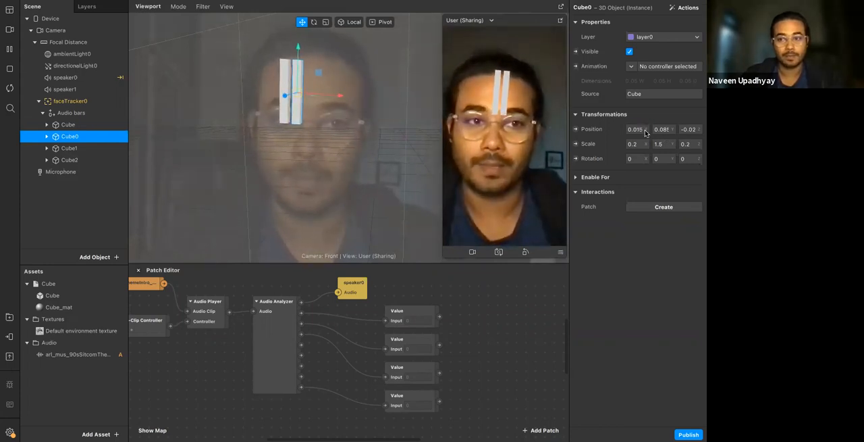
{"action": "type", "text": ".01"}
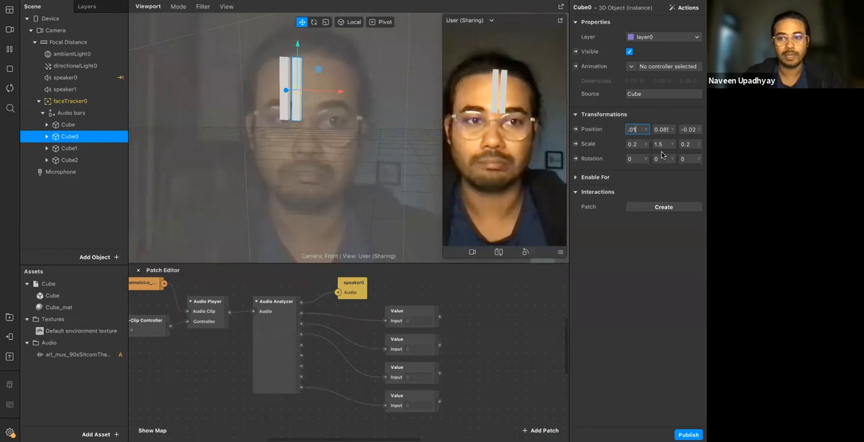
{"action": "type", "text": "2"}
{"action": "key", "text": "Return"}
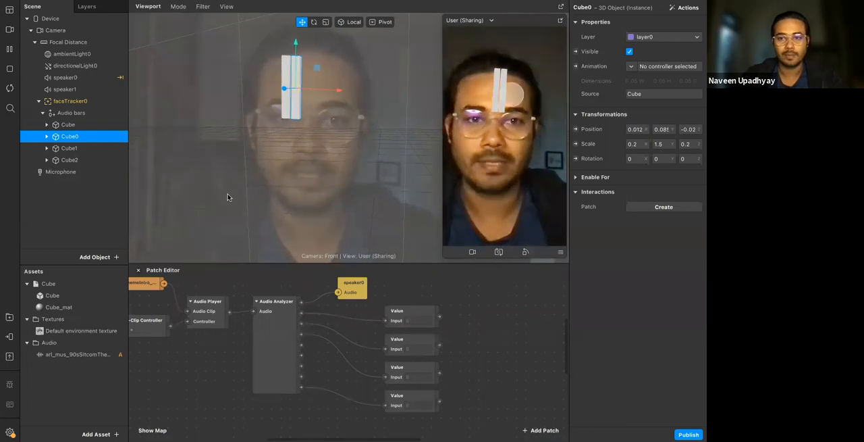
Set the X position of Cube1 to 0.024 and of Cube2 to 0.036 to space the bars evenly
{"action": "left_click", "coordinate": [70, 148]}
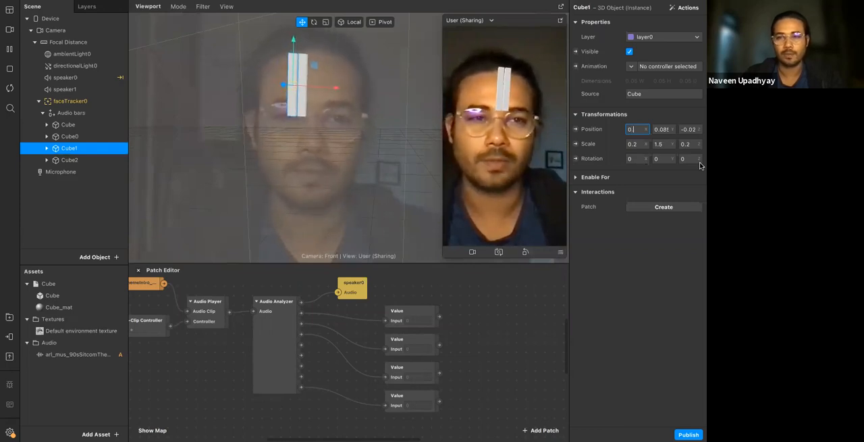
{"action": "type", "text": "0.024"}
{"action": "key", "text": "Return"}
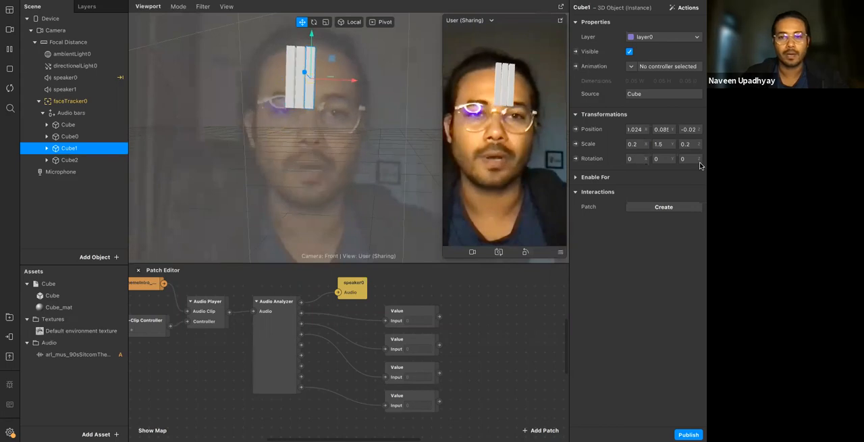
{"action": "left_click", "coordinate": [74, 161]}
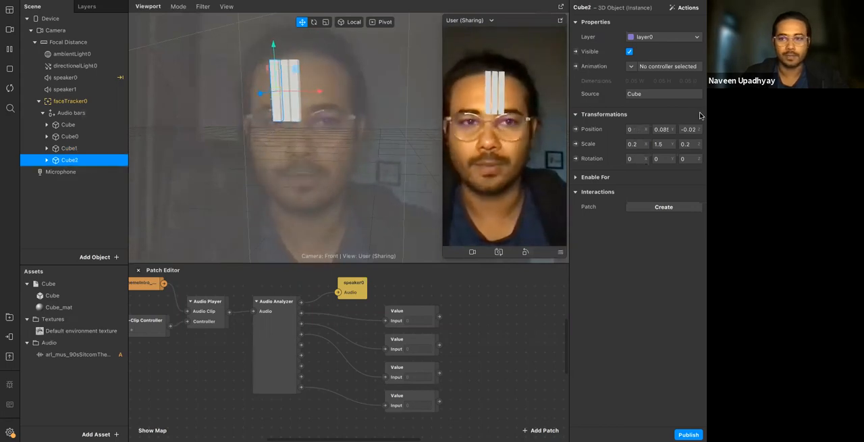
{"action": "key", "text": "BackSpace"}
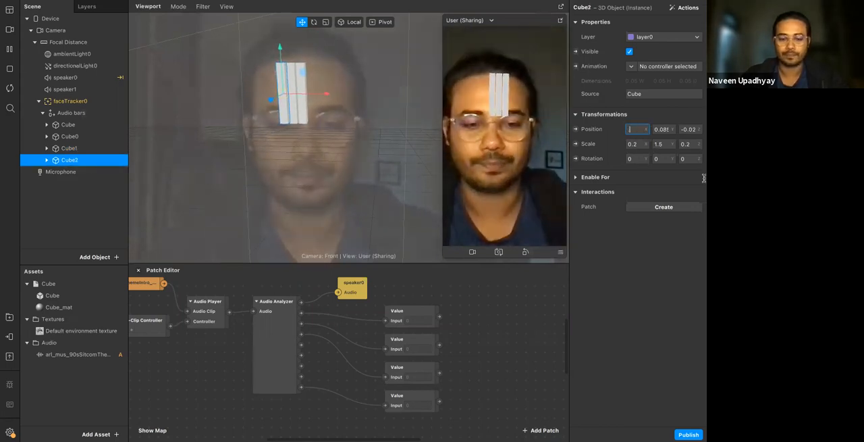
{"action": "key", "text": "Return"}
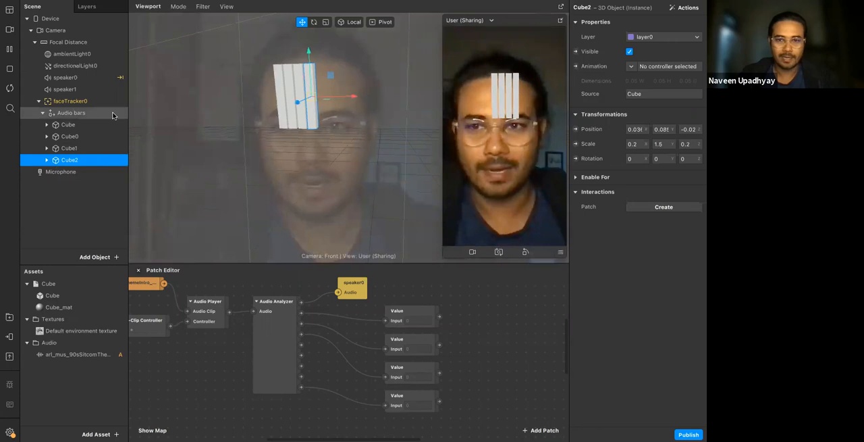
Move the whole Audio bars null object to X position -0.02 and Y position 0.02
{"action": "left_click", "coordinate": [41, 115]}
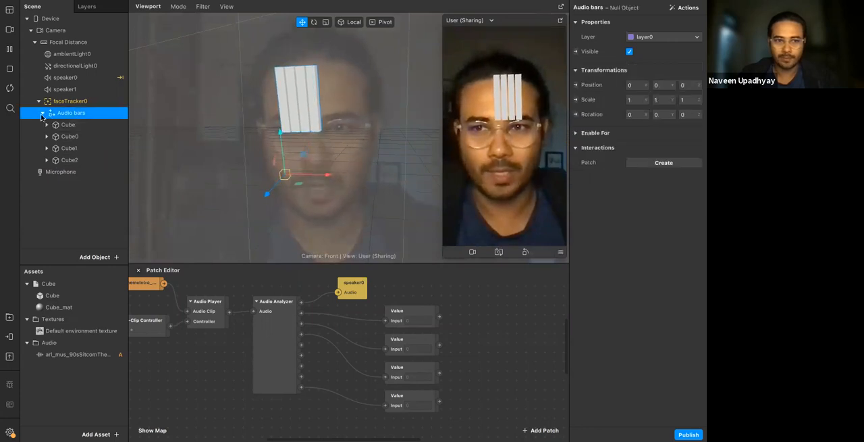
{"action": "left_click", "coordinate": [42, 115]}
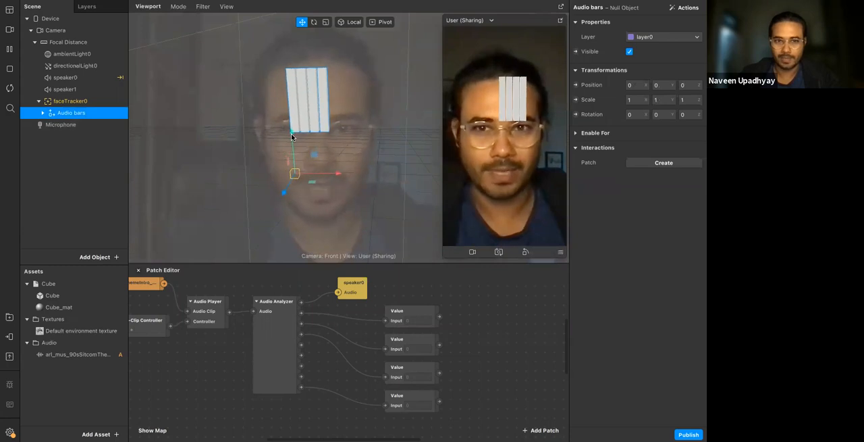
{"action": "left_click_drag", "start_coordinate": [291, 132], "coordinate": [292, 133]}
{"action": "key", "text": "super+z"}
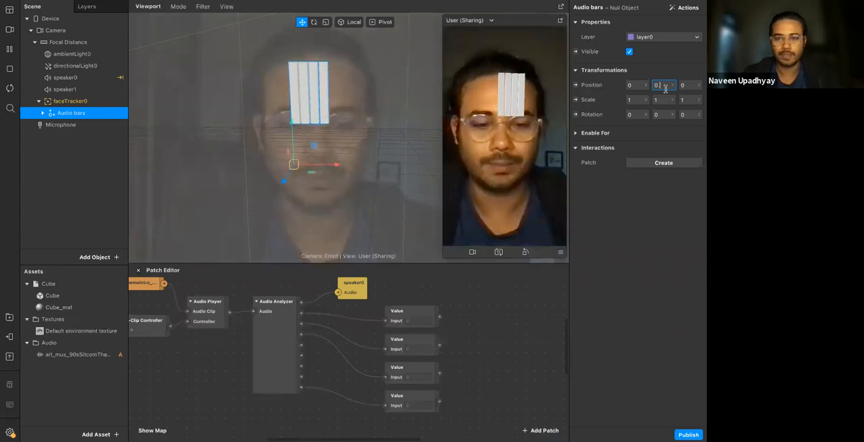
{"action": "type", "text": ".02"}
{"action": "key", "text": "Return"}
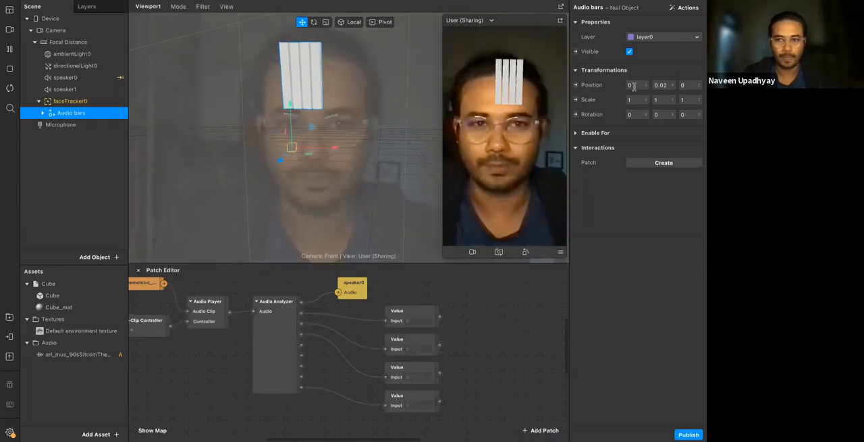
{"action": "type", "text": "-0."}
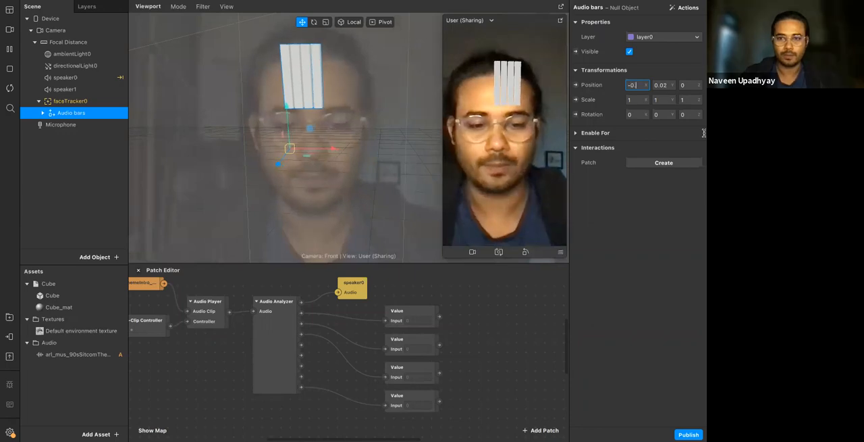
{"action": "type", "text": "012"}
{"action": "key", "text": "Return"}
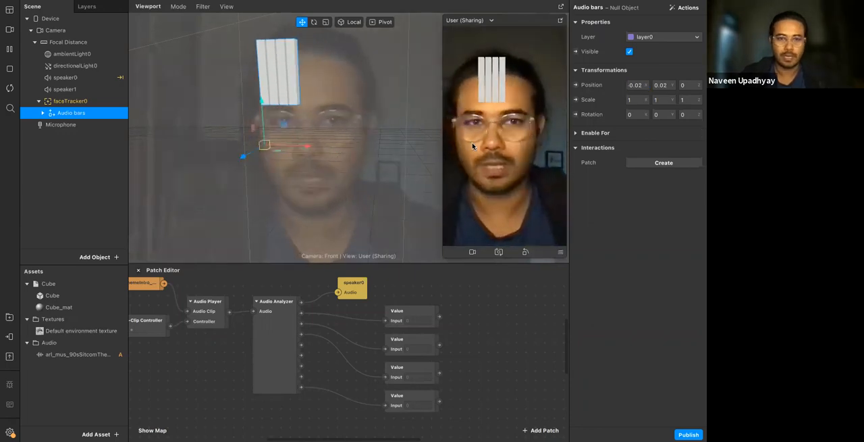
Try scaling the first Cube bar to 0.8 in Y and 1.5 in X, and undo both scale changes
{"action": "left_click", "coordinate": [43, 113]}
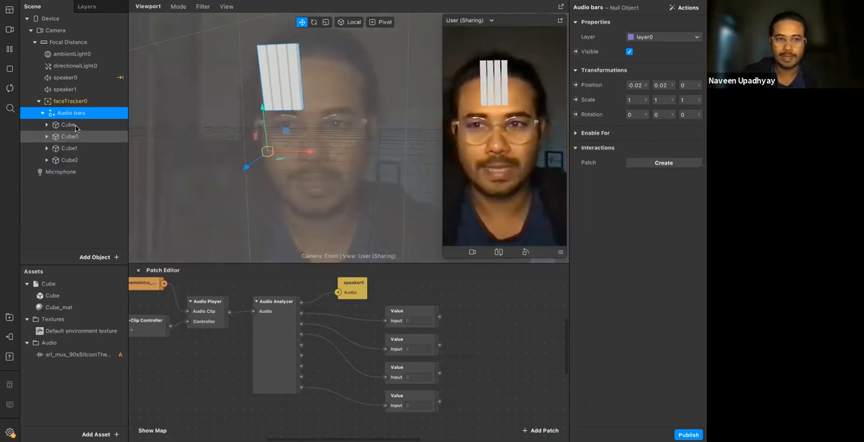
{"action": "left_click", "coordinate": [68, 125]}
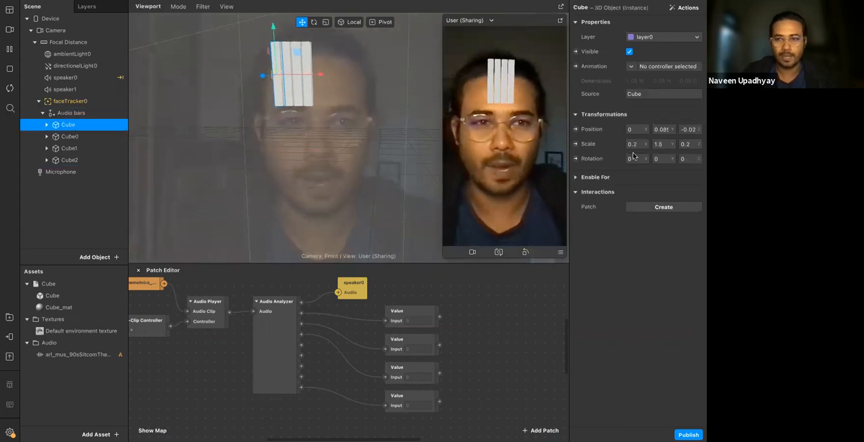
{"action": "left_click", "coordinate": [659, 144]}
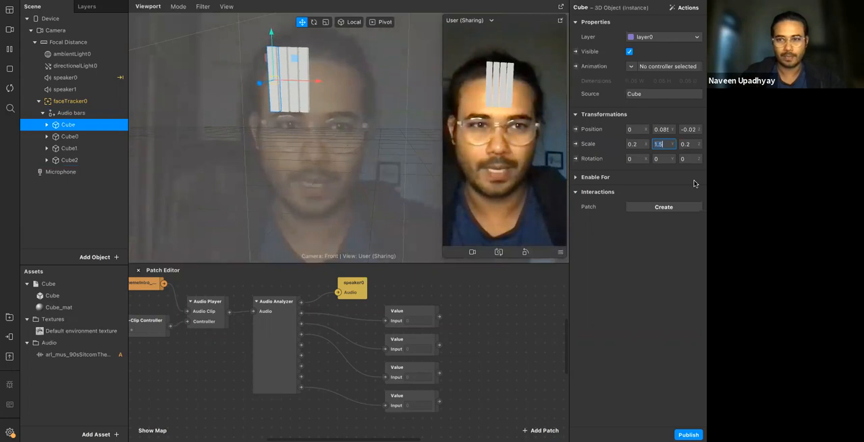
{"action": "key", "text": "BackSpace"}
{"action": "type", "text": "0.8"}
{"action": "key", "text": "Return"}
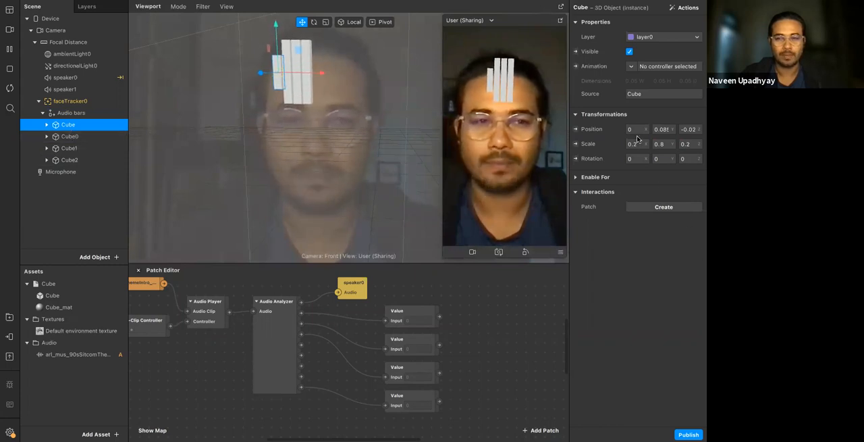
{"action": "type", "text": "1.5"}
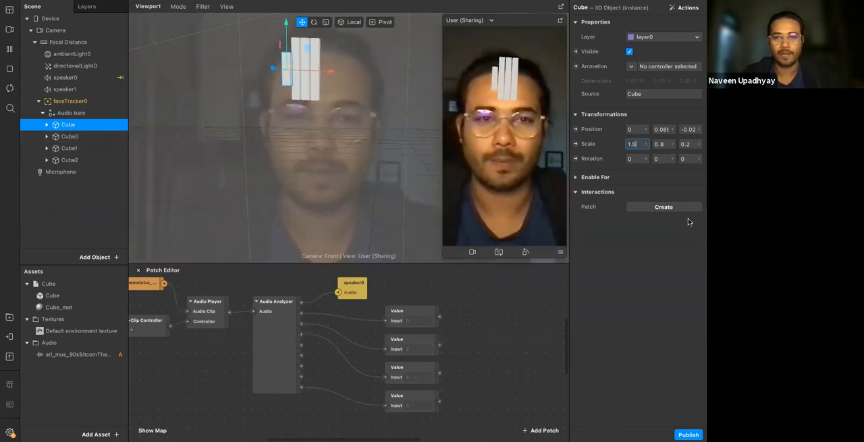
{"action": "key", "text": "Return"}
{"action": "key", "text": "ctrl+z"}
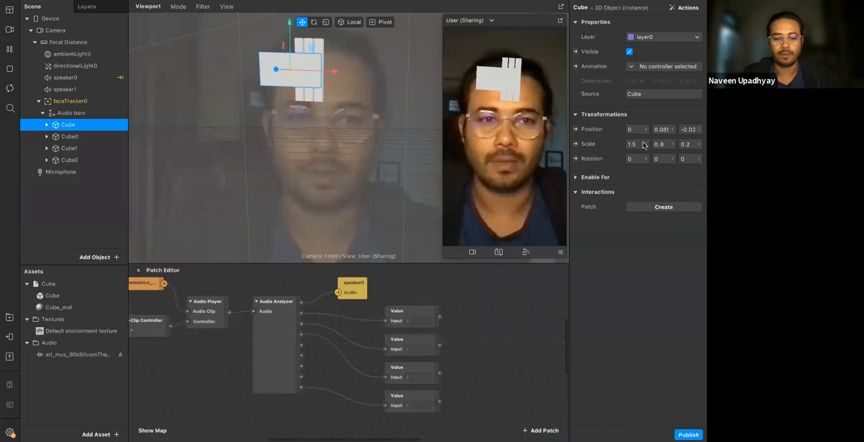
{"action": "key", "text": "ctrl+z"}
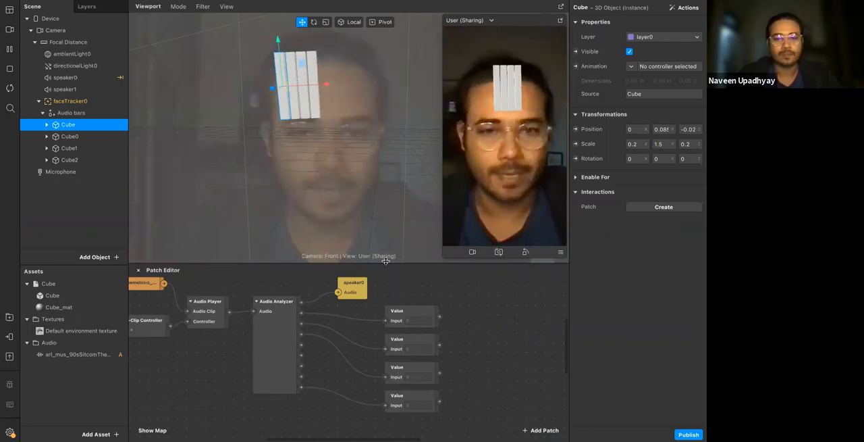
Enlarge the patch editor to show the Audio Analyzer's band outputs with free space beside the Value patches
{"action": "left_click_drag", "start_coordinate": [405, 264], "coordinate": [395, 164]}
{"action": "scroll", "coordinate": [328, 199], "scroll_direction": "right", "scroll_amount": 4}
{"action": "left_click", "coordinate": [199, 226]}
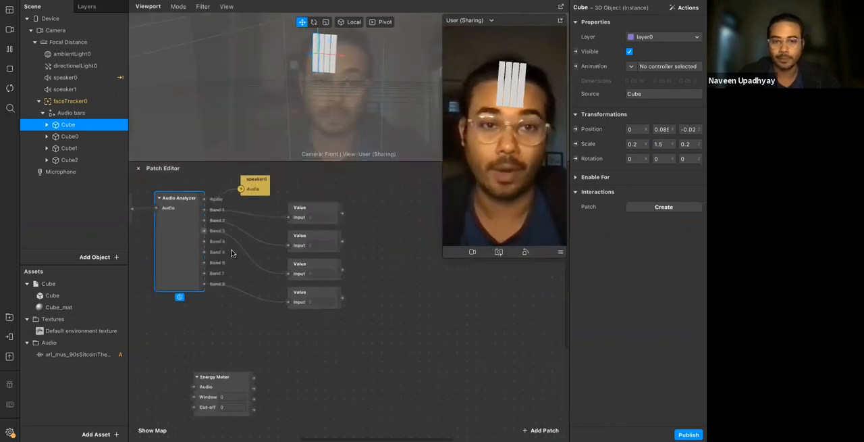
{"action": "left_click", "coordinate": [415, 245]}
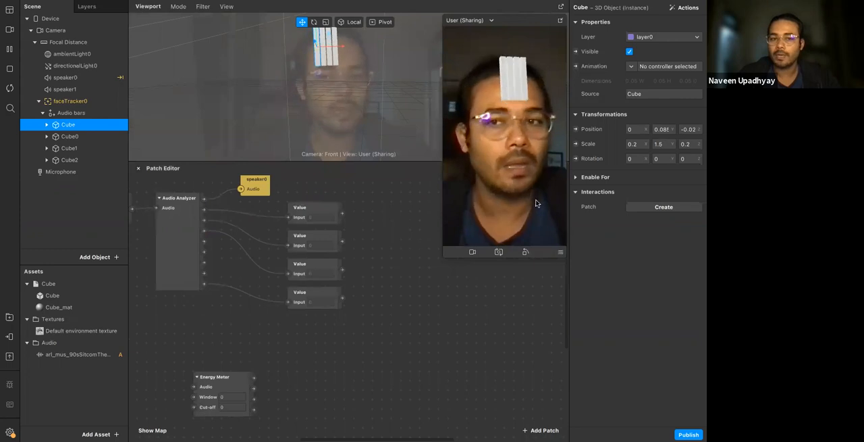
{"action": "scroll", "coordinate": [415, 245], "scroll_direction": "right", "scroll_amount": 2}
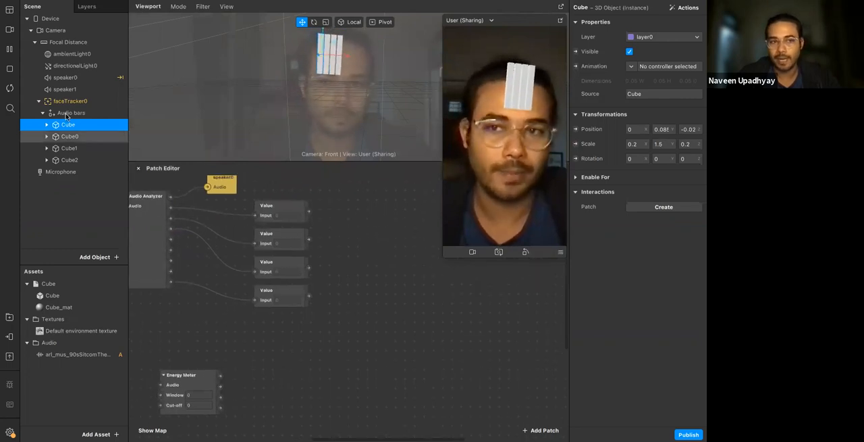
Select Cube, Cube0, Cube1 and Cube2 together and create a 3D Scale patch for each bar
{"action": "left_click", "coordinate": [77, 149], "text": "shift"}
{"action": "left_click", "coordinate": [65, 171], "text": "shift"}
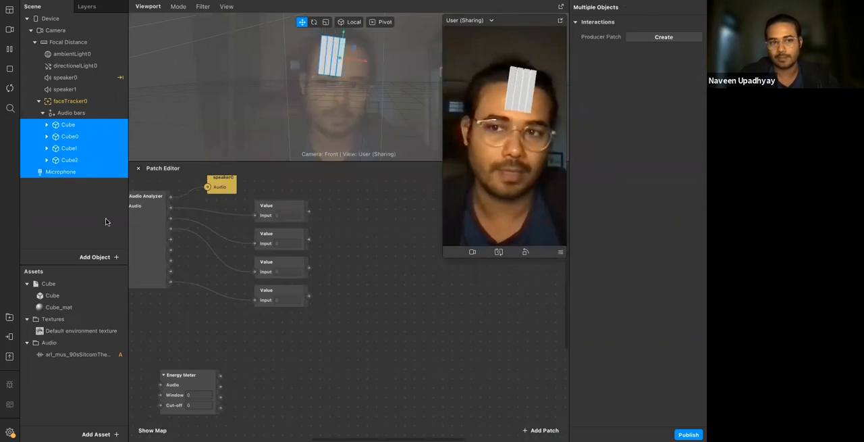
{"action": "left_click", "coordinate": [79, 180]}
{"action": "left_click", "coordinate": [78, 127]}
{"action": "left_click", "coordinate": [78, 139], "text": "shift"}
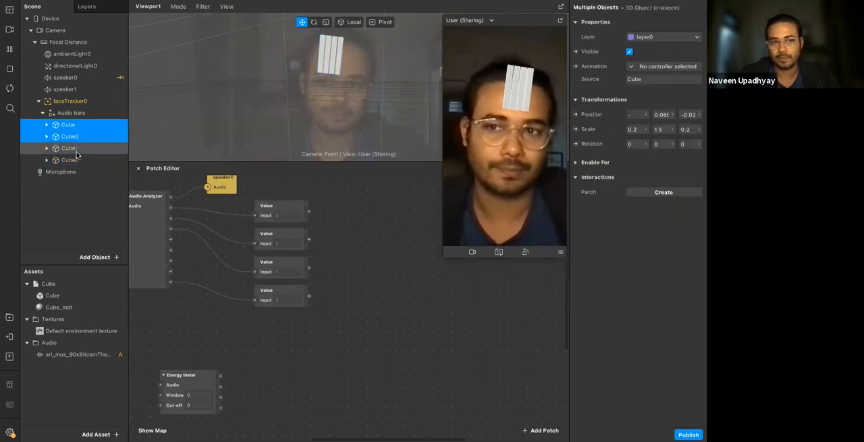
{"action": "left_click", "coordinate": [76, 150], "text": "shift"}
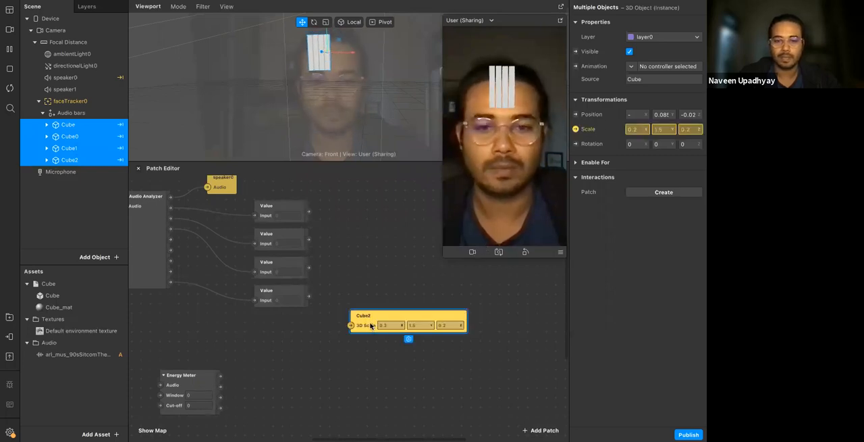
Stack the 3D Scale patches of Cube, Cube0, Cube1 and Cube2 in that order beside the four Value patches
{"action": "left_click_drag", "start_coordinate": [378, 312], "coordinate": [378, 239]}
{"action": "left_click_drag", "start_coordinate": [367, 329], "coordinate": [374, 262]}
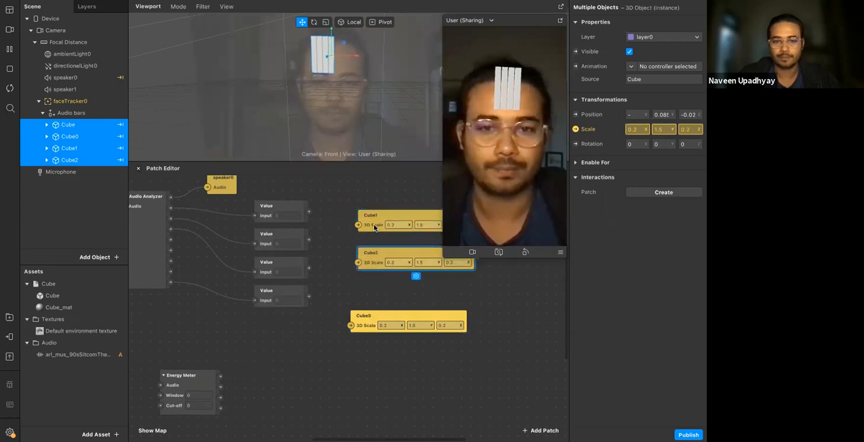
{"action": "left_click_drag", "start_coordinate": [375, 227], "coordinate": [374, 241]}
{"action": "left_click_drag", "start_coordinate": [371, 320], "coordinate": [375, 193]}
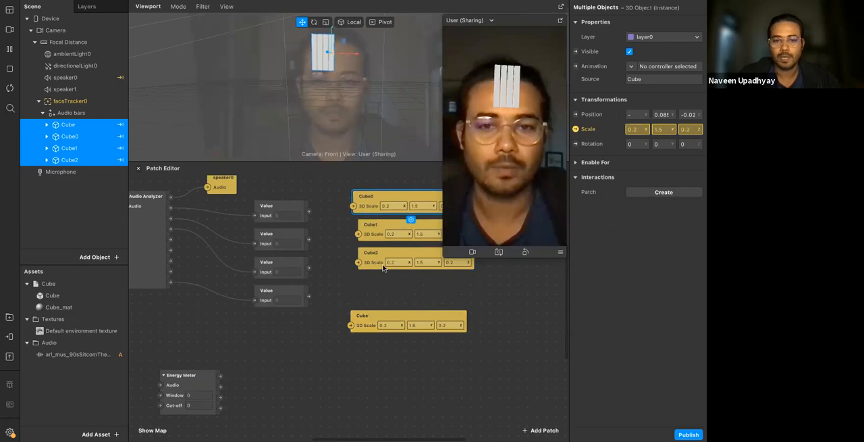
{"action": "left_click_drag", "start_coordinate": [368, 314], "coordinate": [375, 170]}
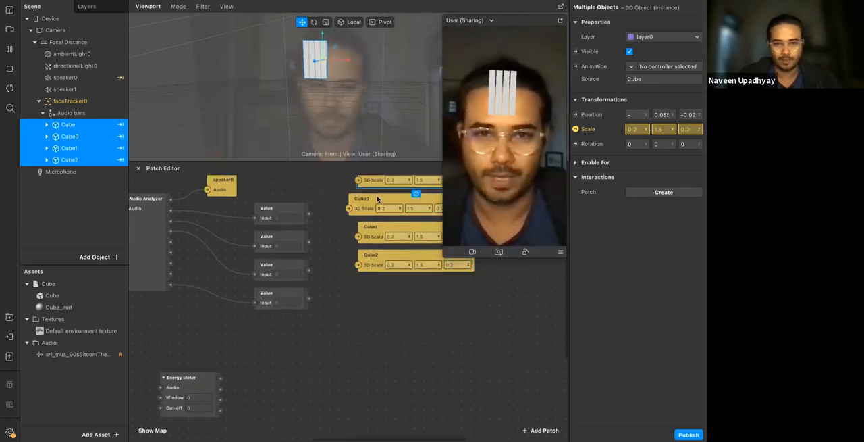
{"action": "scroll", "coordinate": [348, 234], "scroll_direction": "up", "scroll_amount": 1}
{"action": "left_click_drag", "start_coordinate": [341, 226], "coordinate": [374, 325]}
{"action": "left_click", "coordinate": [359, 256]}
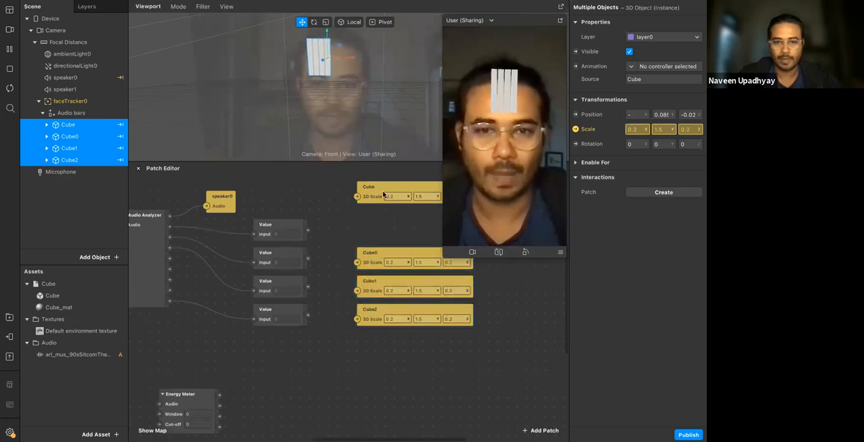
{"action": "left_click_drag", "start_coordinate": [386, 193], "coordinate": [386, 221]}
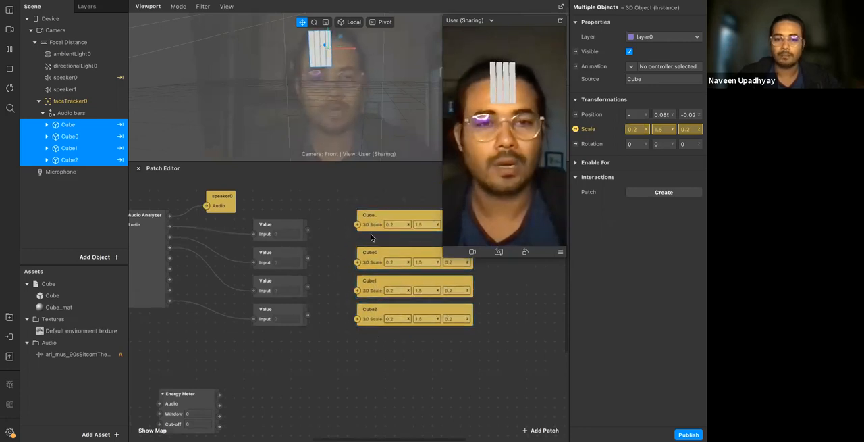
Move the four cube 3D Scale patches together farther from the Value patches to free space between the two columns
{"action": "scroll", "coordinate": [371, 237], "scroll_direction": "down", "scroll_amount": 1}
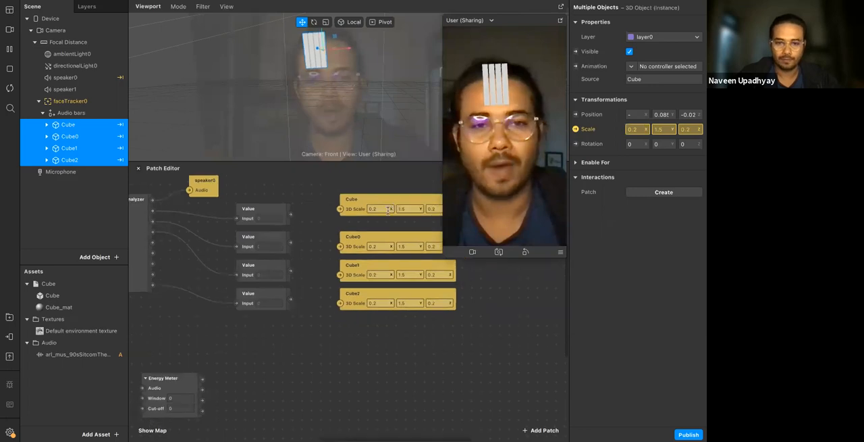
{"action": "scroll", "coordinate": [391, 208], "scroll_direction": "right", "scroll_amount": 2}
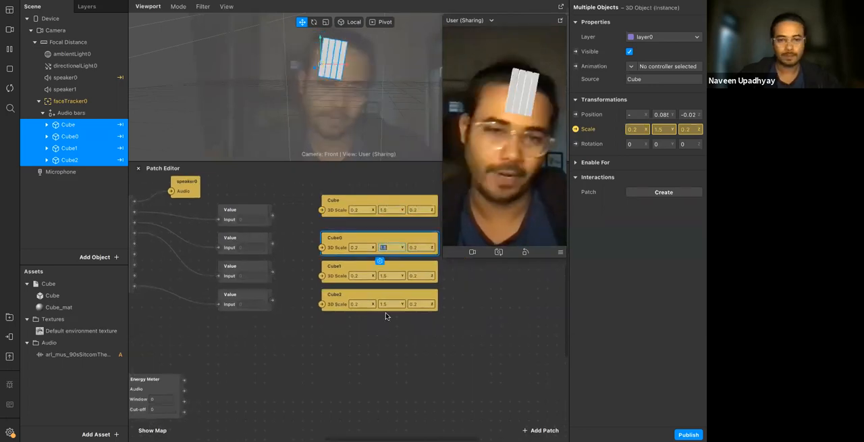
{"action": "left_click", "coordinate": [339, 227]}
{"action": "scroll", "coordinate": [340, 228], "scroll_direction": "right", "scroll_amount": 2}
{"action": "scroll", "coordinate": [325, 187], "scroll_direction": "right", "scroll_amount": 1}
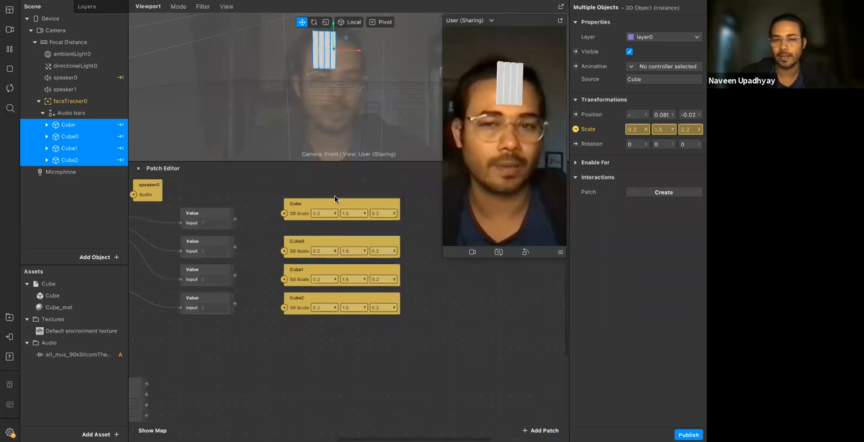
{"action": "left_click_drag", "start_coordinate": [343, 282], "coordinate": [367, 308]}
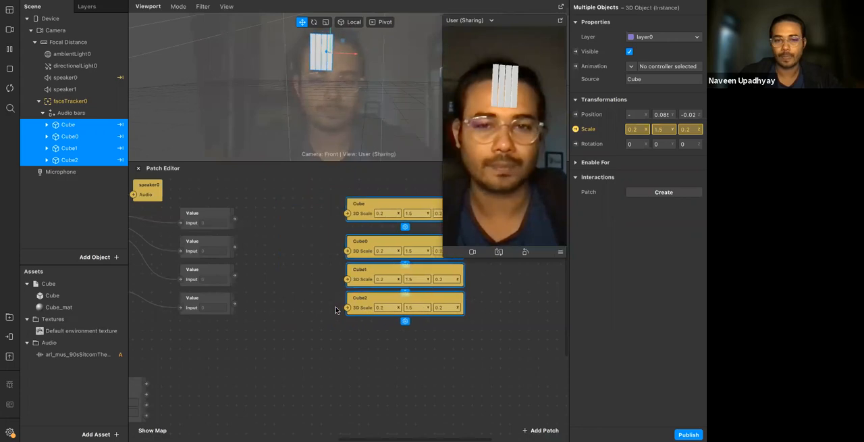
{"action": "left_click", "coordinate": [280, 299]}
Add a Pack patch and place it between the first Value patch and the Cube scale patch
{"action": "scroll", "coordinate": [229, 222], "scroll_direction": "up", "scroll_amount": 1}
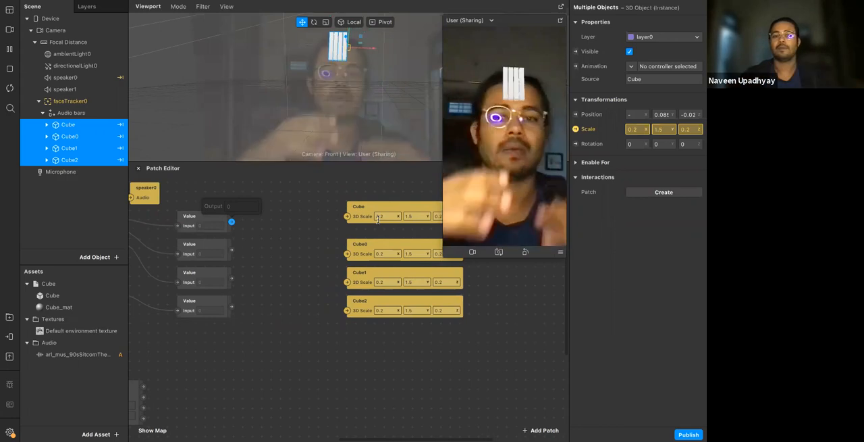
{"action": "double_click", "coordinate": [274, 216]}
{"action": "type", "text": "pakc"}
{"action": "key", "text": "BackSpace"}
{"action": "key", "text": "BackSpace"}
{"action": "key", "text": "BackSpace"}
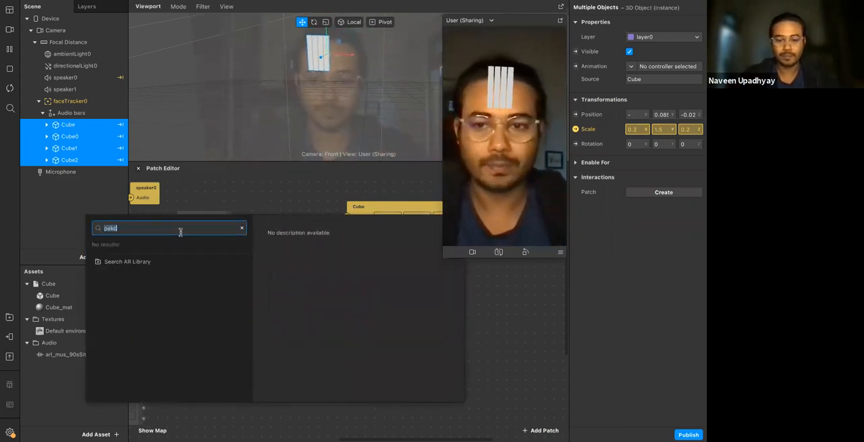
{"action": "type", "text": "ack"}
{"action": "key", "text": "Return"}
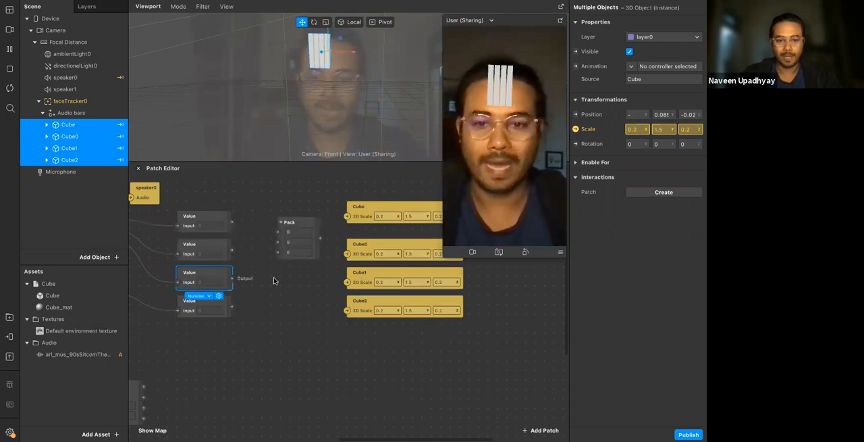
{"action": "left_click_drag", "start_coordinate": [306, 222], "coordinate": [301, 189]}
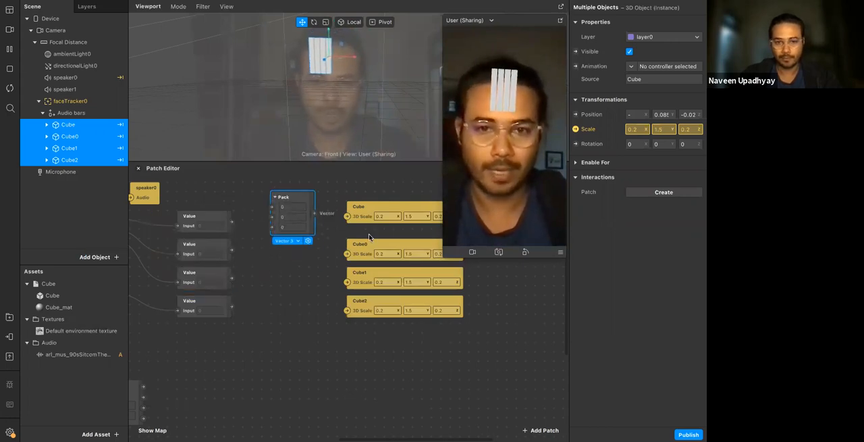
Set the first value of the Pack patch to 0.2
{"action": "scroll", "coordinate": [383, 225], "scroll_direction": "right", "scroll_amount": 2}
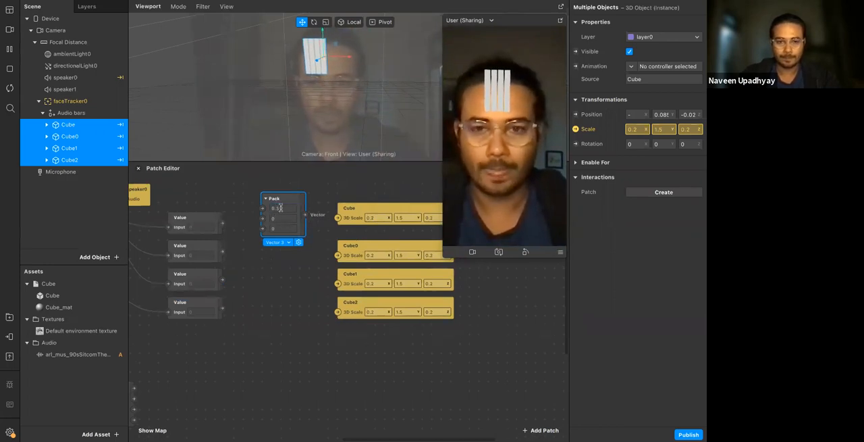
{"action": "left_click", "coordinate": [307, 268]}
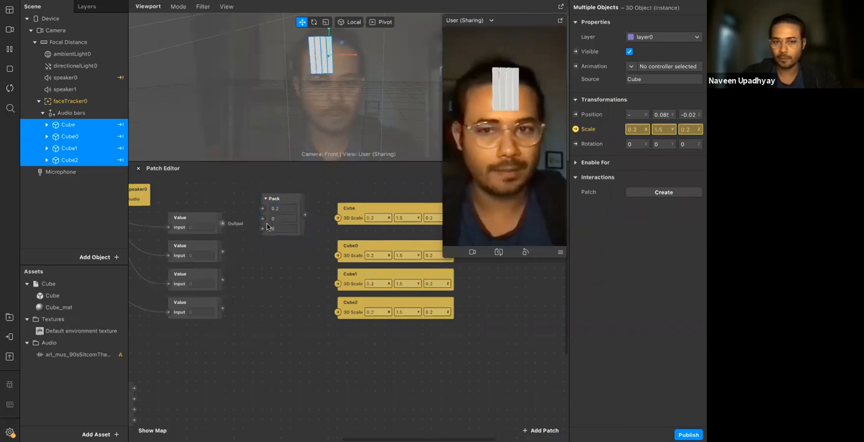
{"action": "scroll", "coordinate": [296, 231], "scroll_direction": "up", "scroll_amount": 2}
{"action": "scroll", "coordinate": [296, 231], "scroll_direction": "left", "scroll_amount": 2}
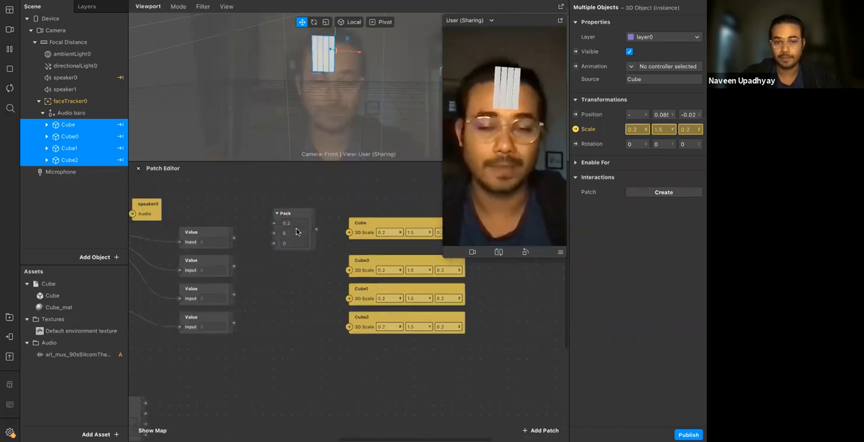
{"action": "scroll", "coordinate": [304, 243], "scroll_direction": "down", "scroll_amount": 2}
{"action": "scroll", "coordinate": [305, 243], "scroll_direction": "right", "scroll_amount": 3}
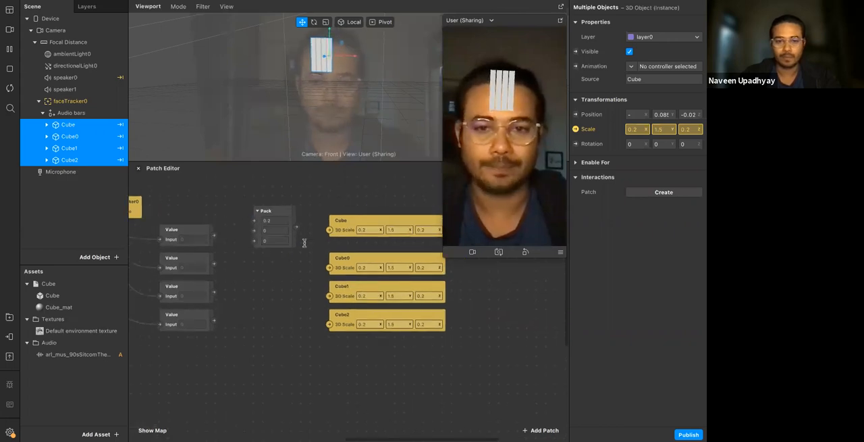
Shift the four cube scale patches farther from the Pack patch and move the preview window off the patch editor
{"action": "left_click_drag", "start_coordinate": [320, 205], "coordinate": [341, 331]}
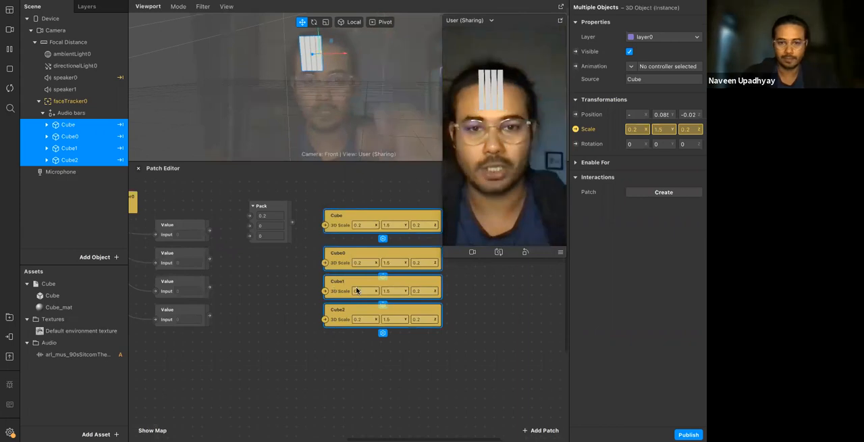
{"action": "left_click_drag", "start_coordinate": [355, 286], "coordinate": [375, 286]}
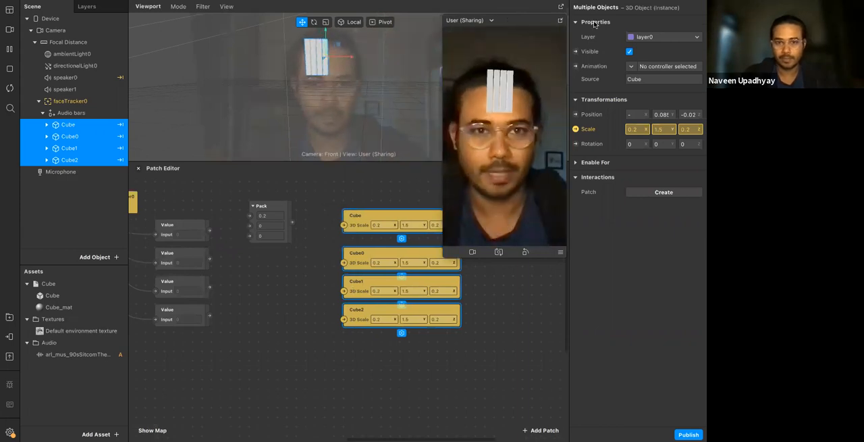
{"action": "left_click_drag", "start_coordinate": [505, 20], "coordinate": [596, 25]}
{"action": "left_click", "coordinate": [415, 227]}
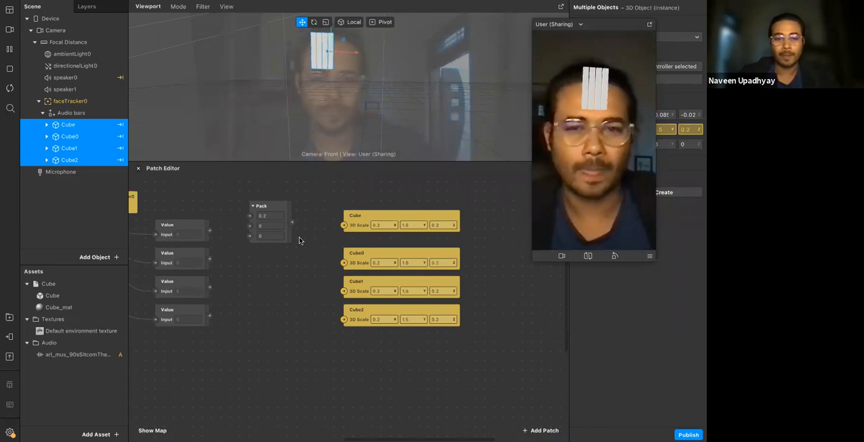
Set the Pack patch's third value to 0.2 and connect the first Value patch to its second input
{"action": "left_click", "coordinate": [277, 236]}
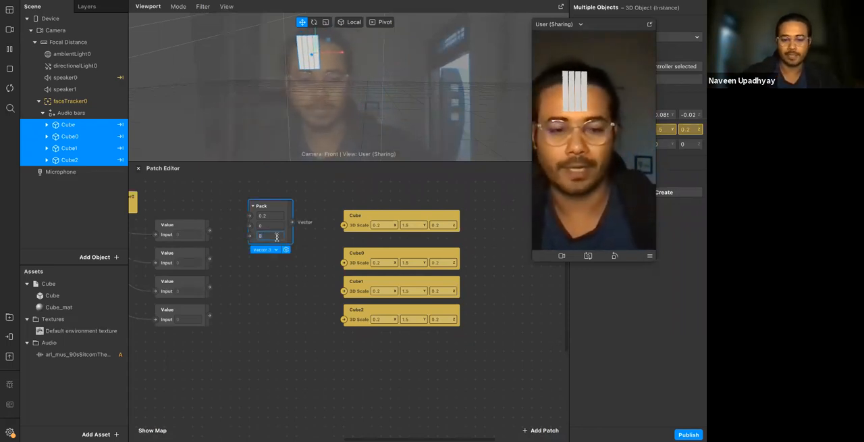
{"action": "left_click", "coordinate": [282, 287]}
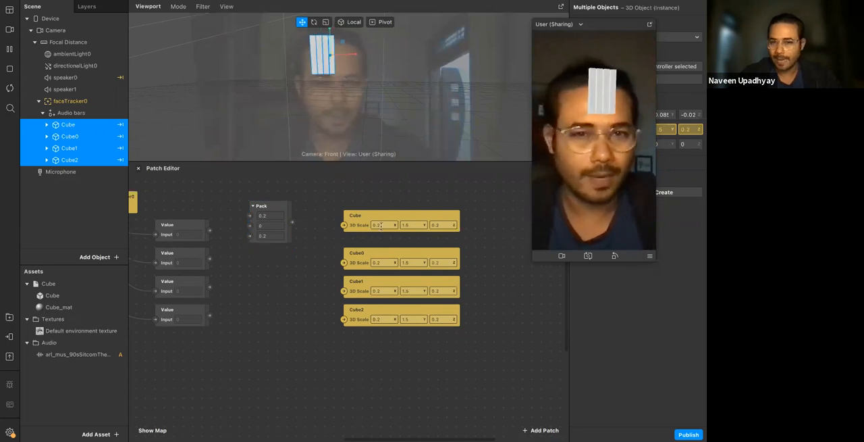
{"action": "left_click", "coordinate": [460, 230]}
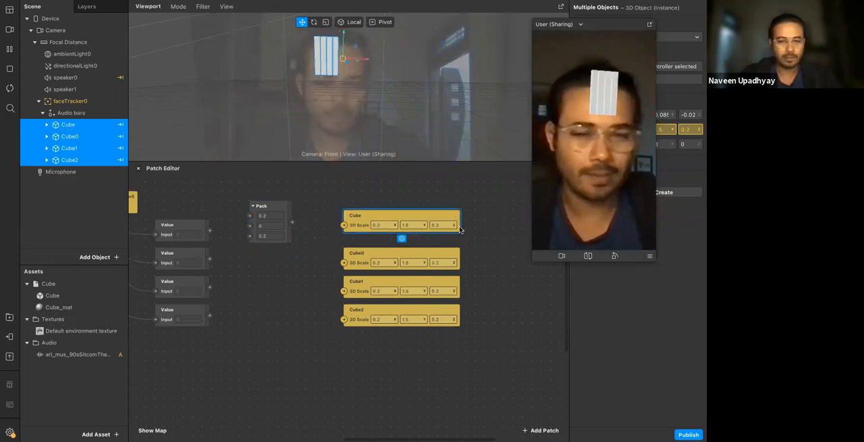
{"action": "left_click_drag", "start_coordinate": [209, 231], "coordinate": [248, 230]}
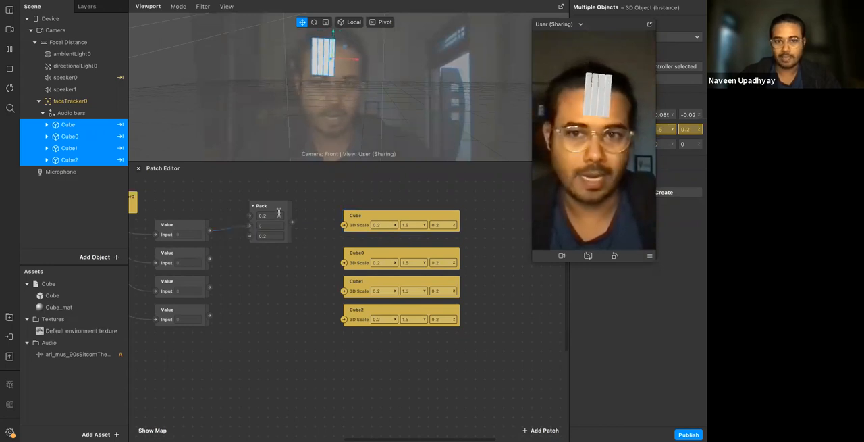
{"action": "left_click", "coordinate": [279, 213]}
{"action": "left_click", "coordinate": [227, 268]}
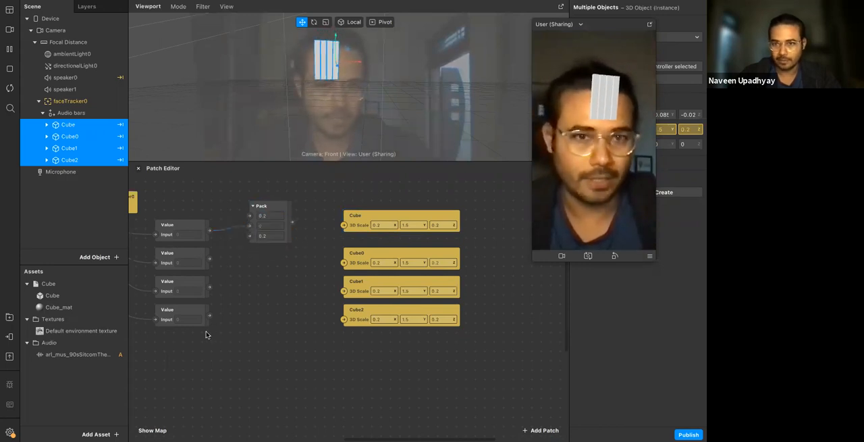
Duplicate the Pack patch, place the copy below the original, and connect the second Value patch to its second input
{"action": "left_click", "coordinate": [273, 206]}
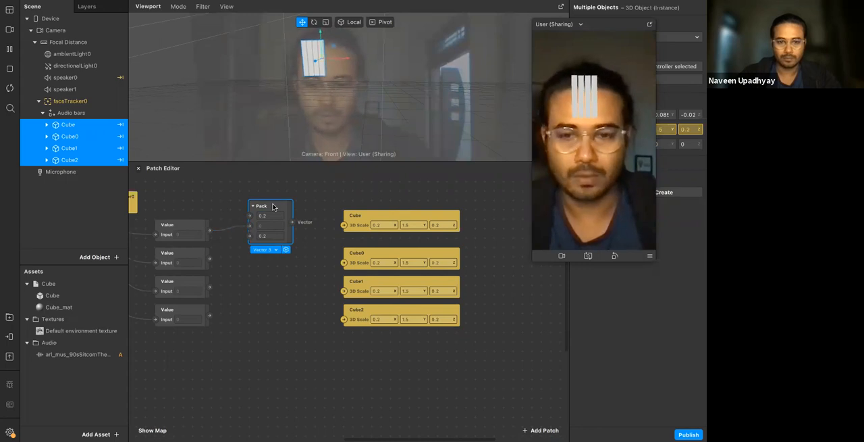
{"action": "key", "text": "super+d"}
{"action": "left_click_drag", "start_coordinate": [280, 225], "coordinate": [261, 252]}
{"action": "left_click_drag", "start_coordinate": [209, 259], "coordinate": [249, 273]}
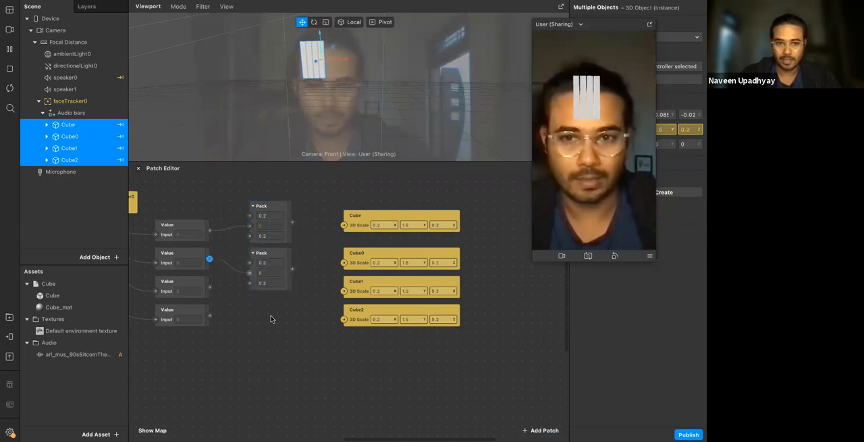
Add two more Pack copies below the others and connect the third and fourth Value patches to their second inputs
{"action": "key", "text": "super+v"}
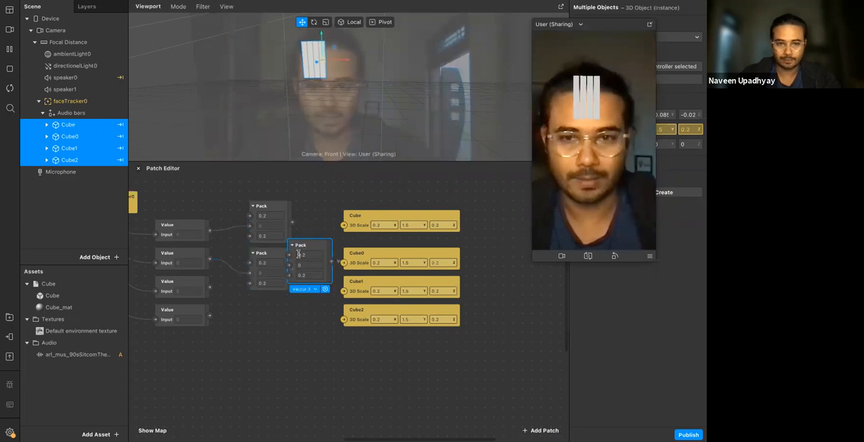
{"action": "left_click_drag", "start_coordinate": [302, 251], "coordinate": [261, 311]}
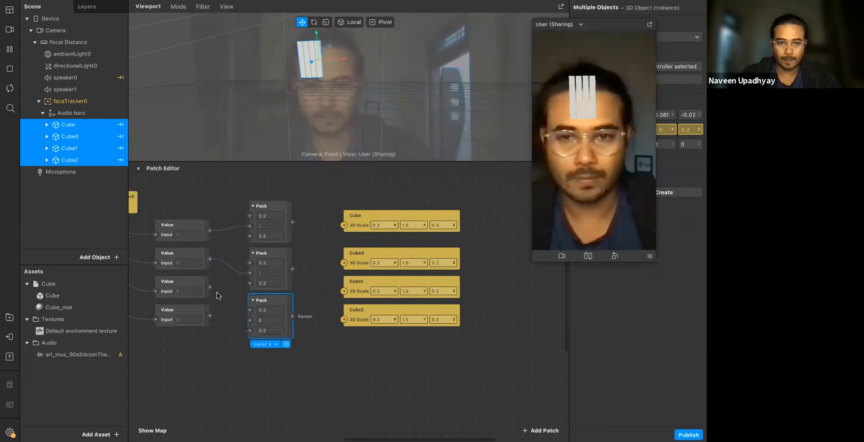
{"action": "left_click_drag", "start_coordinate": [210, 287], "coordinate": [248, 319]}
{"action": "scroll", "coordinate": [248, 319], "scroll_direction": "down", "scroll_amount": 1}
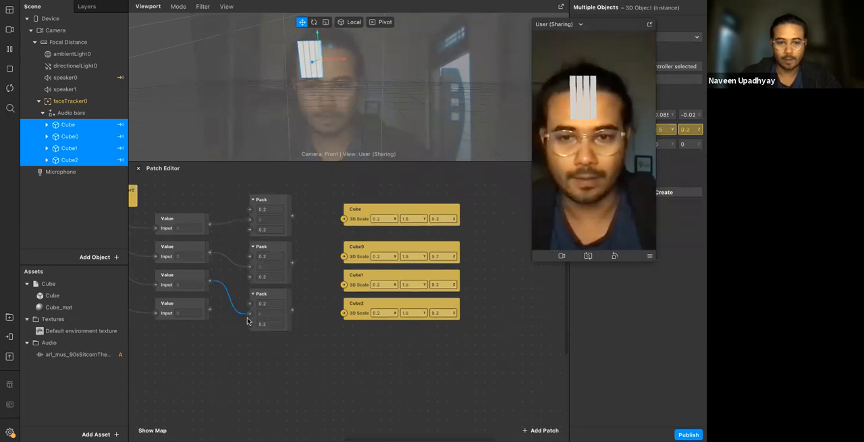
{"action": "key", "text": "super+v"}
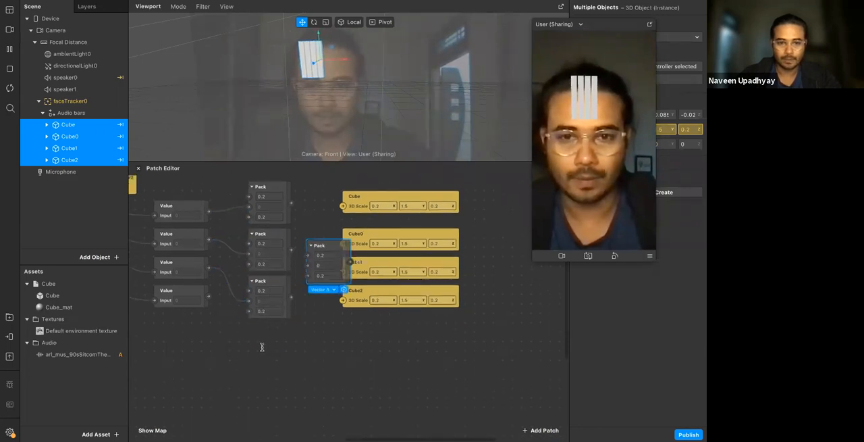
{"action": "left_click_drag", "start_coordinate": [304, 267], "coordinate": [244, 354]}
{"action": "left_click_drag", "start_coordinate": [209, 296], "coordinate": [248, 349]}
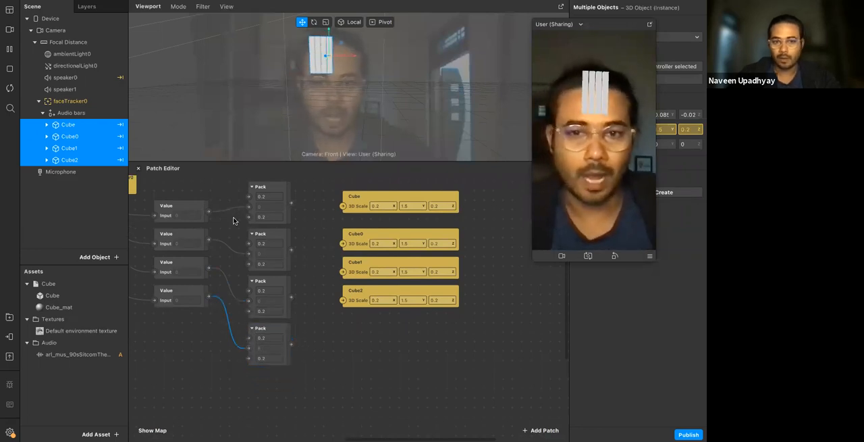
Connect the four Pack outputs in order to the 3D Scale inputs of Cube, Cube0, Cube1 and Cube2
{"action": "left_click", "coordinate": [289, 203]}
{"action": "left_click_drag", "start_coordinate": [290, 203], "coordinate": [343, 205]}
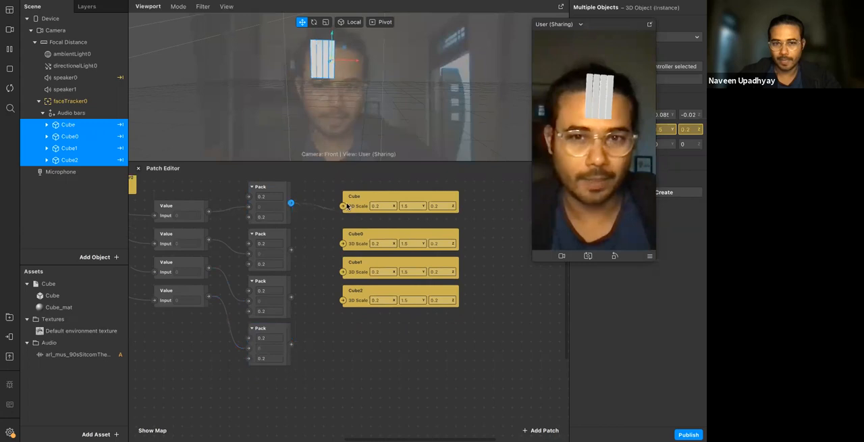
{"action": "left_click_drag", "start_coordinate": [292, 251], "coordinate": [343, 243]}
{"action": "left_click_drag", "start_coordinate": [291, 295], "coordinate": [344, 271]}
{"action": "left_click_drag", "start_coordinate": [291, 344], "coordinate": [343, 299]}
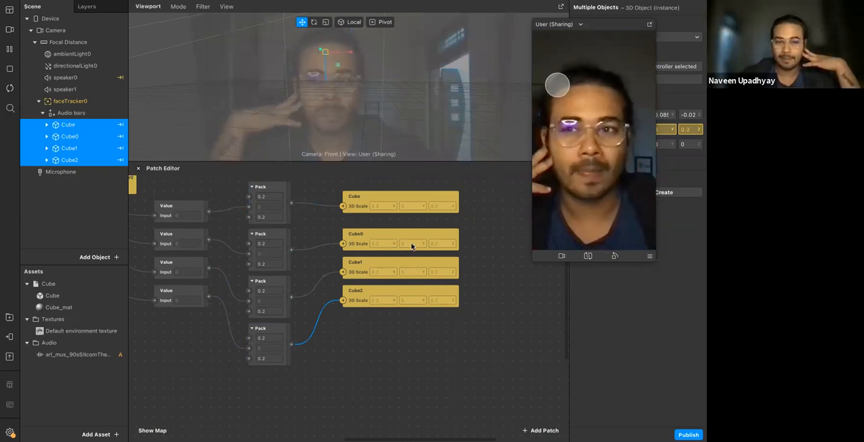
{"action": "scroll", "coordinate": [292, 264], "scroll_direction": "left", "scroll_amount": 2}
{"action": "scroll", "coordinate": [292, 263], "scroll_direction": "left", "scroll_amount": 10}
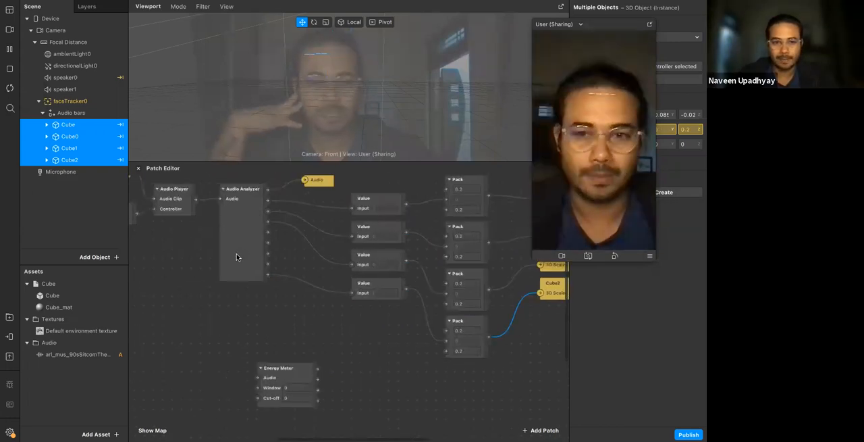
Review the chain from the audio clip to the cube scale patches and enlarge the Patch Editor area
{"action": "scroll", "coordinate": [459, 241], "scroll_direction": "right", "scroll_amount": 2}
{"action": "left_click", "coordinate": [354, 205]}
{"action": "scroll", "coordinate": [393, 245], "scroll_direction": "right", "scroll_amount": 3}
{"action": "scroll", "coordinate": [392, 244], "scroll_direction": "right", "scroll_amount": 10}
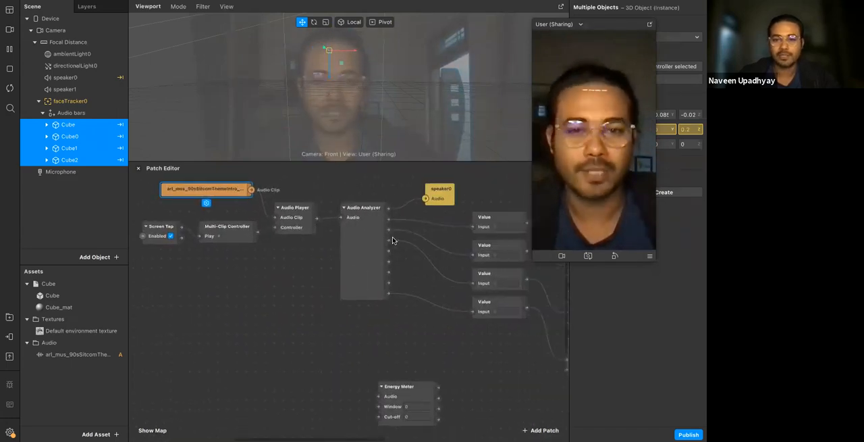
{"action": "scroll", "coordinate": [405, 246], "scroll_direction": "down", "scroll_amount": 2}
{"action": "scroll", "coordinate": [455, 253], "scroll_direction": "right", "scroll_amount": 8}
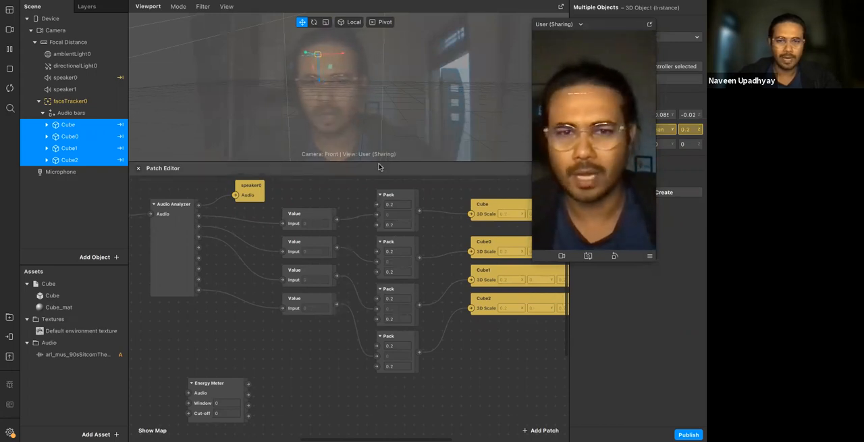
{"action": "left_click_drag", "start_coordinate": [370, 129], "coordinate": [363, 82]}
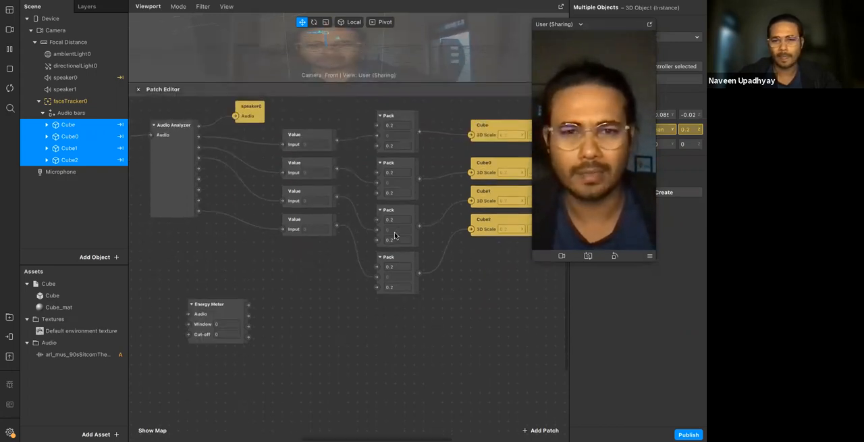
{"action": "scroll", "coordinate": [397, 236], "scroll_direction": "right", "scroll_amount": 2}
{"action": "scroll", "coordinate": [395, 235], "scroll_direction": "right", "scroll_amount": 1}
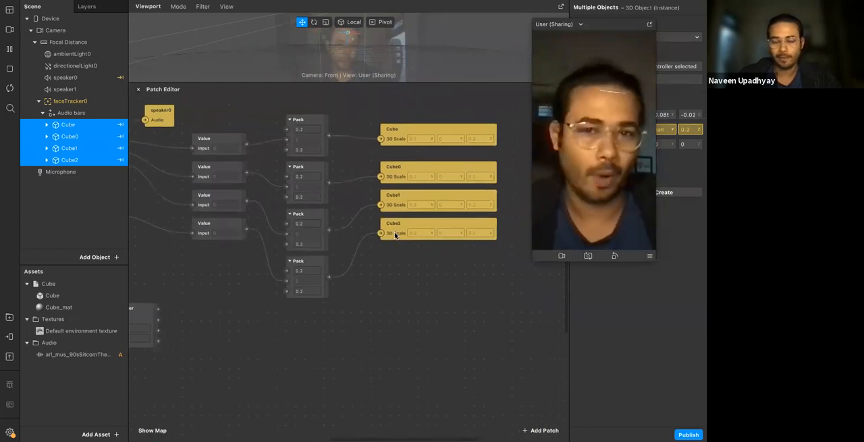
Spread out the graph by moving the cube scale patches and the four Pack patches away from the Value patches
{"action": "scroll", "coordinate": [395, 235], "scroll_direction": "right", "scroll_amount": 2}
{"action": "left_click_drag", "start_coordinate": [372, 123], "coordinate": [385, 292]}
{"action": "left_click_drag", "start_coordinate": [353, 254], "coordinate": [483, 238]}
{"action": "left_click", "coordinate": [272, 128]}
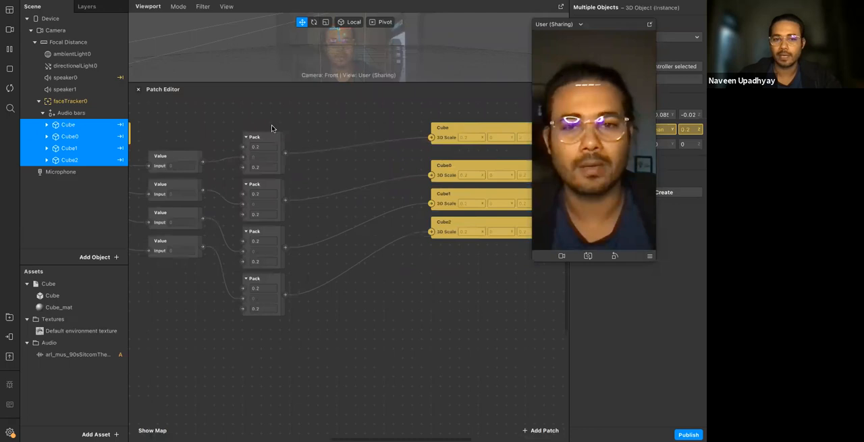
{"action": "left_click_drag", "start_coordinate": [287, 295], "coordinate": [287, 296]}
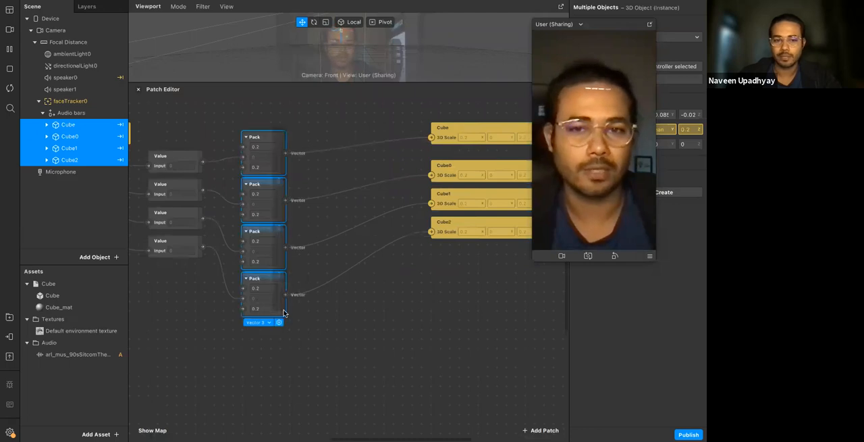
{"action": "left_click", "coordinate": [336, 298]}
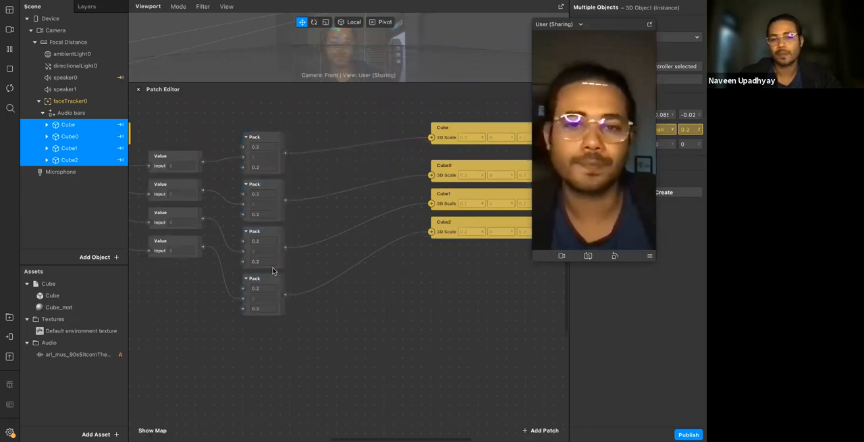
{"action": "left_click", "coordinate": [270, 279]}
{"action": "left_click", "coordinate": [360, 288]}
{"action": "left_click_drag", "start_coordinate": [274, 127], "coordinate": [362, 258]}
{"action": "left_click", "coordinate": [249, 296]}
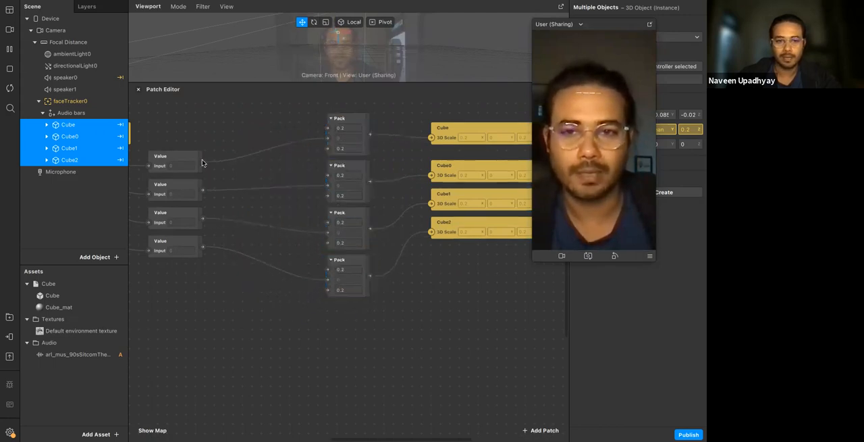
Insert an Add patch from the first Value patch, set its Second Value to 1, and connect it to the first Pack's second input
{"action": "left_click_drag", "start_coordinate": [223, 138], "coordinate": [223, 140]}
{"action": "type", "text": "add"}
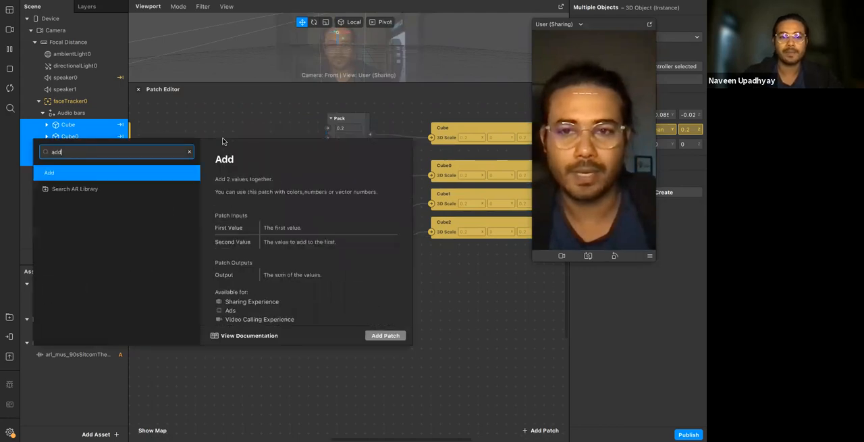
{"action": "key", "text": "Return"}
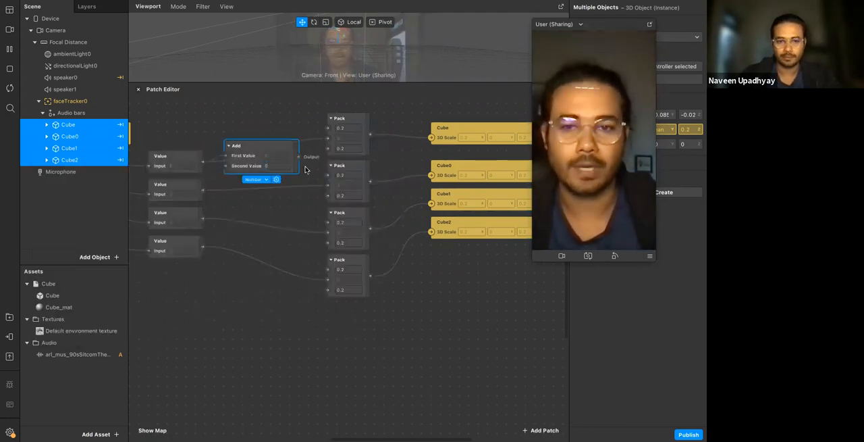
{"action": "left_click", "coordinate": [304, 176]}
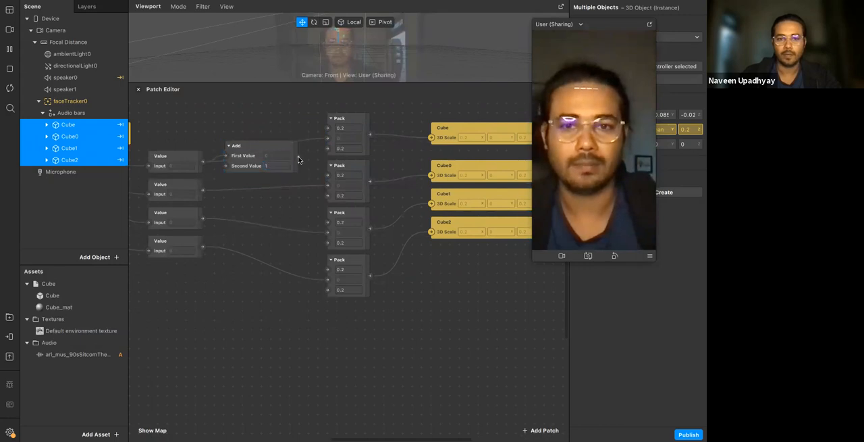
{"action": "left_click", "coordinate": [193, 160]}
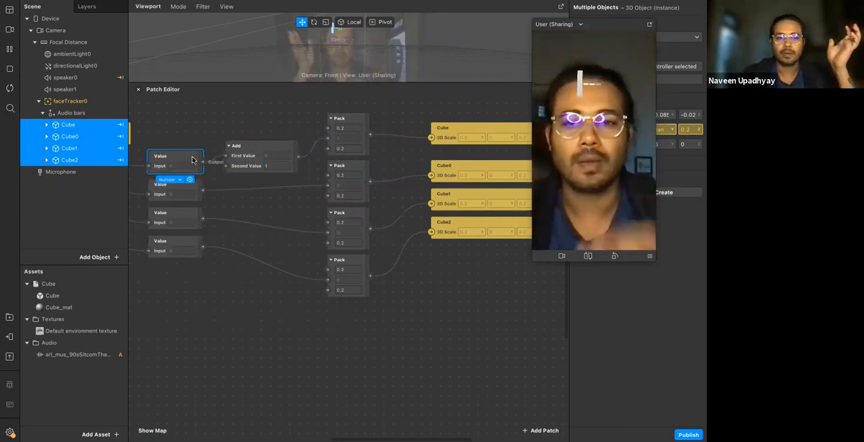
Duplicate the Add patch below the original and wire it between the second Value patch and the second Pack's second input
{"action": "left_click", "coordinate": [248, 169]}
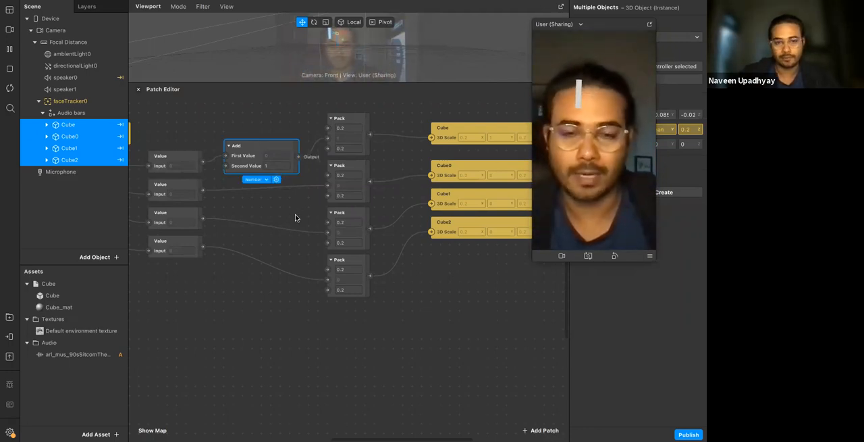
{"action": "key", "text": "super+d"}
{"action": "left_click_drag", "start_coordinate": [267, 177], "coordinate": [246, 205]}
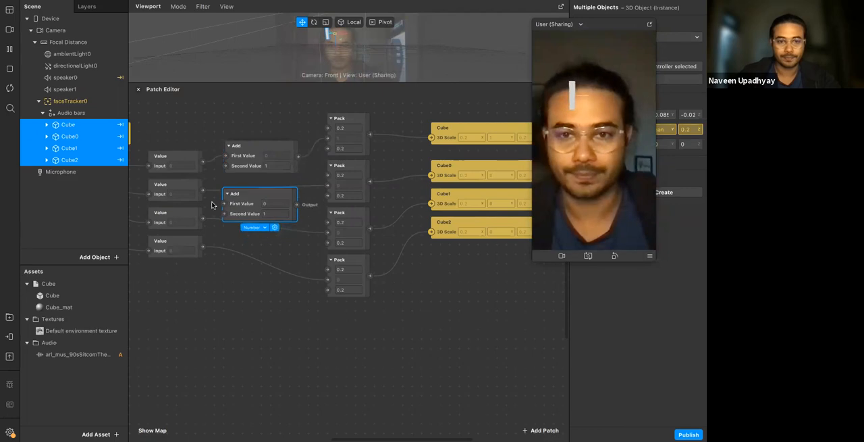
{"action": "left_click_drag", "start_coordinate": [202, 191], "coordinate": [217, 204]}
{"action": "left_click_drag", "start_coordinate": [323, 208], "coordinate": [225, 204]}
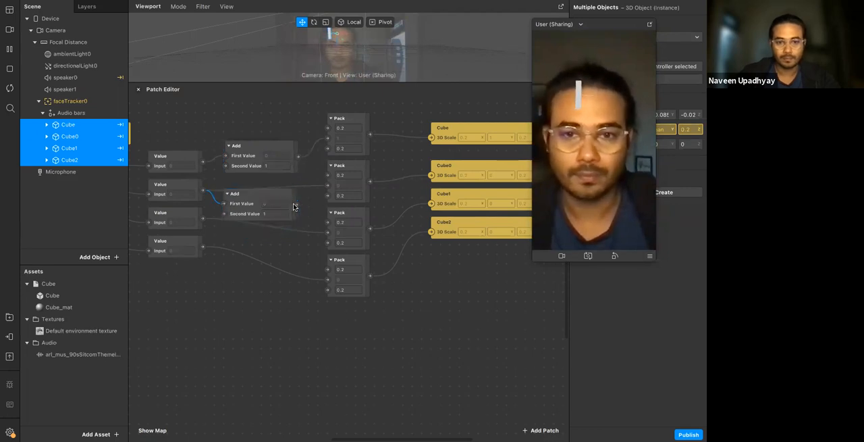
Paste a third Add patch below the second and wire it between the third Value patch and the third Pack's second input
{"action": "key", "text": "super+v"}
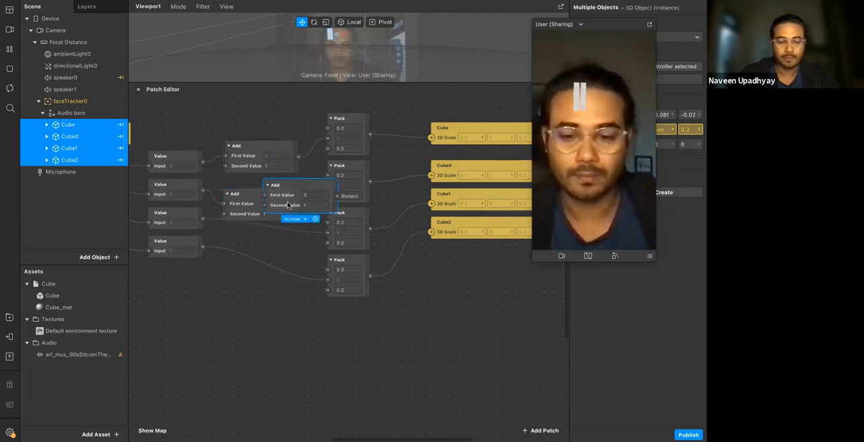
{"action": "left_click_drag", "start_coordinate": [288, 203], "coordinate": [258, 259]}
{"action": "left_click_drag", "start_coordinate": [203, 218], "coordinate": [230, 257]}
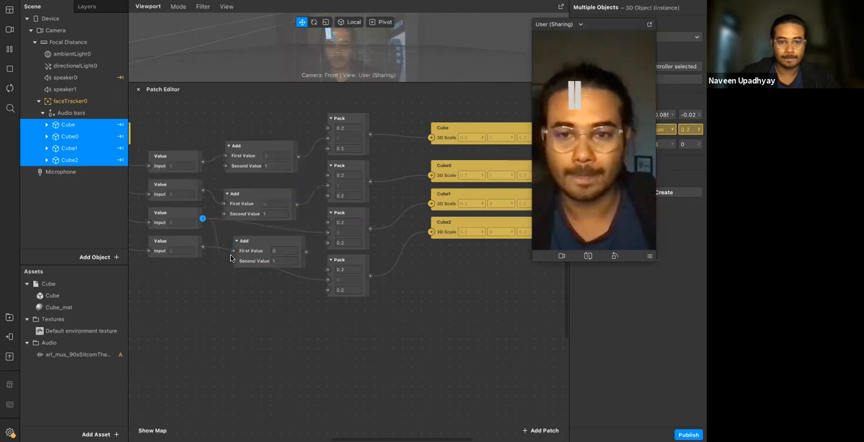
Paste a fourth Add patch below the others and wire it between the fourth Value patch and the fourth Pack's second input
{"action": "left_click_drag", "start_coordinate": [317, 237], "coordinate": [241, 303]}
{"action": "key", "text": "super+v"}
{"action": "left_click_drag", "start_coordinate": [202, 246], "coordinate": [226, 301]}
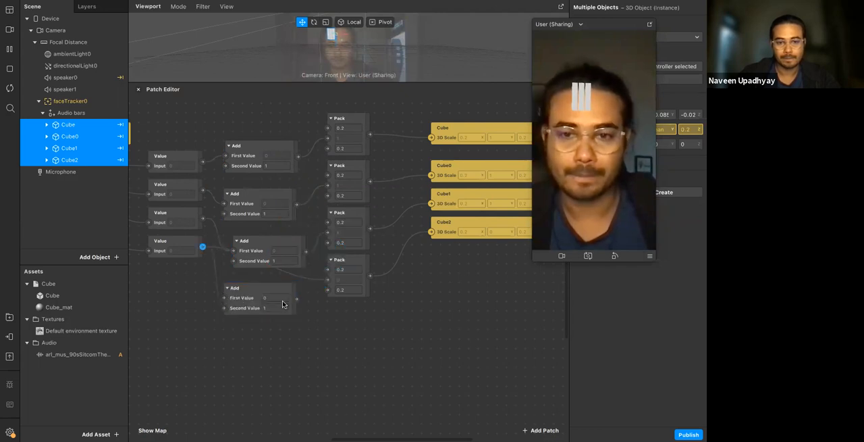
{"action": "left_click_drag", "start_coordinate": [293, 300], "coordinate": [295, 299]}
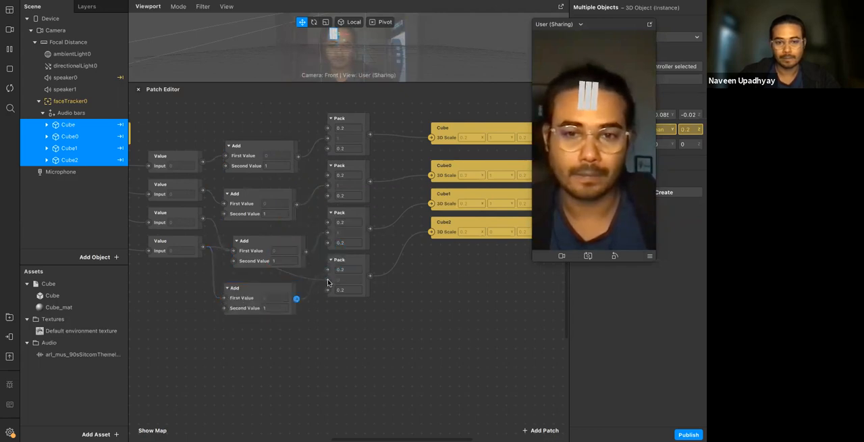
Restart the effect, shift the fourth Add patch slightly, and delete that patch
{"action": "left_click", "coordinate": [10, 89]}
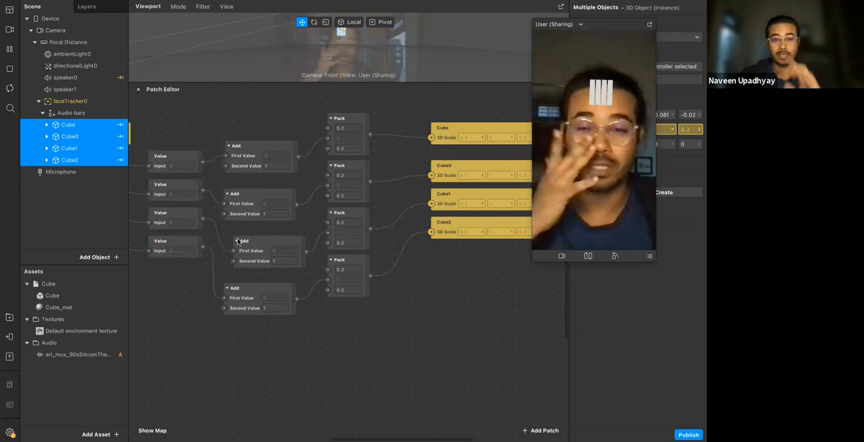
{"action": "left_click_drag", "start_coordinate": [244, 295], "coordinate": [239, 293]}
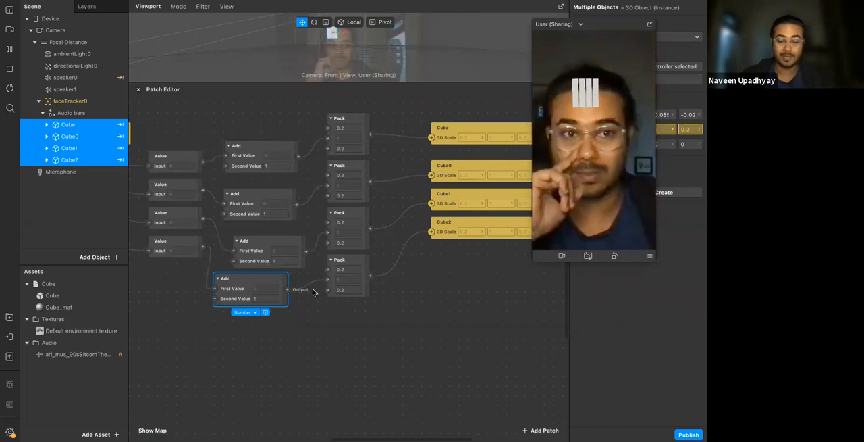
{"action": "left_click", "coordinate": [330, 315]}
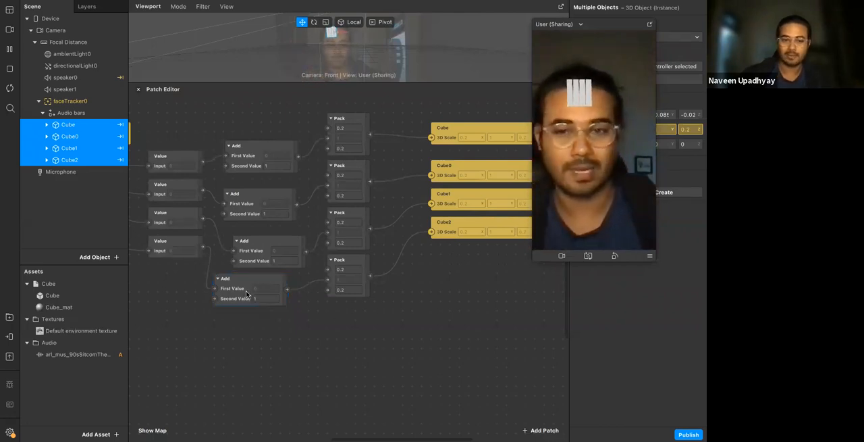
{"action": "left_click", "coordinate": [246, 293]}
{"action": "key", "text": "BackSpace"}
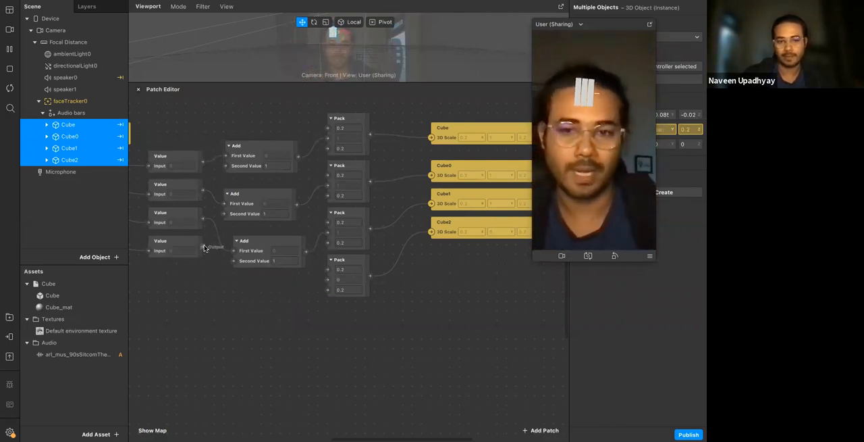
Insert a new Add patch from the fourth Value patch and set its Second Value to 2
{"action": "left_click_drag", "start_coordinate": [202, 312], "coordinate": [202, 313]}
{"action": "type", "text": "add"}
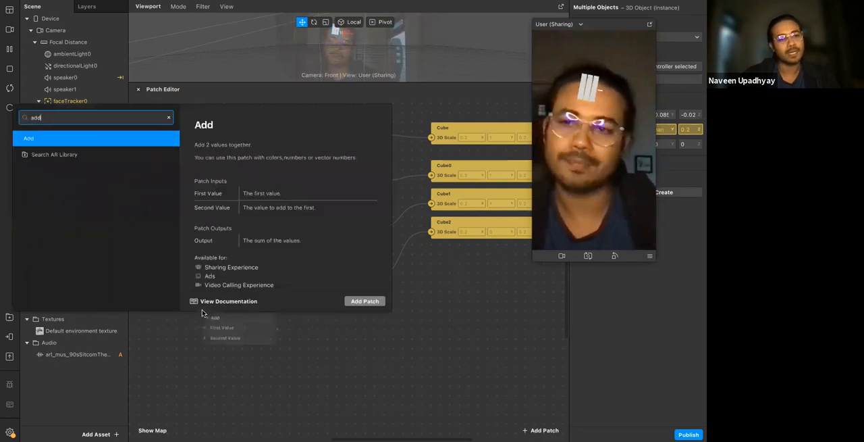
{"action": "key", "text": "Return"}
{"action": "left_click", "coordinate": [255, 339]}
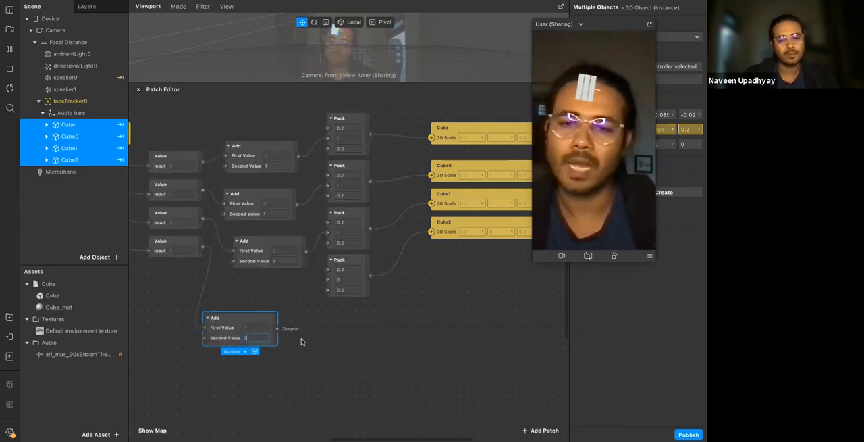
{"action": "left_click", "coordinate": [278, 333]}
Add a Multiply patch from the Add output, set its Second Value to 3, and connect it to the fourth Pack's second input
{"action": "left_click_drag", "start_coordinate": [276, 328], "coordinate": [316, 322]}
{"action": "type", "text": "mult"}
{"action": "key", "text": "Return"}
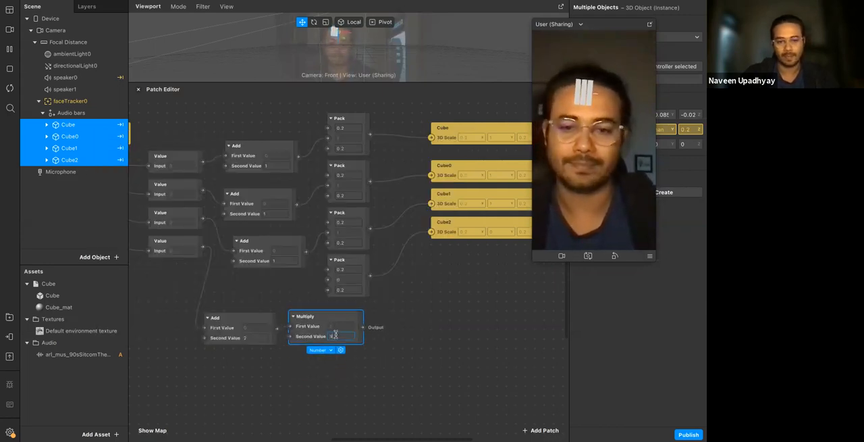
{"action": "type", "text": "3"}
{"action": "left_click", "coordinate": [375, 337]}
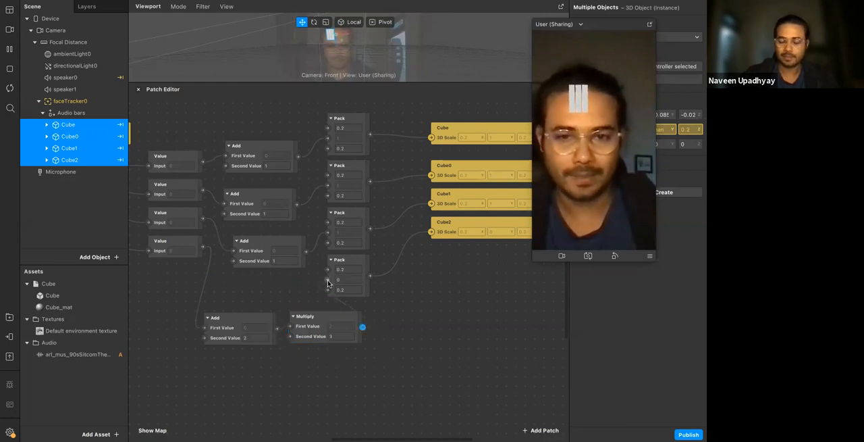
{"action": "left_click_drag", "start_coordinate": [328, 284], "coordinate": [328, 280]}
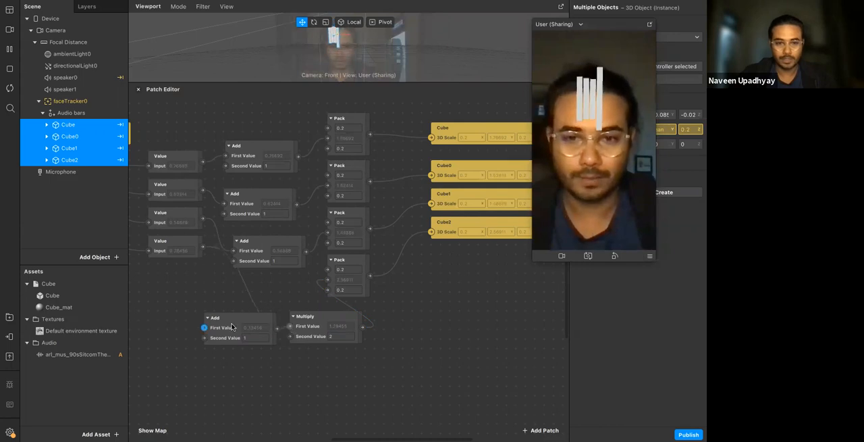
Delete the lowest Add patch, feed the fourth Value patch directly into Multiply, and set Multiply's Second Value to 10
{"action": "left_click_drag", "start_coordinate": [227, 336], "coordinate": [209, 334]}
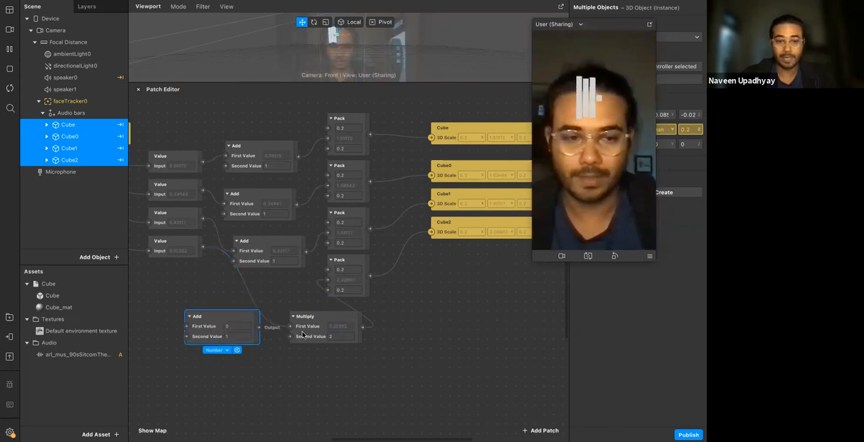
{"action": "key", "text": "Delete"}
{"action": "left_click_drag", "start_coordinate": [293, 339], "coordinate": [226, 329]}
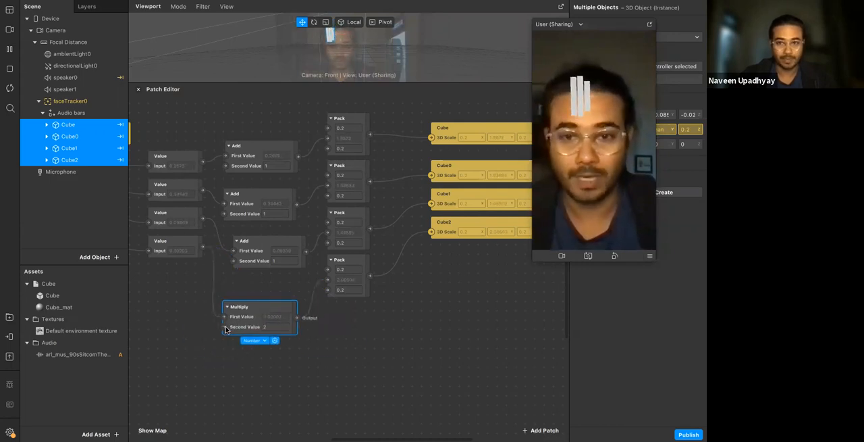
{"action": "left_click", "coordinate": [284, 327]}
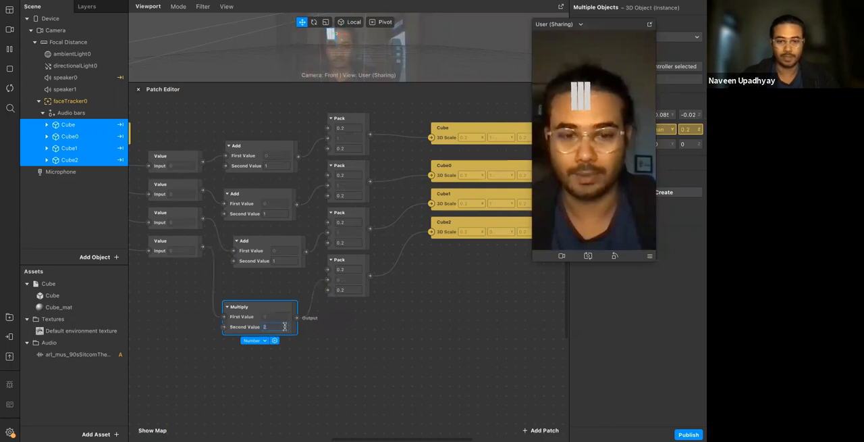
{"action": "left_click", "coordinate": [348, 343]}
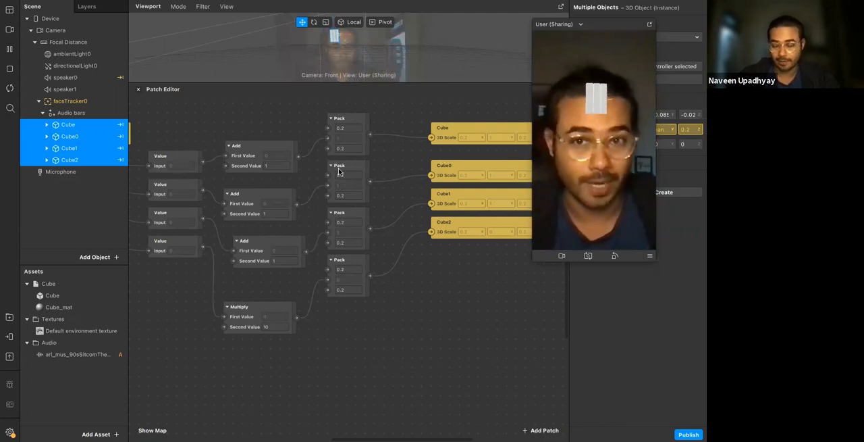
{"action": "scroll", "coordinate": [426, 258], "scroll_direction": "left", "scroll_amount": 4}
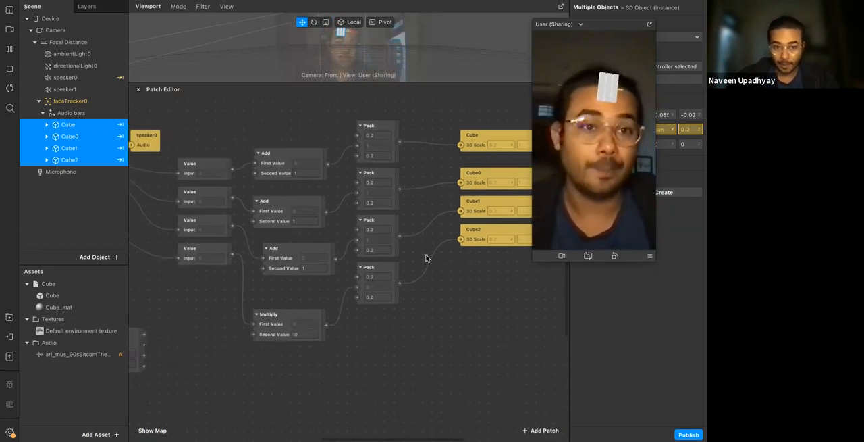
{"action": "scroll", "coordinate": [270, 179], "scroll_direction": "left", "scroll_amount": 8}
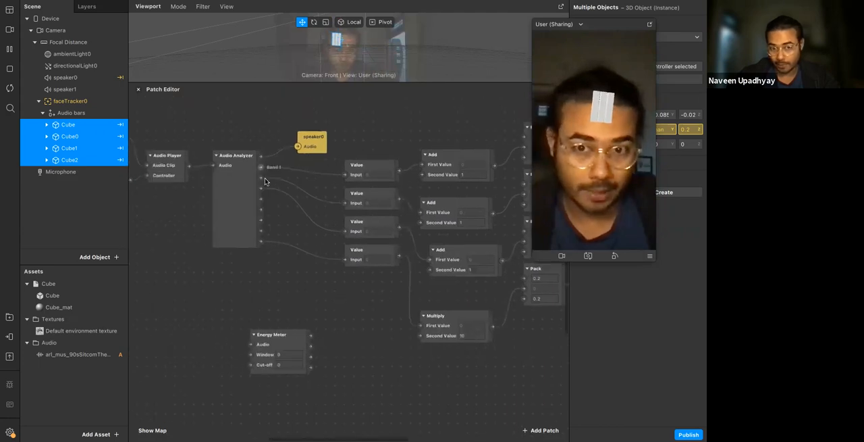
{"action": "scroll", "coordinate": [203, 270], "scroll_direction": "right", "scroll_amount": 3}
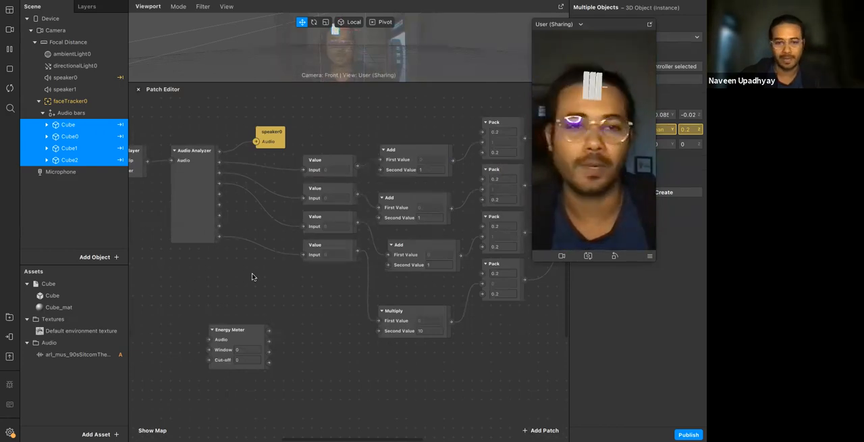
Move the Energy Meter patch directly beneath the Audio Analyzer patch
{"action": "scroll", "coordinate": [252, 276], "scroll_direction": "right", "scroll_amount": 7}
{"action": "scroll", "coordinate": [252, 276], "scroll_direction": "down", "scroll_amount": 3, "text": "ctrl"}
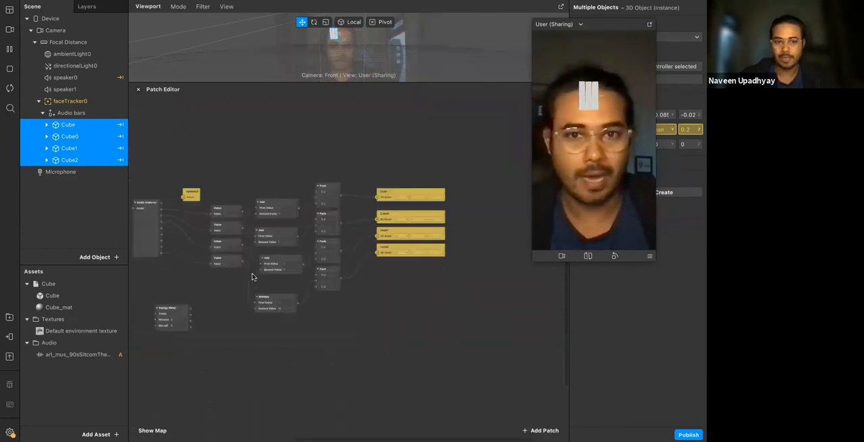
{"action": "scroll", "coordinate": [252, 276], "scroll_direction": "left", "scroll_amount": 6}
{"action": "scroll", "coordinate": [252, 276], "scroll_direction": "down", "scroll_amount": 3}
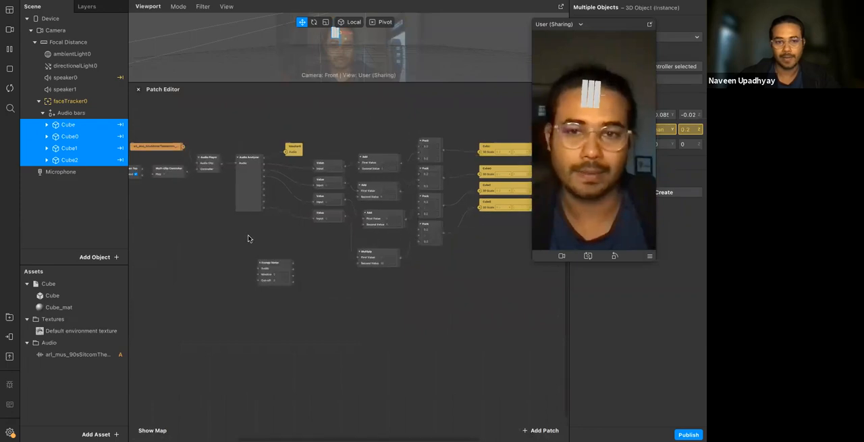
{"action": "scroll", "coordinate": [247, 239], "scroll_direction": "up", "scroll_amount": 3, "text": "ctrl"}
{"action": "scroll", "coordinate": [297, 319], "scroll_direction": "up", "scroll_amount": 2}
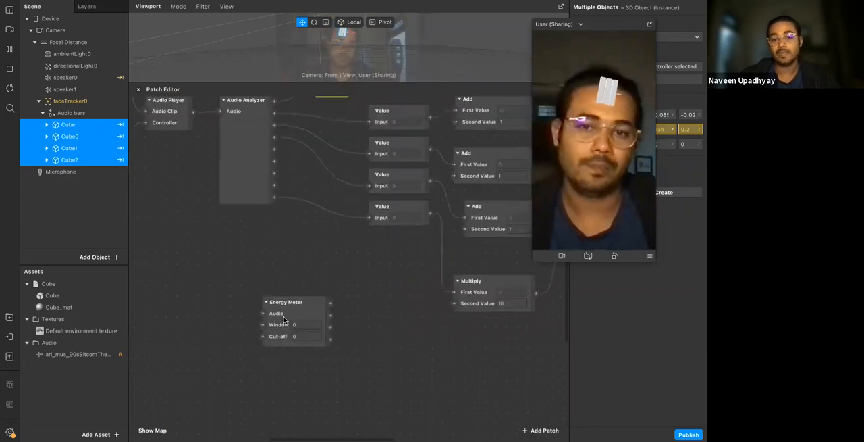
{"action": "left_click_drag", "start_coordinate": [273, 302], "coordinate": [237, 146]}
{"action": "left_click", "coordinate": [256, 226]}
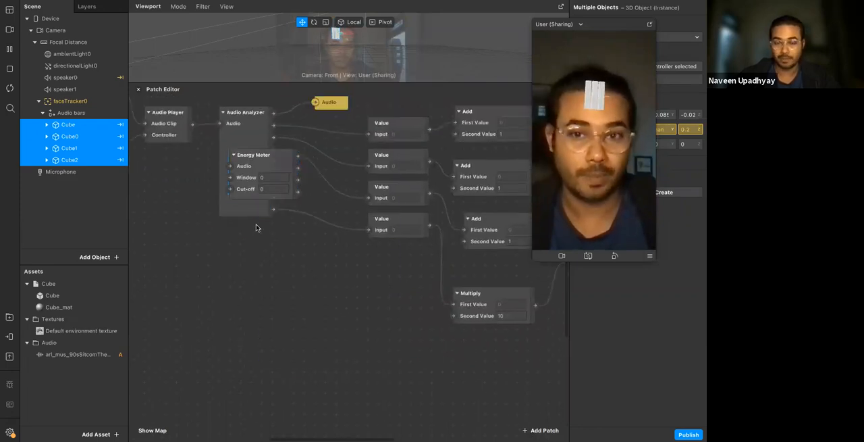
{"action": "scroll", "coordinate": [256, 226], "scroll_direction": "up", "scroll_amount": 2}
{"action": "left_click", "coordinate": [254, 248]}
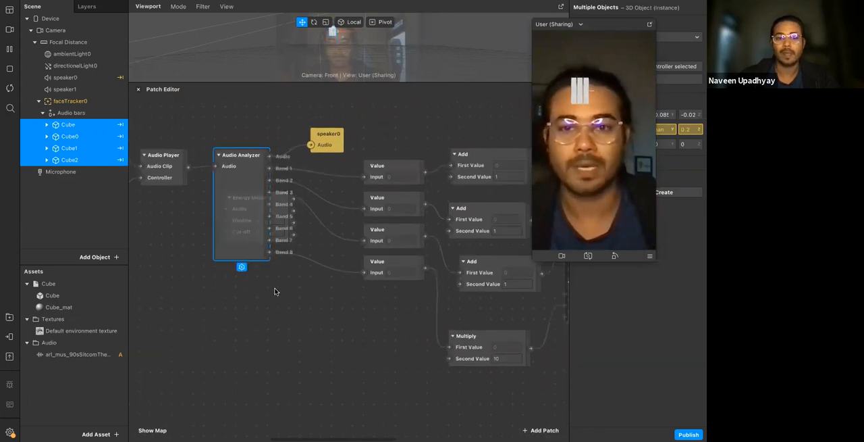
{"action": "left_click", "coordinate": [275, 292]}
{"action": "left_click_drag", "start_coordinate": [256, 234], "coordinate": [262, 311]}
{"action": "left_click", "coordinate": [236, 221]}
{"action": "left_click_drag", "start_coordinate": [244, 283], "coordinate": [237, 325]}
Delete the Audio Analyzer and put the Energy Meter in its place, wired between the Audio Player and speaker0
{"action": "left_click", "coordinate": [247, 216]}
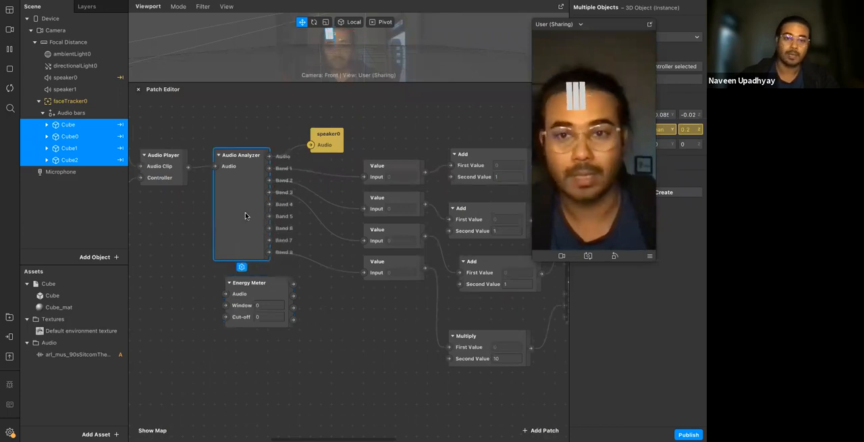
{"action": "key", "text": "Delete"}
{"action": "left_click_drag", "start_coordinate": [250, 289], "coordinate": [311, 143]}
{"action": "left_click", "coordinate": [250, 187]}
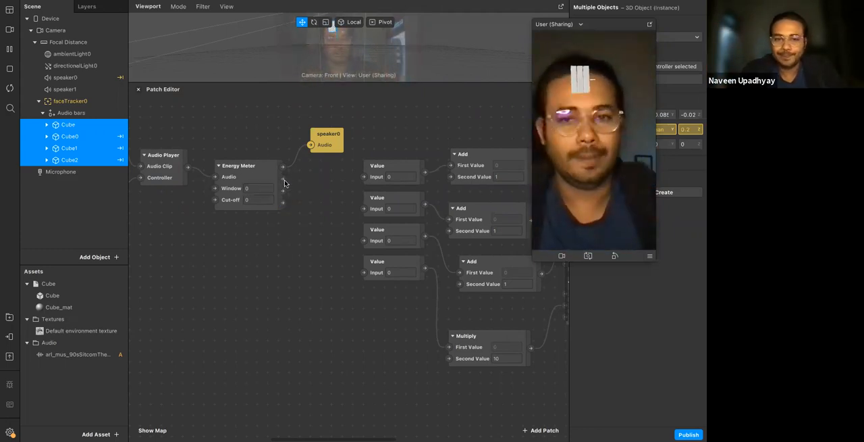
Try a Cut-off value of 1500 on the Energy Meter
{"action": "left_click", "coordinate": [256, 190]}
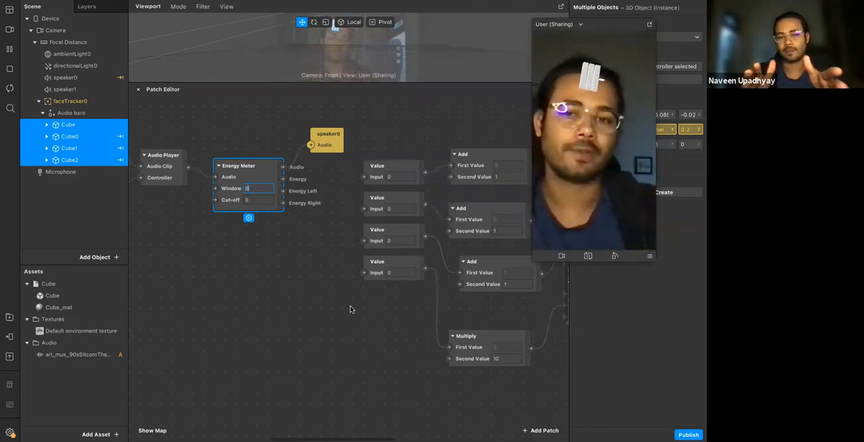
{"action": "left_click", "coordinate": [250, 200]}
{"action": "type", "text": "1,5"}
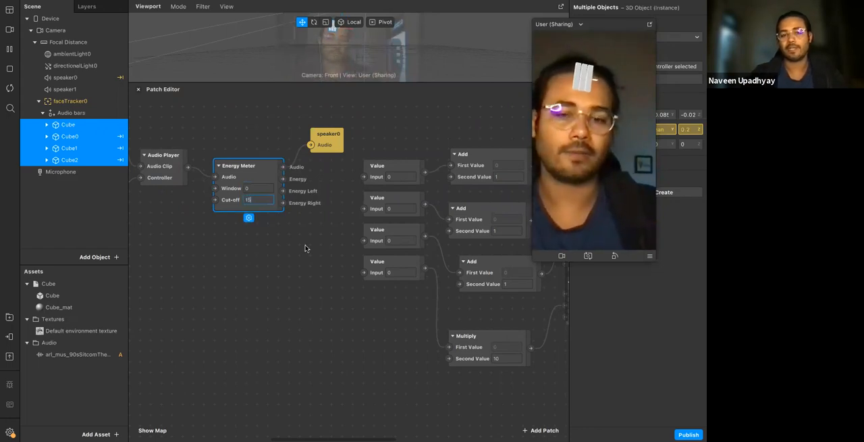
{"action": "type", "text": "00"}
{"action": "key", "text": "Return"}
{"action": "left_click", "coordinate": [284, 249]}
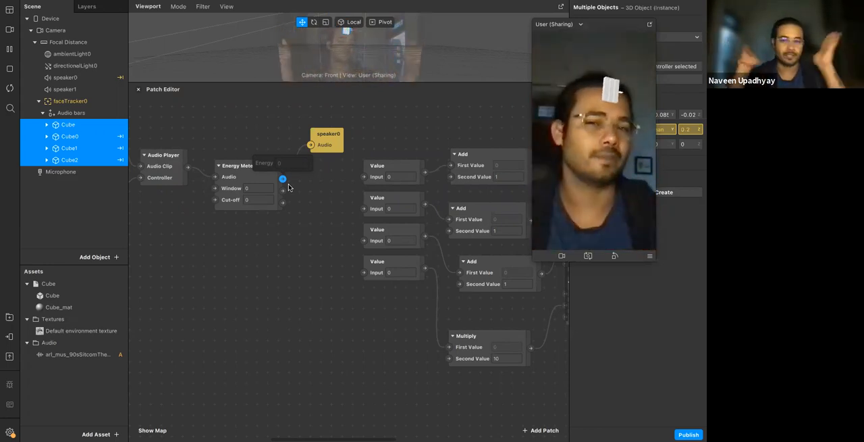
Insert a Value patch fed by the Energy Meter's Energy output
{"action": "scroll", "coordinate": [308, 202], "scroll_direction": "down", "scroll_amount": 4}
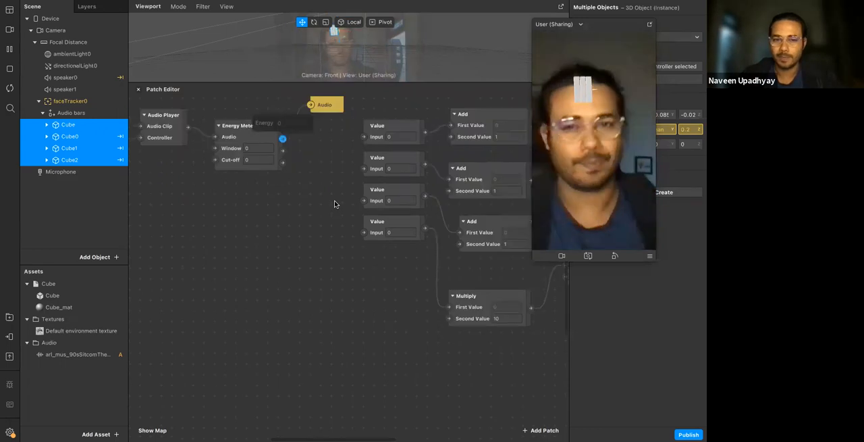
{"action": "scroll", "coordinate": [274, 183], "scroll_direction": "up", "scroll_amount": 4}
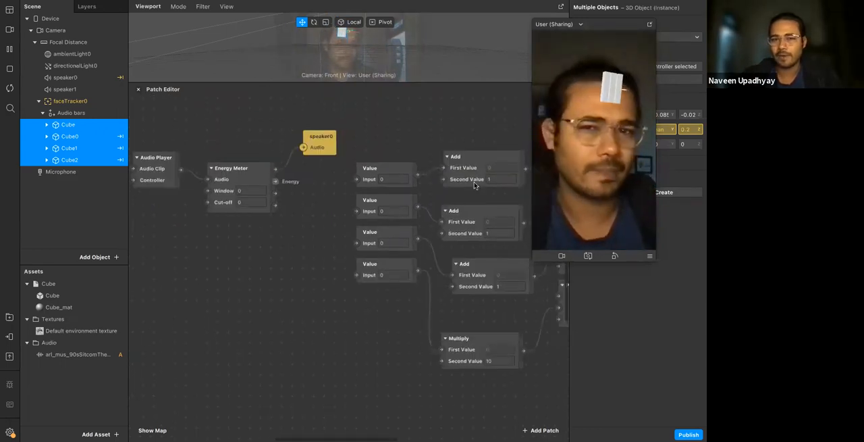
{"action": "double_click", "coordinate": [285, 239]}
{"action": "type", "text": "val"}
{"action": "key", "text": "Return"}
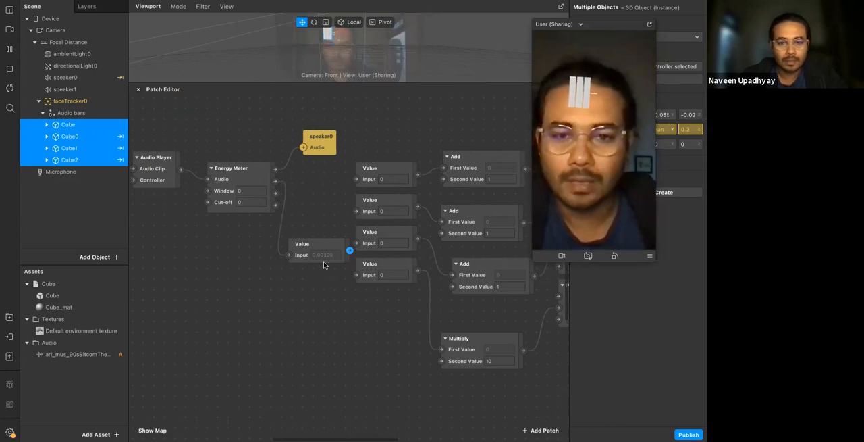
Move the new Value patch away from the column of four Value patches, below the Energy Meter
{"action": "scroll", "coordinate": [324, 262], "scroll_direction": "up", "scroll_amount": 5}
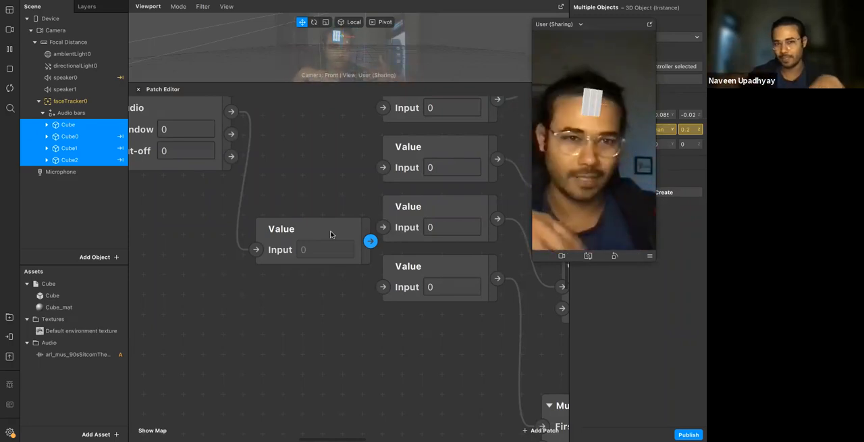
{"action": "left_click", "coordinate": [331, 234]}
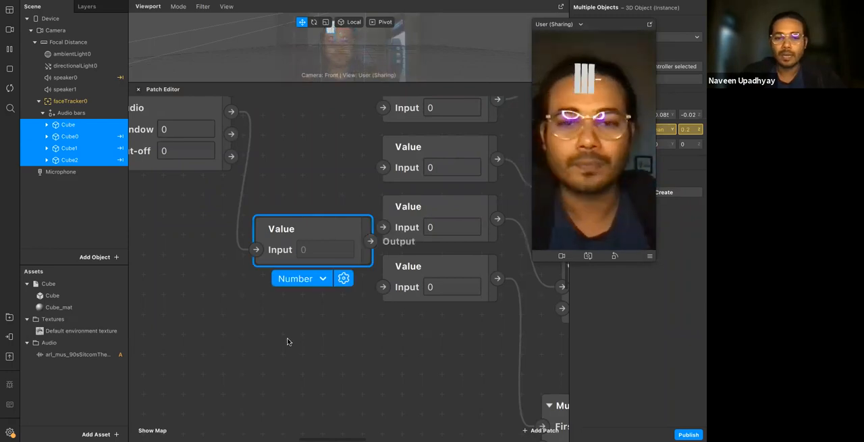
{"action": "scroll", "coordinate": [337, 257], "scroll_direction": "up", "scroll_amount": 3}
{"action": "left_click_drag", "start_coordinate": [353, 271], "coordinate": [224, 271]}
{"action": "left_click", "coordinate": [320, 310]}
{"action": "scroll", "coordinate": [274, 320], "scroll_direction": "up", "scroll_amount": 2}
{"action": "scroll", "coordinate": [270, 319], "scroll_direction": "up", "scroll_amount": 2}
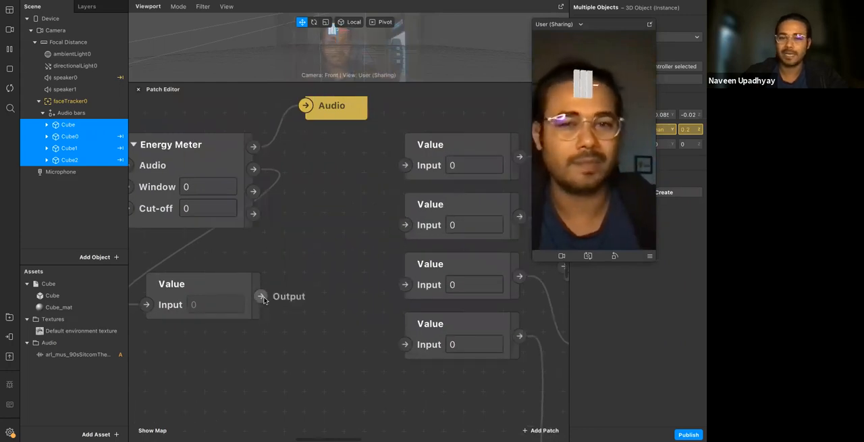
Connect the new Value patch's output to the inputs of all four existing Value patches
{"action": "left_click_drag", "start_coordinate": [261, 295], "coordinate": [405, 165]}
{"action": "scroll", "coordinate": [257, 291], "scroll_direction": "down", "scroll_amount": 2}
{"action": "left_click_drag", "start_coordinate": [245, 275], "coordinate": [392, 205]}
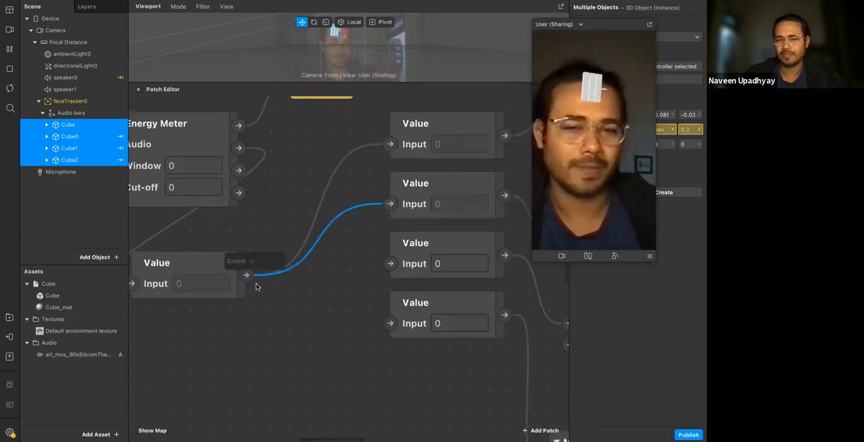
{"action": "left_click_drag", "start_coordinate": [245, 275], "coordinate": [390, 263]}
{"action": "left_click_drag", "start_coordinate": [246, 275], "coordinate": [390, 322]}
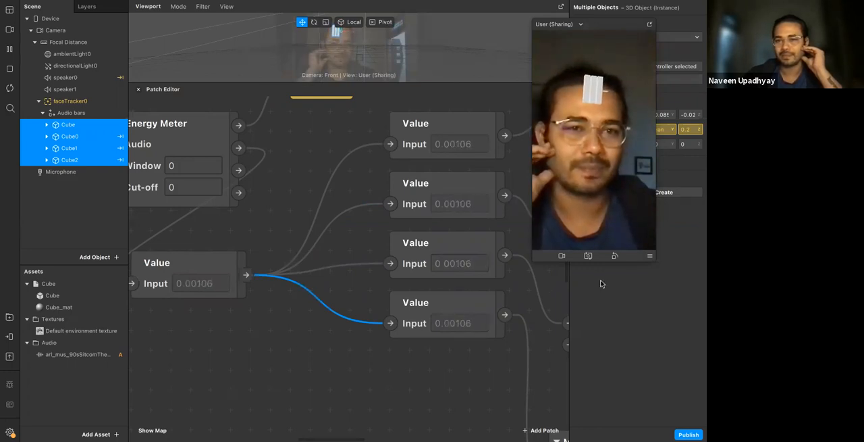
Enlarge the viewport to examine the cube bars up close, and shrink it again for patch editing
{"action": "left_click_drag", "start_coordinate": [348, 82], "coordinate": [356, 296]}
{"action": "scroll", "coordinate": [328, 139], "scroll_direction": "up", "scroll_amount": 5}
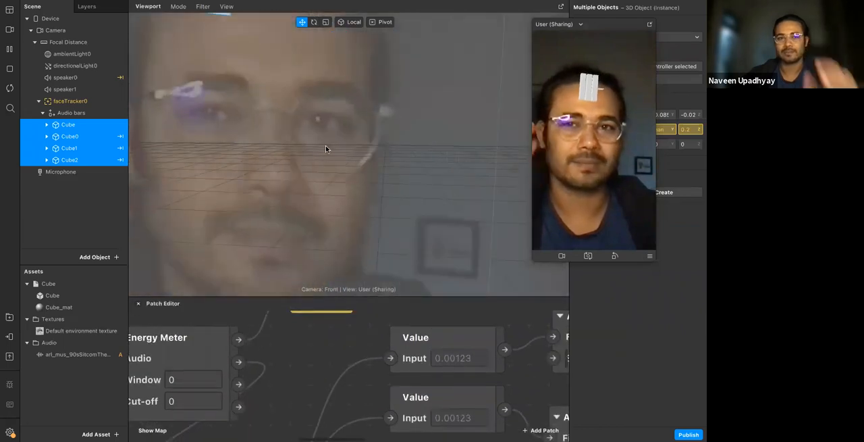
{"action": "scroll", "coordinate": [326, 148], "scroll_direction": "down", "scroll_amount": 2}
{"action": "mouse_move", "coordinate": [345, 190]}
{"action": "middle_mouse_down"}
{"action": "mouse_move", "coordinate": [349, 204]}
{"action": "mouse_move", "coordinate": [349, 198]}
{"action": "middle_mouse_up"}
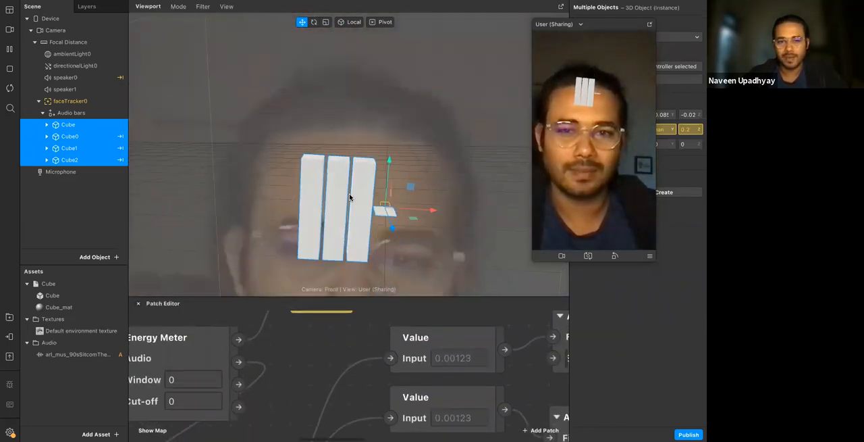
{"action": "scroll", "coordinate": [349, 195], "scroll_direction": "up", "scroll_amount": 3}
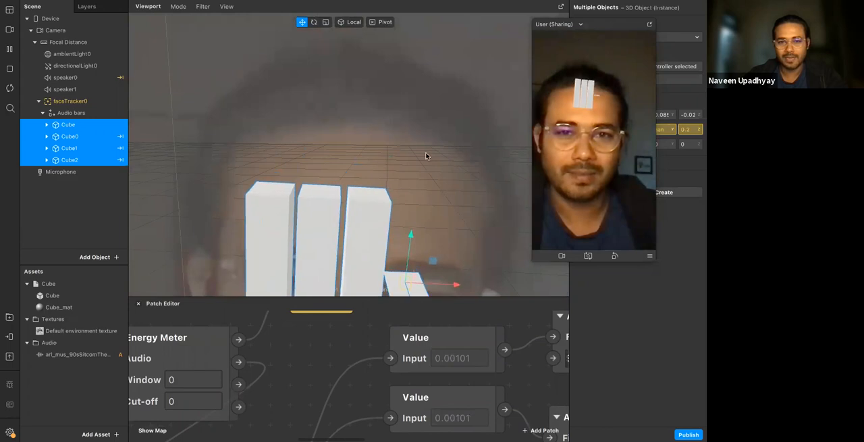
{"action": "scroll", "coordinate": [427, 156], "scroll_direction": "down", "scroll_amount": 5}
{"action": "left_click_drag", "start_coordinate": [377, 296], "coordinate": [380, 128]}
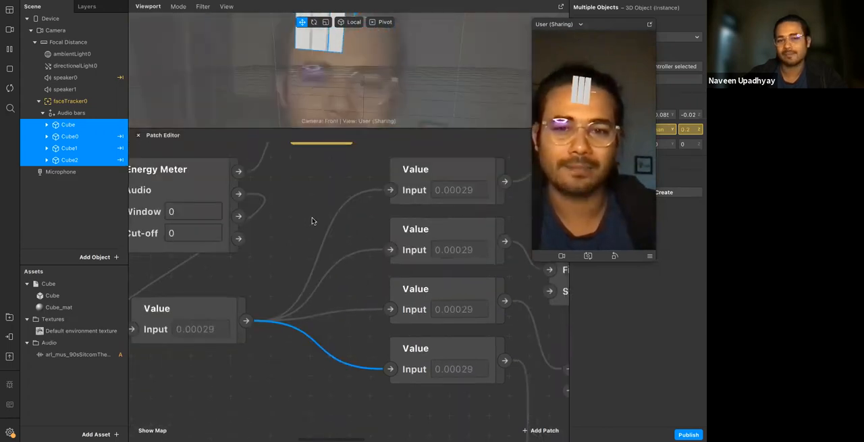
Insert a Multiply patch fed by the Energy Meter's Energy output and place it before the single Value patch
{"action": "scroll", "coordinate": [312, 220], "scroll_direction": "left", "scroll_amount": 4}
{"action": "left_click_drag", "start_coordinate": [359, 275], "coordinate": [416, 295]}
{"action": "scroll", "coordinate": [386, 212], "scroll_direction": "up", "scroll_amount": 1}
{"action": "left_click", "coordinate": [253, 264]}
{"action": "right_click", "coordinate": [253, 264]}
{"action": "type", "text": "mul"}
{"action": "key", "text": "Return"}
{"action": "left_click_drag", "start_coordinate": [277, 344], "coordinate": [174, 272]}
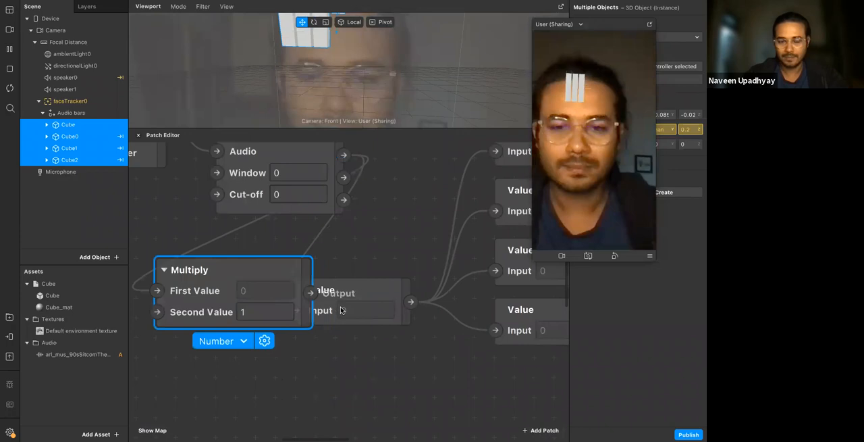
Move the single Value patch clear of the Multiply patch and feed it from Multiply's output
{"action": "left_click", "coordinate": [341, 310]}
{"action": "left_click_drag", "start_coordinate": [373, 285], "coordinate": [418, 254]}
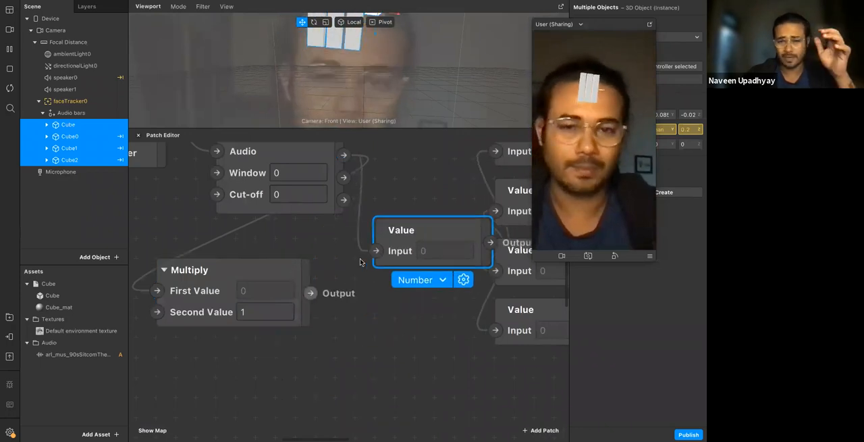
{"action": "left_click_drag", "start_coordinate": [311, 294], "coordinate": [376, 251]}
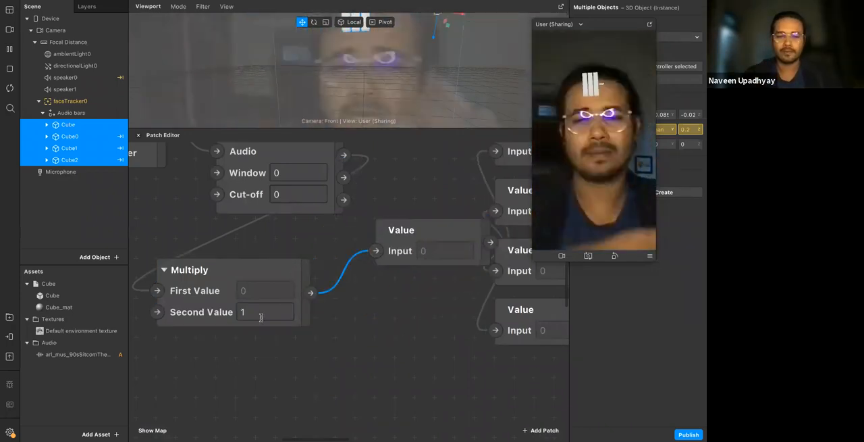
Try 300 and 30 as the new Multiply patch's Second Value
{"action": "left_click", "coordinate": [260, 313]}
{"action": "type", "text": "300"}
{"action": "left_click", "coordinate": [380, 316]}
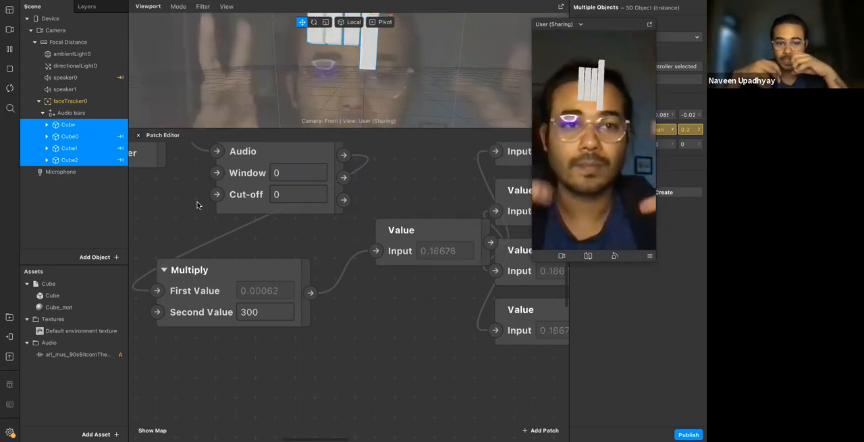
{"action": "double_click", "coordinate": [259, 312]}
{"action": "type", "text": "30"}
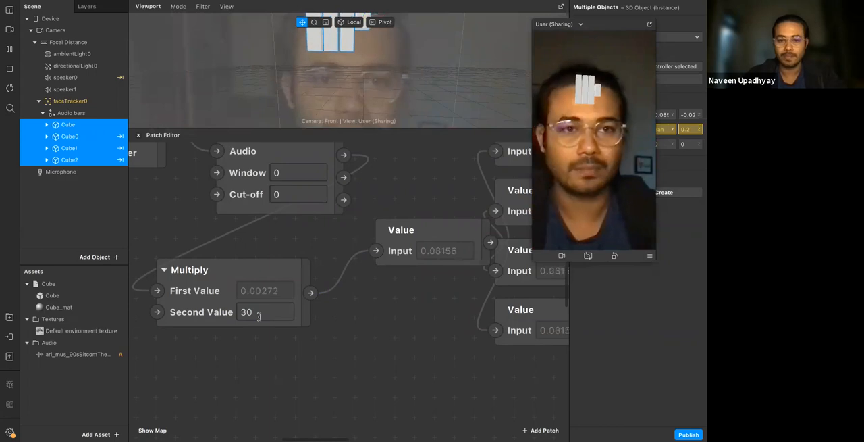
Set the new Multiply patch's Second Value to 1000
{"action": "left_click", "coordinate": [259, 313]}
{"action": "key", "text": "BackSpace"}
{"action": "key", "text": "BackSpace"}
{"action": "type", "text": "1000"}
{"action": "key", "text": "Return"}
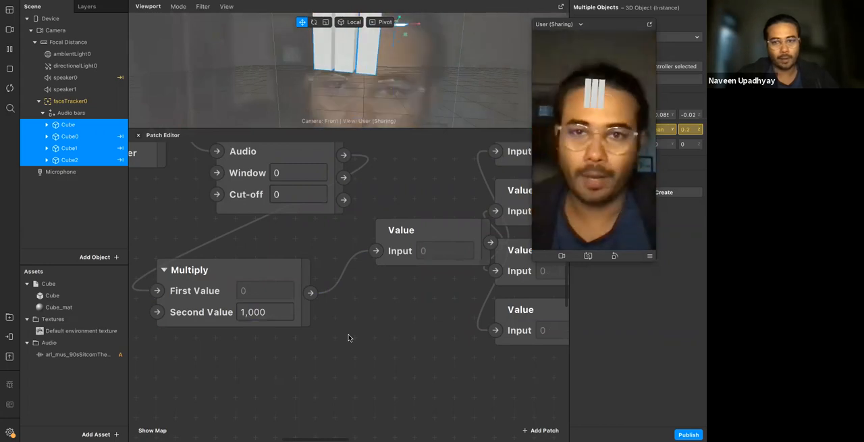
Delete the three Add patches and the Multiply patch that sit between the four Value patches and the Packs
{"action": "scroll", "coordinate": [349, 338], "scroll_direction": "down", "scroll_amount": 10}
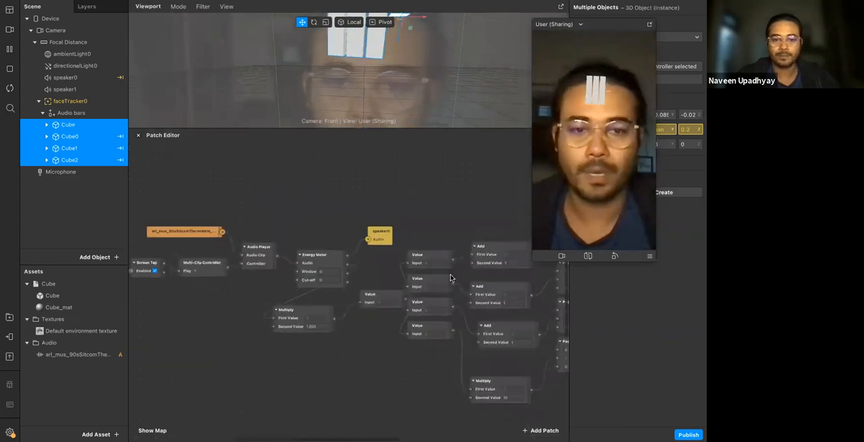
{"action": "scroll", "coordinate": [451, 277], "scroll_direction": "right", "scroll_amount": 5}
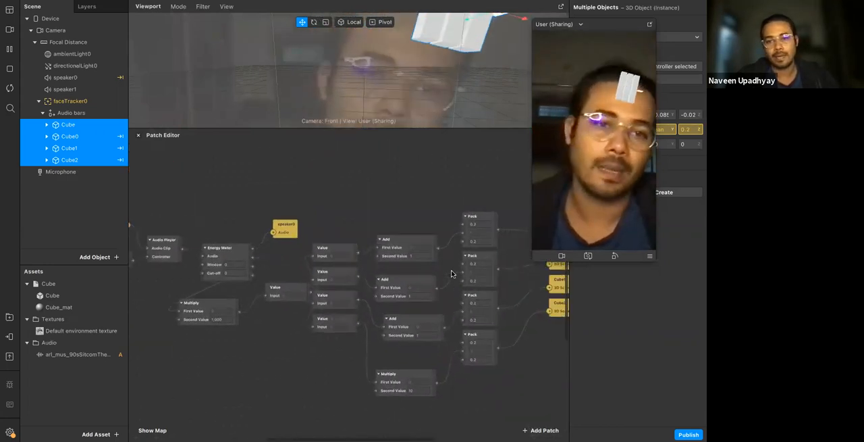
{"action": "scroll", "coordinate": [451, 274], "scroll_direction": "down", "scroll_amount": 5}
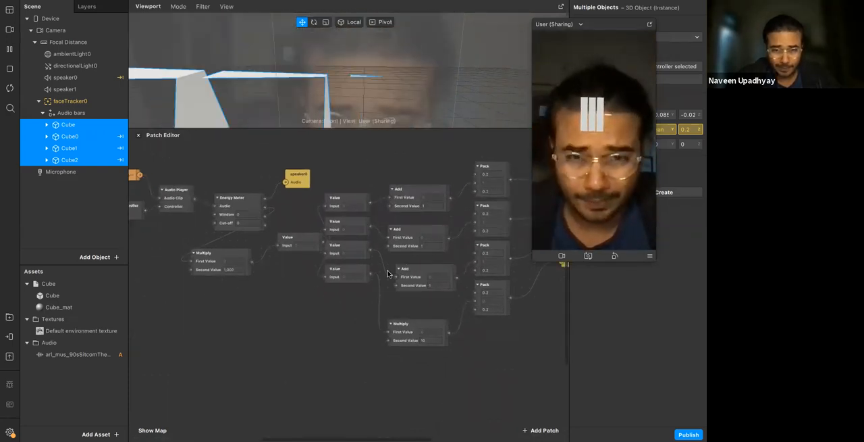
{"action": "left_click_drag", "start_coordinate": [383, 179], "coordinate": [410, 340]}
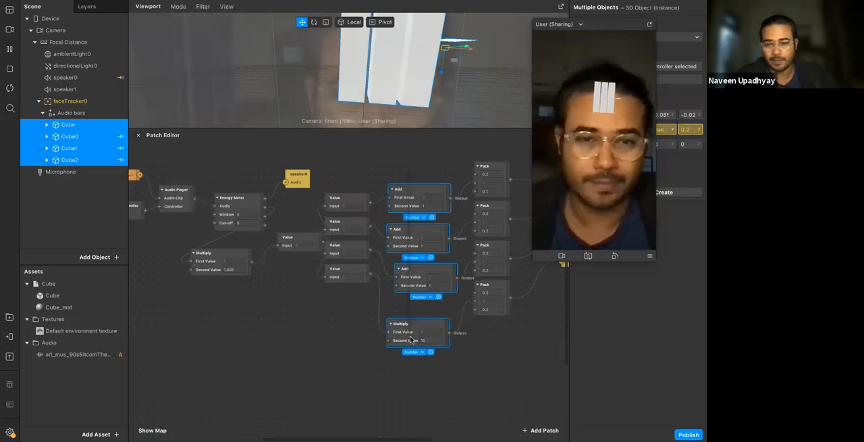
{"action": "key", "text": "Delete"}
Connect each of the four Value patches directly to the second input of its matching Pack patch
{"action": "left_click_drag", "start_coordinate": [370, 203], "coordinate": [475, 182]}
{"action": "left_click_drag", "start_coordinate": [370, 225], "coordinate": [475, 221]}
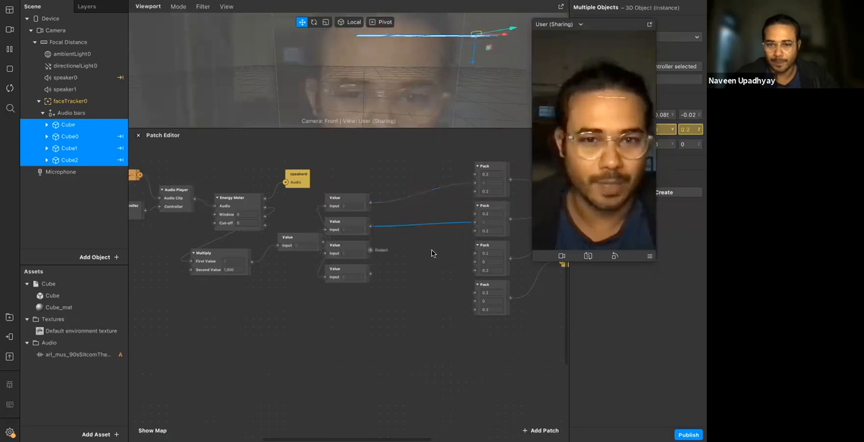
{"action": "left_click_drag", "start_coordinate": [371, 250], "coordinate": [474, 261]}
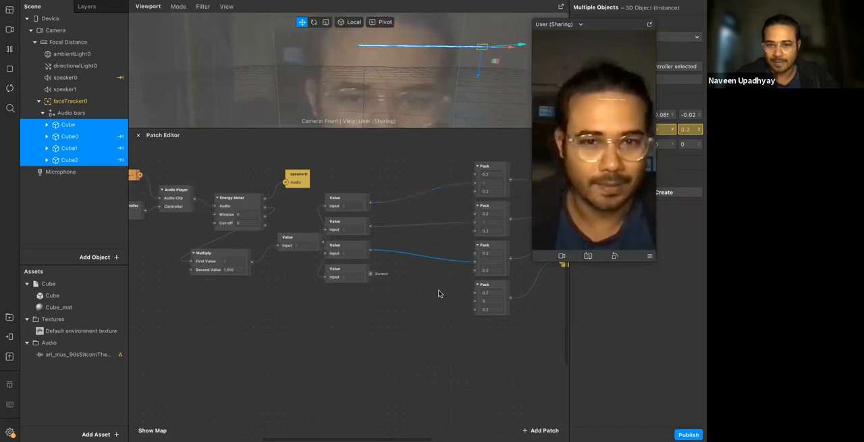
{"action": "left_click_drag", "start_coordinate": [370, 273], "coordinate": [475, 301]}
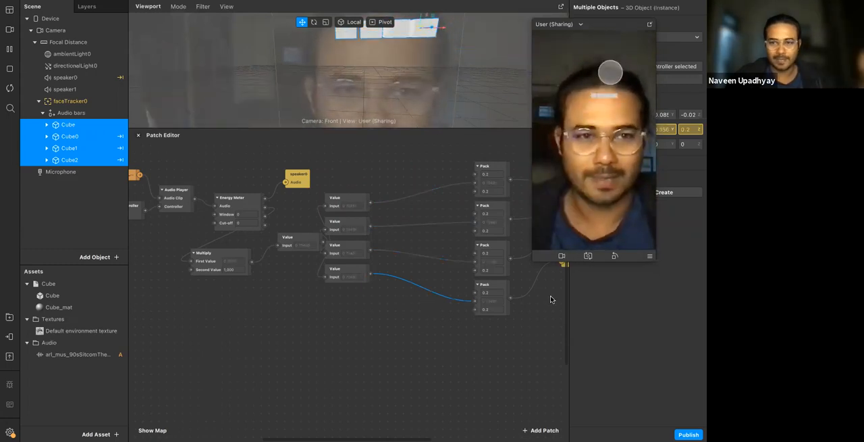
Move the Value patch that feeds the four Value patches right beside the Multiply patch's output
{"action": "left_click", "coordinate": [290, 254]}
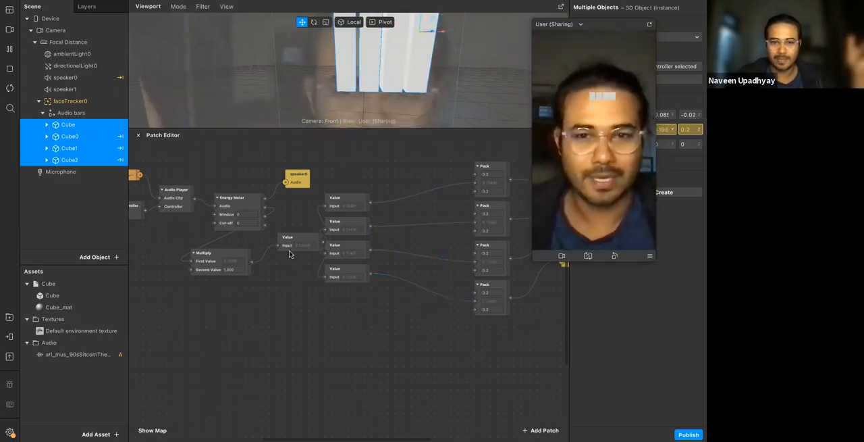
{"action": "left_click_drag", "start_coordinate": [292, 240], "coordinate": [268, 263]}
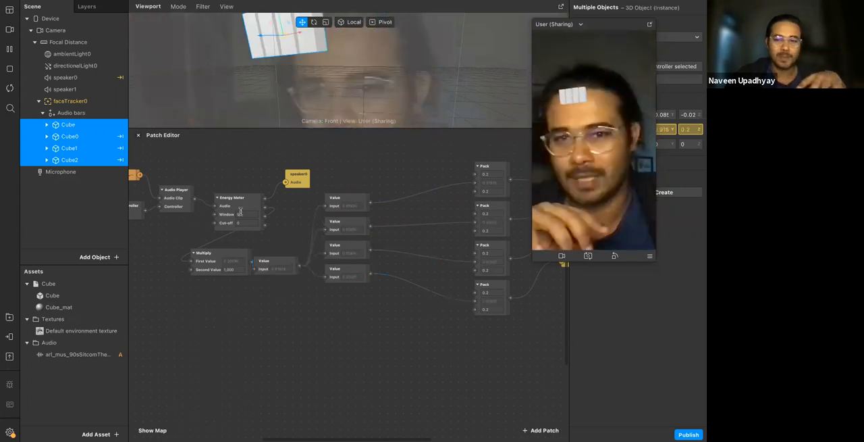
{"action": "left_click", "coordinate": [242, 211]}
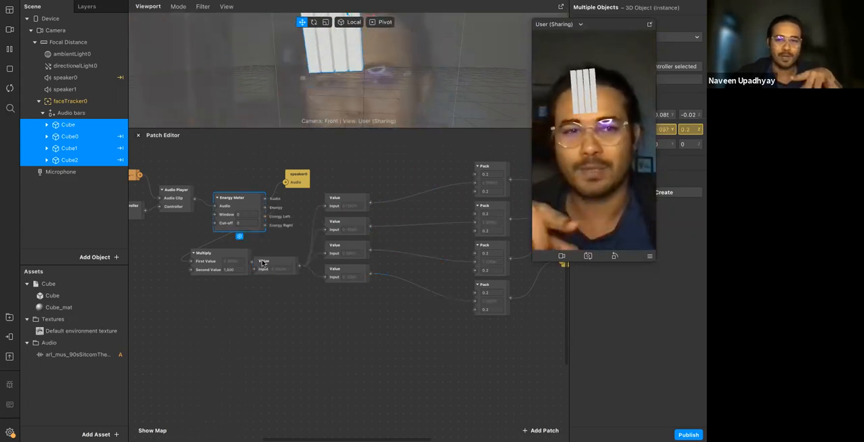
{"action": "left_click", "coordinate": [230, 318]}
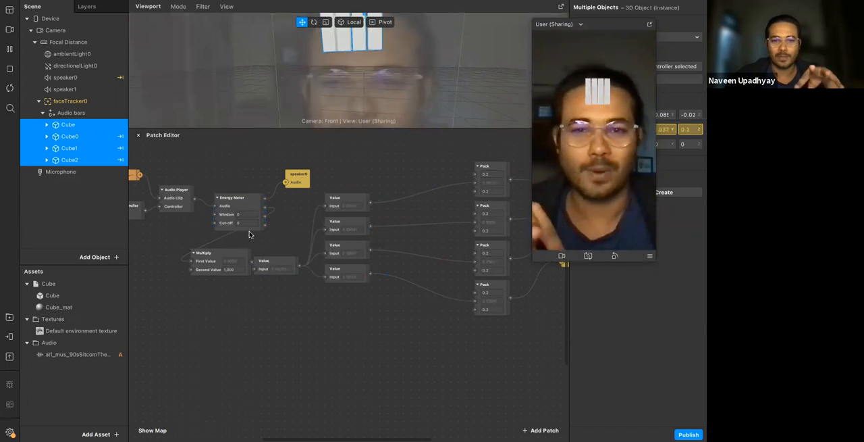
{"action": "right_click", "coordinate": [227, 312]}
{"action": "type", "text": "audi"}
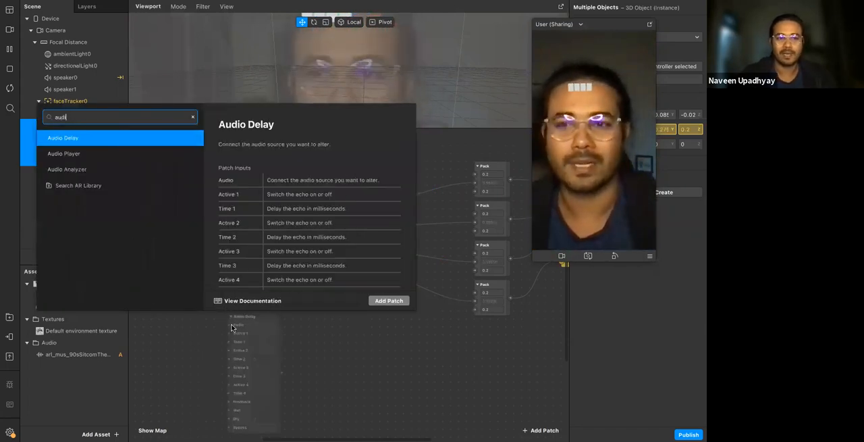
{"action": "left_click", "coordinate": [122, 184]}
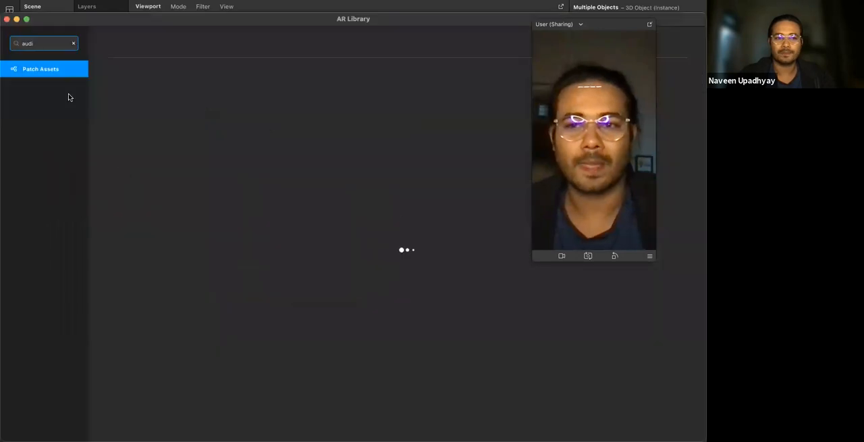
{"action": "left_click", "coordinate": [6, 19]}
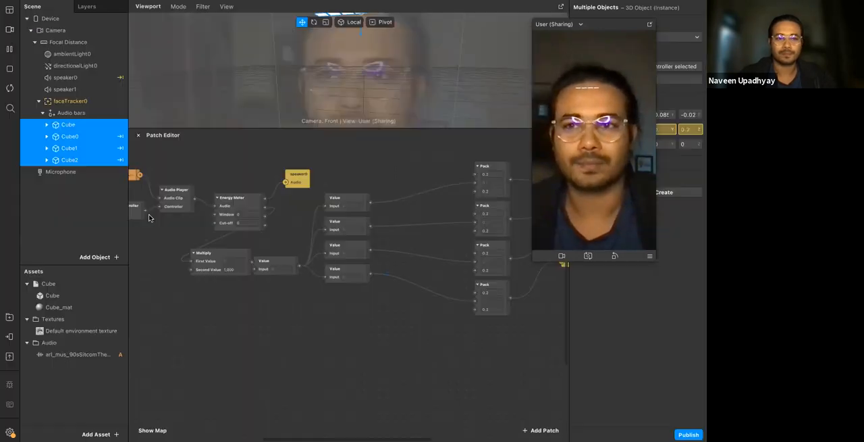
Add an Audio Analyzer patch and place it below the four Value patches
{"action": "right_click", "coordinate": [225, 313]}
{"action": "type", "text": "aud"}
{"action": "key", "text": "Down"}
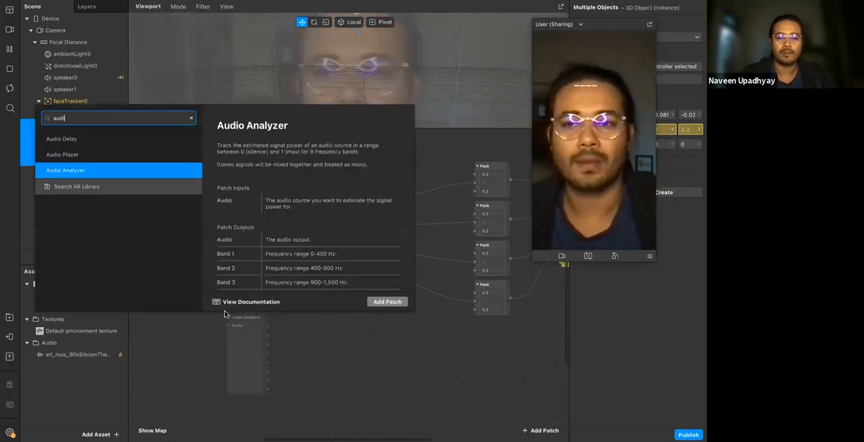
{"action": "key", "text": "Return"}
{"action": "left_click_drag", "start_coordinate": [238, 336], "coordinate": [320, 317]}
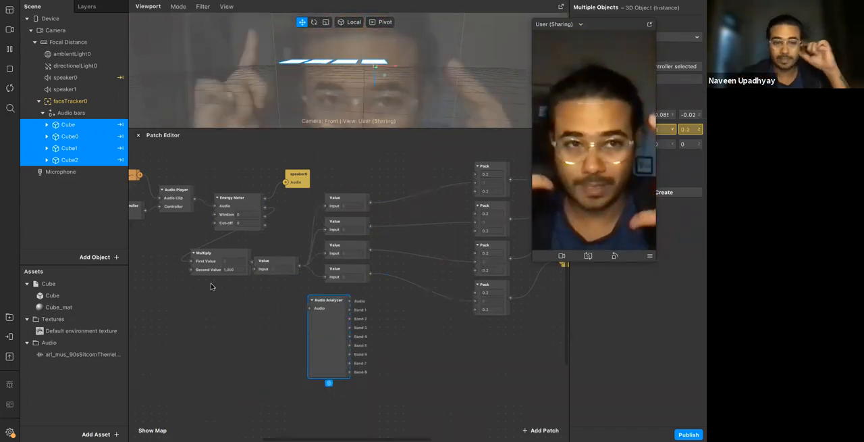
Replace the Multiply and Energy Meter patches with the Audio Analyzer, wired between the Audio Player and speaker0
{"action": "left_click_drag", "start_coordinate": [209, 263], "coordinate": [159, 255]}
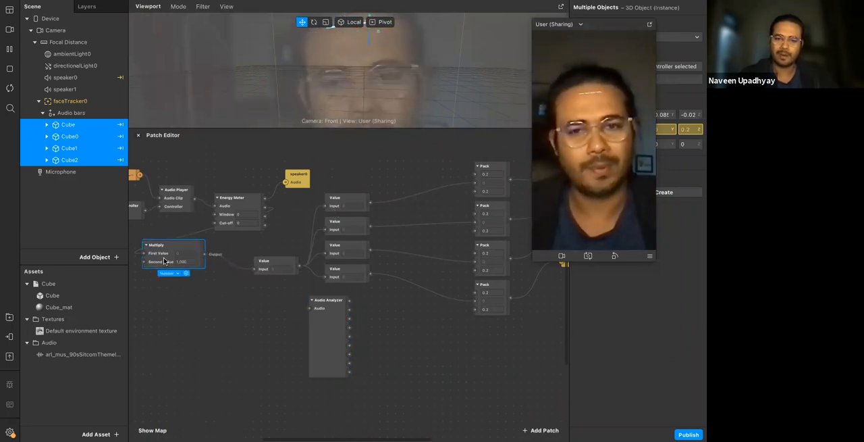
{"action": "key", "text": "Delete"}
{"action": "left_click_drag", "start_coordinate": [316, 322], "coordinate": [204, 259]}
{"action": "left_click_drag", "start_coordinate": [194, 198], "coordinate": [198, 246]}
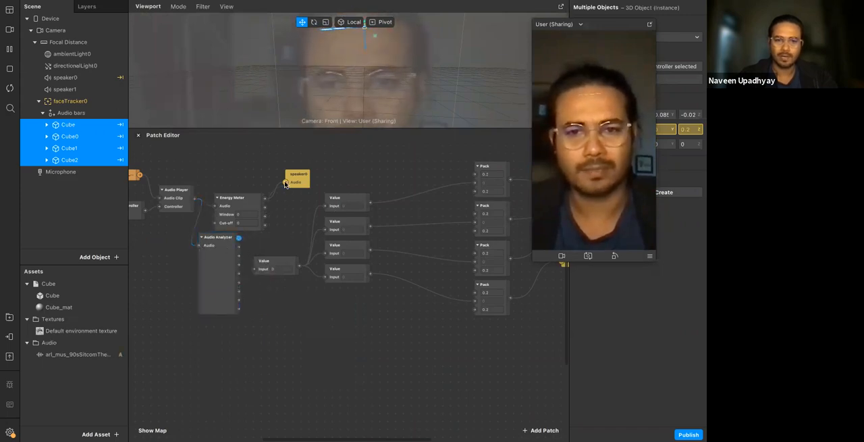
{"action": "key", "text": "Delete"}
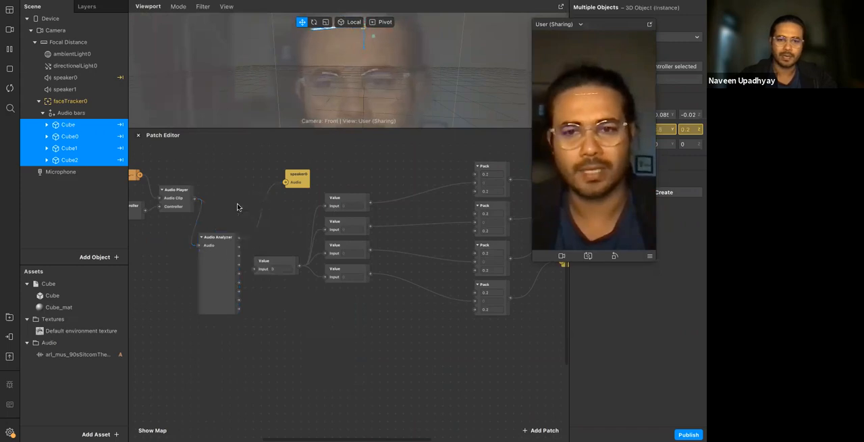
{"action": "left_click_drag", "start_coordinate": [224, 261], "coordinate": [231, 206]}
{"action": "left_click", "coordinate": [250, 194]}
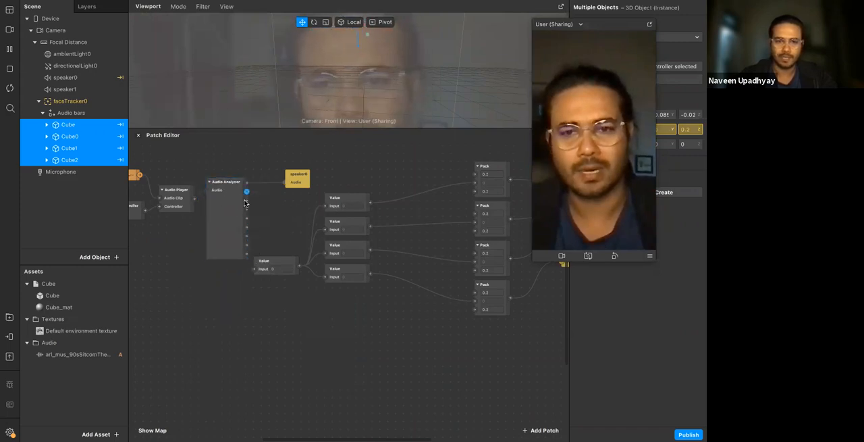
Connect Audio Analyzer Bands 1, 8, 3 and 2 to the first through fourth Value patches, and delete the leftover fifth Value patch
{"action": "left_click_drag", "start_coordinate": [246, 192], "coordinate": [325, 206]}
{"action": "left_click_drag", "start_coordinate": [246, 200], "coordinate": [325, 227]}
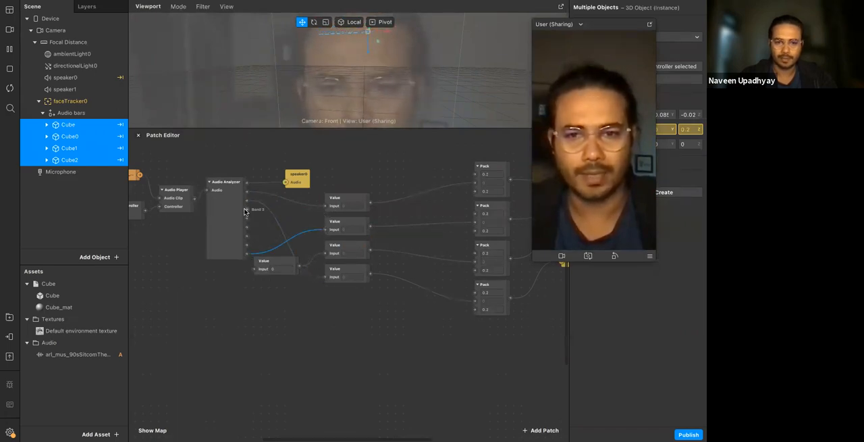
{"action": "left_click_drag", "start_coordinate": [322, 255], "coordinate": [324, 254]}
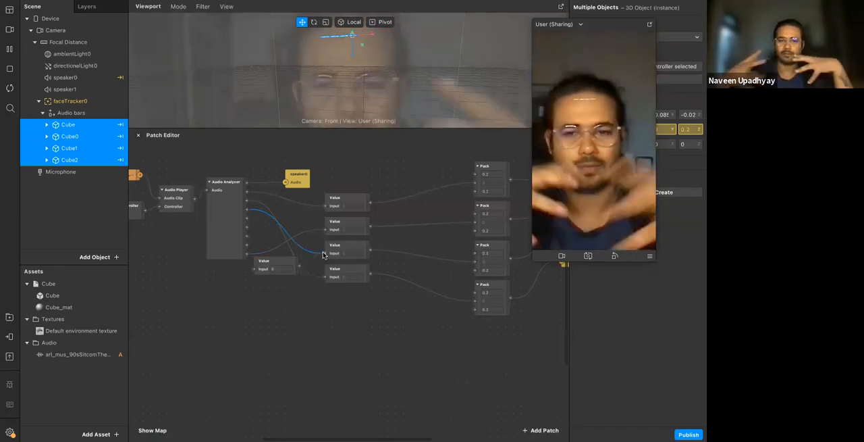
{"action": "left_click", "coordinate": [270, 263]}
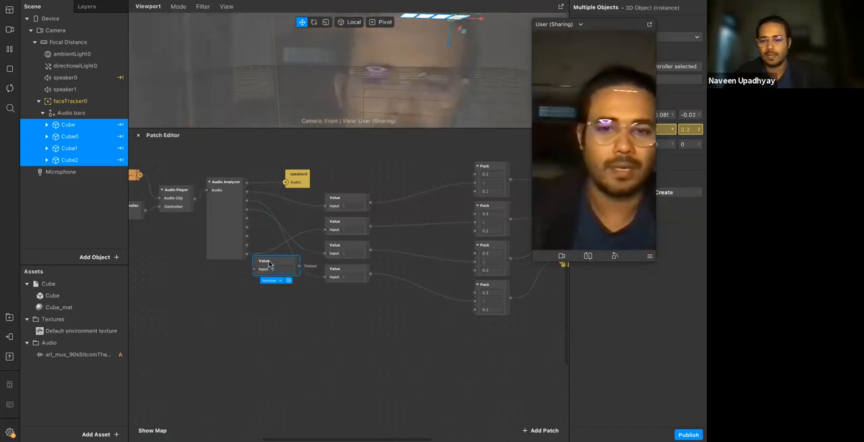
{"action": "key", "text": "BackSpace"}
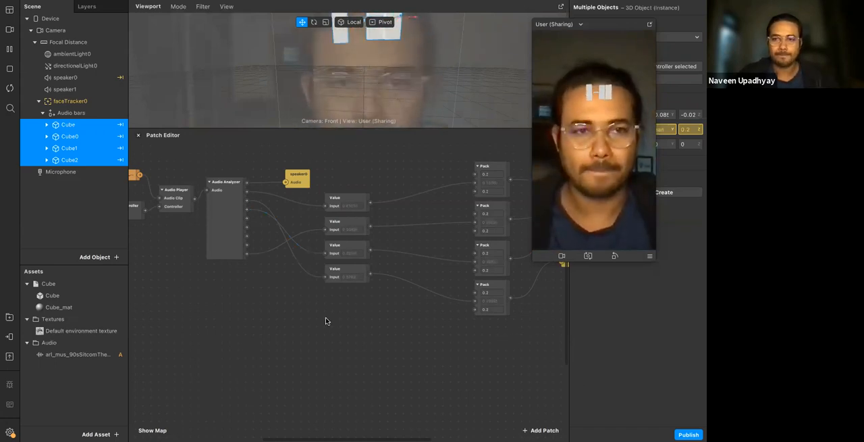
Add a Sharing Experience to the project's properties from the in-app preview options
{"action": "left_click", "coordinate": [7, 340]}
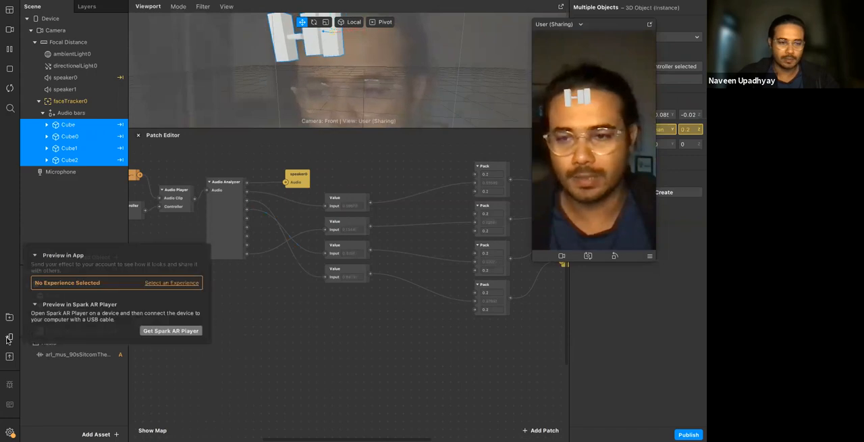
{"action": "left_click", "coordinate": [159, 286]}
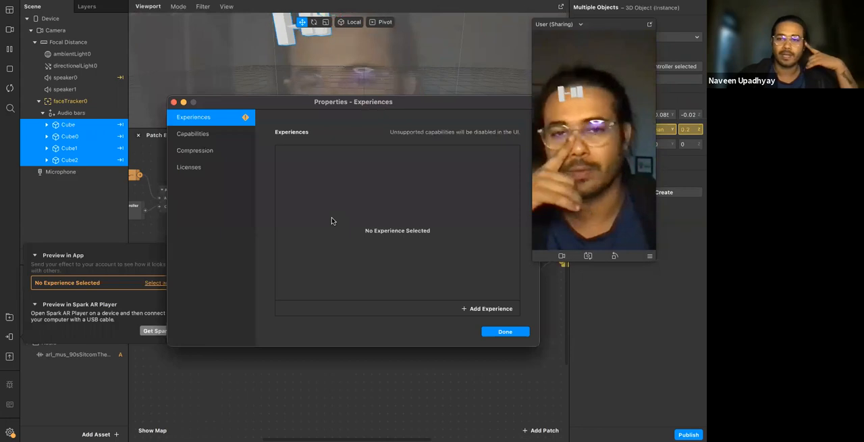
{"action": "left_click", "coordinate": [487, 309]}
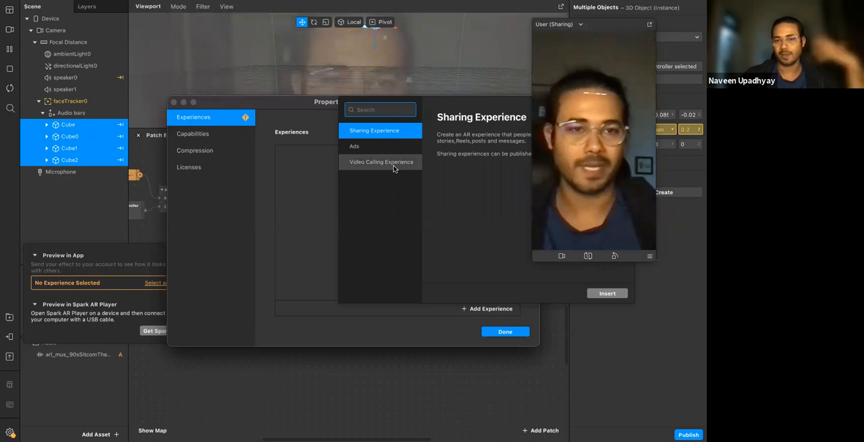
{"action": "double_click", "coordinate": [388, 131]}
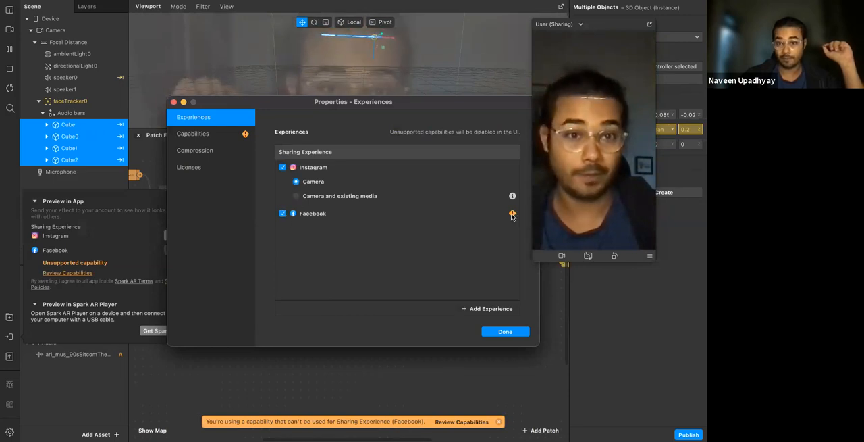
Check the capability warning beside Facebook, exclude Facebook from the Sharing Experience and close the project properties
{"action": "mouse_move", "coordinate": [513, 214]}
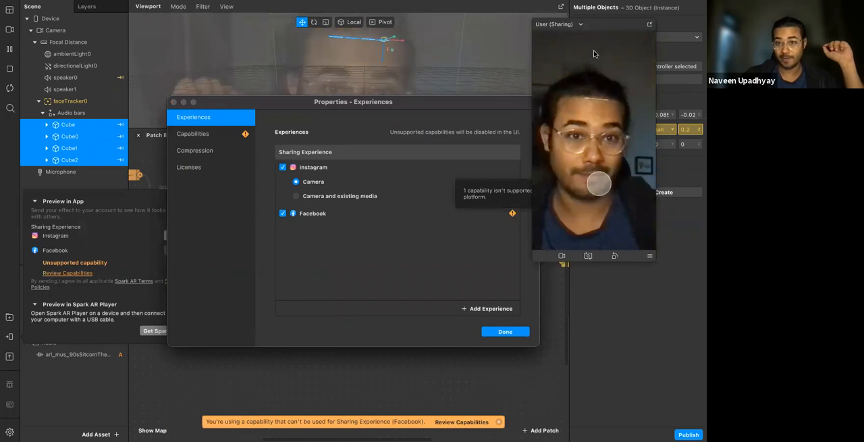
{"action": "left_click_drag", "start_coordinate": [605, 28], "coordinate": [654, 35]}
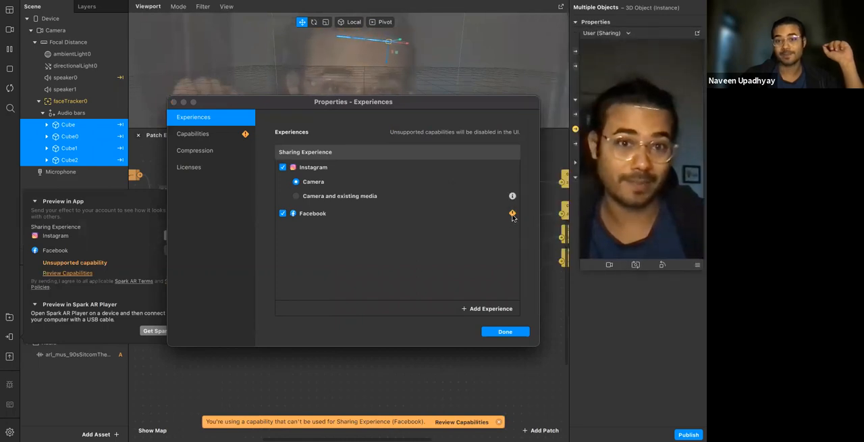
{"action": "mouse_move", "coordinate": [513, 215]}
{"action": "left_click", "coordinate": [282, 213]}
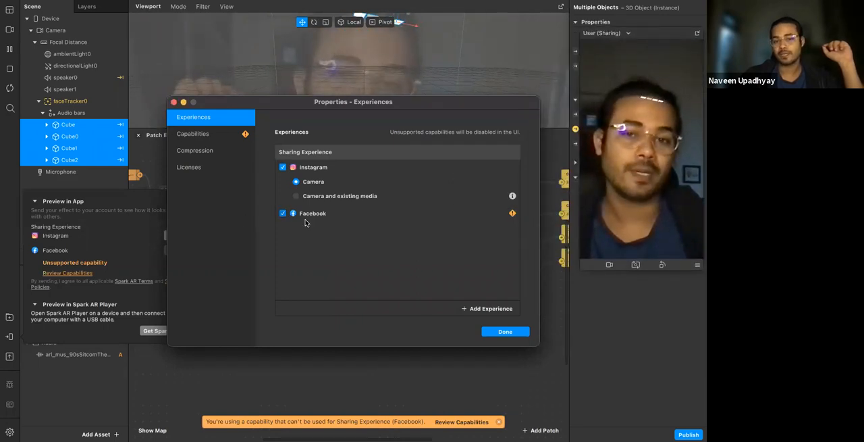
{"action": "left_click", "coordinate": [525, 333]}
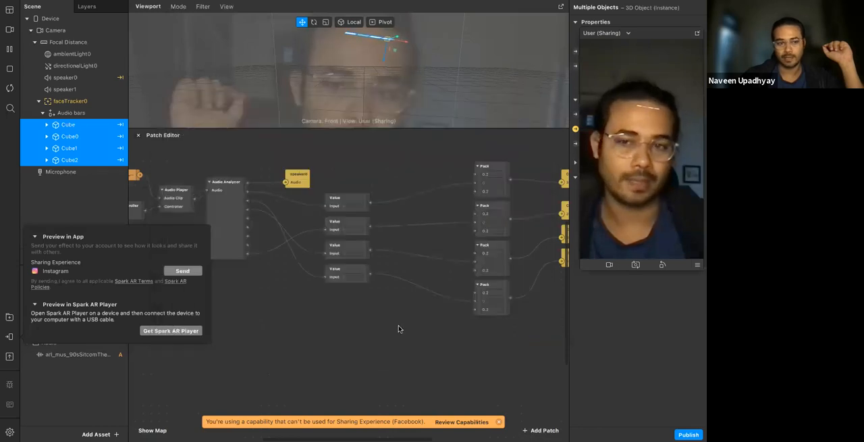
Send the effect to Instagram for preview and show its test link before closing the preview options
{"action": "left_click", "coordinate": [10, 336]}
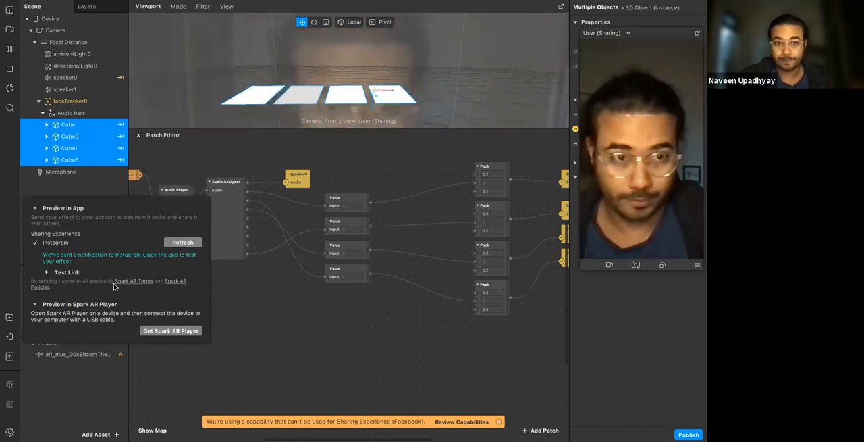
{"action": "left_click", "coordinate": [62, 271]}
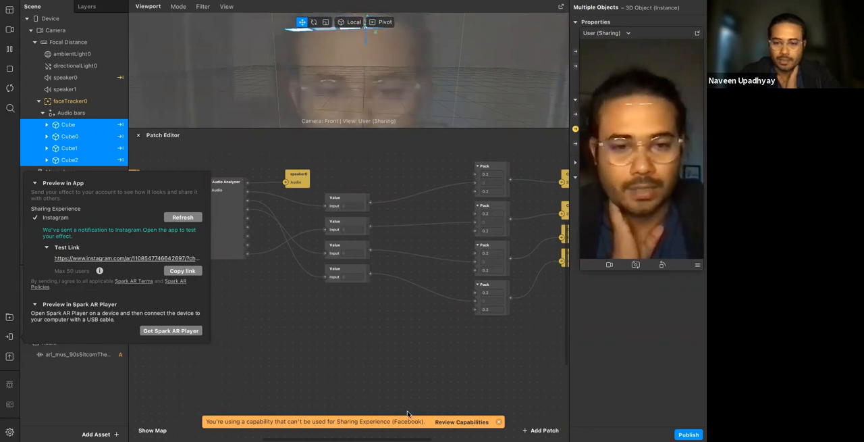
{"action": "left_click", "coordinate": [393, 304]}
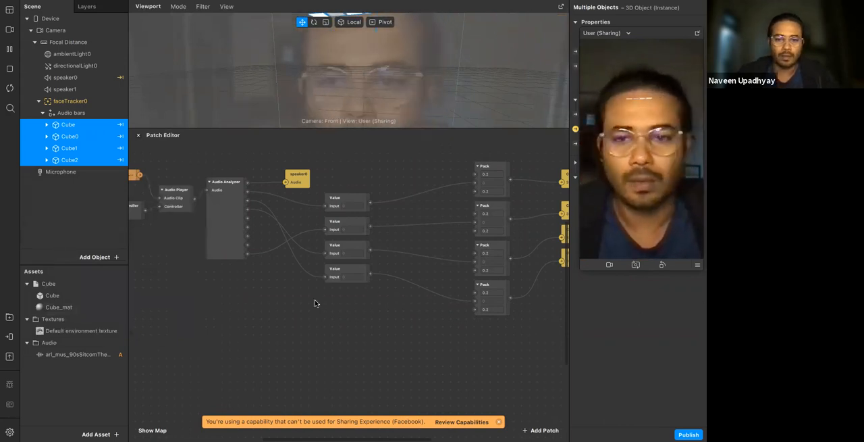
Delete all patches from the Patch Editor, from the audio clip and Screen Tap to the four cube scale patches
{"action": "scroll", "coordinate": [466, 312], "scroll_direction": "right", "scroll_amount": 3}
{"action": "scroll", "coordinate": [461, 316], "scroll_direction": "right", "scroll_amount": 2}
{"action": "scroll", "coordinate": [461, 315], "scroll_direction": "down", "scroll_amount": 2}
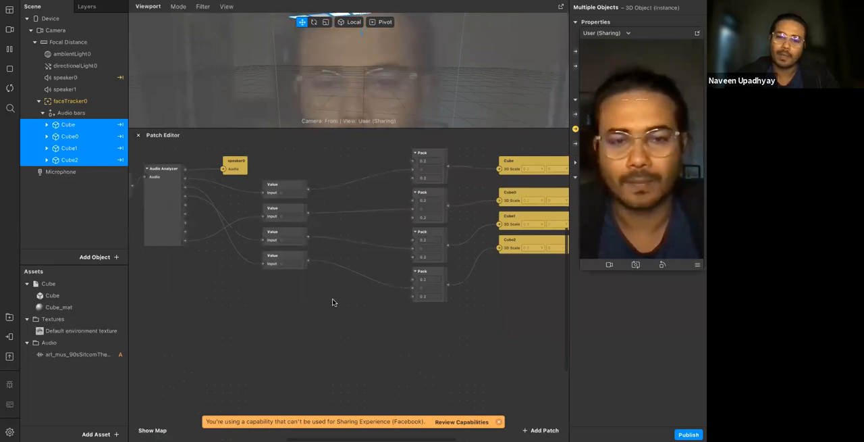
{"action": "scroll", "coordinate": [333, 302], "scroll_direction": "up", "scroll_amount": 1}
{"action": "scroll", "coordinate": [333, 302], "scroll_direction": "right", "scroll_amount": 1}
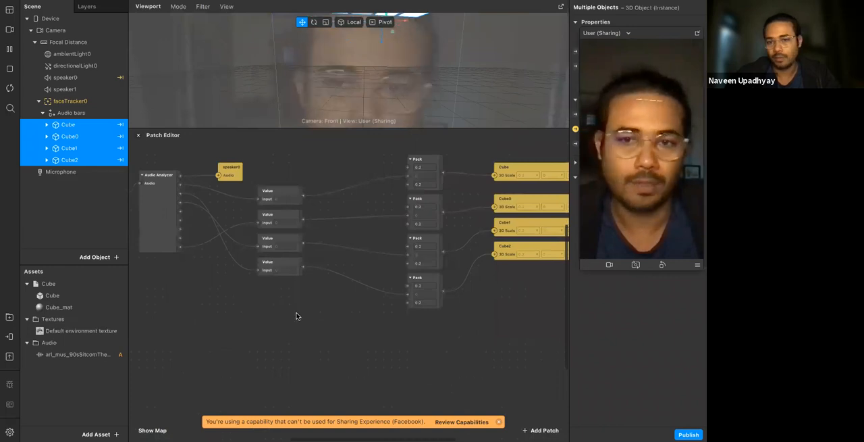
{"action": "scroll", "coordinate": [296, 316], "scroll_direction": "down", "scroll_amount": 2, "text": "ctrl"}
{"action": "scroll", "coordinate": [296, 315], "scroll_direction": "left", "scroll_amount": 3}
{"action": "left_click_drag", "start_coordinate": [145, 191], "coordinate": [555, 352]}
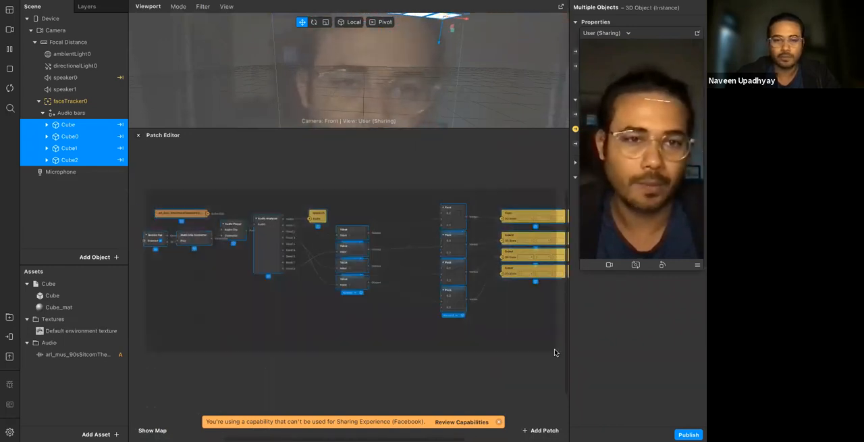
{"action": "scroll", "coordinate": [555, 352], "scroll_direction": "right", "scroll_amount": 1}
{"action": "scroll", "coordinate": [555, 351], "scroll_direction": "down", "scroll_amount": 1}
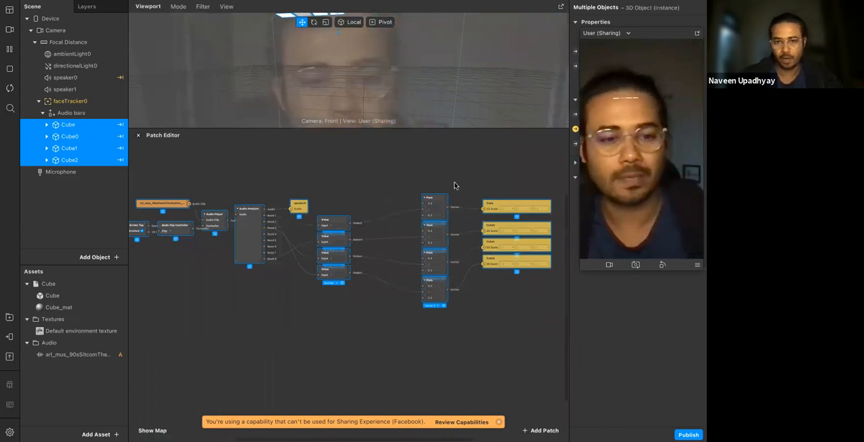
{"action": "key", "text": "Delete"}
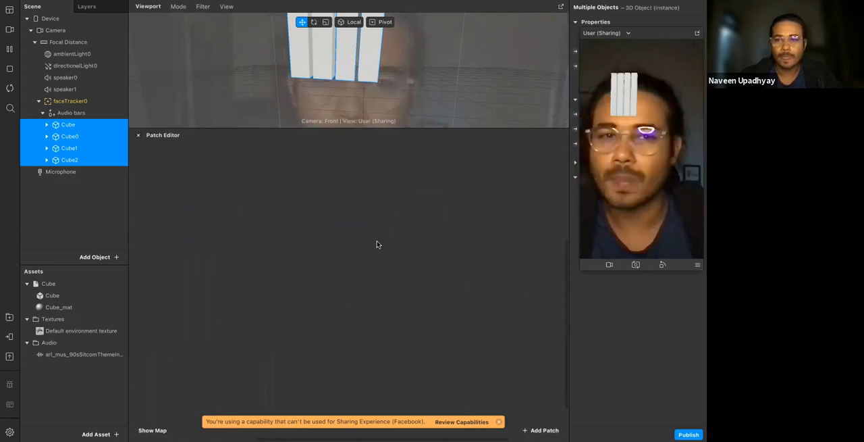
Move the preview window off the object properties and add a Slider UI patch to the empty Patch Editor
{"action": "left_click_drag", "start_coordinate": [667, 41], "coordinate": [522, 44]}
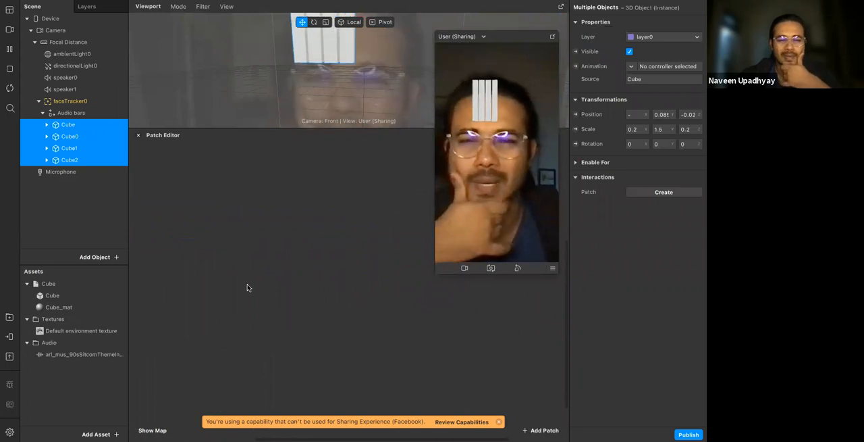
{"action": "right_click", "coordinate": [226, 206]}
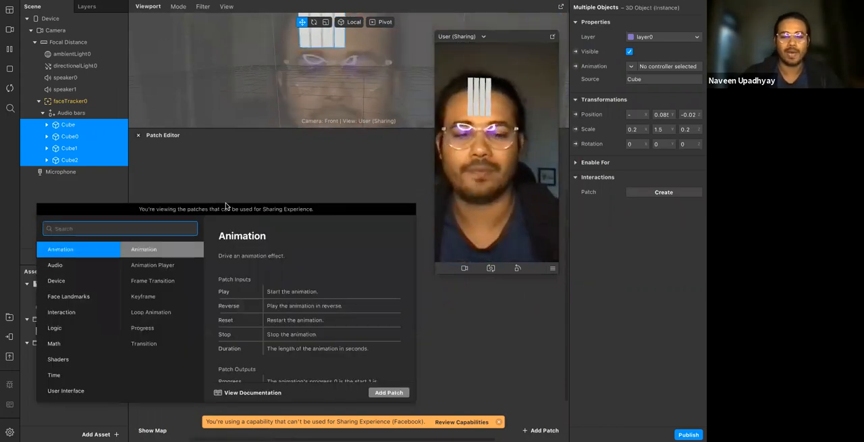
{"action": "type", "text": "sl"}
{"action": "key", "text": "Down"}
{"action": "key", "text": "Return"}
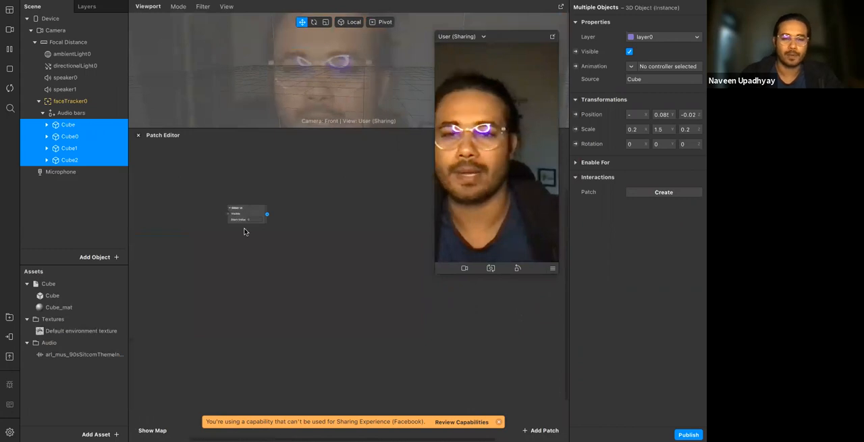
Shift the Slider UI patch slightly on the canvas and inspect its Visible and Start Value inputs and Slider Value output
{"action": "scroll", "coordinate": [256, 248], "scroll_direction": "up", "scroll_amount": 5}
{"action": "scroll", "coordinate": [266, 214], "scroll_direction": "up", "scroll_amount": 2}
{"action": "left_click", "coordinate": [250, 195]}
{"action": "left_click", "coordinate": [284, 281]}
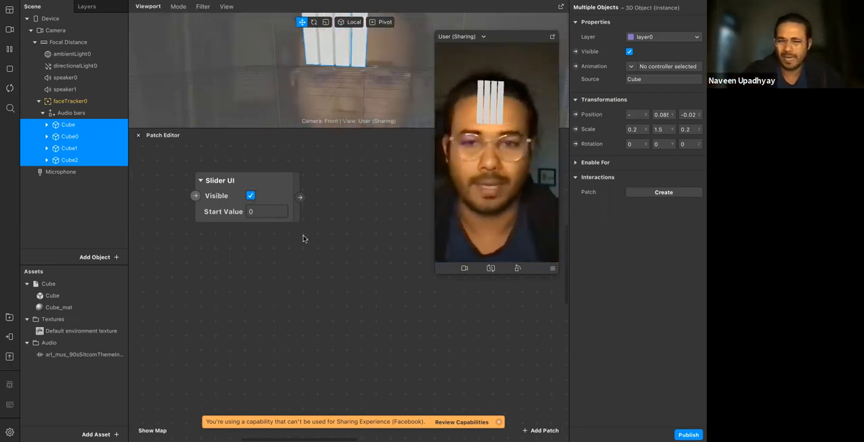
{"action": "left_click_drag", "start_coordinate": [287, 193], "coordinate": [293, 196]}
{"action": "left_click", "coordinate": [296, 293]}
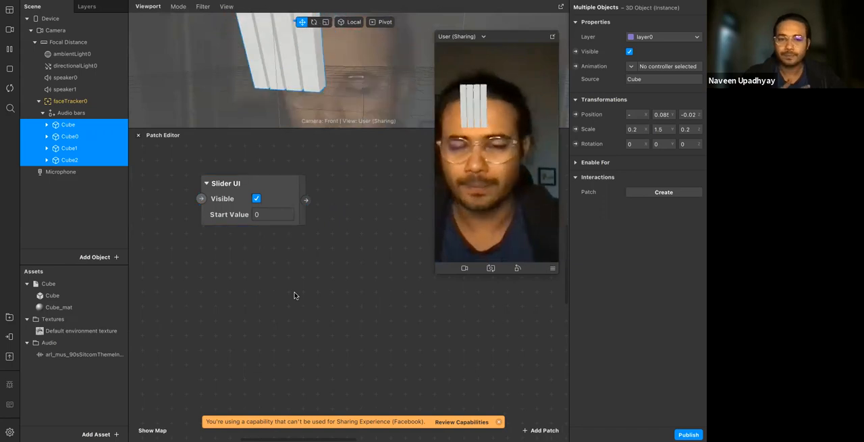
{"action": "left_click", "coordinate": [287, 207]}
{"action": "left_click", "coordinate": [307, 201]}
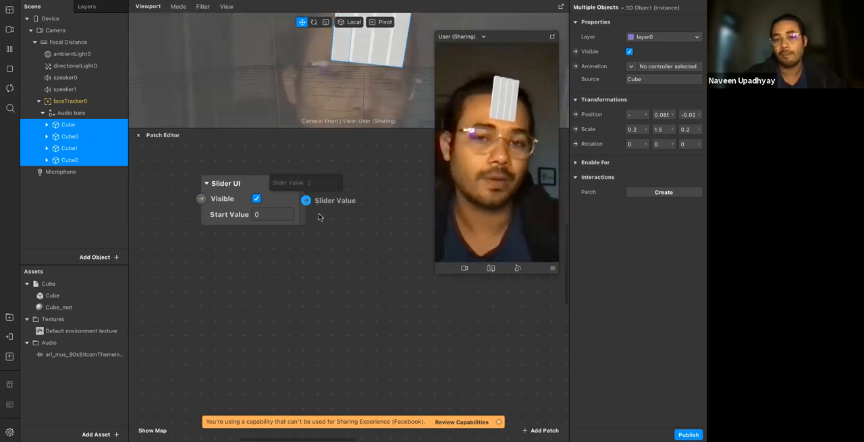
Try attaching a Multiply patch to the Slider UI patch's Slider Value output
{"action": "left_click_drag", "start_coordinate": [338, 237], "coordinate": [339, 238]}
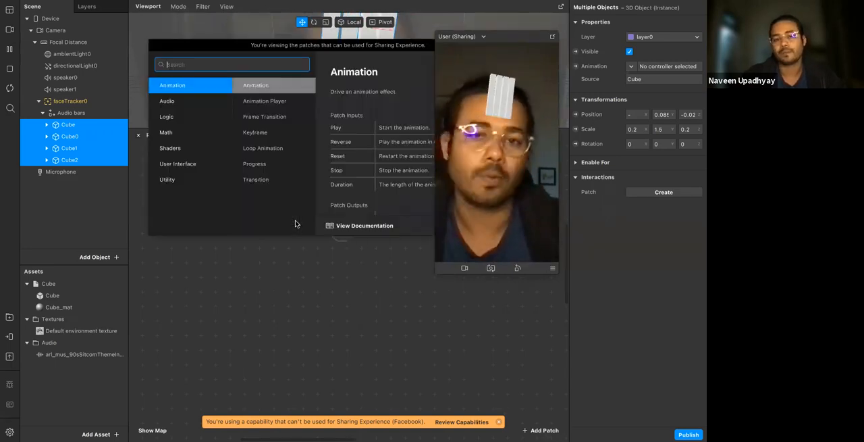
{"action": "left_click", "coordinate": [374, 280]}
{"action": "scroll", "coordinate": [311, 233], "scroll_direction": "right", "scroll_amount": 1}
{"action": "scroll", "coordinate": [311, 232], "scroll_direction": "up", "scroll_amount": 1}
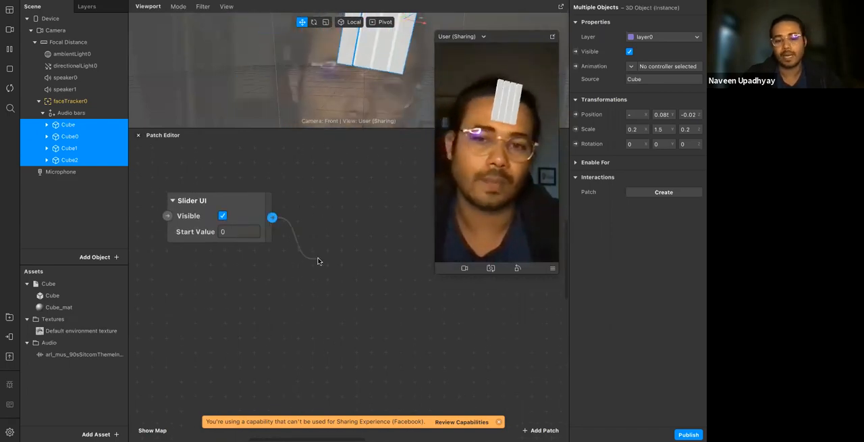
{"action": "left_click_drag", "start_coordinate": [318, 261], "coordinate": [318, 259]}
{"action": "type", "text": "mul"}
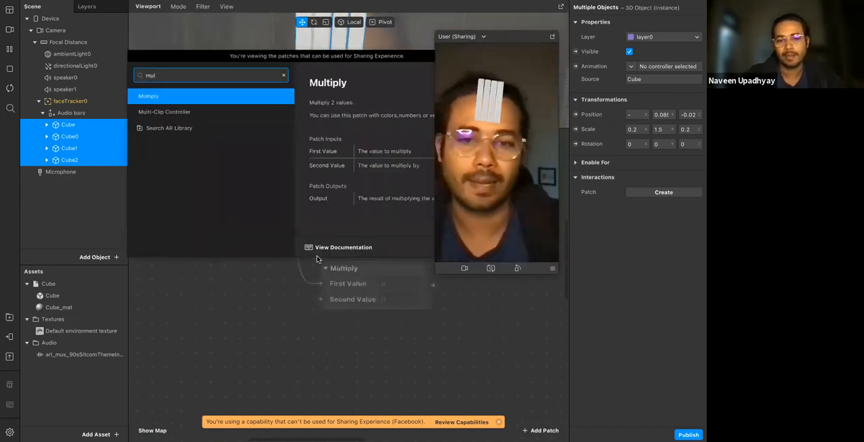
{"action": "key", "text": "Return"}
Attach an Add patch to the Slider UI patch, feeding Slider Value into its First Value
{"action": "left_click_drag", "start_coordinate": [292, 245], "coordinate": [315, 205]}
{"action": "type", "text": "add"}
{"action": "key", "text": "Return"}
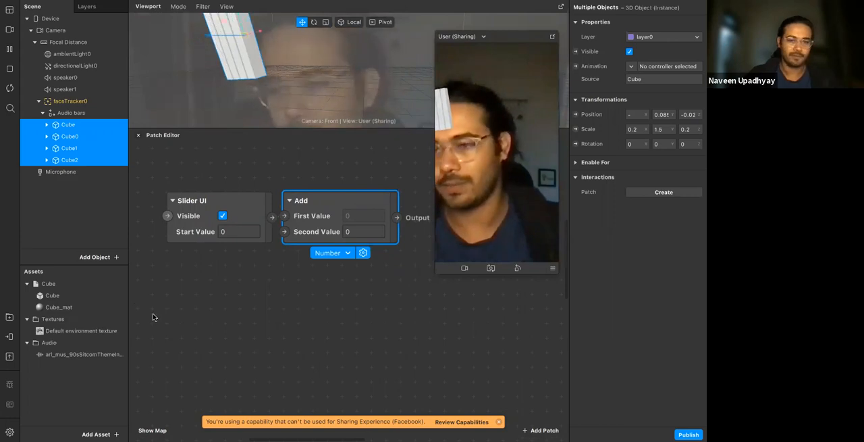
{"action": "left_click", "coordinate": [193, 308]}
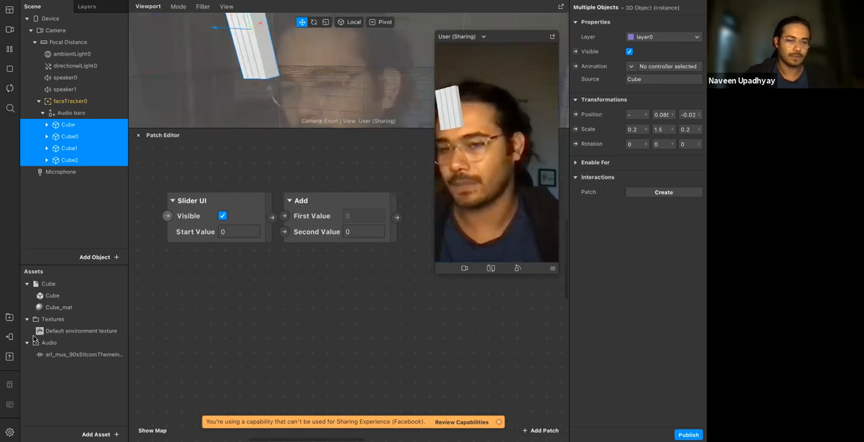
Refresh the Instagram in-app preview so it carries the Slider UI version of the effect
{"action": "left_click", "coordinate": [10, 336]}
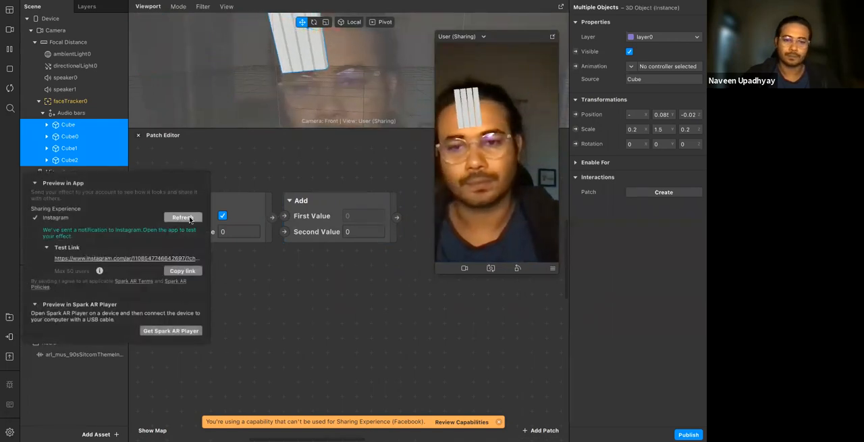
{"action": "left_click", "coordinate": [183, 218]}
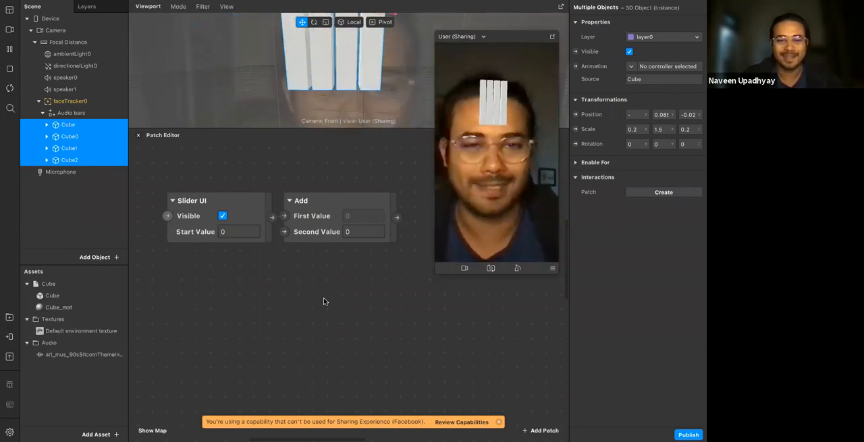
Set the Slider UI patch's Start Value to -0.5
{"action": "scroll", "coordinate": [206, 239], "scroll_direction": "right", "scroll_amount": 1}
{"action": "scroll", "coordinate": [206, 239], "scroll_direction": "down", "scroll_amount": 1}
{"action": "scroll", "coordinate": [264, 247], "scroll_direction": "right", "scroll_amount": 2}
{"action": "scroll", "coordinate": [264, 247], "scroll_direction": "up", "scroll_amount": 1}
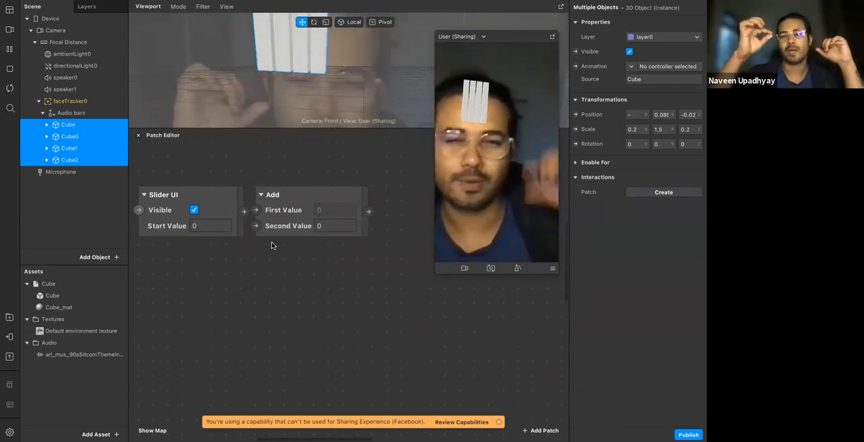
{"action": "left_click", "coordinate": [211, 226]}
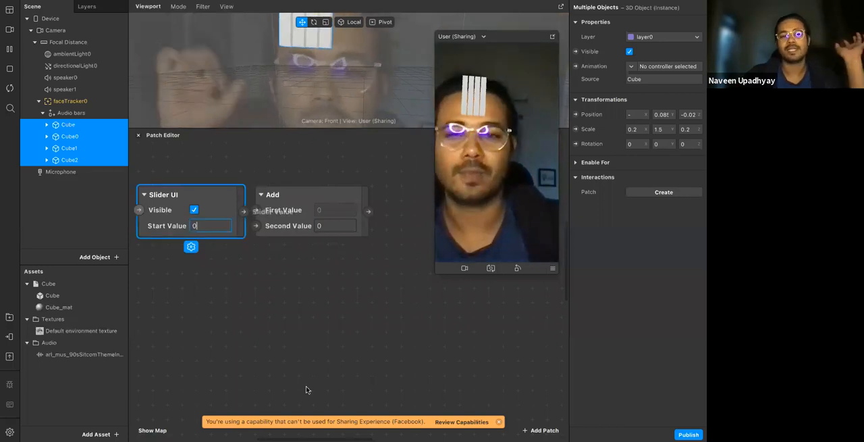
{"action": "type", "text": "."}
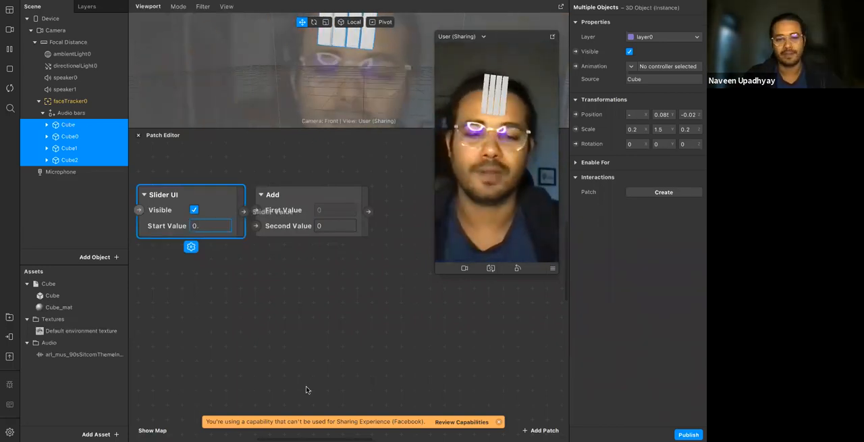
{"action": "type", "text": "-5"}
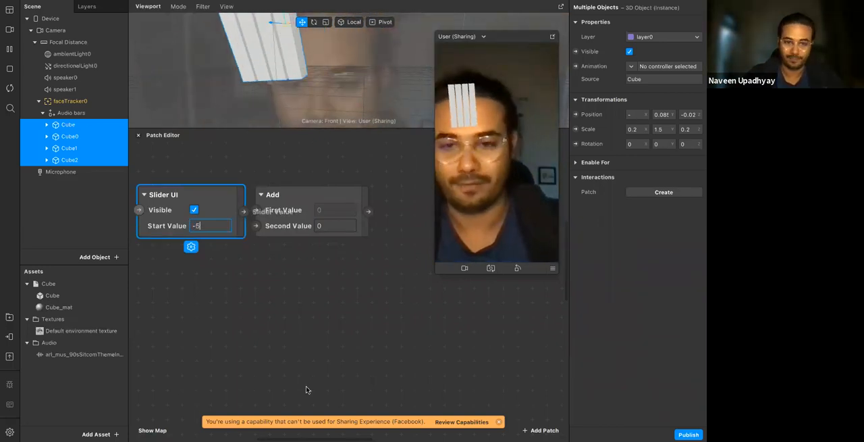
{"action": "key", "text": "Return"}
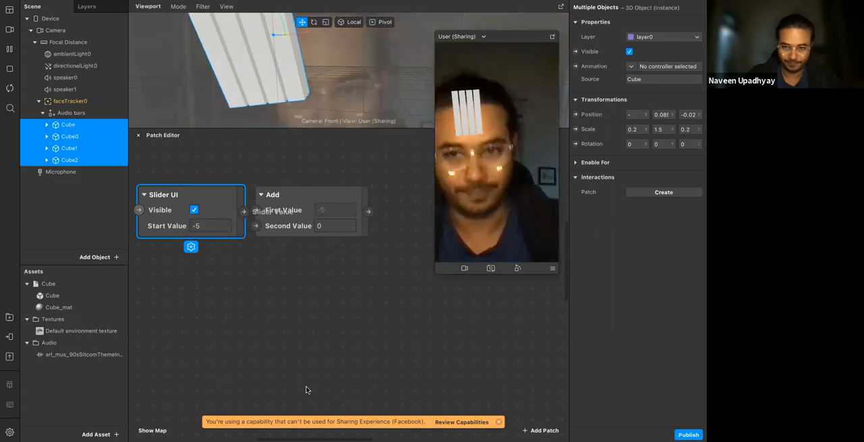
{"action": "left_click", "coordinate": [288, 301]}
{"action": "left_click", "coordinate": [203, 226]}
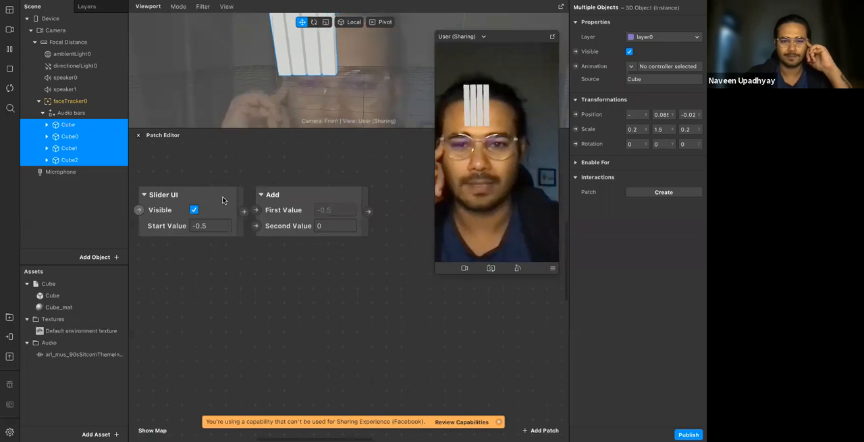
Move the Slider UI patch away from the Add patch and set Add's Second Value to 1
{"action": "left_click_drag", "start_coordinate": [210, 192], "coordinate": [194, 177]}
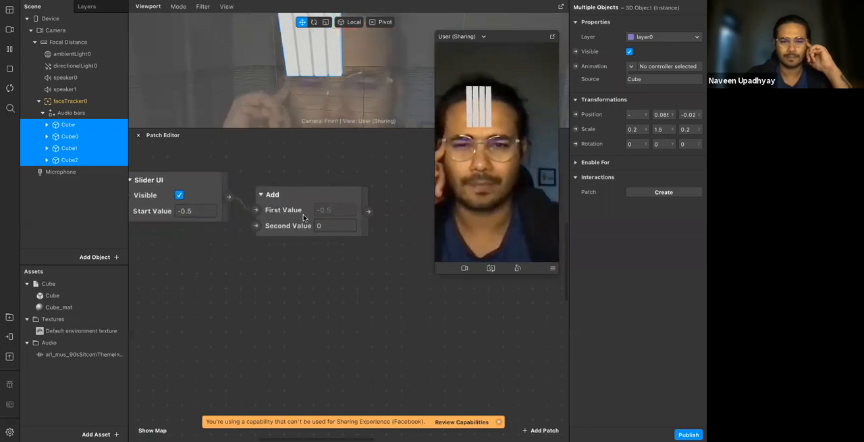
{"action": "left_click", "coordinate": [303, 217]}
{"action": "left_click", "coordinate": [343, 226]}
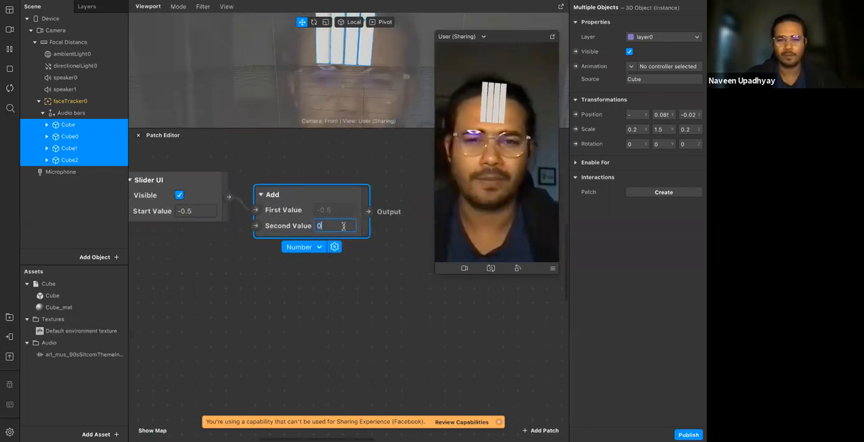
{"action": "left_click", "coordinate": [334, 288]}
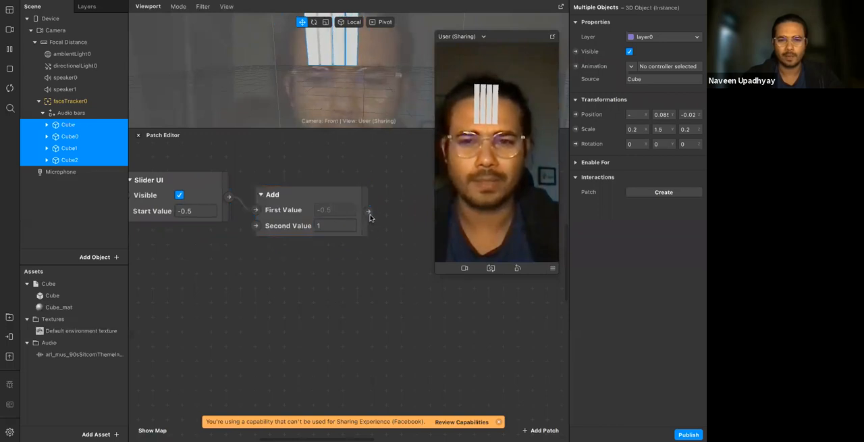
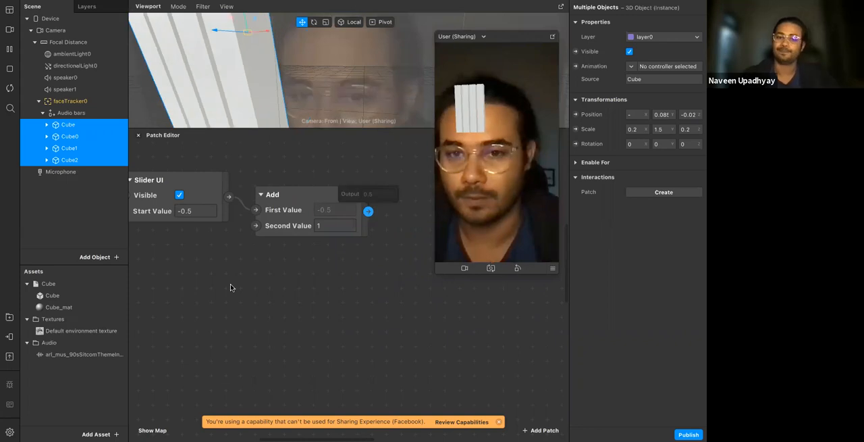
Set the Slider UI patch's Start Value to 0
{"action": "left_click", "coordinate": [195, 211]}
{"action": "type", "text": "0"}
{"action": "key", "text": "Return"}
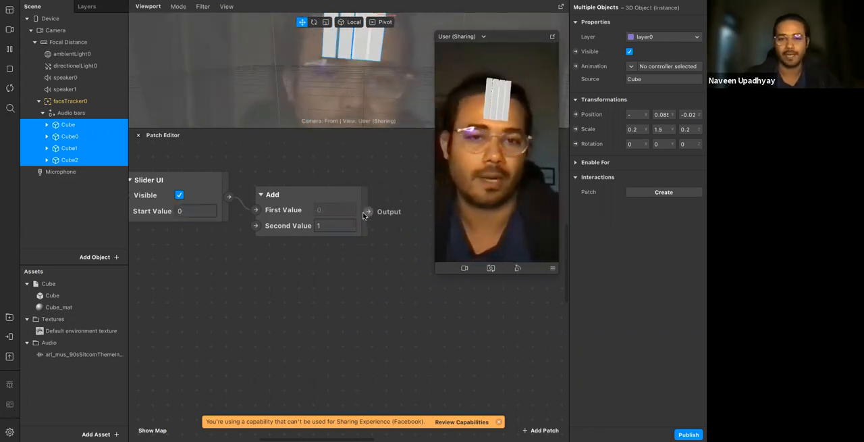
Delete the Slider UI and Add patches from the patch graph
{"action": "scroll", "coordinate": [168, 170], "scroll_direction": "left", "scroll_amount": 2}
{"action": "scroll", "coordinate": [168, 170], "scroll_direction": "up", "scroll_amount": 1}
{"action": "left_click_drag", "start_coordinate": [172, 175], "coordinate": [389, 265]}
{"action": "key", "text": "Delete"}
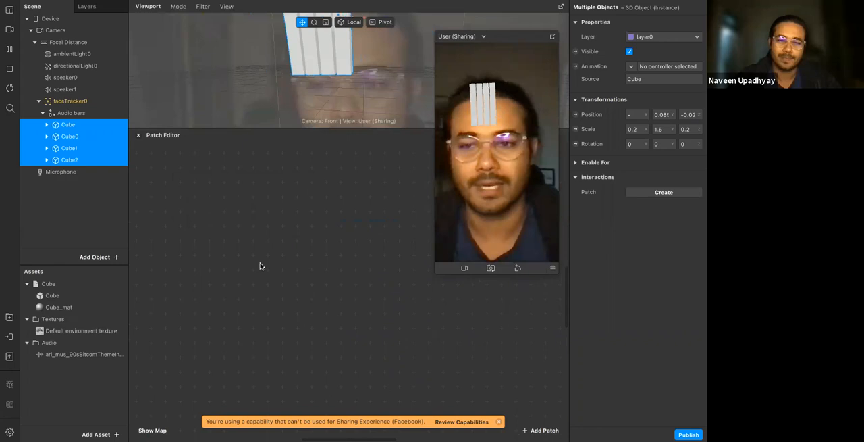
Add a Picker UI patch to the empty patch graph
{"action": "right_click", "coordinate": [233, 222]}
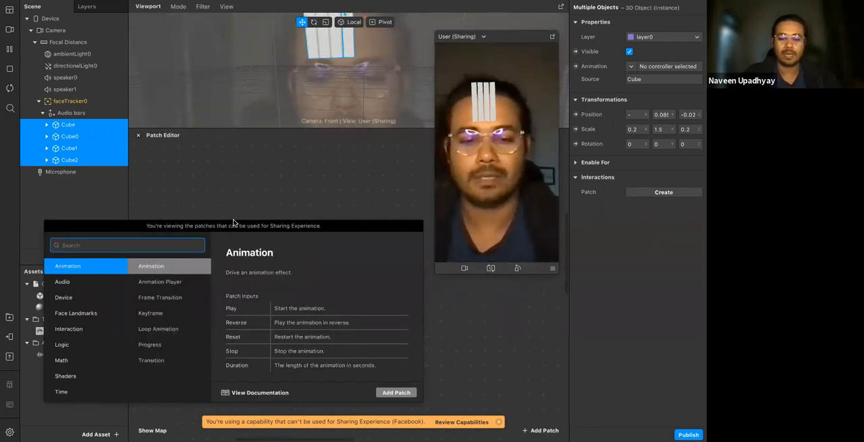
{"action": "type", "text": "s"}
{"action": "key", "text": "BackSpace"}
{"action": "type", "text": "nat"}
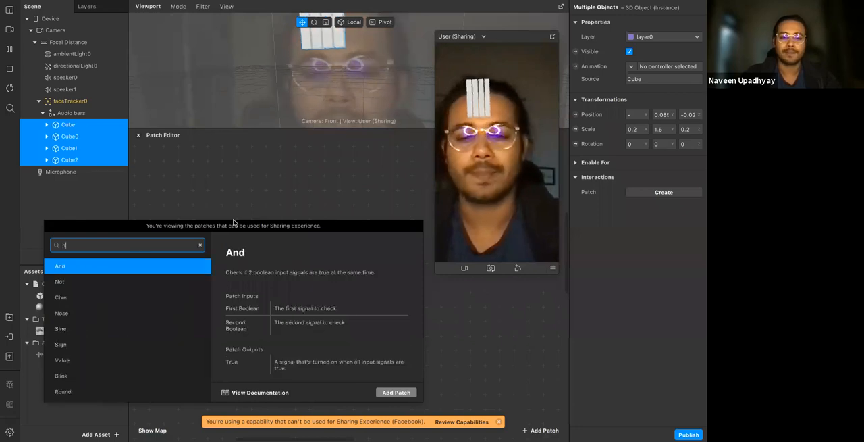
{"action": "key", "text": "BackSpace"}
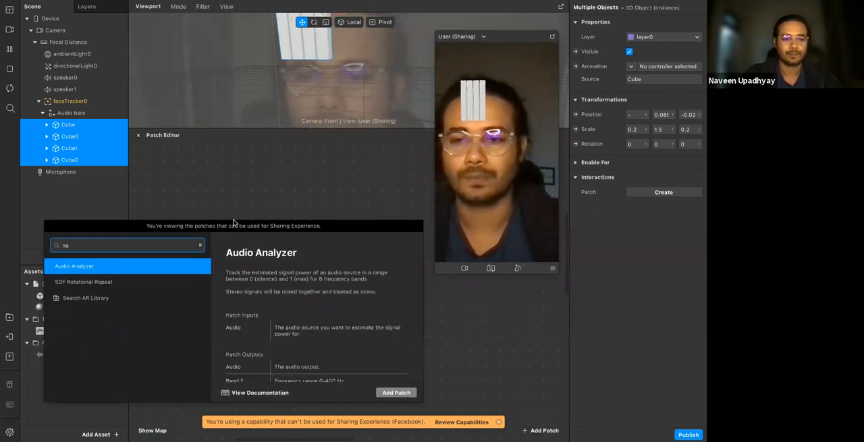
{"action": "key", "text": "BackSpace"}
{"action": "key", "text": "BackSpace"}
{"action": "type", "text": "ui"}
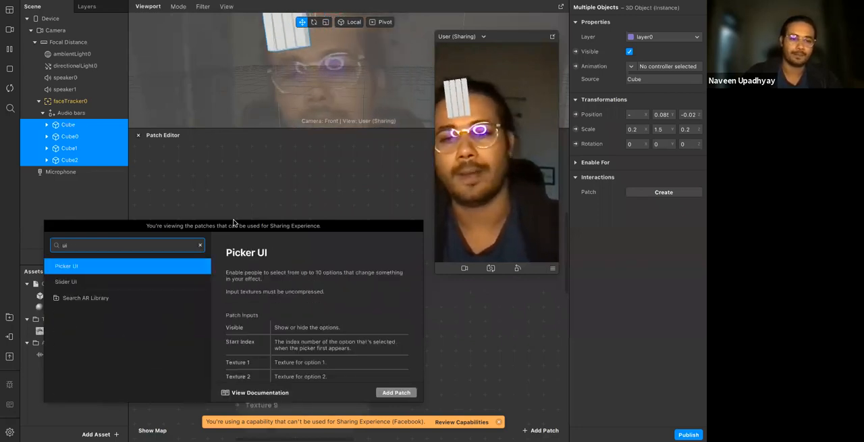
{"action": "key", "text": "Up"}
{"action": "key", "text": "Return"}
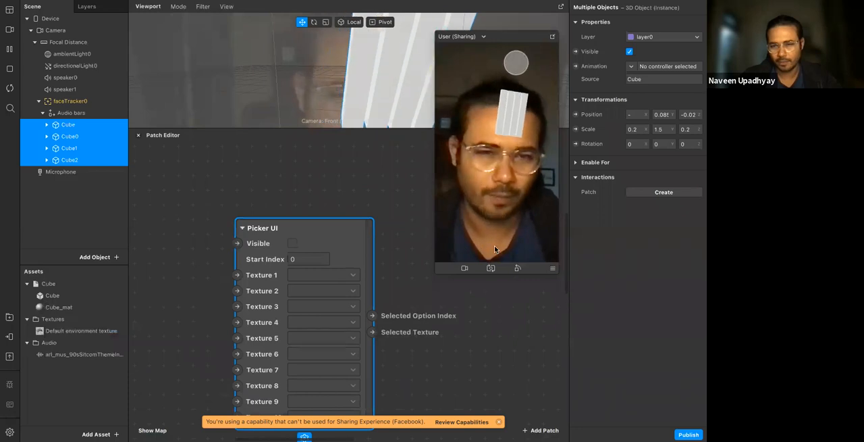
Enable the Visible option on the Picker UI patch and deselect the patch
{"action": "scroll", "coordinate": [351, 264], "scroll_direction": "down", "scroll_amount": 5}
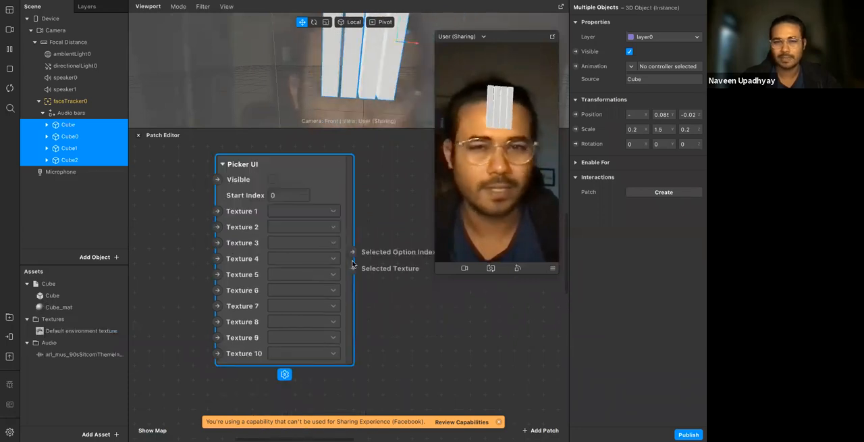
{"action": "scroll", "coordinate": [352, 264], "scroll_direction": "up", "scroll_amount": 4}
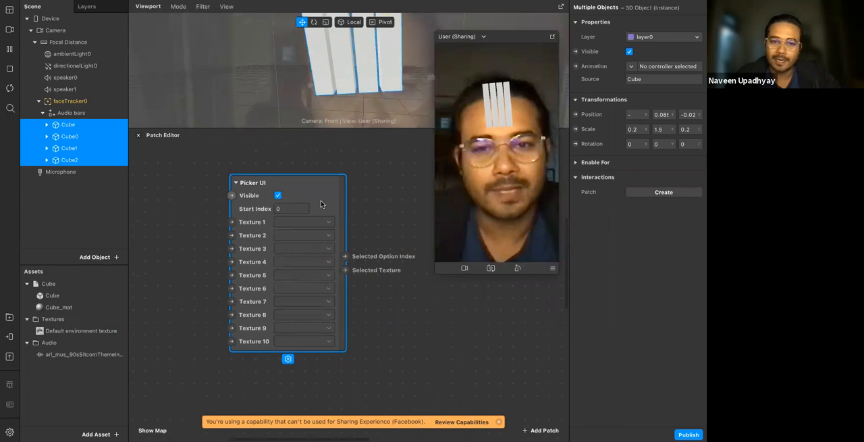
{"action": "scroll", "coordinate": [338, 213], "scroll_direction": "down", "scroll_amount": 1}
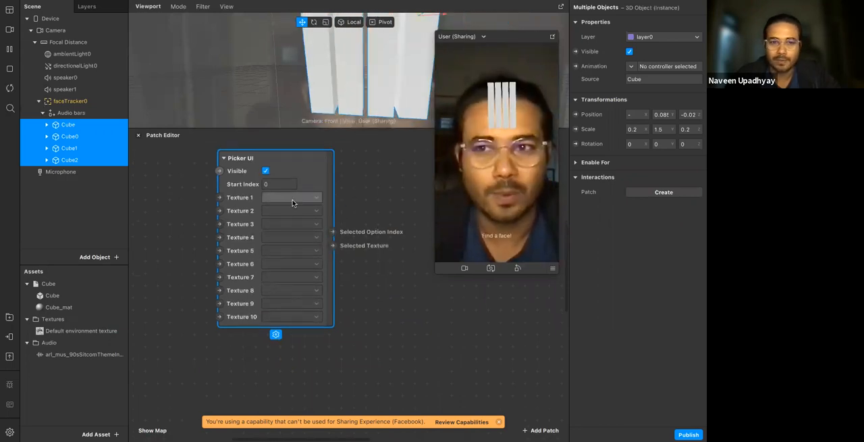
{"action": "left_click", "coordinate": [174, 237]}
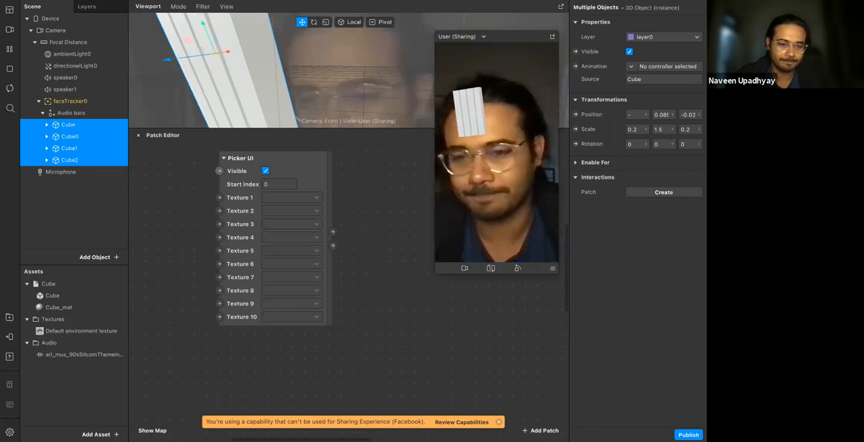
Start importing an asset from the computer and search the whole Mac for "numbers"
{"action": "left_click", "coordinate": [98, 433]}
{"action": "mouse_move", "coordinate": [177, 297]}
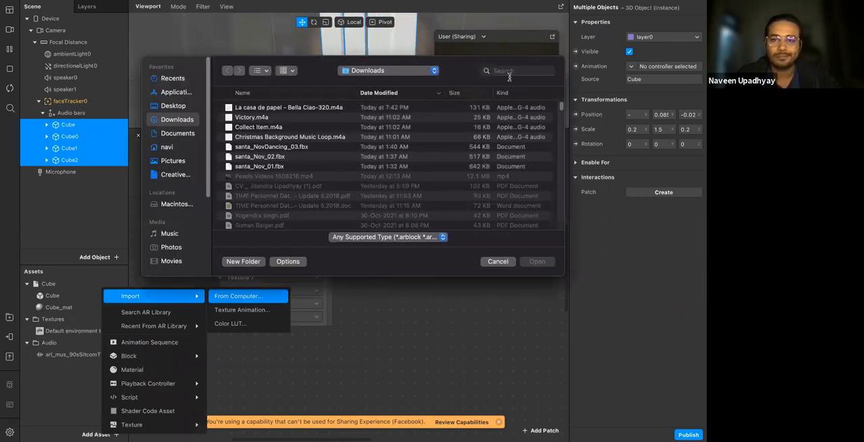
{"action": "left_click", "coordinate": [511, 74]}
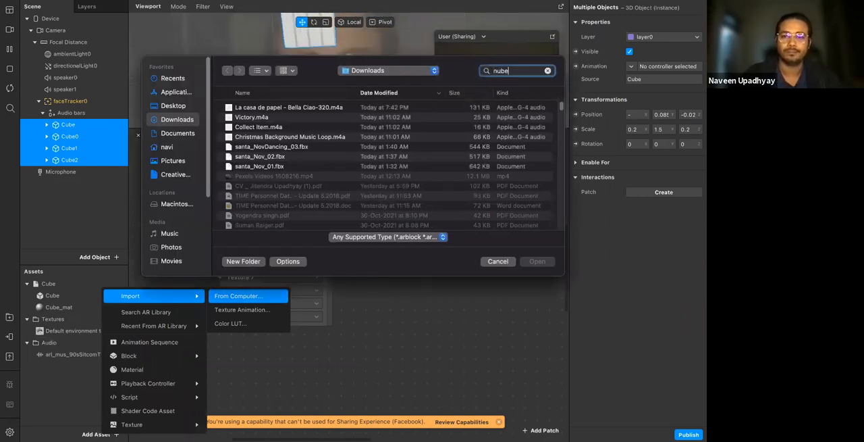
{"action": "type", "text": "nuber"}
{"action": "key", "text": "BackSpace"}
{"action": "key", "text": "BackSpace"}
{"action": "key", "text": "BackSpace"}
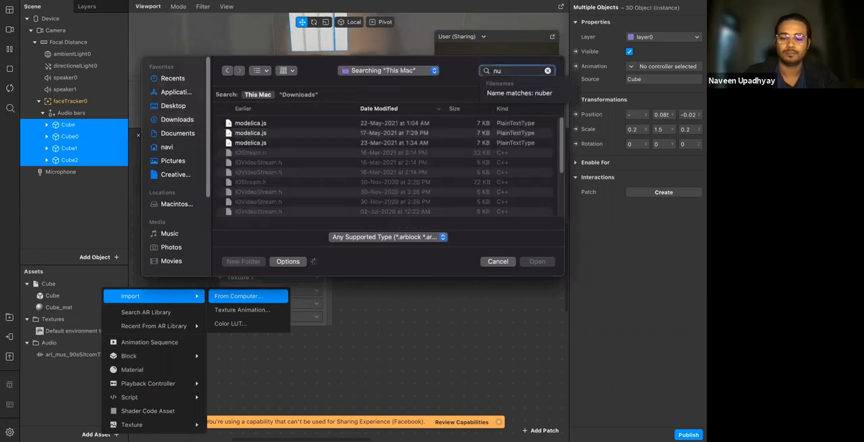
{"action": "type", "text": "mbers"}
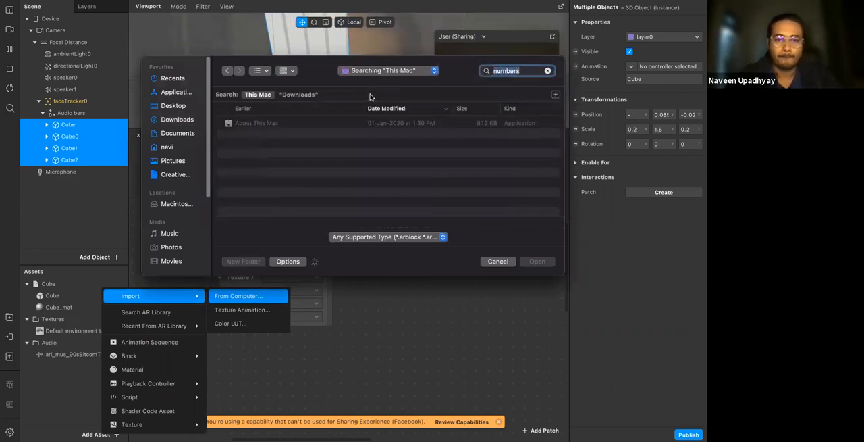
{"action": "scroll", "coordinate": [279, 196], "scroll_direction": "down", "scroll_amount": 3}
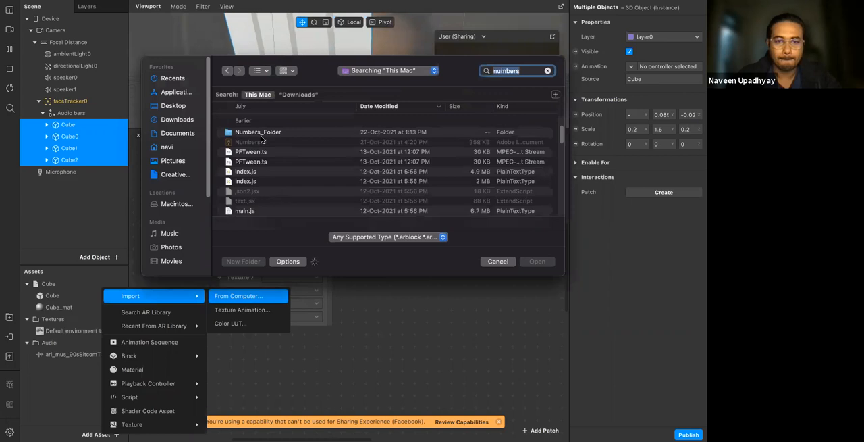
Look inside Numbers_Folder and its Fonts subfolder, and return to the "numbers" search
{"action": "double_click", "coordinate": [262, 133]}
{"action": "double_click", "coordinate": [262, 107]}
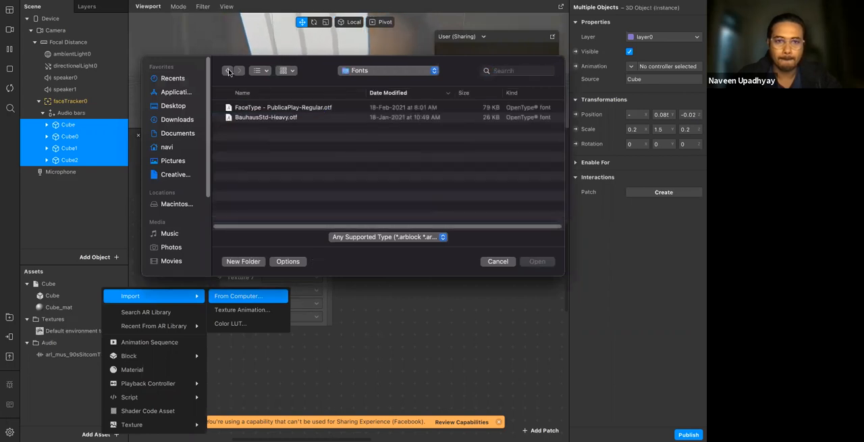
{"action": "left_click", "coordinate": [228, 71]}
{"action": "left_click", "coordinate": [228, 70]}
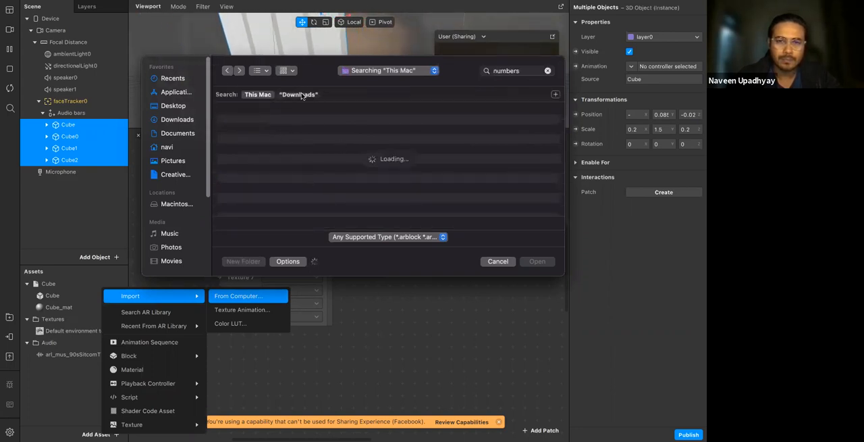
Restrict the "numbers" search to the Downloads folder and look through the files for picker textures
{"action": "left_click", "coordinate": [300, 94]}
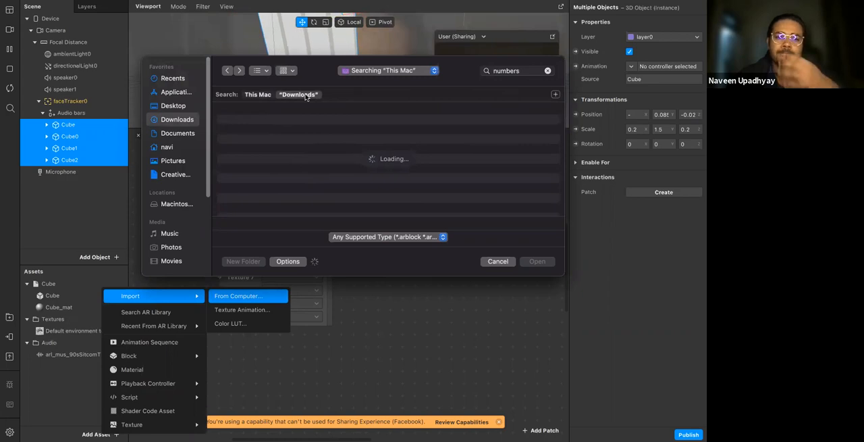
{"action": "scroll", "coordinate": [281, 181], "scroll_direction": "down", "scroll_amount": 5}
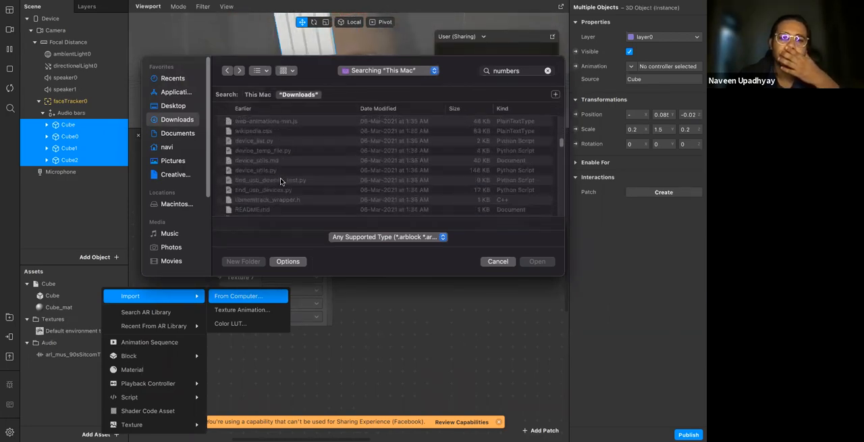
{"action": "scroll", "coordinate": [281, 181], "scroll_direction": "down", "scroll_amount": 5}
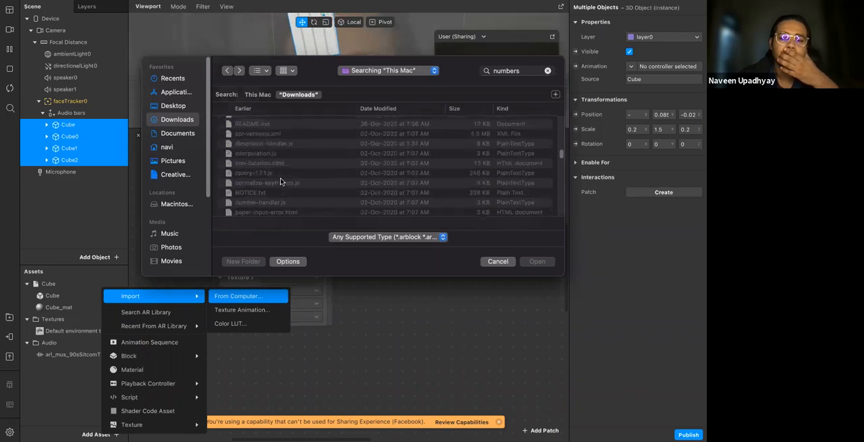
{"action": "scroll", "coordinate": [281, 181], "scroll_direction": "down", "scroll_amount": 8}
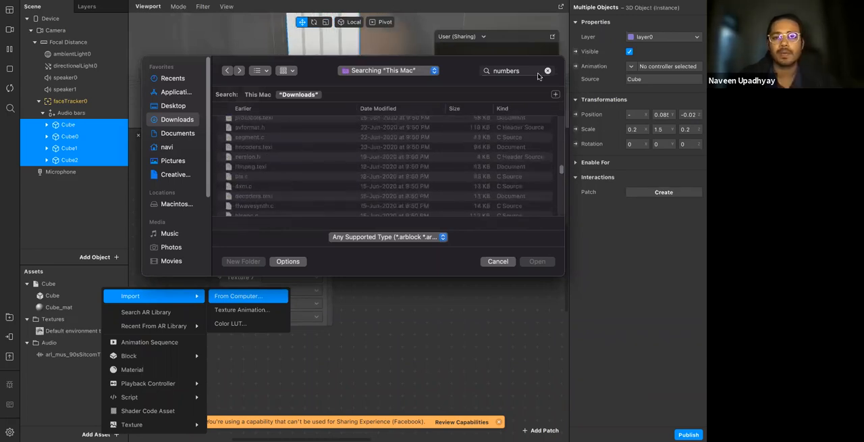
Search the Downloads folder for "native" instead
{"action": "left_click", "coordinate": [516, 70]}
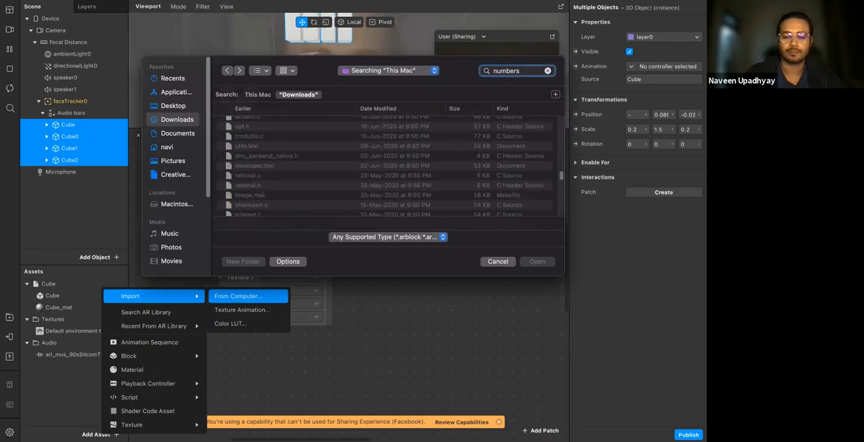
{"action": "type", "text": "name"}
{"action": "key", "text": "super+a"}
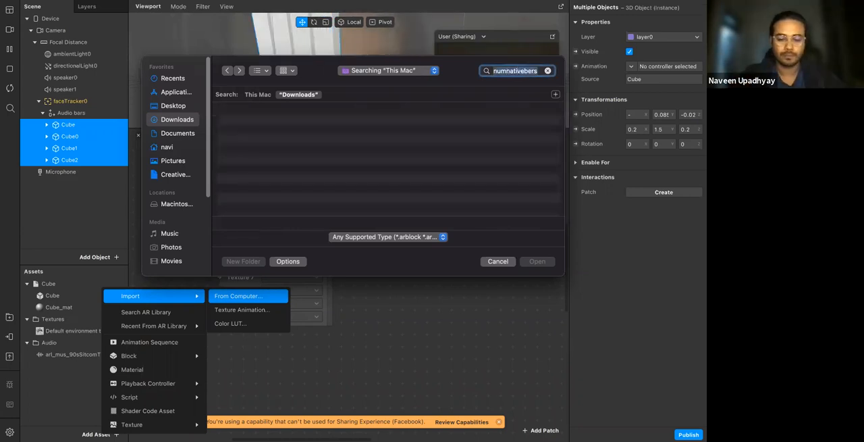
{"action": "type", "text": "native"}
{"action": "key", "text": "super+a"}
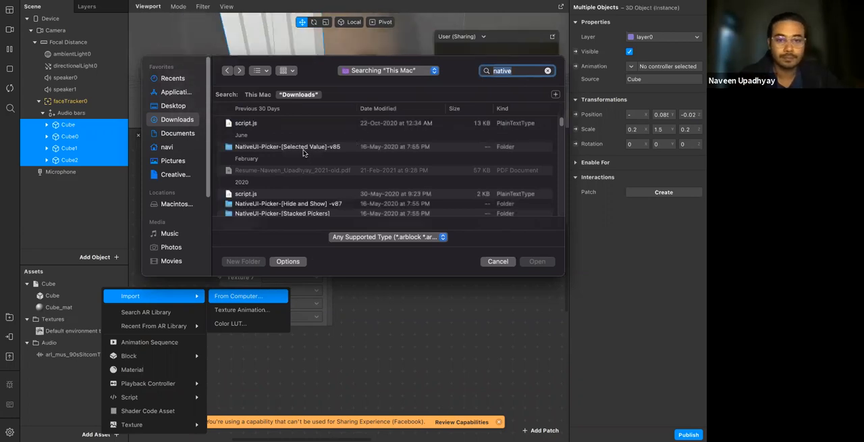
Find the Native UI Picker folder among the search results, check its contents and go back
{"action": "scroll", "coordinate": [267, 211], "scroll_direction": "down", "scroll_amount": 5}
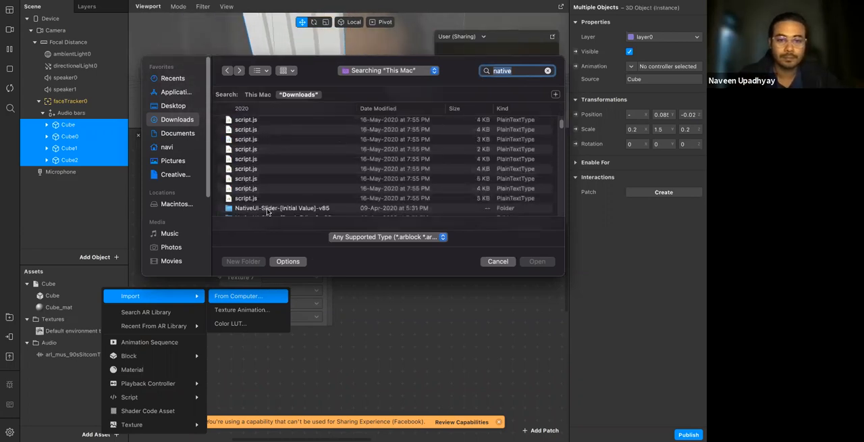
{"action": "scroll", "coordinate": [270, 190], "scroll_direction": "down", "scroll_amount": 10}
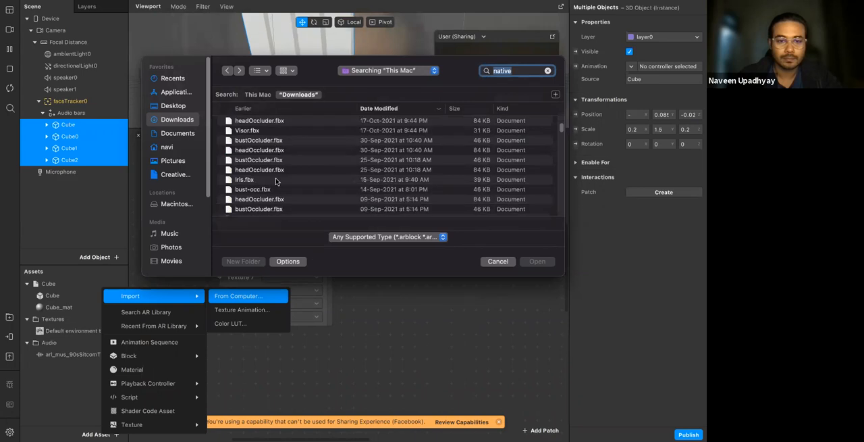
{"action": "scroll", "coordinate": [266, 193], "scroll_direction": "down", "scroll_amount": 10}
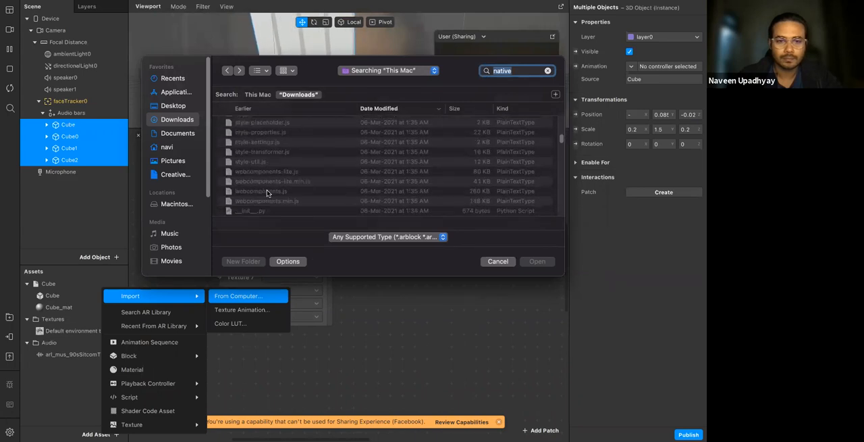
{"action": "scroll", "coordinate": [266, 193], "scroll_direction": "down", "scroll_amount": 10}
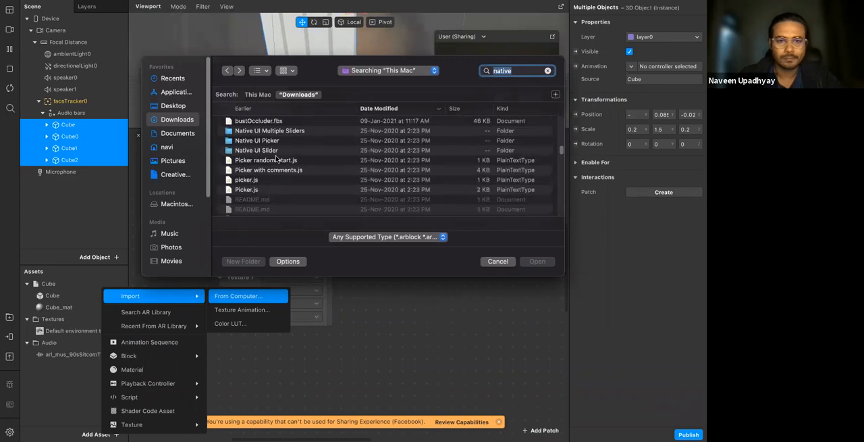
{"action": "left_click", "coordinate": [275, 141]}
{"action": "double_click", "coordinate": [321, 142]}
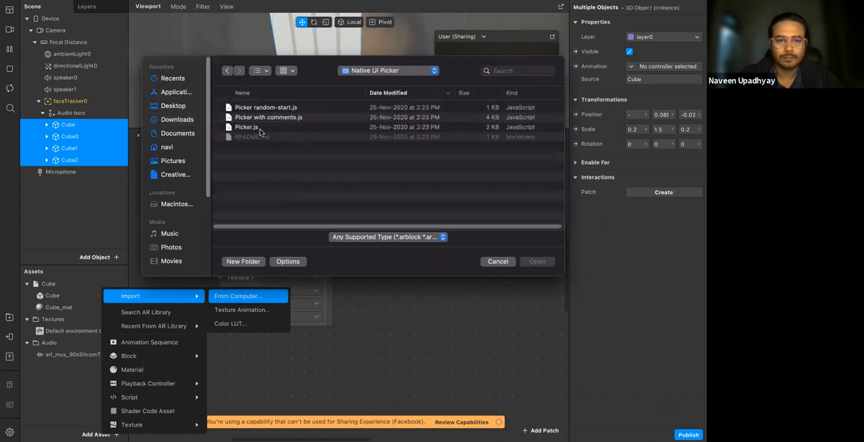
{"action": "key", "text": "super+["}
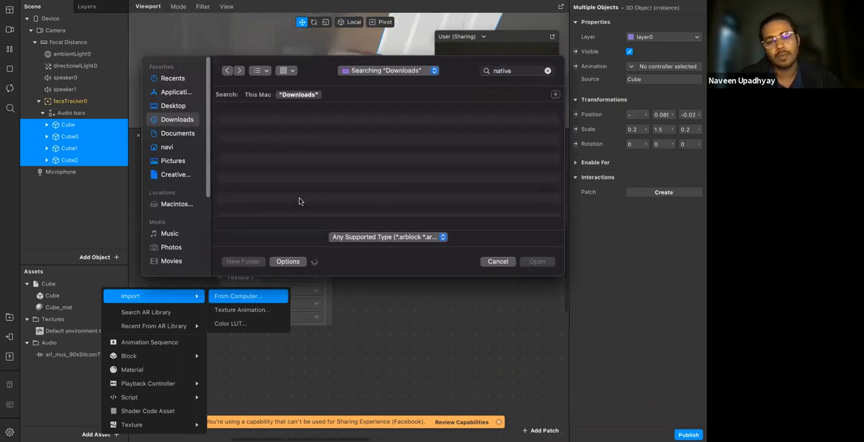
Look through the whole Downloads folder for image files usable as picker textures, and leave the import without choosing any
{"action": "left_click", "coordinate": [179, 137]}
{"action": "left_click", "coordinate": [185, 120]}
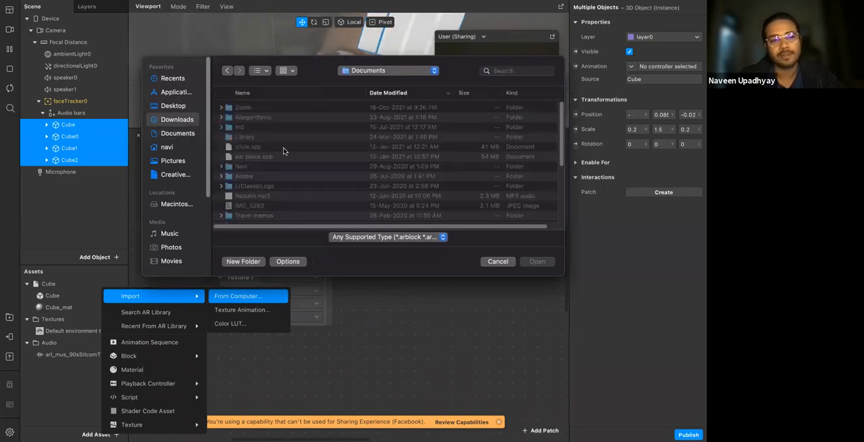
{"action": "scroll", "coordinate": [267, 209], "scroll_direction": "down", "scroll_amount": 10}
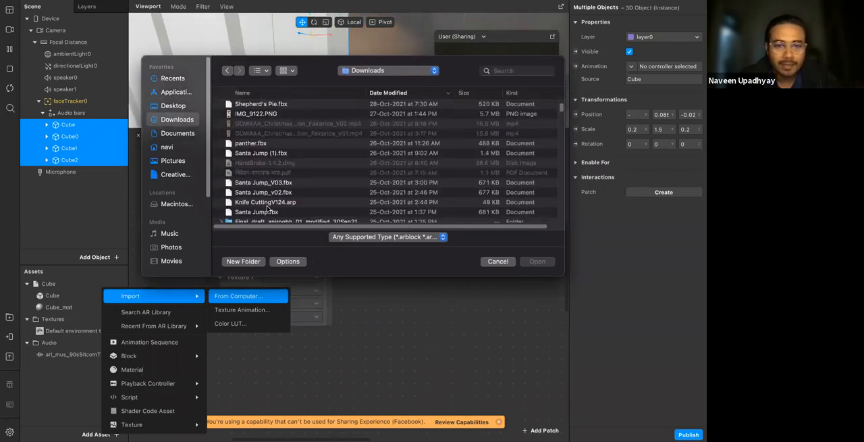
{"action": "scroll", "coordinate": [267, 209], "scroll_direction": "down", "scroll_amount": 15}
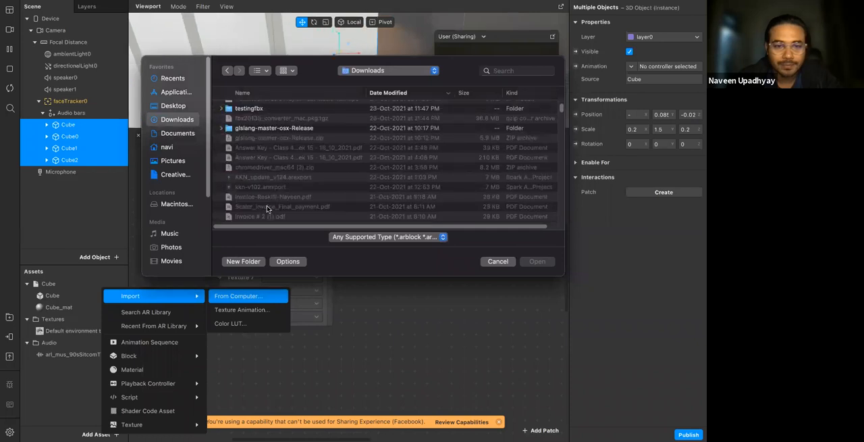
{"action": "scroll", "coordinate": [265, 202], "scroll_direction": "down", "scroll_amount": 3}
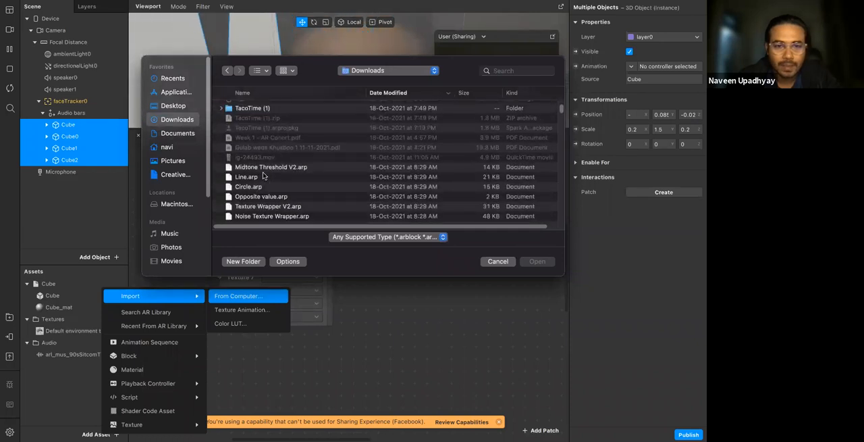
{"action": "scroll", "coordinate": [263, 176], "scroll_direction": "down", "scroll_amount": 3}
{"action": "scroll", "coordinate": [249, 205], "scroll_direction": "down", "scroll_amount": 10}
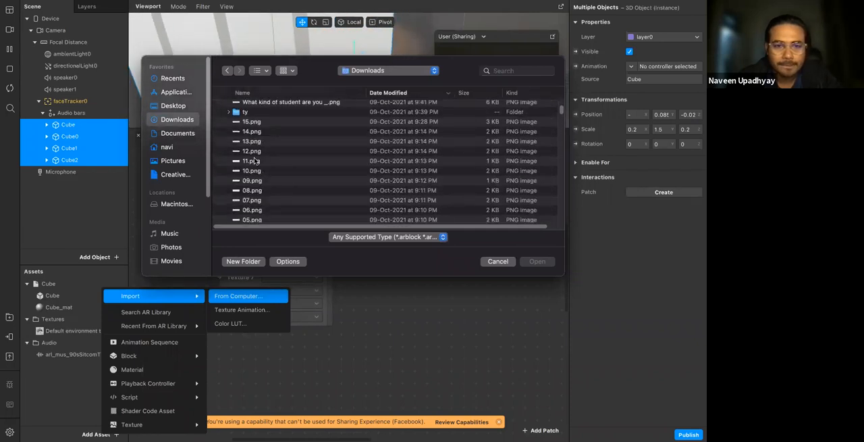
{"action": "scroll", "coordinate": [249, 205], "scroll_direction": "down", "scroll_amount": 5}
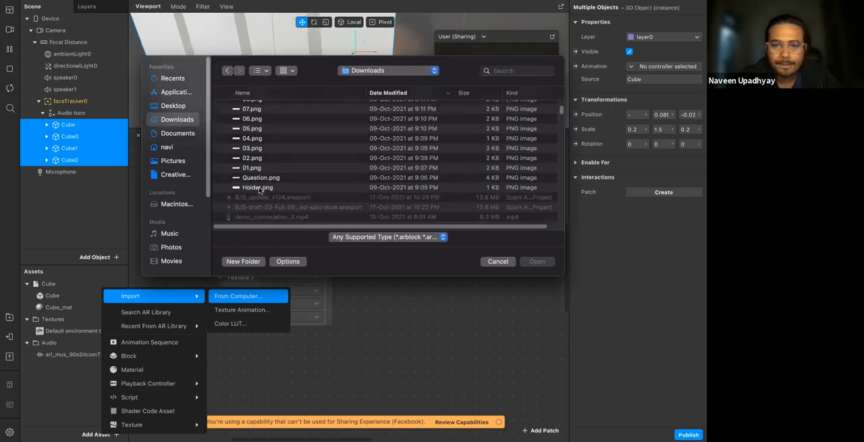
{"action": "scroll", "coordinate": [264, 187], "scroll_direction": "down", "scroll_amount": 5}
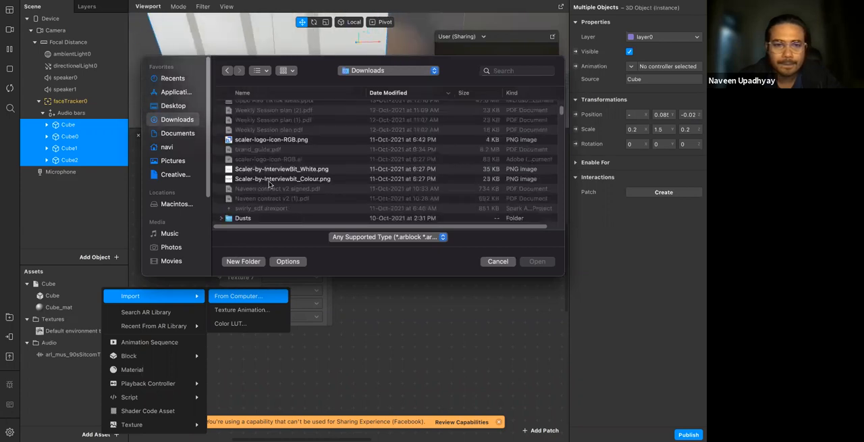
{"action": "scroll", "coordinate": [269, 184], "scroll_direction": "down", "scroll_amount": 5}
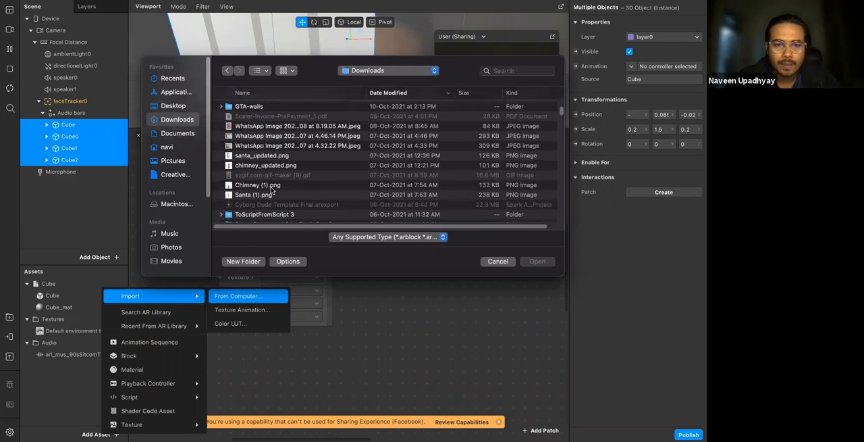
{"action": "scroll", "coordinate": [272, 191], "scroll_direction": "down", "scroll_amount": 5}
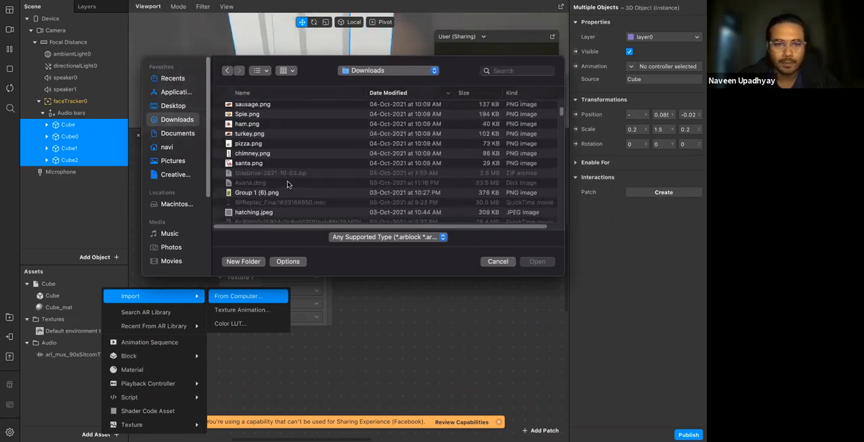
{"action": "scroll", "coordinate": [277, 183], "scroll_direction": "down", "scroll_amount": 5}
{"action": "scroll", "coordinate": [249, 182], "scroll_direction": "down", "scroll_amount": 5}
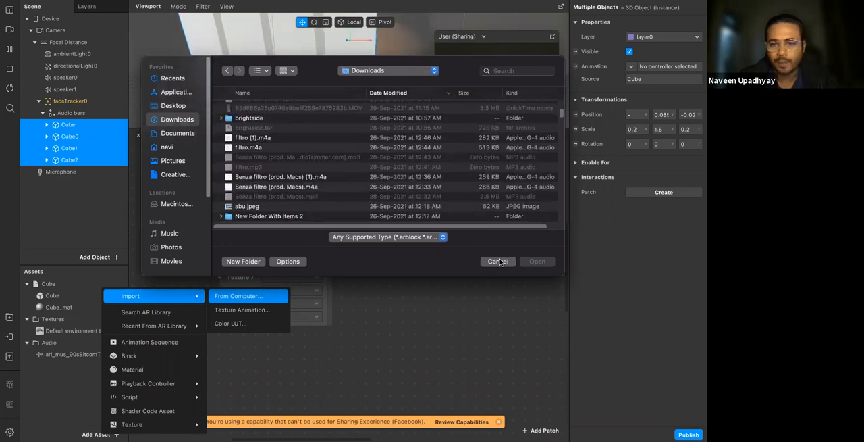
{"action": "left_click", "coordinate": [499, 261]}
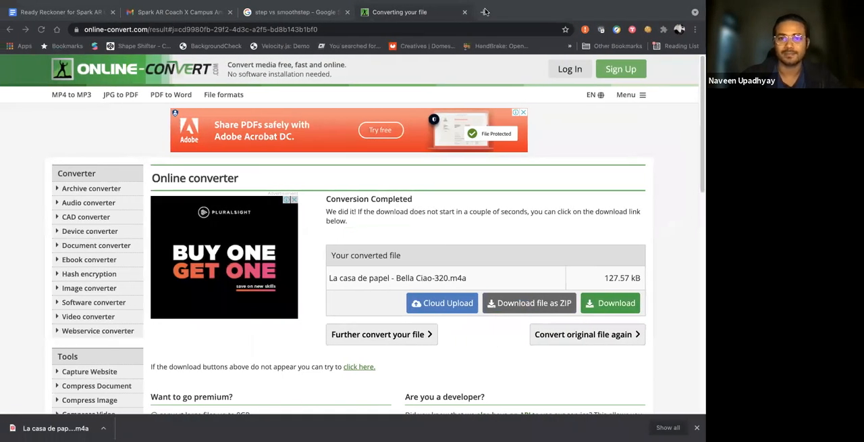
Switch to Chrome, search Google for "number images" and show the image results
{"action": "left_click", "coordinate": [485, 12]}
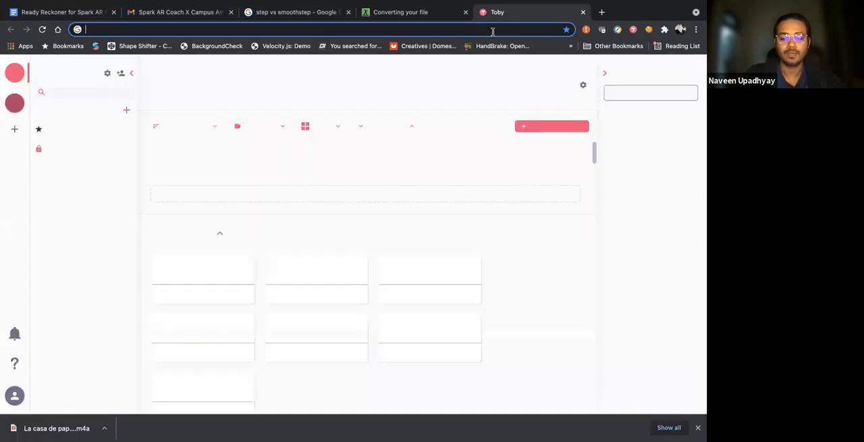
{"action": "type", "text": "number ioa"}
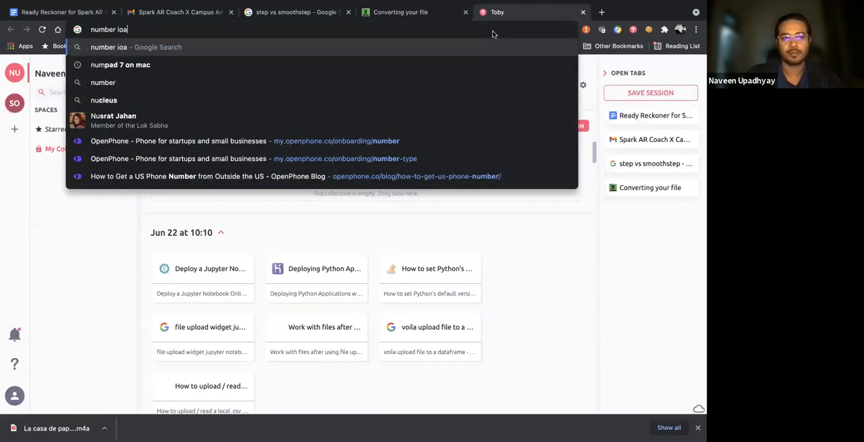
{"action": "key", "text": "BackSpace"}
{"action": "key", "text": "BackSpace"}
{"action": "type", "text": "mage"}
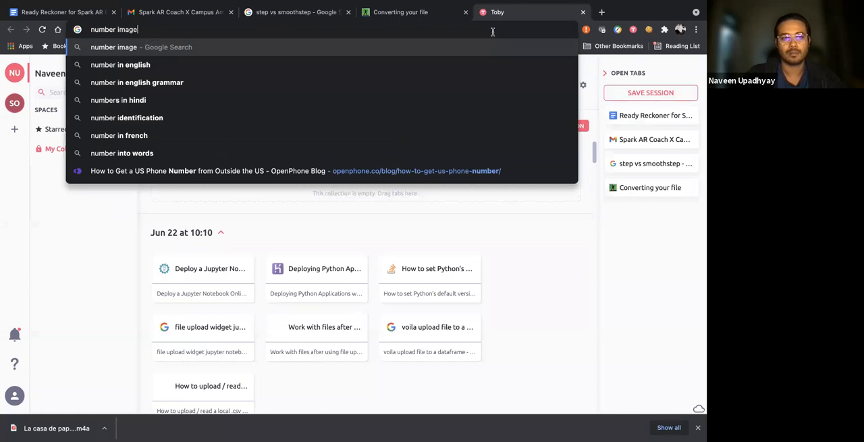
{"action": "type", "text": "s"}
{"action": "key", "text": "Return"}
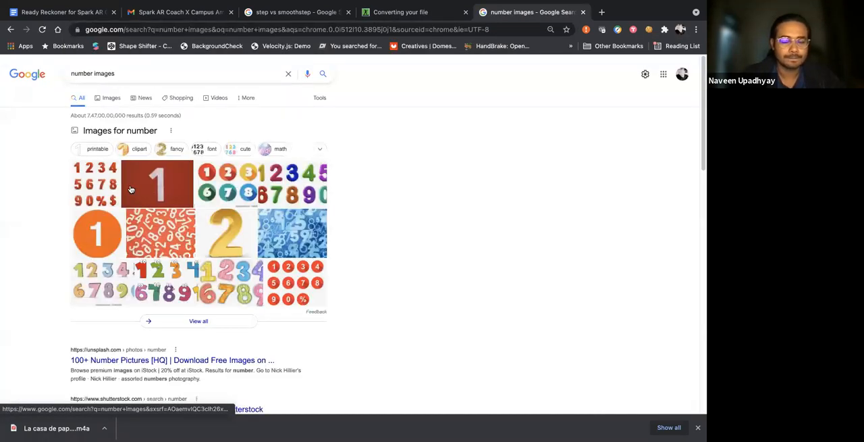
{"action": "left_click", "coordinate": [248, 241]}
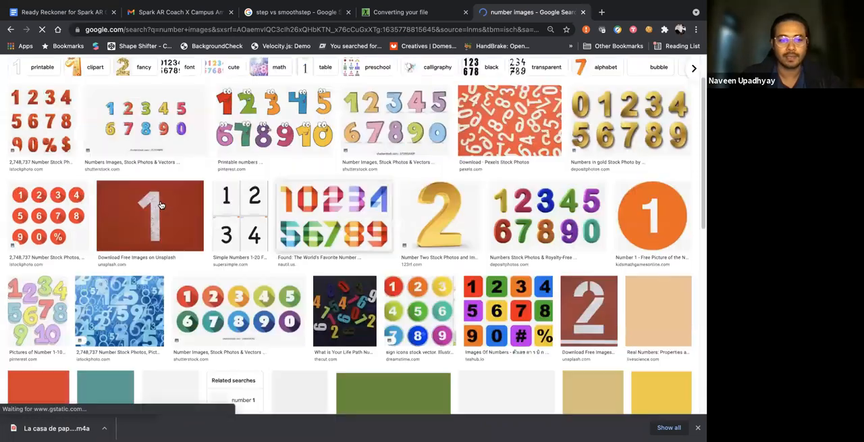
Open the Unsplash picture of a white 1 on red and save it to the Downloads folder as 1
{"action": "scroll", "coordinate": [162, 203], "scroll_direction": "down", "scroll_amount": 1}
{"action": "right_click", "coordinate": [164, 201]}
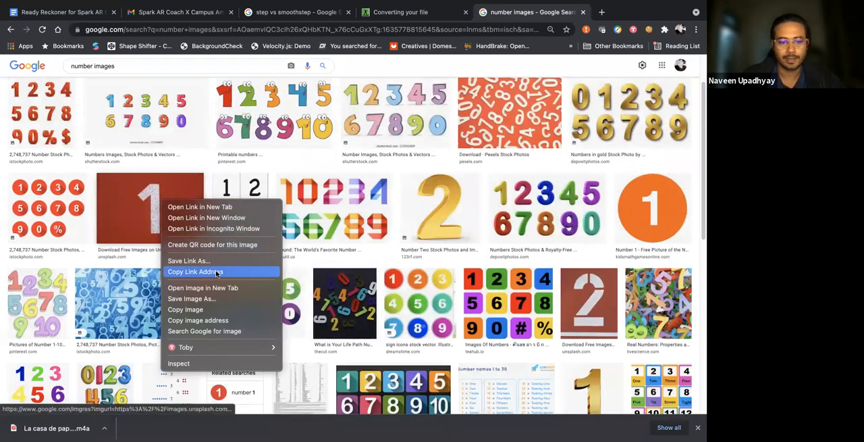
{"action": "left_click", "coordinate": [154, 205]}
{"action": "left_click", "coordinate": [119, 212]}
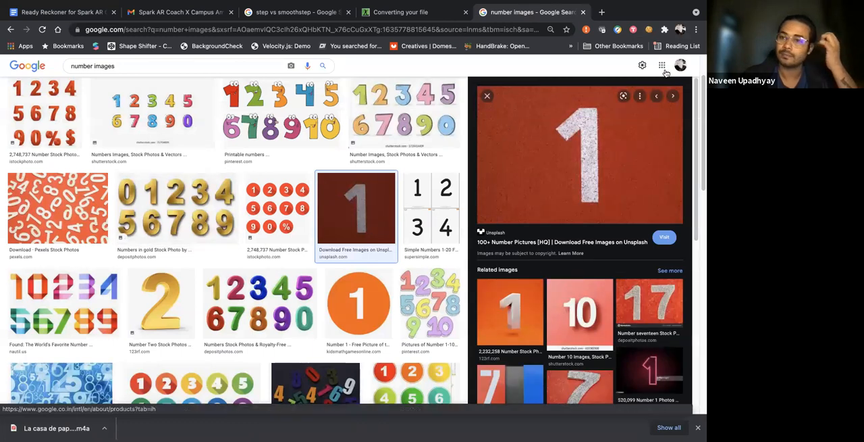
{"action": "right_click", "coordinate": [606, 200]}
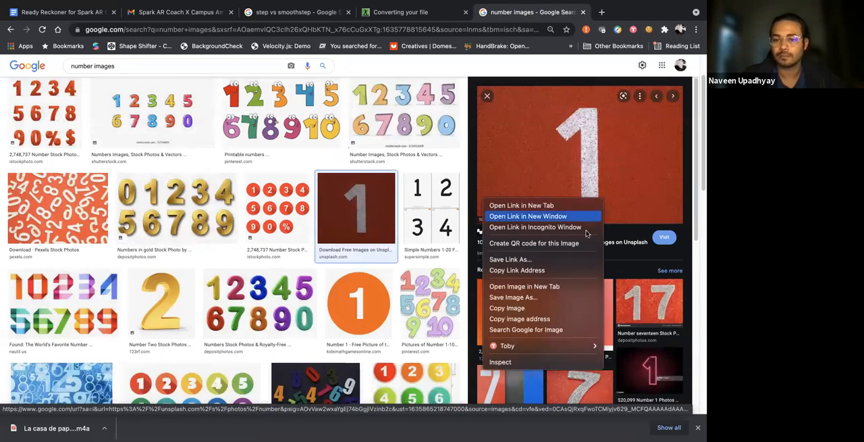
{"action": "left_click", "coordinate": [543, 302]}
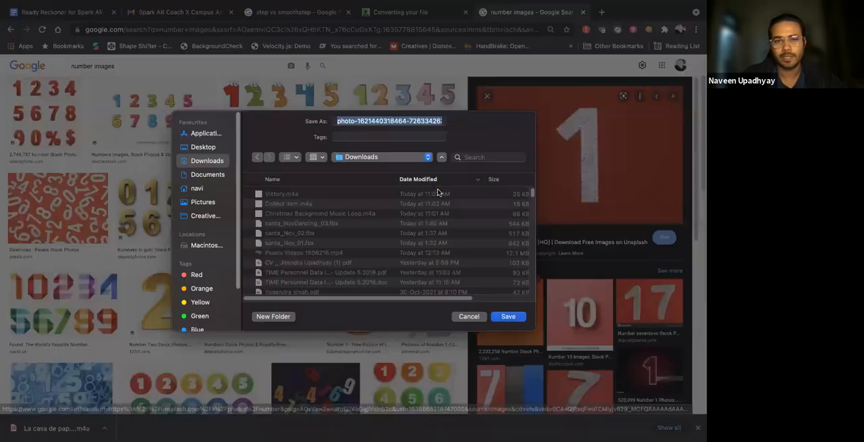
{"action": "key", "text": "Return"}
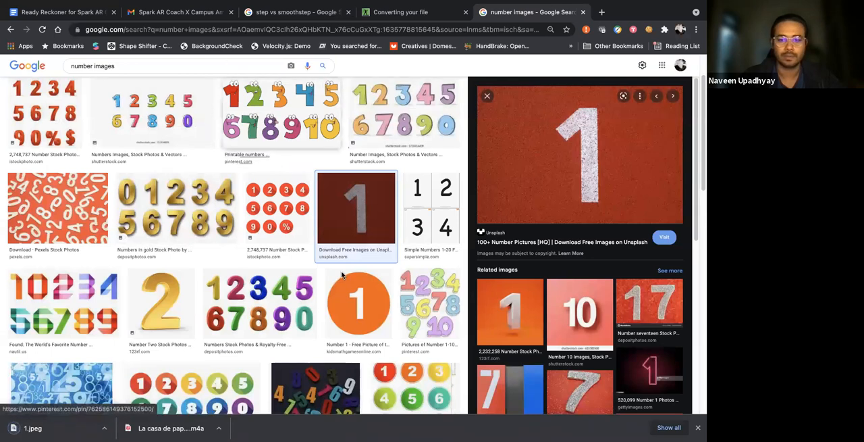
Open the Depositphotos picture of a gold number 2 among the related images and save it as 2
{"action": "scroll", "coordinate": [181, 152], "scroll_direction": "down", "scroll_amount": 1}
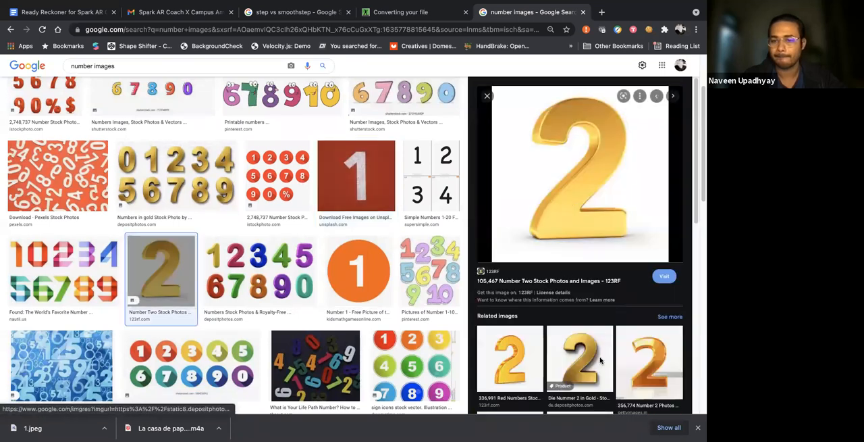
{"action": "left_click", "coordinate": [600, 361]}
{"action": "right_click", "coordinate": [565, 174]}
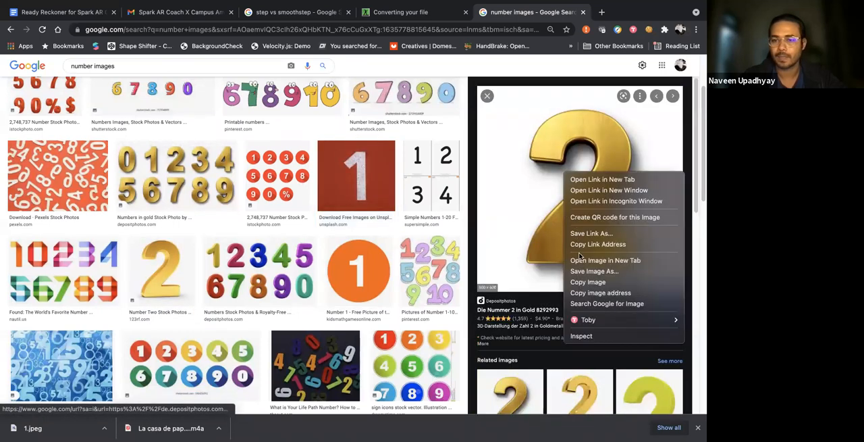
{"action": "left_click", "coordinate": [593, 271]}
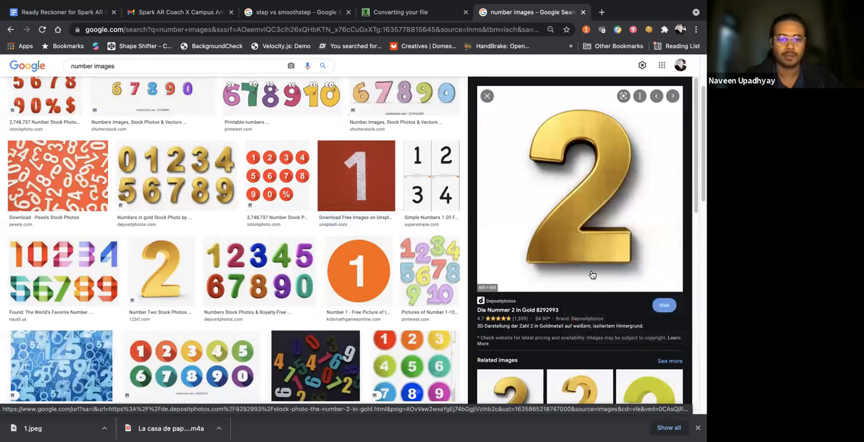
{"action": "type", "text": "2"}
{"action": "key", "text": "Return"}
Find the 123RF picture of a gold number 3 in the image results and save it to Downloads as 3
{"action": "scroll", "coordinate": [601, 297], "scroll_direction": "down", "scroll_amount": 3}
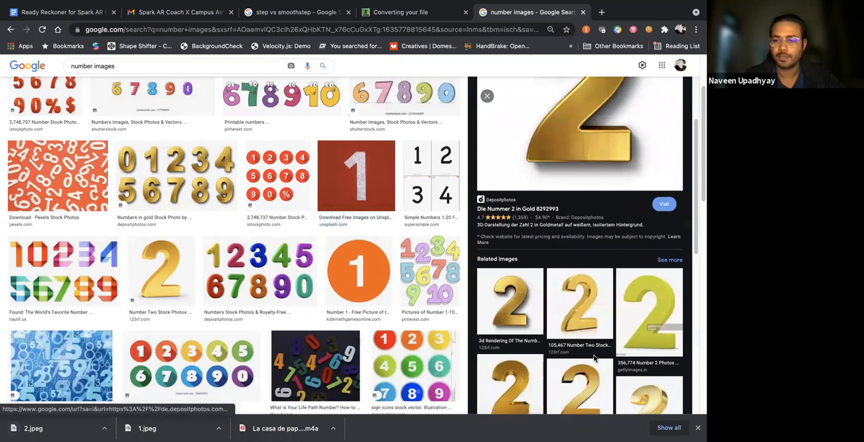
{"action": "scroll", "coordinate": [595, 358], "scroll_direction": "down", "scroll_amount": 4}
{"action": "scroll", "coordinate": [388, 310], "scroll_direction": "down", "scroll_amount": 10}
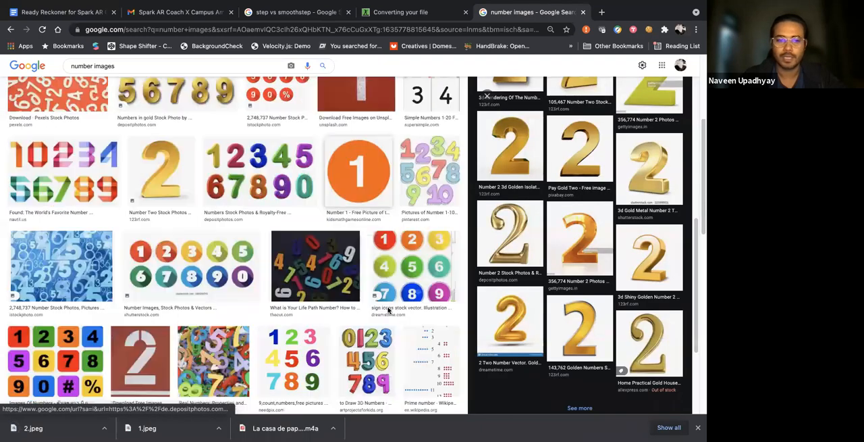
{"action": "left_click", "coordinate": [295, 345]}
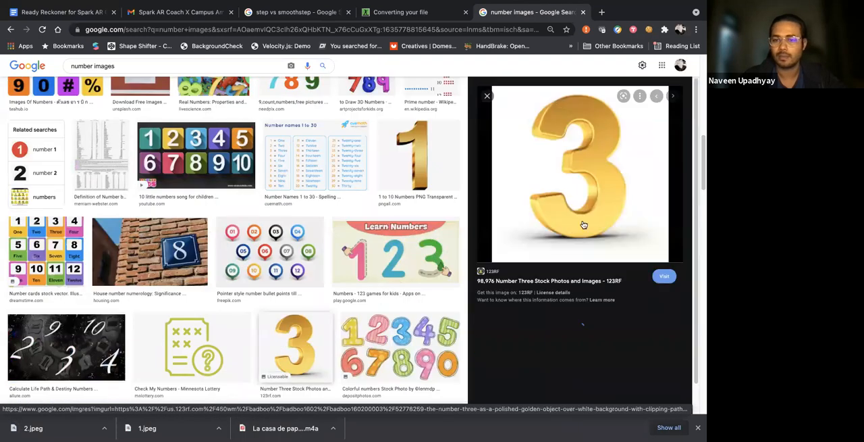
{"action": "right_click", "coordinate": [579, 183]}
{"action": "left_click", "coordinate": [600, 282]}
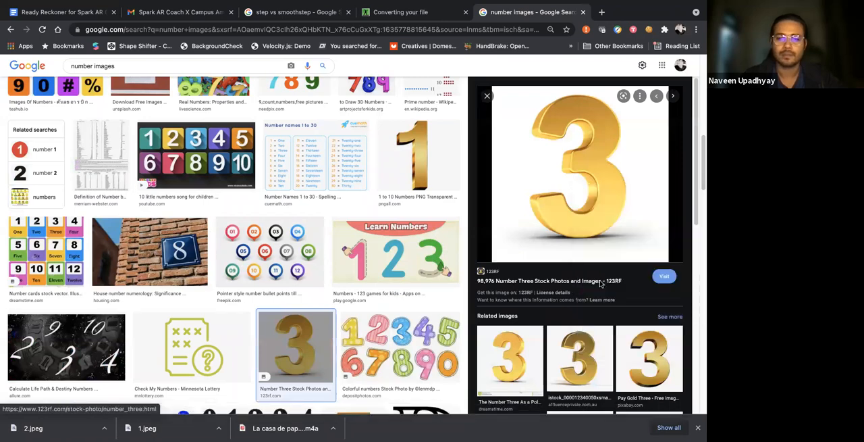
{"action": "type", "text": "3"}
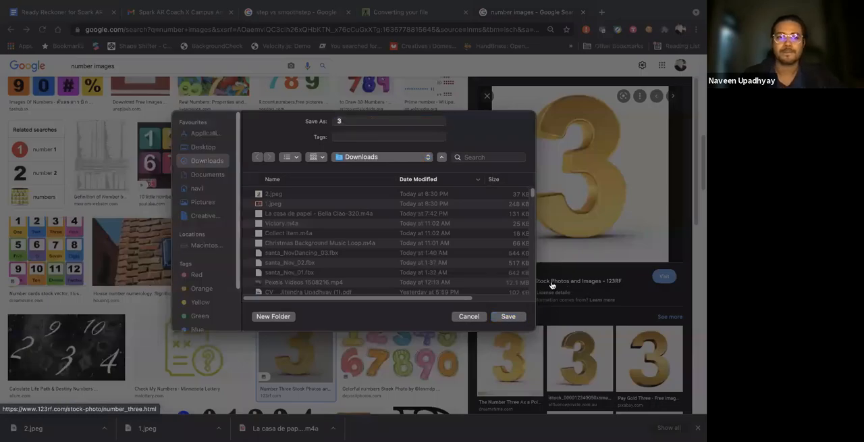
{"action": "key", "text": "Return"}
Switch back to Spark AR Studio and import 1.jpeg, 2.jpeg and 3.jpeg from the Downloads folder
{"action": "key", "text": "ctrl+Right"}
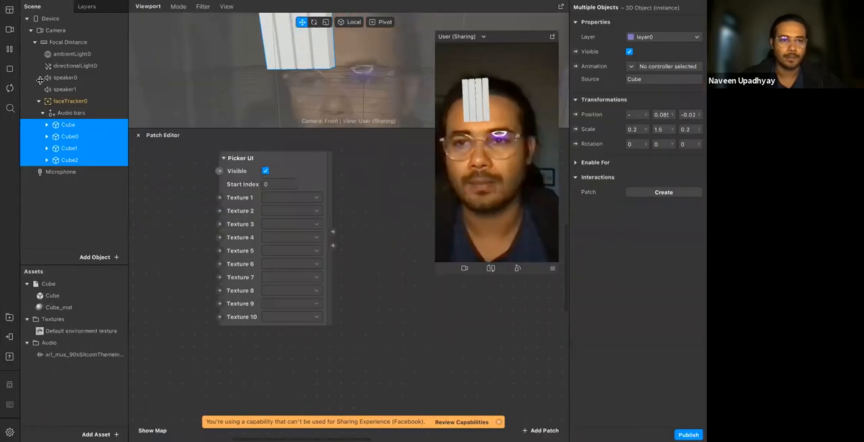
{"action": "left_click", "coordinate": [10, 431]}
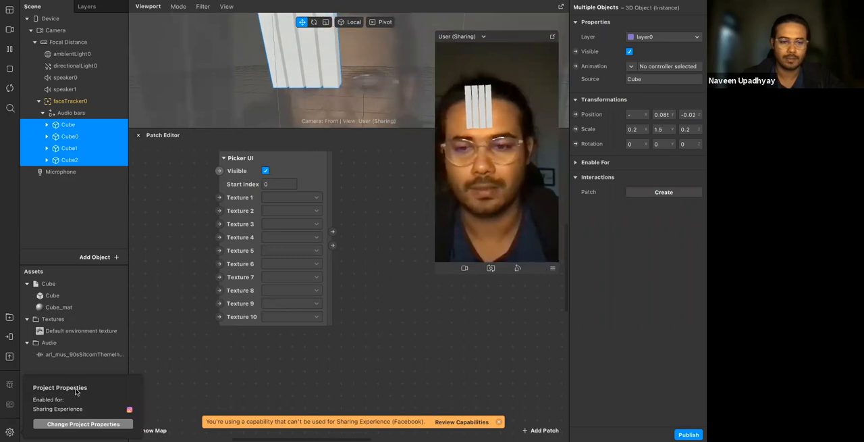
{"action": "left_click", "coordinate": [225, 405]}
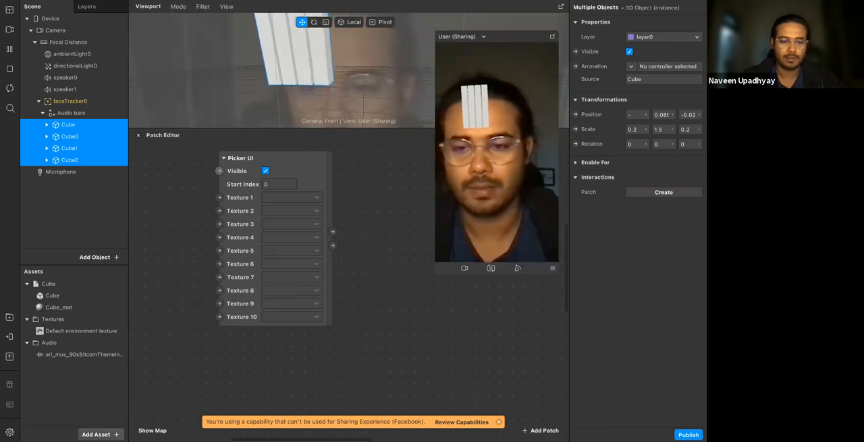
{"action": "left_click", "coordinate": [96, 434]}
{"action": "mouse_move", "coordinate": [182, 296]}
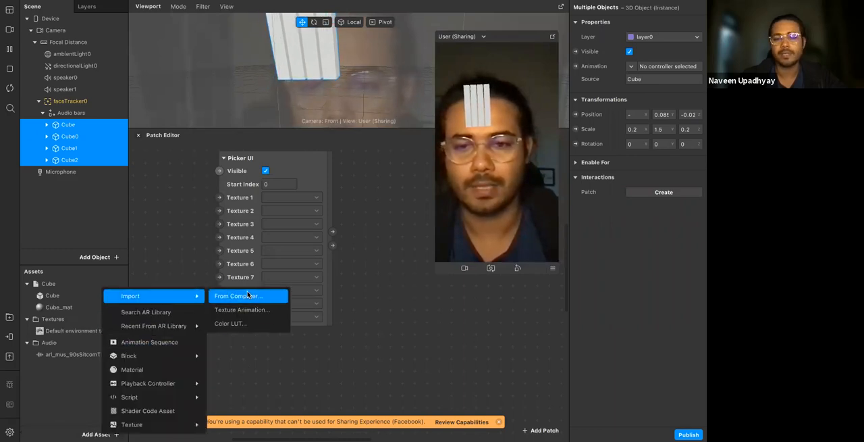
{"action": "left_click", "coordinate": [248, 293]}
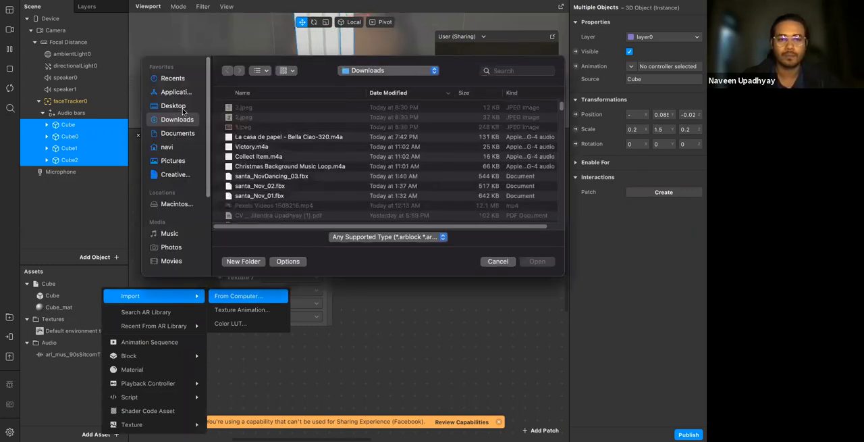
{"action": "left_click", "coordinate": [251, 109]}
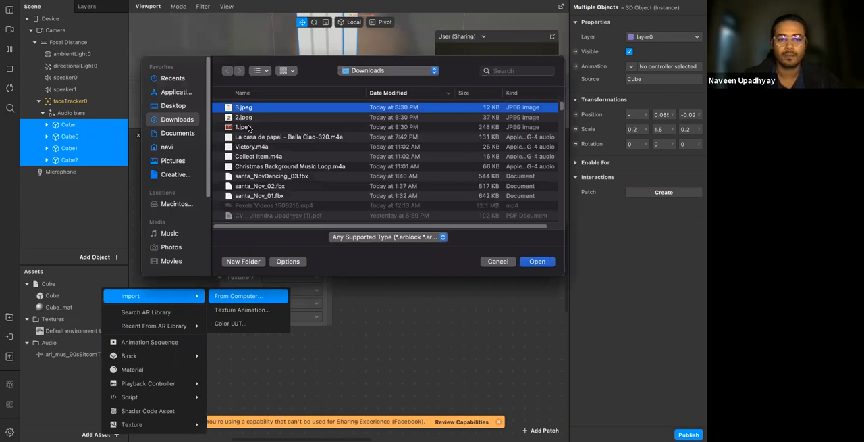
{"action": "left_click", "coordinate": [248, 127], "text": "shift"}
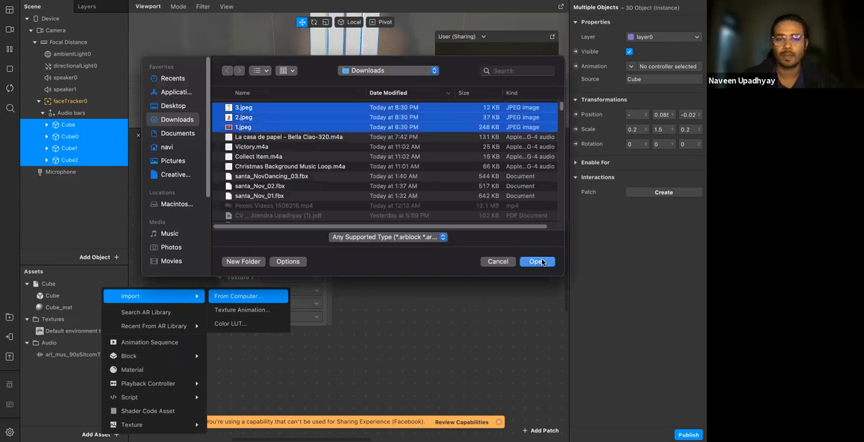
{"action": "left_click", "coordinate": [542, 261]}
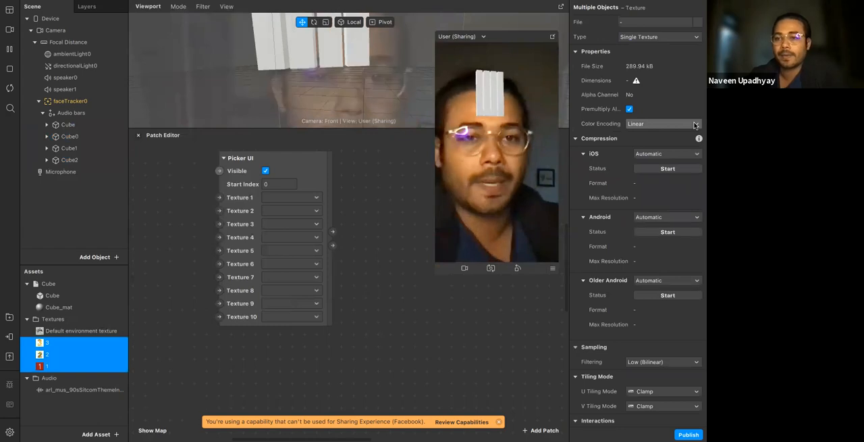
Set the compression of the three imported number textures to None for iOS, Android and Older Android
{"action": "left_click", "coordinate": [664, 155]}
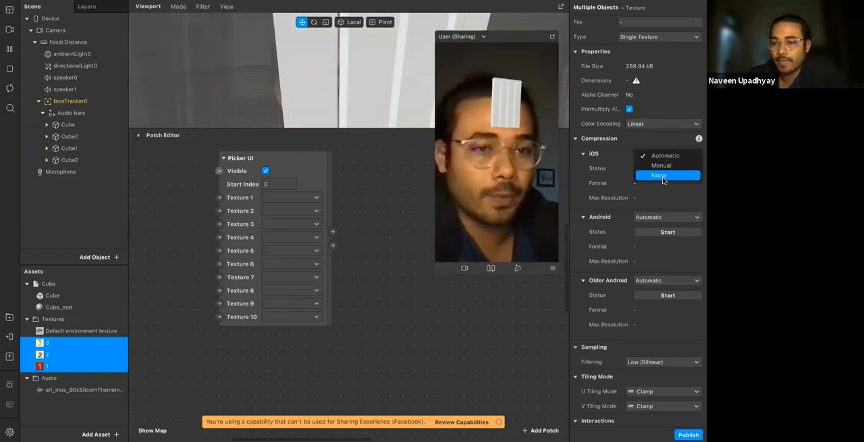
{"action": "left_click", "coordinate": [664, 177]}
{"action": "left_click", "coordinate": [665, 204]}
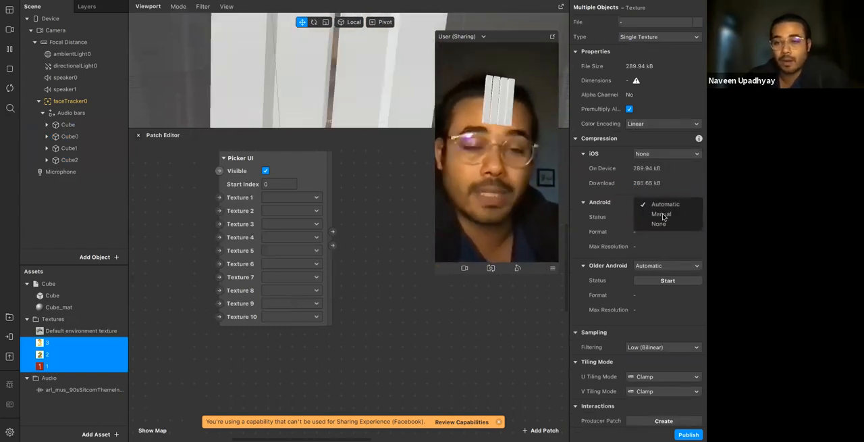
{"action": "left_click", "coordinate": [664, 223]}
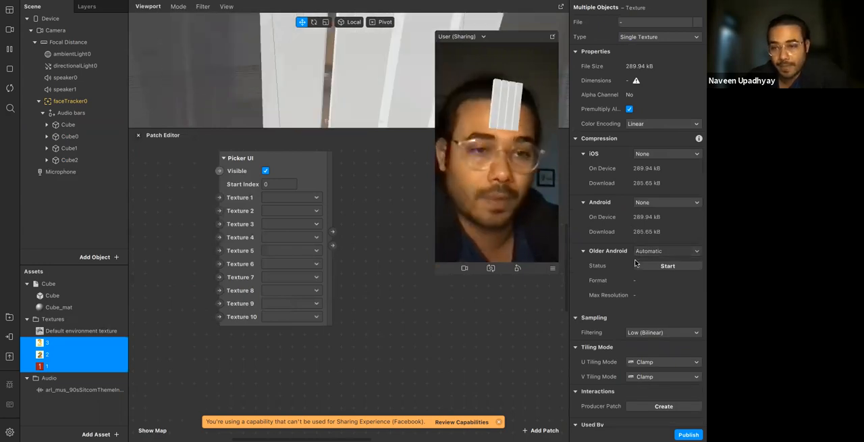
{"action": "left_click", "coordinate": [640, 251]}
{"action": "left_click", "coordinate": [650, 272]}
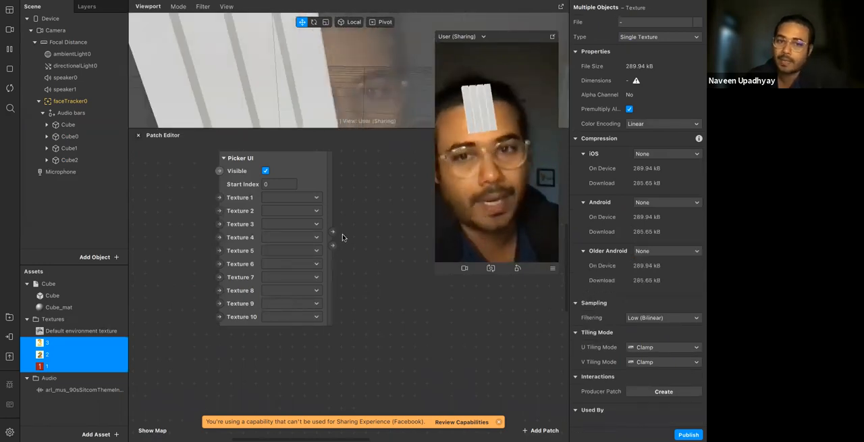
Assign number images 1, 2 and 3 to Texture 1, Texture 2 and Texture 3 of the Picker UI patch
{"action": "left_click", "coordinate": [240, 206]}
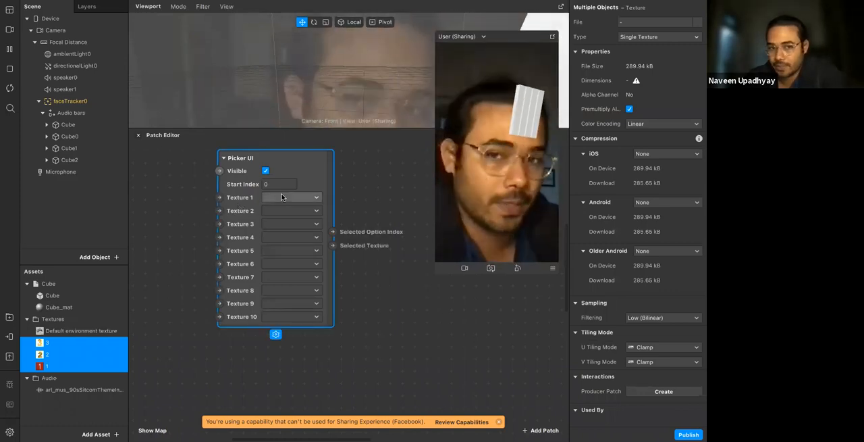
{"action": "left_click", "coordinate": [309, 200]}
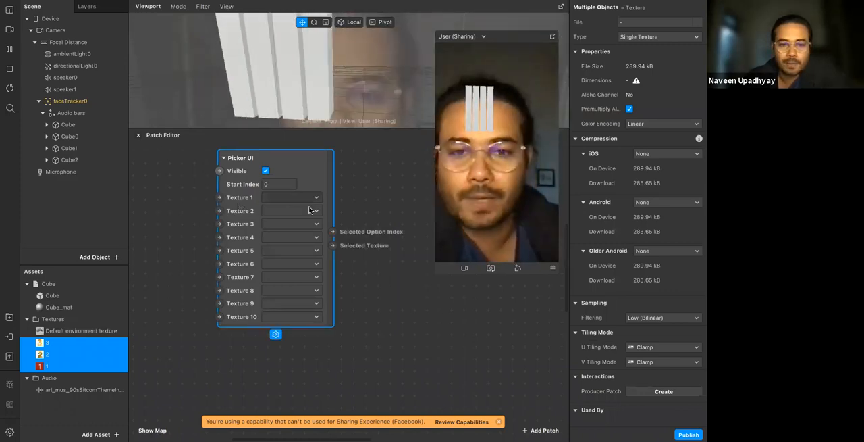
{"action": "left_click", "coordinate": [303, 219]}
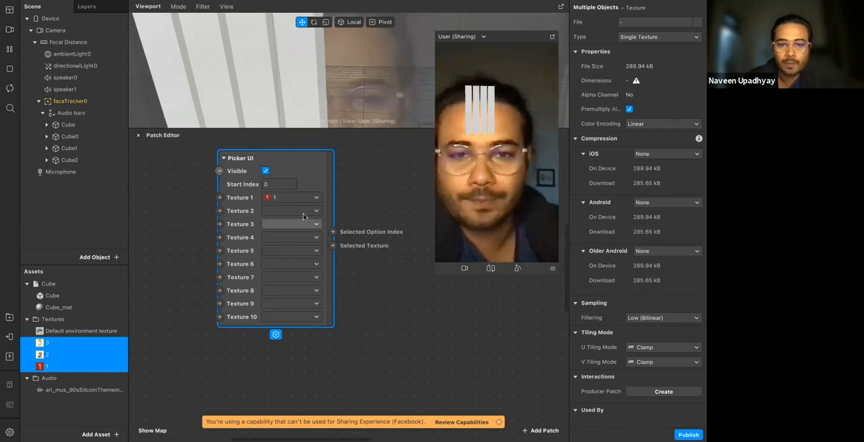
{"action": "left_click", "coordinate": [303, 211]}
{"action": "left_click", "coordinate": [301, 228]}
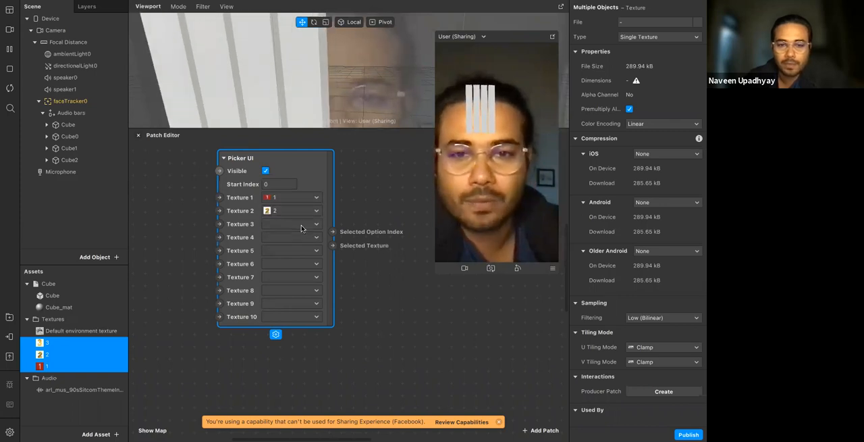
{"action": "left_click", "coordinate": [301, 226]}
{"action": "left_click", "coordinate": [300, 228]}
{"action": "left_click", "coordinate": [390, 278]}
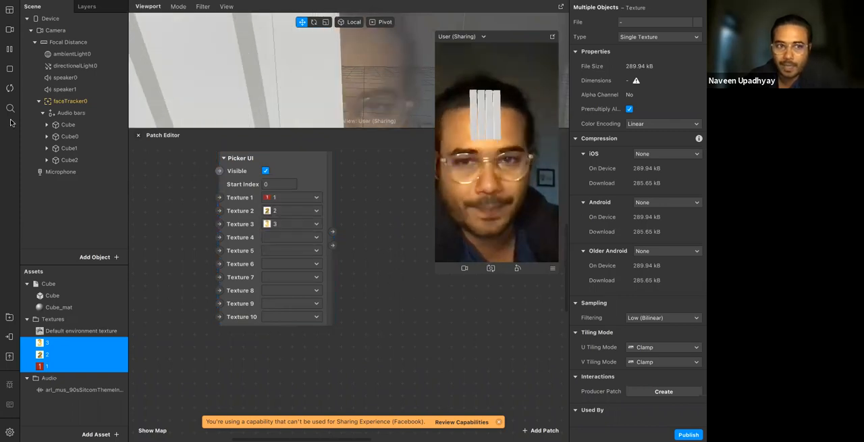
Restart the effect preview and try the number picker by choosing option 2 in the simulator
{"action": "left_click", "coordinate": [10, 88]}
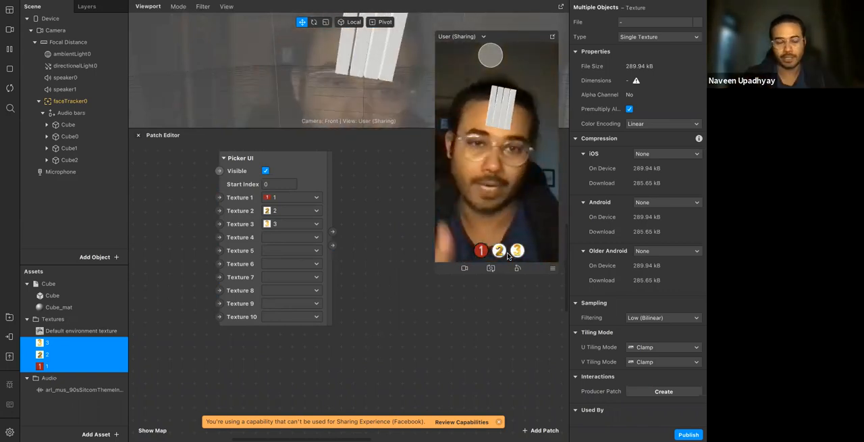
{"action": "scroll", "coordinate": [412, 301], "scroll_direction": "right", "scroll_amount": 2}
{"action": "scroll", "coordinate": [412, 301], "scroll_direction": "up", "scroll_amount": 1}
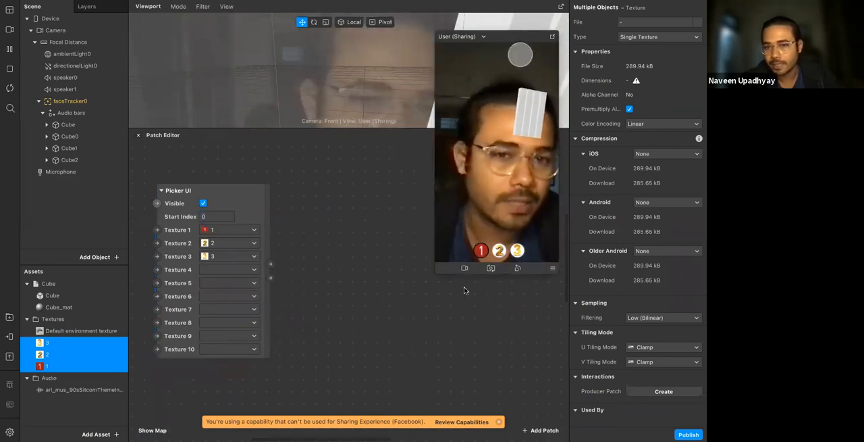
{"action": "left_click", "coordinate": [499, 252]}
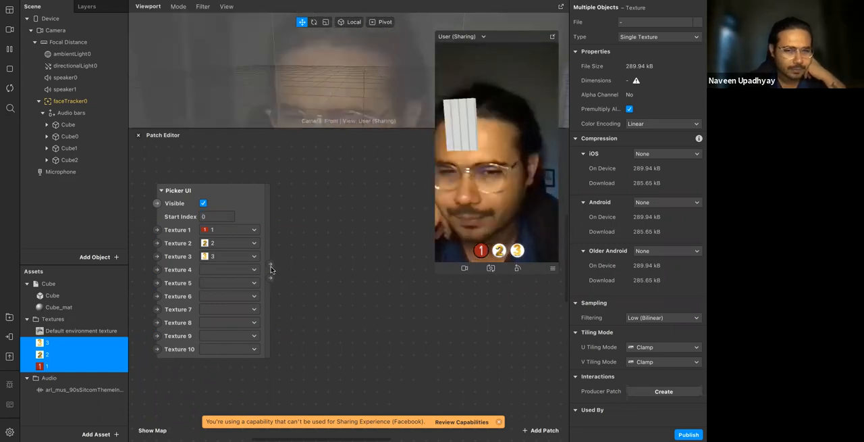
Connect a Value patch to the Picker UI's Selected Option Index output and align it with the top of the Picker UI patch
{"action": "left_click_drag", "start_coordinate": [271, 268], "coordinate": [297, 243]}
{"action": "left_click", "coordinate": [322, 297]}
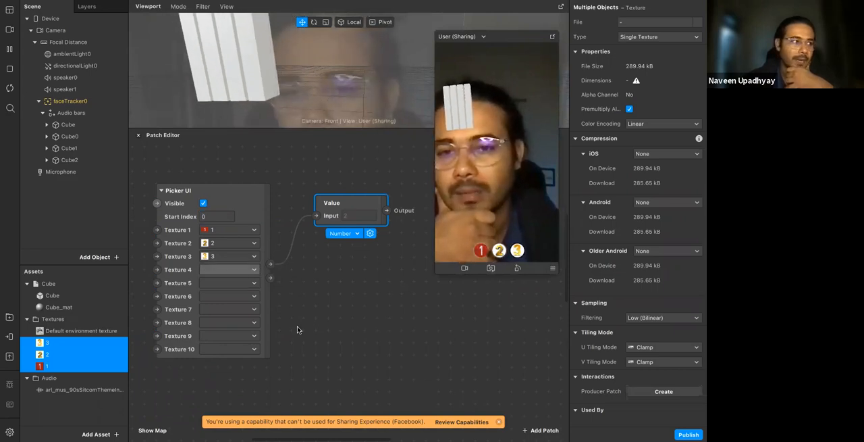
{"action": "left_click", "coordinate": [304, 306]}
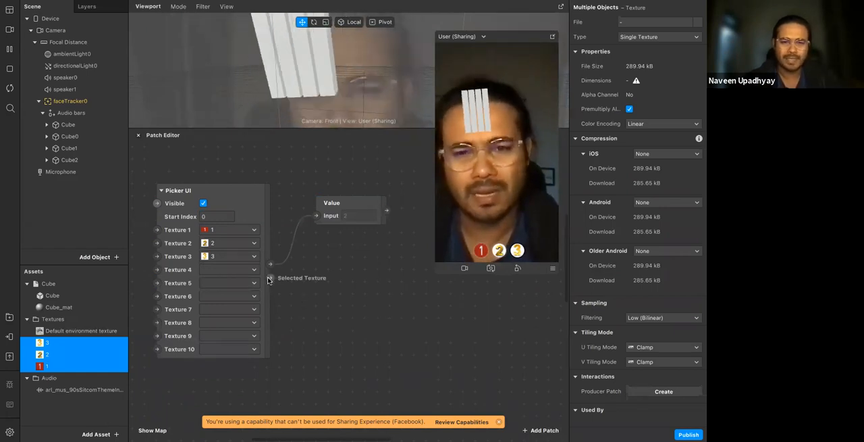
{"action": "left_click_drag", "start_coordinate": [351, 202], "coordinate": [348, 190]}
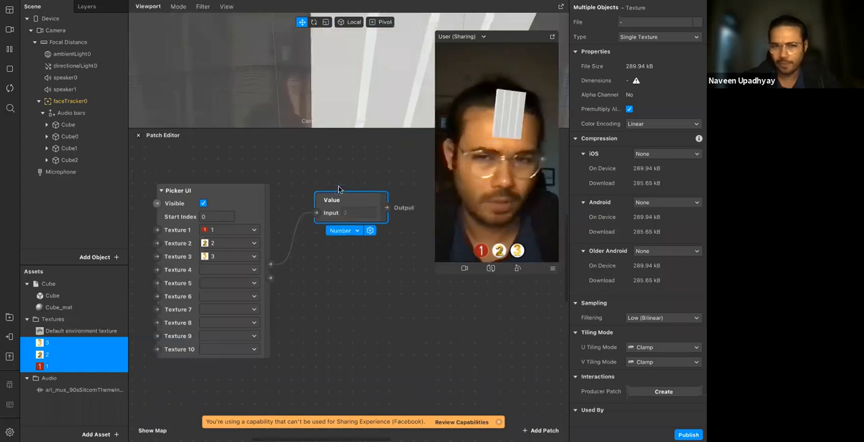
{"action": "left_click_drag", "start_coordinate": [270, 277], "coordinate": [417, 248]}
{"action": "left_click", "coordinate": [505, 264]}
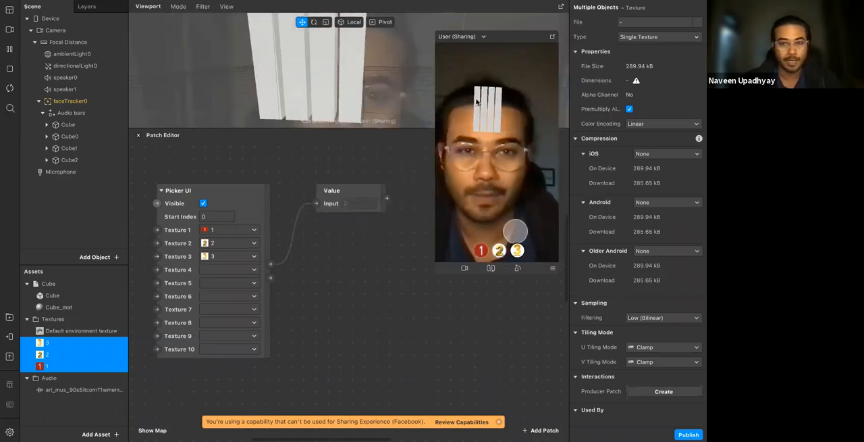
Add a Rectangle object to the scene and make it fill the full width and height of its canvas
{"action": "left_click", "coordinate": [87, 256]}
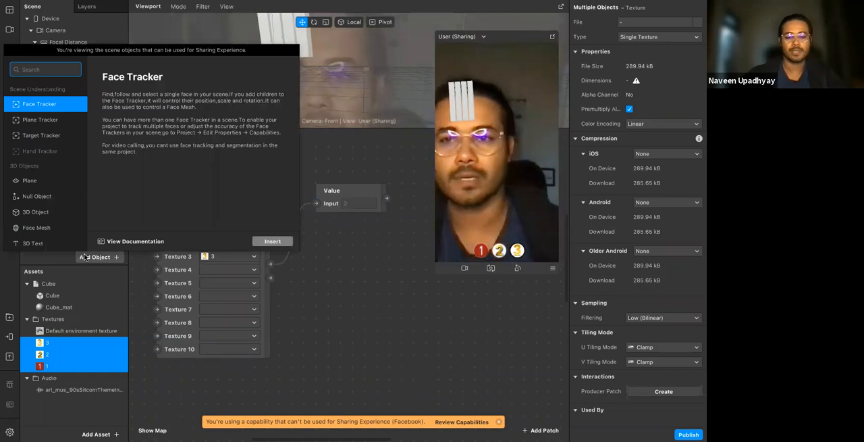
{"action": "type", "text": "re"}
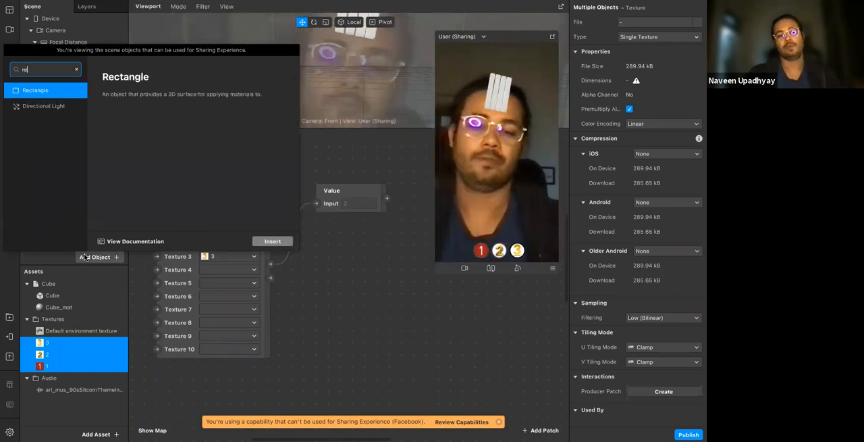
{"action": "left_click", "coordinate": [207, 343]}
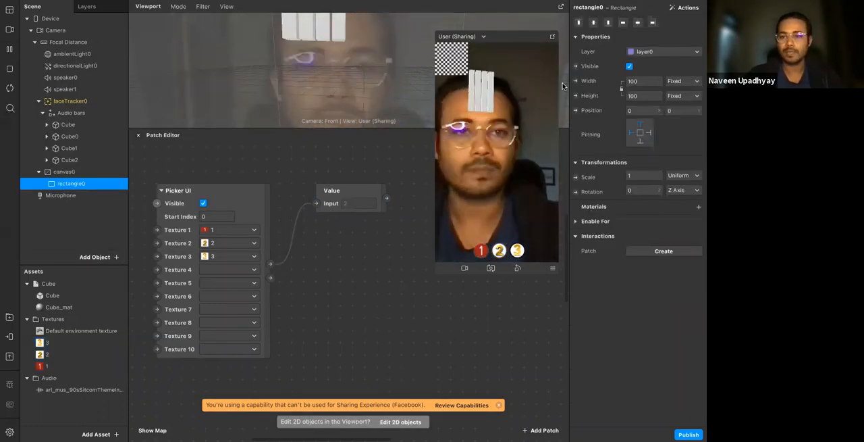
{"action": "left_click", "coordinate": [649, 84]}
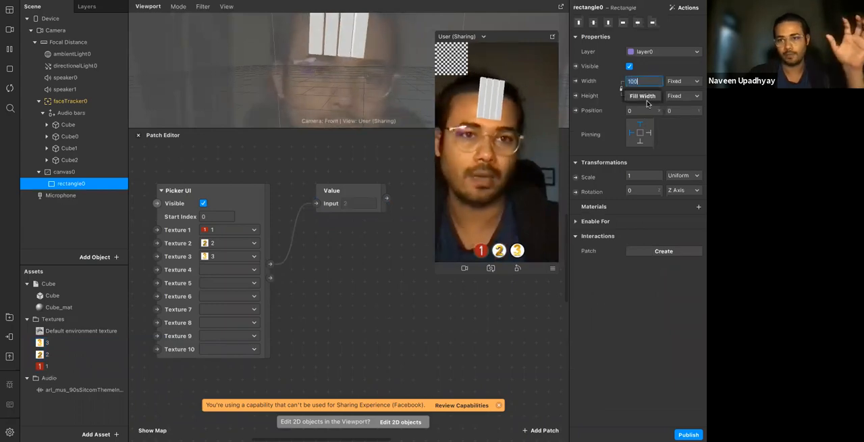
{"action": "left_click", "coordinate": [650, 100]}
{"action": "left_click", "coordinate": [648, 99]}
{"action": "left_click", "coordinate": [649, 113]}
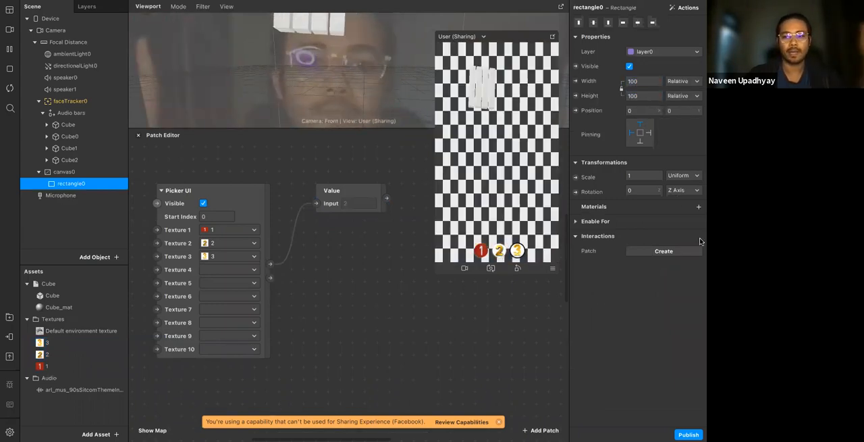
Give the rectangle a new material and set that material's shader type to Flat
{"action": "left_click", "coordinate": [700, 208]}
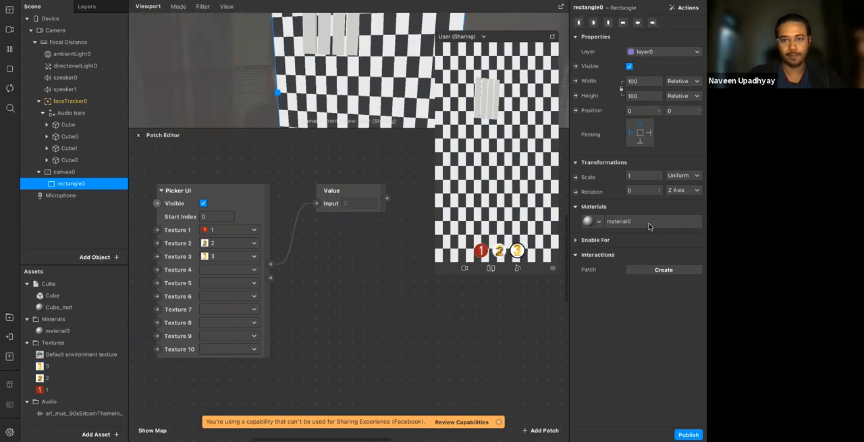
{"action": "left_click", "coordinate": [618, 221]}
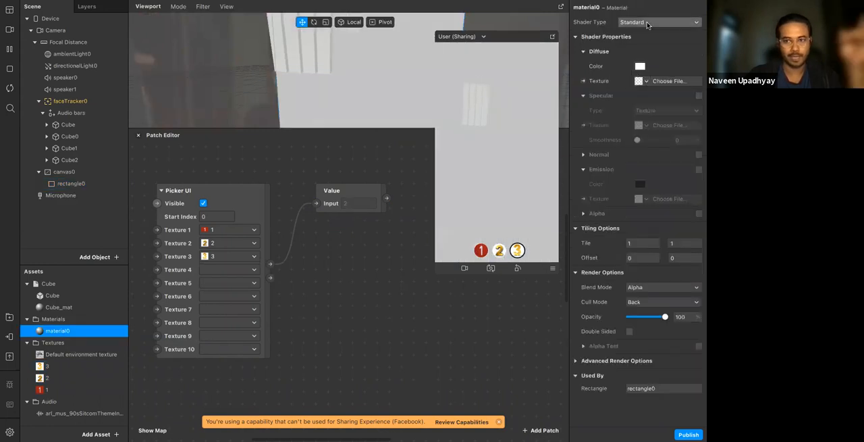
{"action": "left_click", "coordinate": [647, 23]}
{"action": "left_click", "coordinate": [647, 24]}
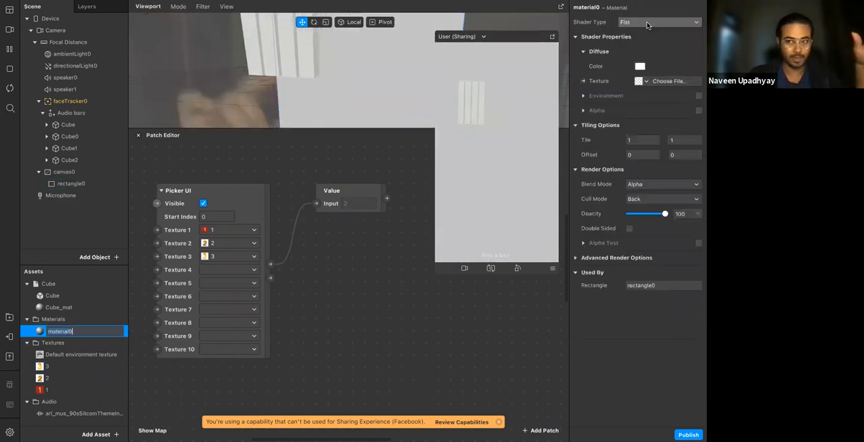
Create a patch for the rectangle material's diffuse texture and connect the Picker UI's Selected Texture output to it
{"action": "left_click", "coordinate": [646, 81]}
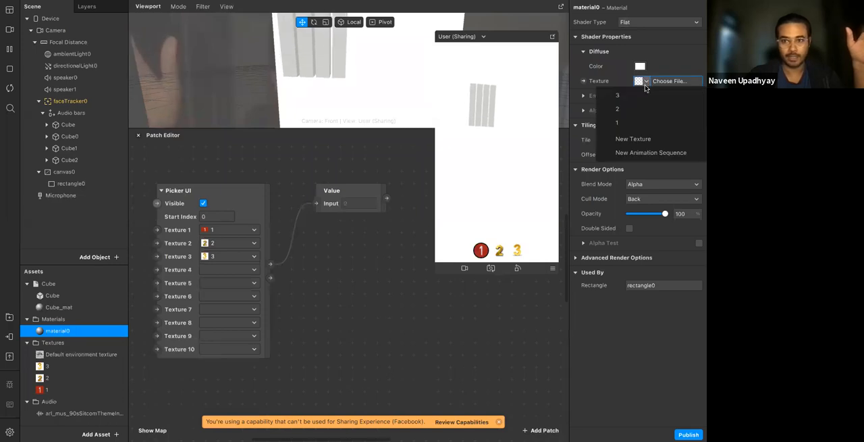
{"action": "left_click", "coordinate": [676, 69]}
{"action": "left_click", "coordinate": [585, 81]}
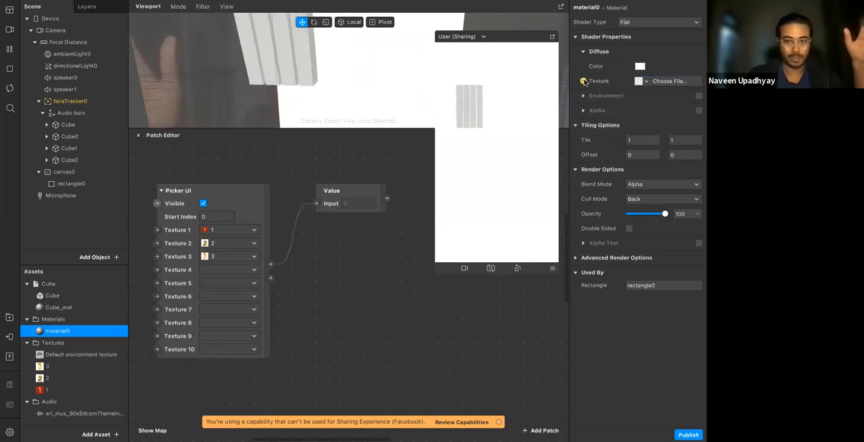
{"action": "left_click_drag", "start_coordinate": [270, 277], "coordinate": [326, 298]}
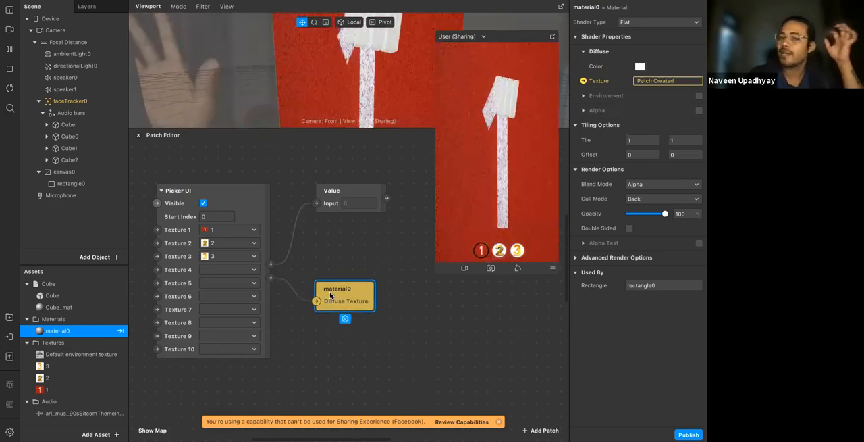
Test the Picker UI in the preview by choosing number image 2 and number image 3
{"action": "left_click", "coordinate": [233, 211]}
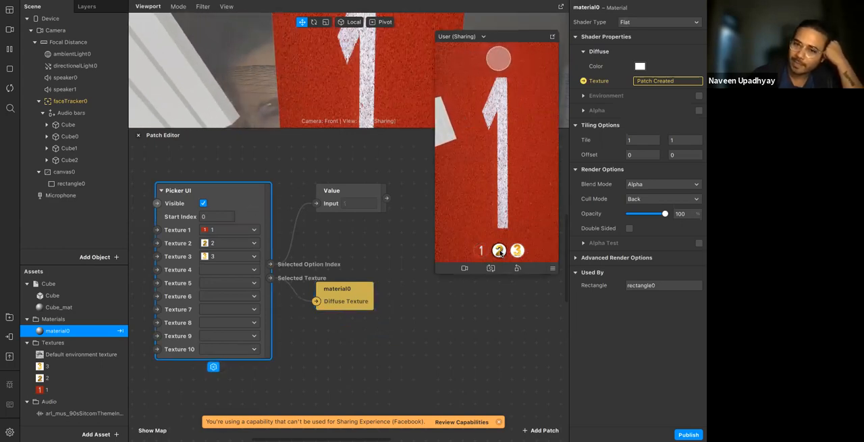
{"action": "left_click", "coordinate": [499, 250]}
{"action": "left_click", "coordinate": [517, 251]}
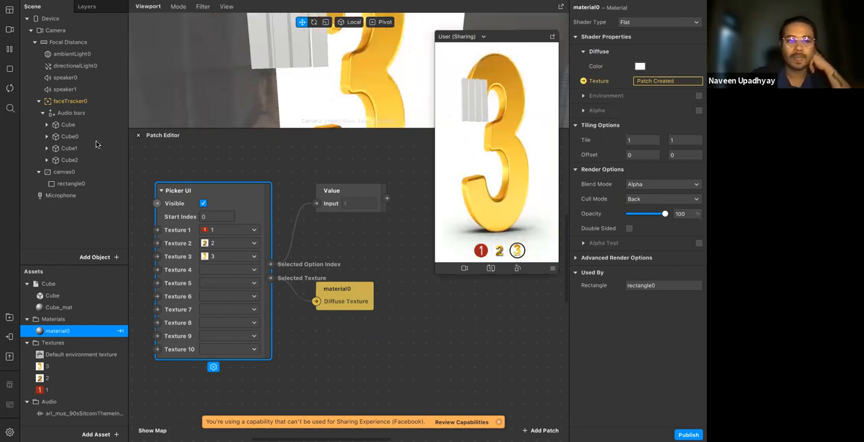
Hide the Audio bars object and try the picker's number images again in the preview
{"action": "left_click", "coordinate": [71, 113]}
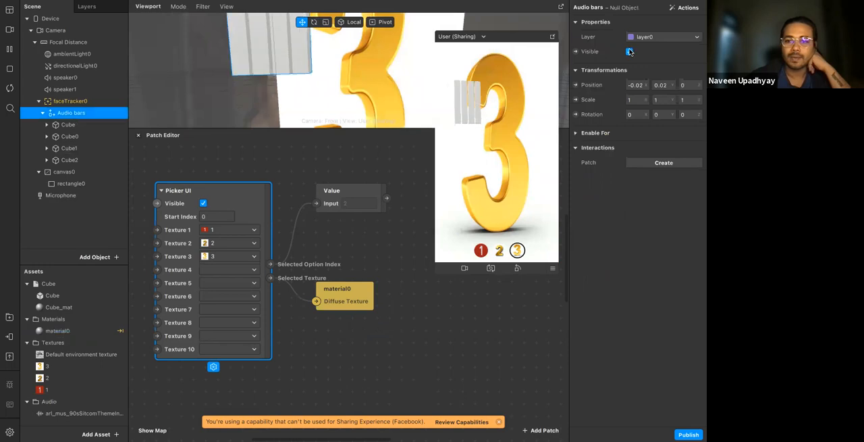
{"action": "left_click", "coordinate": [497, 251]}
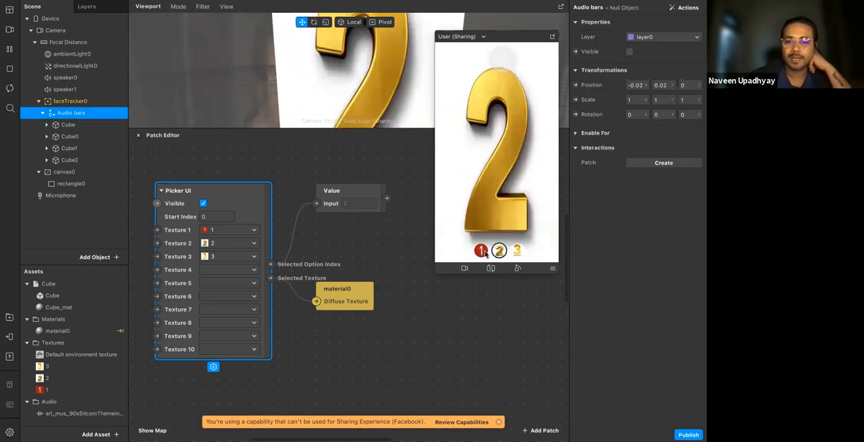
{"action": "left_click", "coordinate": [481, 252]}
{"action": "left_click", "coordinate": [499, 251]}
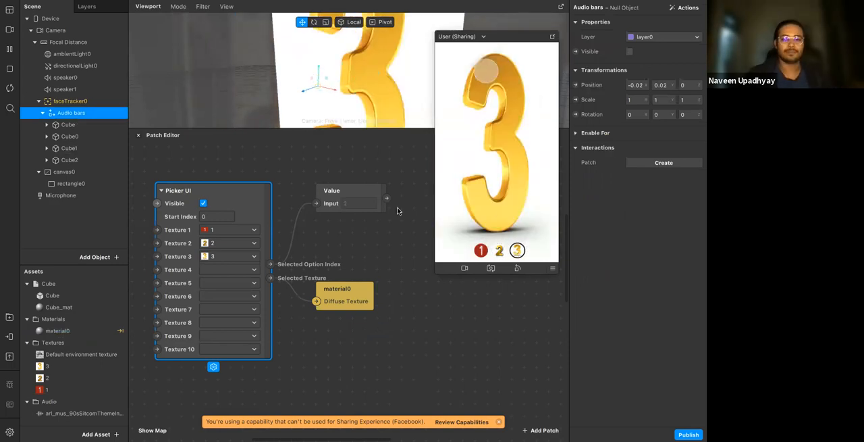
Turn the Picker UI patch's Visible option off and back on
{"action": "left_click", "coordinate": [279, 253]}
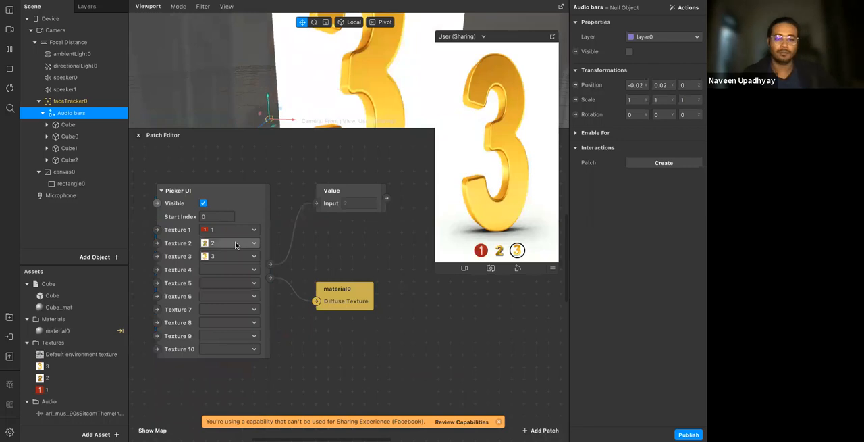
{"action": "left_click", "coordinate": [204, 204]}
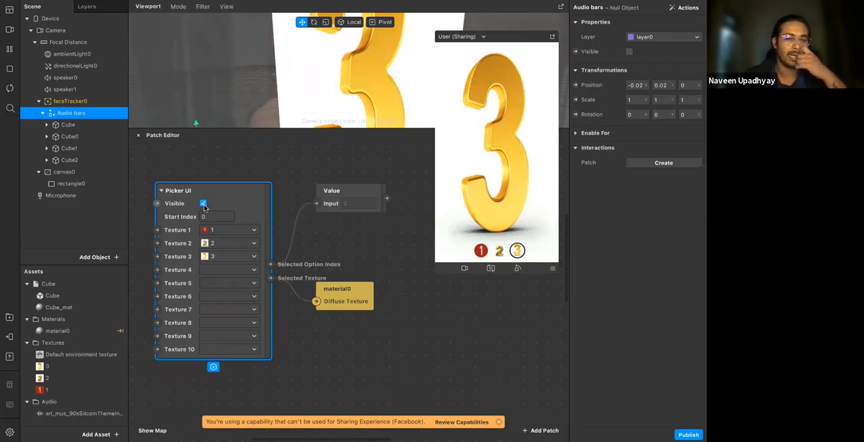
{"action": "left_click", "coordinate": [193, 167]}
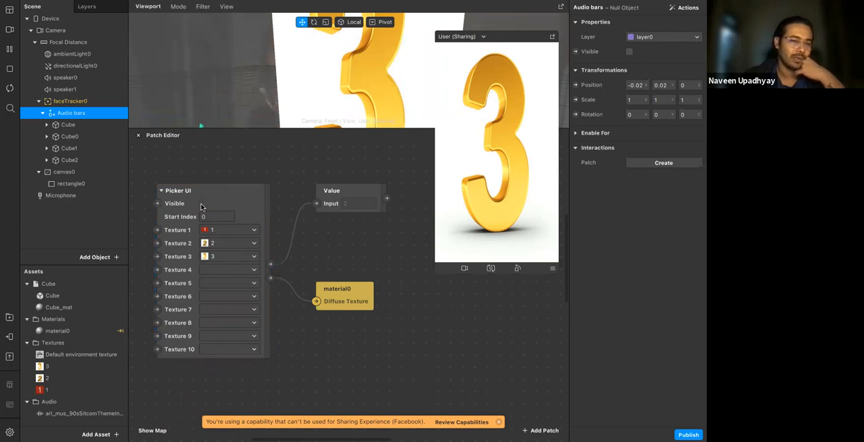
{"action": "left_click", "coordinate": [202, 203]}
Delete all patches in the Patch Editor and remove canvas0 with its rectangle from the scene
{"action": "left_click_drag", "start_coordinate": [165, 168], "coordinate": [391, 354]}
{"action": "key", "text": "Delete"}
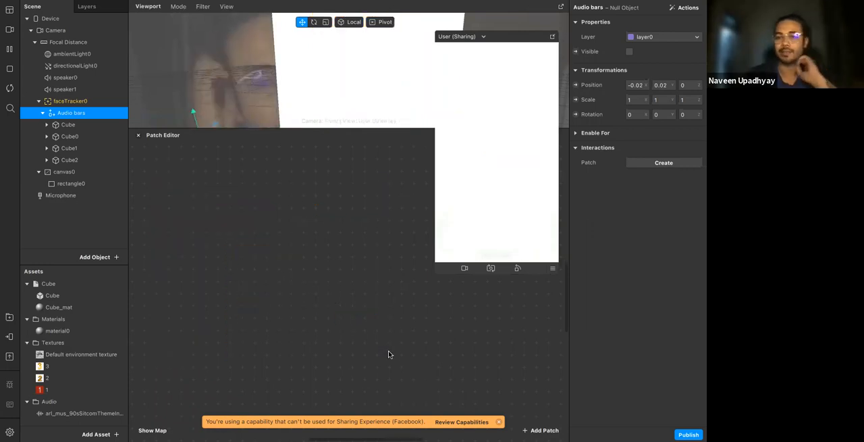
{"action": "left_click", "coordinate": [91, 177]}
{"action": "right_click", "coordinate": [92, 176]}
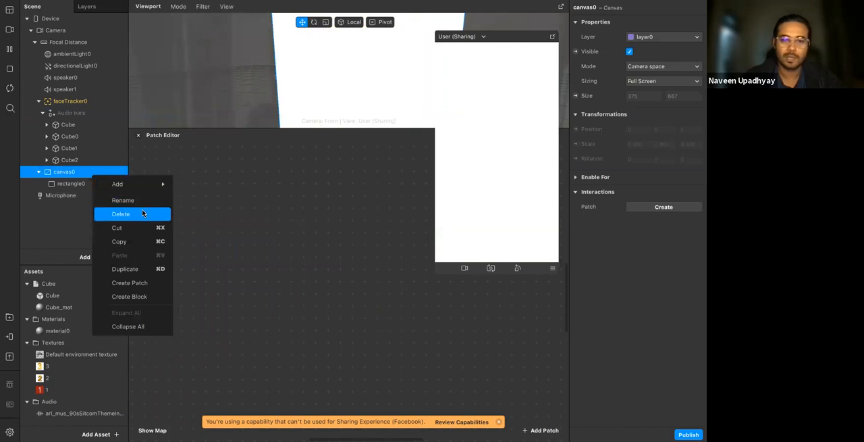
{"action": "left_click", "coordinate": [142, 214]}
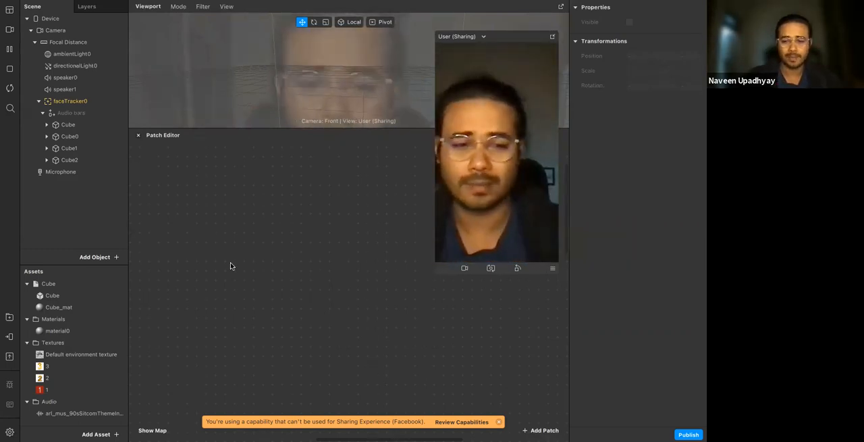
{"action": "key", "text": "XF86AudioLowerVolume"}
{"action": "key", "text": "XF86AudioLowerVolume"}
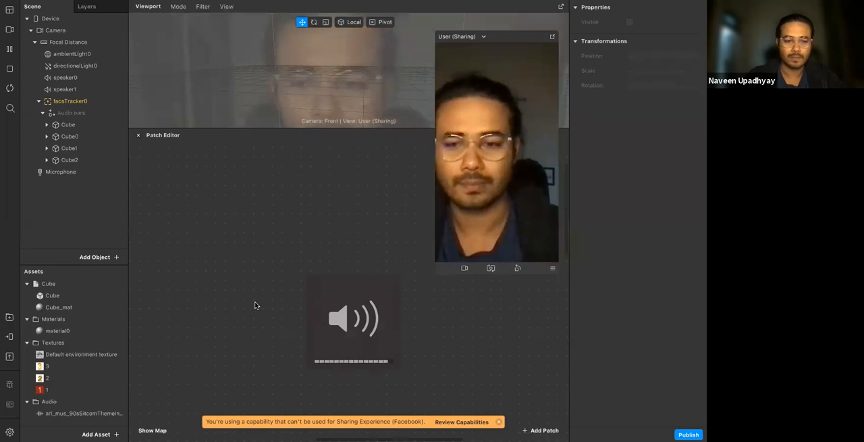
{"action": "mouse_move", "coordinate": [400, 438]}
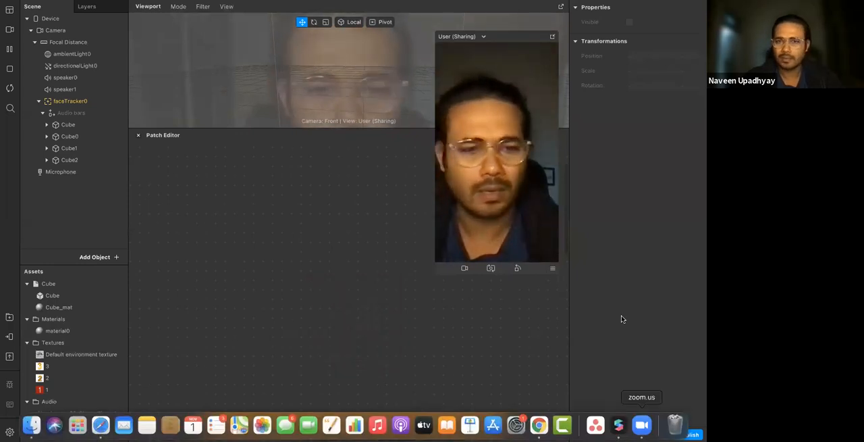
{"action": "key", "text": "ctrl+Right"}
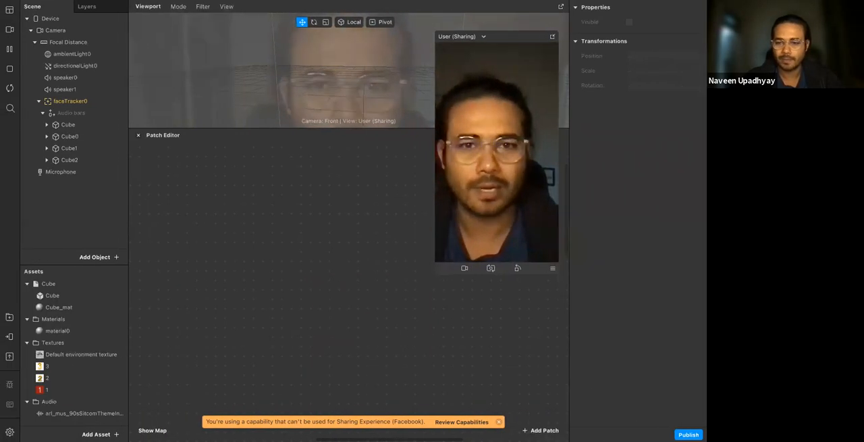
{"action": "mouse_move", "coordinate": [618, 424]}
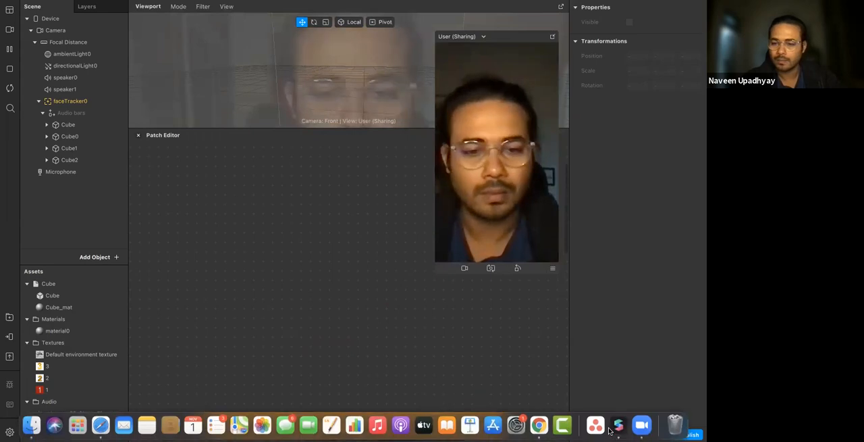
{"action": "left_click", "coordinate": [640, 425]}
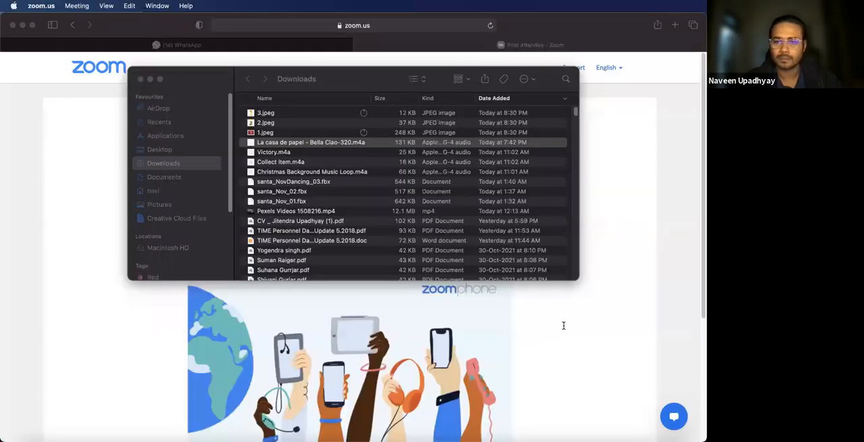
{"action": "key", "text": "ctrl+Right"}
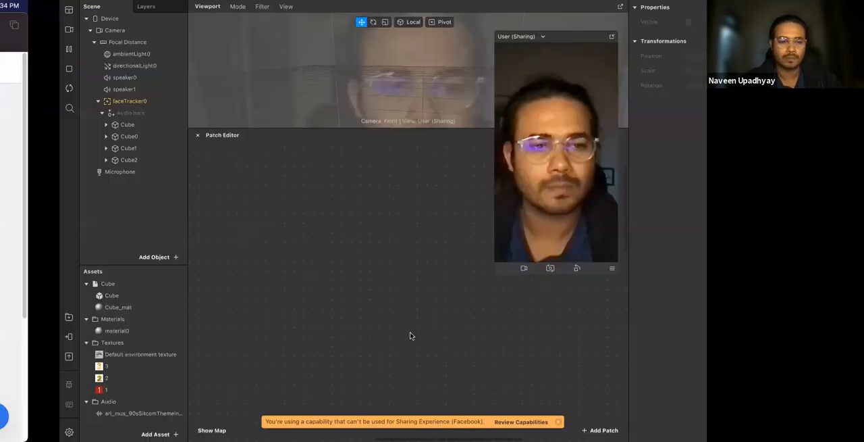
{"action": "mouse_move", "coordinate": [147, 436]}
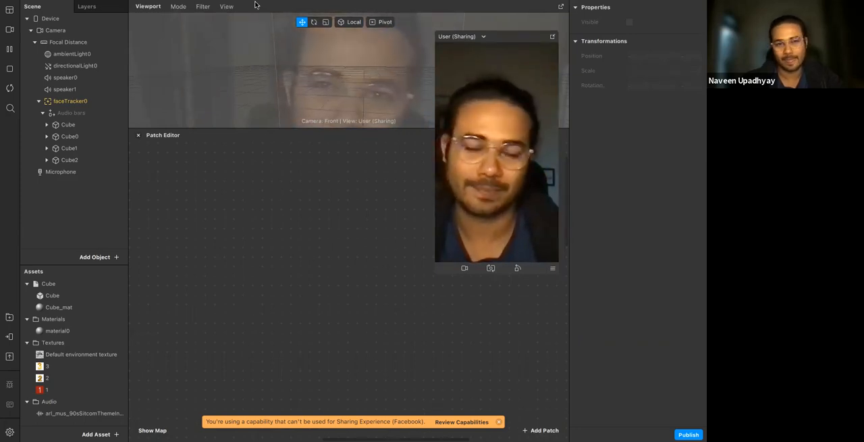
{"action": "mouse_move", "coordinate": [255, 5]}
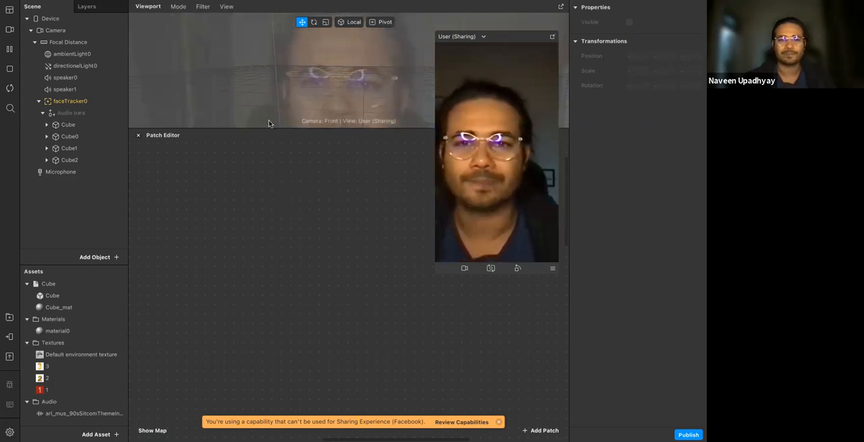
Annotate the empty Patch Editor with two freehand axes, a diagonal line between them and a loop around that line
{"action": "left_click_drag", "start_coordinate": [196, 257], "coordinate": [229, 233]}
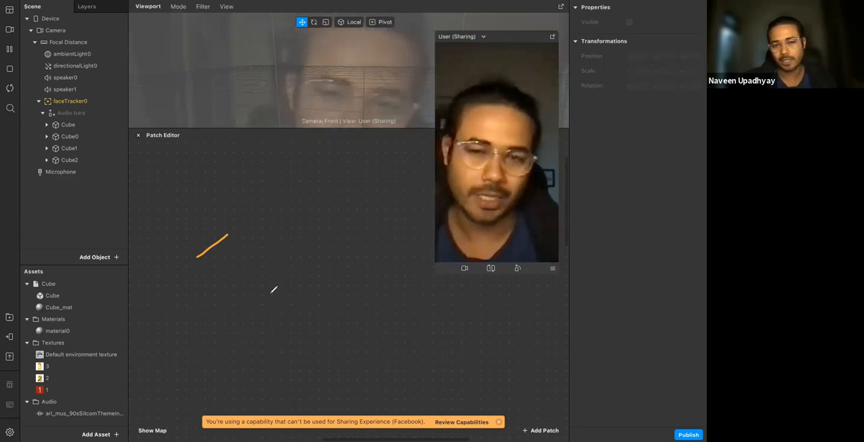
{"action": "left_click_drag", "start_coordinate": [275, 177], "coordinate": [279, 343]}
{"action": "mouse_move", "coordinate": [405, 340]}
{"action": "left_mouse_down"}
{"action": "mouse_move", "coordinate": [490, 334]}
{"action": "mouse_move", "coordinate": [487, 343]}
{"action": "left_mouse_up"}
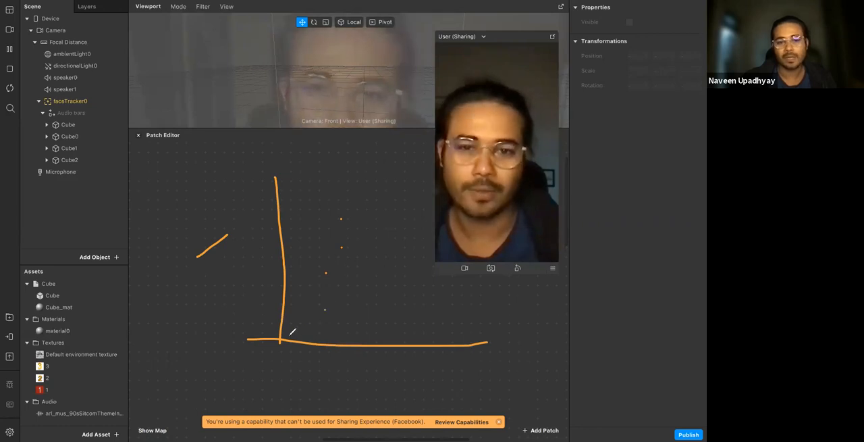
{"action": "left_click_drag", "start_coordinate": [320, 277], "coordinate": [366, 180]}
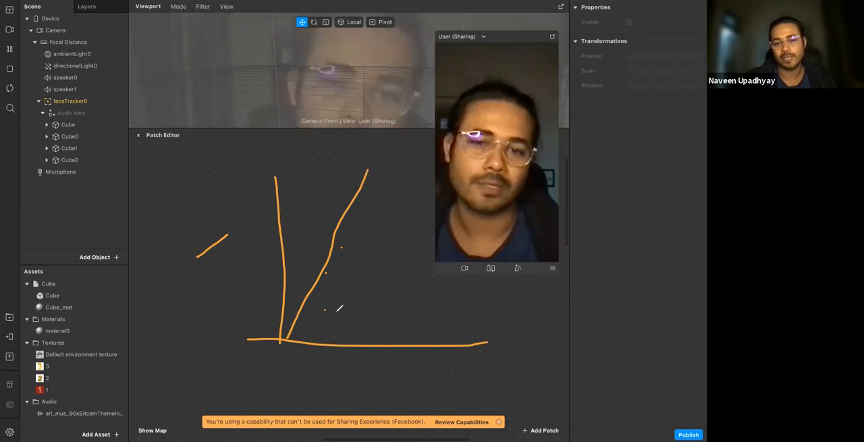
{"action": "left_click_drag", "start_coordinate": [299, 298], "coordinate": [344, 288]}
{"action": "mouse_move", "coordinate": [322, 207]}
{"action": "left_mouse_down"}
{"action": "mouse_move", "coordinate": [301, 302]}
{"action": "mouse_move", "coordinate": [307, 311]}
{"action": "left_mouse_up"}
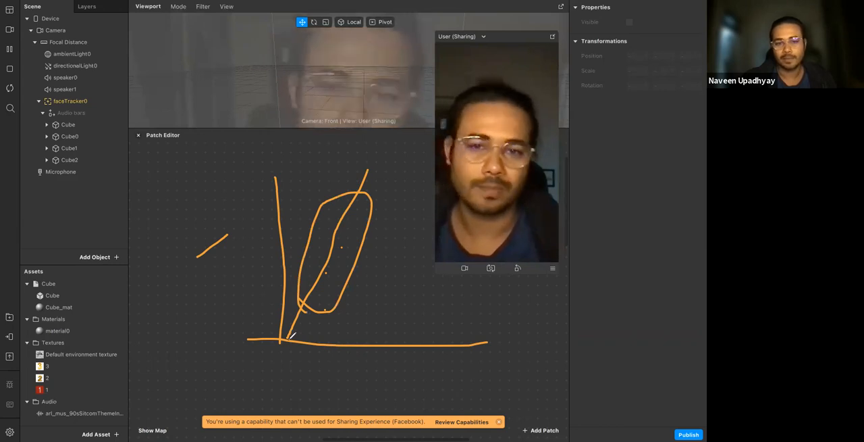
Annotate two small circles joined by a thick line, and clear all annotations
{"action": "left_click", "coordinate": [152, 189]}
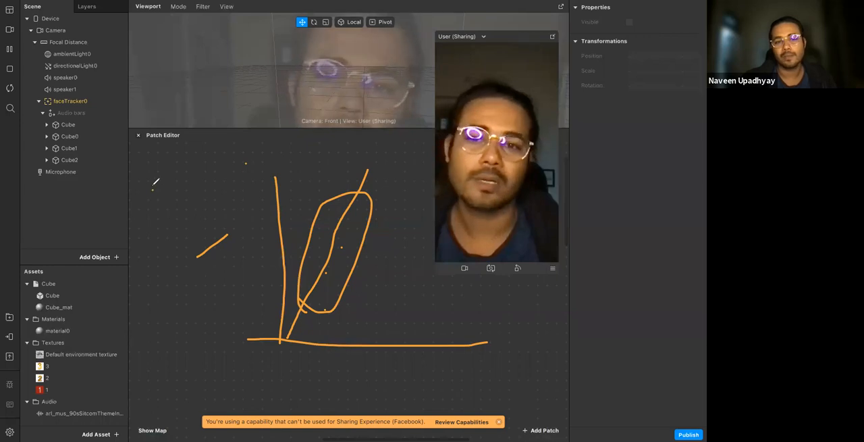
{"action": "left_click_drag", "start_coordinate": [155, 189], "coordinate": [154, 187]}
{"action": "mouse_move", "coordinate": [247, 155]}
{"action": "left_mouse_down"}
{"action": "mouse_move", "coordinate": [264, 168]}
{"action": "mouse_move", "coordinate": [248, 155]}
{"action": "left_mouse_up"}
{"action": "mouse_move", "coordinate": [163, 186]}
{"action": "left_mouse_down"}
{"action": "mouse_move", "coordinate": [244, 163]}
{"action": "mouse_move", "coordinate": [165, 186]}
{"action": "mouse_move", "coordinate": [227, 161]}
{"action": "mouse_move", "coordinate": [244, 170]}
{"action": "mouse_move", "coordinate": [155, 193]}
{"action": "mouse_move", "coordinate": [239, 163]}
{"action": "left_mouse_up"}
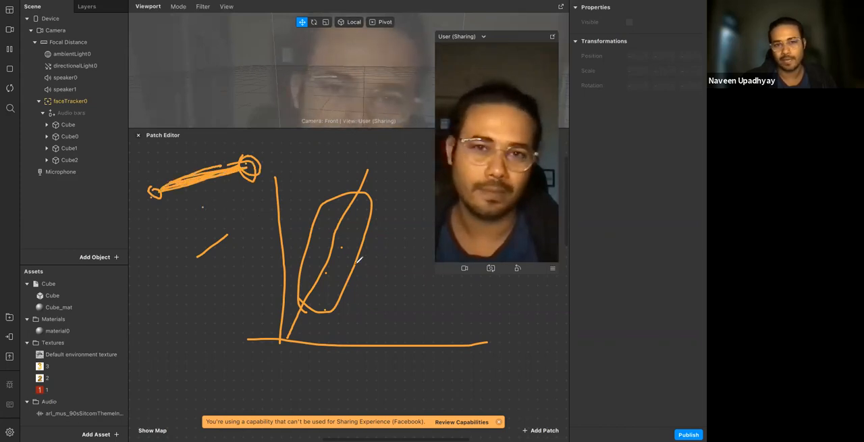
{"action": "left_click", "coordinate": [508, 87]}
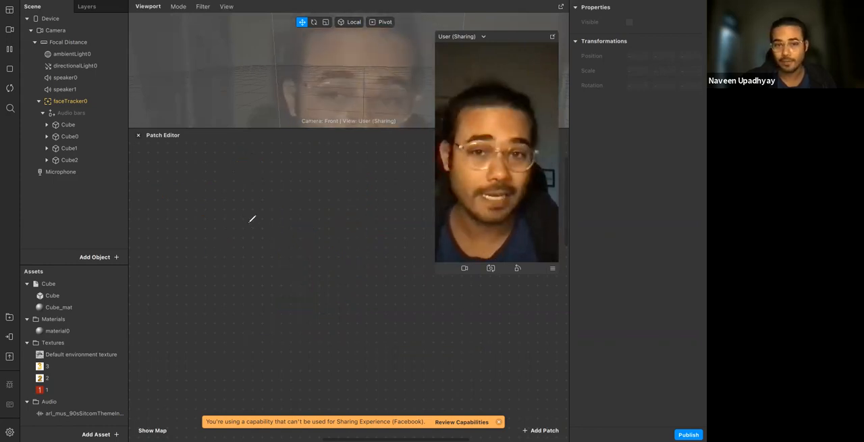
Annotate two sets of nested circles, with a line from the first set's centre outward, and clear the annotations
{"action": "mouse_move", "coordinate": [255, 184]}
{"action": "left_mouse_down"}
{"action": "mouse_move", "coordinate": [318, 220]}
{"action": "mouse_move", "coordinate": [260, 180]}
{"action": "left_mouse_up"}
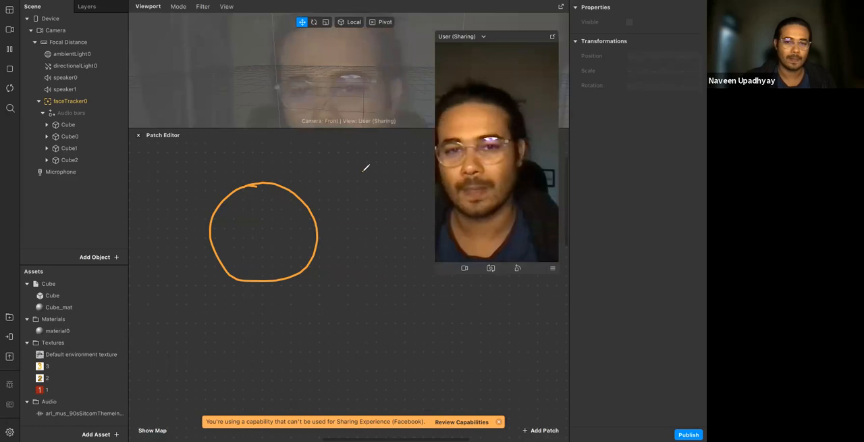
{"action": "left_click_drag", "start_coordinate": [364, 171], "coordinate": [268, 232]}
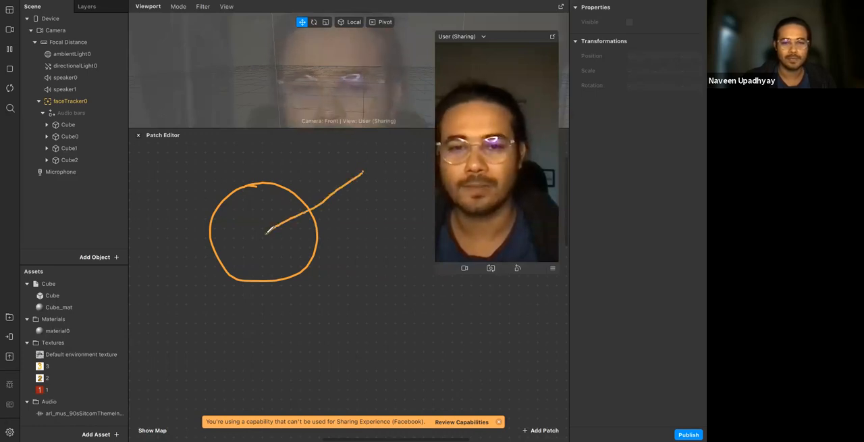
{"action": "mouse_move", "coordinate": [242, 170]}
{"action": "left_mouse_down"}
{"action": "mouse_move", "coordinate": [303, 284]}
{"action": "mouse_move", "coordinate": [267, 174]}
{"action": "mouse_move", "coordinate": [358, 181]}
{"action": "left_mouse_up"}
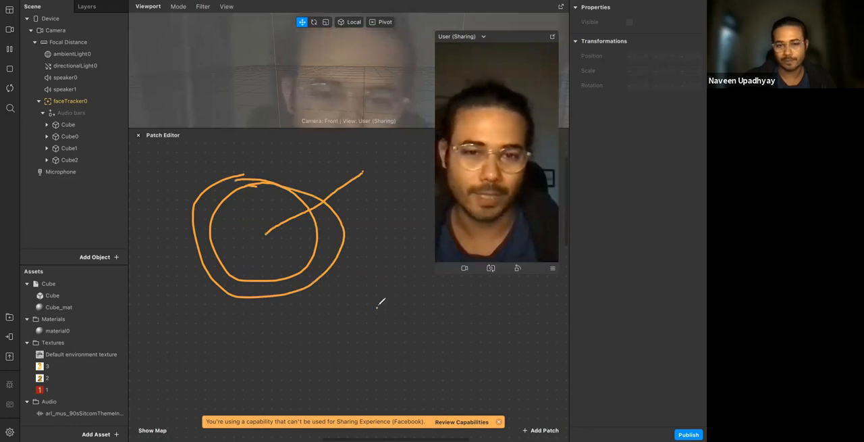
{"action": "mouse_move", "coordinate": [358, 280]}
{"action": "left_mouse_down"}
{"action": "mouse_move", "coordinate": [402, 284]}
{"action": "mouse_move", "coordinate": [370, 280]}
{"action": "left_mouse_up"}
{"action": "mouse_move", "coordinate": [343, 245]}
{"action": "left_mouse_down"}
{"action": "mouse_move", "coordinate": [381, 341]}
{"action": "mouse_move", "coordinate": [343, 245]}
{"action": "left_mouse_up"}
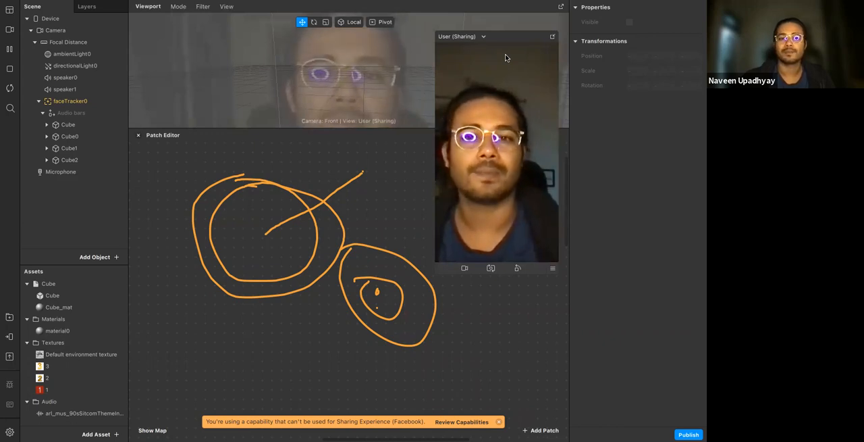
{"action": "left_click", "coordinate": [523, 89]}
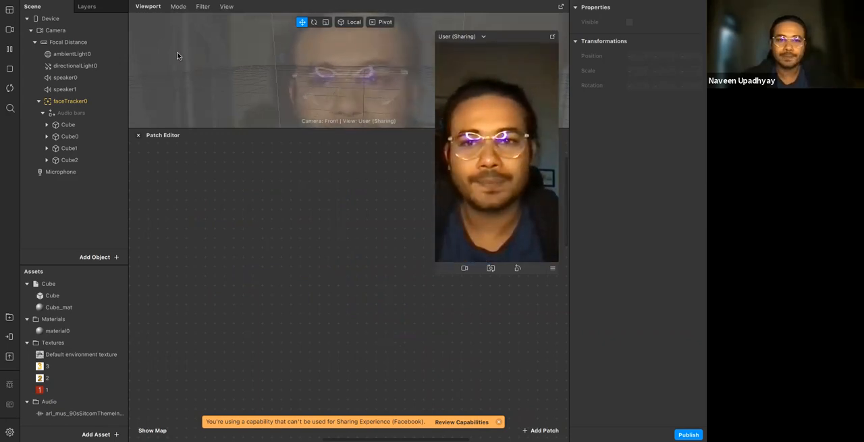
Add an SDF Circle patch to the empty Patch Editor and move it slightly up and to the right
{"action": "right_click", "coordinate": [177, 223]}
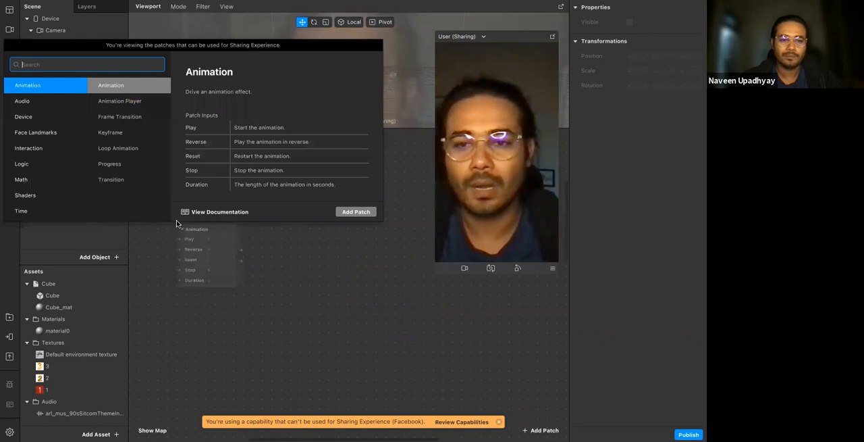
{"action": "type", "text": "sdf"}
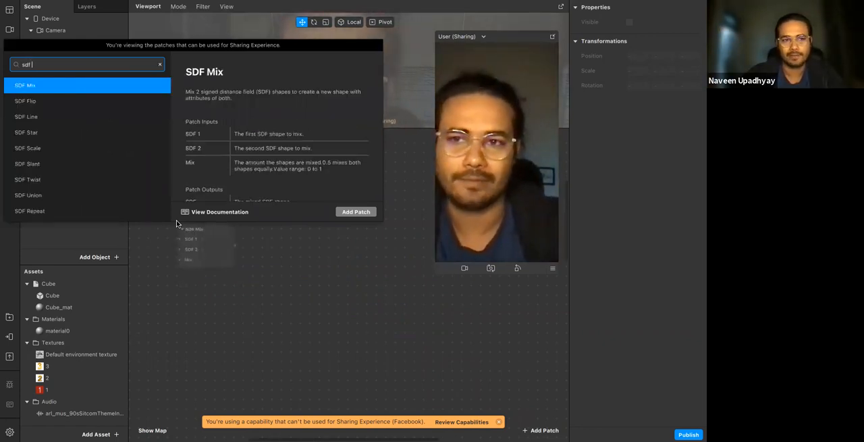
{"action": "type", "text": "c"}
{"action": "key", "text": "Return"}
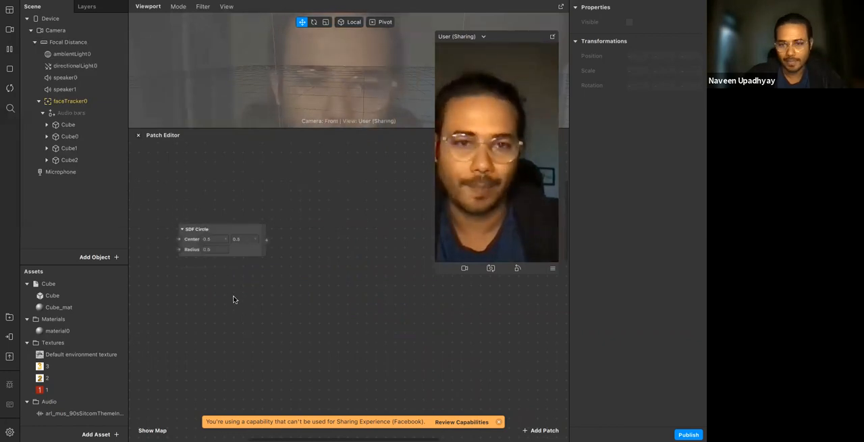
{"action": "left_click_drag", "start_coordinate": [201, 244], "coordinate": [226, 211]}
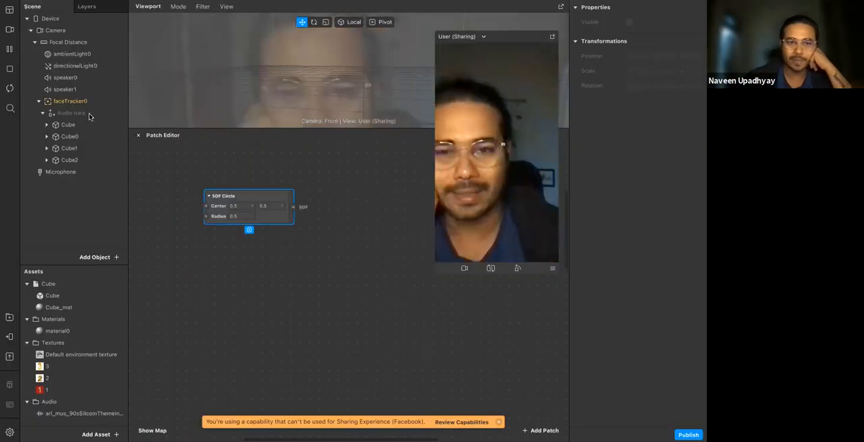
Delete the Audio bars null object together with its cubes from the scene
{"action": "left_click", "coordinate": [89, 119]}
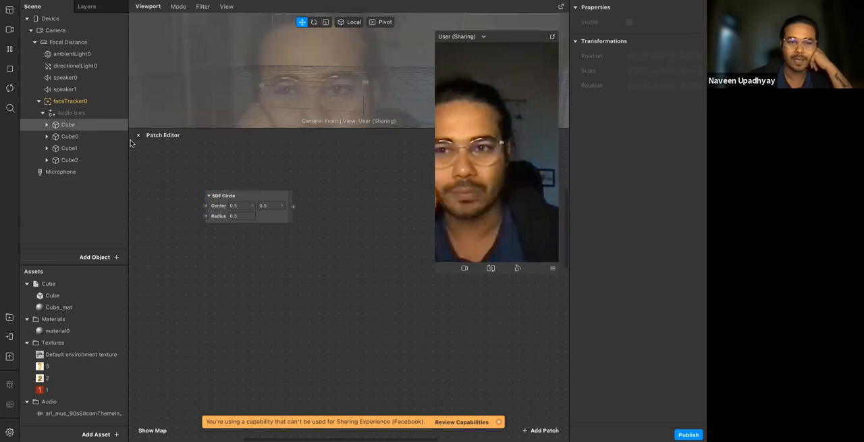
{"action": "right_click", "coordinate": [91, 114]}
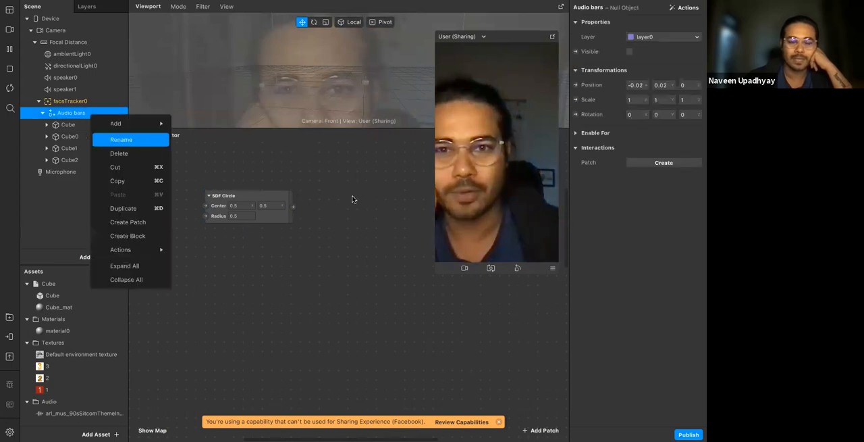
{"action": "left_click", "coordinate": [125, 153]}
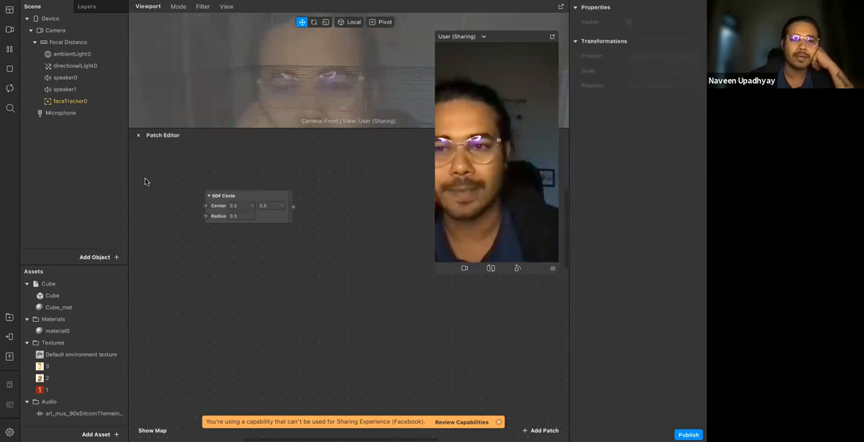
Add a rectangle object to the scene
{"action": "left_click", "coordinate": [93, 257]}
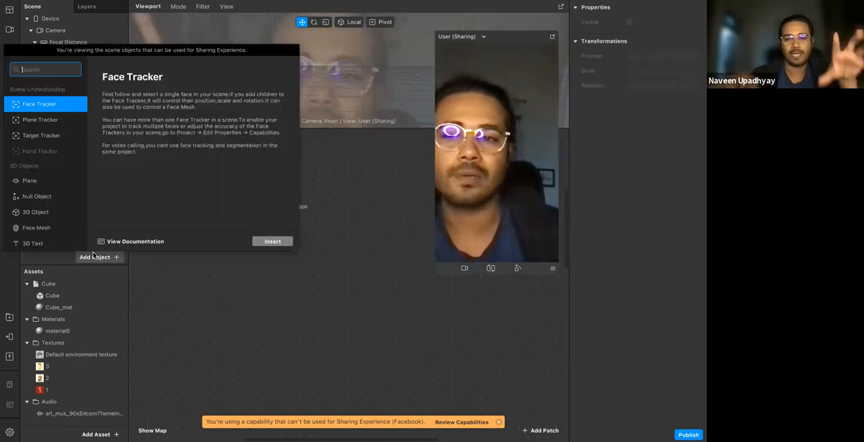
{"action": "type", "text": "p"}
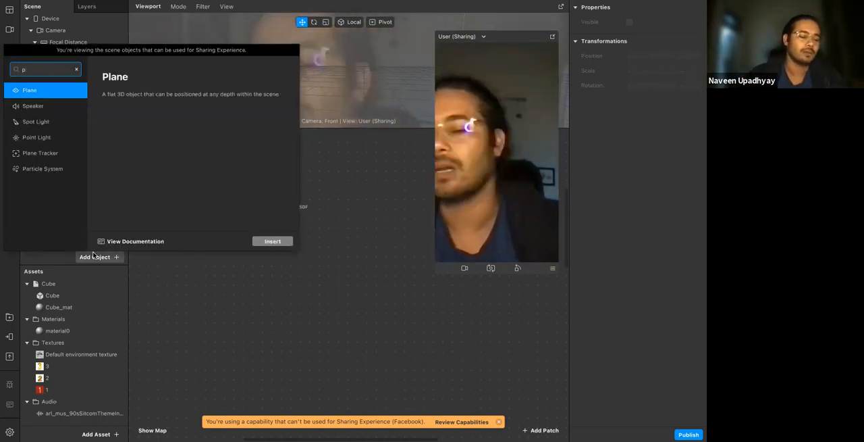
{"action": "key", "text": "BackSpace"}
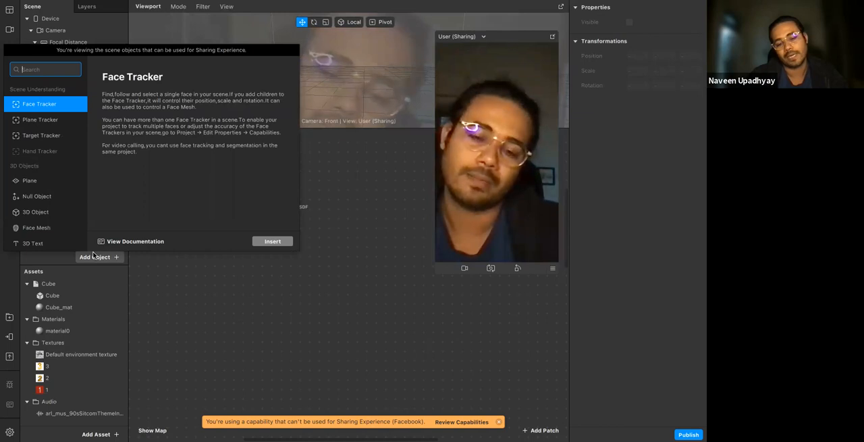
{"action": "type", "text": "rec"}
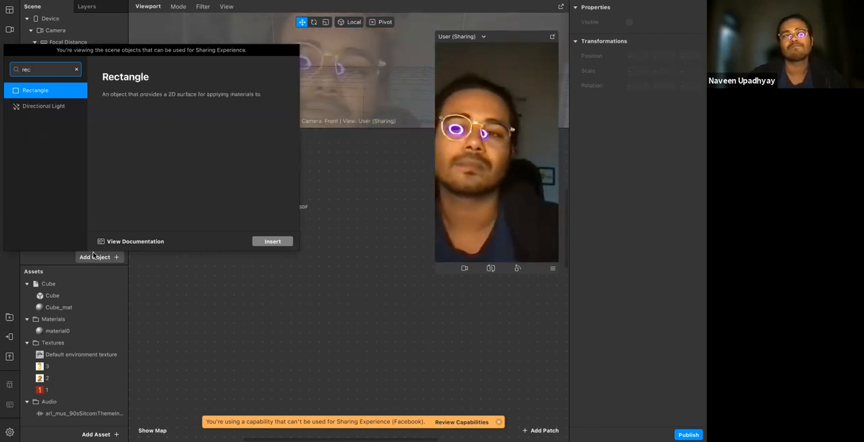
{"action": "key", "text": "Return"}
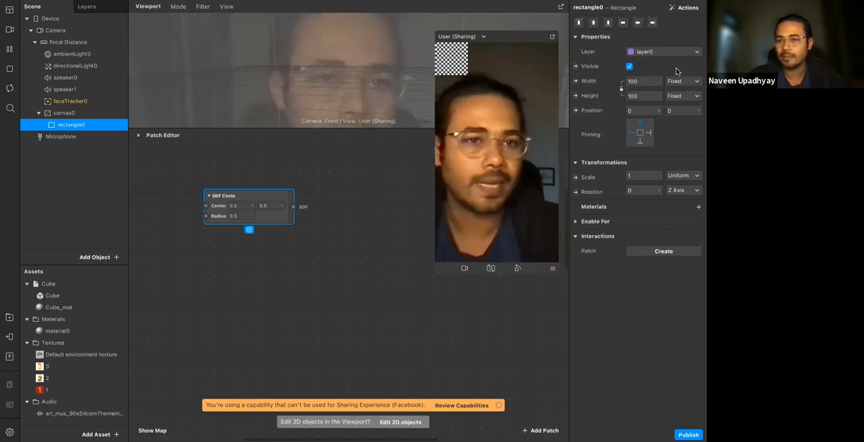
Make the rectangle fill the screen with Relative width and height of 100, and assign material0 to it
{"action": "left_click", "coordinate": [647, 82]}
{"action": "left_click", "coordinate": [642, 95]}
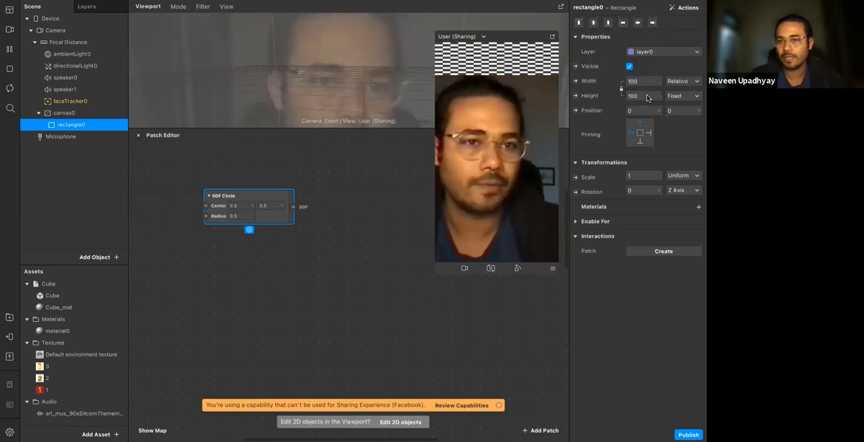
{"action": "left_click", "coordinate": [645, 95]}
{"action": "left_click", "coordinate": [643, 111]}
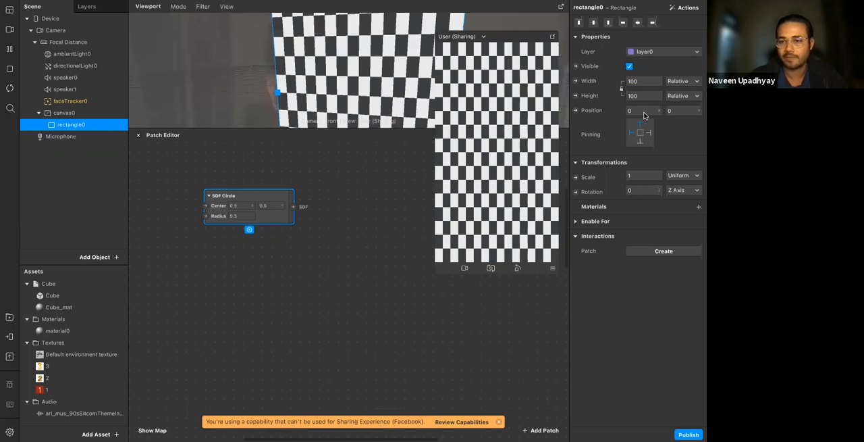
{"action": "left_click", "coordinate": [699, 207]}
{"action": "left_click", "coordinate": [653, 226]}
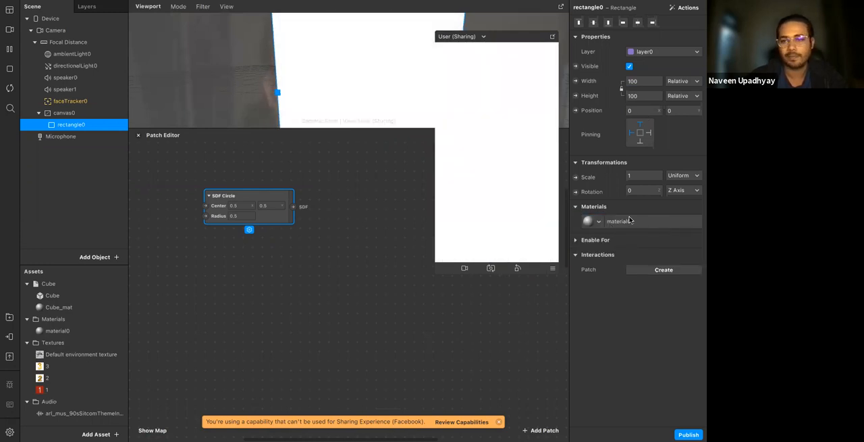
Open material0's properties and create a patch for its diffuse texture
{"action": "left_click", "coordinate": [630, 220]}
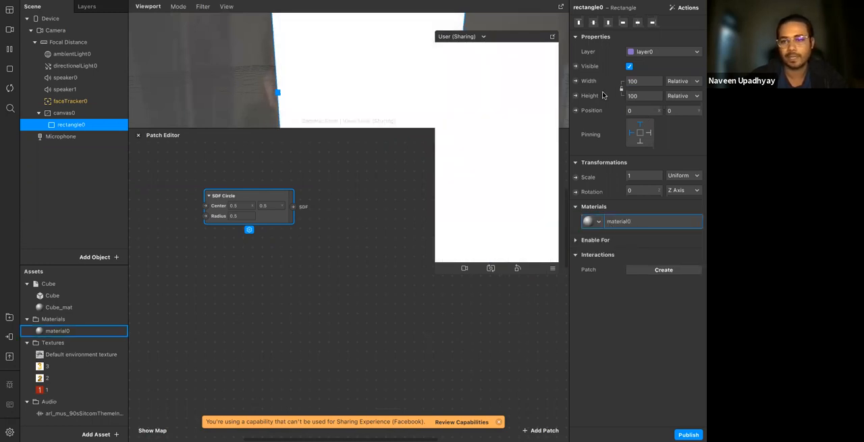
{"action": "left_click", "coordinate": [629, 221]}
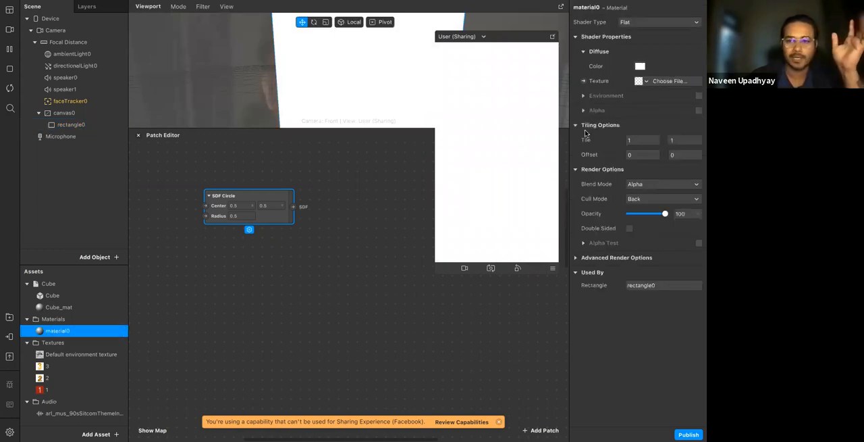
{"action": "left_click", "coordinate": [583, 81]}
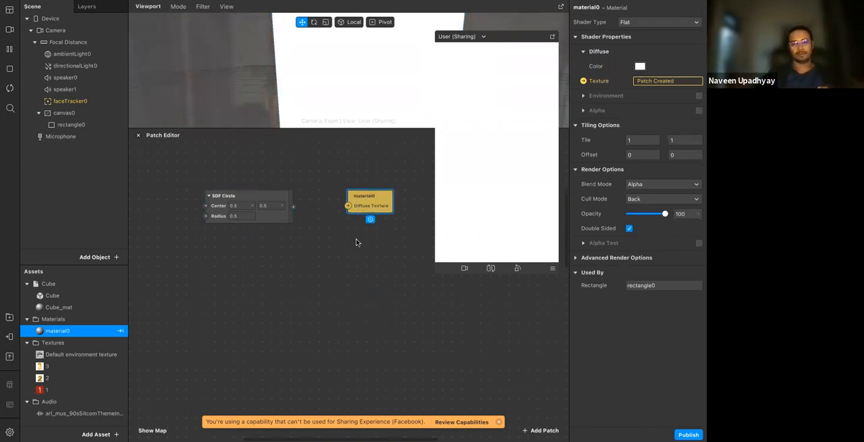
Connect the SDF Circle output to material0's Diffuse Texture and move the SDF Circle patch further away from it
{"action": "left_click", "coordinate": [297, 256]}
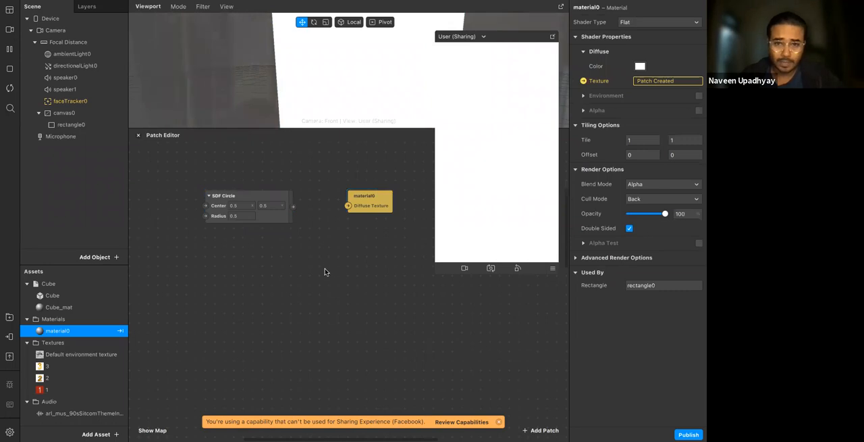
{"action": "left_click_drag", "start_coordinate": [260, 222], "coordinate": [241, 223]}
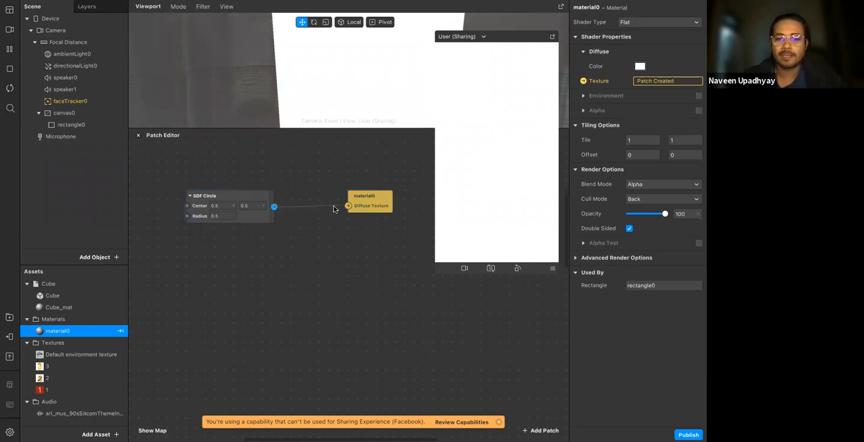
{"action": "left_click_drag", "start_coordinate": [349, 207], "coordinate": [349, 207]}
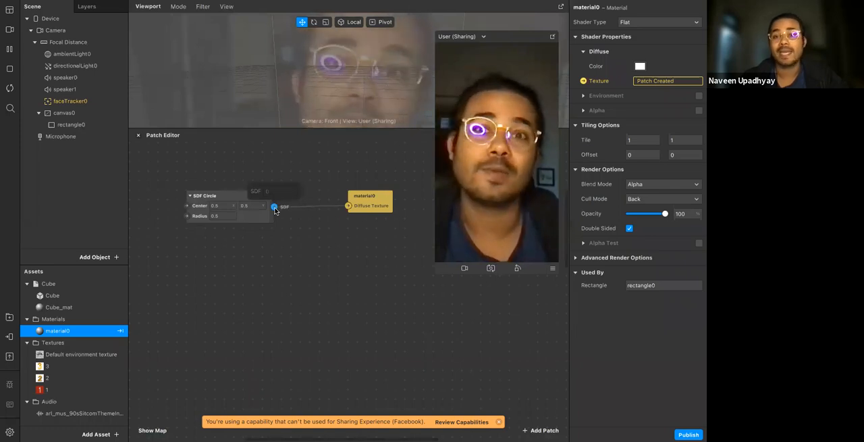
{"action": "left_click_drag", "start_coordinate": [393, 166], "coordinate": [335, 223]}
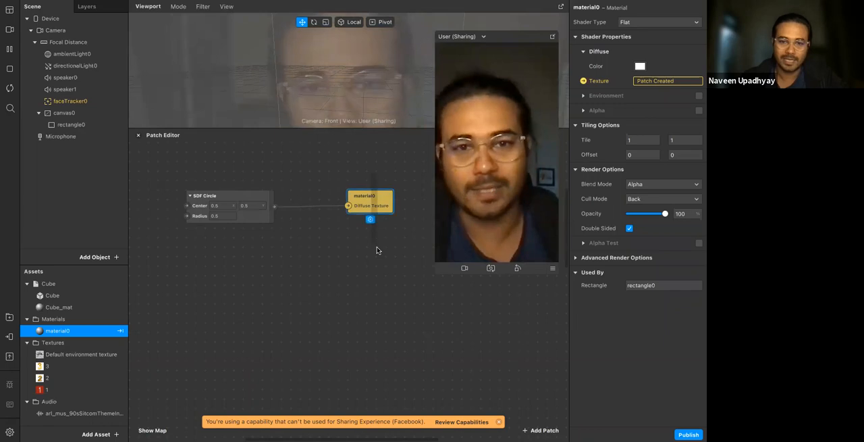
{"action": "left_click_drag", "start_coordinate": [231, 223], "coordinate": [203, 223]}
{"action": "left_click", "coordinate": [305, 269]}
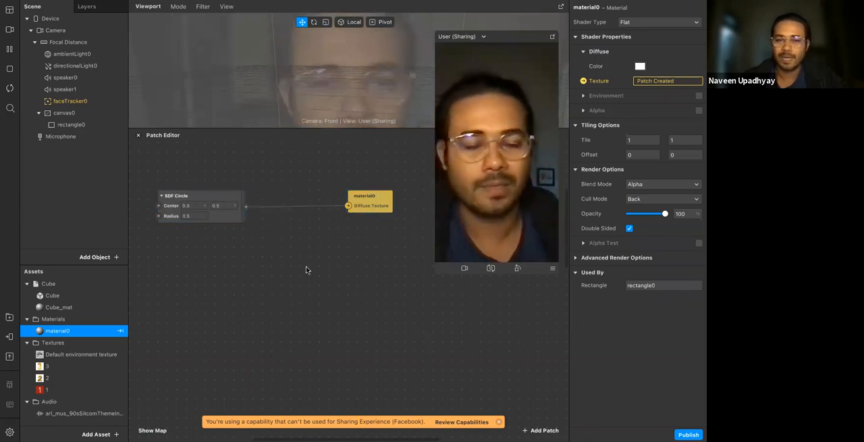
Add a Smooth Step patch below the SDF Circle and a Step patch directly beneath it
{"action": "left_click_drag", "start_coordinate": [246, 206], "coordinate": [266, 240]}
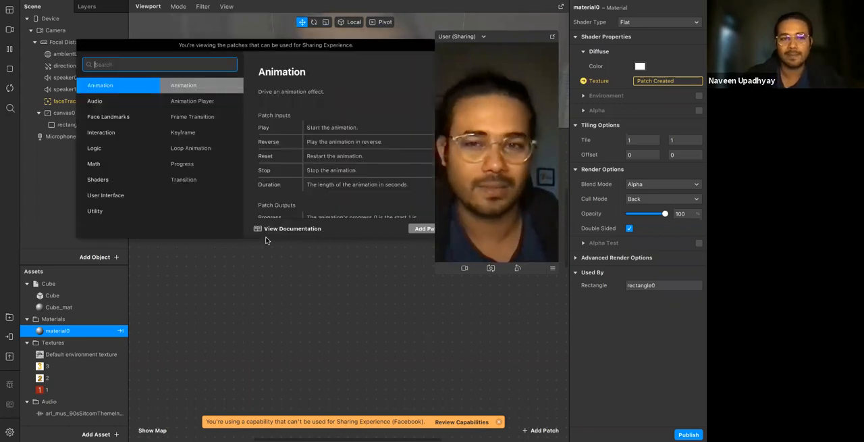
{"action": "type", "text": "smoo"}
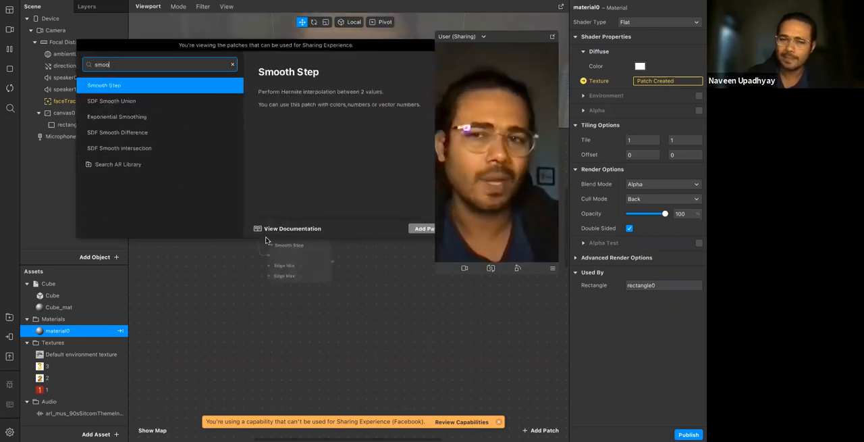
{"action": "key", "text": "Return"}
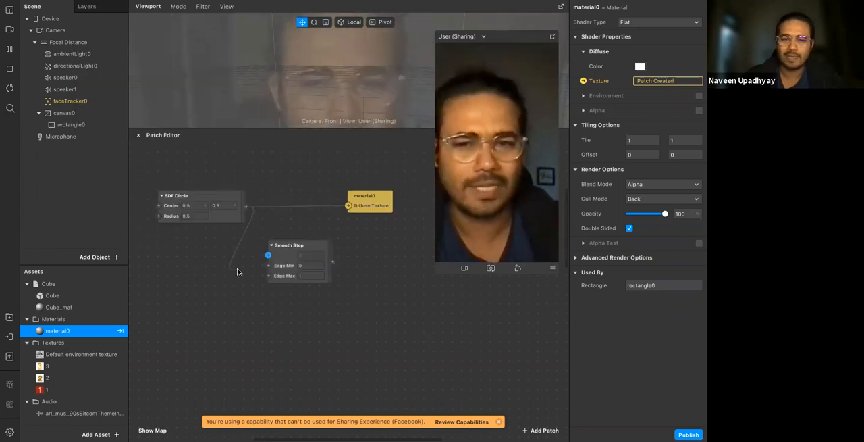
{"action": "double_click", "coordinate": [259, 298]}
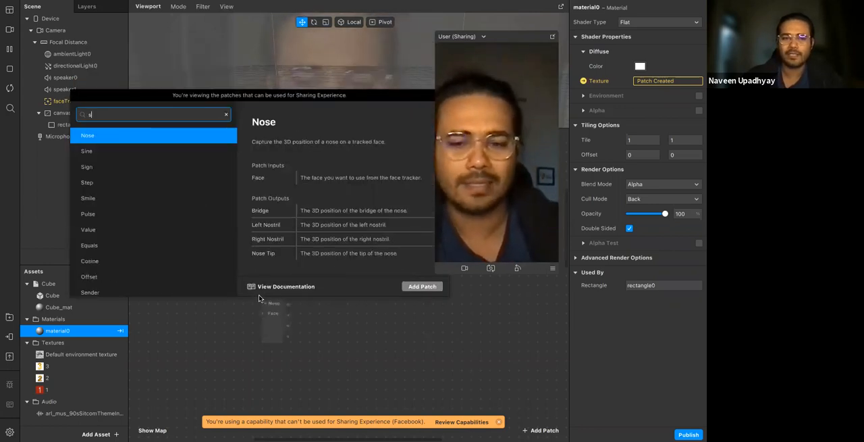
{"action": "type", "text": "step"}
{"action": "key", "text": "Return"}
{"action": "left_click_drag", "start_coordinate": [272, 308], "coordinate": [282, 296]}
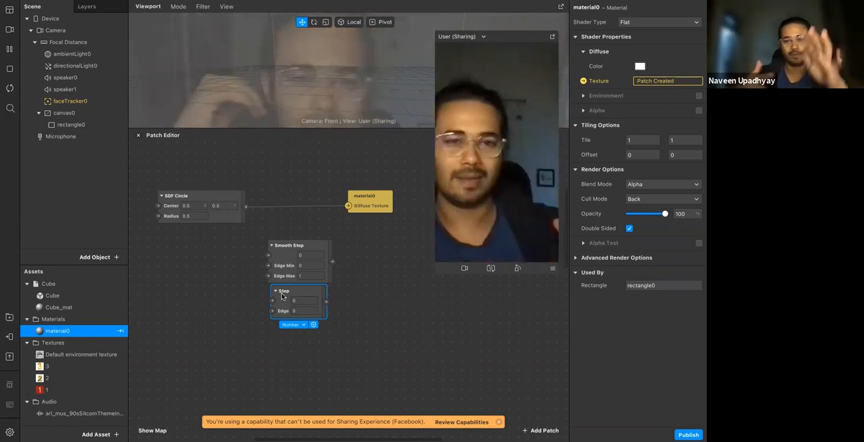
Place the Step patch above Smooth Step and wire it between the SDF Circle output and material0's Diffuse Texture
{"action": "left_click", "coordinate": [263, 229]}
{"action": "left_click_drag", "start_coordinate": [285, 302], "coordinate": [283, 199]}
{"action": "left_click_drag", "start_coordinate": [285, 265], "coordinate": [286, 310]}
{"action": "left_click_drag", "start_coordinate": [281, 210], "coordinate": [280, 238]}
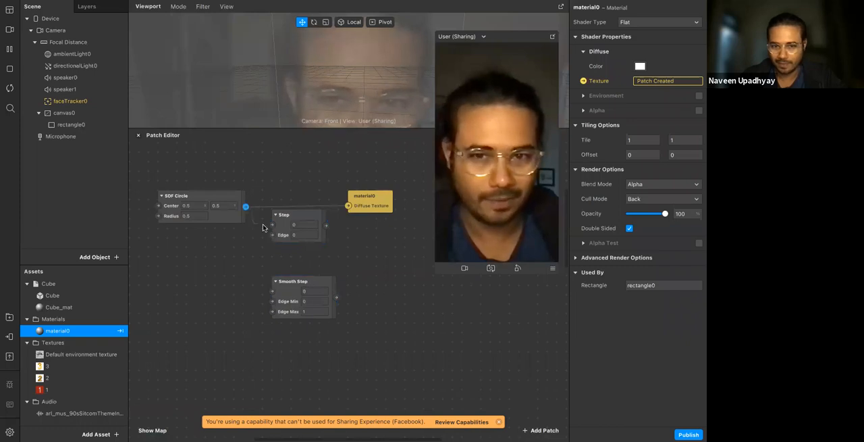
{"action": "left_click_drag", "start_coordinate": [270, 228], "coordinate": [272, 224]}
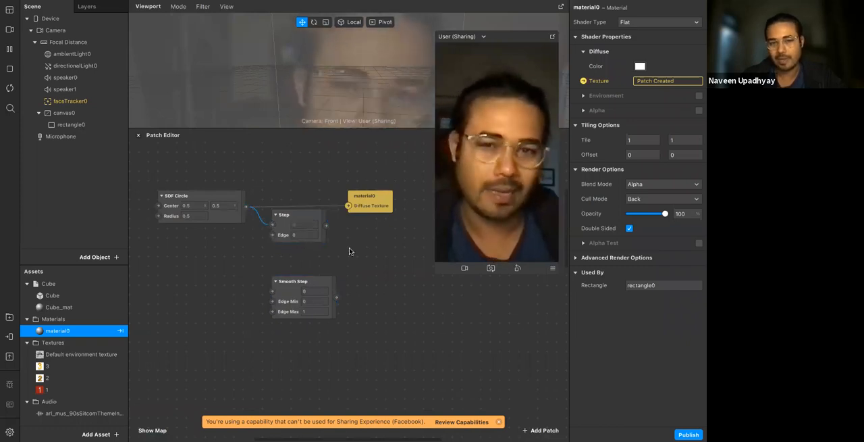
{"action": "left_click_drag", "start_coordinate": [349, 207], "coordinate": [349, 207]}
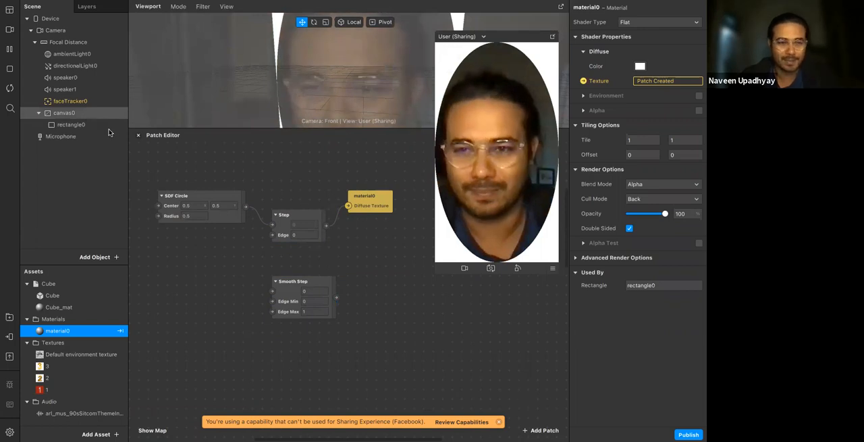
Replace canvas0 and its rectangle with a new plane that uses material0
{"action": "right_click", "coordinate": [89, 114]}
{"action": "left_click", "coordinate": [86, 271]}
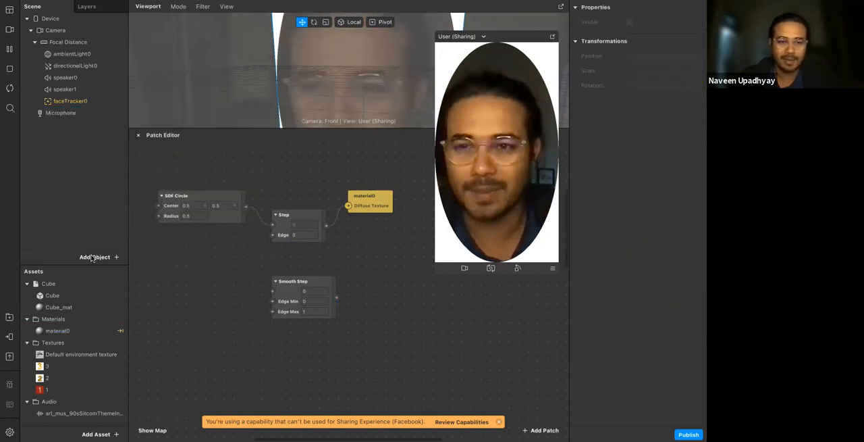
{"action": "left_click", "coordinate": [94, 257]}
{"action": "type", "text": "pla"}
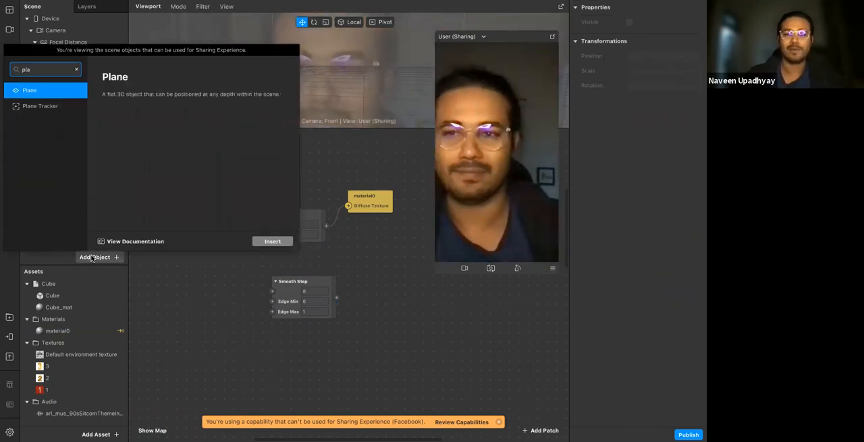
{"action": "key", "text": "Return"}
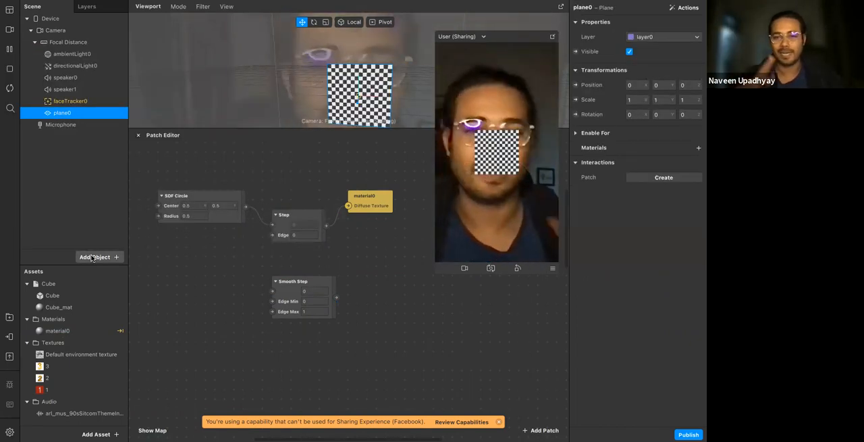
{"action": "left_click", "coordinate": [699, 148]}
{"action": "left_click", "coordinate": [675, 161]}
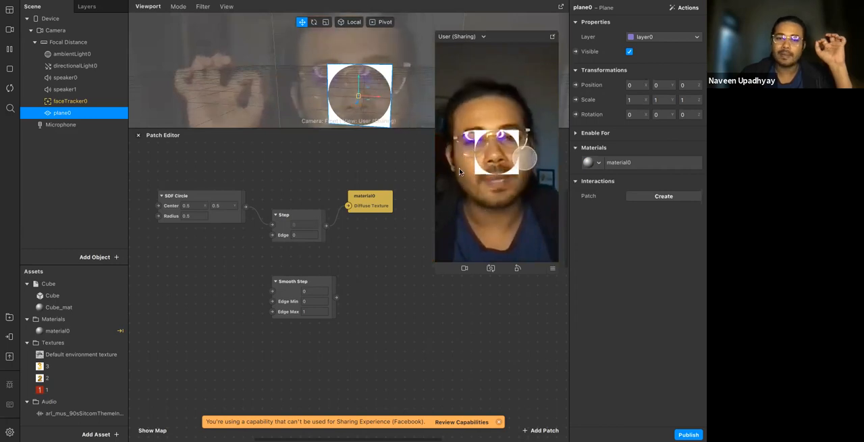
Move the Step patch in line between the SDF Circle and material0 patches
{"action": "left_click", "coordinate": [300, 235]}
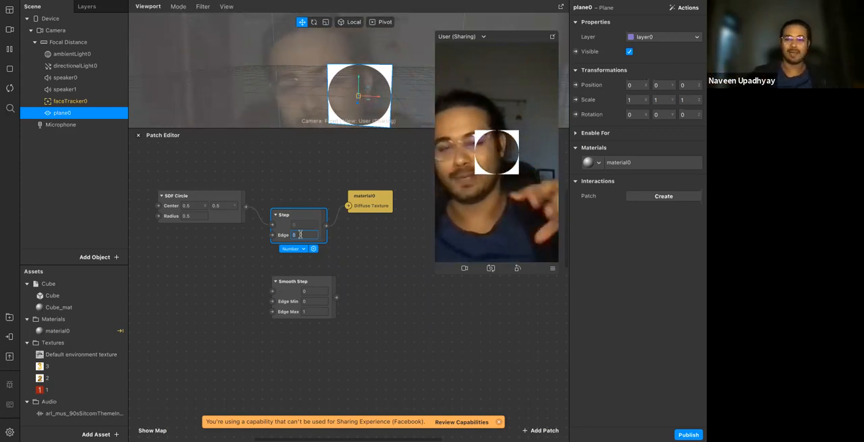
{"action": "left_click", "coordinate": [391, 291]}
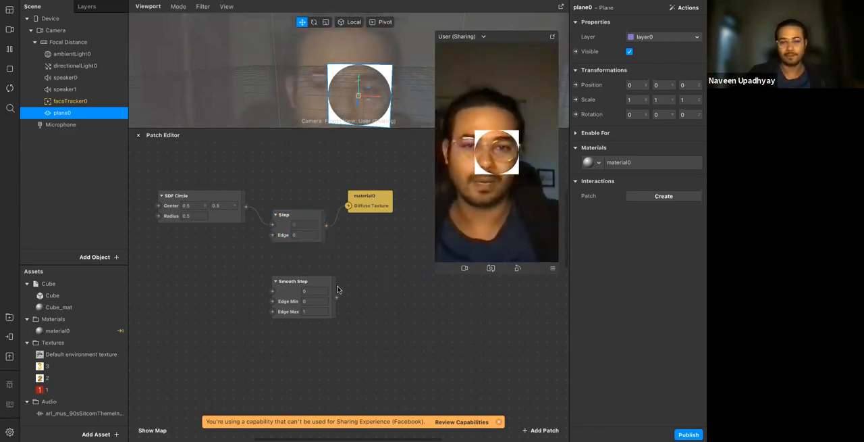
{"action": "left_click_drag", "start_coordinate": [293, 220], "coordinate": [284, 200]}
{"action": "left_click", "coordinate": [367, 251]}
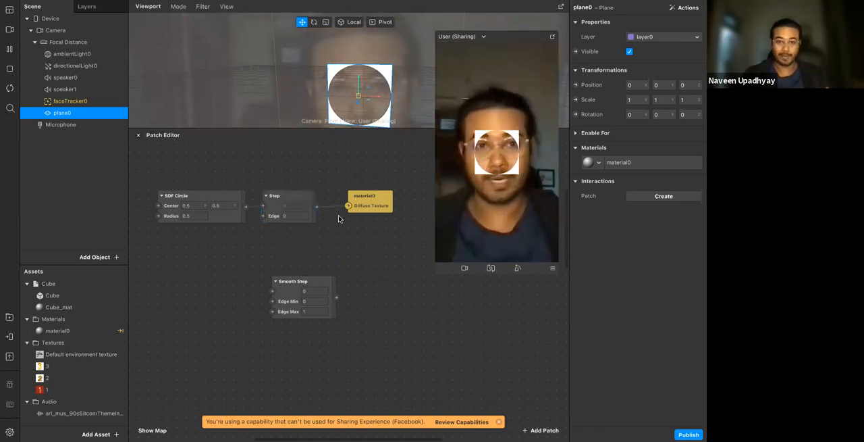
Add a Shader Render Pass patch with its Shader input fed by the Step patch's output
{"action": "double_click", "coordinate": [345, 252]}
{"action": "type", "text": "sha"}
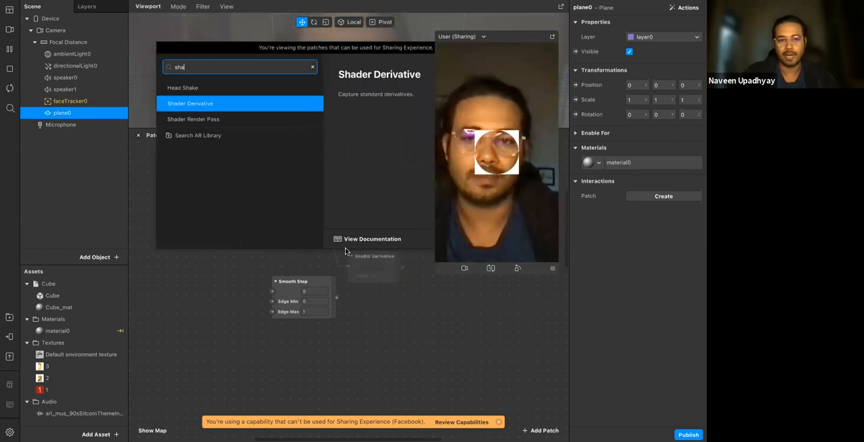
{"action": "key", "text": "Down"}
{"action": "key", "text": "Return"}
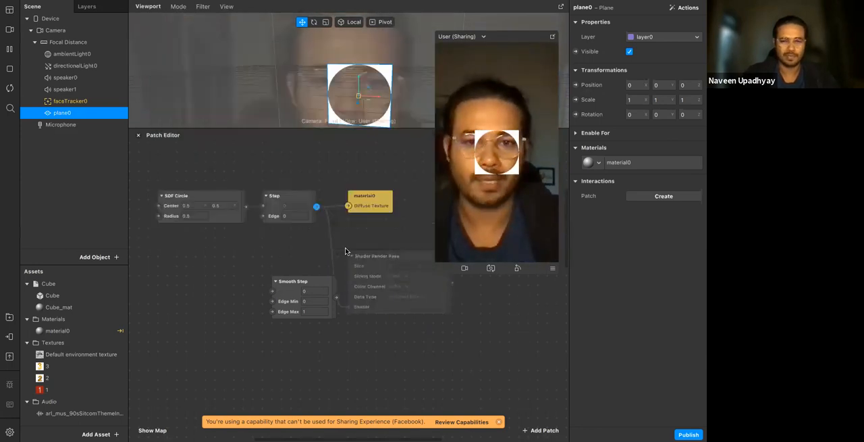
Shift the Smooth Step patch away from the Shader Render Pass and move the simulator preview clear of the patch graph
{"action": "left_click_drag", "start_coordinate": [324, 284], "coordinate": [258, 275]}
{"action": "left_click_drag", "start_coordinate": [521, 37], "coordinate": [579, 23]}
{"action": "left_click_drag", "start_coordinate": [211, 187], "coordinate": [269, 229]}
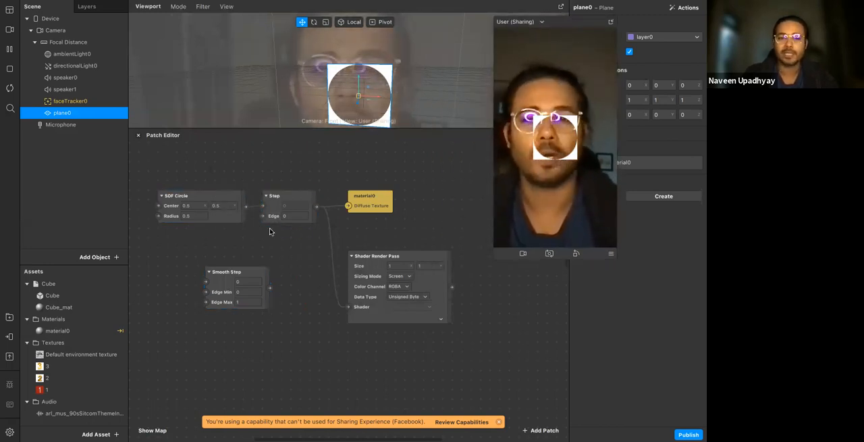
{"action": "left_click", "coordinate": [312, 256]}
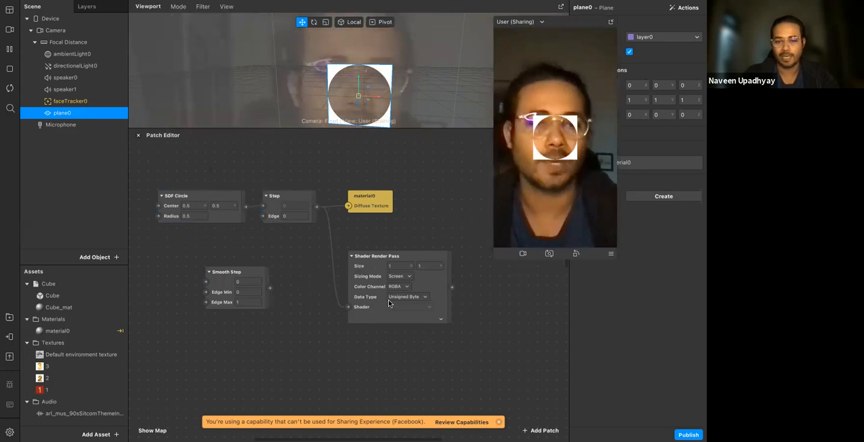
Expand the Shader Render Pass's texture preview and place the patch directly below material0
{"action": "left_click", "coordinate": [441, 319]}
{"action": "left_click_drag", "start_coordinate": [405, 256], "coordinate": [361, 164]}
{"action": "left_click", "coordinate": [375, 180]}
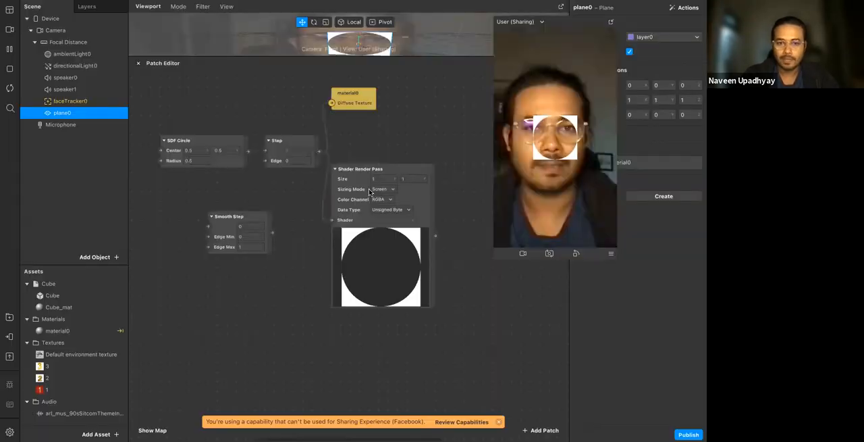
{"action": "left_click_drag", "start_coordinate": [362, 183], "coordinate": [364, 177]}
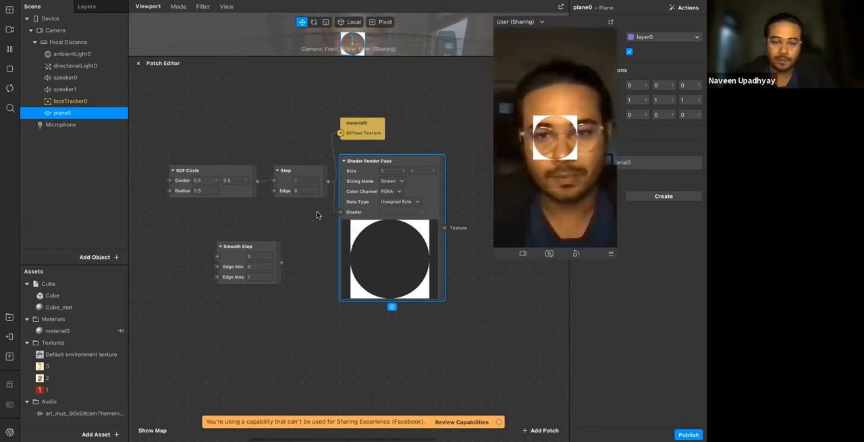
Try positive Edge values such as 0.1 and 0.5 on the Step patch
{"action": "left_click", "coordinate": [308, 192]}
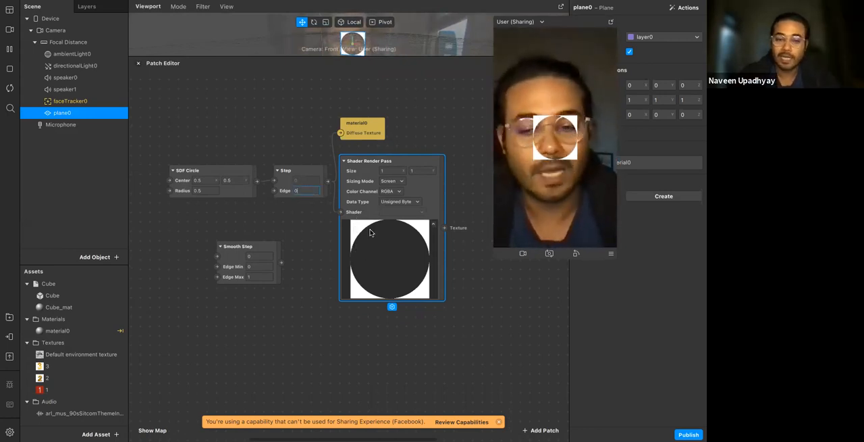
{"action": "type", "text": ".1"}
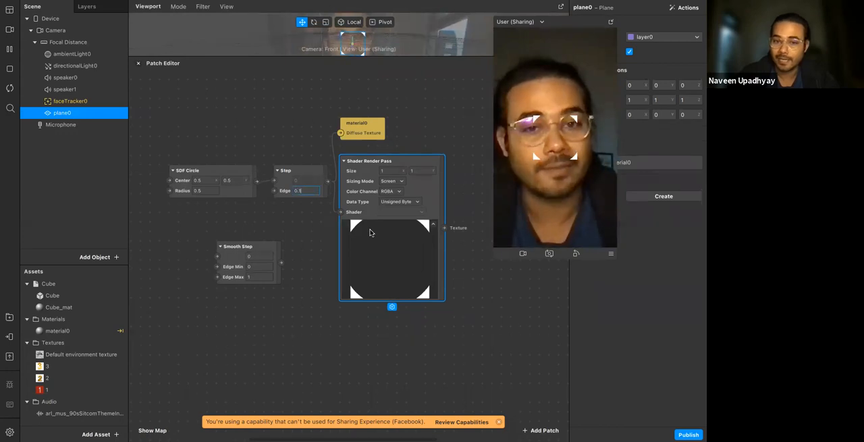
{"action": "key", "text": "BackSpace"}
{"action": "key", "text": "BackSpace"}
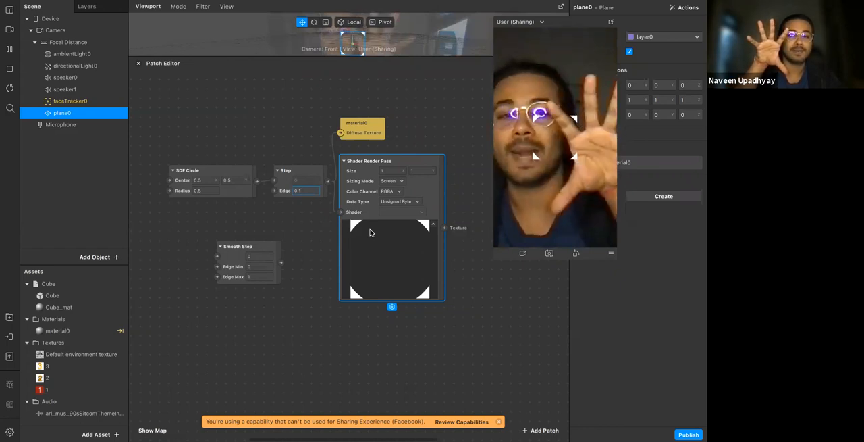
{"action": "key", "text": "BackSpace"}
{"action": "type", "text": "2"}
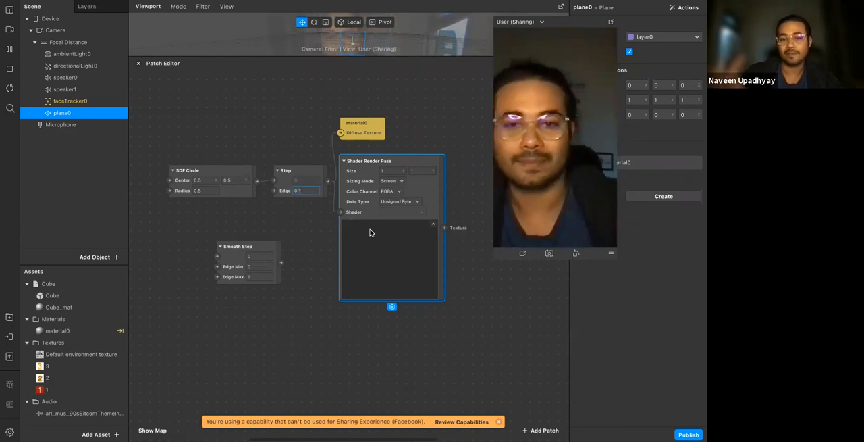
Try Edge values of -0.2 and -0.4 on the Step patch, and settle on -0.3
{"action": "key", "text": "BackSpace"}
{"action": "key", "text": "BackSpace"}
{"action": "key", "text": "BackSpace"}
{"action": "type", "text": "-0.2"}
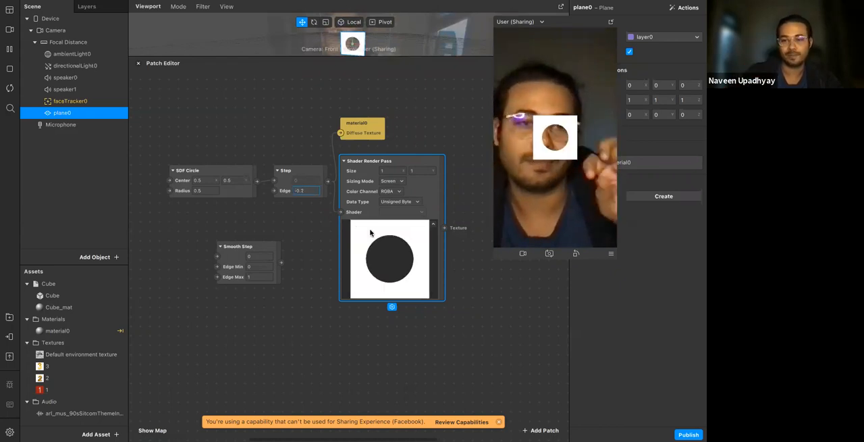
{"action": "key", "text": "BackSpace"}
{"action": "type", "text": "3"}
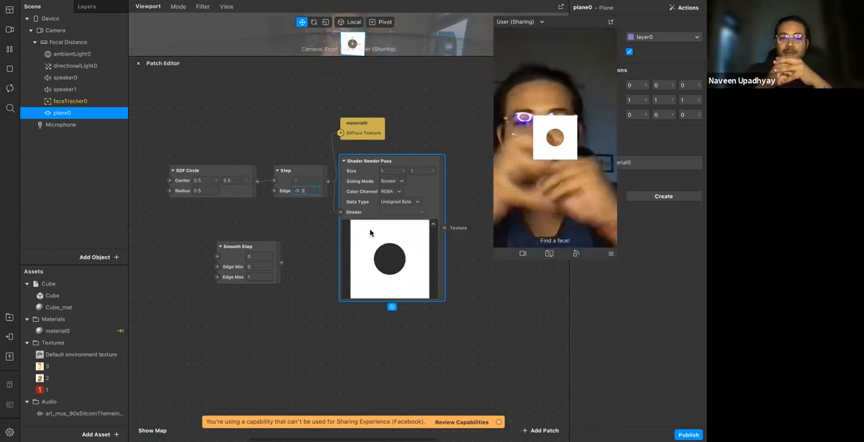
{"action": "key", "text": "BackSpace"}
{"action": "type", "text": "6"}
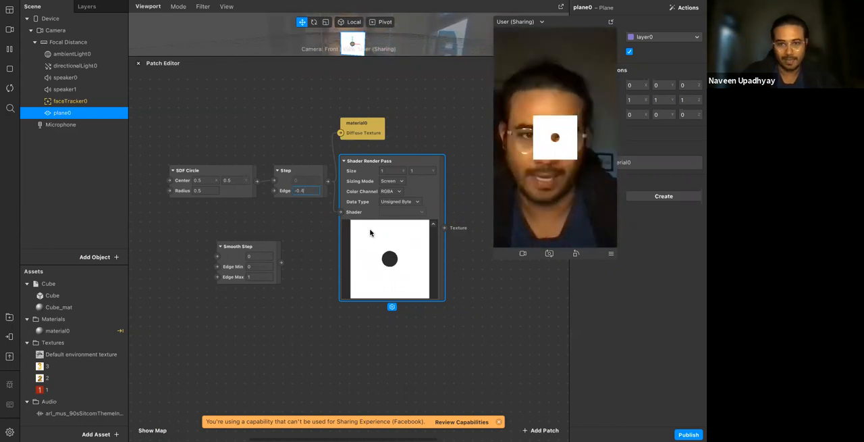
{"action": "key", "text": "Down"}
{"action": "key", "text": "Up"}
{"action": "key", "text": "Up"}
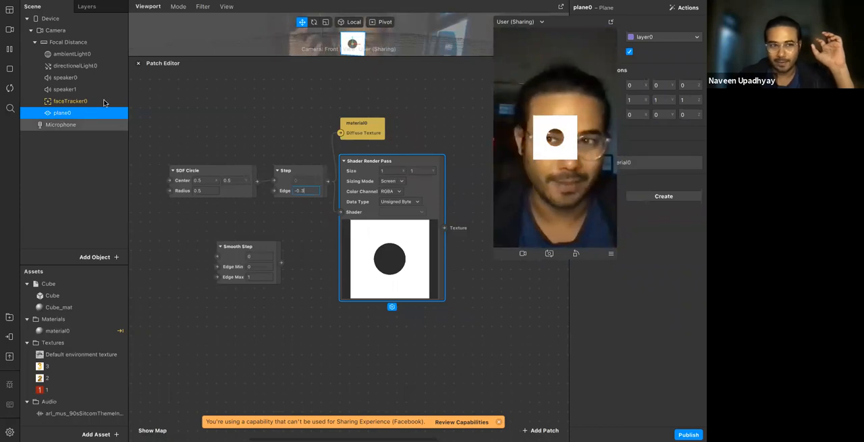
Make plane0 a child of faceTracker0 and bring the face tracker's patches into the graph above the SDF Circle chain
{"action": "left_click_drag", "start_coordinate": [97, 101], "coordinate": [97, 95]}
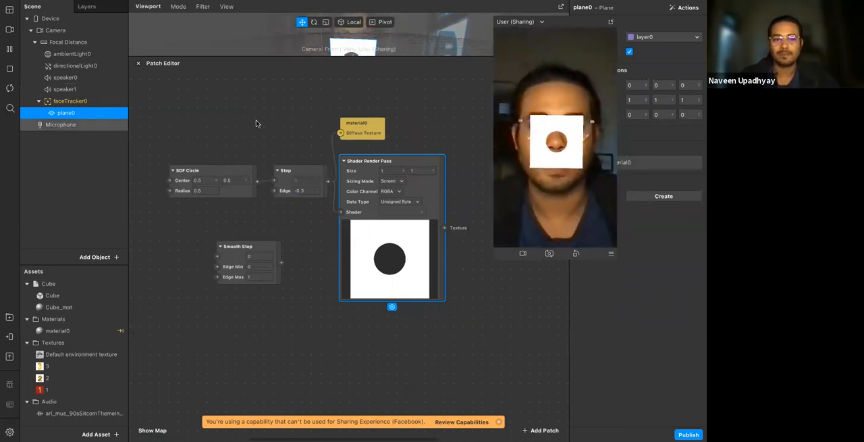
{"action": "scroll", "coordinate": [207, 137], "scroll_direction": "up", "scroll_amount": 1}
{"action": "left_click_drag", "start_coordinate": [91, 102], "coordinate": [243, 114]}
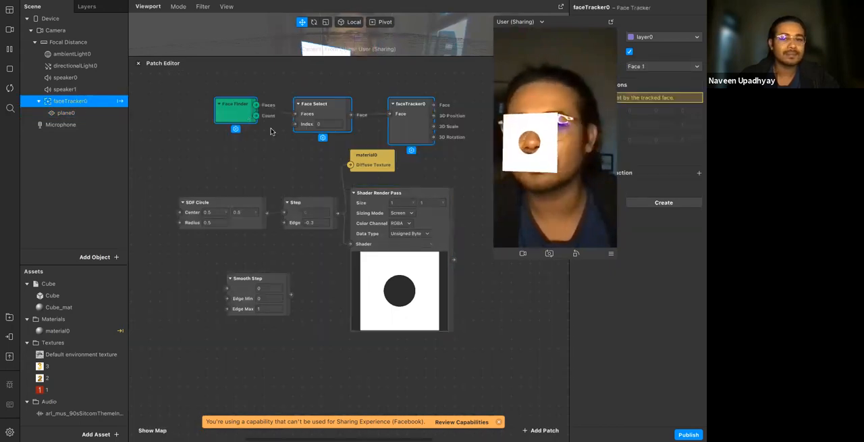
Add an Eyeball patch connected to faceTracker0's Face output and place it beside the faceTracker0 patch
{"action": "left_click_drag", "start_coordinate": [418, 135], "coordinate": [330, 113]}
{"action": "left_click", "coordinate": [326, 110]}
{"action": "type", "text": "eye"}
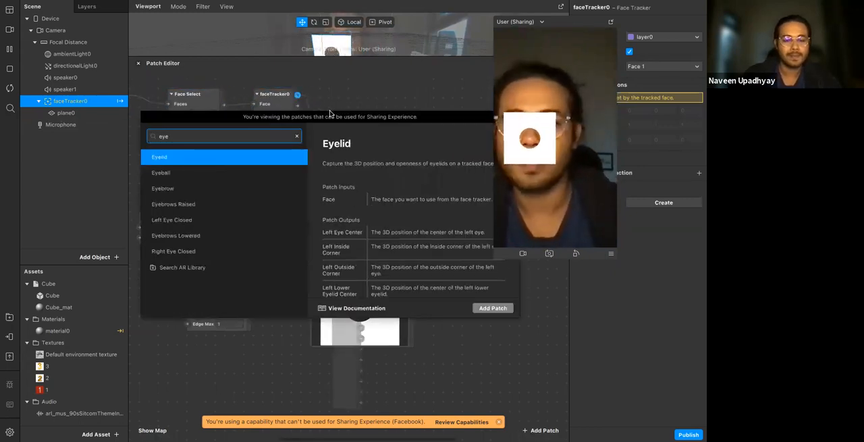
{"action": "key", "text": "Down"}
{"action": "key", "text": "Return"}
{"action": "scroll", "coordinate": [364, 133], "scroll_direction": "right", "scroll_amount": 2}
{"action": "left_click_drag", "start_coordinate": [311, 140], "coordinate": [280, 115]}
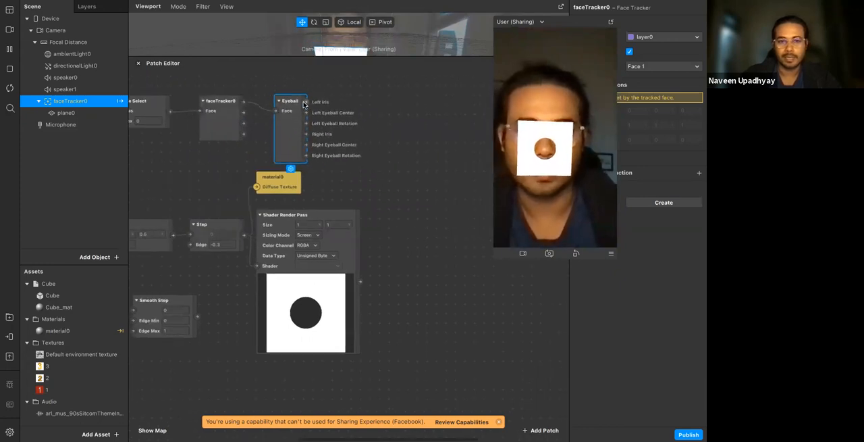
Create a 3D Position patch for plane0 and drive it with the Eyeball patch's Left Iris output
{"action": "left_click", "coordinate": [66, 113]}
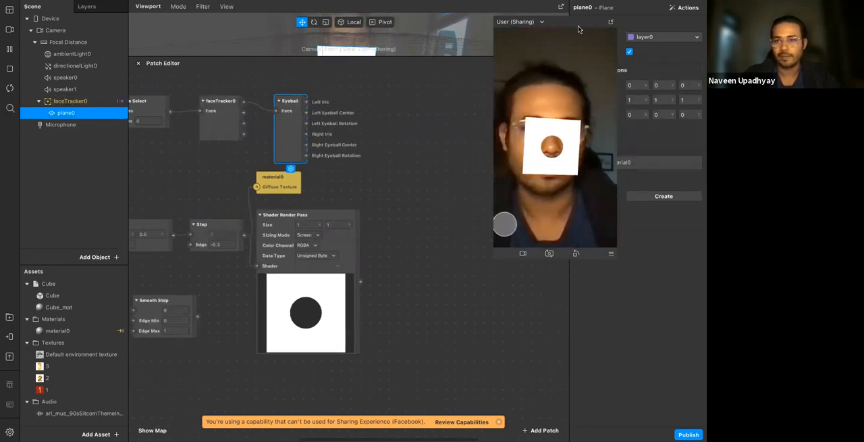
{"action": "left_click_drag", "start_coordinate": [578, 26], "coordinate": [674, 144]}
{"action": "left_click", "coordinate": [575, 85]}
{"action": "left_click_drag", "start_coordinate": [370, 268], "coordinate": [372, 106]}
{"action": "left_click_drag", "start_coordinate": [307, 102], "coordinate": [350, 111]}
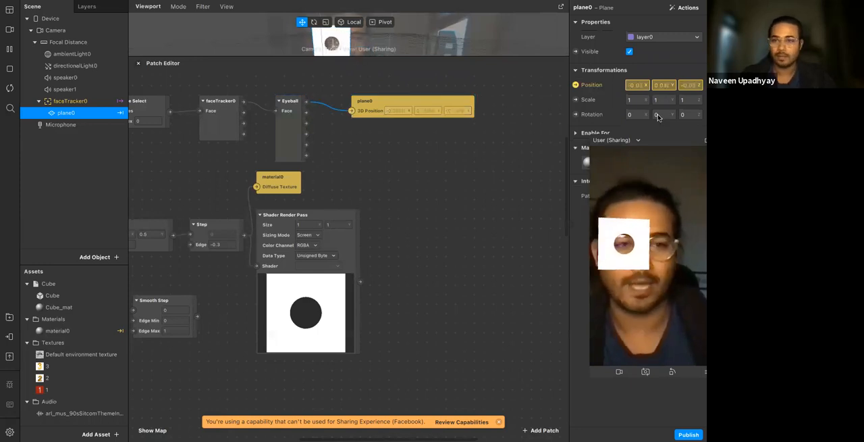
{"action": "left_click_drag", "start_coordinate": [663, 142], "coordinate": [599, 61]}
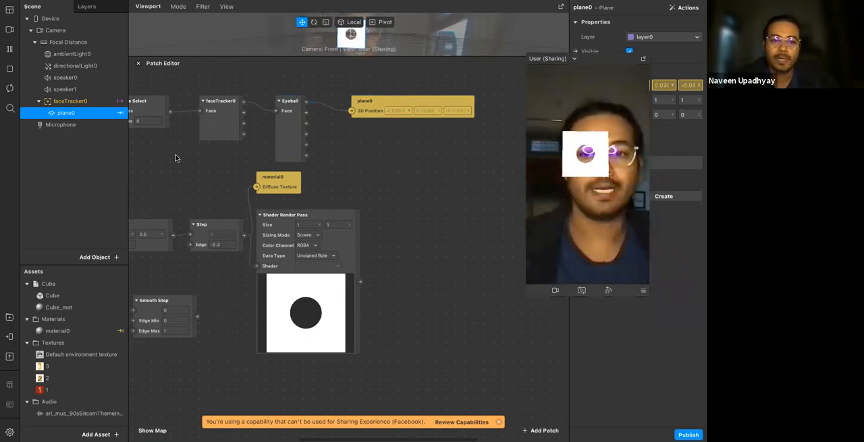
{"action": "scroll", "coordinate": [295, 195], "scroll_direction": "left", "scroll_amount": 5}
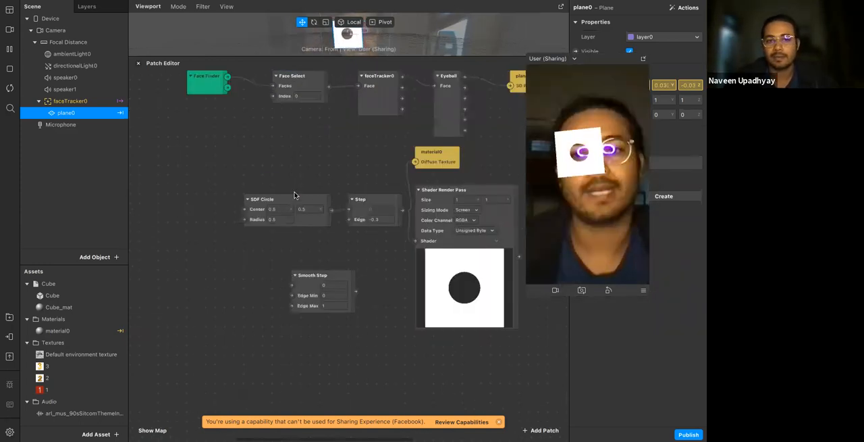
{"action": "scroll", "coordinate": [404, 116], "scroll_direction": "right", "scroll_amount": 3}
{"action": "left_click", "coordinate": [405, 117]}
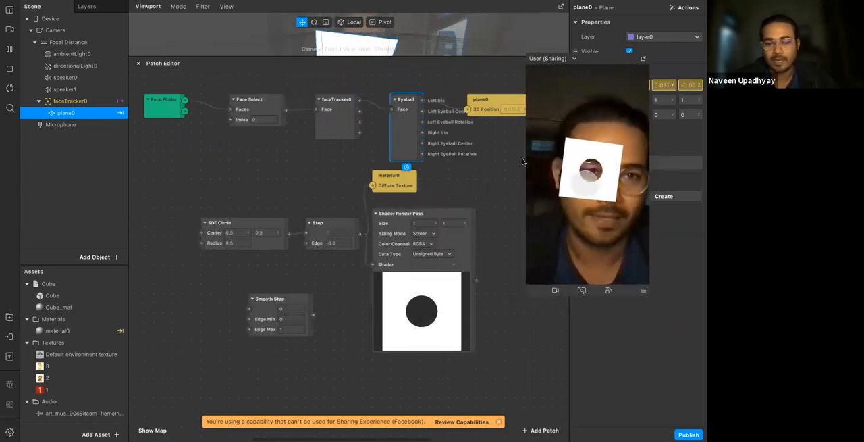
{"action": "scroll", "coordinate": [338, 203], "scroll_direction": "right", "scroll_amount": 3}
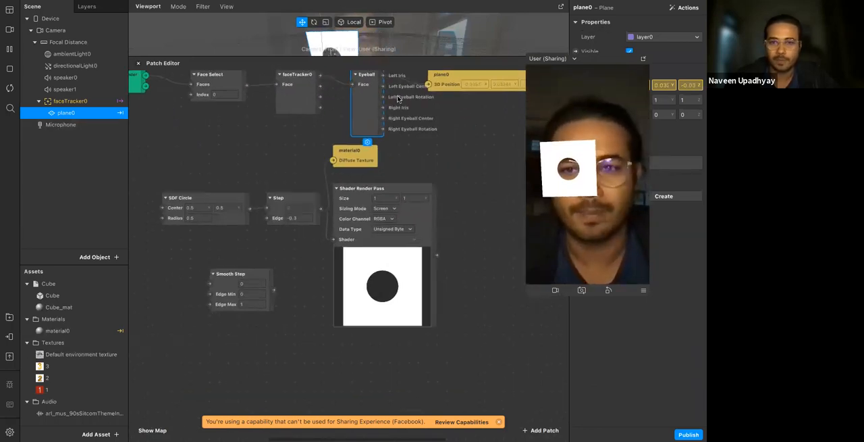
{"action": "left_click", "coordinate": [447, 166]}
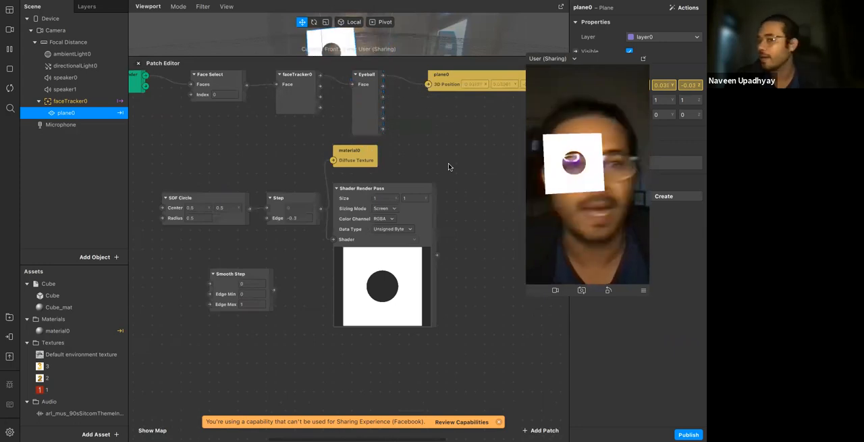
Set the SDF Circle's Radius to 0.2 and the Step patch's Edge to 0
{"action": "left_click", "coordinate": [206, 211]}
{"action": "left_click", "coordinate": [205, 208]}
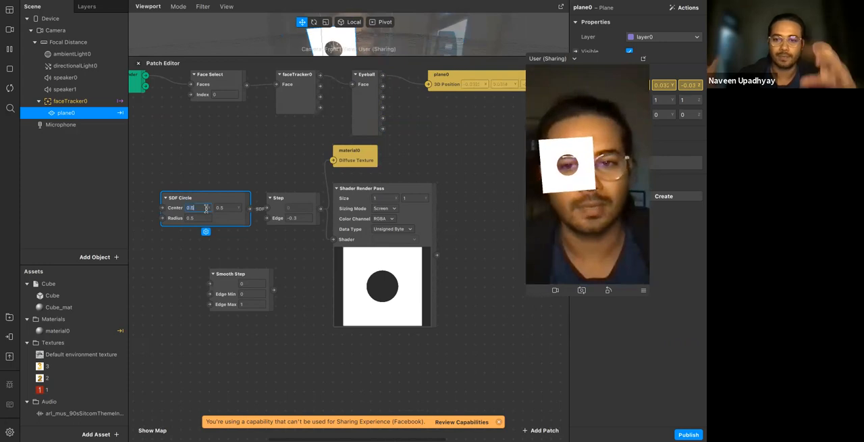
{"action": "left_click", "coordinate": [200, 224]}
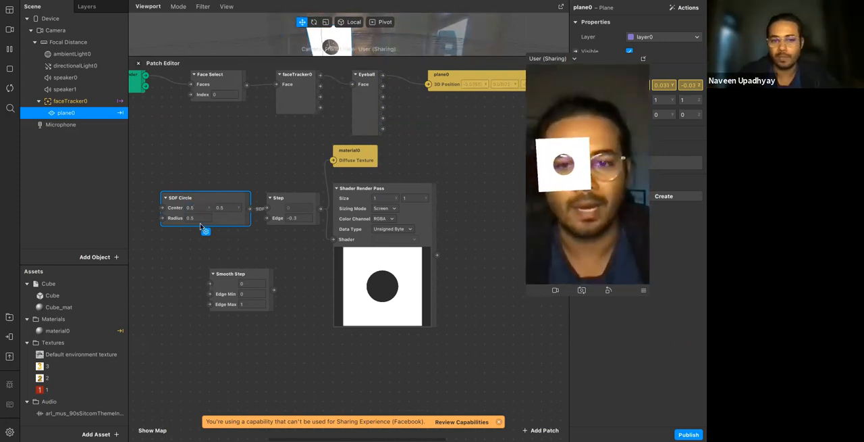
{"action": "left_click", "coordinate": [201, 219]}
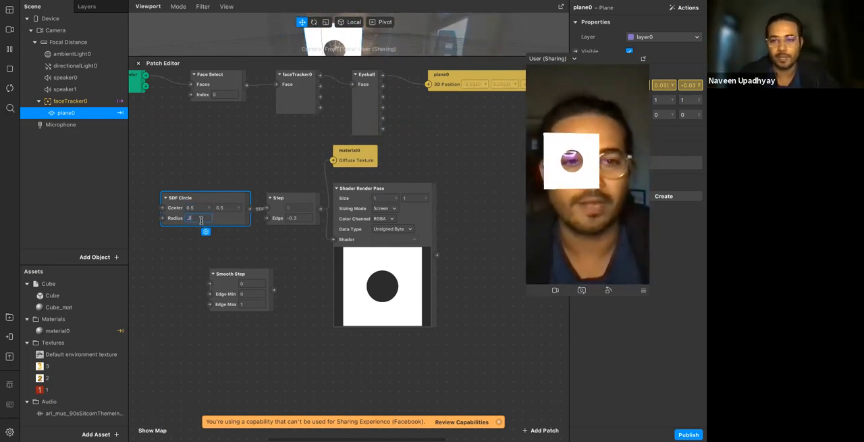
{"action": "key", "text": "Return"}
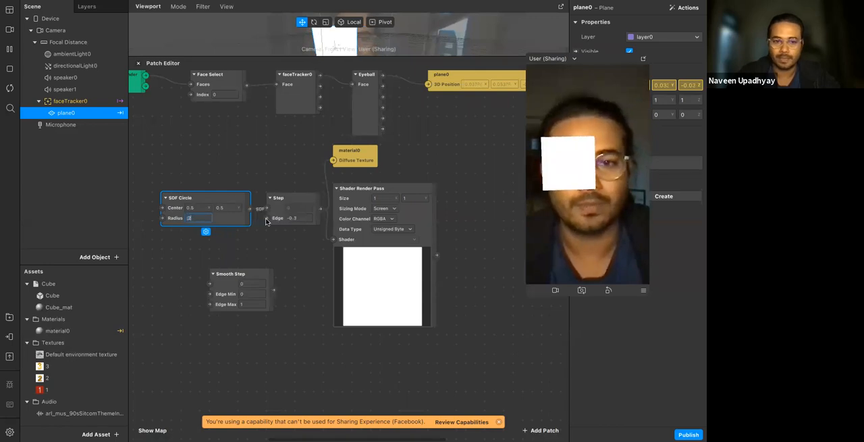
{"action": "left_click", "coordinate": [295, 218]}
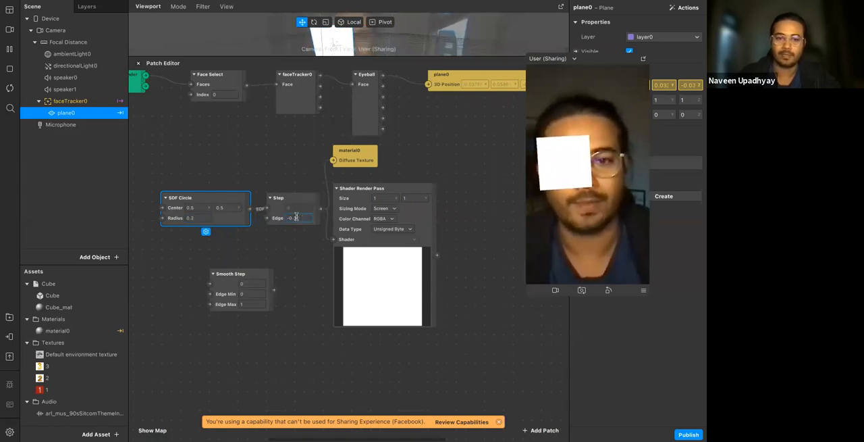
{"action": "key", "text": "Return"}
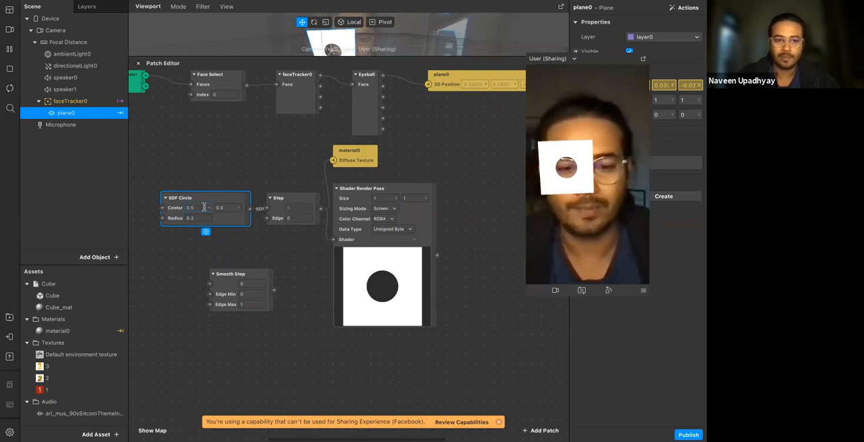
Set both Center coordinates of the SDF Circle to 0.2
{"action": "type", "text": "2"}
{"action": "key", "text": "Tab"}
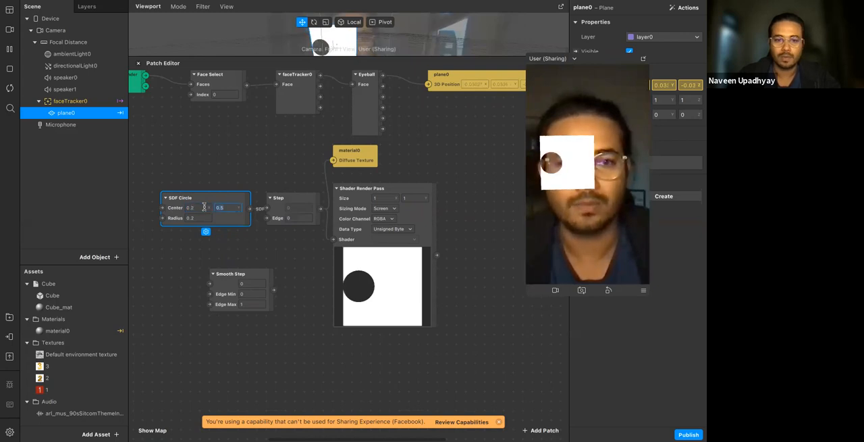
{"action": "type", "text": "0.2"}
{"action": "key", "text": "Return"}
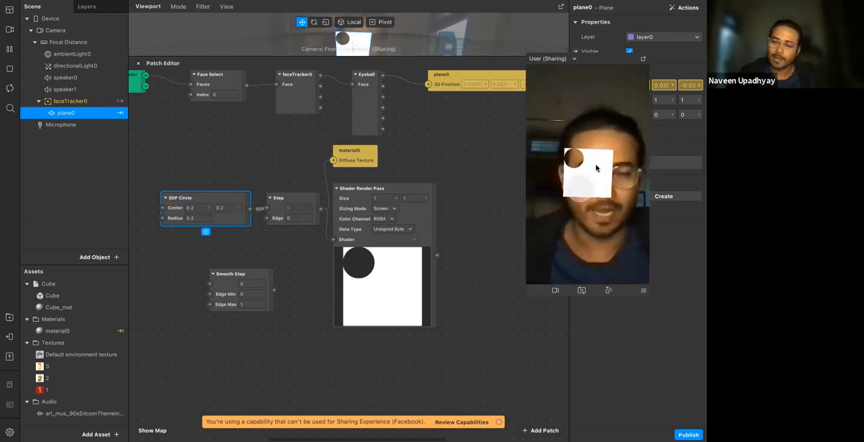
Set both Center coordinates of the SDF Circle to 0.5
{"action": "left_click", "coordinate": [200, 207]}
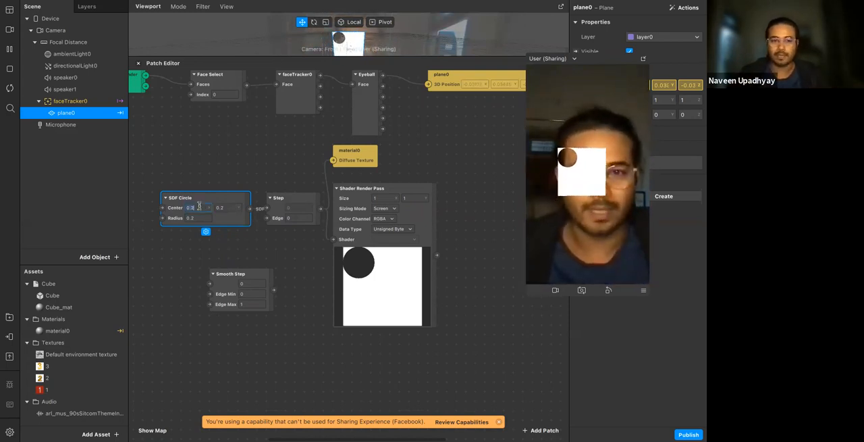
{"action": "type", "text": "0.5"}
{"action": "key", "text": "Tab"}
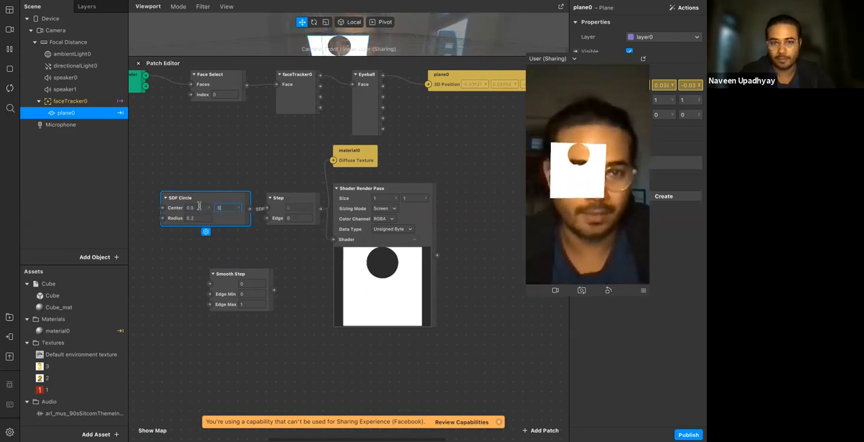
{"action": "type", "text": ".5"}
{"action": "key", "text": "Return"}
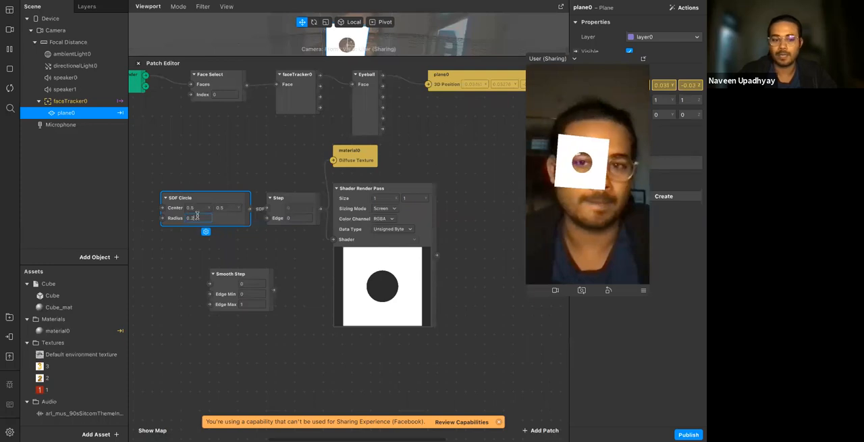
Set the SDF Circle's Radius to 0.4 and the Step patch's Edge to -0.2
{"action": "key", "text": "Return"}
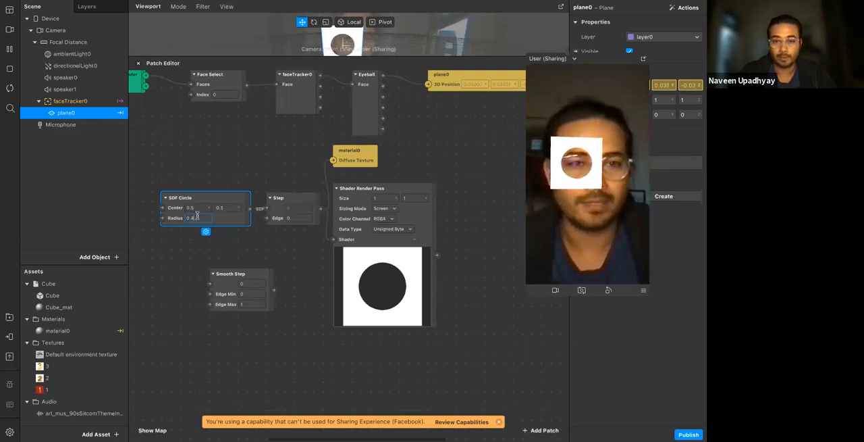
{"action": "key", "text": "Return"}
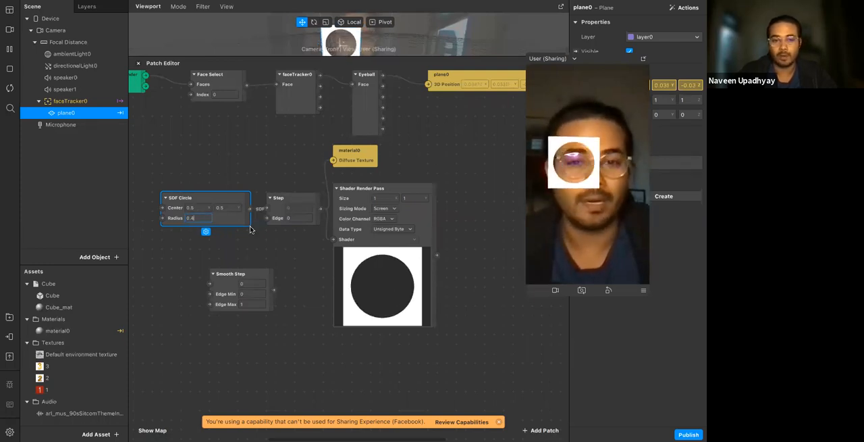
{"action": "left_click", "coordinate": [293, 237]}
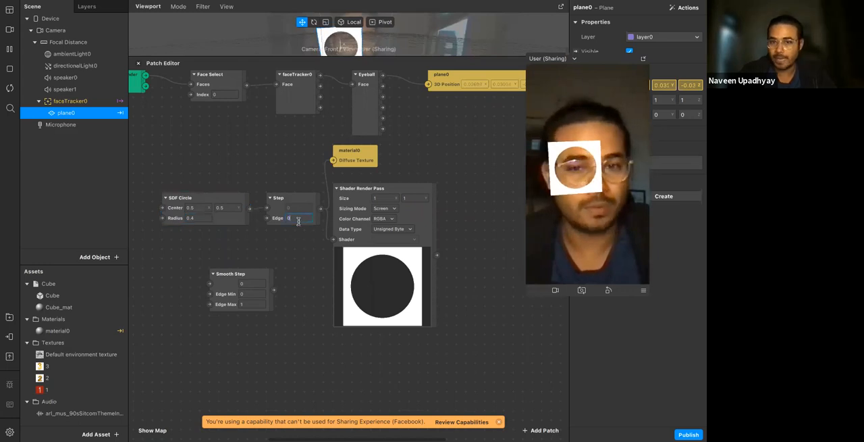
{"action": "type", "text": "-0.1"}
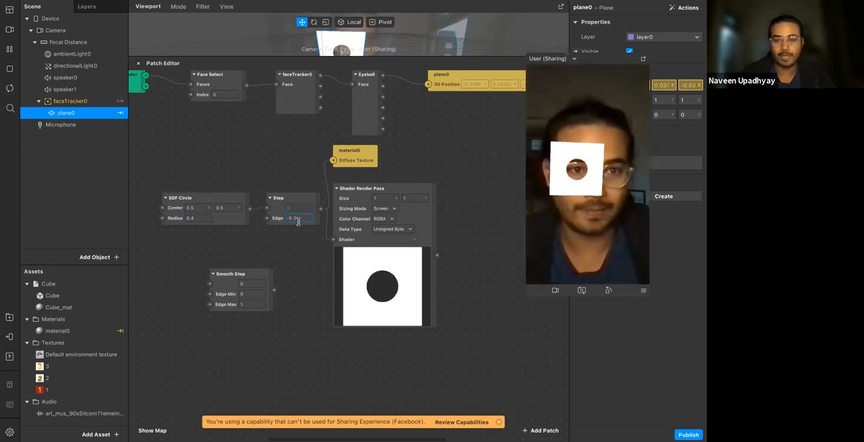
{"action": "left_click", "coordinate": [306, 241]}
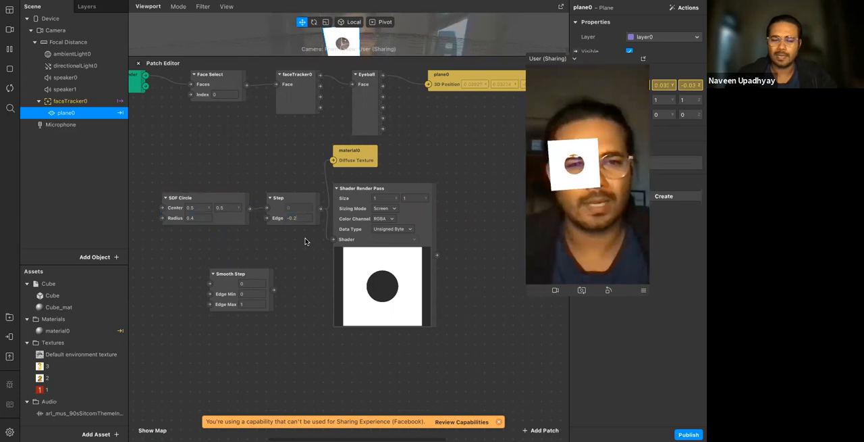
Place the Smooth Step patch directly below the Step patch and move the SDF Circle patch farther away from both
{"action": "left_click", "coordinate": [261, 277]}
{"action": "left_click", "coordinate": [269, 233]}
{"action": "left_click_drag", "start_coordinate": [235, 278], "coordinate": [281, 249]}
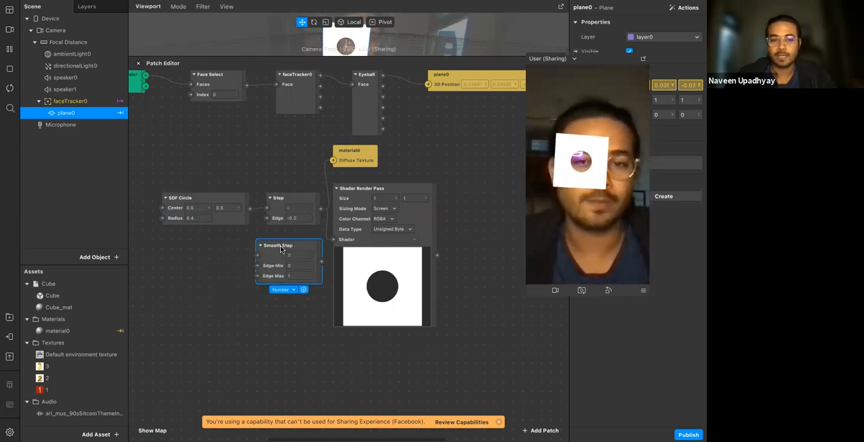
{"action": "left_click_drag", "start_coordinate": [234, 223], "coordinate": [214, 223]}
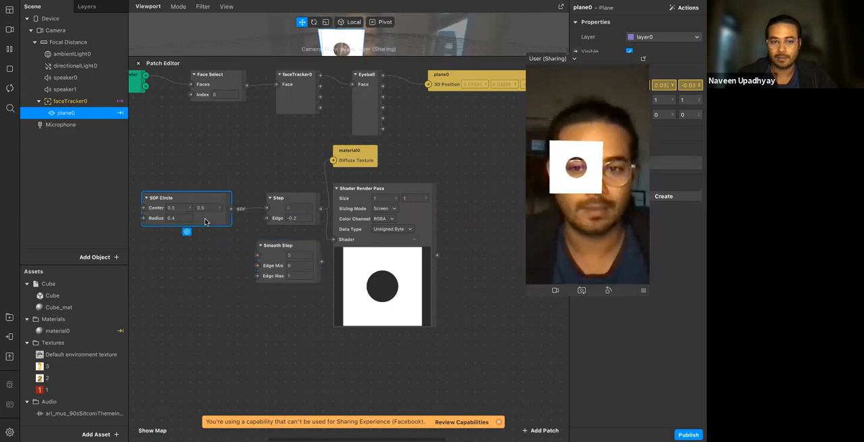
{"action": "left_click", "coordinate": [216, 260]}
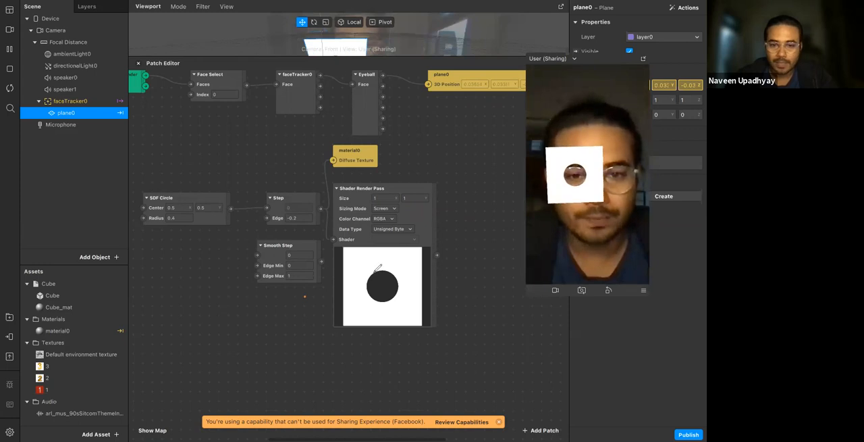
{"action": "mouse_move", "coordinate": [370, 274]}
{"action": "left_mouse_down"}
{"action": "mouse_move", "coordinate": [368, 293]}
{"action": "mouse_move", "coordinate": [392, 299]}
{"action": "mouse_move", "coordinate": [401, 279]}
{"action": "mouse_move", "coordinate": [386, 266]}
{"action": "left_mouse_up"}
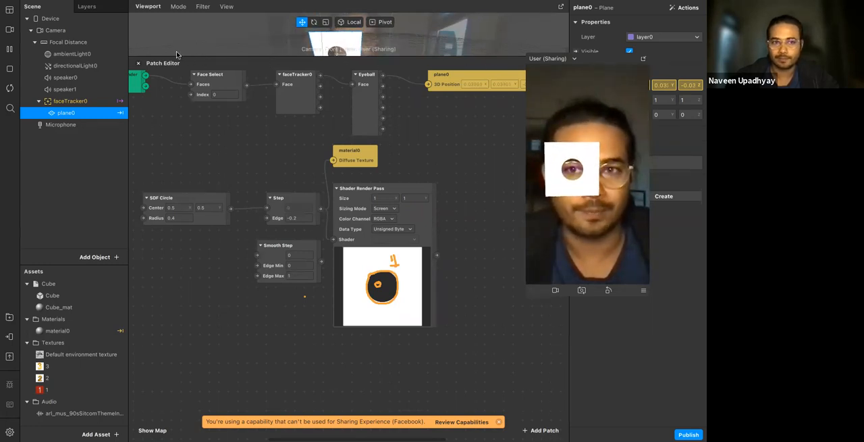
Route the SDF Circle through Smooth Step into the Shader Render Pass's Shader input and set Smooth Step's Edge Max to -0.2
{"action": "left_click_drag", "start_coordinate": [231, 208], "coordinate": [258, 254]}
{"action": "left_click_drag", "start_coordinate": [322, 262], "coordinate": [333, 239]}
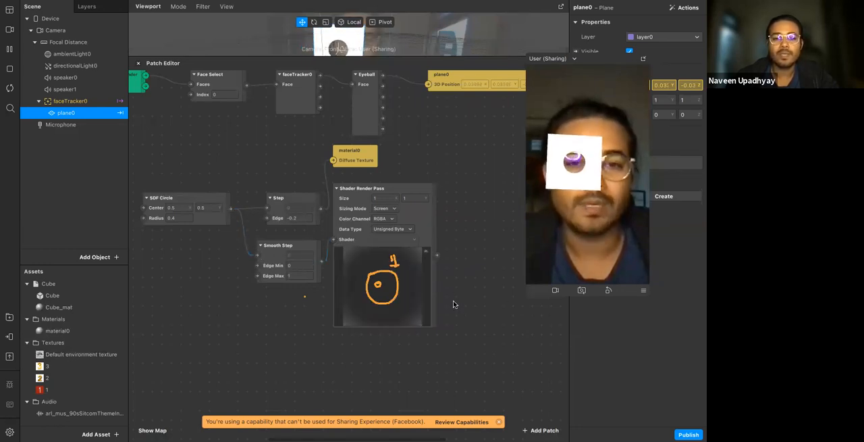
{"action": "left_click", "coordinate": [298, 276]}
{"action": "key", "text": "BackSpace"}
{"action": "key", "text": "BackSpace"}
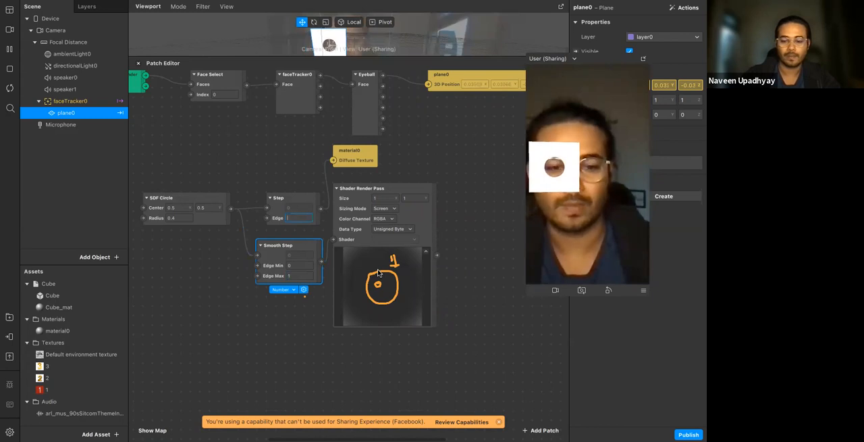
{"action": "key", "text": "Escape"}
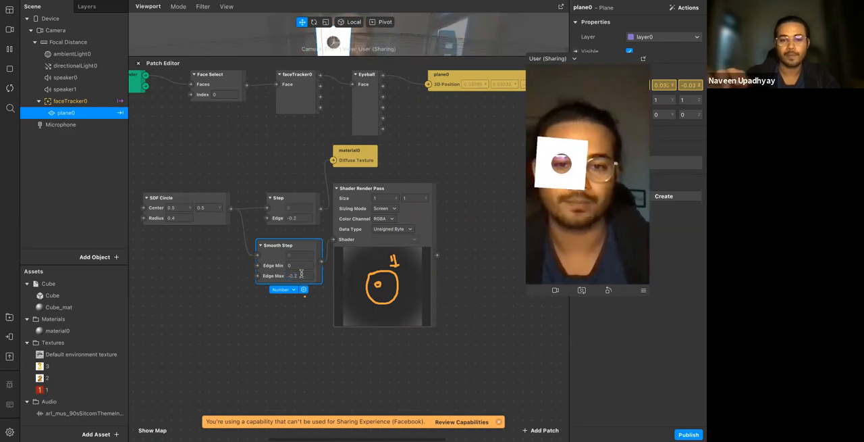
{"action": "key", "text": "Return"}
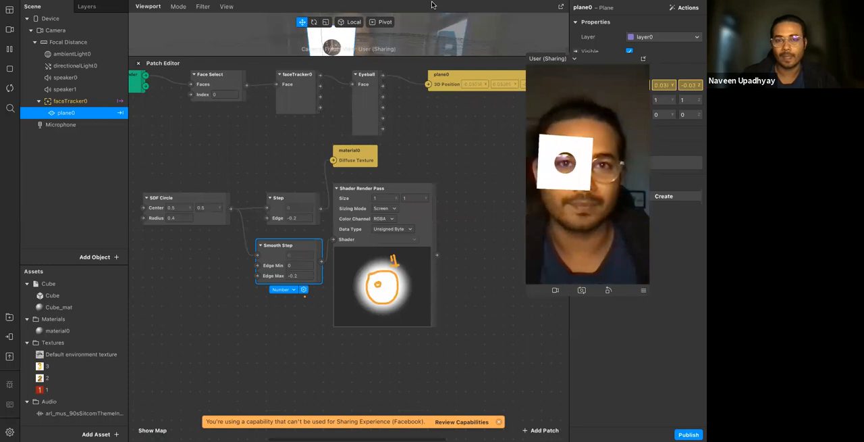
{"action": "mouse_move", "coordinate": [430, 5]}
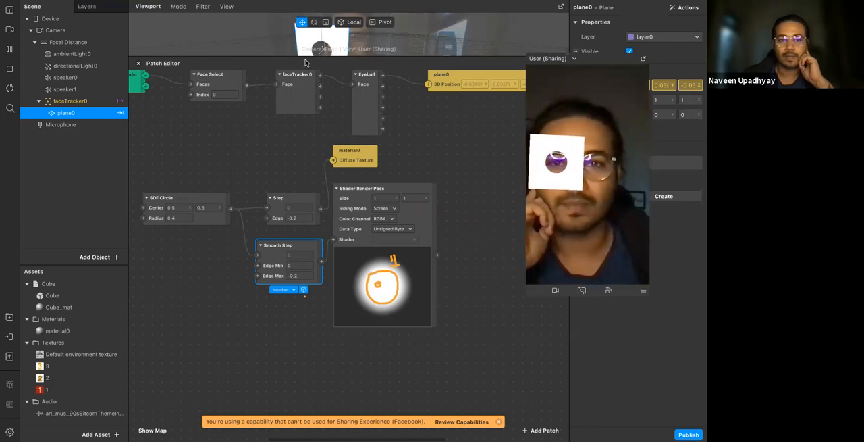
{"action": "mouse_move", "coordinate": [159, 266]}
{"action": "left_mouse_down"}
{"action": "mouse_move", "coordinate": [170, 358]}
{"action": "mouse_move", "coordinate": [276, 330]}
{"action": "left_mouse_up"}
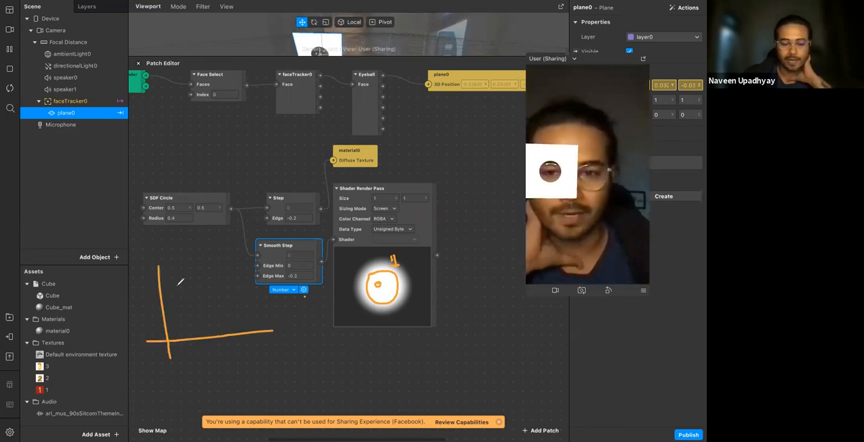
{"action": "mouse_move", "coordinate": [141, 277]}
{"action": "left_mouse_down"}
{"action": "mouse_move", "coordinate": [263, 266]}
{"action": "mouse_move", "coordinate": [224, 272]}
{"action": "mouse_move", "coordinate": [201, 316]}
{"action": "left_mouse_up"}
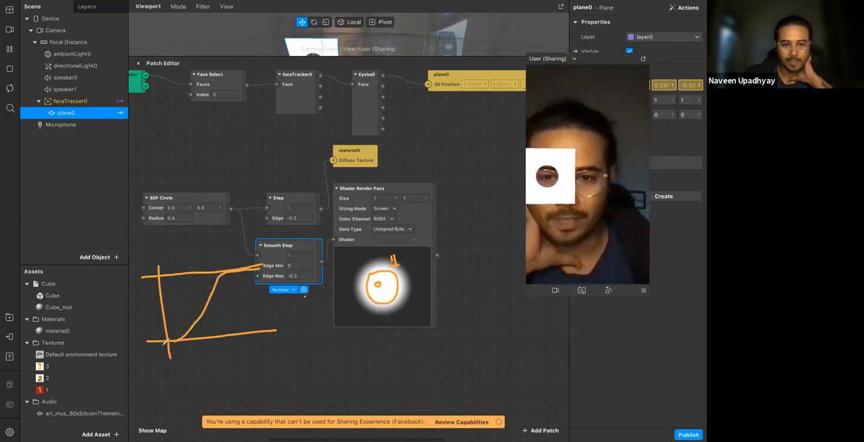
{"action": "left_click_drag", "start_coordinate": [141, 343], "coordinate": [125, 346]}
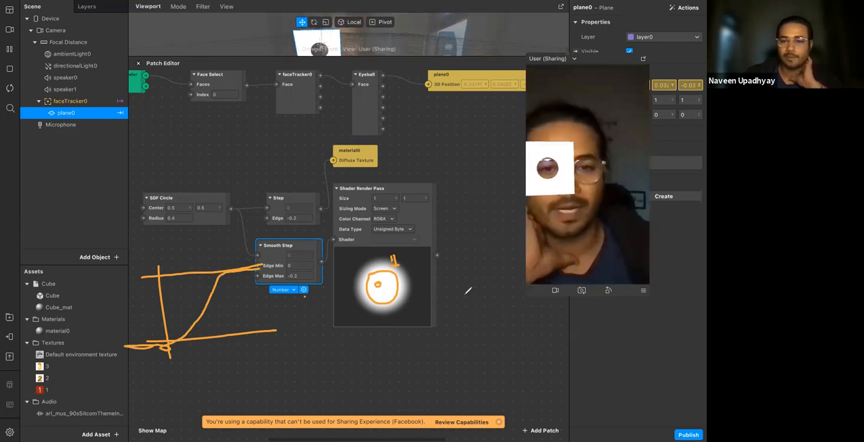
{"action": "left_click_drag", "start_coordinate": [432, 124], "coordinate": [432, 187]}
{"action": "mouse_move", "coordinate": [400, 165]}
{"action": "left_mouse_down"}
{"action": "mouse_move", "coordinate": [491, 165]}
{"action": "mouse_move", "coordinate": [473, 138]}
{"action": "left_mouse_up"}
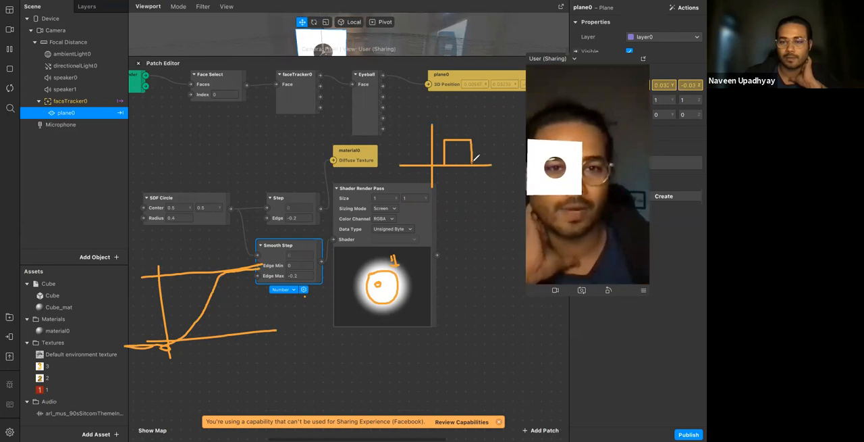
{"action": "left_click_drag", "start_coordinate": [520, 162], "coordinate": [518, 165]}
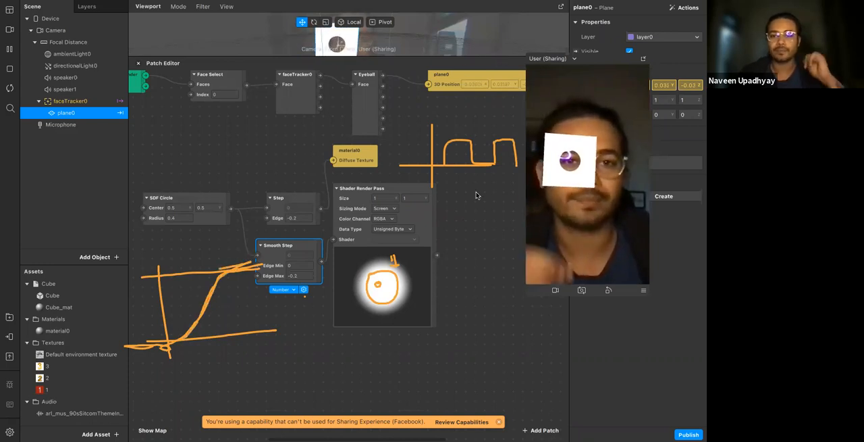
{"action": "left_click", "coordinate": [460, 214]}
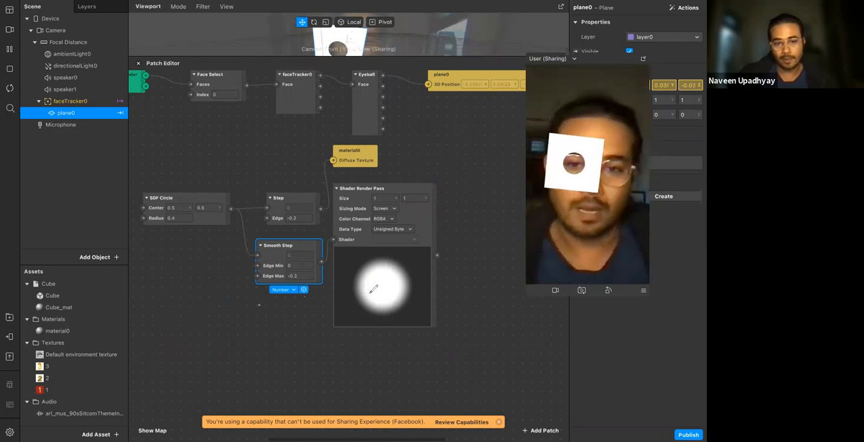
{"action": "left_click_drag", "start_coordinate": [365, 264], "coordinate": [358, 293]}
{"action": "mouse_move", "coordinate": [415, 304]}
{"action": "left_mouse_down"}
{"action": "mouse_move", "coordinate": [406, 266]}
{"action": "mouse_move", "coordinate": [380, 262]}
{"action": "left_mouse_up"}
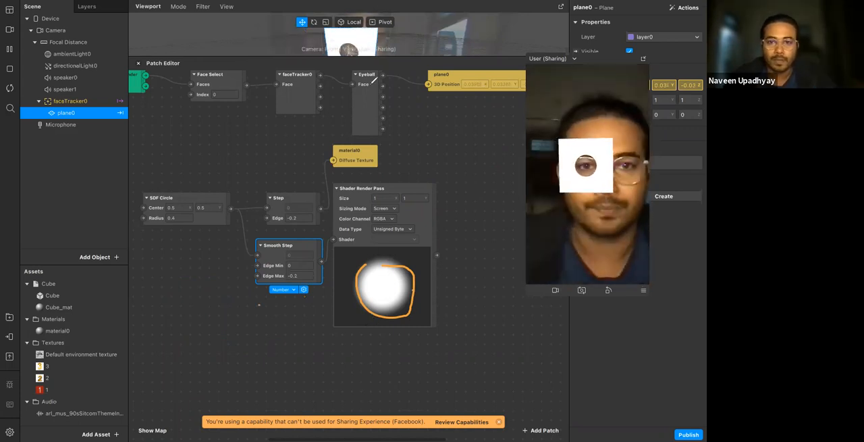
{"action": "left_click", "coordinate": [529, 84]}
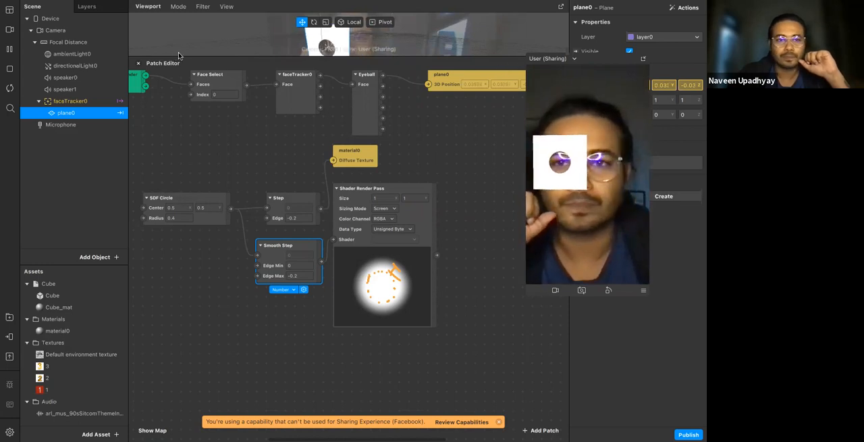
Reconnect the Step patch's output to the Shader Render Pass's Shader input and delete the Smooth Step patch
{"action": "left_click_drag", "start_coordinate": [321, 209], "coordinate": [332, 240]}
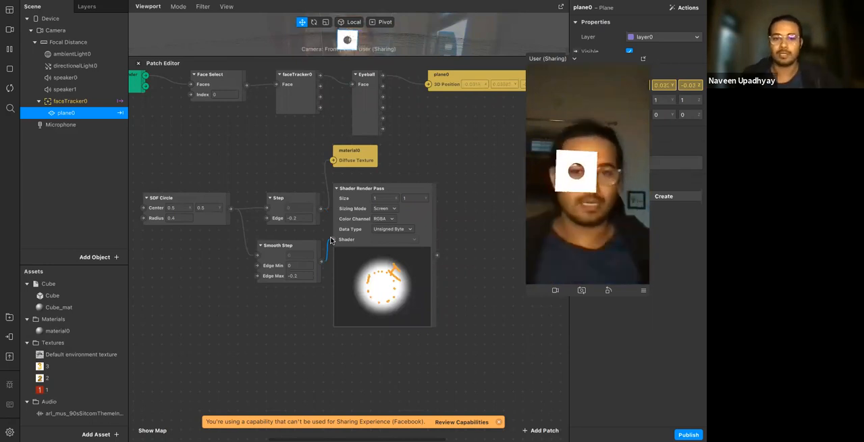
{"action": "left_click_drag", "start_coordinate": [321, 209], "coordinate": [333, 240]}
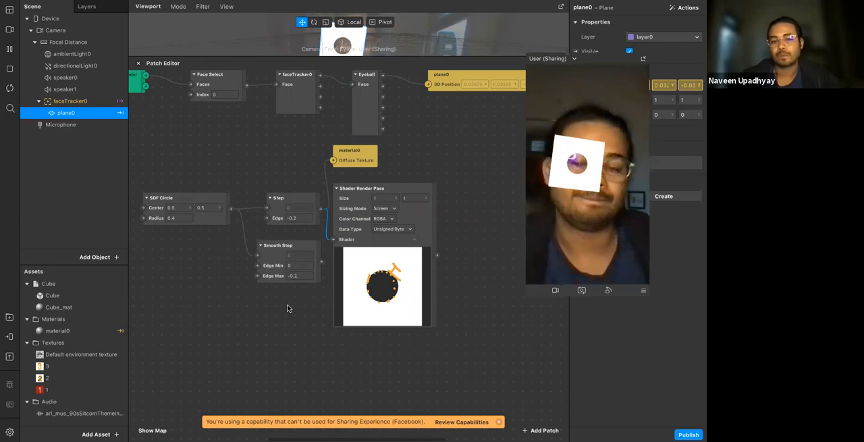
{"action": "left_click_drag", "start_coordinate": [275, 263], "coordinate": [189, 283]}
{"action": "left_click", "coordinate": [230, 163]}
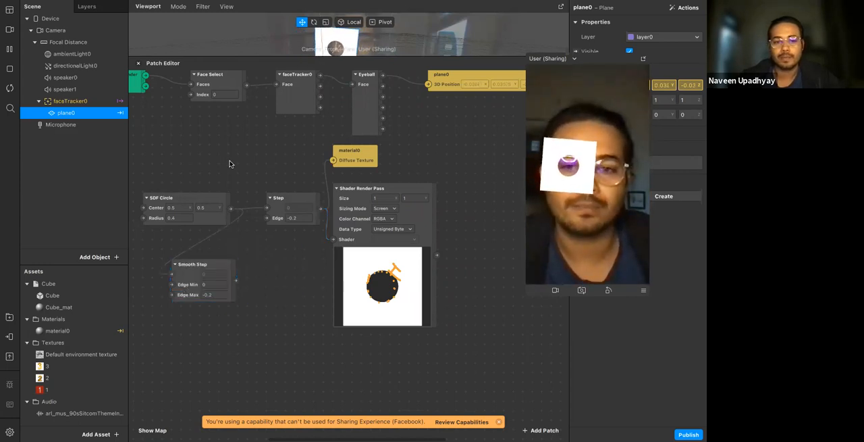
{"action": "left_click", "coordinate": [215, 271]}
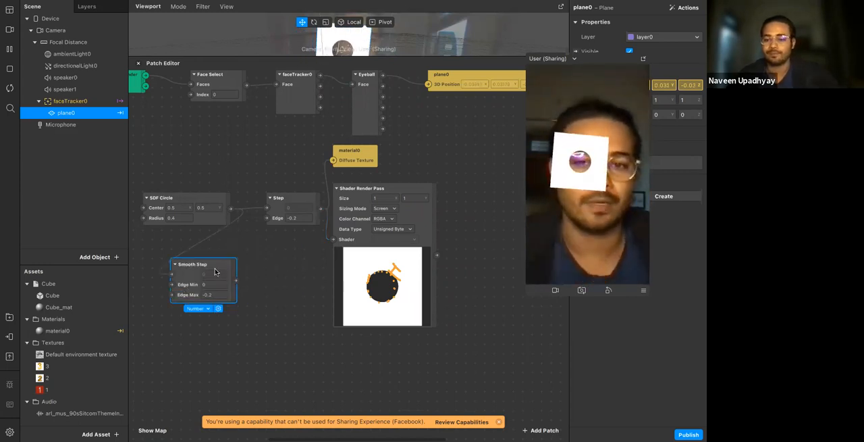
{"action": "key", "text": "BackSpace"}
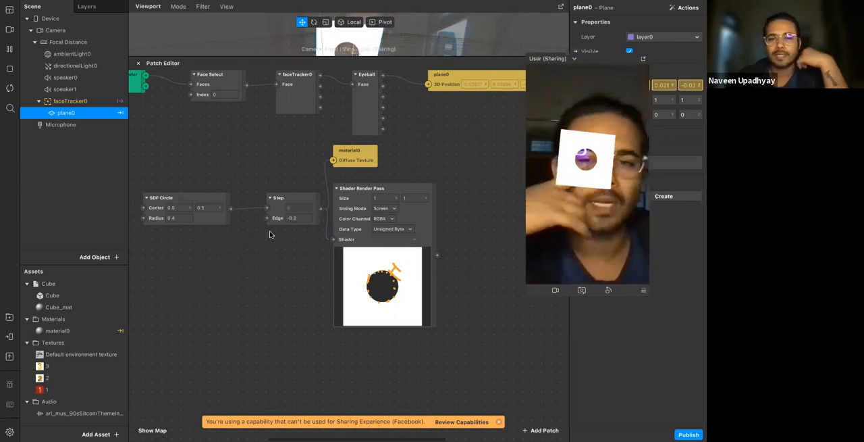
Move the Step patch next to the SDF Circle and reposition the Shader Render Pass beside the material0 patch
{"action": "left_click_drag", "start_coordinate": [303, 198], "coordinate": [274, 199]}
{"action": "left_click", "coordinate": [361, 253]}
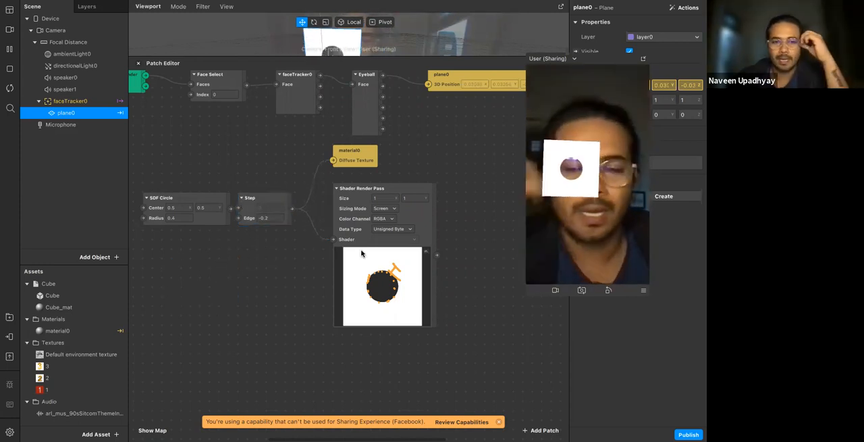
{"action": "left_click_drag", "start_coordinate": [357, 243], "coordinate": [412, 205]}
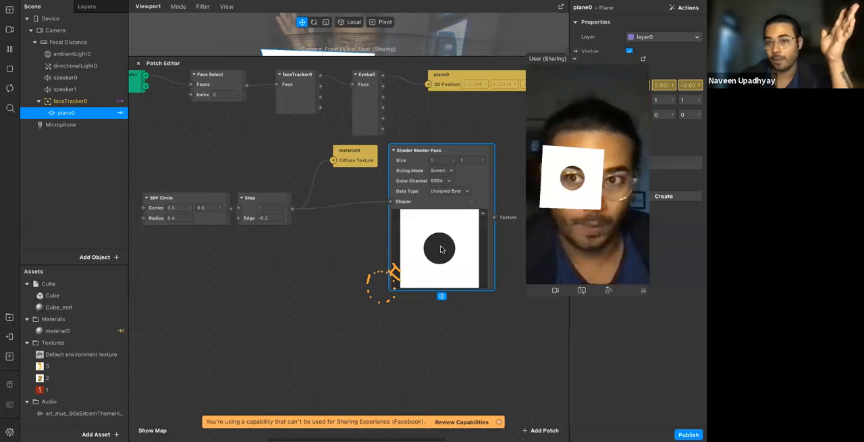
Enable texture extraction on the Camera and bring the extracted cameraTexture0 into the Patch Editor below the SDF Circle and Step patches
{"action": "left_click", "coordinate": [45, 257]}
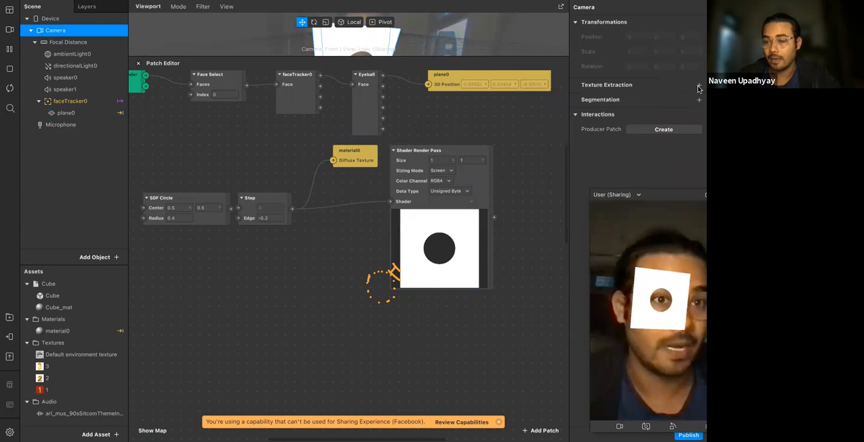
{"action": "left_click", "coordinate": [699, 84]}
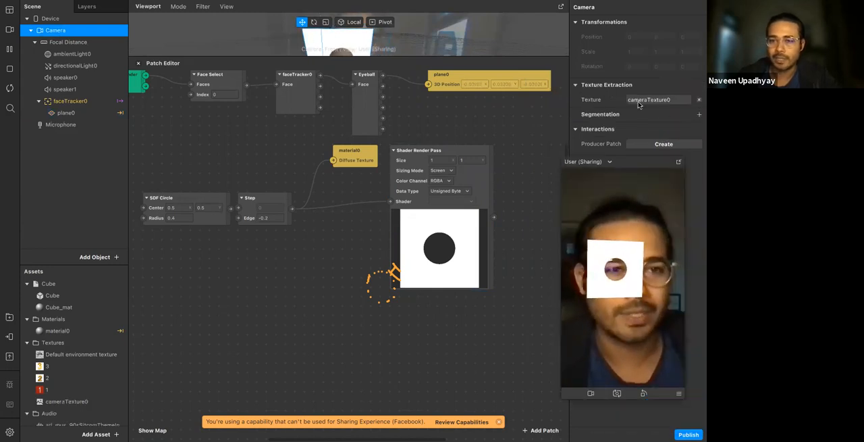
{"action": "scroll", "coordinate": [59, 365], "scroll_direction": "down", "scroll_amount": 1}
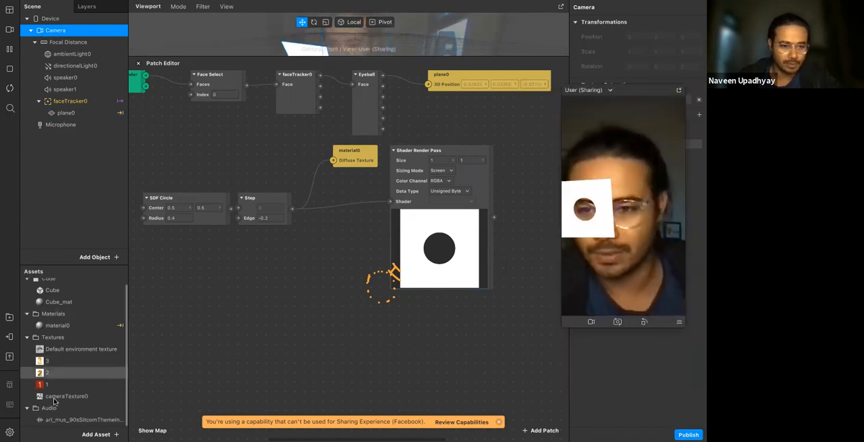
{"action": "left_click_drag", "start_coordinate": [63, 400], "coordinate": [241, 275]}
Place material0 beside the cameraTexture0 patch and connect cameraTexture0's first output to material0's Diffuse Texture
{"action": "left_click_drag", "start_coordinate": [351, 152], "coordinate": [342, 270]}
{"action": "left_click", "coordinate": [209, 290]}
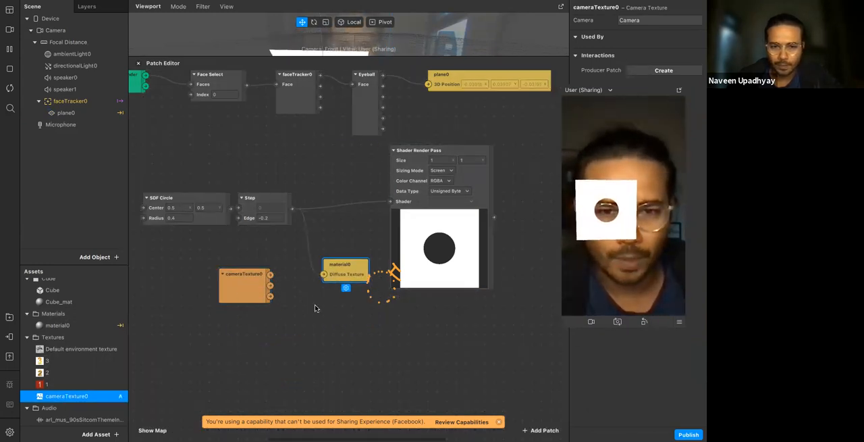
{"action": "left_click_drag", "start_coordinate": [209, 290], "coordinate": [200, 291]}
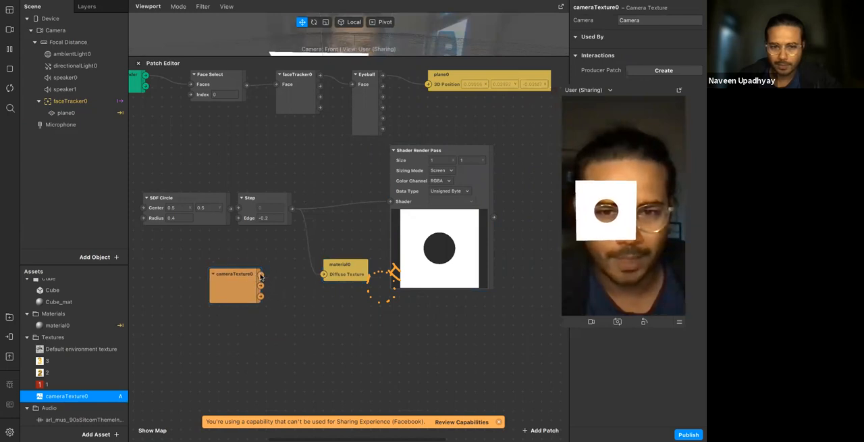
{"action": "left_click_drag", "start_coordinate": [261, 274], "coordinate": [323, 277]}
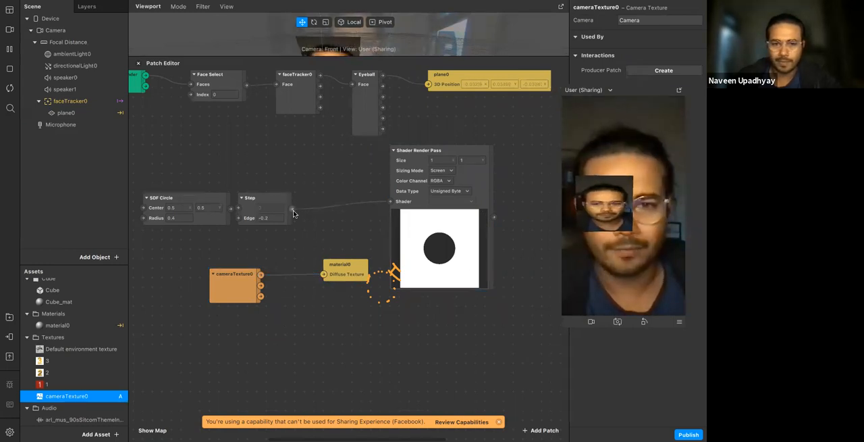
{"action": "left_click", "coordinate": [197, 202]}
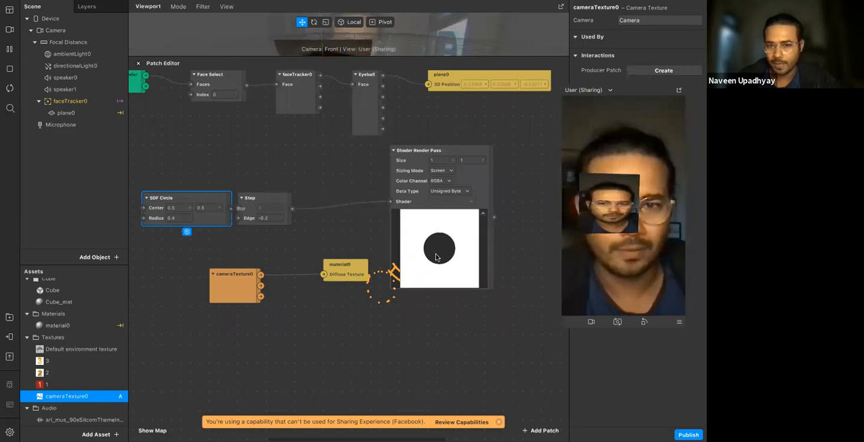
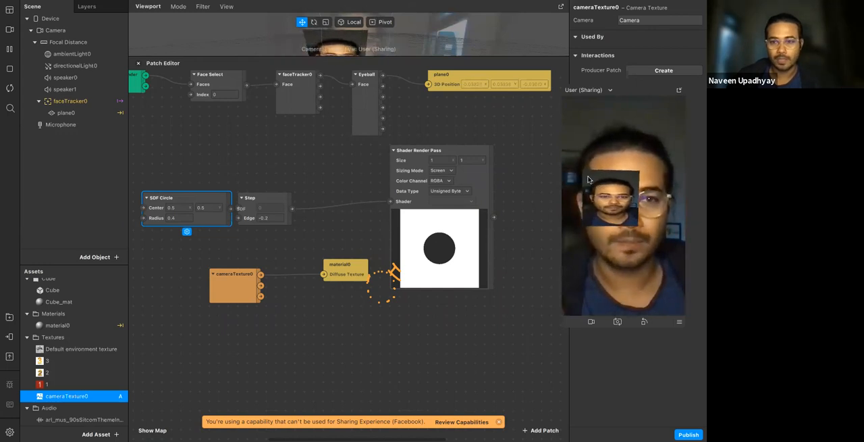
{"action": "mouse_move", "coordinate": [588, 175]}
{"action": "left_mouse_down"}
{"action": "mouse_move", "coordinate": [592, 220]}
{"action": "mouse_move", "coordinate": [631, 222]}
{"action": "mouse_move", "coordinate": [639, 172]}
{"action": "mouse_move", "coordinate": [592, 173]}
{"action": "left_mouse_up"}
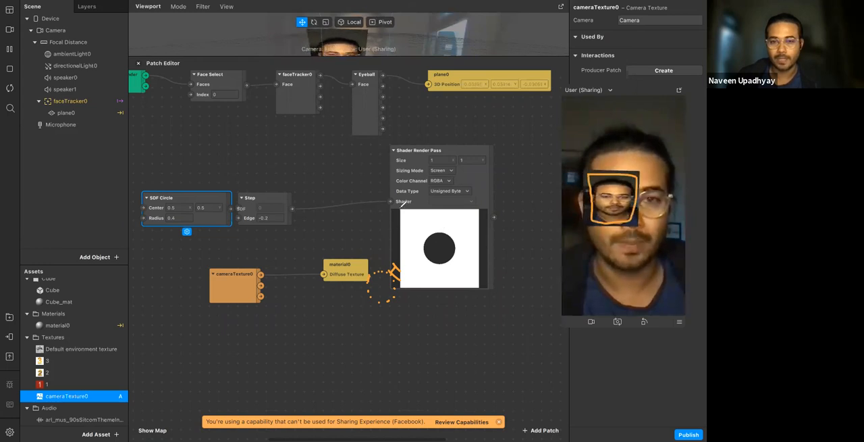
{"action": "mouse_move", "coordinate": [402, 209]}
{"action": "left_mouse_down"}
{"action": "mouse_move", "coordinate": [437, 287]}
{"action": "mouse_move", "coordinate": [483, 237]}
{"action": "left_mouse_up"}
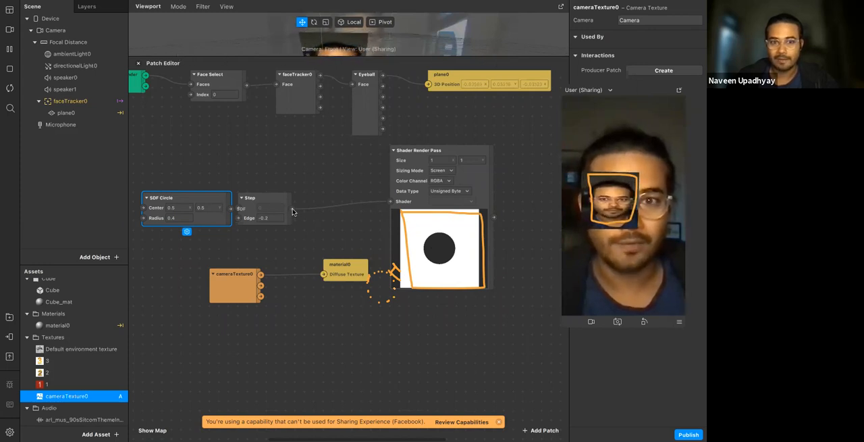
Add a Mix patch fed by cameraTexture0's RGBA output and arrange the two patches side by side
{"action": "left_click", "coordinate": [261, 297]}
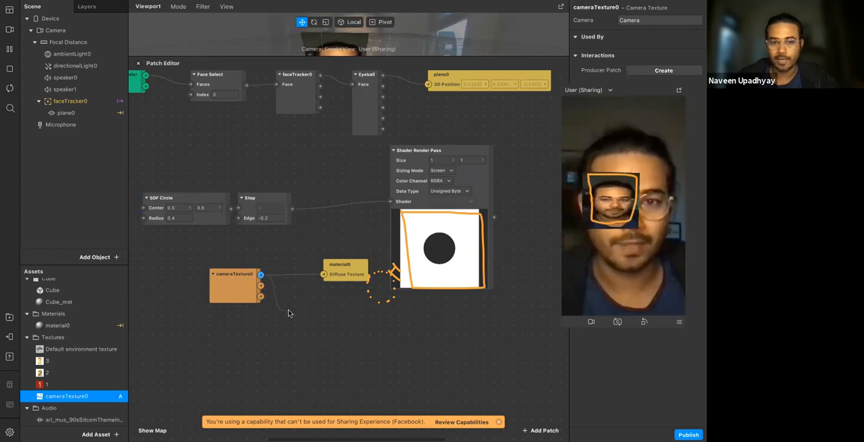
{"action": "left_click_drag", "start_coordinate": [288, 312], "coordinate": [288, 313]}
{"action": "type", "text": "nix"}
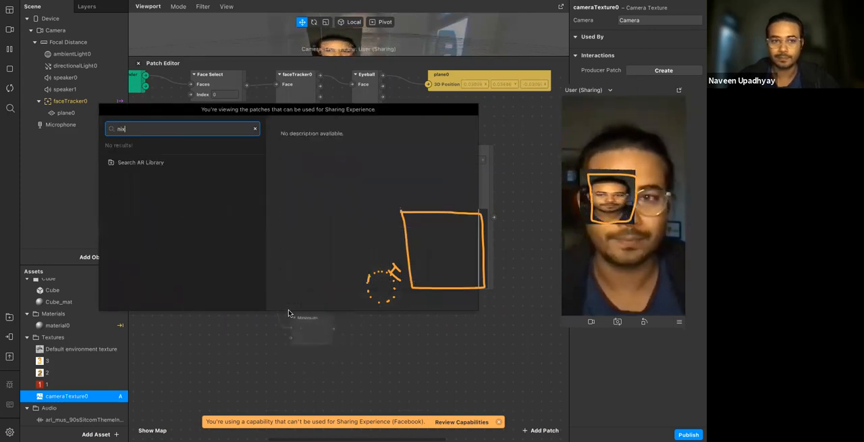
{"action": "key", "text": "BackSpace"}
{"action": "key", "text": "BackSpace"}
{"action": "key", "text": "BackSpace"}
{"action": "type", "text": "mmix"}
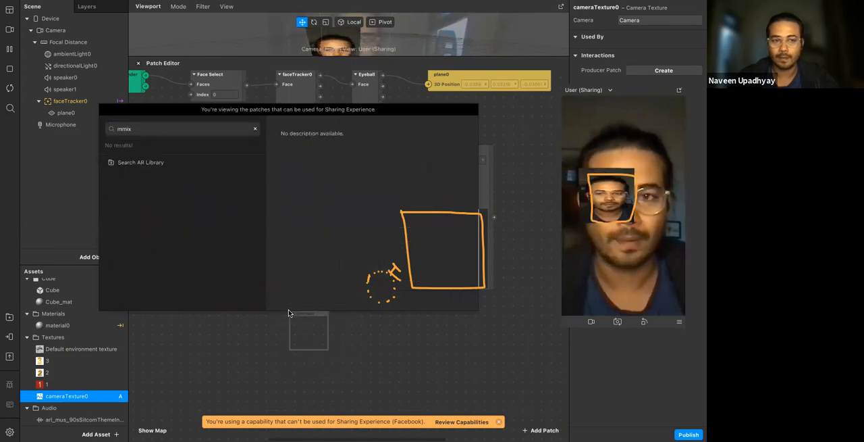
{"action": "double_click", "coordinate": [136, 128]}
{"action": "type", "text": "mix"}
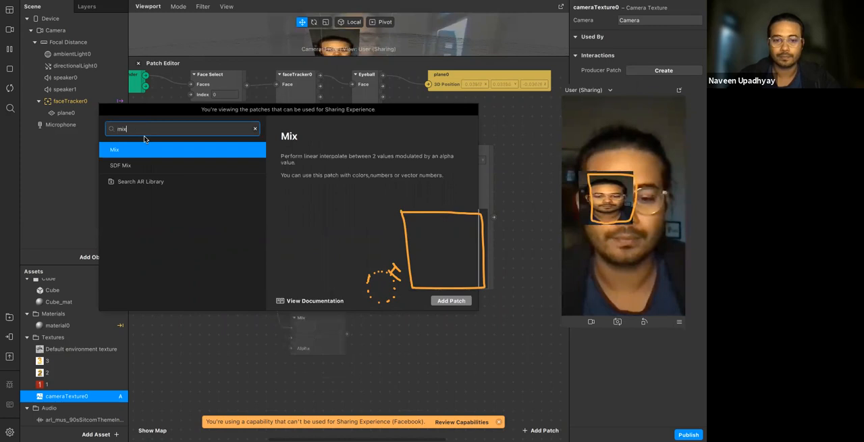
{"action": "key", "text": "Return"}
{"action": "left_click_drag", "start_coordinate": [307, 324], "coordinate": [302, 297]}
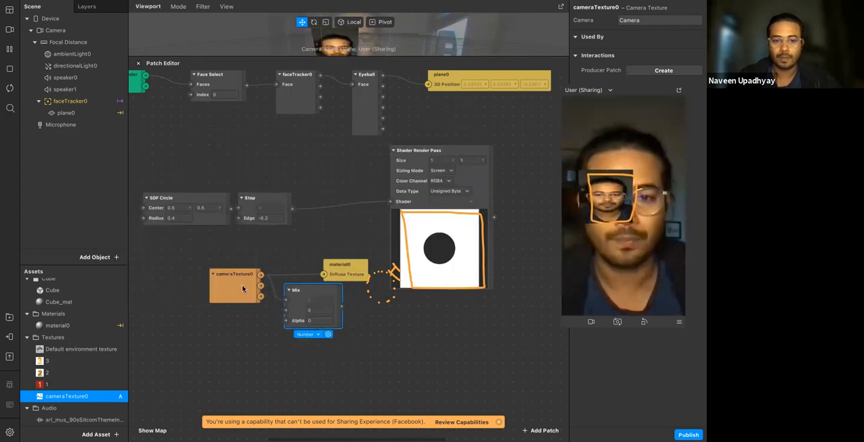
{"action": "left_click_drag", "start_coordinate": [242, 288], "coordinate": [212, 277]}
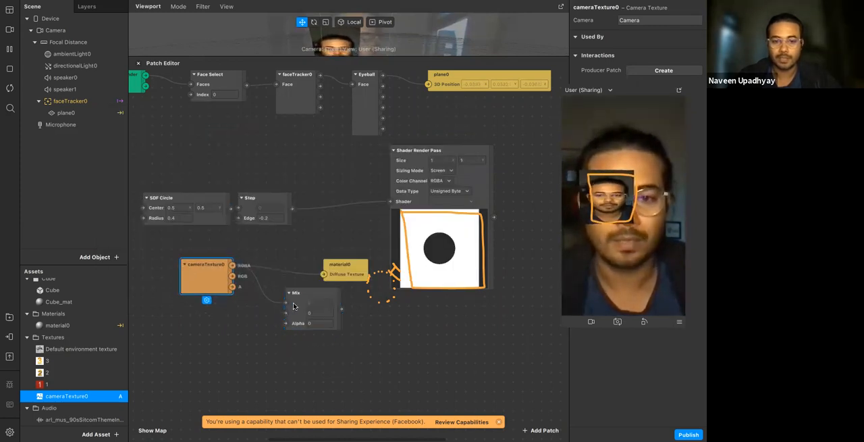
{"action": "left_click_drag", "start_coordinate": [307, 307], "coordinate": [297, 288]}
Connect the Step output to Mix's Alpha input and the Mix output to material0's Diffuse Texture
{"action": "left_click", "coordinate": [293, 213]}
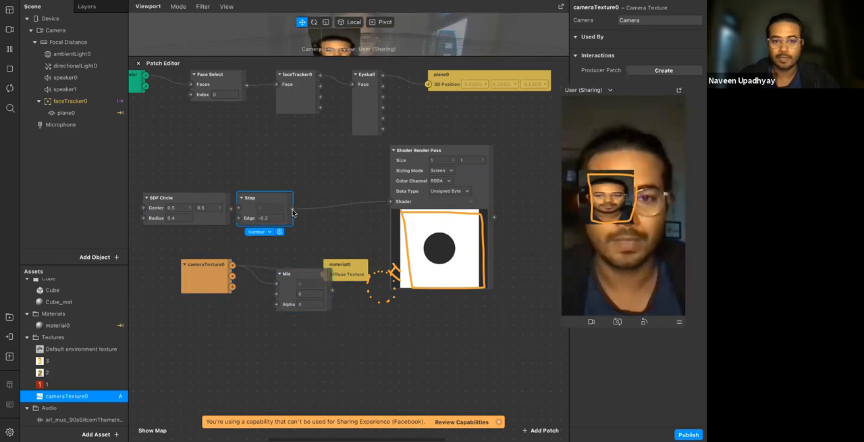
{"action": "left_click_drag", "start_coordinate": [292, 208], "coordinate": [261, 303]}
{"action": "left_click_drag", "start_coordinate": [313, 289], "coordinate": [323, 277]}
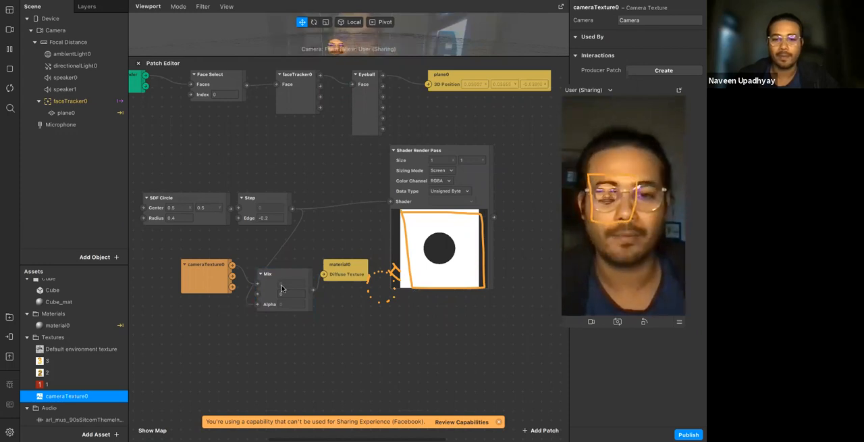
Switch cameraTexture0's RGBA connection to Mix's second input and arrange the patches with material0 below the Shader Render Pass
{"action": "left_click_drag", "start_coordinate": [282, 289], "coordinate": [329, 259]}
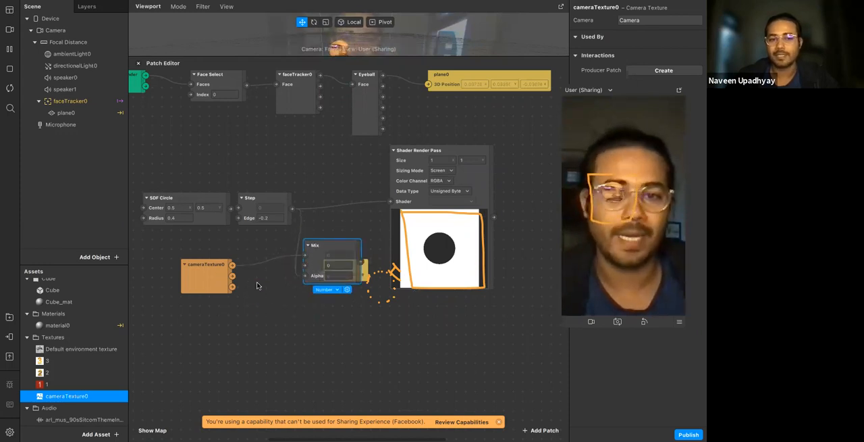
{"action": "left_click_drag", "start_coordinate": [216, 283], "coordinate": [216, 274]}
{"action": "left_click_drag", "start_coordinate": [300, 269], "coordinate": [301, 264]}
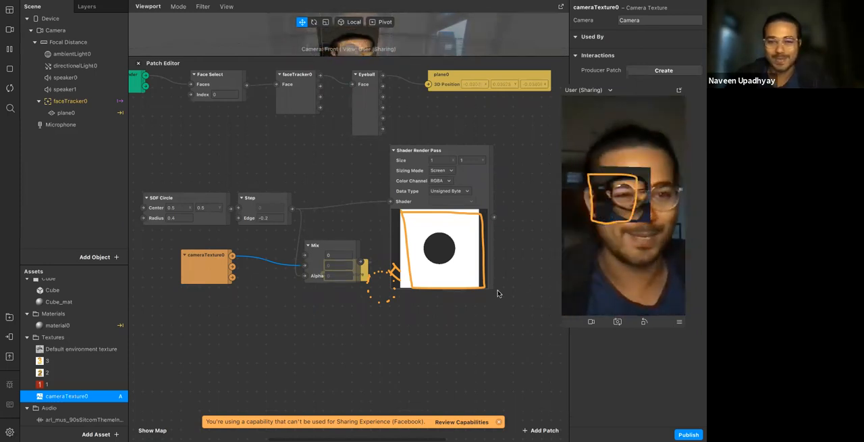
{"action": "left_click", "coordinate": [383, 293]}
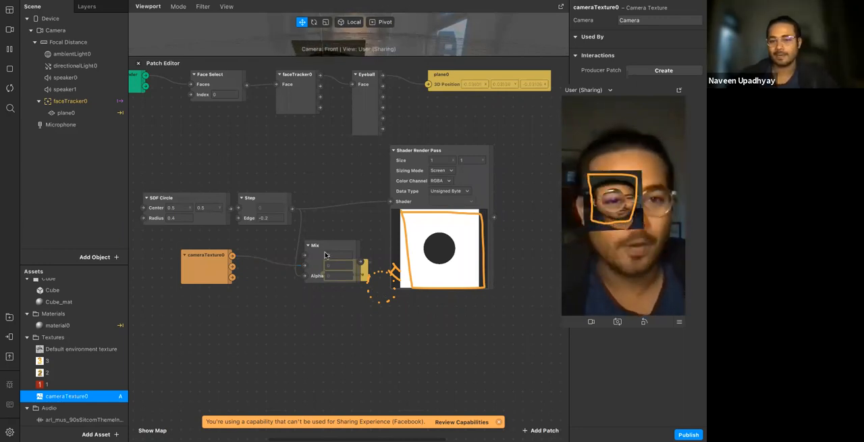
{"action": "left_click_drag", "start_coordinate": [366, 271], "coordinate": [453, 332]}
{"action": "left_click", "coordinate": [475, 332]}
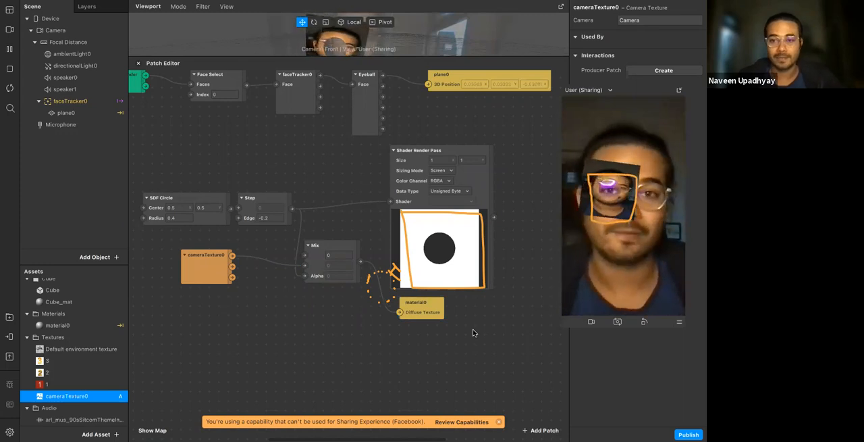
Add a Rectangle object to the scene
{"action": "left_click", "coordinate": [89, 102]}
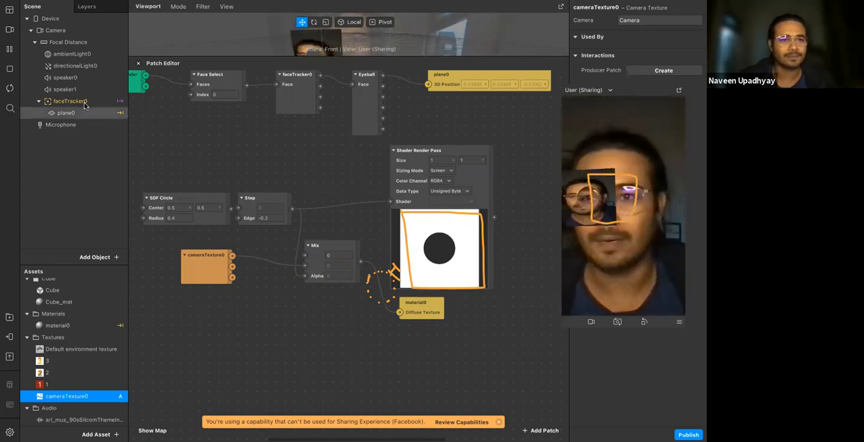
{"action": "left_click", "coordinate": [94, 257]}
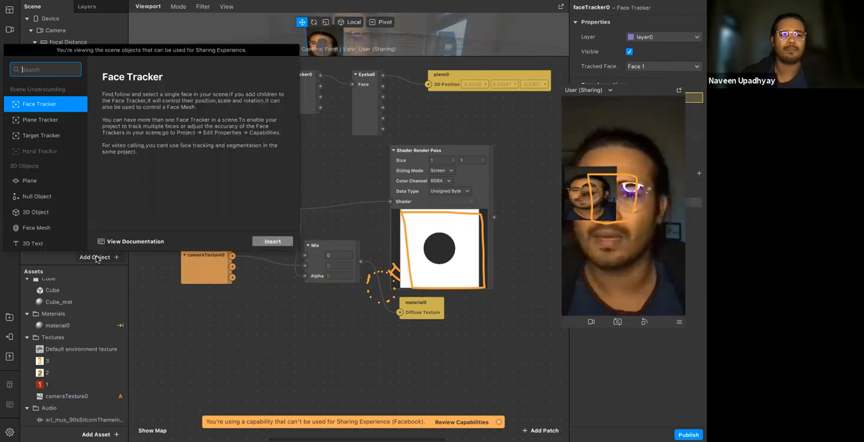
{"action": "type", "text": "rec"}
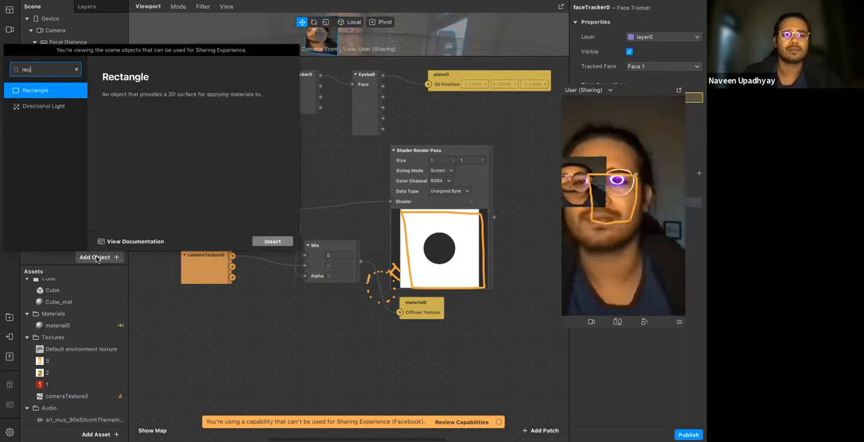
{"action": "key", "text": "Return"}
Set rectangle0's width and height to 100 Relative so it covers the whole screen
{"action": "left_click_drag", "start_coordinate": [655, 93], "coordinate": [527, 94]}
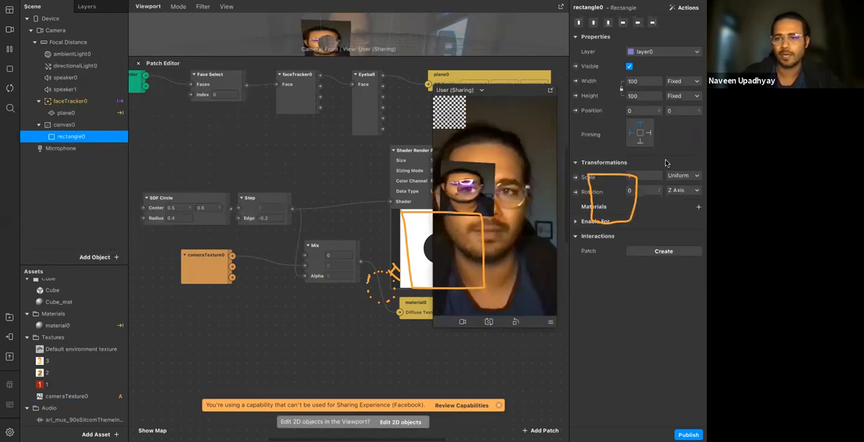
{"action": "left_click", "coordinate": [645, 177]}
{"action": "left_click", "coordinate": [645, 81]}
{"action": "left_click", "coordinate": [644, 96]}
{"action": "left_click", "coordinate": [645, 97]}
{"action": "left_click", "coordinate": [644, 111]}
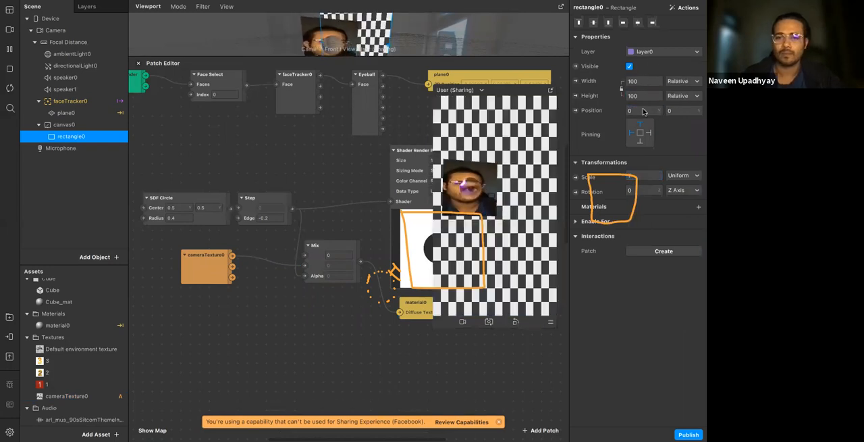
Create a new material for rectangle0 and try a purple swatch as its diffuse color
{"action": "left_click", "coordinate": [699, 207]}
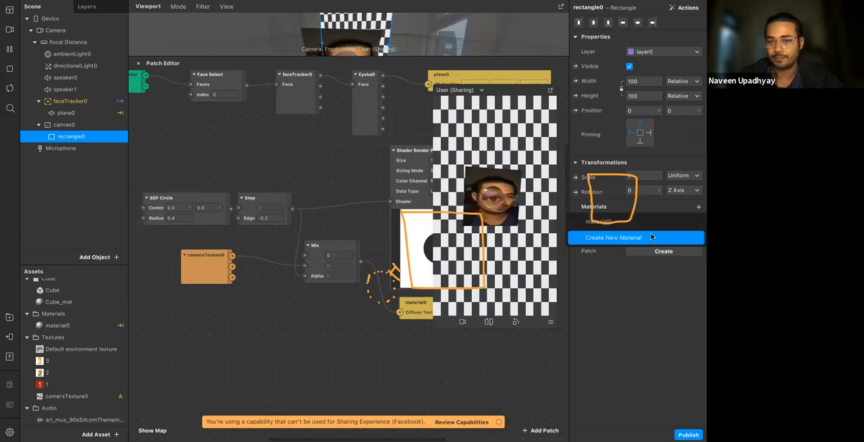
{"action": "left_click", "coordinate": [651, 237]}
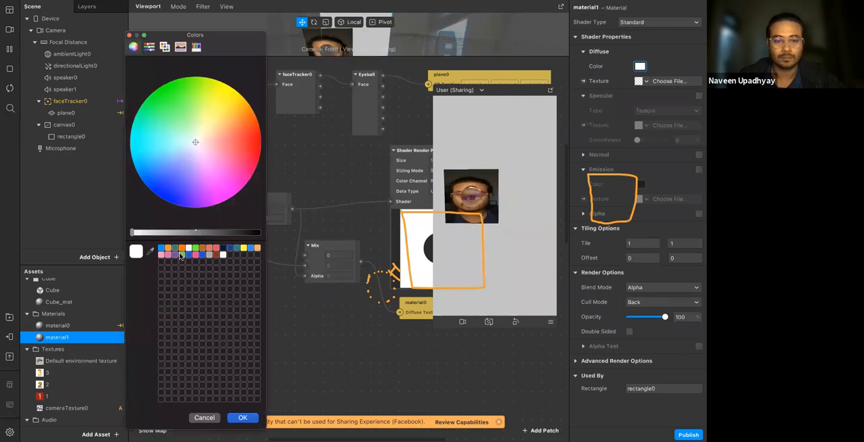
{"action": "left_click", "coordinate": [176, 254]}
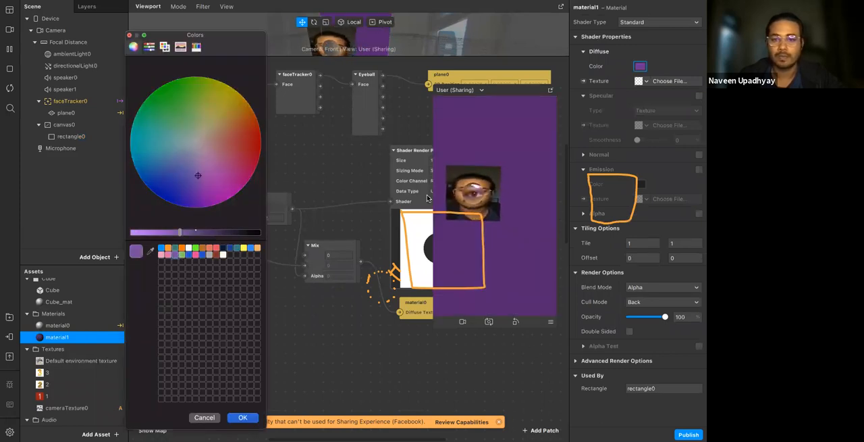
{"action": "key", "text": "Escape"}
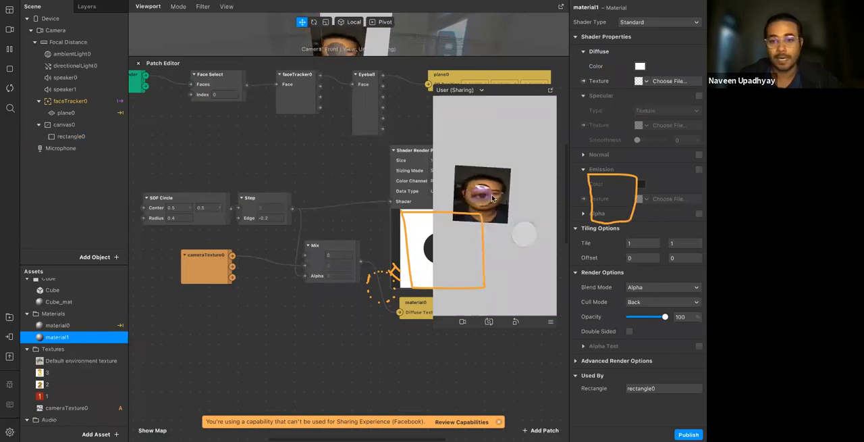
Reconnect cameraTexture0's RGBA output to Mix's first input
{"action": "left_click_drag", "start_coordinate": [534, 90], "coordinate": [604, 69]}
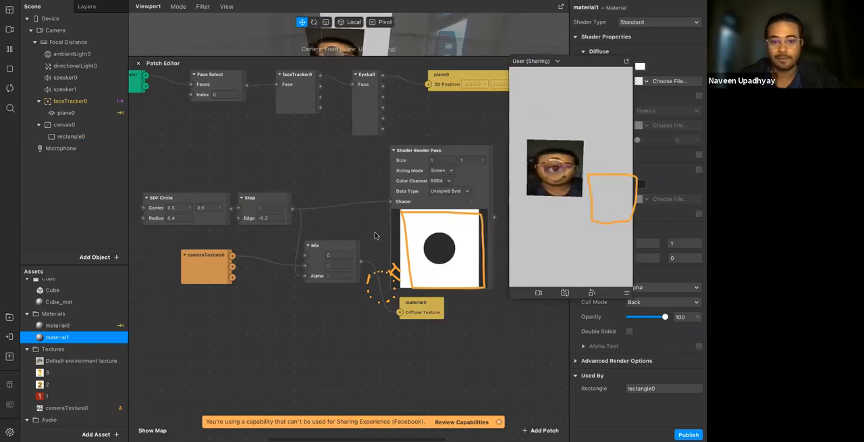
{"action": "left_click", "coordinate": [210, 271]}
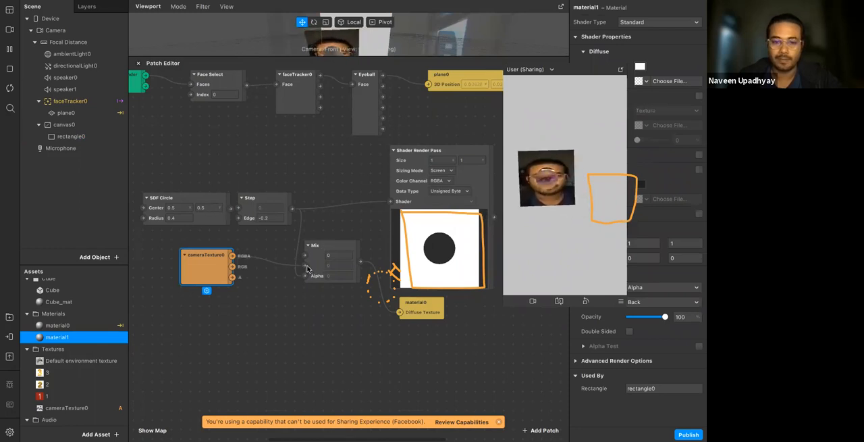
{"action": "left_click_drag", "start_coordinate": [304, 255], "coordinate": [232, 256]}
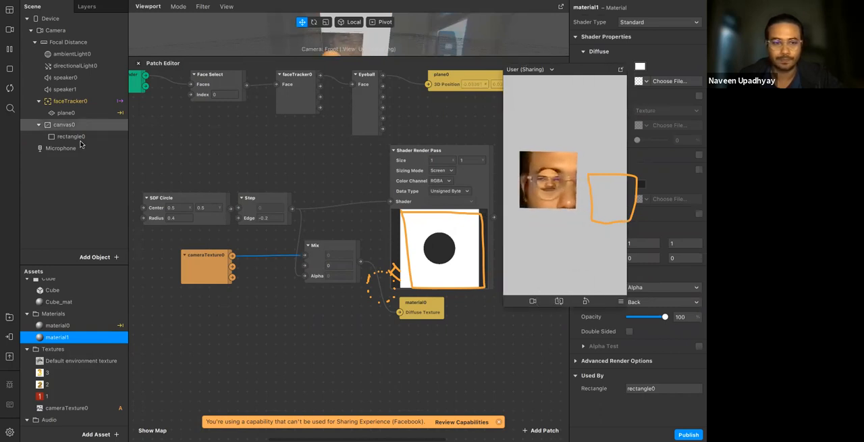
Show material0's properties and expand its advanced render options
{"action": "double_click", "coordinate": [59, 324]}
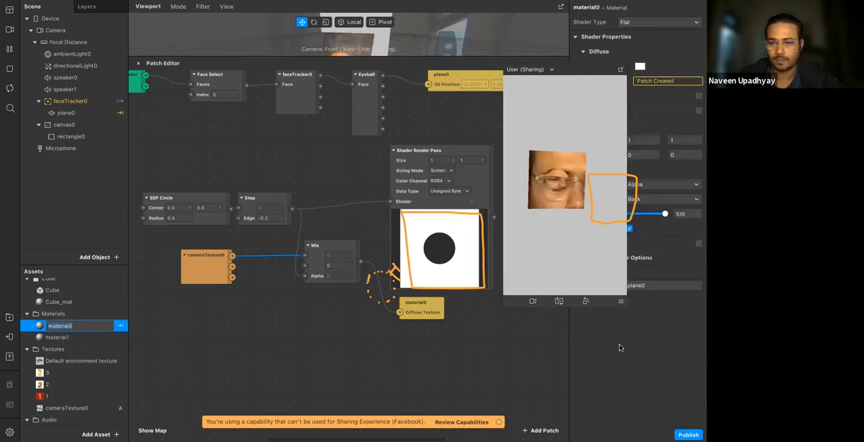
{"action": "left_click_drag", "start_coordinate": [574, 69], "coordinate": [479, 55]}
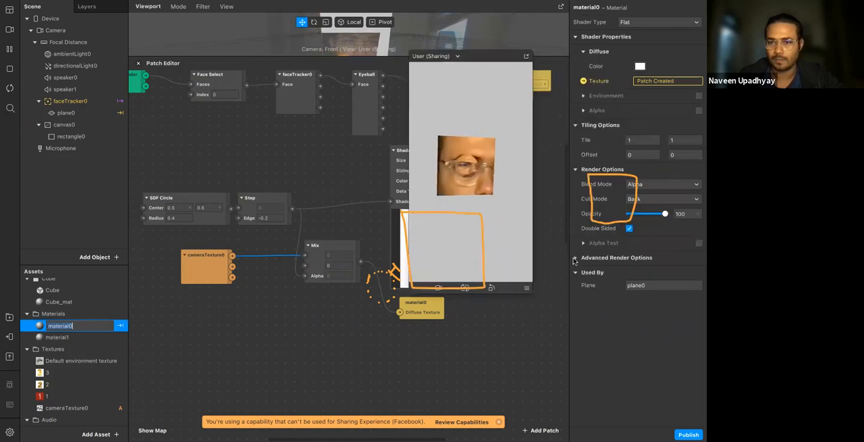
{"action": "left_click", "coordinate": [575, 258]}
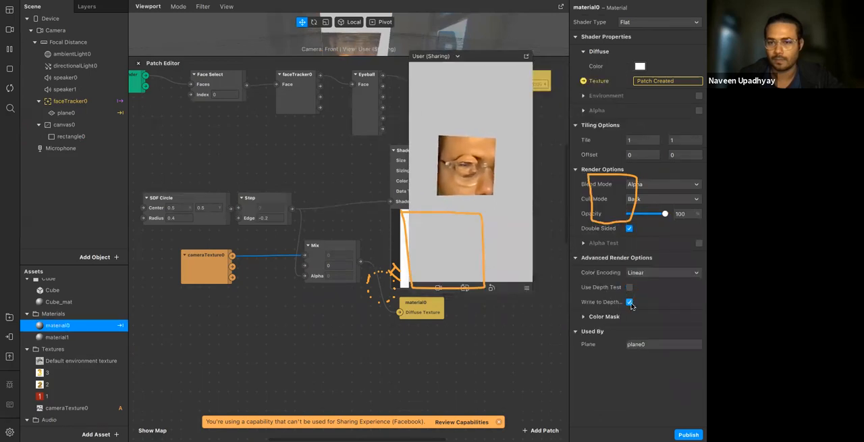
Move canvas0 with its rectangle above faceTracker0 in the scene hierarchy and shift the preview clear of the patches
{"action": "left_click", "coordinate": [67, 126]}
{"action": "left_click_drag", "start_coordinate": [81, 107], "coordinate": [83, 95]}
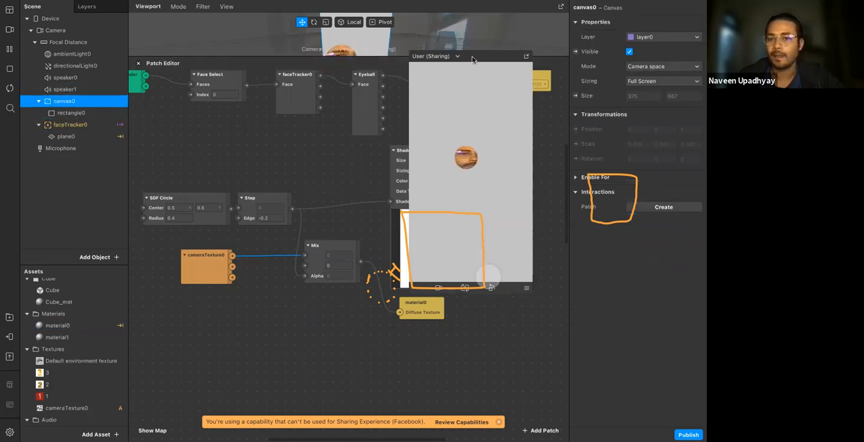
{"action": "left_click_drag", "start_coordinate": [473, 59], "coordinate": [614, 46]}
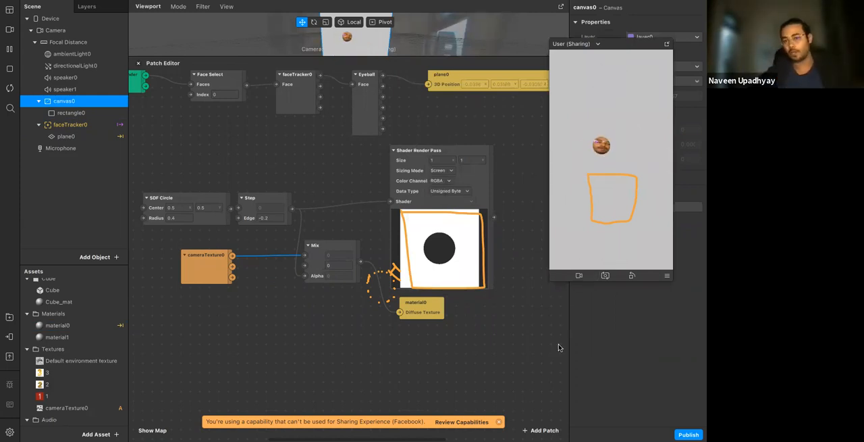
{"action": "left_click", "coordinate": [511, 307]}
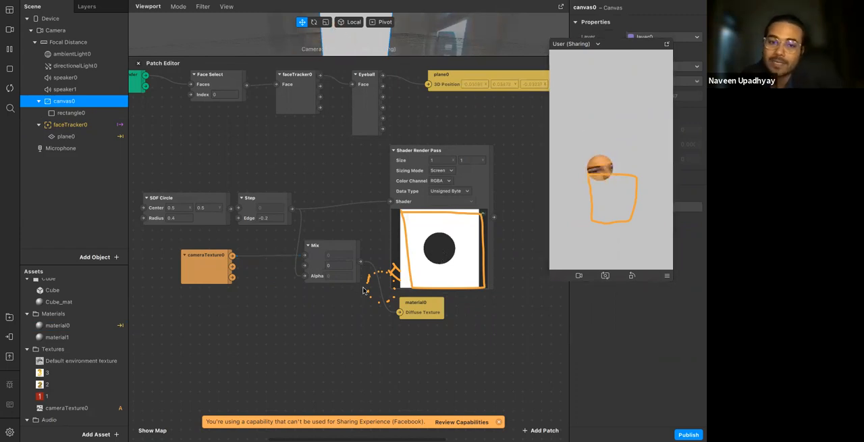
Move the SDF Circle, Step, cameraTexture0 and Mix patches together away from the Shader Render Pass and place material0 beside Mix
{"action": "left_click_drag", "start_coordinate": [177, 193], "coordinate": [329, 282]}
{"action": "left_click_drag", "start_coordinate": [310, 254], "coordinate": [256, 245]}
{"action": "left_click_drag", "start_coordinate": [416, 305], "coordinate": [348, 234]}
{"action": "left_click", "coordinate": [349, 271]}
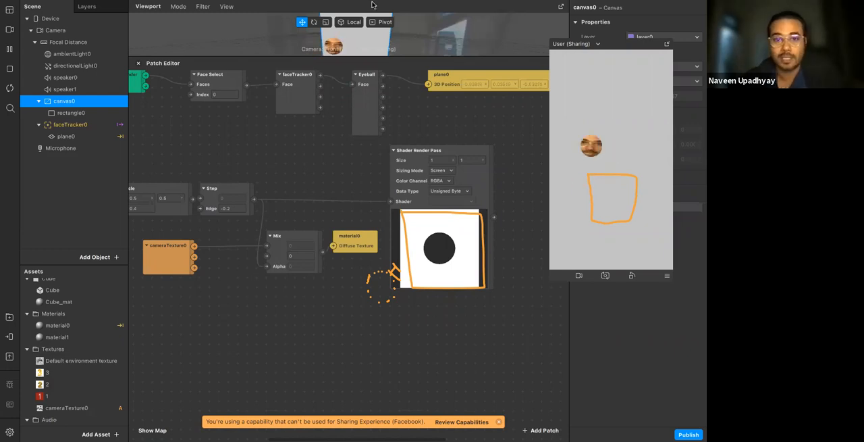
{"action": "mouse_move", "coordinate": [470, 15]}
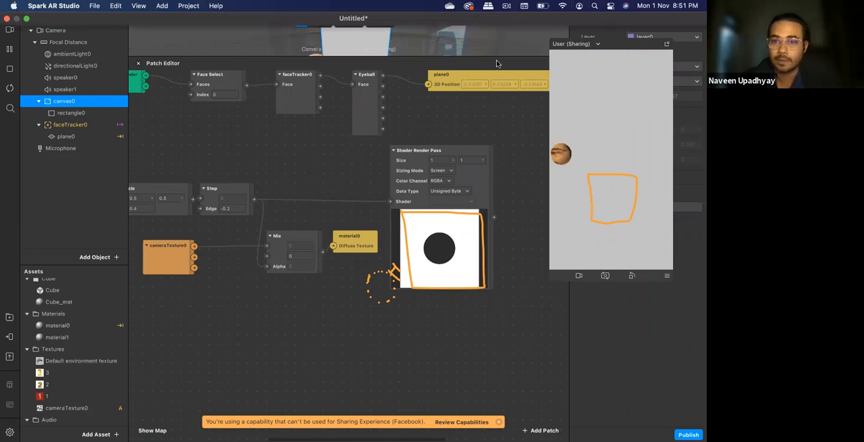
{"action": "left_click", "coordinate": [550, 79]}
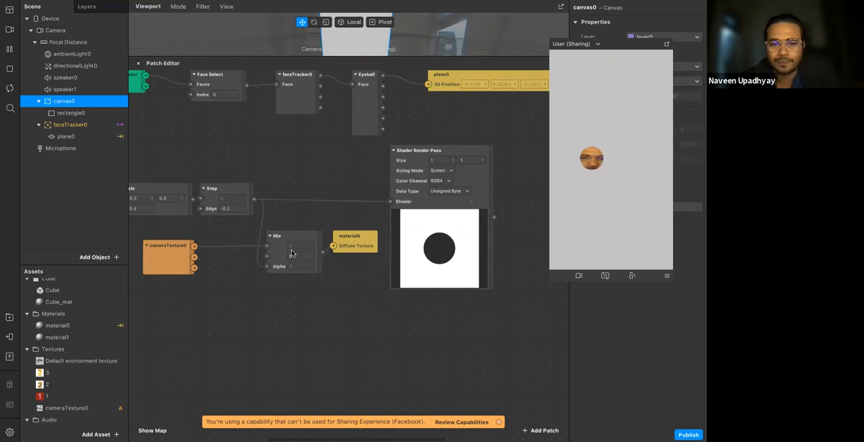
Disconnect Step from Mix's Alpha input and hide plane0
{"action": "left_click_drag", "start_coordinate": [267, 266], "coordinate": [229, 266]}
{"action": "key", "text": "Delete"}
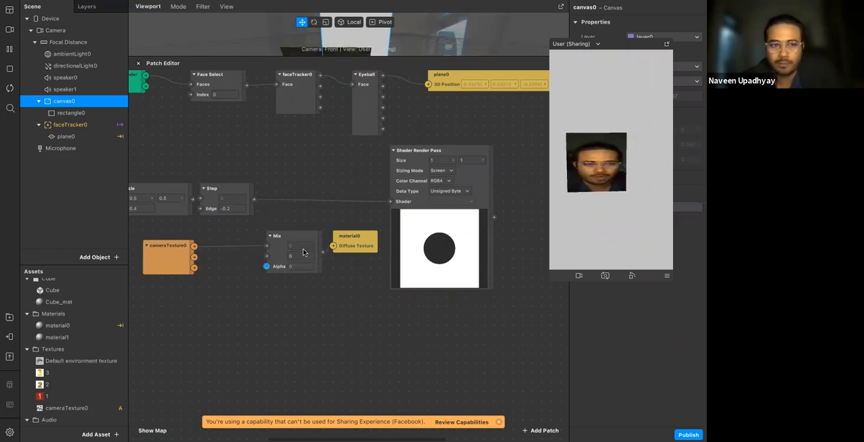
{"action": "left_click", "coordinate": [66, 136]}
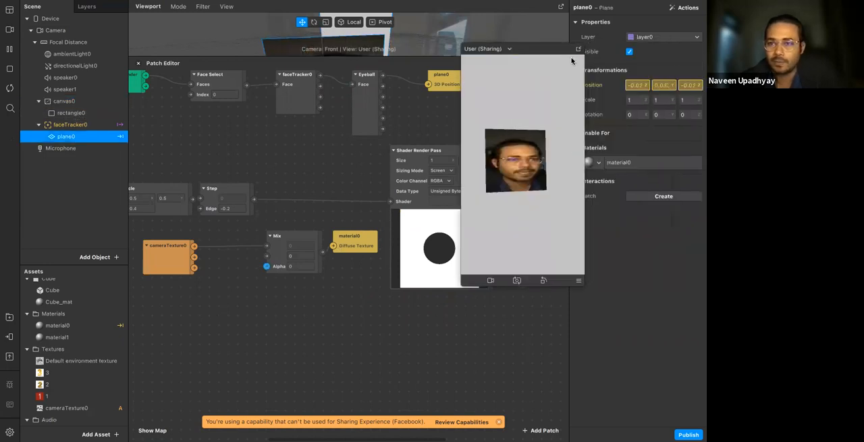
{"action": "key", "text": "h"}
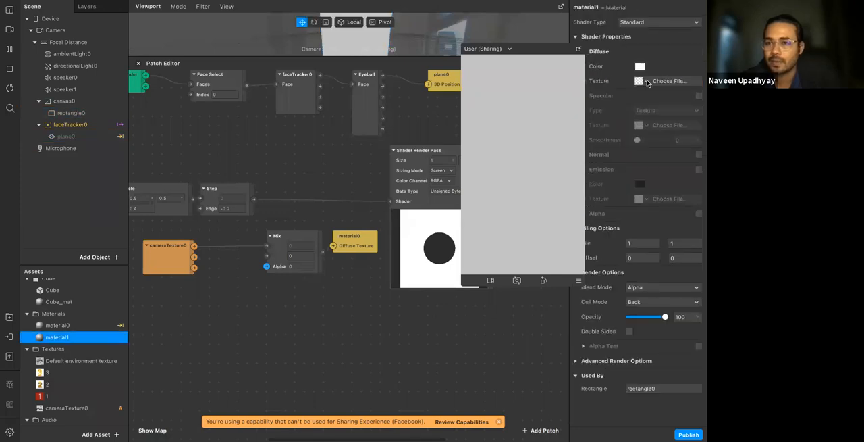
Set material1's shader type to Flat and connect Mix's output to a new Diffuse Texture patch for material1
{"action": "left_click", "coordinate": [645, 23]}
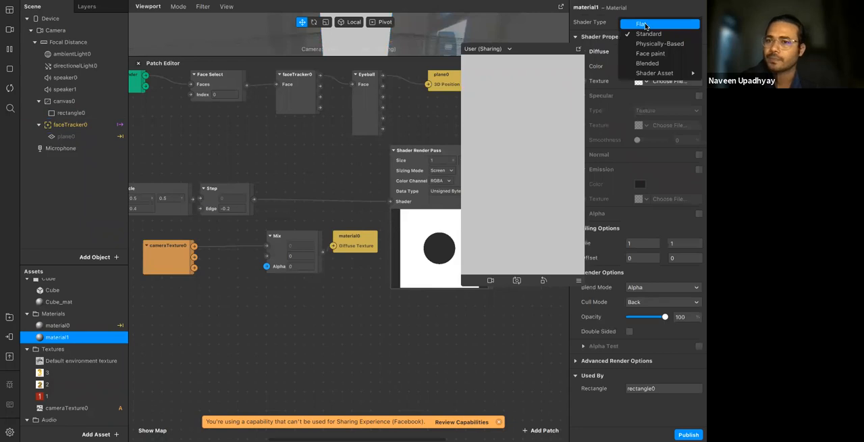
{"action": "left_click", "coordinate": [643, 25]}
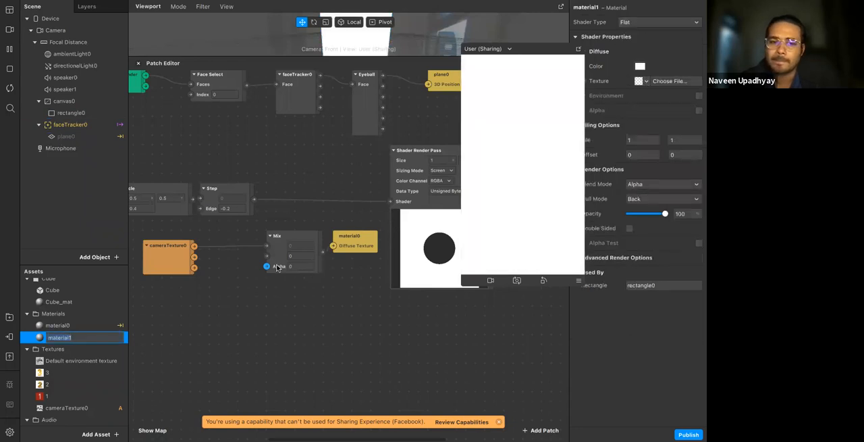
{"action": "left_click_drag", "start_coordinate": [298, 238], "coordinate": [278, 238]}
{"action": "left_click", "coordinate": [284, 291]}
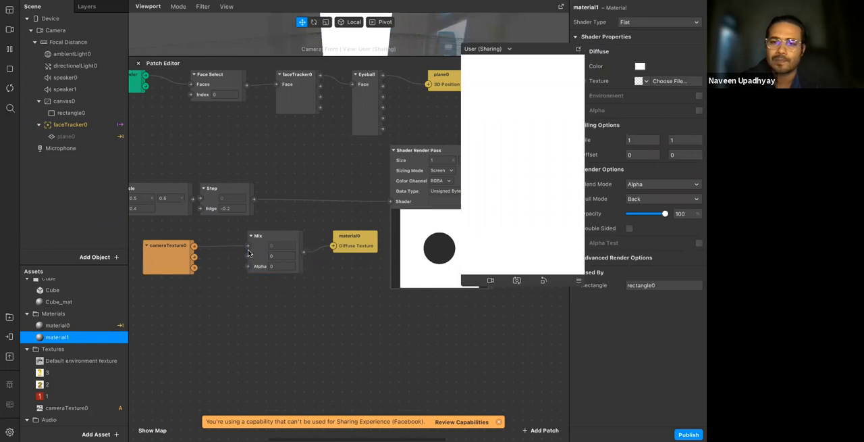
{"action": "left_click_drag", "start_coordinate": [538, 49], "coordinate": [540, 169]}
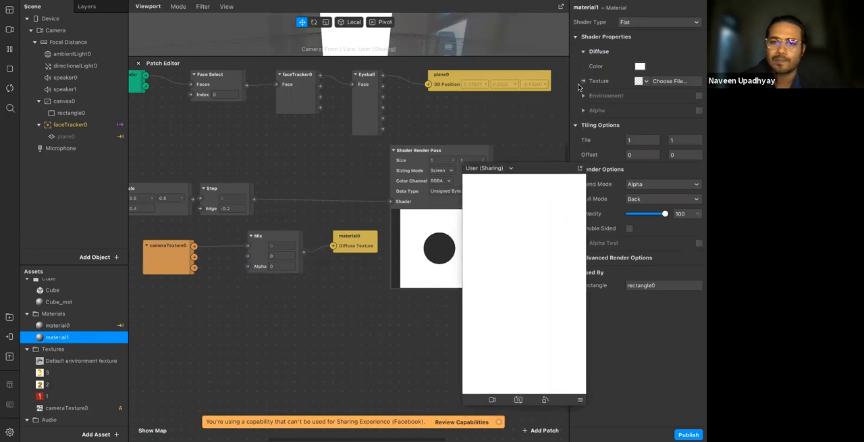
{"action": "left_click_drag", "start_coordinate": [357, 277], "coordinate": [330, 279]}
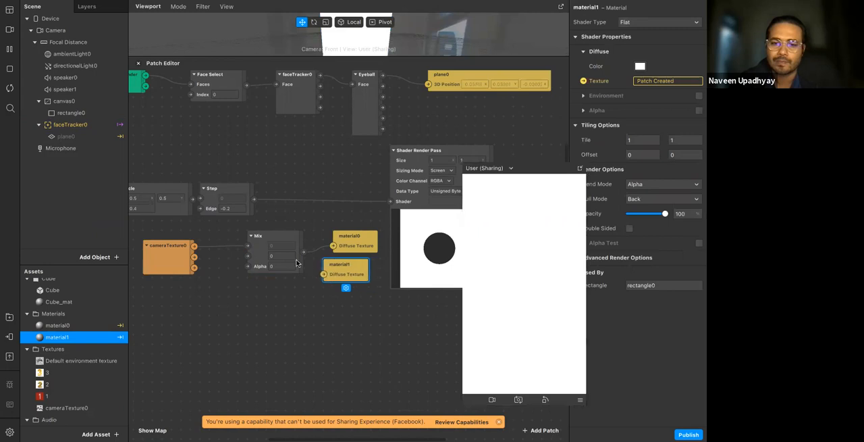
{"action": "left_click_drag", "start_coordinate": [303, 252], "coordinate": [325, 275]}
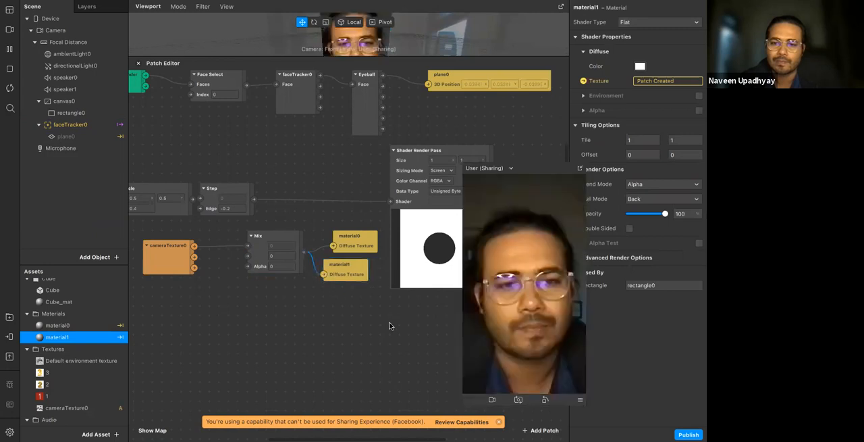
Delete the material0 patch, then connect Step to Mix's Alpha input and cameraTexture0's RGBA output to Mix's second input
{"action": "left_click_drag", "start_coordinate": [545, 170], "coordinate": [599, 87]}
{"action": "left_click", "coordinate": [368, 237]}
{"action": "key", "text": "Delete"}
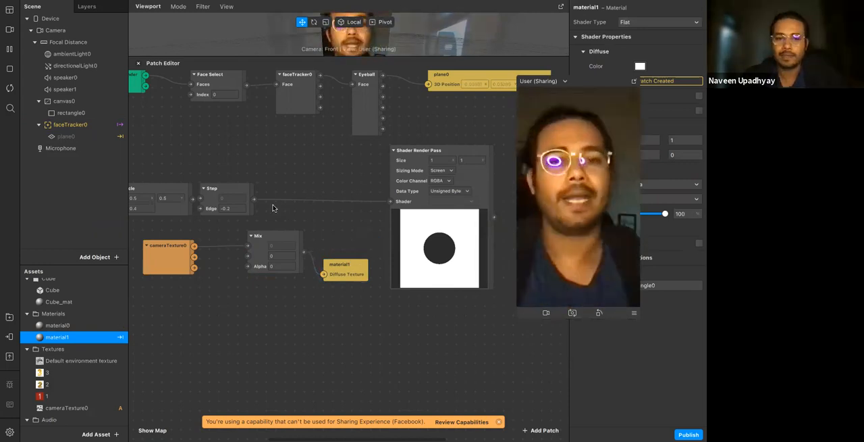
{"action": "left_click_drag", "start_coordinate": [254, 199], "coordinate": [250, 268]}
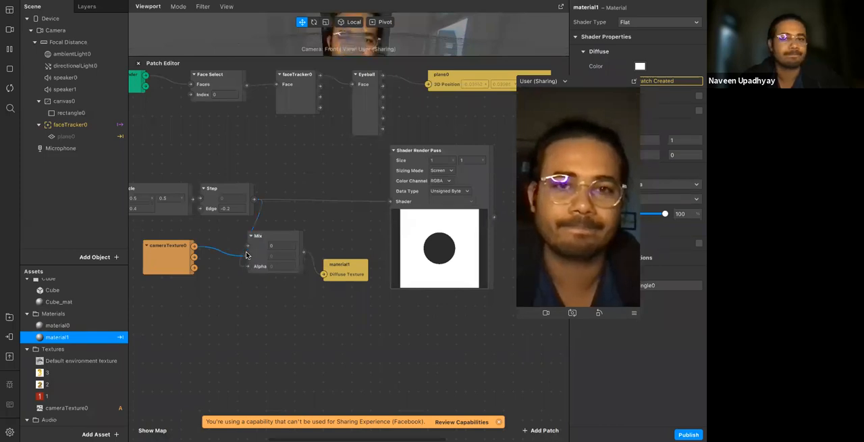
Undo the rewiring, the material1 patch and its Flat shader type, and the hiding of plane0
{"action": "left_click", "coordinate": [101, 112]}
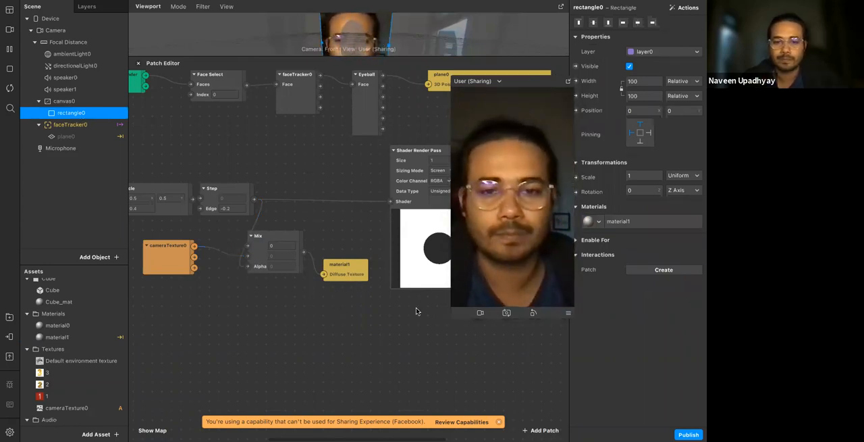
{"action": "key", "text": "super+z"}
{"action": "key", "text": "super+z"}
{"action": "key", "text": "super+z"}
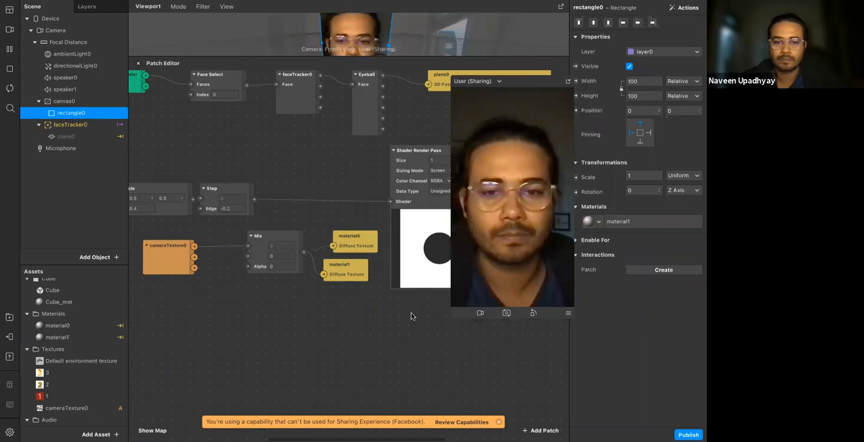
{"action": "key", "text": "super+z"}
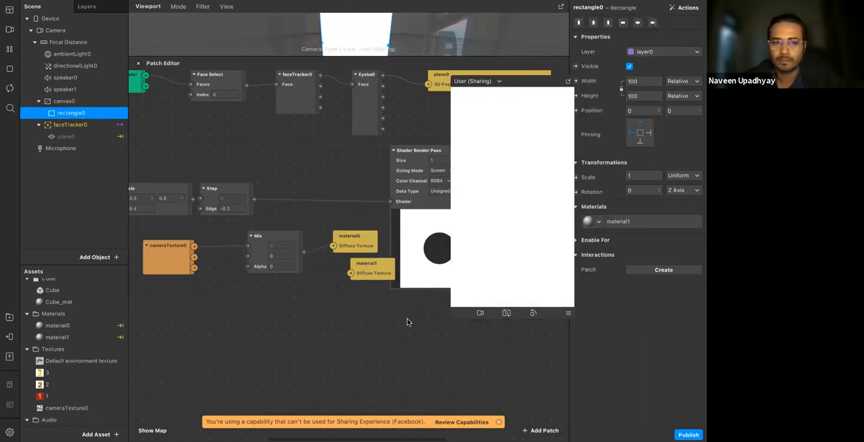
{"action": "key", "text": "super+z"}
{"action": "key", "text": "super+z"}
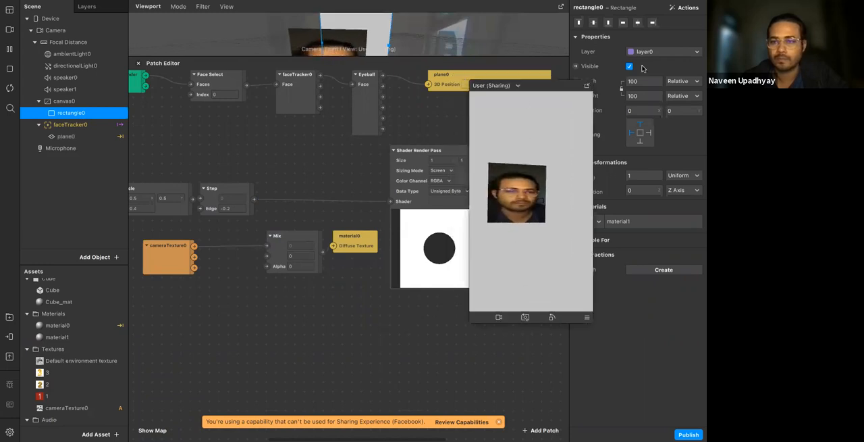
Move the preview clear of the patches and set the Step patch's Edge to 0.01
{"action": "left_click_drag", "start_coordinate": [643, 68], "coordinate": [644, 60]}
{"action": "scroll", "coordinate": [340, 272], "scroll_direction": "left", "scroll_amount": 1}
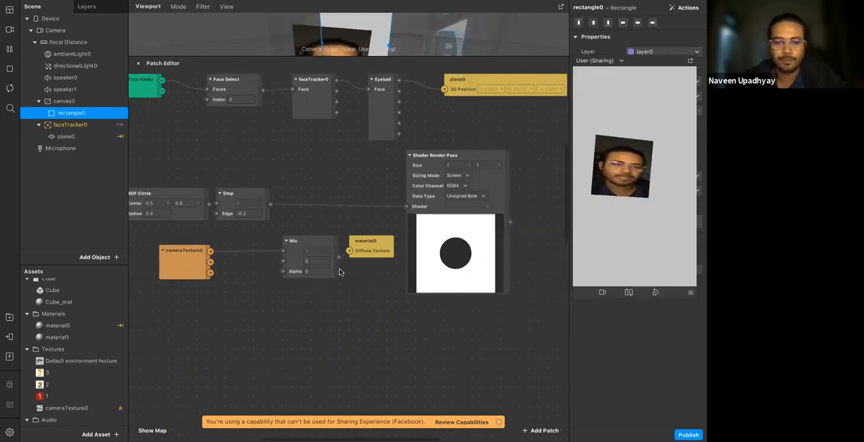
{"action": "scroll", "coordinate": [346, 305], "scroll_direction": "left", "scroll_amount": 2}
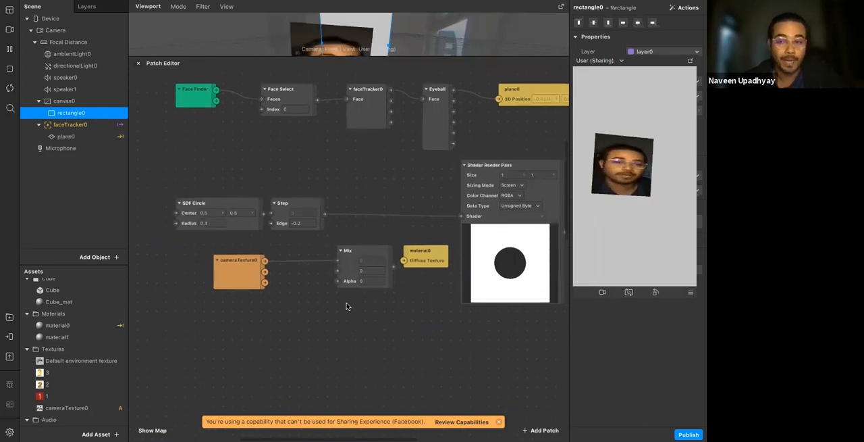
{"action": "scroll", "coordinate": [351, 309], "scroll_direction": "left", "scroll_amount": 2}
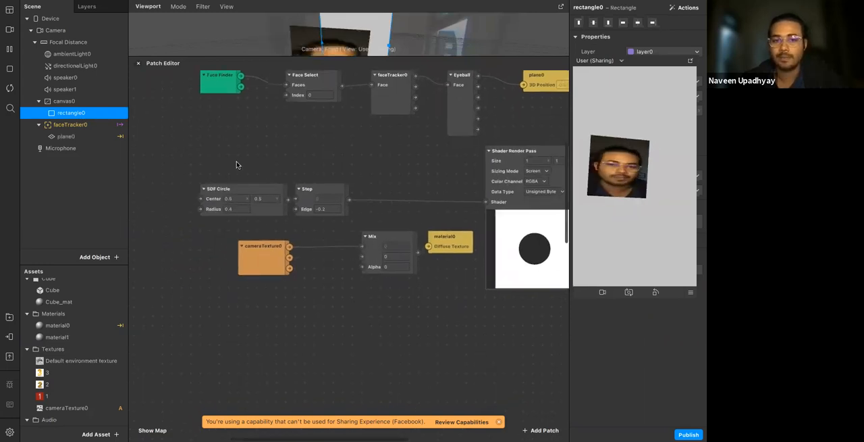
{"action": "left_click_drag", "start_coordinate": [368, 218], "coordinate": [263, 174]}
{"action": "left_click", "coordinate": [289, 226]}
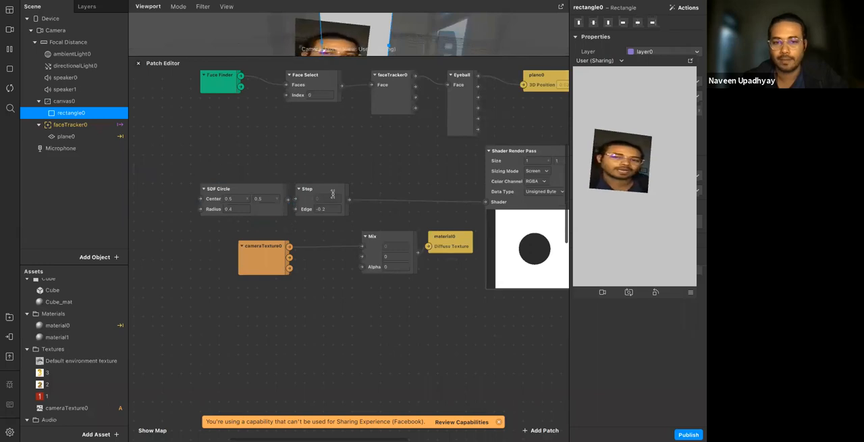
{"action": "scroll", "coordinate": [333, 193], "scroll_direction": "left", "scroll_amount": 2}
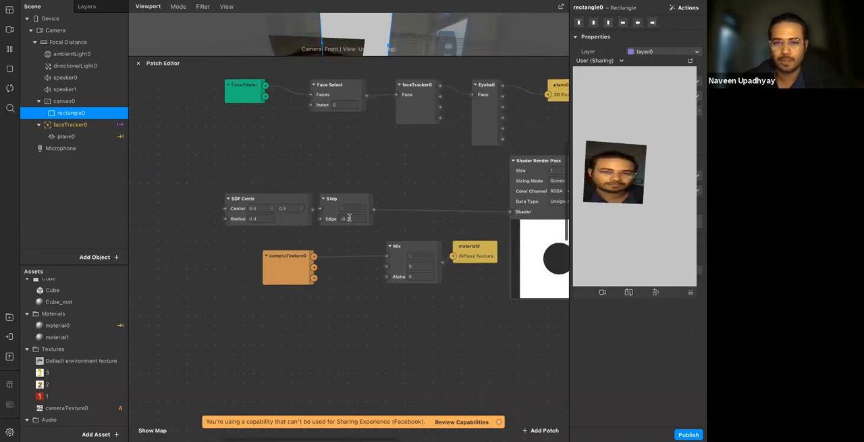
{"action": "scroll", "coordinate": [349, 218], "scroll_direction": "right", "scroll_amount": 2}
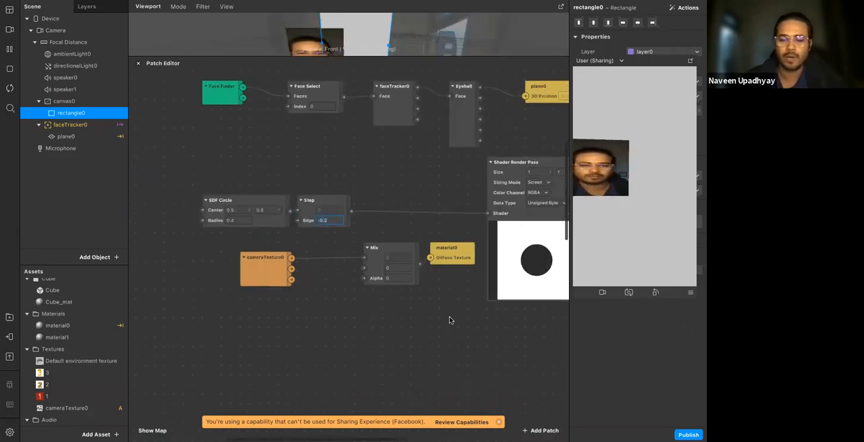
{"action": "key", "text": "Return"}
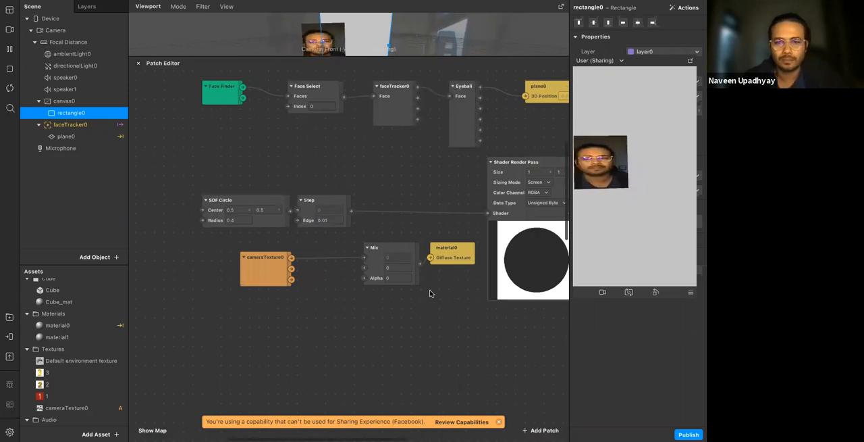
Delete the cameraTexture0, Mix and material0 patches together
{"action": "scroll", "coordinate": [430, 293], "scroll_direction": "right", "scroll_amount": 4}
{"action": "scroll", "coordinate": [426, 299], "scroll_direction": "up", "scroll_amount": 2}
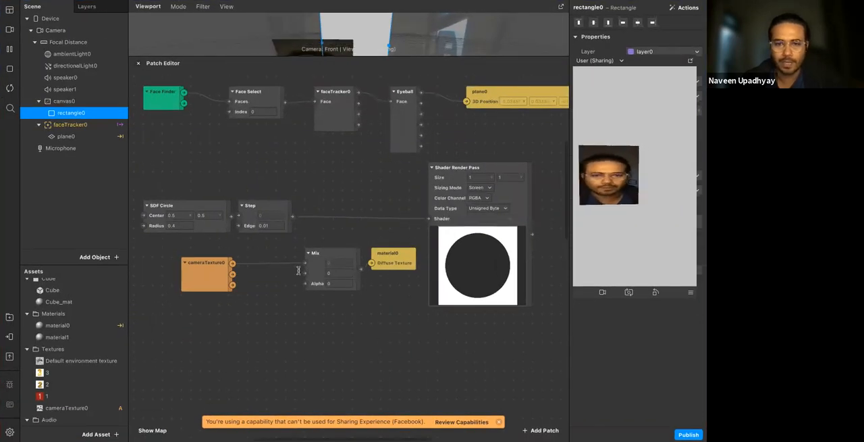
{"action": "left_click_drag", "start_coordinate": [170, 251], "coordinate": [409, 313]}
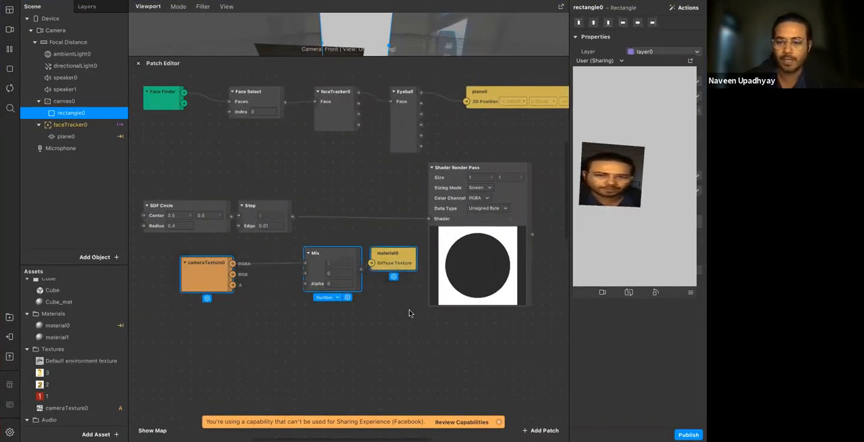
{"action": "key", "text": "Delete"}
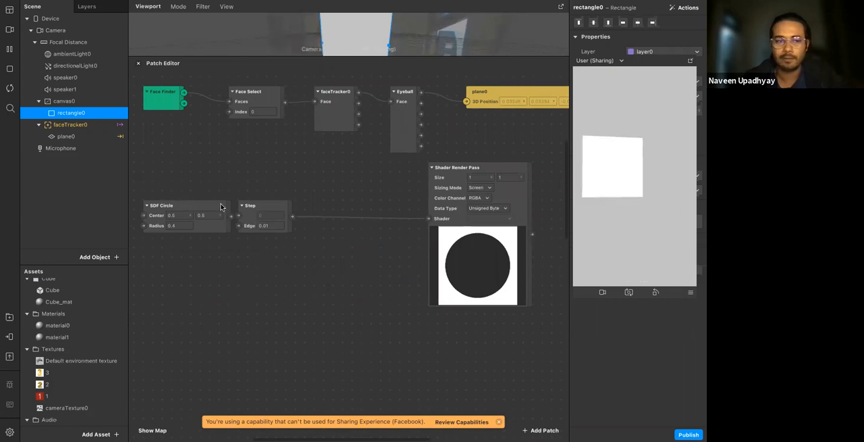
Delete plane0 from under faceTracker0 in the scene hierarchy
{"action": "left_click", "coordinate": [79, 103]}
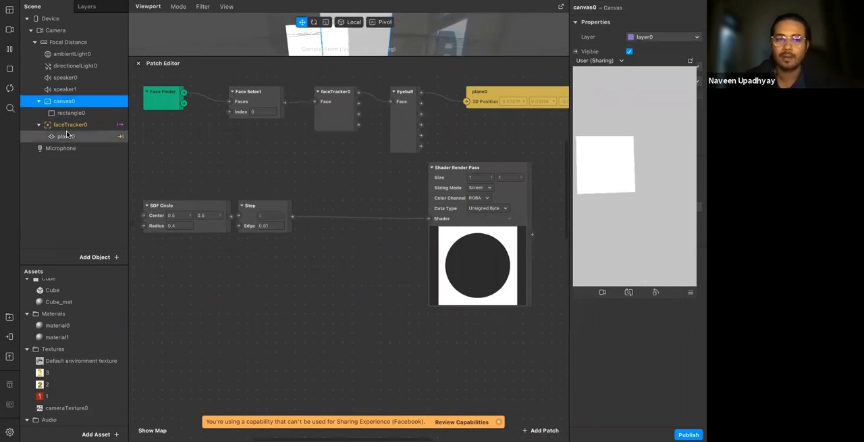
{"action": "left_click", "coordinate": [65, 136]}
{"action": "right_click", "coordinate": [68, 135]}
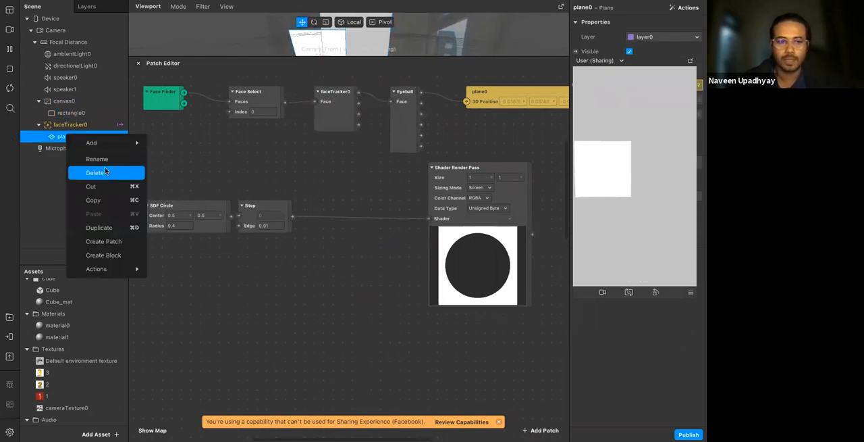
{"action": "left_click", "coordinate": [101, 170]}
Give rectangle0's material1 the cameraTexture0 diffuse texture and the Flat shader type
{"action": "left_click", "coordinate": [71, 102]}
{"action": "left_click_drag", "start_coordinate": [99, 141], "coordinate": [79, 97]}
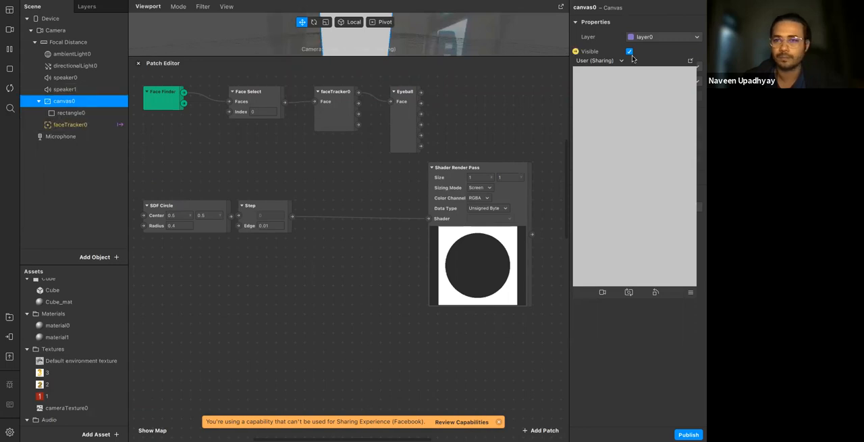
{"action": "left_click_drag", "start_coordinate": [643, 62], "coordinate": [471, 37]}
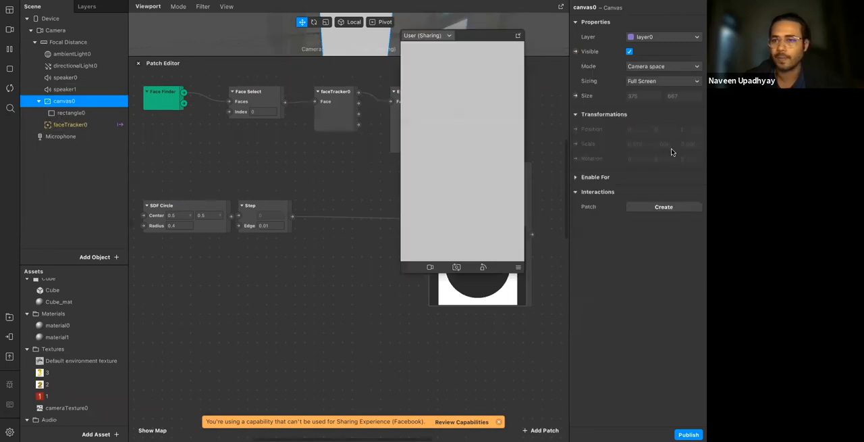
{"action": "left_click", "coordinate": [74, 113]}
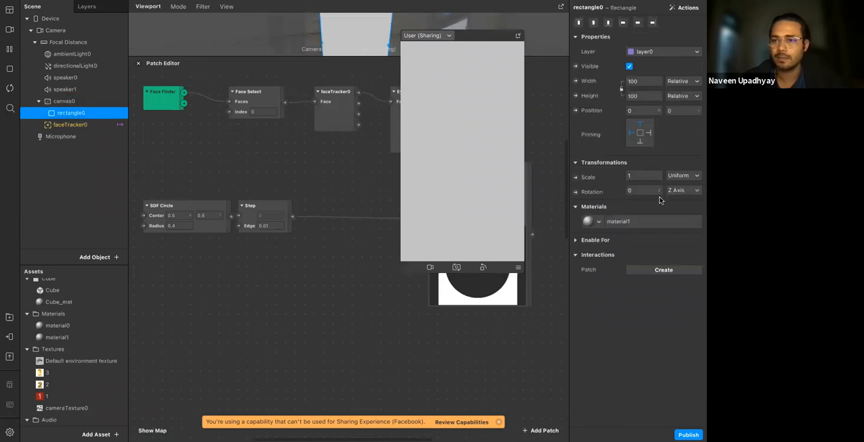
{"action": "left_click", "coordinate": [638, 223]}
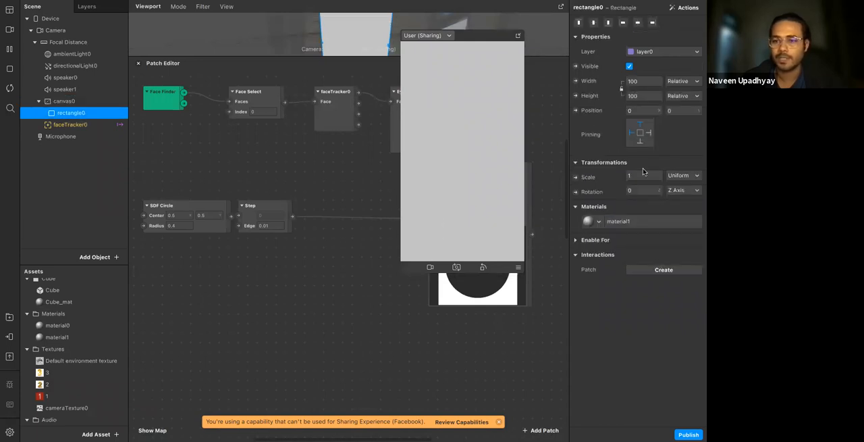
{"action": "left_click", "coordinate": [643, 216]}
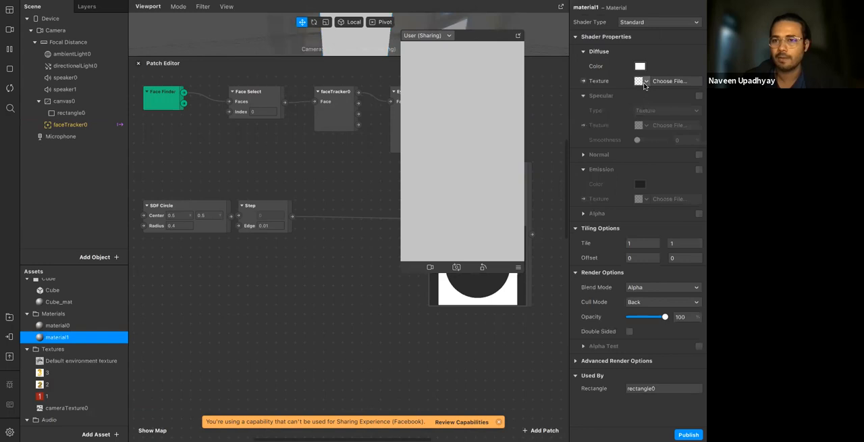
{"action": "left_click", "coordinate": [645, 82]}
{"action": "left_click", "coordinate": [645, 150]}
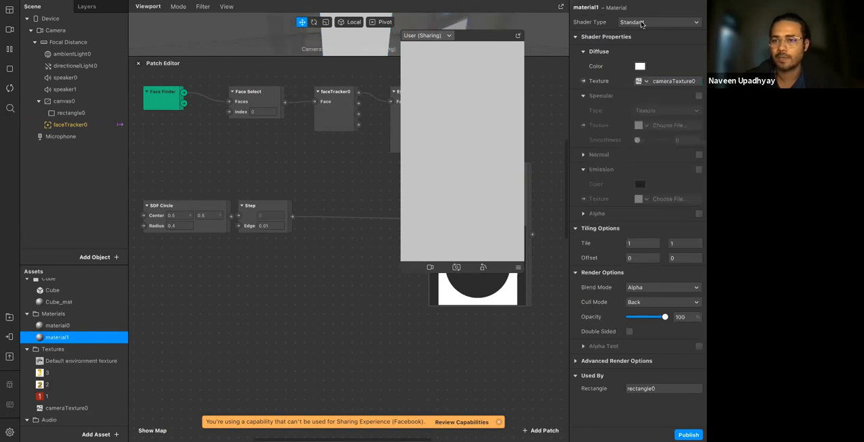
{"action": "left_click", "coordinate": [642, 23]}
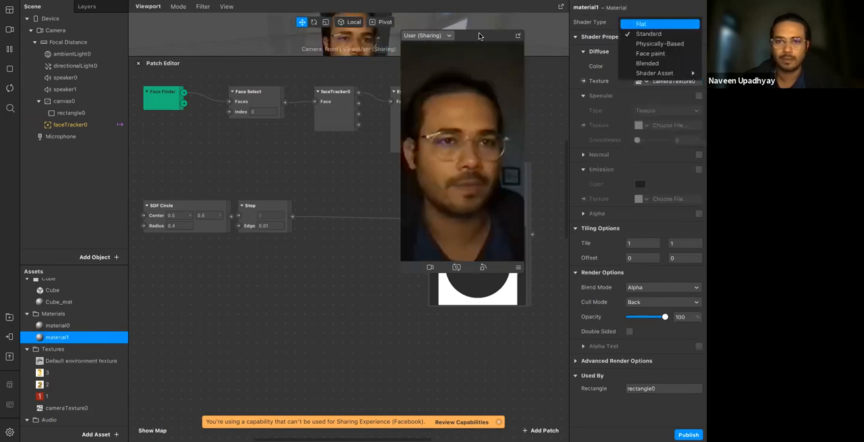
{"action": "left_click", "coordinate": [642, 24]}
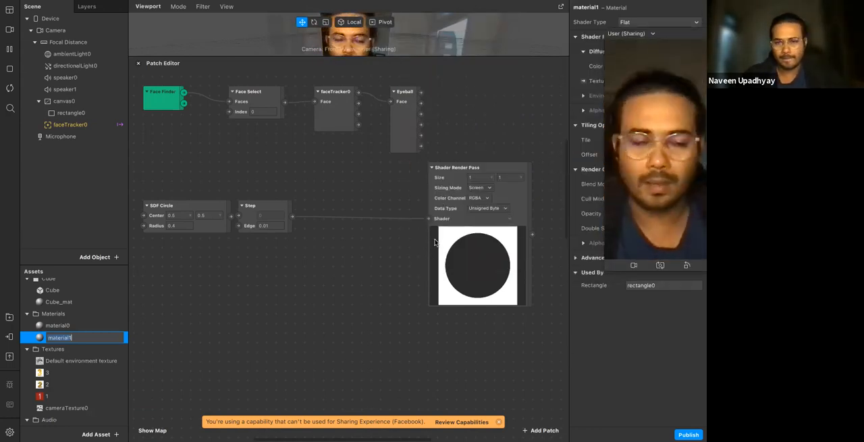
Create a patch for material1's diffuse texture and place it below the Step patch, keeping the preview clear of the texture settings
{"action": "left_click_drag", "start_coordinate": [516, 195], "coordinate": [429, 195]}
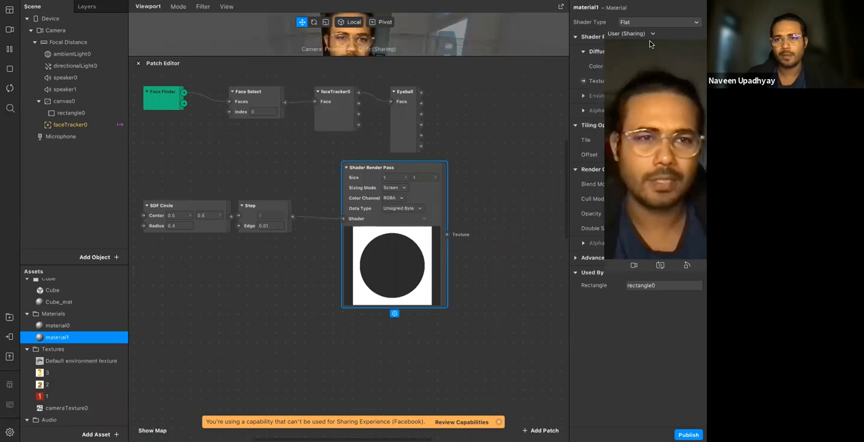
{"action": "left_click_drag", "start_coordinate": [673, 37], "coordinate": [694, 157]}
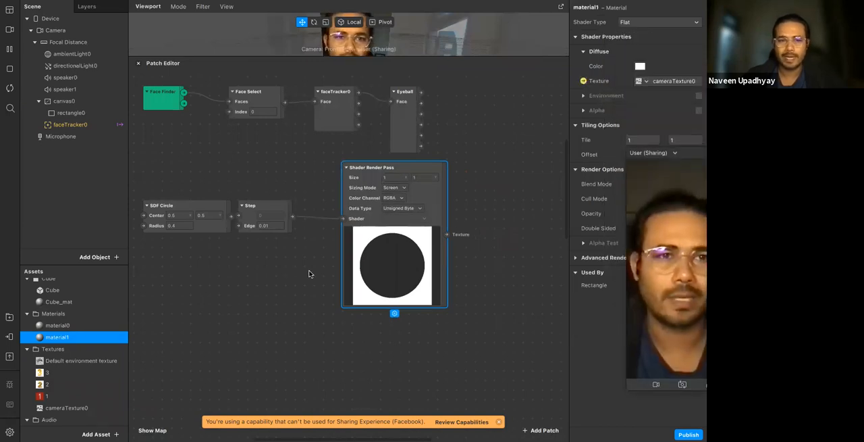
{"action": "scroll", "coordinate": [355, 246], "scroll_direction": "up", "scroll_amount": 1}
{"action": "left_click", "coordinate": [584, 81]}
{"action": "scroll", "coordinate": [524, 243], "scroll_direction": "down", "scroll_amount": 1}
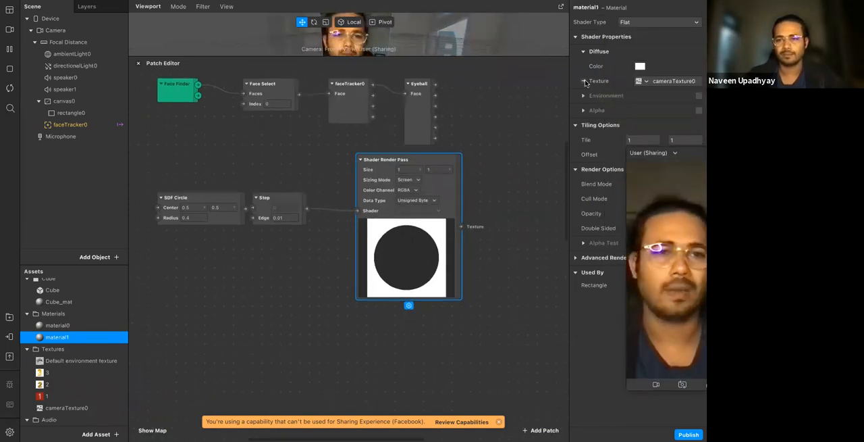
{"action": "left_click_drag", "start_coordinate": [382, 271], "coordinate": [332, 280]}
{"action": "scroll", "coordinate": [274, 277], "scroll_direction": "down", "scroll_amount": 1}
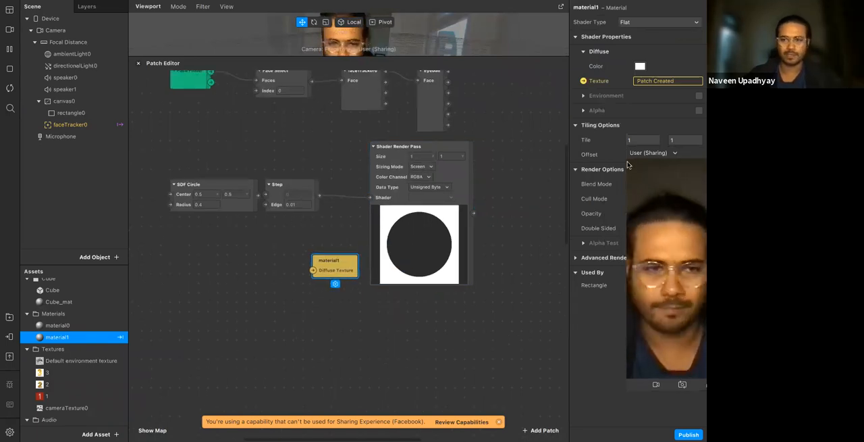
{"action": "left_click_drag", "start_coordinate": [691, 152], "coordinate": [634, 99]}
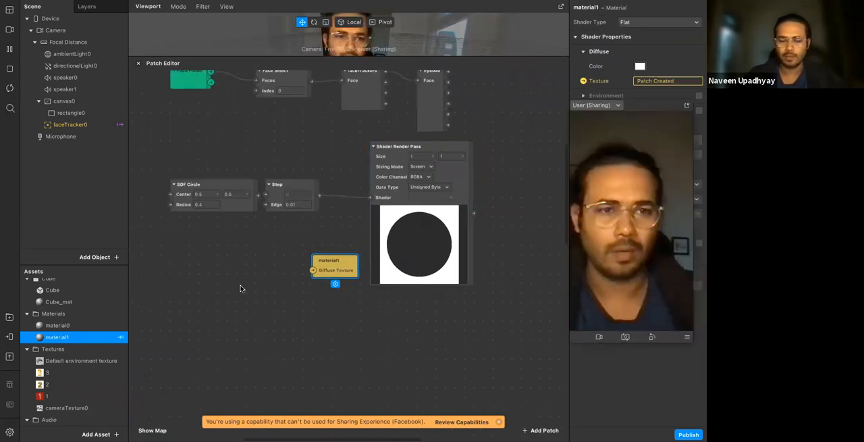
Add a Gradient patch connected to material1's Diffuse Texture and delete the Shader Render Pass patch
{"action": "double_click", "coordinate": [198, 281]}
{"action": "type", "text": "gr"}
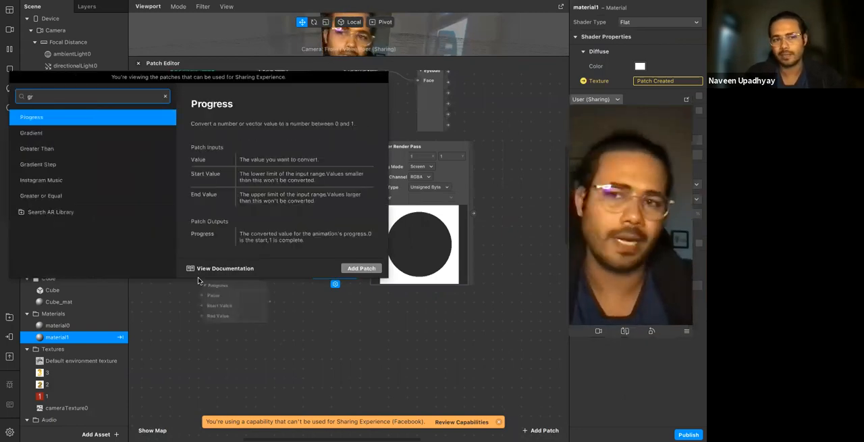
{"action": "key", "text": "Down"}
{"action": "key", "text": "Return"}
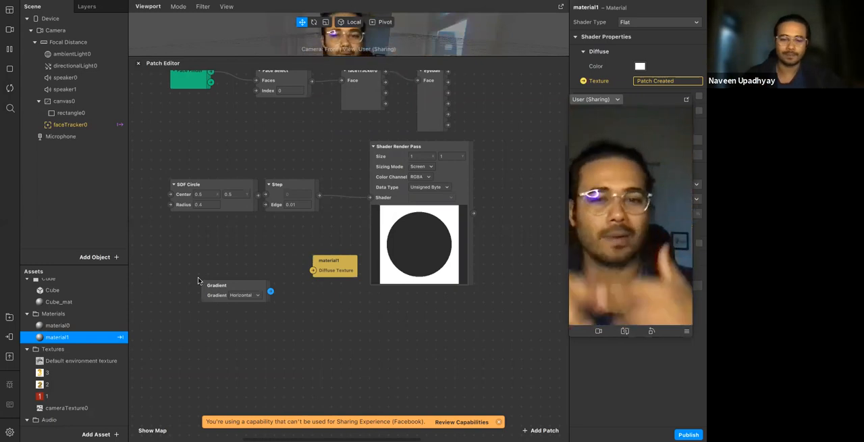
{"action": "left_click_drag", "start_coordinate": [271, 291], "coordinate": [313, 270]}
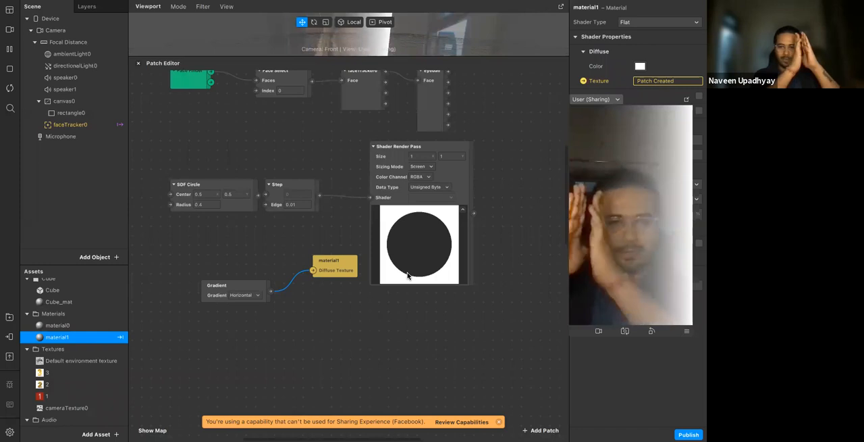
{"action": "left_click", "coordinate": [397, 193]}
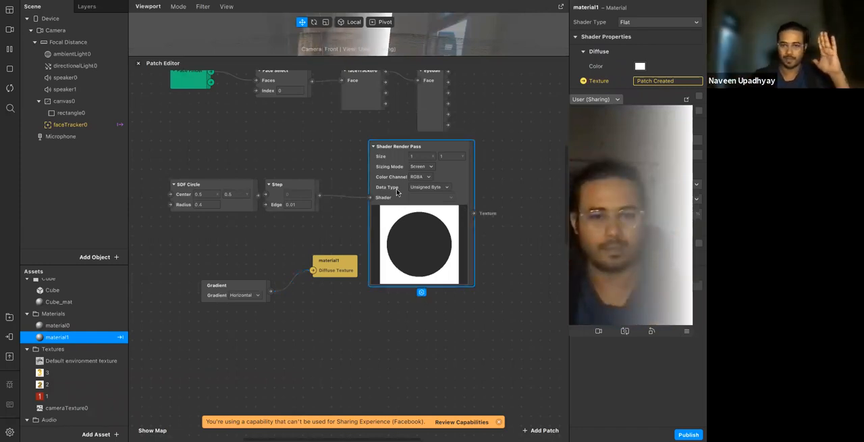
{"action": "key", "text": "Delete"}
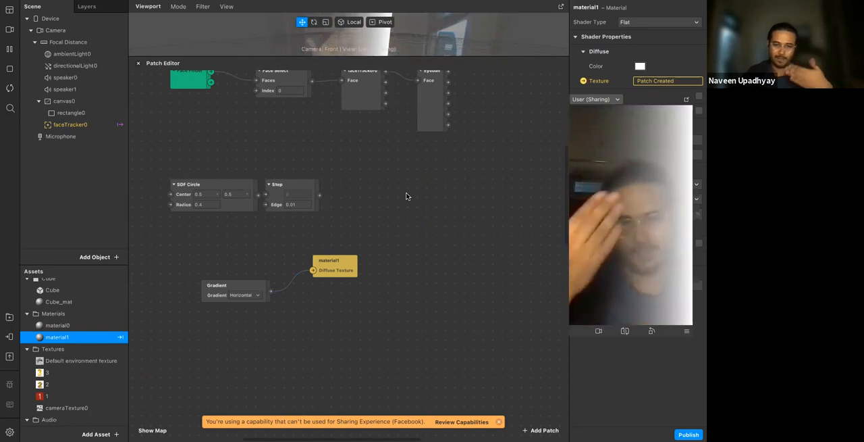
Try the Vertical and Circular types on the Gradient patch and return it to Horizontal
{"action": "left_click", "coordinate": [254, 295]}
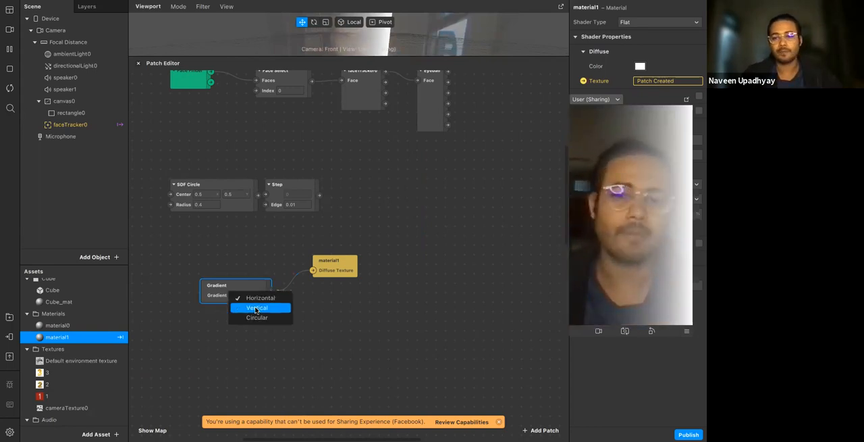
{"action": "left_click", "coordinate": [255, 305]}
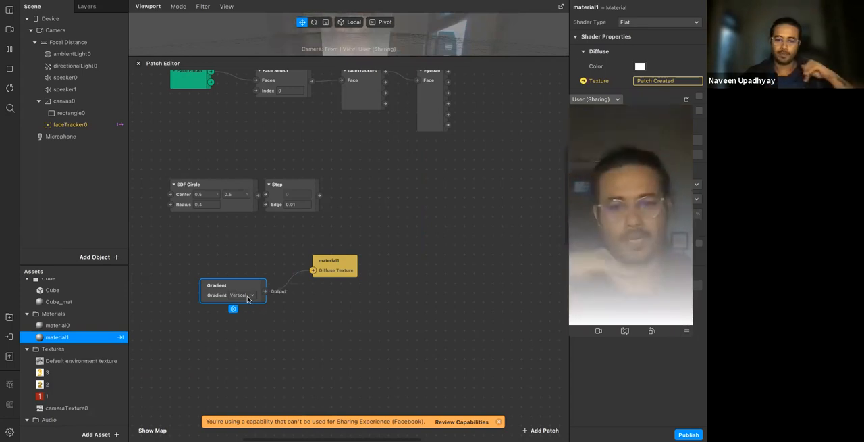
{"action": "left_click", "coordinate": [251, 295]}
{"action": "left_click", "coordinate": [256, 318]}
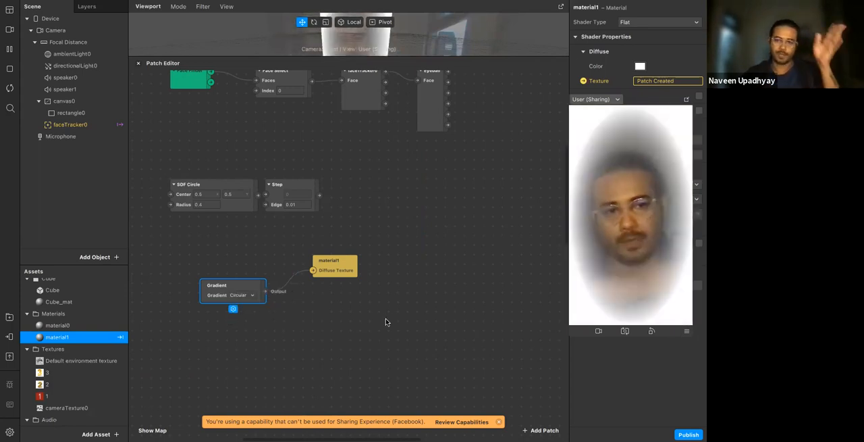
{"action": "left_click", "coordinate": [404, 322]}
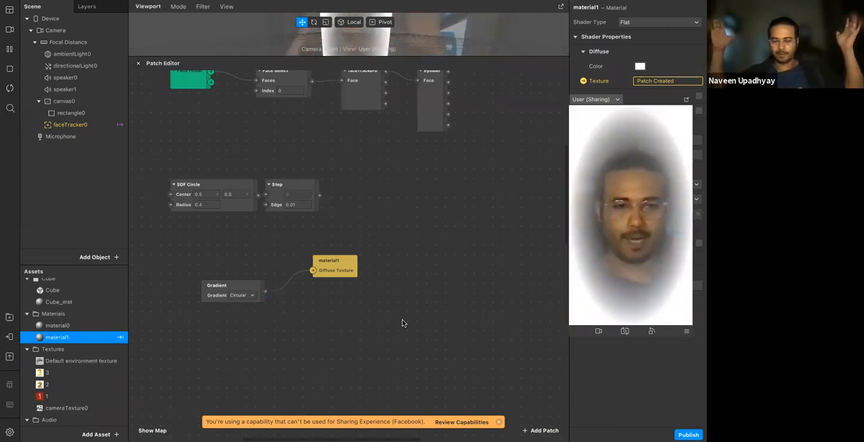
{"action": "left_click", "coordinate": [250, 295]}
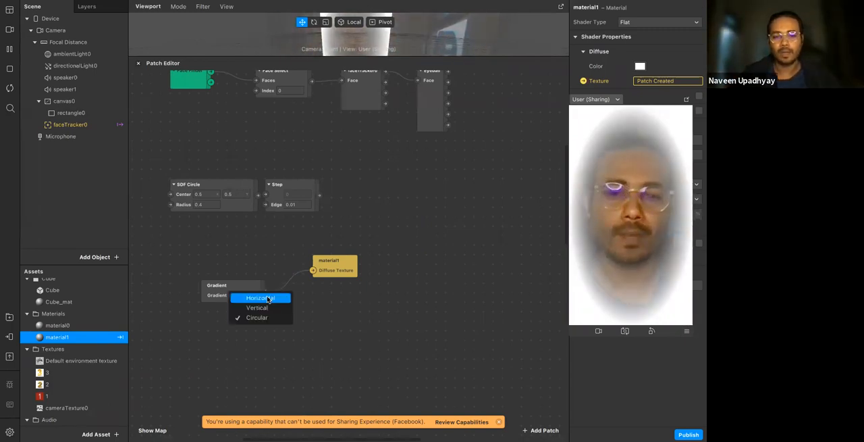
{"action": "left_click", "coordinate": [260, 298]}
Spread the Gradient and material1 patches apart in one row to leave room between them
{"action": "left_click_drag", "start_coordinate": [241, 288], "coordinate": [228, 262]}
{"action": "left_click", "coordinate": [326, 316]}
{"action": "left_click_drag", "start_coordinate": [341, 263], "coordinate": [393, 272]}
{"action": "left_click", "coordinate": [369, 274]}
{"action": "left_click", "coordinate": [307, 294]}
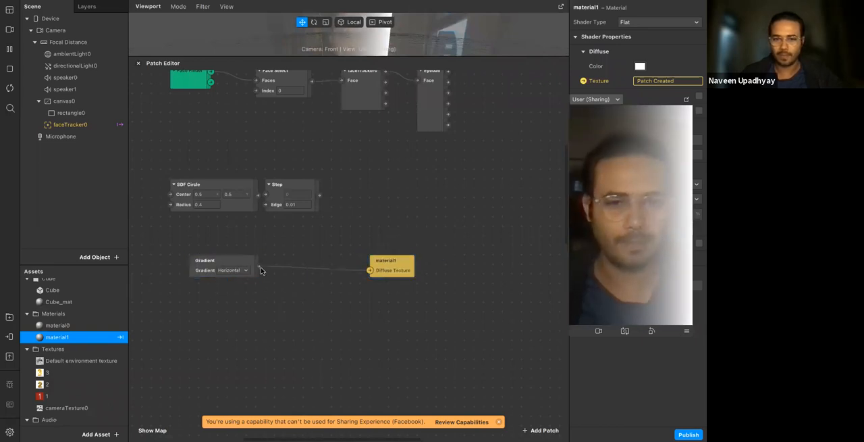
Add a Step patch fed by the Gradient patch's output
{"action": "left_click_drag", "start_coordinate": [258, 266], "coordinate": [287, 302]}
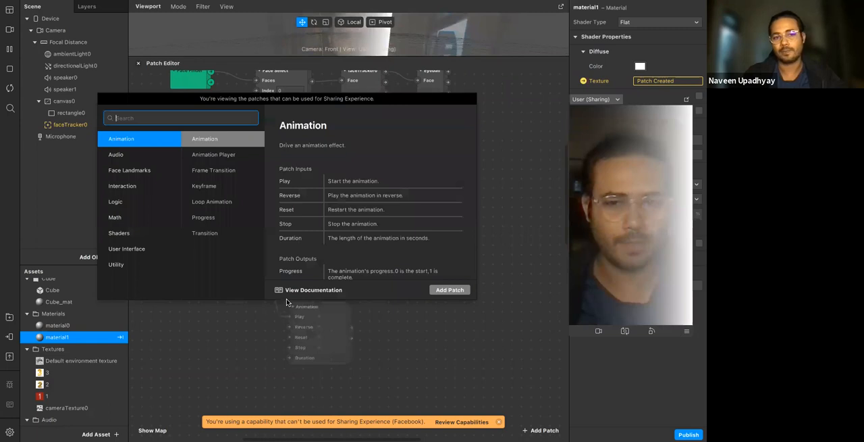
{"action": "type", "text": "smoo"}
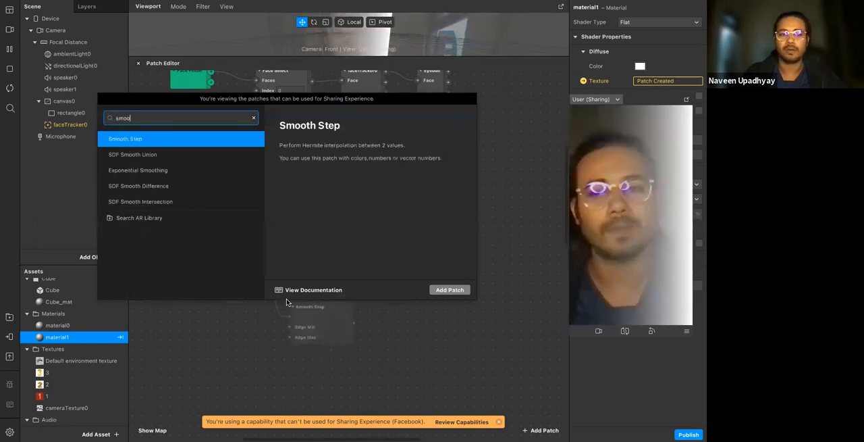
{"action": "key", "text": "BackSpace"}
{"action": "key", "text": "BackSpace"}
{"action": "type", "text": "tep"}
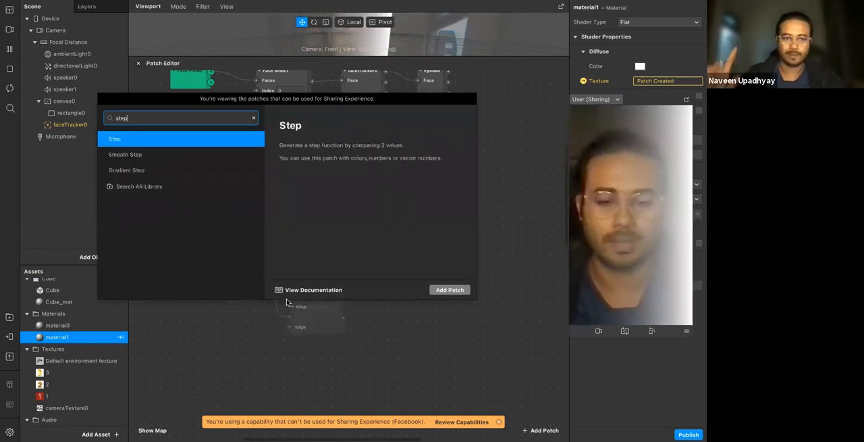
{"action": "key", "text": "Return"}
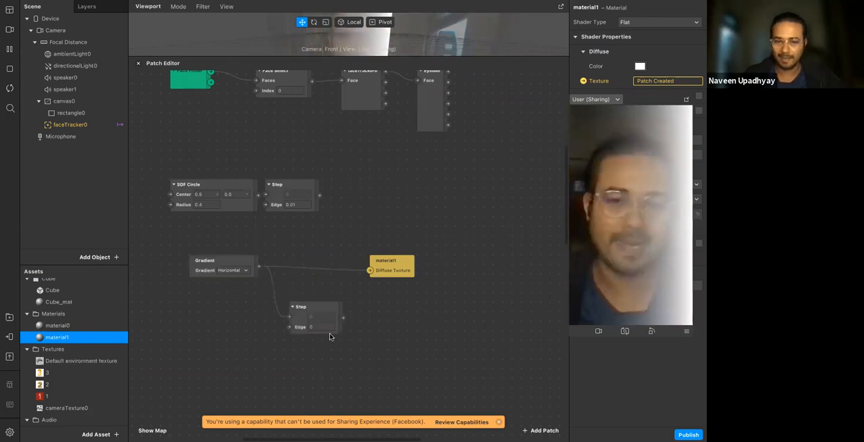
Place the new Step patch between Gradient and material1 and connect its output to material1's Diffuse Texture
{"action": "left_click_drag", "start_coordinate": [305, 325], "coordinate": [289, 271]}
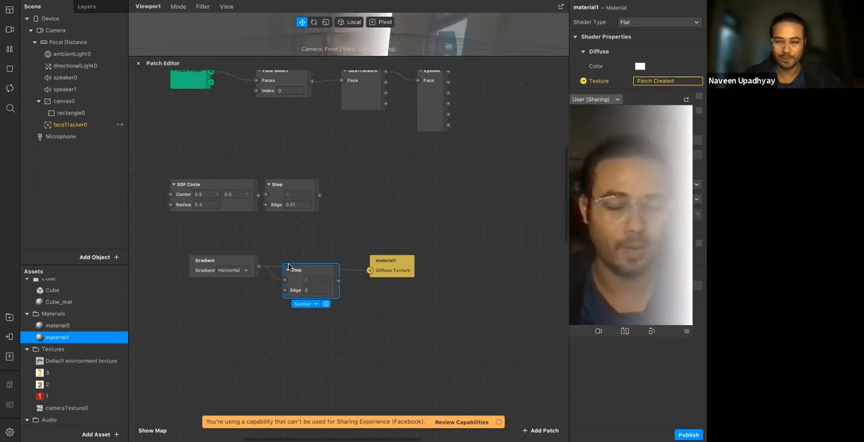
{"action": "left_click", "coordinate": [389, 317]}
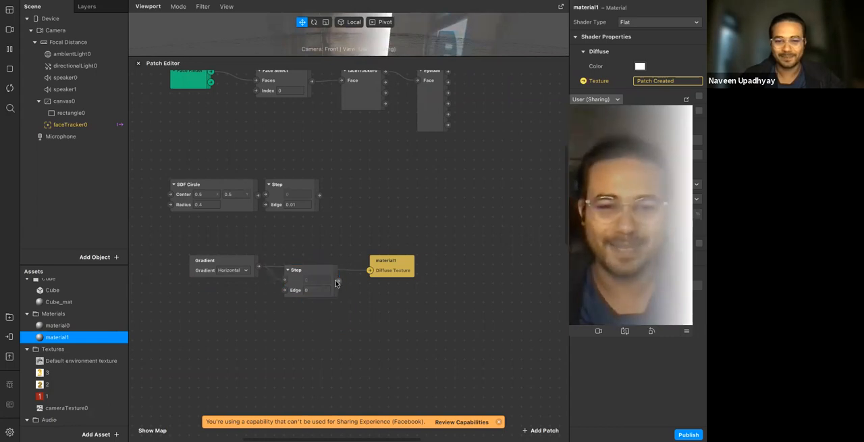
{"action": "left_click_drag", "start_coordinate": [337, 279], "coordinate": [370, 271]}
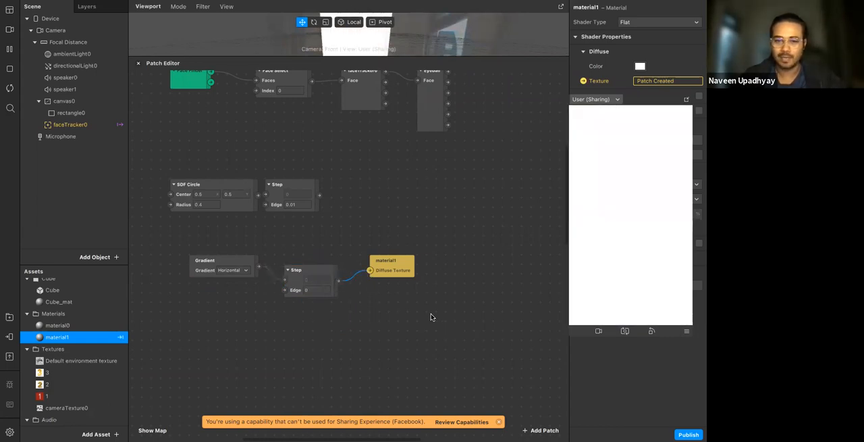
{"action": "left_click_drag", "start_coordinate": [318, 274], "coordinate": [308, 264]}
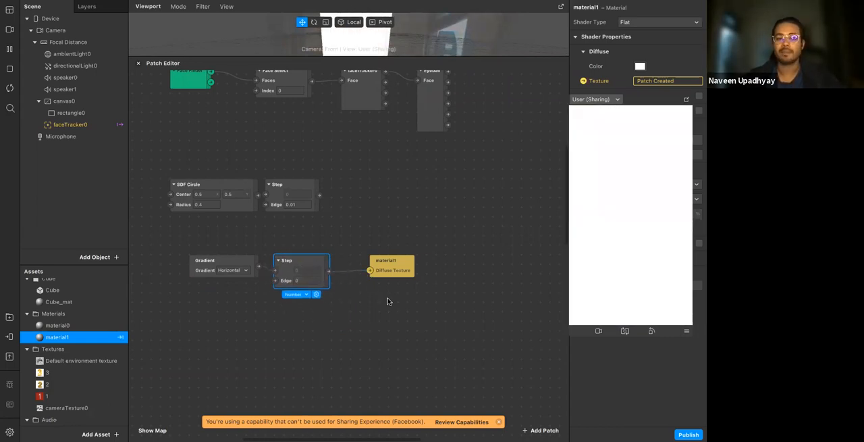
{"action": "left_click", "coordinate": [388, 301]}
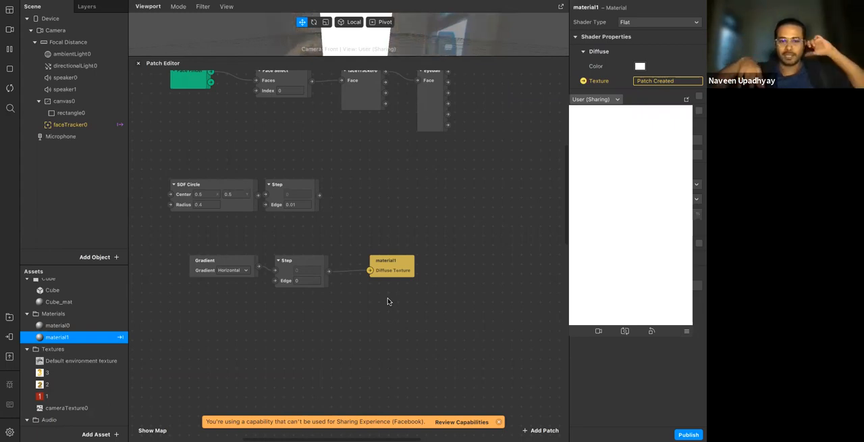
Try Edge values from 0.1 to 0.7 on the Step patch fed by the Gradient and leave it at 0.5
{"action": "left_click", "coordinate": [308, 280]}
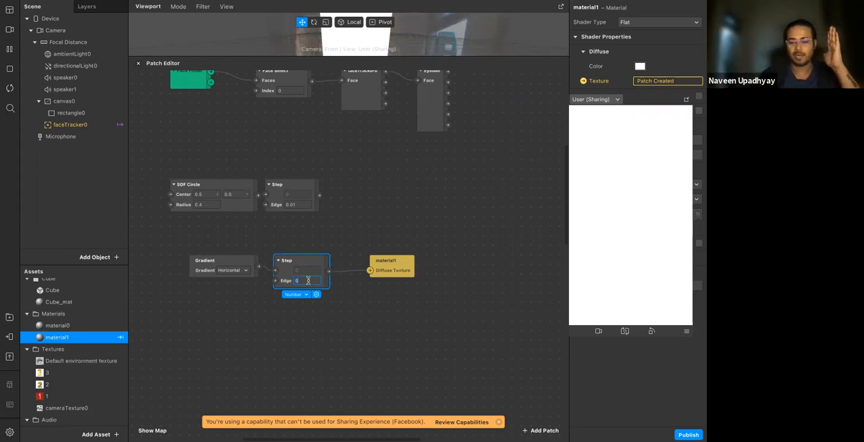
{"action": "type", "text": "0.5"}
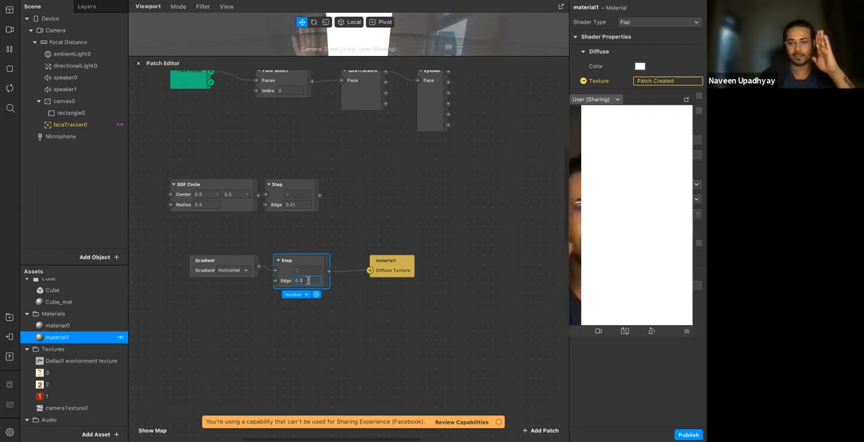
{"action": "key", "text": "BackSpace"}
{"action": "type", "text": "1"}
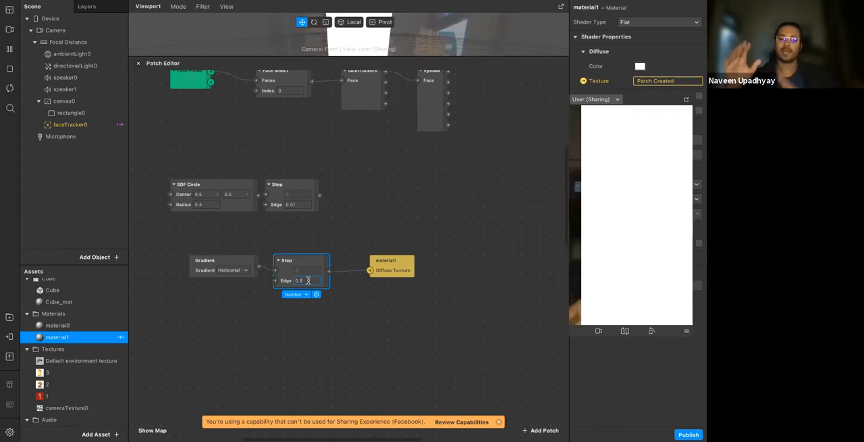
{"action": "key", "text": "BackSpace"}
{"action": "type", "text": "2"}
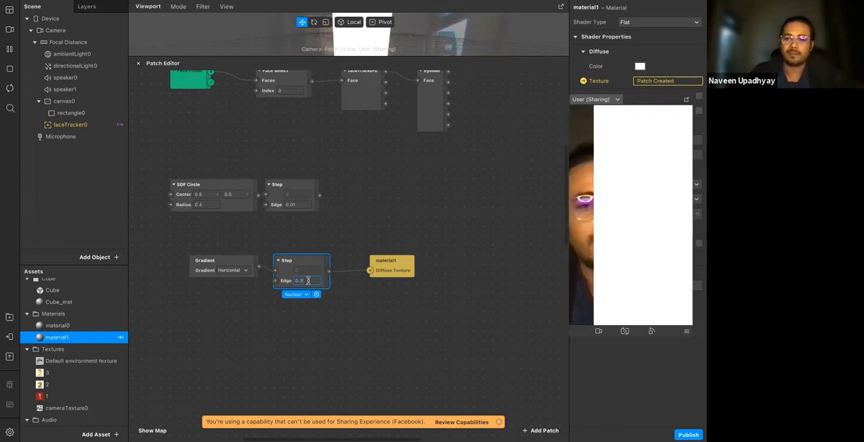
{"action": "key", "text": "Up"}
{"action": "key", "text": "Up"}
{"action": "key", "text": "Up"}
{"action": "key", "text": "Up"}
{"action": "key", "text": "Up"}
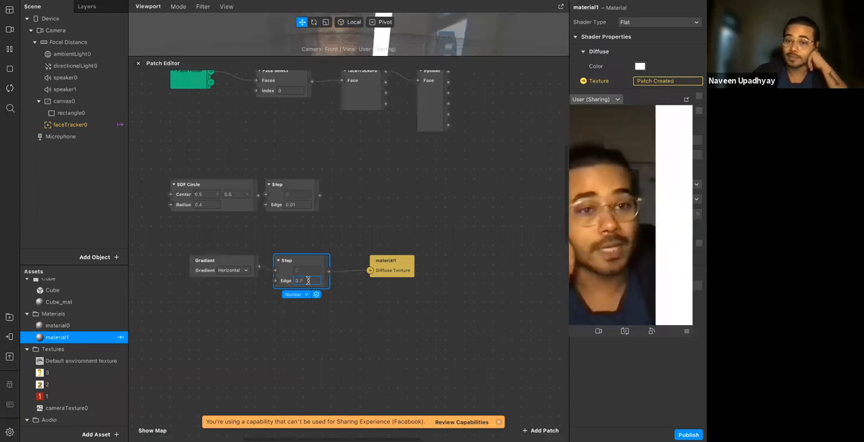
{"action": "key", "text": "Down"}
{"action": "key", "text": "Down"}
{"action": "key", "text": "Down"}
{"action": "key", "text": "Down"}
{"action": "key", "text": "Up"}
{"action": "key", "text": "Up"}
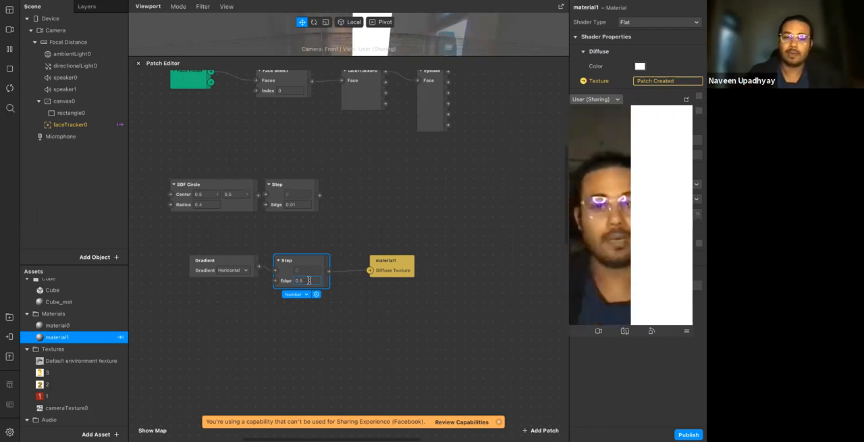
{"action": "left_click", "coordinate": [334, 329]}
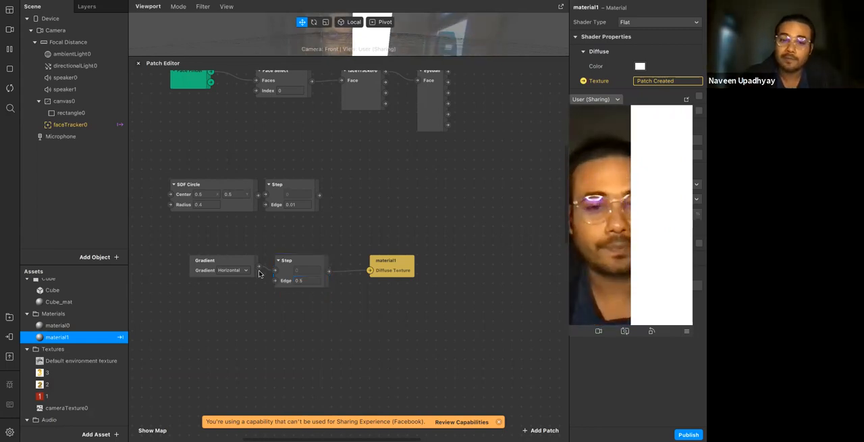
Add a Smooth Step patch below the Step patch, fed by the Gradient patch's output
{"action": "right_click", "coordinate": [273, 310]}
{"action": "type", "text": "smooth"}
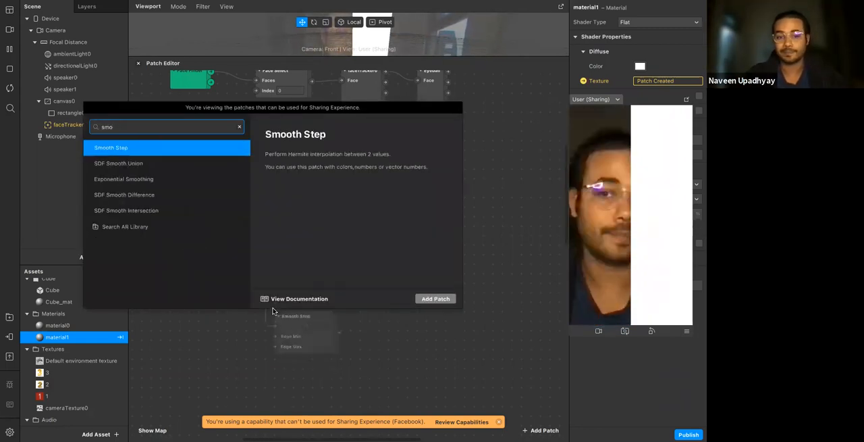
{"action": "key", "text": "Return"}
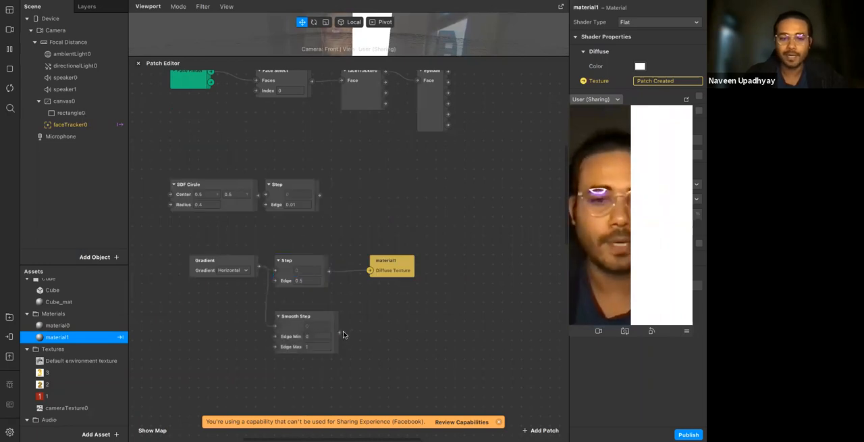
Set the Smooth Step patch's Edge Max to 0.5 and connect its output to material1's Diffuse Texture
{"action": "left_click", "coordinate": [318, 346]}
{"action": "type", "text": ".5"}
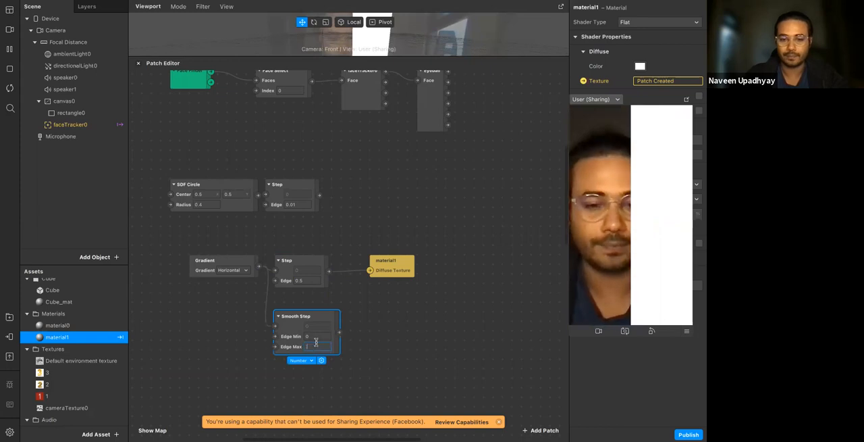
{"action": "type", "text": "0.5"}
{"action": "left_click", "coordinate": [336, 332]}
{"action": "left_click_drag", "start_coordinate": [339, 332], "coordinate": [370, 272]}
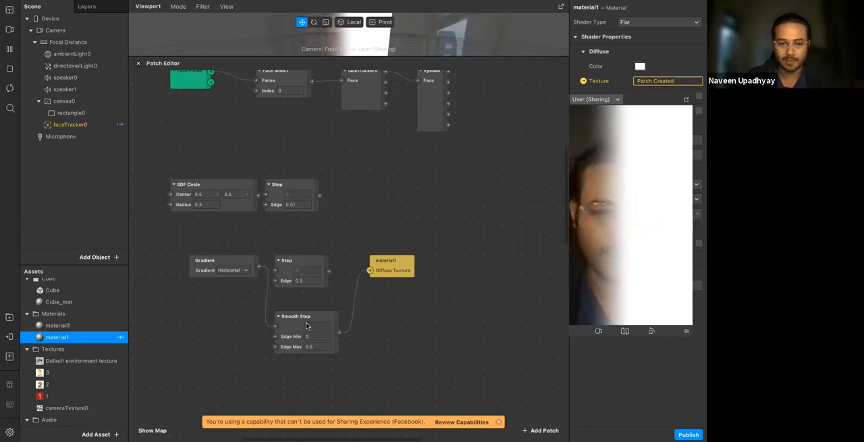
Switch the Gradient patch to Vertical and connect the output of the Step patch above Smooth Step to material1's Diffuse Texture
{"action": "left_click_drag", "start_coordinate": [291, 315], "coordinate": [291, 298]}
{"action": "left_click", "coordinate": [391, 349]}
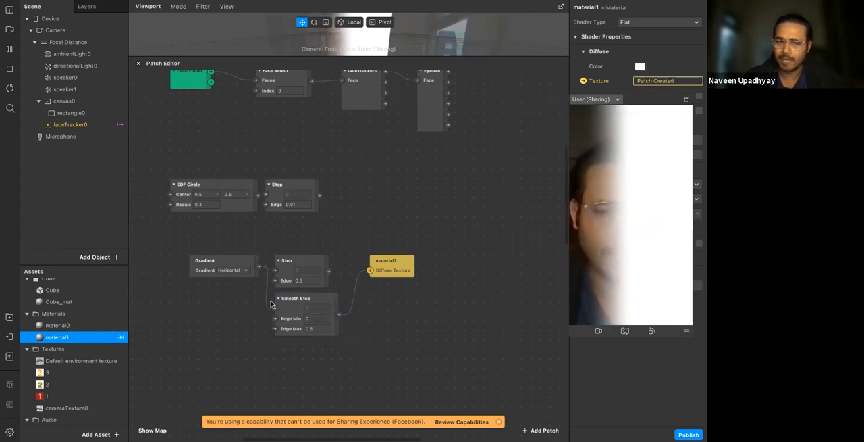
{"action": "left_click", "coordinate": [233, 270]}
{"action": "left_click", "coordinate": [241, 284]}
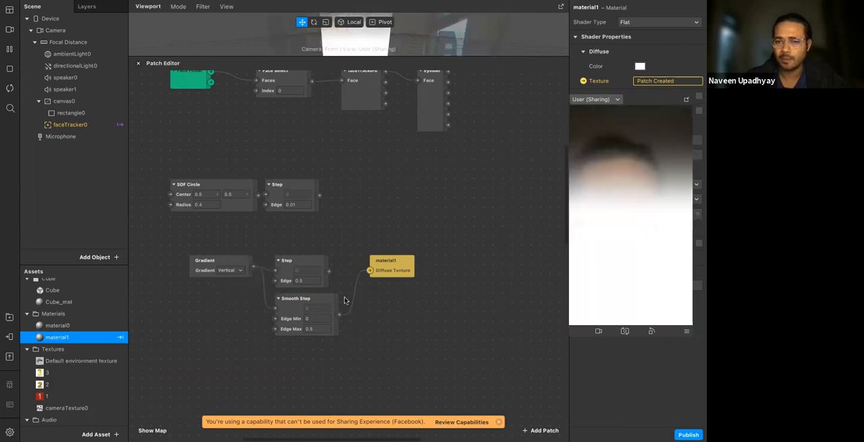
{"action": "left_click_drag", "start_coordinate": [329, 270], "coordinate": [371, 271]}
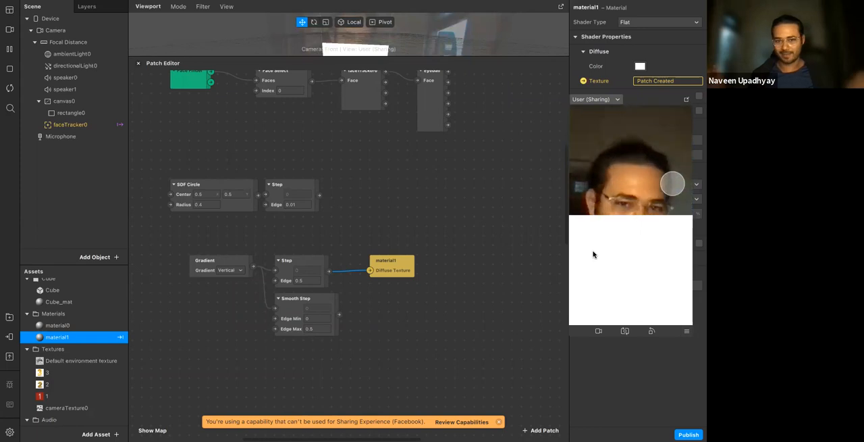
Delete the Gradient patch together with the Step and Smooth Step patches it feeds
{"action": "left_click", "coordinate": [408, 315]}
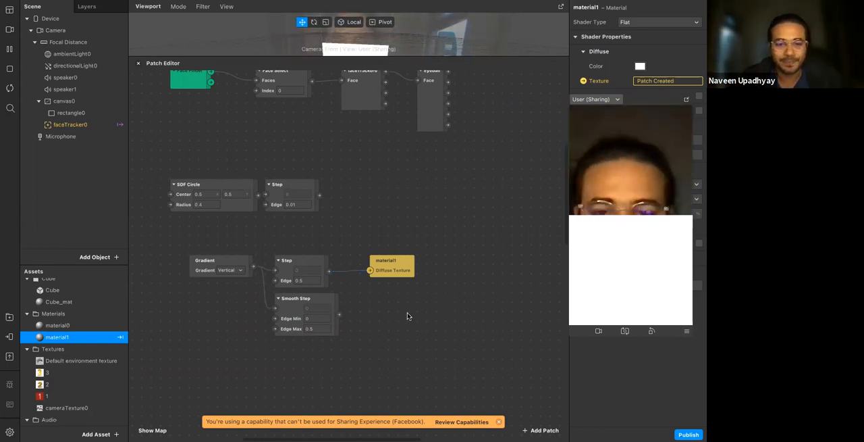
{"action": "left_click_drag", "start_coordinate": [330, 384], "coordinate": [185, 249]}
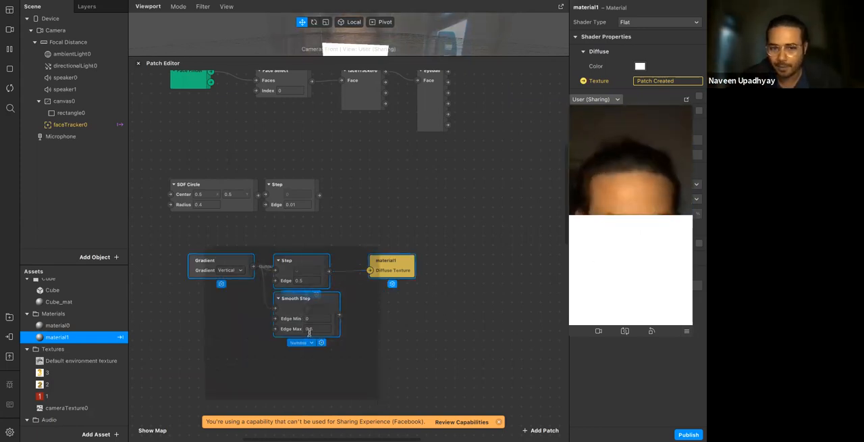
{"action": "key", "text": "Delete"}
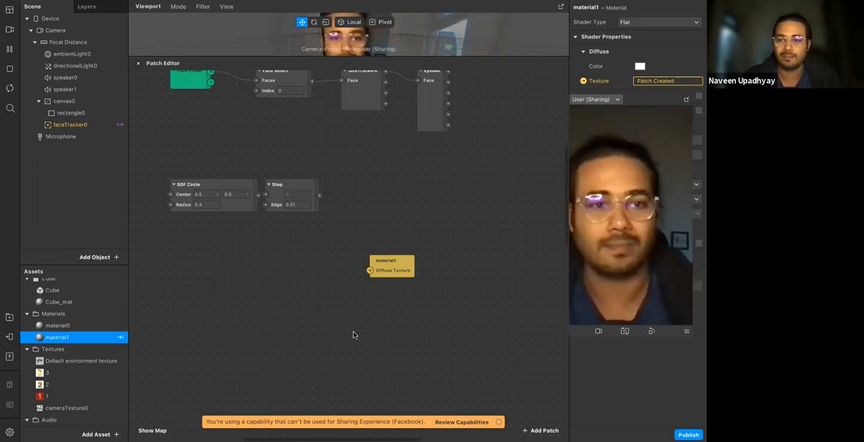
Line up material1 with the SDF Circle's Step patch and connect that Step's output to material1's Diffuse Texture
{"action": "left_click_drag", "start_coordinate": [311, 196], "coordinate": [339, 195]}
{"action": "left_click_drag", "start_coordinate": [395, 265], "coordinate": [413, 217]}
{"action": "left_click_drag", "start_coordinate": [350, 195], "coordinate": [461, 181]}
{"action": "left_click", "coordinate": [362, 235]}
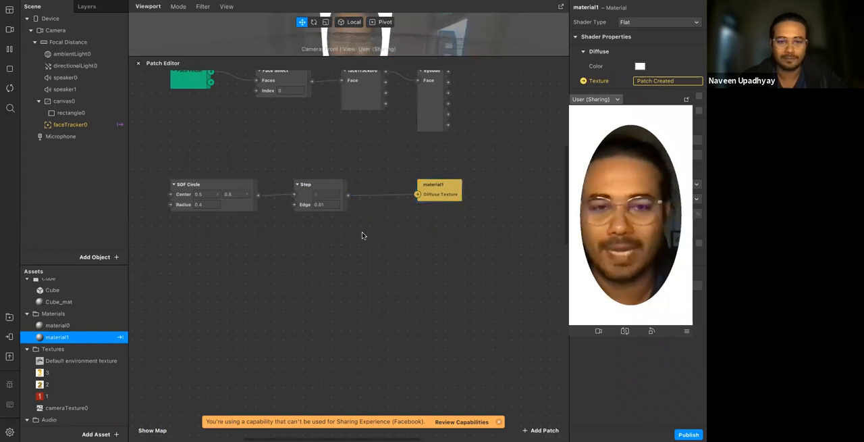
Add a second rectangle under canvas0
{"action": "scroll", "coordinate": [276, 231], "scroll_direction": "left", "scroll_amount": 1}
{"action": "scroll", "coordinate": [276, 231], "scroll_direction": "left", "scroll_amount": 1}
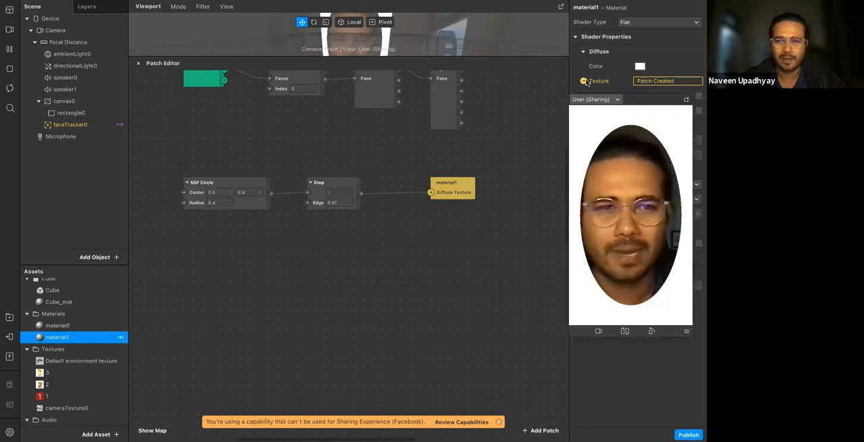
{"action": "left_click", "coordinate": [85, 102]}
{"action": "right_click", "coordinate": [81, 103]}
{"action": "mouse_move", "coordinate": [109, 110]}
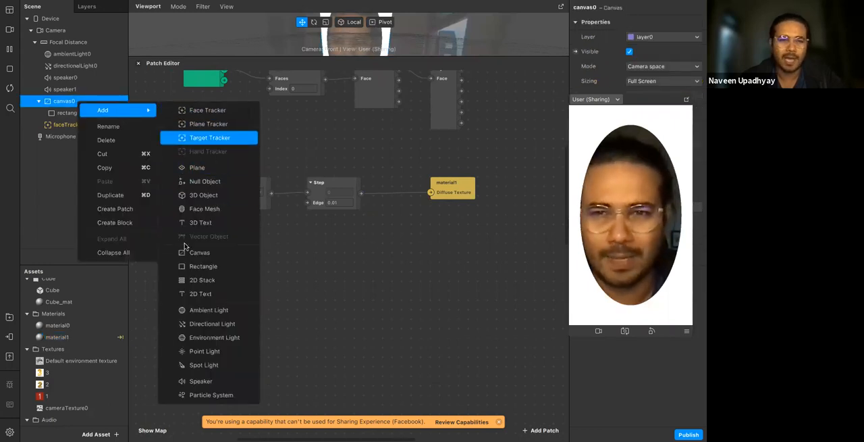
{"action": "left_click", "coordinate": [212, 267]}
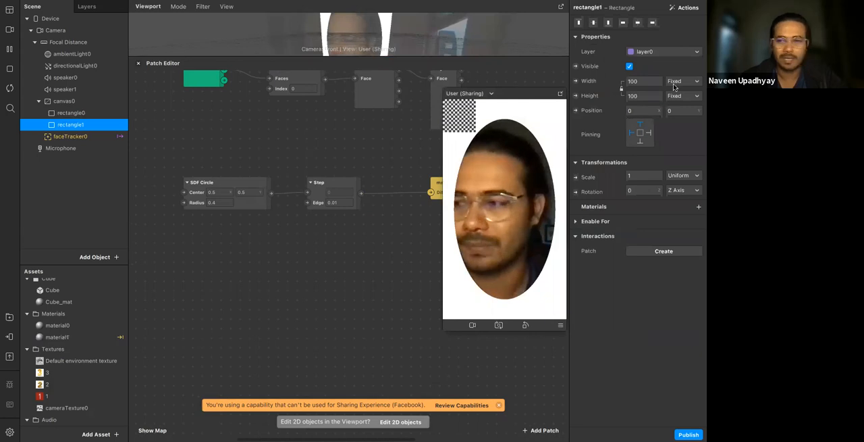
Make the new rectangle fill the full width and height of the canvas
{"action": "left_click", "coordinate": [646, 81]}
{"action": "left_click", "coordinate": [646, 96]}
{"action": "left_click", "coordinate": [646, 96]}
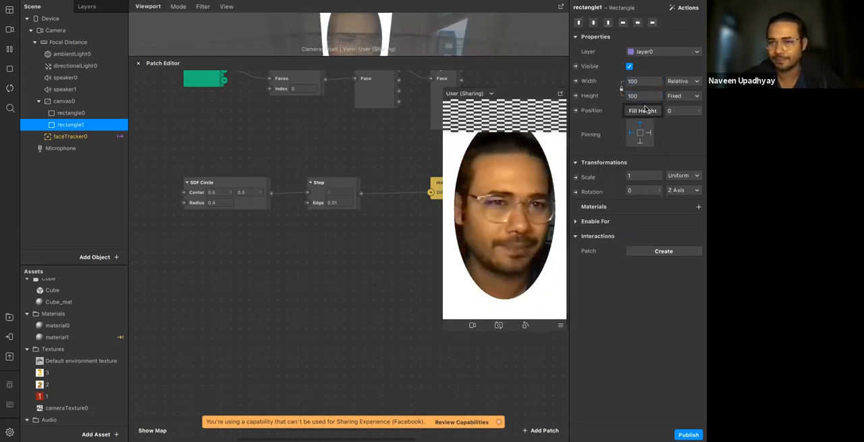
{"action": "left_click", "coordinate": [646, 111]}
Create a new material for rectangle1 and set its shader type to Flat
{"action": "left_click", "coordinate": [697, 207]}
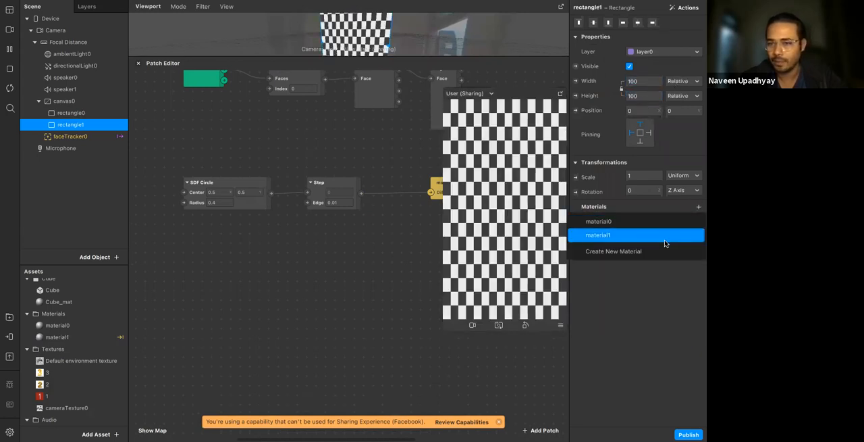
{"action": "left_click", "coordinate": [663, 256]}
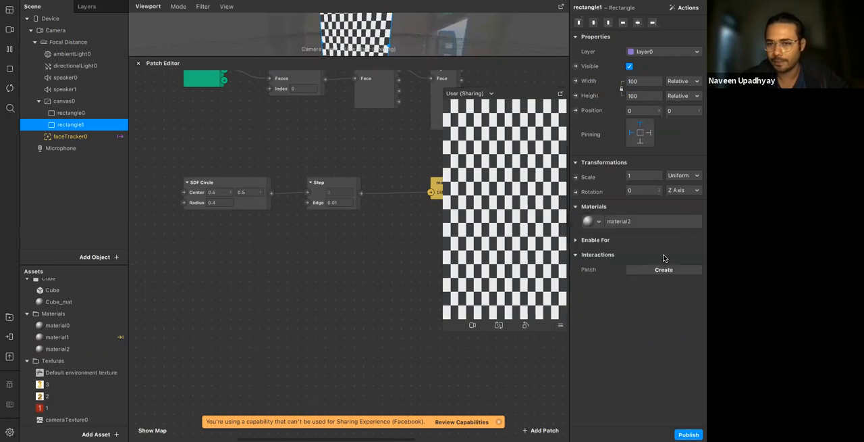
{"action": "left_click", "coordinate": [642, 218]}
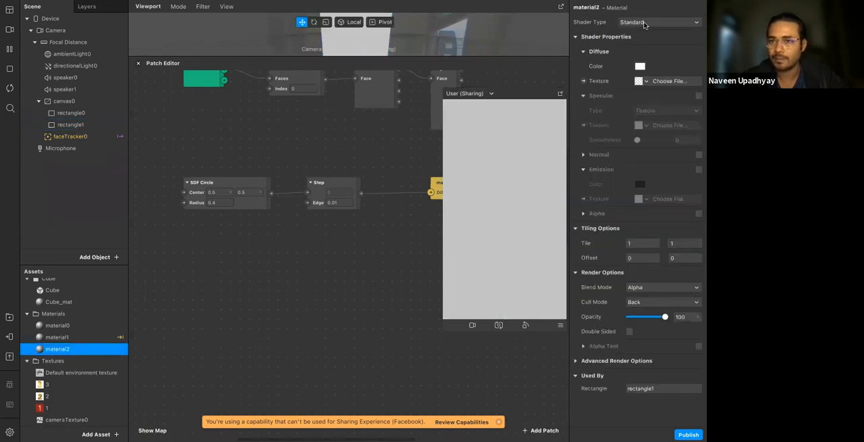
{"action": "left_click", "coordinate": [644, 24]}
{"action": "left_click", "coordinate": [643, 26]}
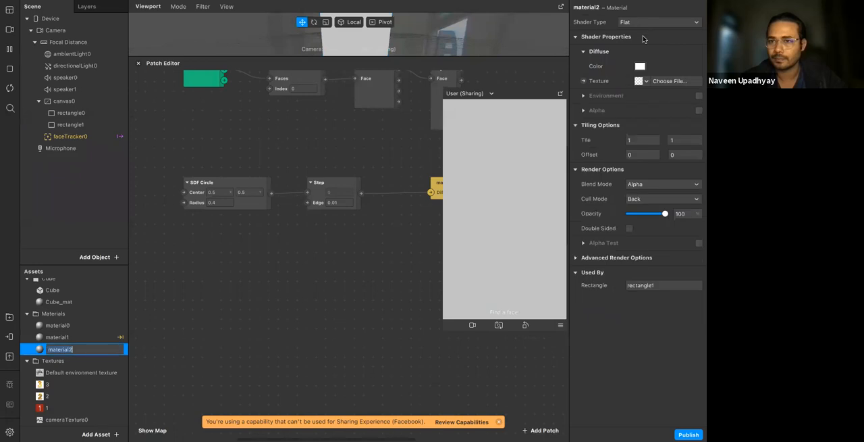
Try purple, pink, blue and orange as material2's diffuse color and close the color picker without applying one
{"action": "left_click", "coordinate": [640, 66]}
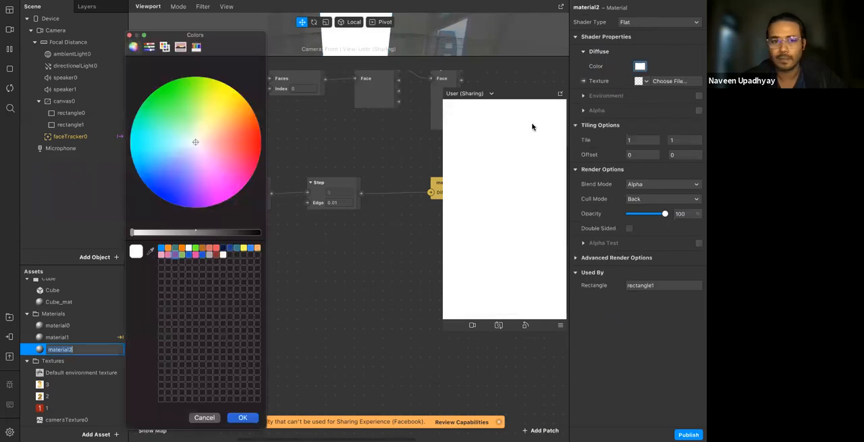
{"action": "left_click", "coordinate": [175, 255]}
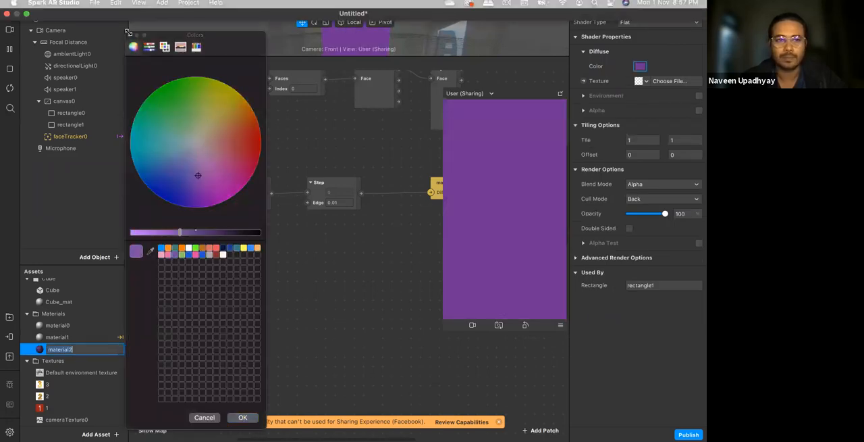
{"action": "left_click", "coordinate": [168, 255]}
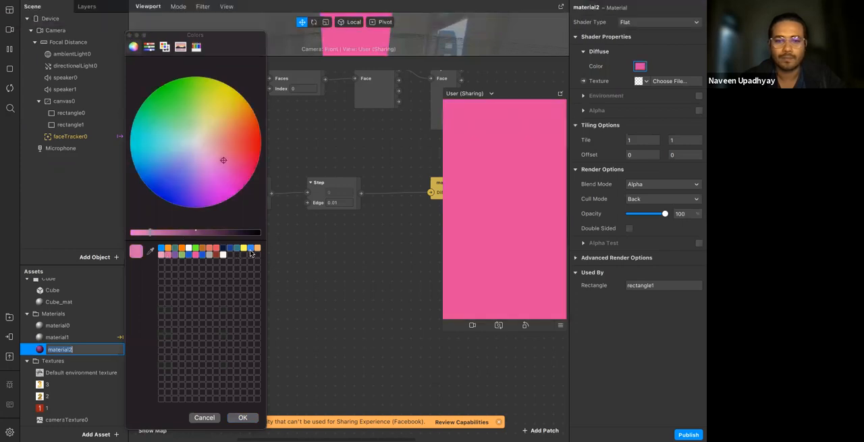
{"action": "left_click", "coordinate": [251, 249]}
{"action": "left_click", "coordinate": [258, 249]}
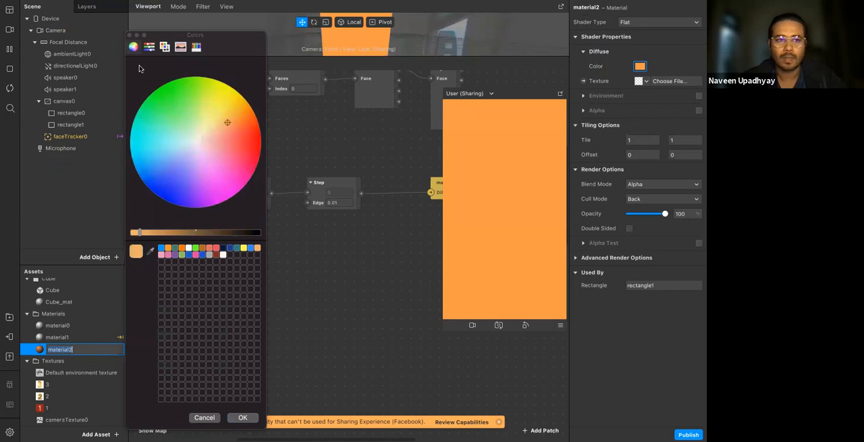
{"action": "left_click", "coordinate": [129, 35]}
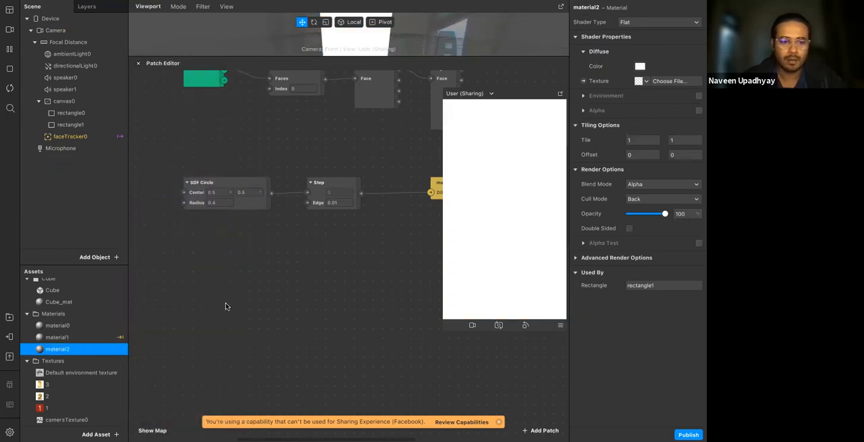
Enable Use Depth Test and Write to Depth Buffer for material0, material1 and material2 together
{"action": "left_click", "coordinate": [83, 336], "text": "shift"}
{"action": "left_click", "coordinate": [84, 330], "text": "shift"}
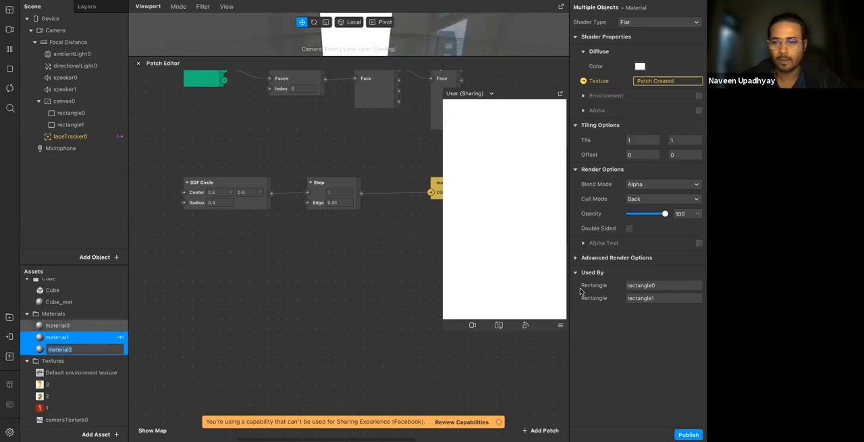
{"action": "left_click", "coordinate": [576, 258]}
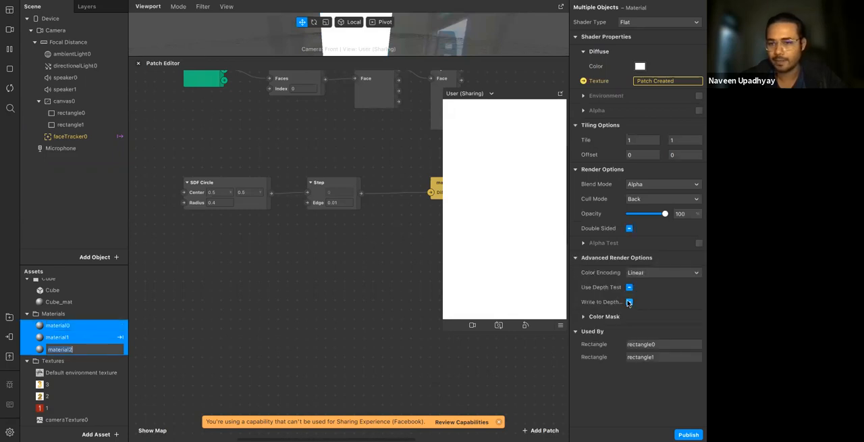
{"action": "left_click", "coordinate": [628, 302]}
{"action": "left_click", "coordinate": [628, 287]}
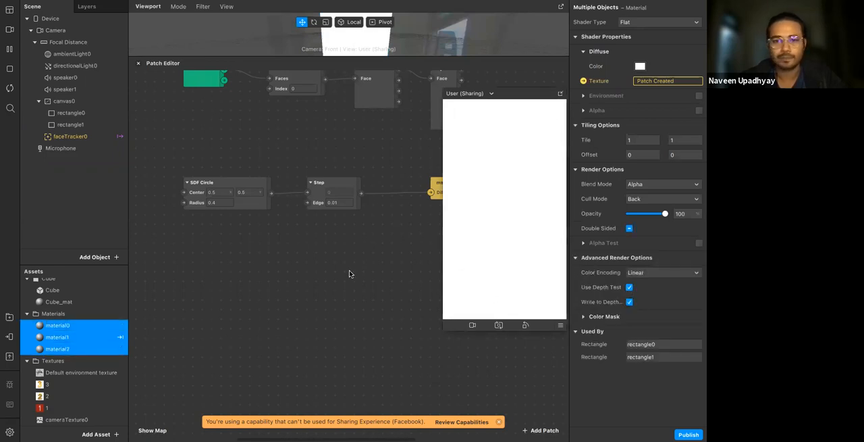
Move rectangle1 above rectangle0 in canvas0 and bring the Step and material1 patches closer to SDF Circle
{"action": "left_click", "coordinate": [78, 127]}
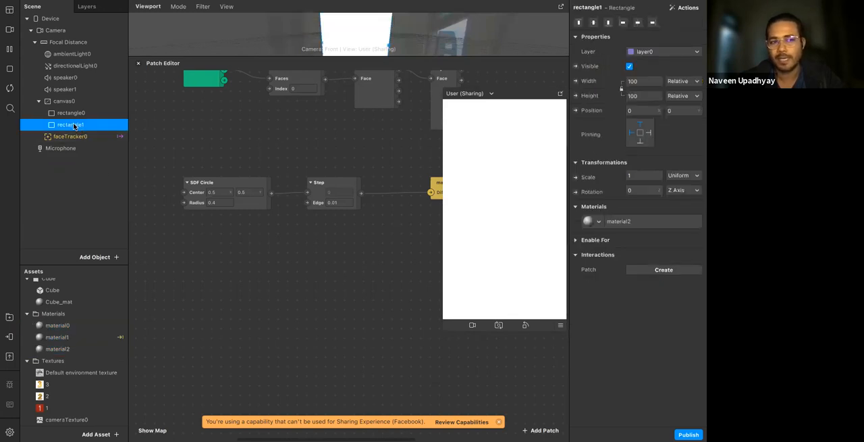
{"action": "left_click_drag", "start_coordinate": [77, 125], "coordinate": [77, 107]}
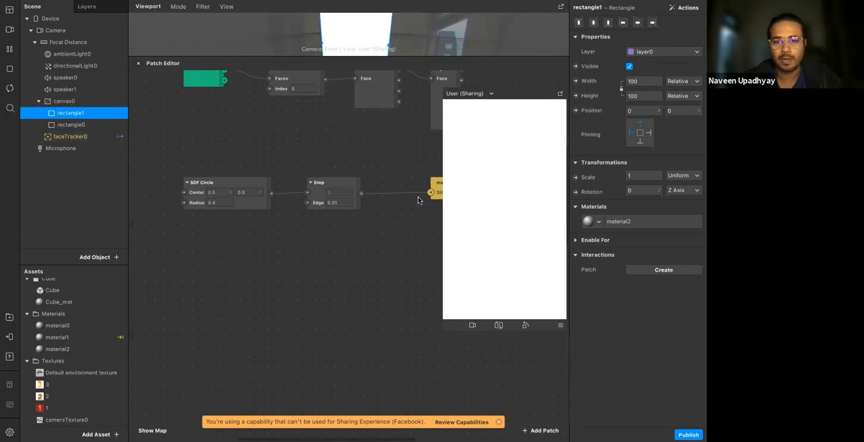
{"action": "left_click_drag", "start_coordinate": [436, 184], "coordinate": [378, 184]}
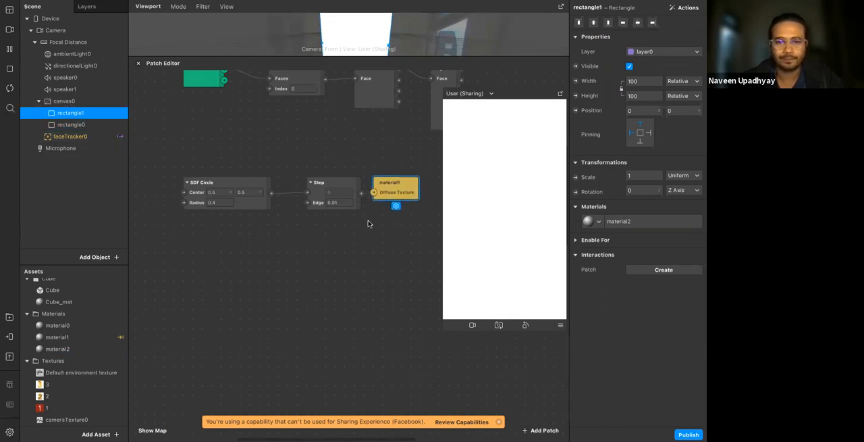
{"action": "left_click_drag", "start_coordinate": [325, 183], "coordinate": [305, 183]}
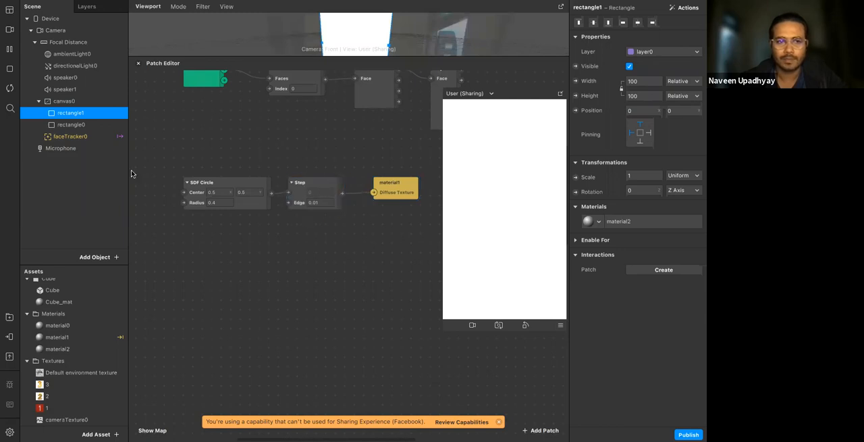
Delete material0, material1 and material2 from the project's assets
{"action": "left_click", "coordinate": [78, 125]}
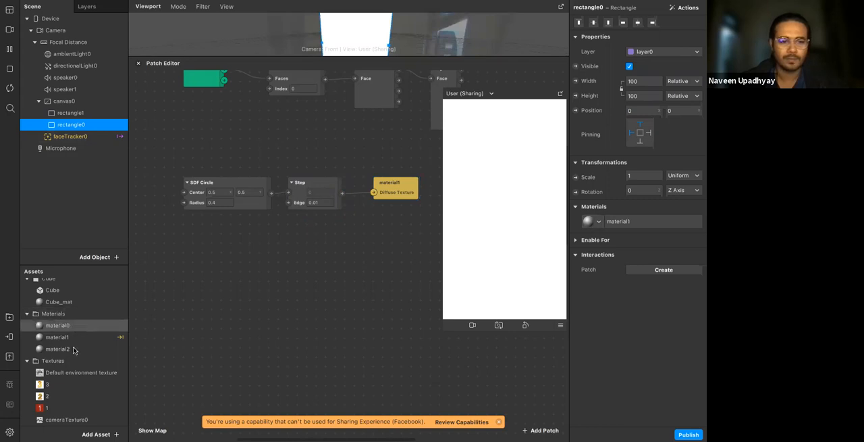
{"action": "double_click", "coordinate": [67, 326]}
{"action": "left_click", "coordinate": [68, 349], "text": "shift"}
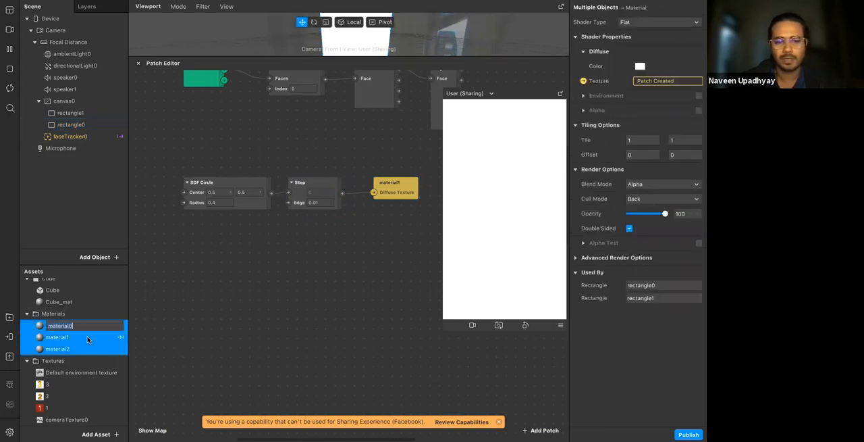
{"action": "right_click", "coordinate": [88, 339]}
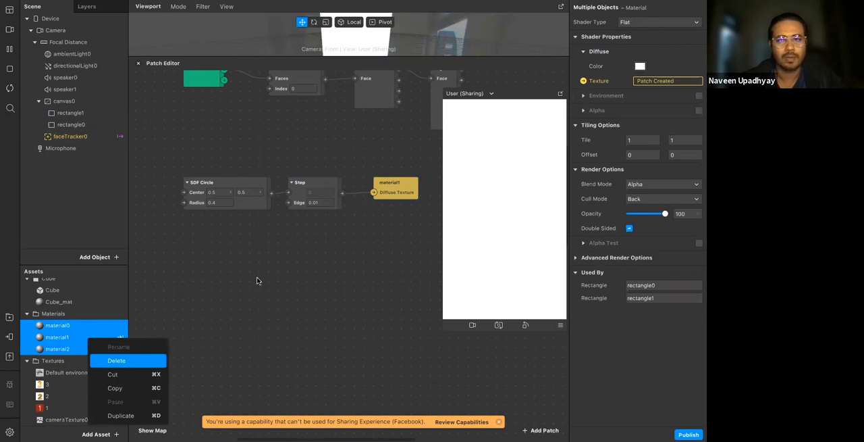
{"action": "key", "text": "Return"}
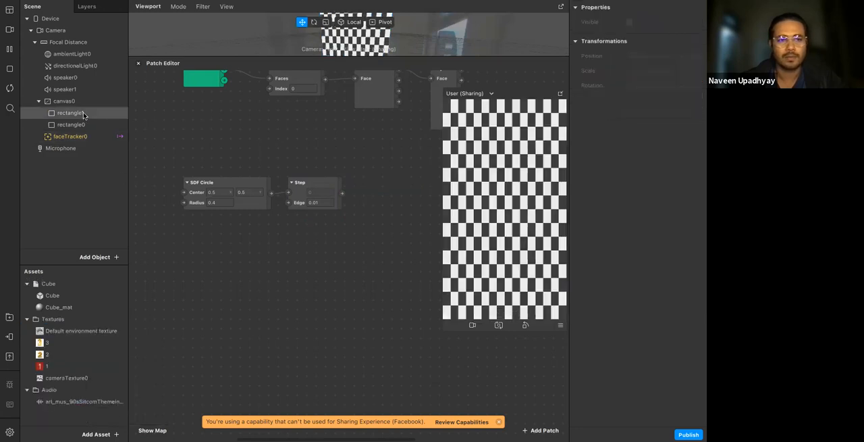
Rename rectangle1 in canvas0 as bg
{"action": "left_click", "coordinate": [84, 115]}
{"action": "left_click", "coordinate": [83, 116]}
{"action": "type", "text": "bng"}
{"action": "key", "text": "Return"}
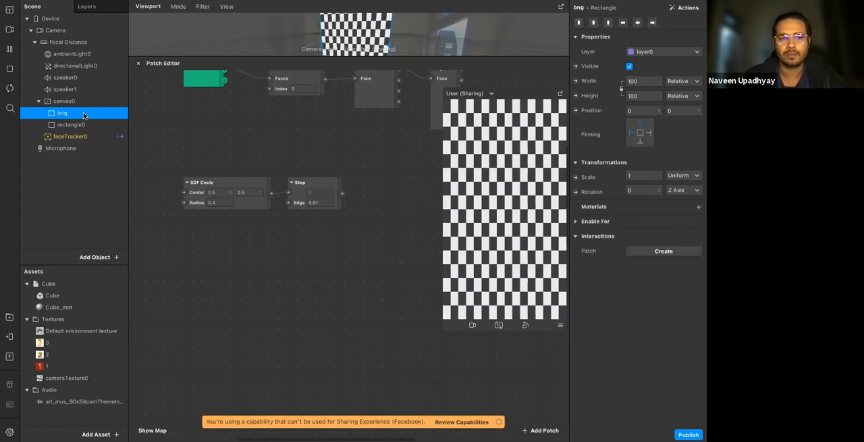
{"action": "left_click", "coordinate": [84, 115]}
{"action": "type", "text": "bg"}
{"action": "key", "text": "Return"}
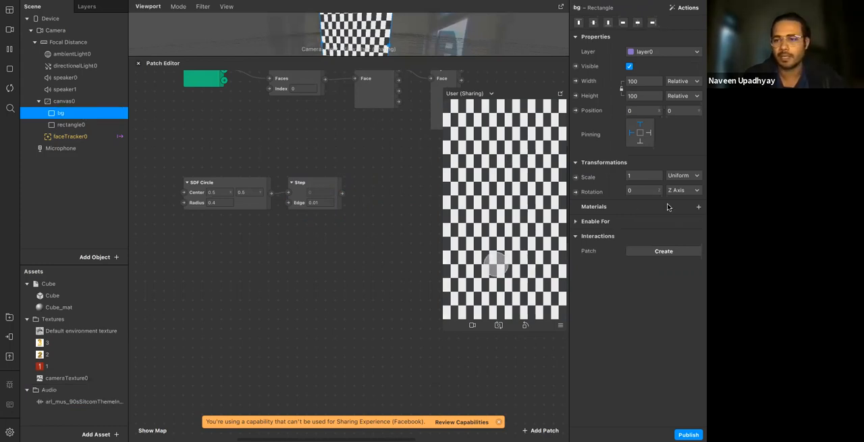
Create a new material for the bg rectangle with the Flat shader type and the light orange swatch as its diffuse color
{"action": "left_click", "coordinate": [699, 207]}
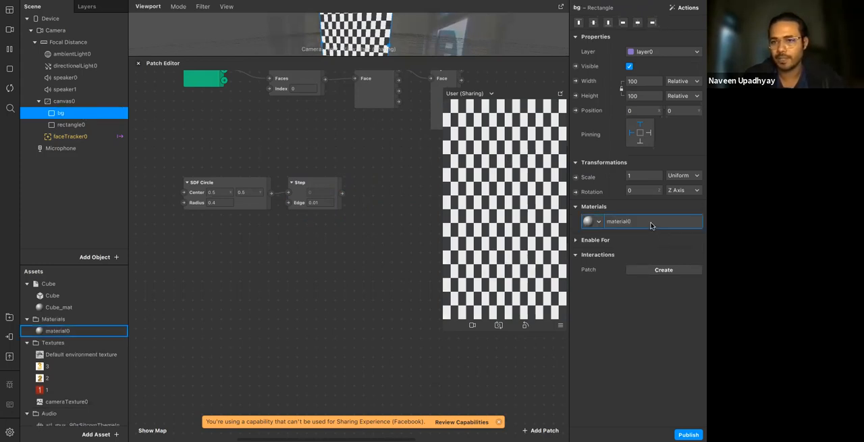
{"action": "left_click", "coordinate": [652, 225]}
{"action": "left_click", "coordinate": [643, 22]}
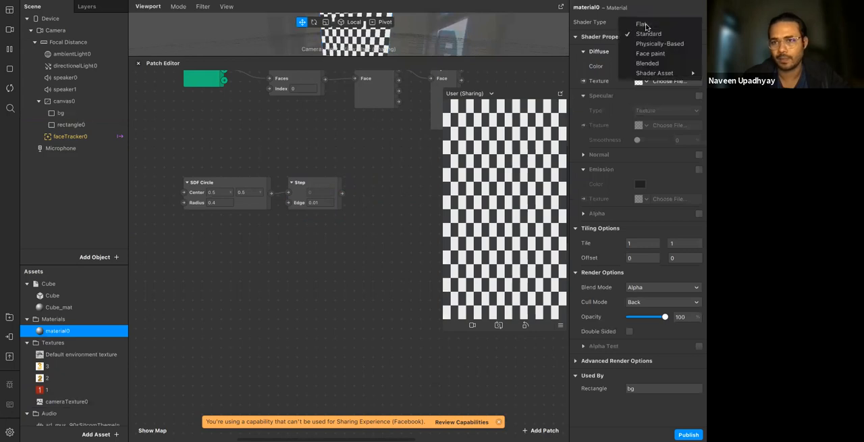
{"action": "left_click", "coordinate": [640, 66]}
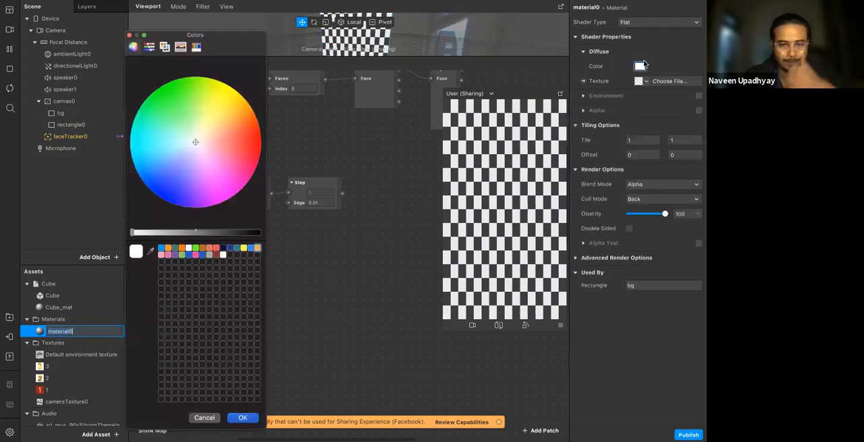
{"action": "left_click", "coordinate": [257, 248]}
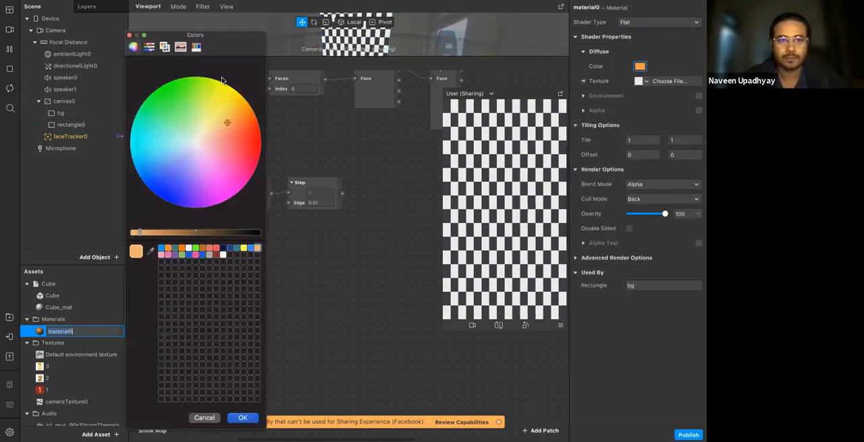
{"action": "left_click_drag", "start_coordinate": [226, 49], "coordinate": [455, 38]}
{"action": "left_click_drag", "start_coordinate": [566, 9], "coordinate": [575, 2]}
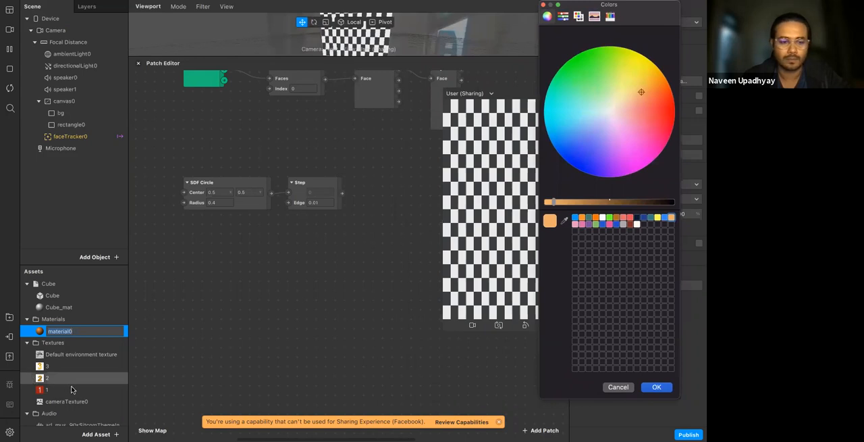
{"action": "left_click", "coordinate": [655, 387]}
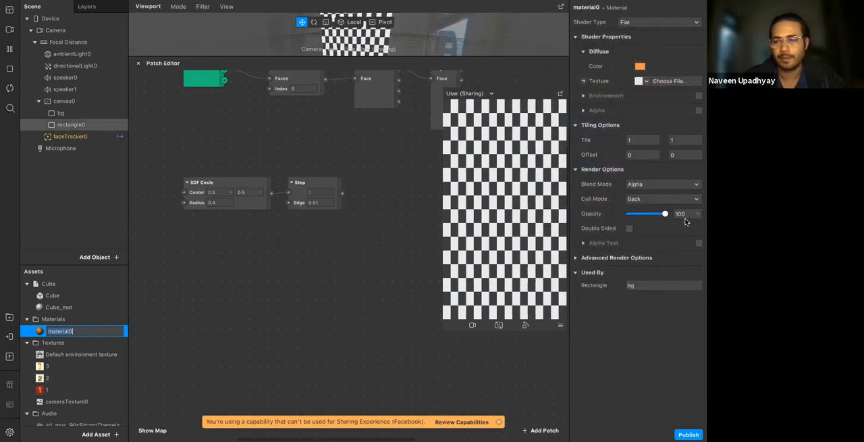
Rename the orange material0 used by bg as mat_bg
{"action": "left_click", "coordinate": [71, 125]}
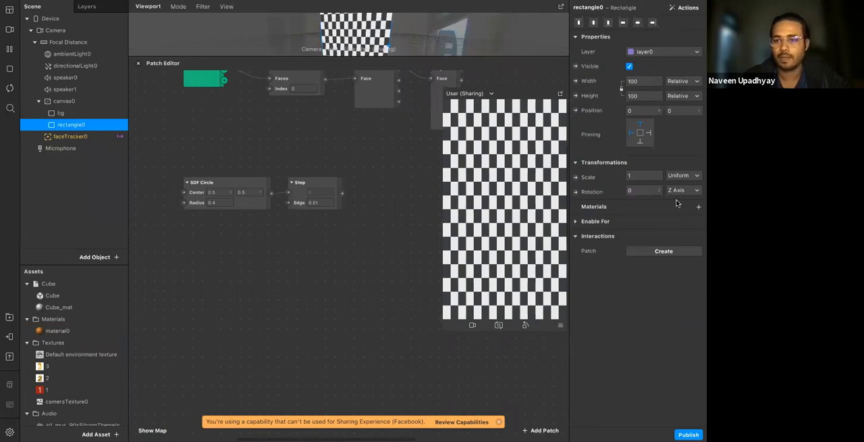
{"action": "left_click", "coordinate": [699, 206]}
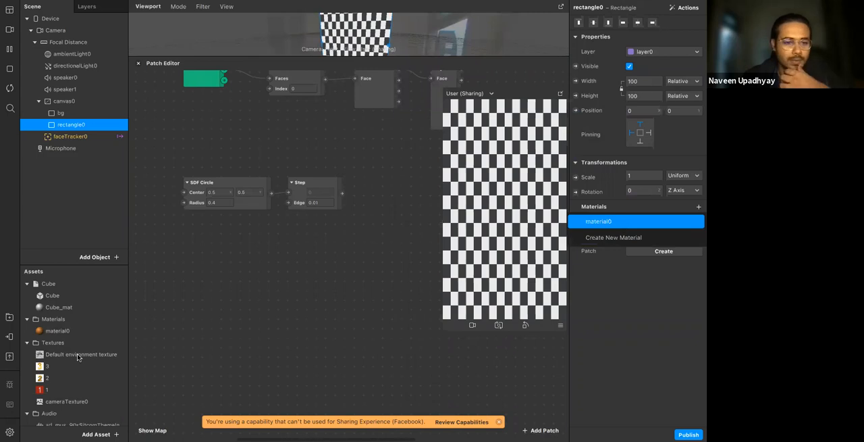
{"action": "double_click", "coordinate": [66, 331]}
{"action": "key", "text": "Return"}
{"action": "key", "text": "Return"}
{"action": "type", "text": "mat_bg"}
{"action": "key", "text": "Return"}
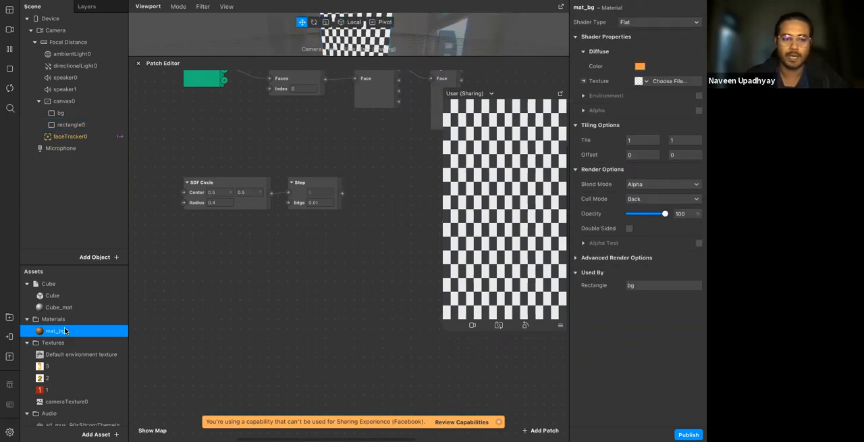
Create a new material for rectangle0 and name it mat_sdf
{"action": "left_click", "coordinate": [86, 135]}
{"action": "left_click", "coordinate": [108, 124]}
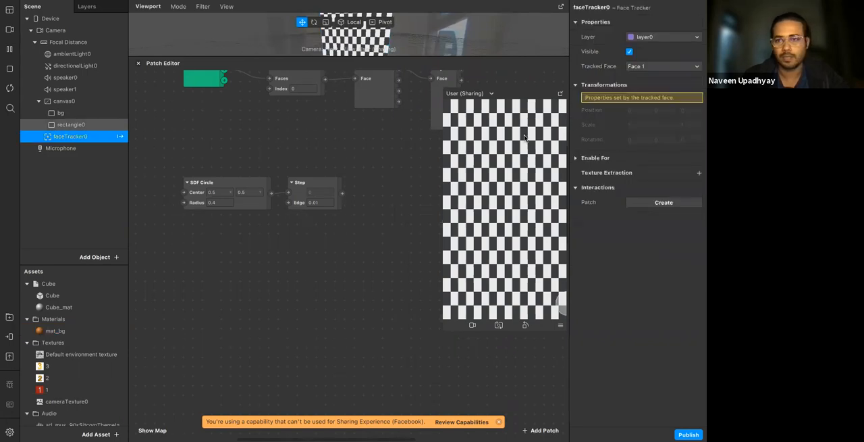
{"action": "left_click", "coordinate": [698, 208]}
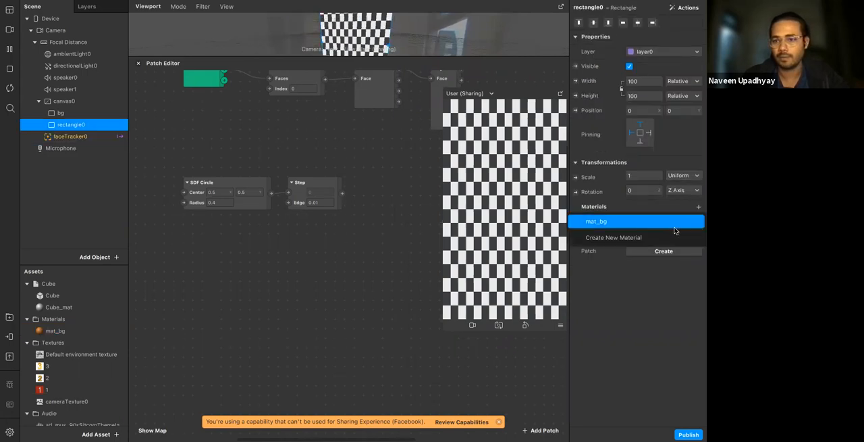
{"action": "left_click", "coordinate": [660, 235]}
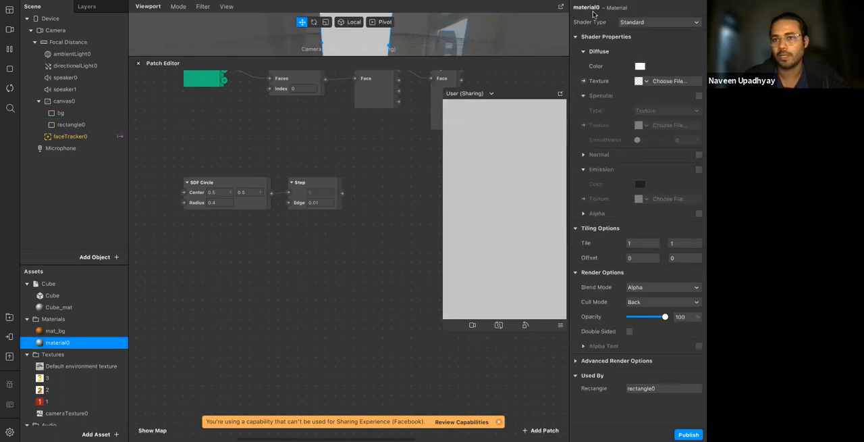
{"action": "left_click", "coordinate": [592, 10]}
{"action": "type", "text": "sdf"}
{"action": "key", "text": "BackSpace"}
{"action": "key", "text": "BackSpace"}
{"action": "key", "text": "BackSpace"}
{"action": "type", "text": "mat_sdf"}
{"action": "key", "text": "Return"}
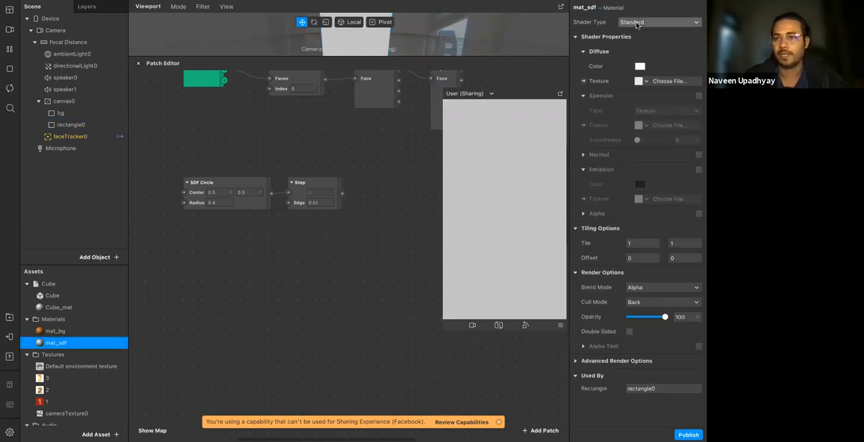
Switch mat_sdf to the Flat shader type and create its Diffuse Texture patch, driven by the Step output
{"action": "left_click", "coordinate": [648, 22]}
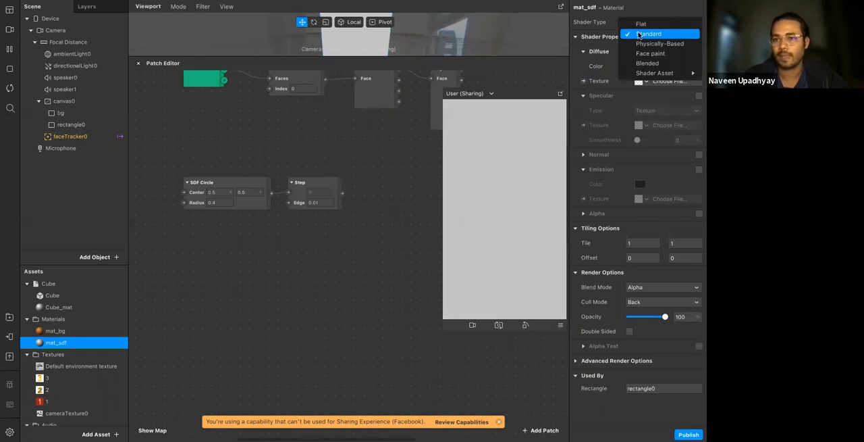
{"action": "left_click", "coordinate": [644, 23]}
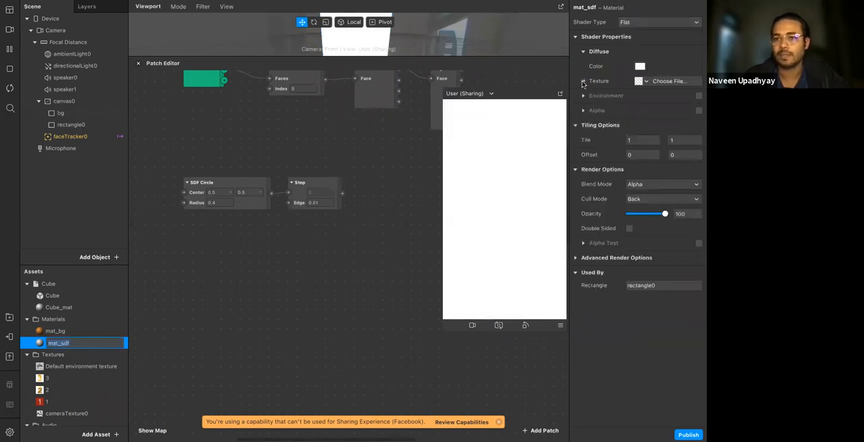
{"action": "left_click", "coordinate": [583, 81]}
{"action": "left_click_drag", "start_coordinate": [368, 260], "coordinate": [366, 194]}
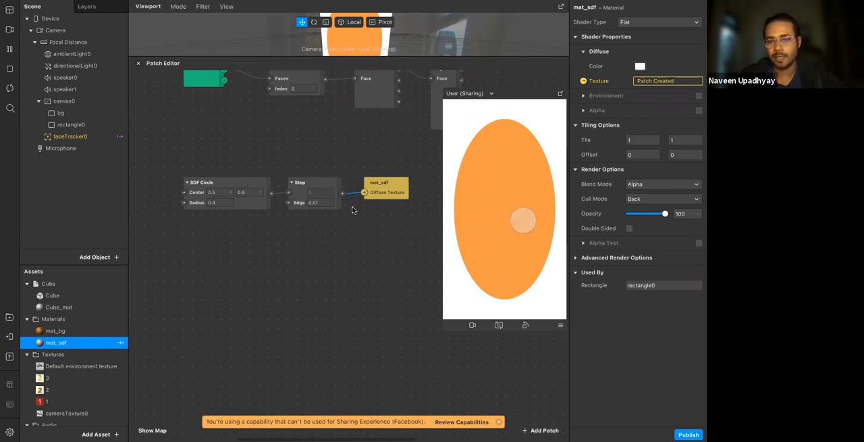
Add a Shader Render Pass patch fed by the Step output and expand its preview
{"action": "double_click", "coordinate": [367, 250]}
{"action": "type", "text": "sha"}
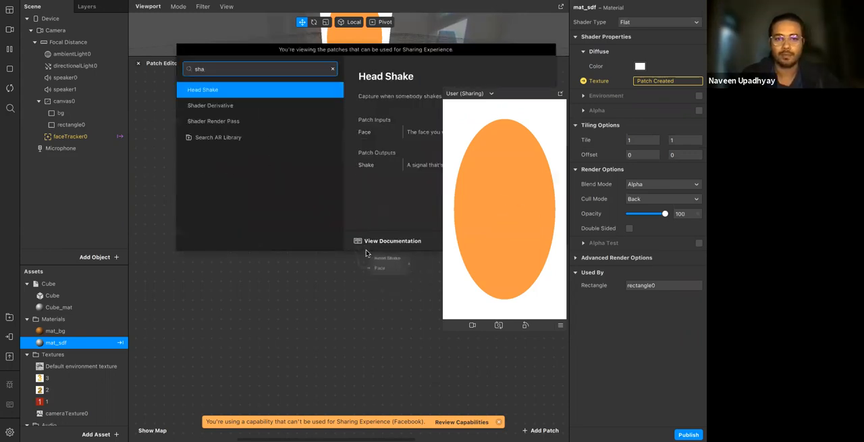
{"action": "key", "text": "Down"}
{"action": "key", "text": "Down"}
{"action": "key", "text": "Return"}
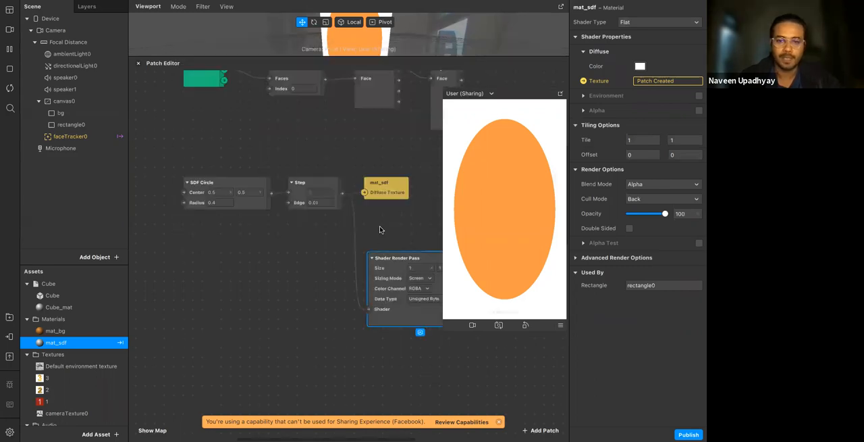
{"action": "scroll", "coordinate": [398, 281], "scroll_direction": "right", "scroll_amount": 2}
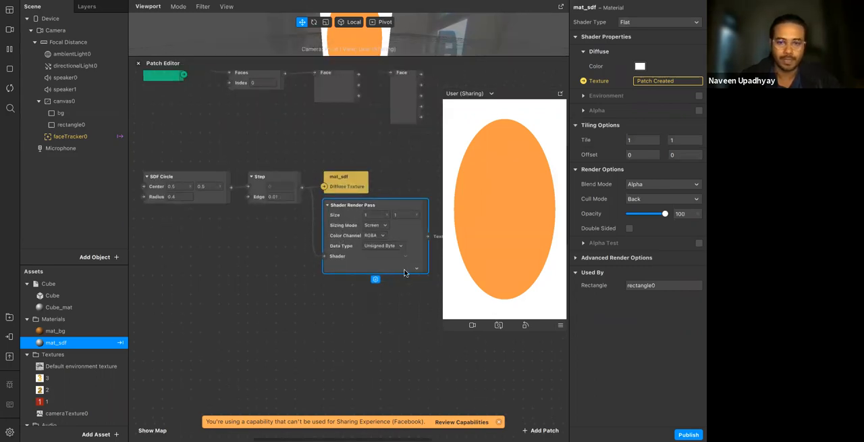
{"action": "left_click", "coordinate": [417, 271]}
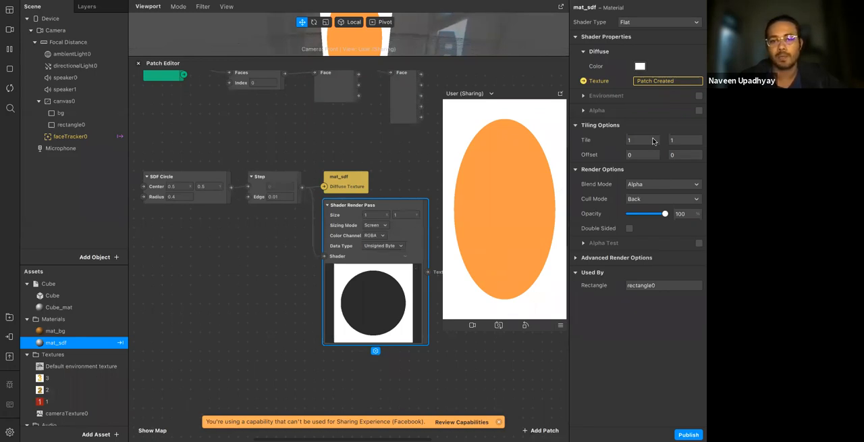
Move the effect preview clear of the patch graph and shift SDF Circle farther away from Step to make room
{"action": "left_click_drag", "start_coordinate": [531, 99], "coordinate": [662, 58]}
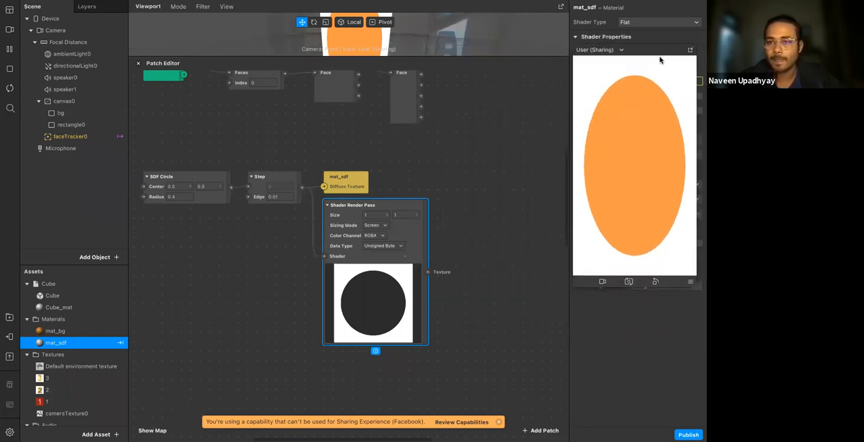
{"action": "left_click", "coordinate": [517, 243]}
{"action": "scroll", "coordinate": [434, 240], "scroll_direction": "left", "scroll_amount": 3}
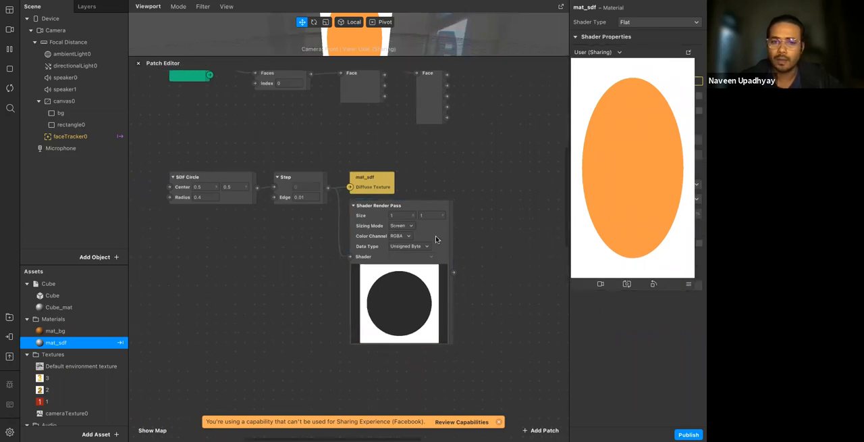
{"action": "scroll", "coordinate": [301, 223], "scroll_direction": "left", "scroll_amount": 3}
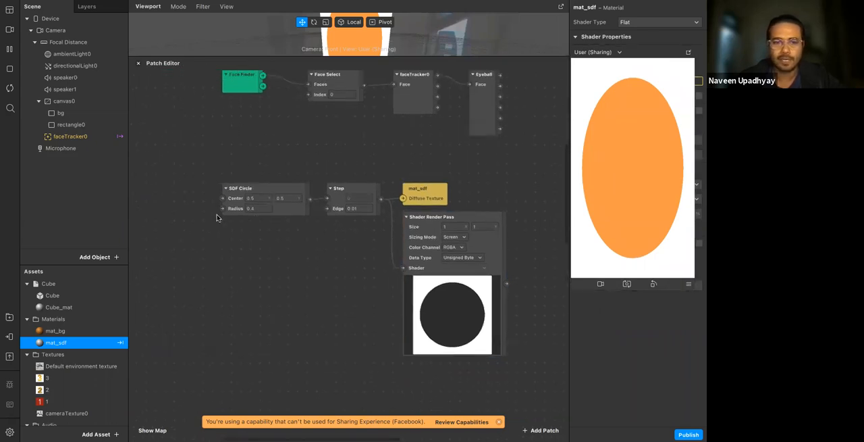
{"action": "left_click_drag", "start_coordinate": [228, 208], "coordinate": [162, 208]}
{"action": "left_click", "coordinate": [260, 225]}
Add an SDF Annular patch fed by SDF Circle and connect its output to the Step input
{"action": "left_click_drag", "start_coordinate": [245, 199], "coordinate": [263, 235]}
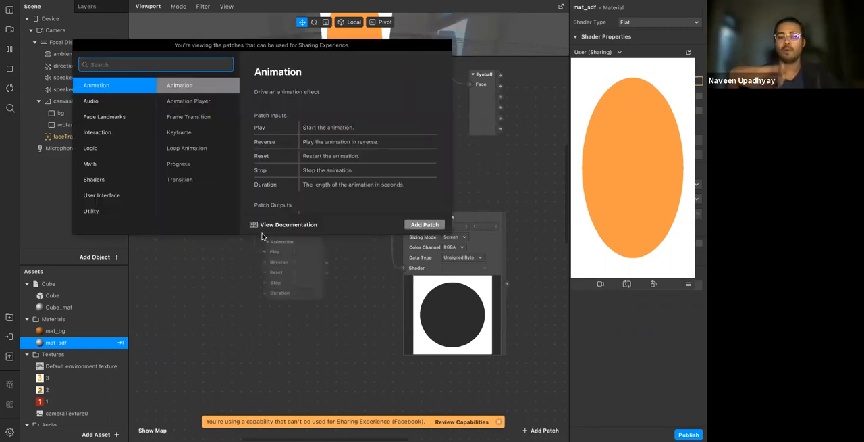
{"action": "type", "text": "sdf"}
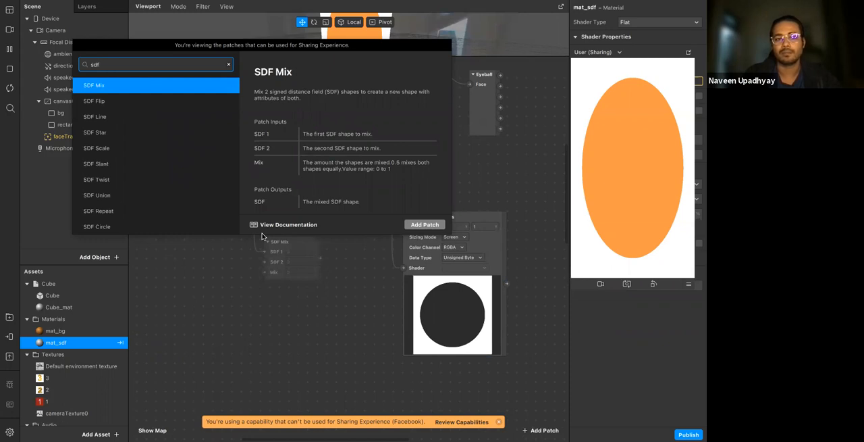
{"action": "key", "text": "Down"}
{"action": "key", "text": "Down"}
{"action": "key", "text": "Down"}
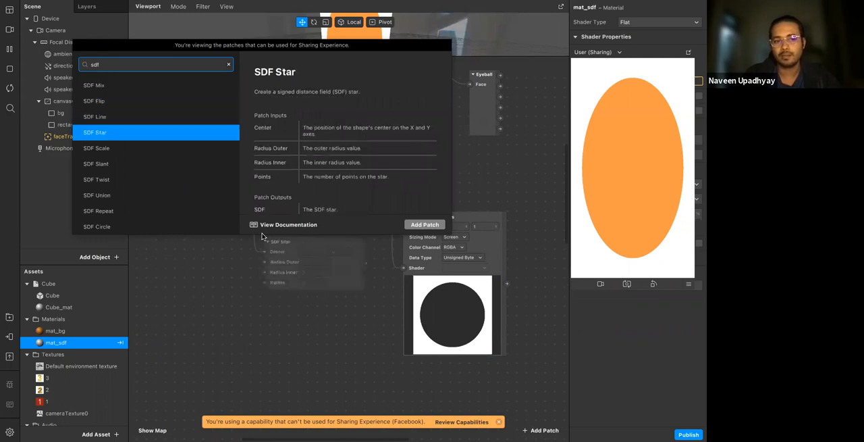
{"action": "key", "text": "Up"}
{"action": "key", "text": "Down"}
{"action": "key", "text": "Down"}
{"action": "key", "text": "Down"}
{"action": "key", "text": "Down"}
{"action": "key", "text": "Down"}
{"action": "key", "text": "Down"}
{"action": "key", "text": "Down"}
{"action": "key", "text": "Down"}
{"action": "key", "text": "Down"}
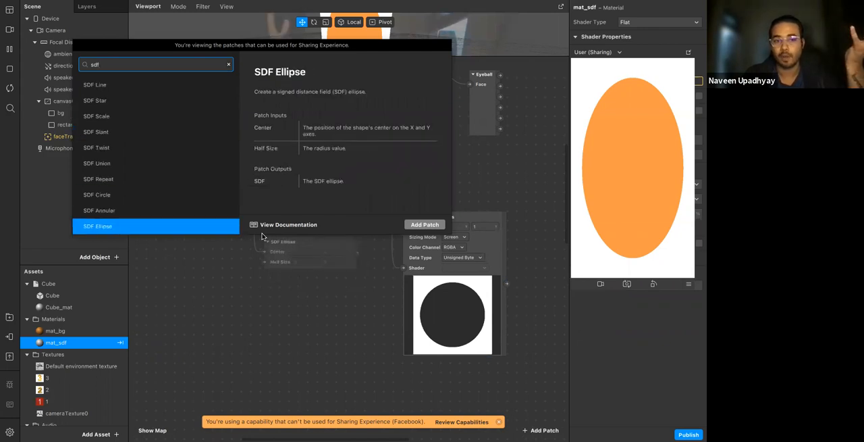
{"action": "key", "text": "Up"}
{"action": "key", "text": "Return"}
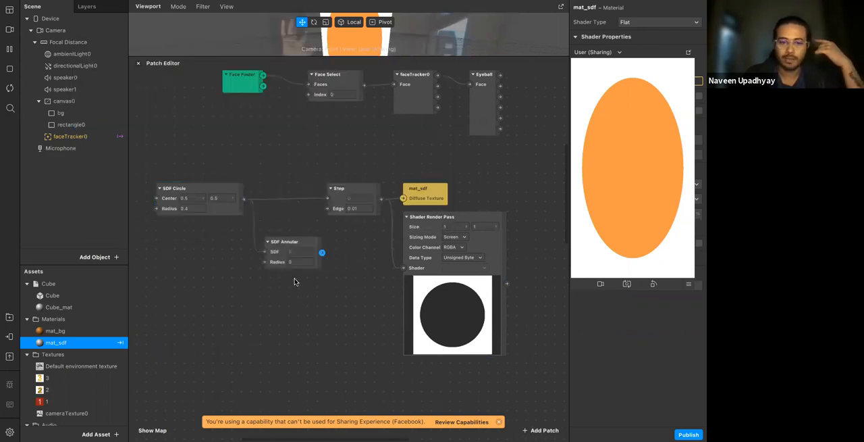
{"action": "left_click_drag", "start_coordinate": [324, 202], "coordinate": [327, 198]}
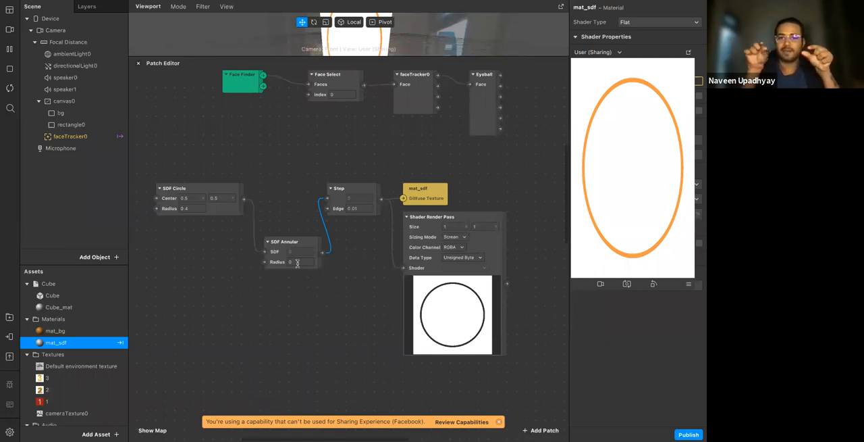
Try several SDF Annular Radius values around 0.1, both positive and negative, ending at 0
{"action": "left_click", "coordinate": [297, 262]}
{"action": "type", "text": "0.1"}
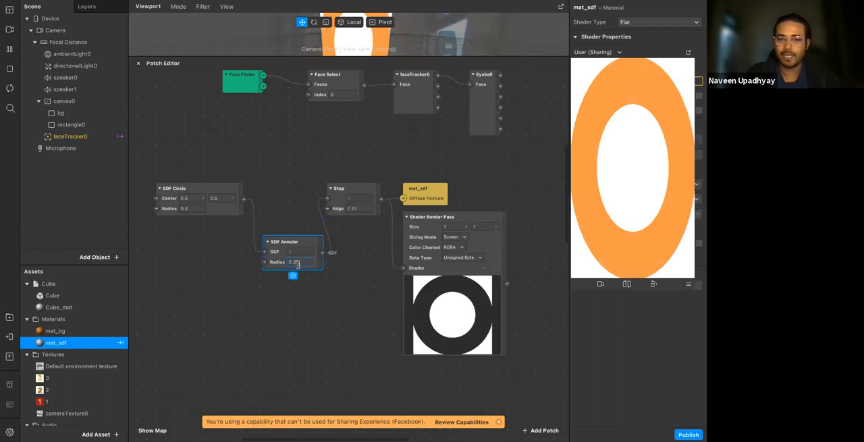
{"action": "key", "text": "Up"}
{"action": "key", "text": "Up"}
{"action": "key", "text": "Up"}
{"action": "key", "text": "Down"}
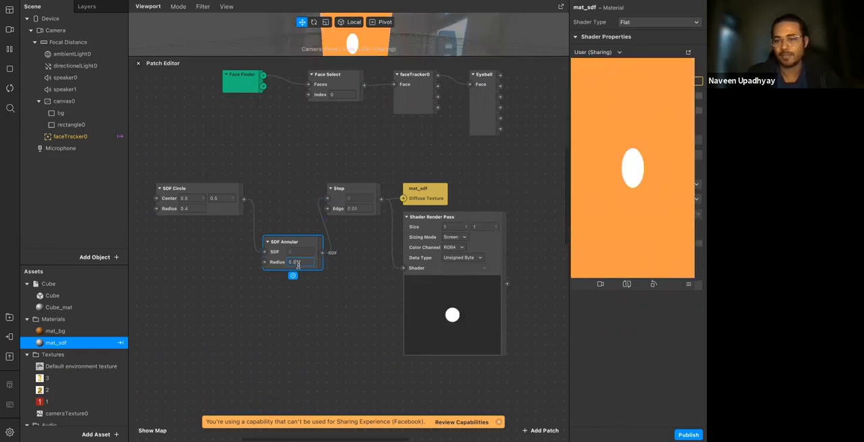
{"action": "key", "text": "Down"}
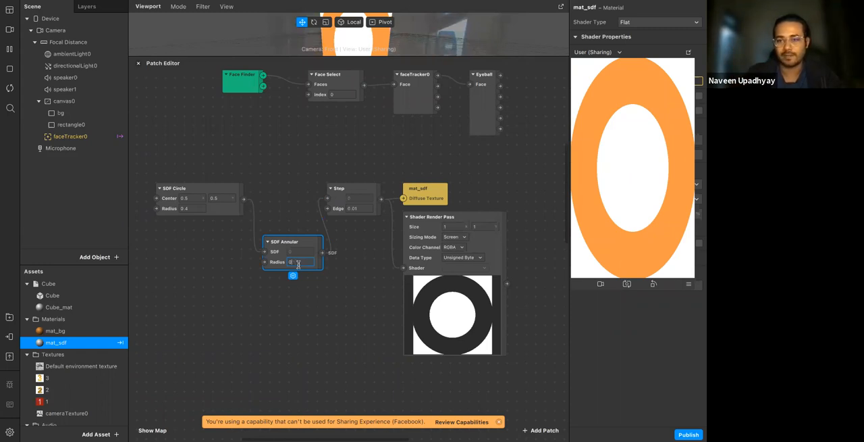
{"action": "key", "text": "Down"}
{"action": "key", "text": "Down"}
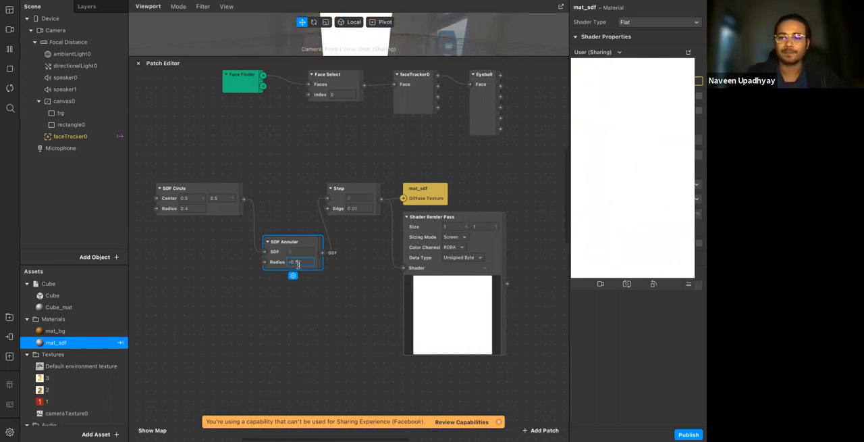
{"action": "key", "text": "Up"}
{"action": "key", "text": "Up"}
{"action": "key", "text": "Down"}
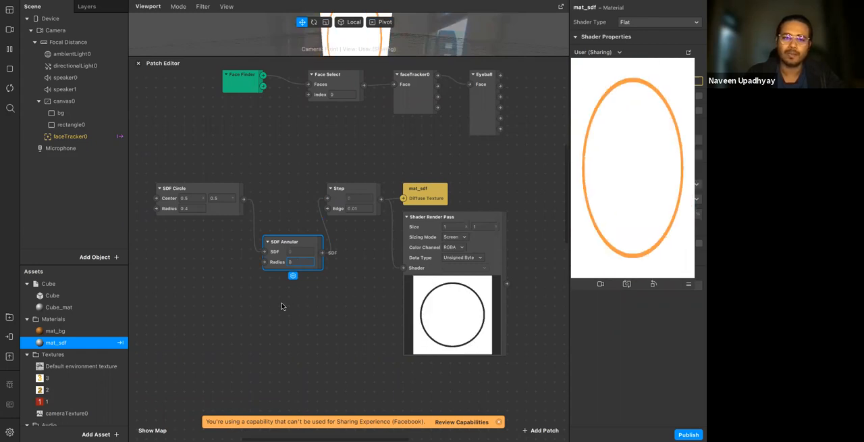
{"action": "left_click", "coordinate": [282, 305]}
Line up SDF Annular beside SDF Circle and shift both patches away from Step to make room
{"action": "left_click_drag", "start_coordinate": [287, 241], "coordinate": [272, 188]}
{"action": "left_click", "coordinate": [279, 242]}
{"action": "scroll", "coordinate": [284, 187], "scroll_direction": "left", "scroll_amount": 5}
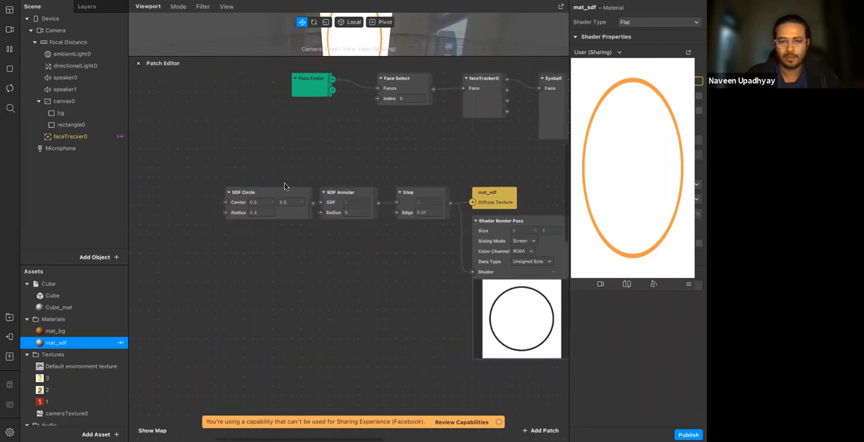
{"action": "left_click_drag", "start_coordinate": [348, 239], "coordinate": [219, 182]}
{"action": "left_click_drag", "start_coordinate": [273, 216], "coordinate": [196, 216]}
{"action": "left_click", "coordinate": [268, 268]}
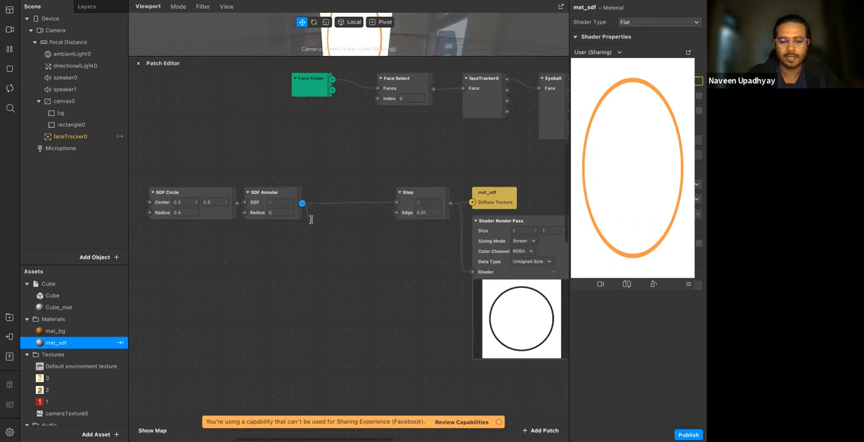
Add an SDF Twist patch fed by SDF Annular and connect its output to the Step input
{"action": "double_click", "coordinate": [312, 219]}
{"action": "type", "text": "sddf"}
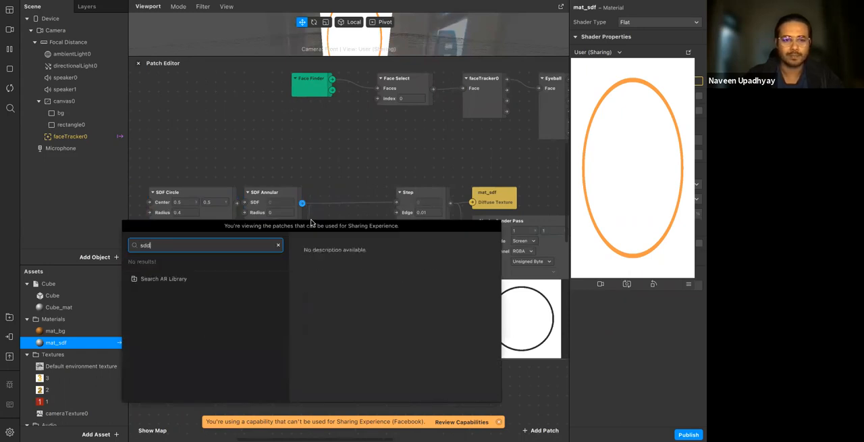
{"action": "key", "text": "BackSpace"}
{"action": "type", "text": "f "}
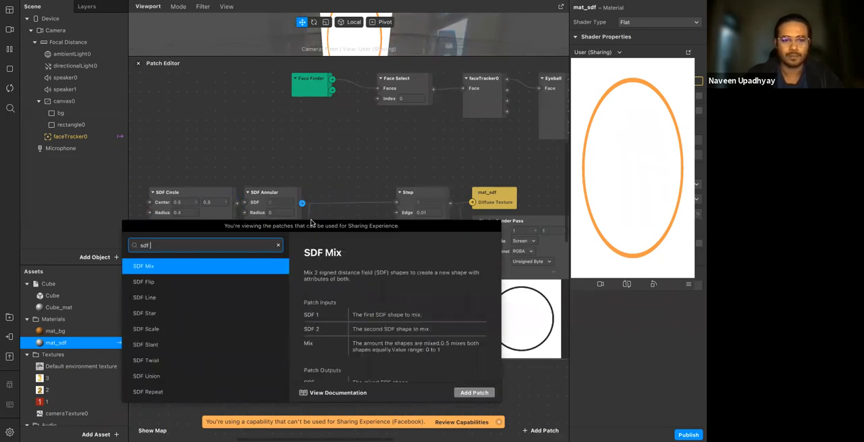
{"action": "type", "text": "t"}
{"action": "key", "text": "Return"}
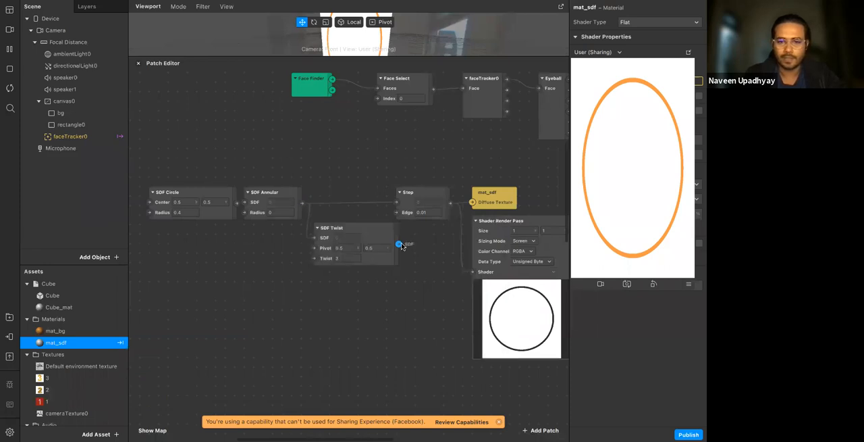
{"action": "left_click_drag", "start_coordinate": [396, 205], "coordinate": [396, 203]}
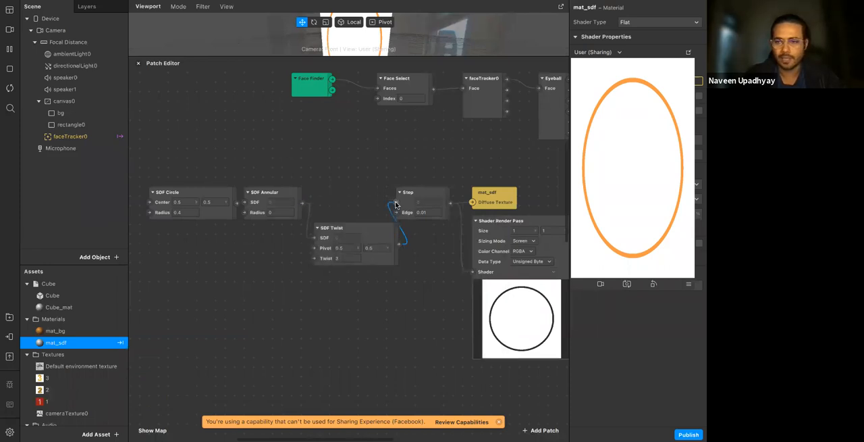
{"action": "left_click", "coordinate": [358, 230]}
{"action": "left_click_drag", "start_coordinate": [358, 230], "coordinate": [358, 233]}
Try a new Twist amount on SDF Twist and set the SDF Annular Radius to 0.1
{"action": "left_click", "coordinate": [344, 261]}
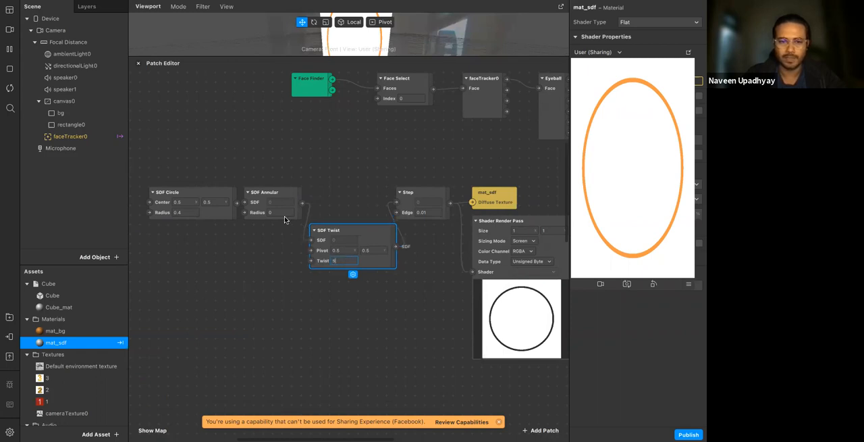
{"action": "left_click", "coordinate": [259, 214]}
{"action": "left_click", "coordinate": [280, 213]}
{"action": "type", "text": ".1"}
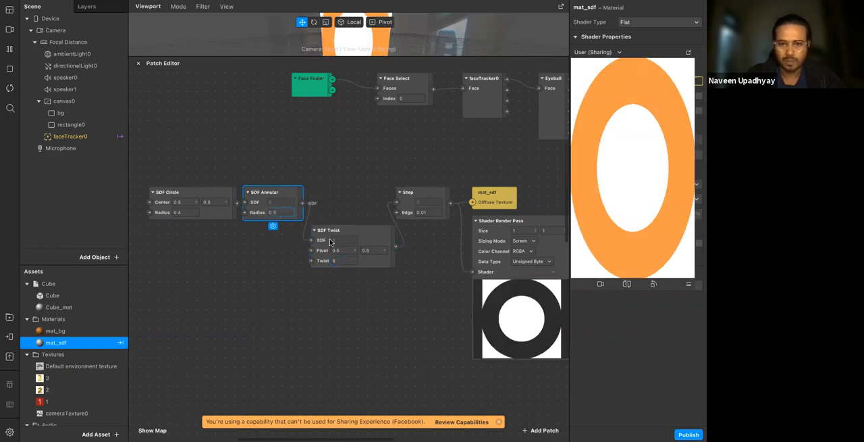
{"action": "key", "text": "Return"}
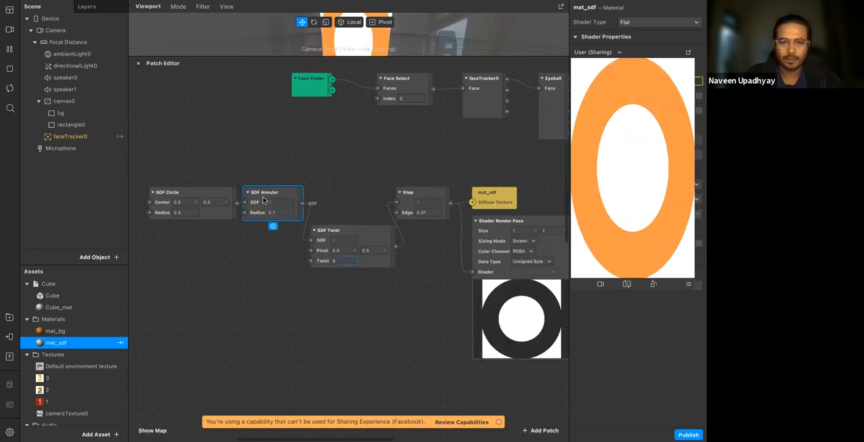
Bypass SDF Annular by wiring SDF Circle straight into SDF Twist, and set Twist to 7.7
{"action": "left_click_drag", "start_coordinate": [264, 200], "coordinate": [247, 248]}
{"action": "left_click_drag", "start_coordinate": [254, 348], "coordinate": [251, 339]}
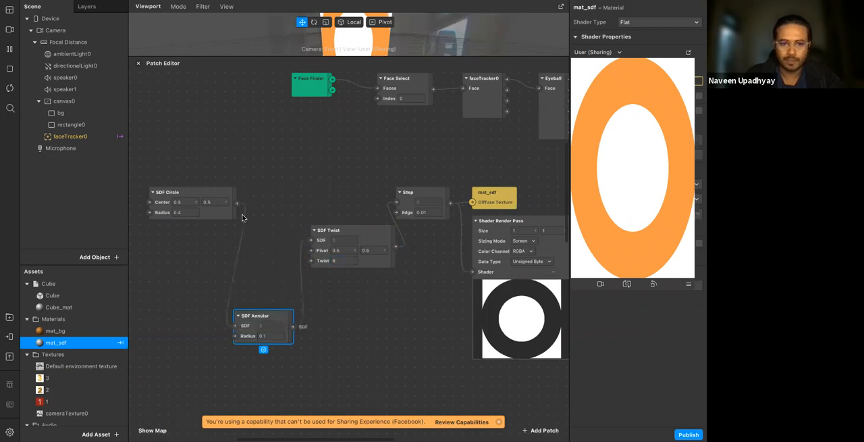
{"action": "left_click_drag", "start_coordinate": [236, 202], "coordinate": [309, 243]}
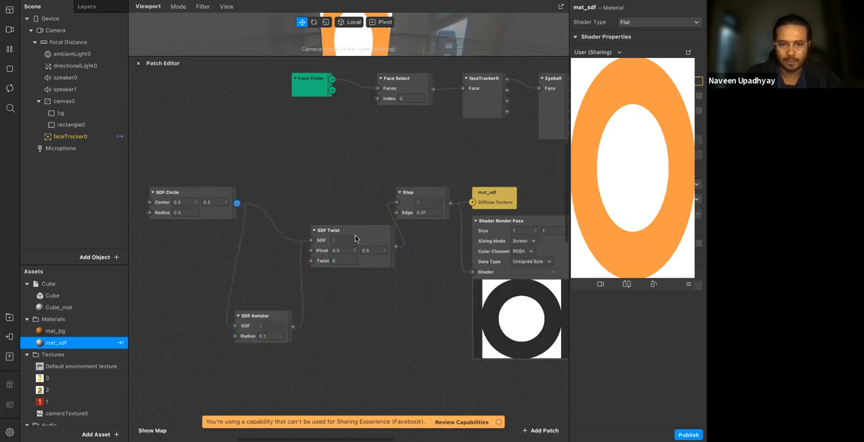
{"action": "left_click_drag", "start_coordinate": [352, 262], "coordinate": [304, 223]}
{"action": "double_click", "coordinate": [303, 222]}
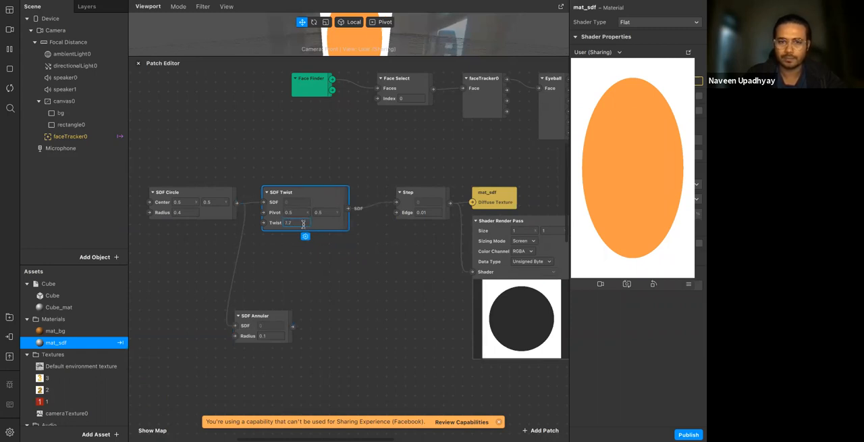
{"action": "left_click", "coordinate": [296, 275]}
Delete the SDF Annular and SDF Circle patches
{"action": "left_click", "coordinate": [261, 326]}
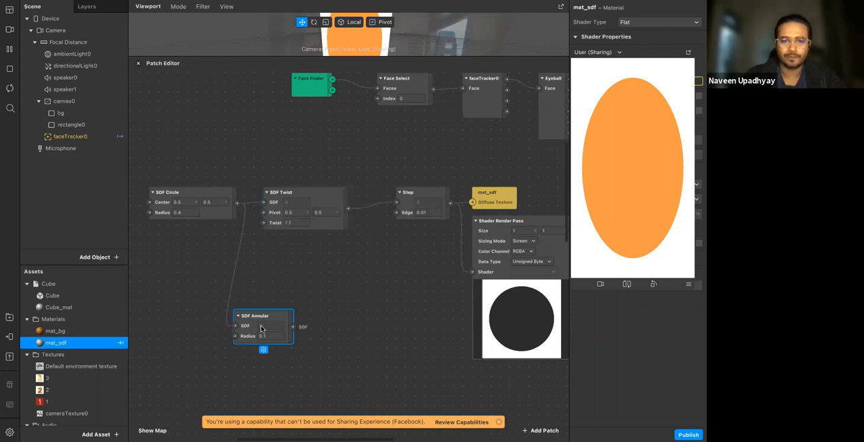
{"action": "key", "text": "Delete"}
{"action": "left_click", "coordinate": [202, 216]}
{"action": "key", "text": "Delete"}
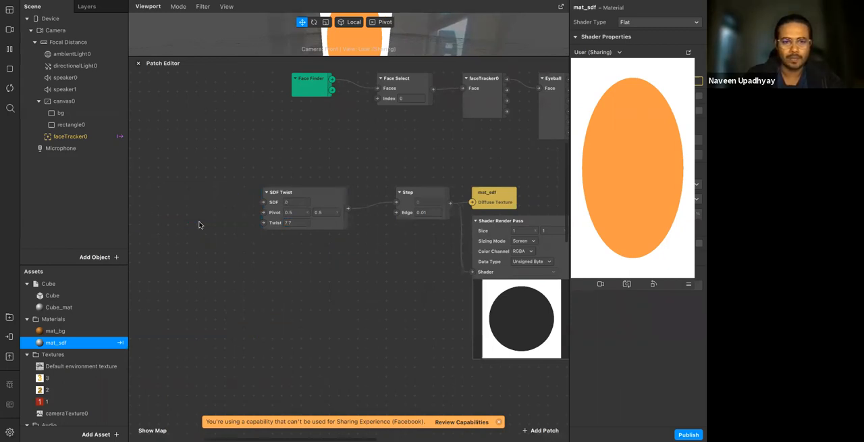
Add an SDF Rectangle patch in the free space ahead of SDF Twist
{"action": "right_click", "coordinate": [180, 202]}
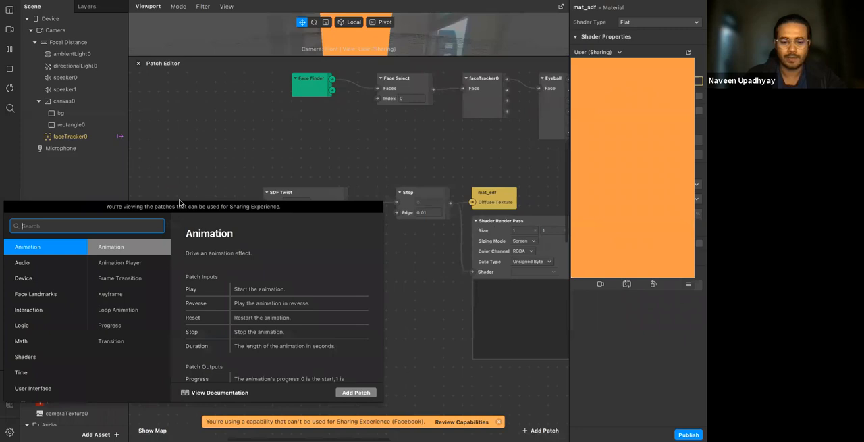
{"action": "type", "text": "sdf rec"}
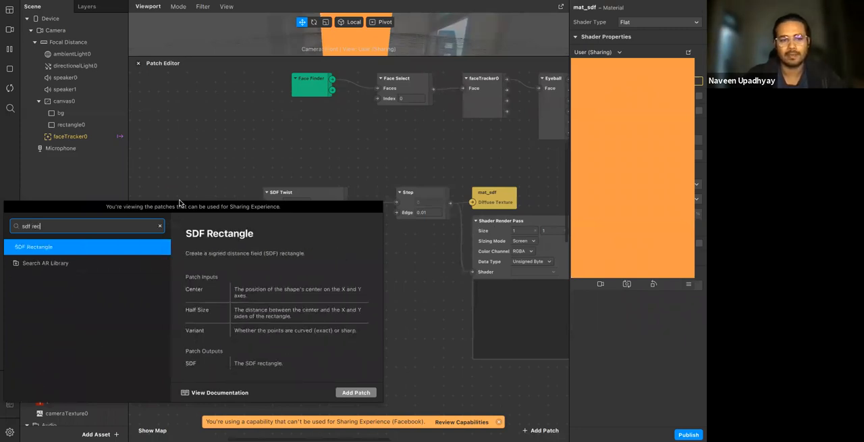
{"action": "key", "text": "Return"}
{"action": "left_click_drag", "start_coordinate": [262, 273], "coordinate": [227, 227]}
Set the SDF Rectangle's Center to 0.1, 0.1 and its Half Size to 0.1, 0.1
{"action": "left_click", "coordinate": [190, 202]}
{"action": "type", "text": "0.1"}
{"action": "key", "text": "Tab"}
{"action": "type", "text": ".1"}
{"action": "key", "text": "Tab"}
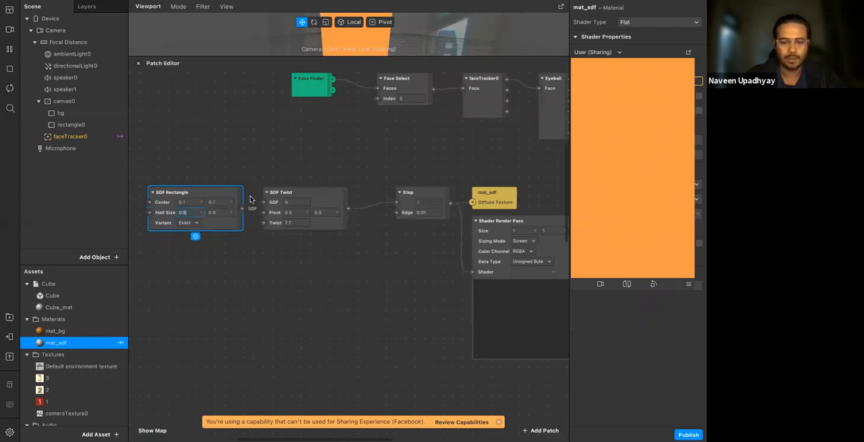
{"action": "type", "text": ".1"}
{"action": "key", "text": "Tab"}
{"action": "type", "text": ".1"}
Connect SDF Rectangle to the SDF Twist input and set Twist to 1
{"action": "left_click_drag", "start_coordinate": [243, 208], "coordinate": [264, 203]}
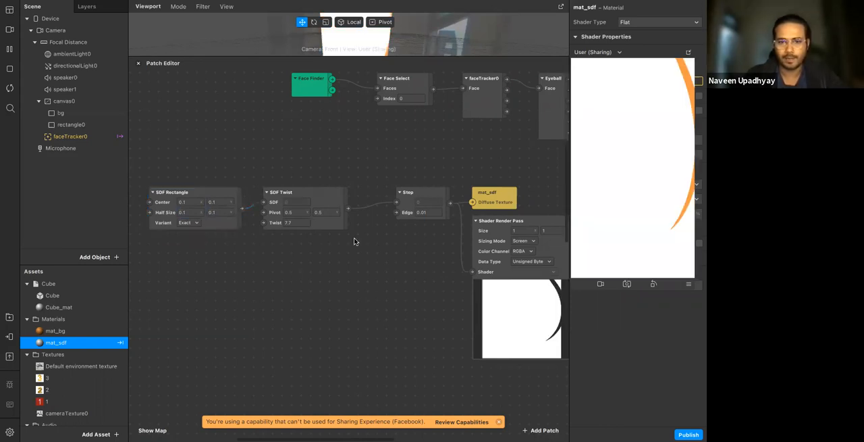
{"action": "left_click", "coordinate": [304, 225]}
{"action": "type", "text": "5"}
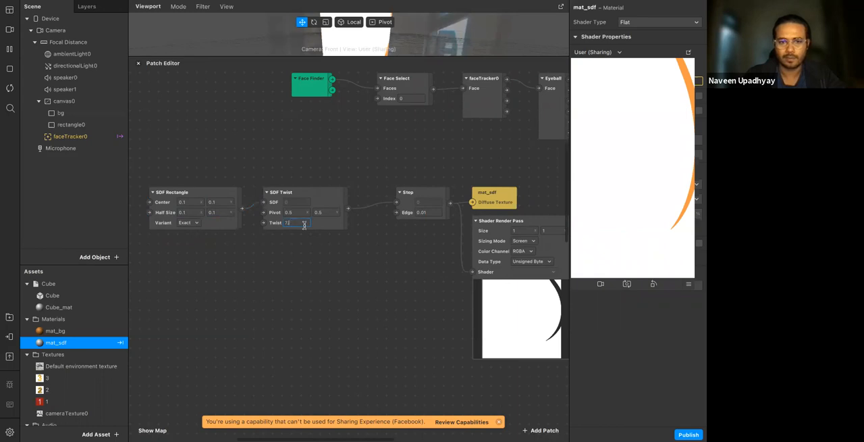
{"action": "key", "text": "Return"}
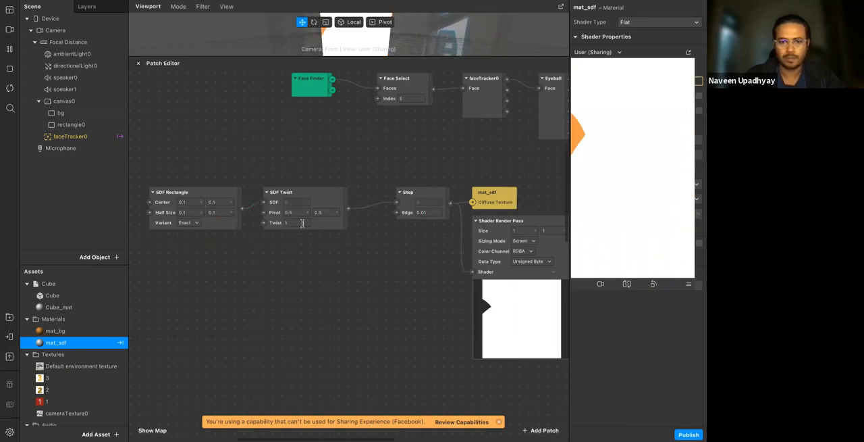
Wire SDF Rectangle directly into Step with SDF Twist moved aside, and set the rectangle's Center to 0.5, 0.5
{"action": "left_click_drag", "start_coordinate": [241, 208], "coordinate": [396, 202]}
{"action": "left_click_drag", "start_coordinate": [336, 214], "coordinate": [332, 302]}
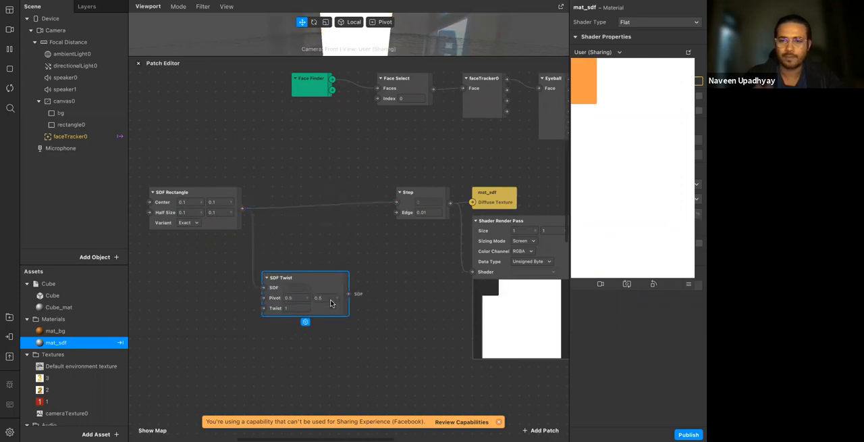
{"action": "left_click", "coordinate": [189, 203]}
{"action": "type", "text": ".5"}
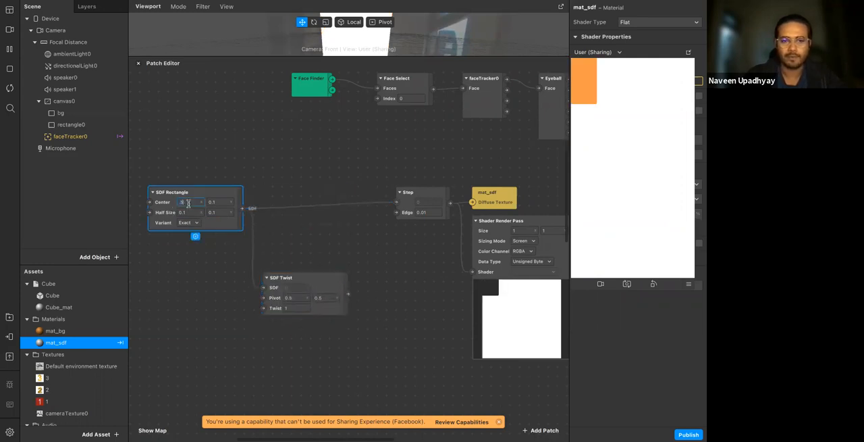
{"action": "key", "text": "Tab"}
{"action": "type", "text": ".5"}
{"action": "key", "text": "Return"}
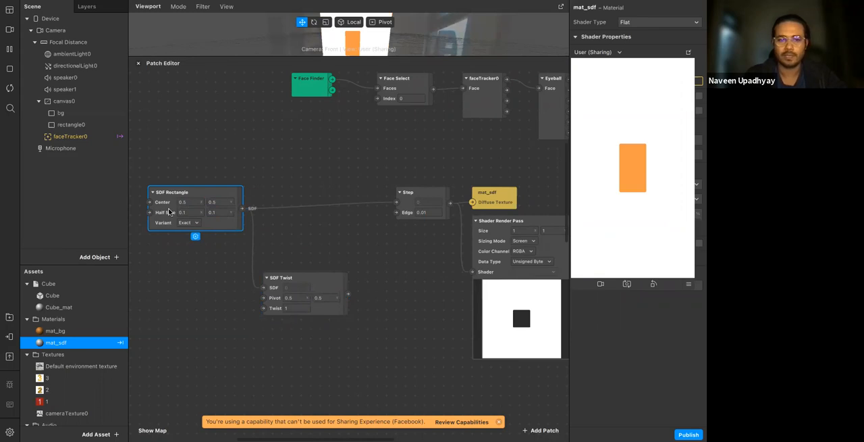
Route SDF Twist back into Step between the two patches, and enlarge and reposition the effect preview
{"action": "left_click_drag", "start_coordinate": [346, 286], "coordinate": [397, 202]}
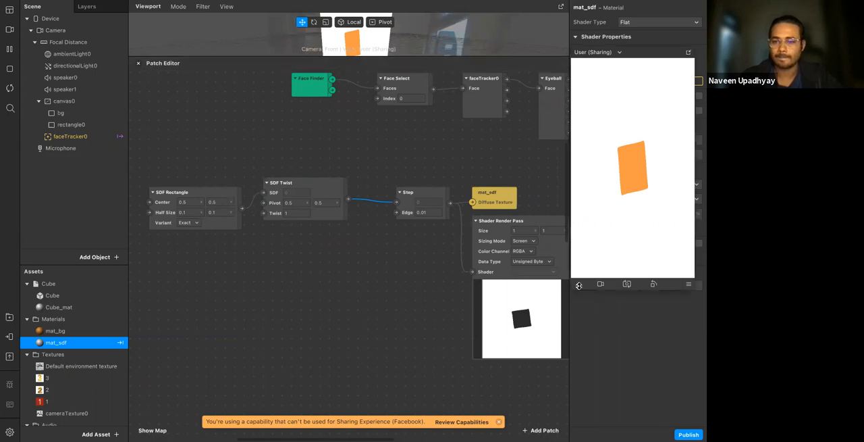
{"action": "left_click_drag", "start_coordinate": [695, 289], "coordinate": [706, 440]}
{"action": "left_click_drag", "start_coordinate": [673, 52], "coordinate": [618, 18]}
Raise the Twist value of SDF Twist gradually to 31.3
{"action": "left_click", "coordinate": [296, 213]}
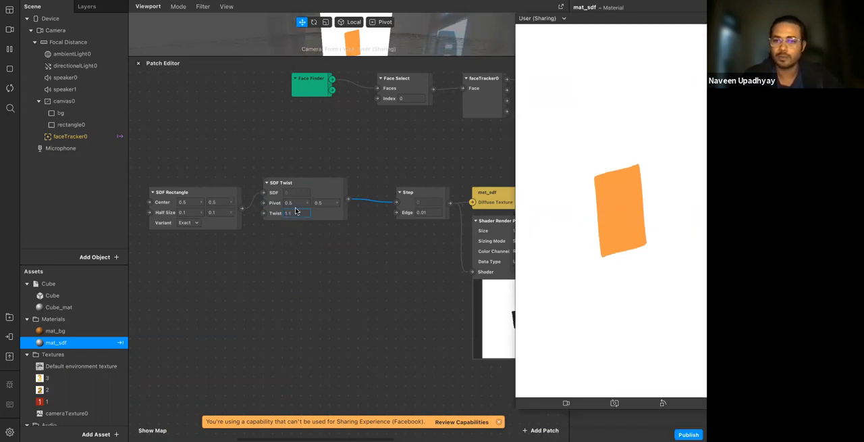
{"action": "key", "text": "Up"}
{"action": "key", "text": "Up"}
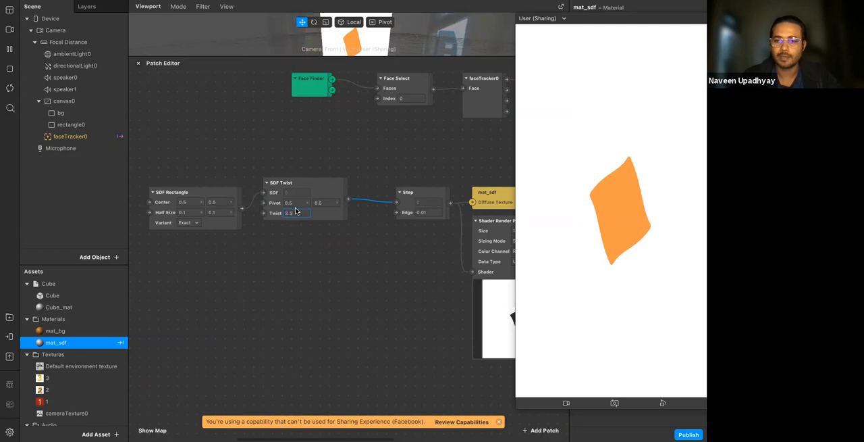
{"action": "key", "text": "Up"}
{"action": "key", "text": "Up"}
{"action": "key", "text": "Up"}
{"action": "key", "text": "Up"}
{"action": "key", "text": "Up"}
{"action": "key", "text": "Up"}
{"action": "key", "text": "Up"}
{"action": "key", "text": "Up"}
{"action": "key", "text": "Up"}
{"action": "key", "text": "Up"}
{"action": "key", "text": "Up"}
{"action": "key", "text": "Up"}
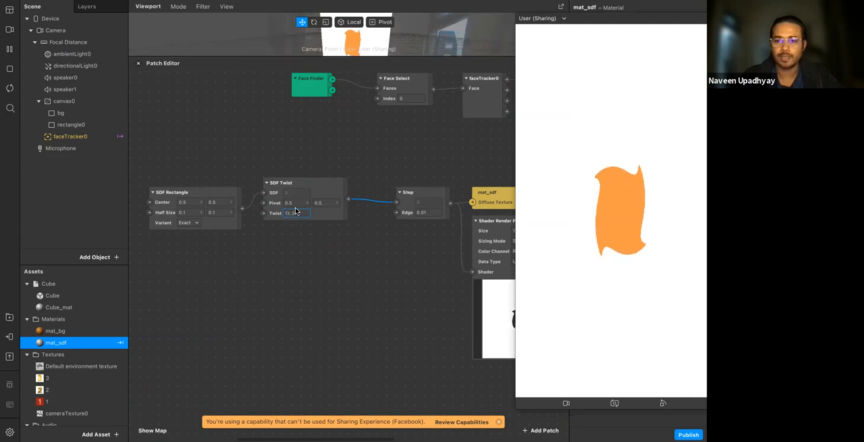
{"action": "key", "text": "Up"}
{"action": "key", "text": "Up"}
{"action": "key", "text": "Up"}
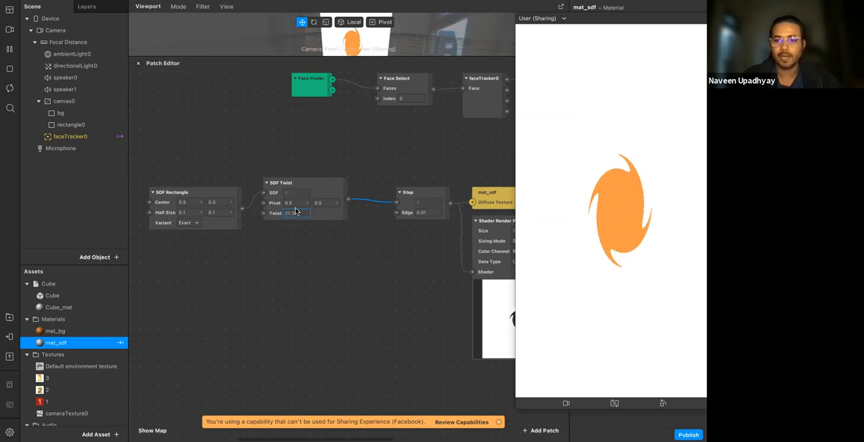
{"action": "key", "text": "Up"}
{"action": "key", "text": "Up"}
{"action": "key", "text": "Up"}
{"action": "key", "text": "Up"}
{"action": "key", "text": "Up"}
{"action": "key", "text": "Up"}
{"action": "key", "text": "Up"}
{"action": "key", "text": "Up"}
{"action": "key", "text": "Up"}
{"action": "key", "text": "Up"}
{"action": "left_click", "coordinate": [279, 265]}
Add a Loop Animation patch in the empty space below SDF Rectangle
{"action": "scroll", "coordinate": [280, 266], "scroll_direction": "left", "scroll_amount": 2}
{"action": "scroll", "coordinate": [280, 265], "scroll_direction": "down", "scroll_amount": 1}
{"action": "right_click", "coordinate": [187, 264]}
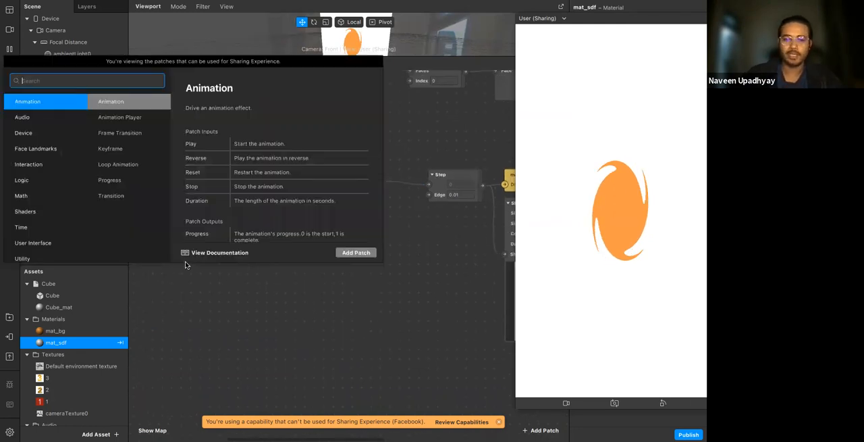
{"action": "type", "text": "loop"}
{"action": "key", "text": "Return"}
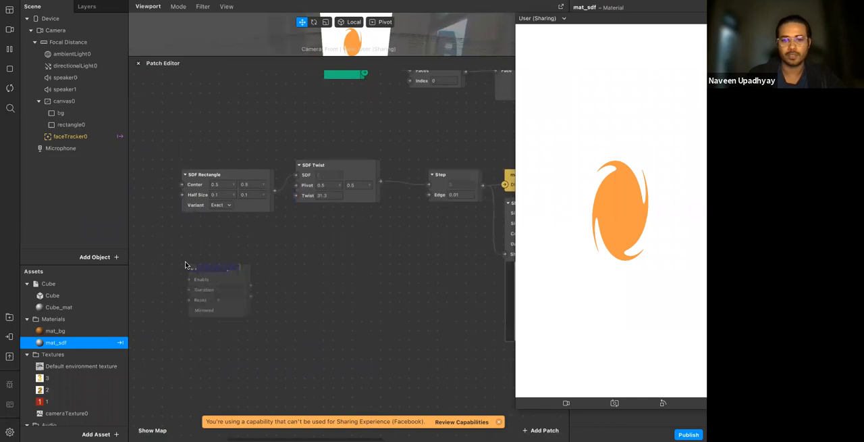
Add a Transition patch fed by Loop Animation's progress and set its value type to Number
{"action": "left_click_drag", "start_coordinate": [250, 286], "coordinate": [274, 259]}
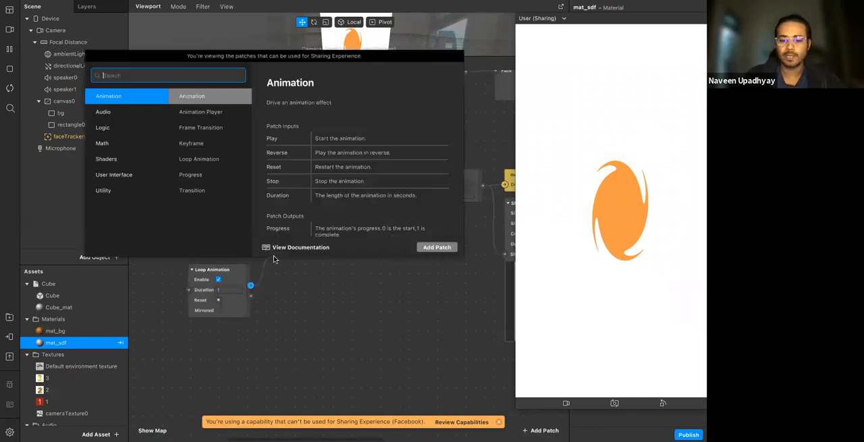
{"action": "type", "text": "tra"}
{"action": "key", "text": "Down"}
{"action": "key", "text": "Return"}
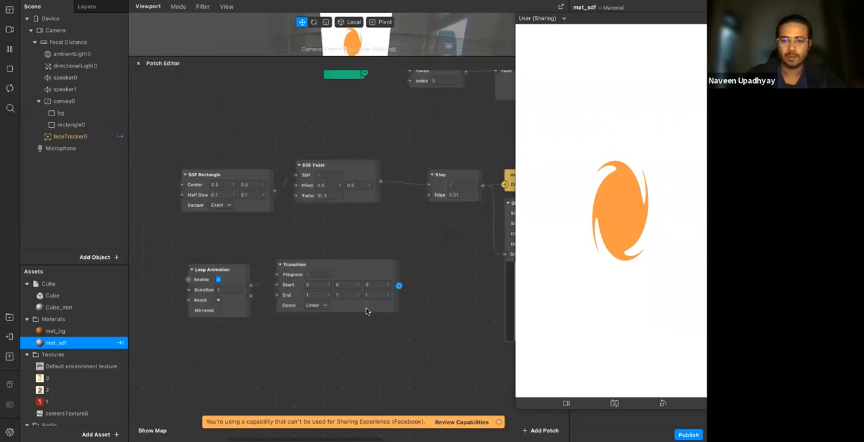
{"action": "left_click", "coordinate": [337, 320]}
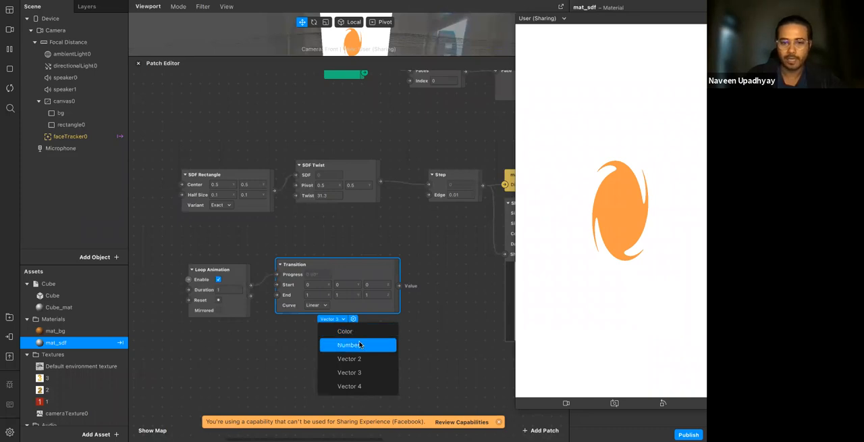
{"action": "left_click", "coordinate": [335, 331]}
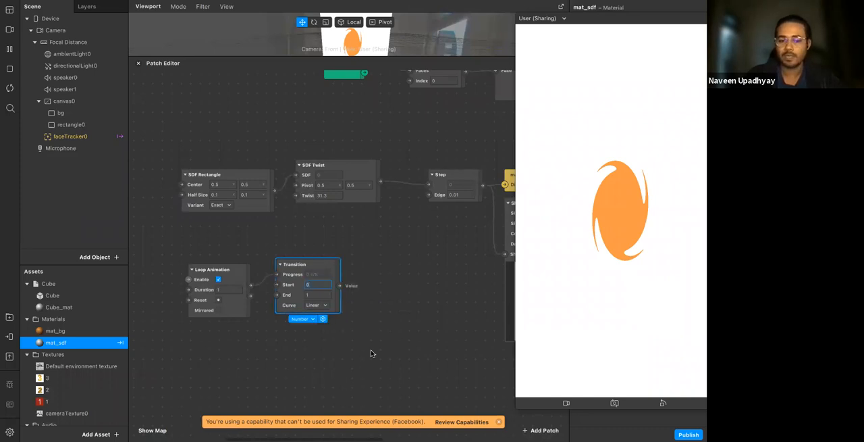
Set the Transition's End to 50 and the Loop Animation's Duration to 10
{"action": "left_click", "coordinate": [317, 295]}
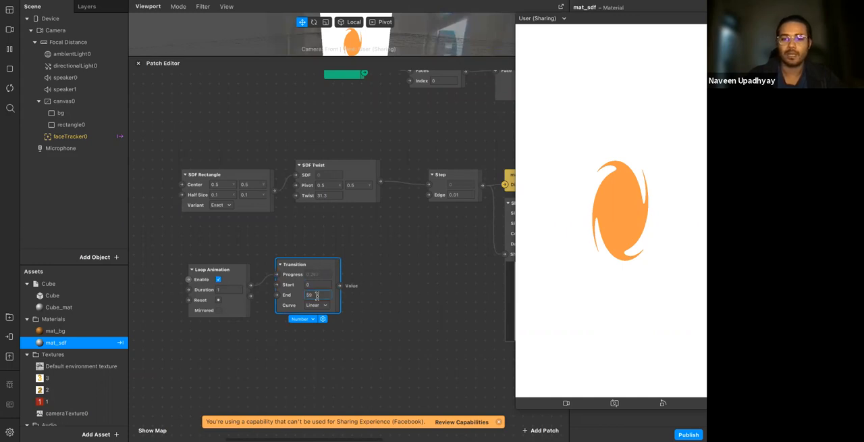
{"action": "type", "text": "50"}
{"action": "key", "text": "Return"}
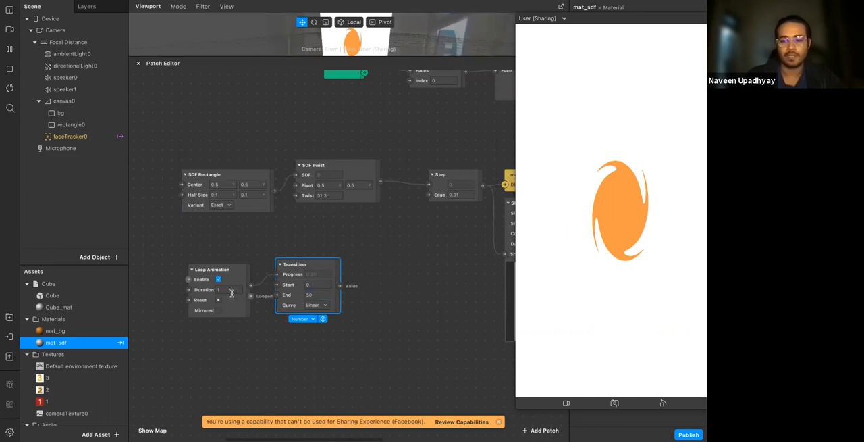
{"action": "left_click", "coordinate": [232, 293]}
{"action": "type", "text": "0"}
{"action": "key", "text": "Return"}
Set the Transition's curve to Sinusoidal In-Out and connect its value to the Twist input of SDF Twist
{"action": "left_click", "coordinate": [324, 306]}
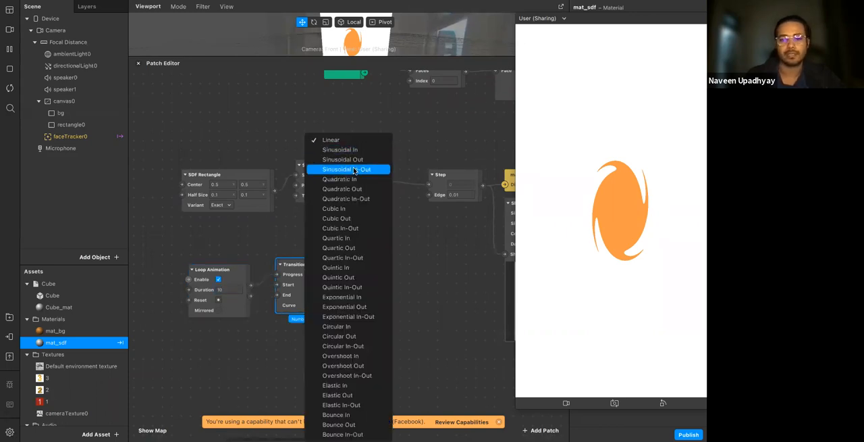
{"action": "left_click", "coordinate": [361, 169]}
{"action": "left_click_drag", "start_coordinate": [364, 285], "coordinate": [295, 195]}
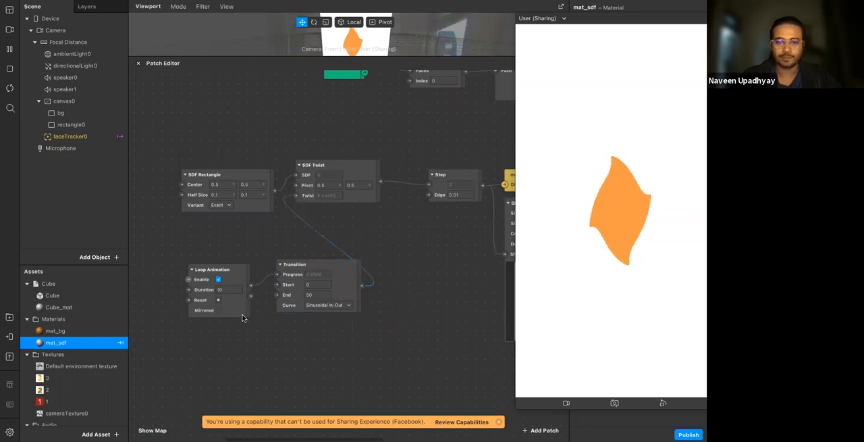
Move Loop Animation and Transition closer beneath SDF Rectangle and enable Mirrored on the Loop Animation
{"action": "left_click_drag", "start_coordinate": [209, 270], "coordinate": [169, 240]}
{"action": "left_click_drag", "start_coordinate": [297, 266], "coordinate": [238, 241]}
{"action": "left_click", "coordinate": [174, 281]}
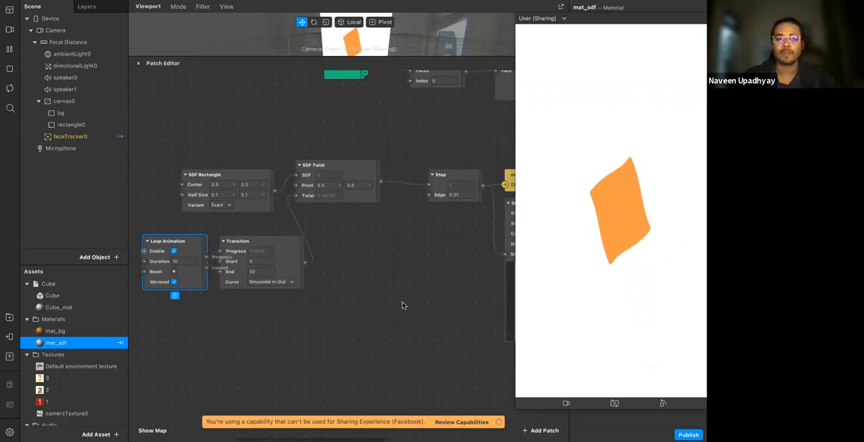
Shift the SDF Rectangle, SDF Twist, Loop Animation and Transition patches together away from Step to free space between them
{"action": "scroll", "coordinate": [403, 303], "scroll_direction": "down", "scroll_amount": 1}
{"action": "scroll", "coordinate": [403, 303], "scroll_direction": "right", "scroll_amount": 1}
{"action": "scroll", "coordinate": [403, 306], "scroll_direction": "down", "scroll_amount": 3}
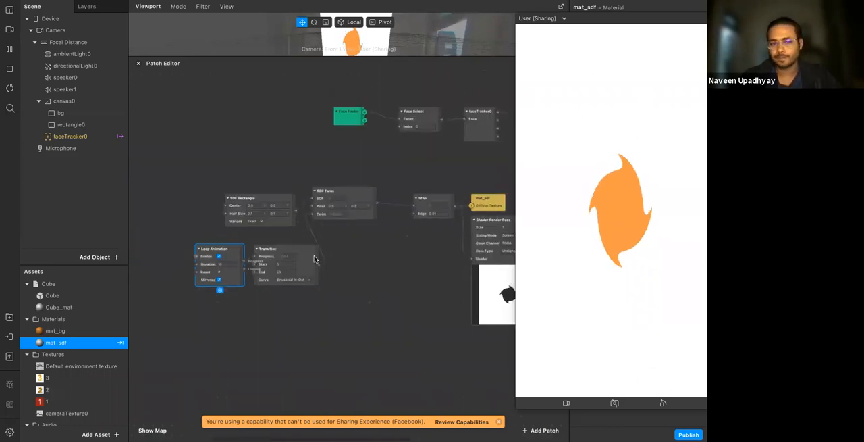
{"action": "left_click_drag", "start_coordinate": [227, 173], "coordinate": [337, 257]}
{"action": "left_click_drag", "start_coordinate": [348, 324], "coordinate": [219, 184]}
{"action": "left_click_drag", "start_coordinate": [298, 212], "coordinate": [233, 205]}
{"action": "left_click", "coordinate": [349, 290]}
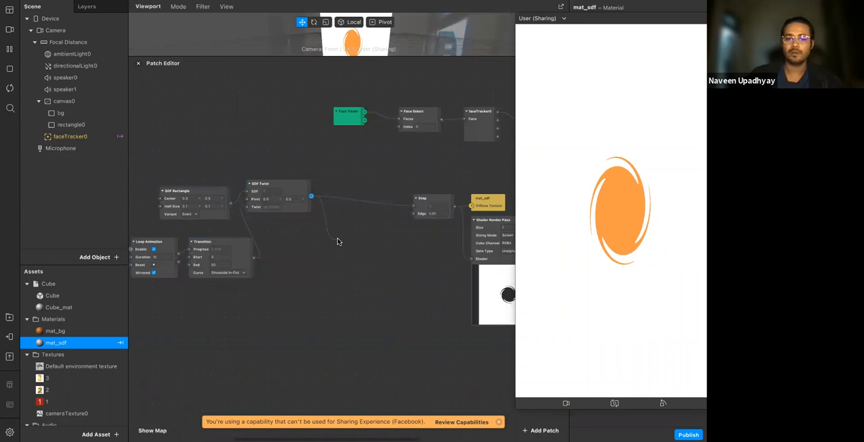
Add an SDF Rotational Repeat patch fed by SDF Twist and connect its output to Step
{"action": "left_click_drag", "start_coordinate": [338, 241], "coordinate": [339, 241]}
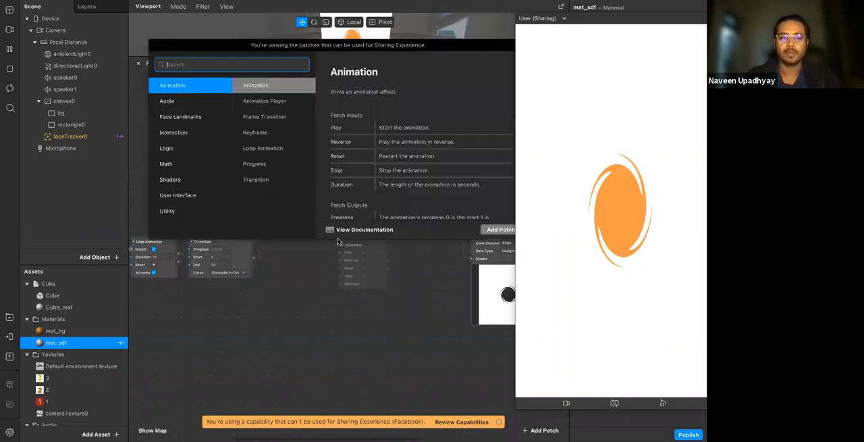
{"action": "type", "text": "ro"}
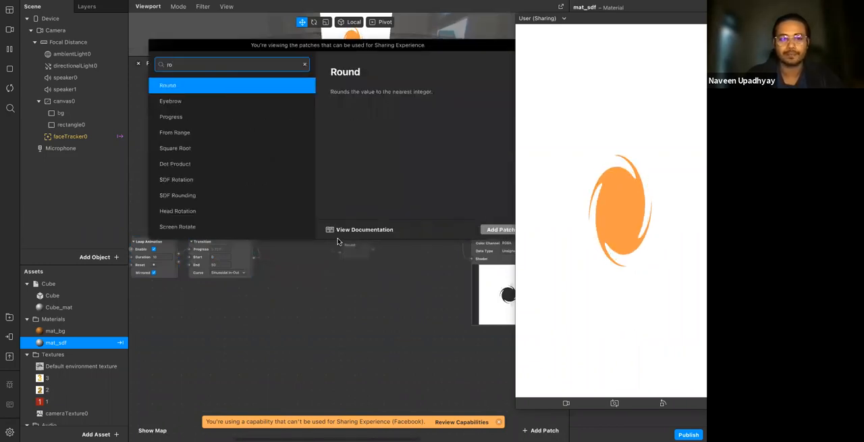
{"action": "type", "text": "ta"}
{"action": "key", "text": "Down"}
{"action": "key", "text": "Down"}
{"action": "key", "text": "Down"}
{"action": "key", "text": "Return"}
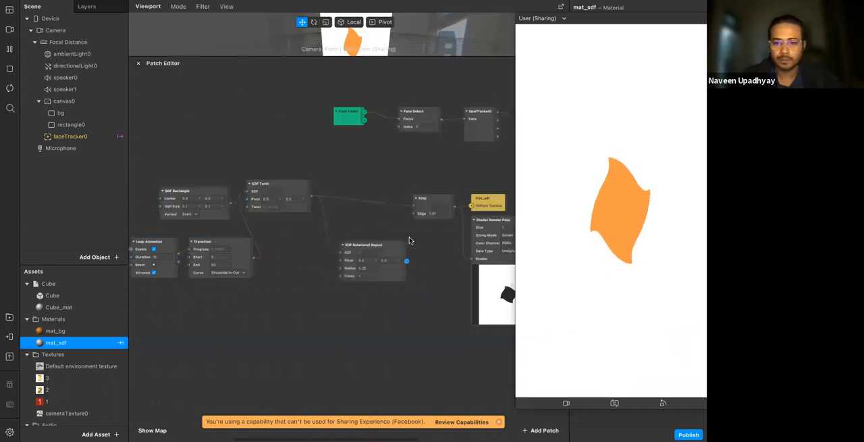
{"action": "left_click_drag", "start_coordinate": [414, 207], "coordinate": [413, 206]}
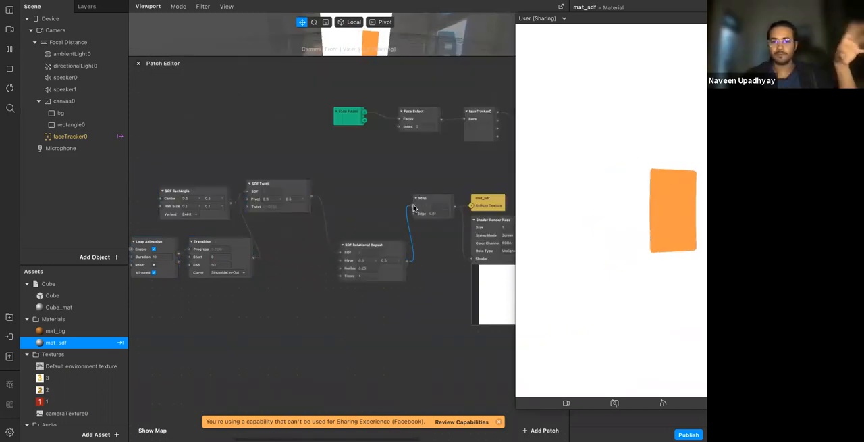
Set Times of SDF Rotational Repeat to 7 and place the patch in line between SDF Twist and Step
{"action": "left_click", "coordinate": [368, 278]}
{"action": "left_click_drag", "start_coordinate": [368, 278], "coordinate": [366, 276]}
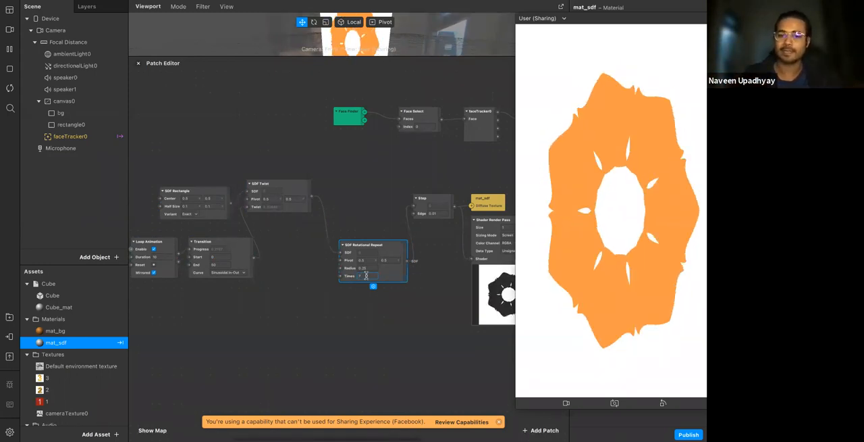
{"action": "key", "text": "Return"}
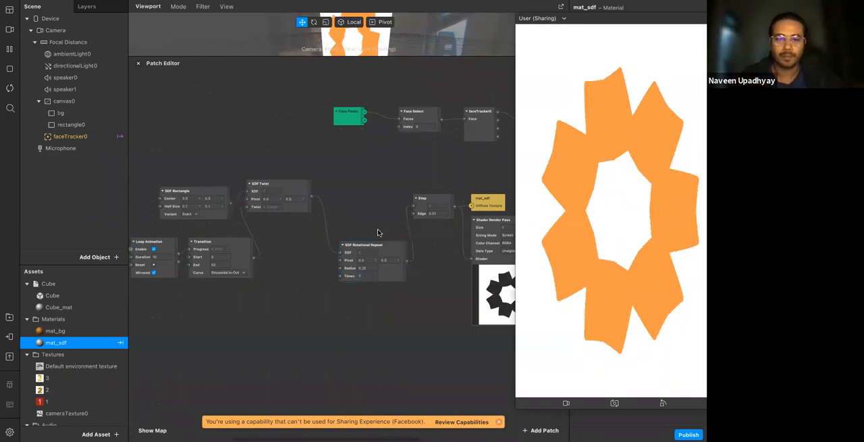
{"action": "left_click_drag", "start_coordinate": [384, 244], "coordinate": [370, 219]}
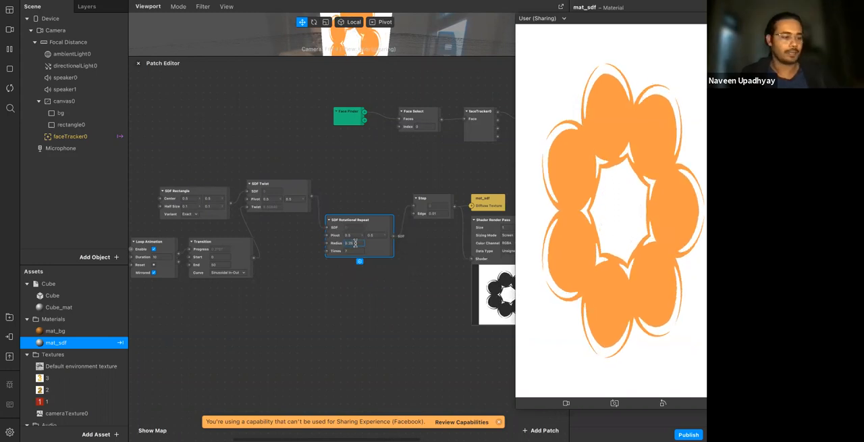
{"action": "left_click", "coordinate": [368, 281]}
{"action": "left_click_drag", "start_coordinate": [386, 256], "coordinate": [376, 214]}
{"action": "left_click", "coordinate": [356, 250]}
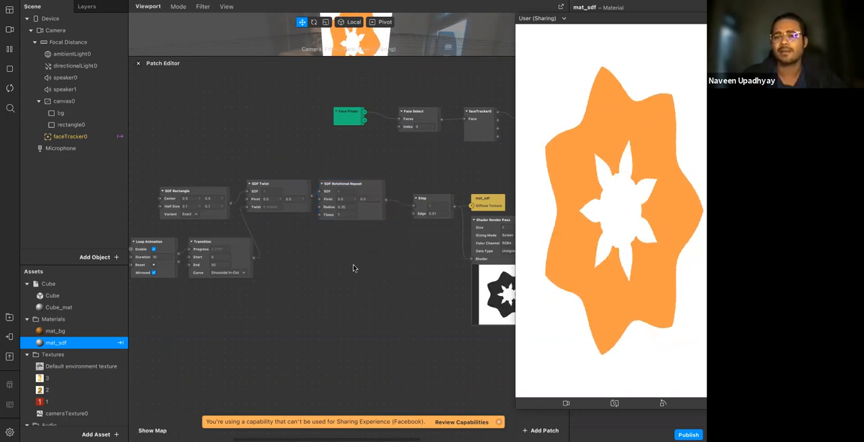
Add an SDF Complement patch fed by SDF Rotational Repeat below Step
{"action": "right_click", "coordinate": [393, 264]}
{"action": "type", "text": "sdf"}
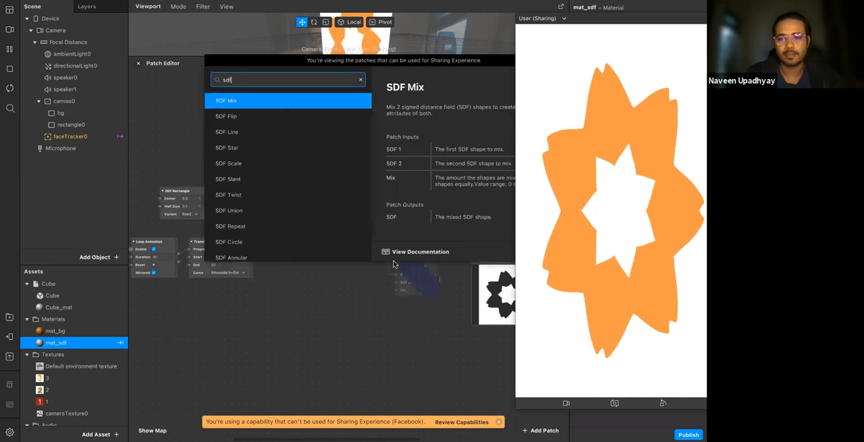
{"action": "type", "text": " comp"}
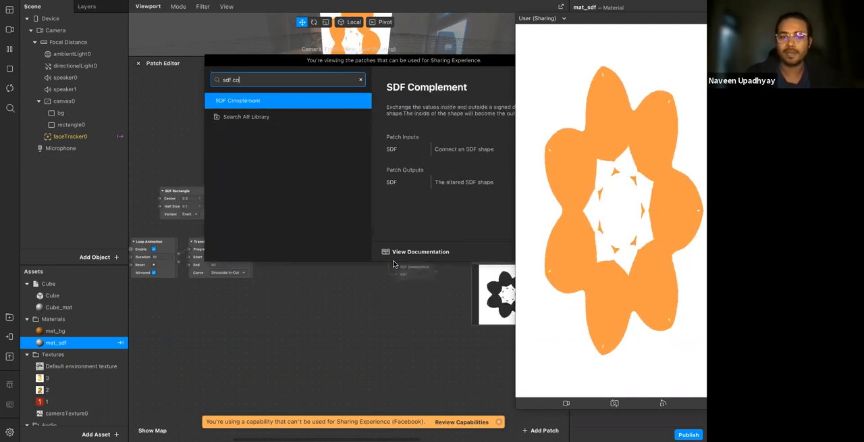
{"action": "key", "text": "Return"}
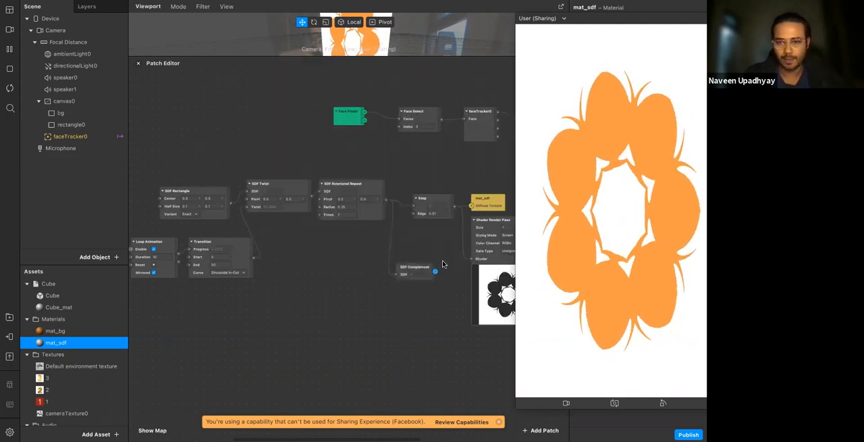
Move Step, mat_sdf and Shader Render Pass further from SDF Rotational Repeat and bring SDF Complement up into the gap
{"action": "scroll", "coordinate": [443, 264], "scroll_direction": "right", "scroll_amount": 5}
{"action": "scroll", "coordinate": [443, 264], "scroll_direction": "up", "scroll_amount": 3}
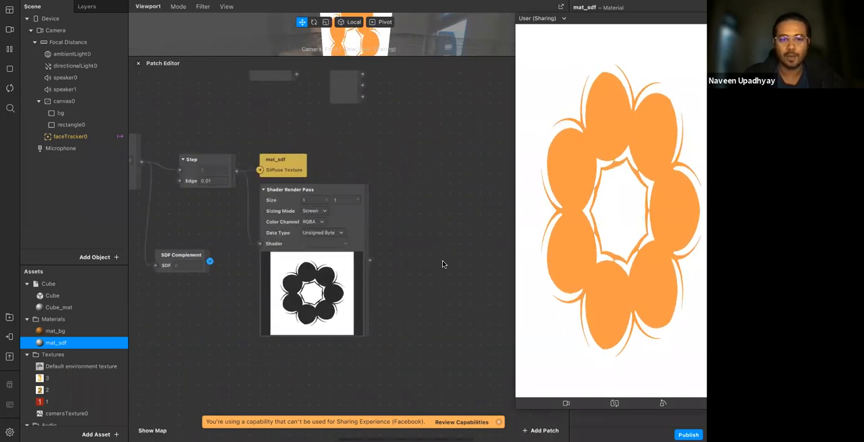
{"action": "scroll", "coordinate": [443, 261], "scroll_direction": "left", "scroll_amount": 1}
{"action": "left_click_drag", "start_coordinate": [269, 166], "coordinate": [320, 222]}
{"action": "left_click_drag", "start_coordinate": [378, 207], "coordinate": [449, 177]}
{"action": "left_click", "coordinate": [215, 263]}
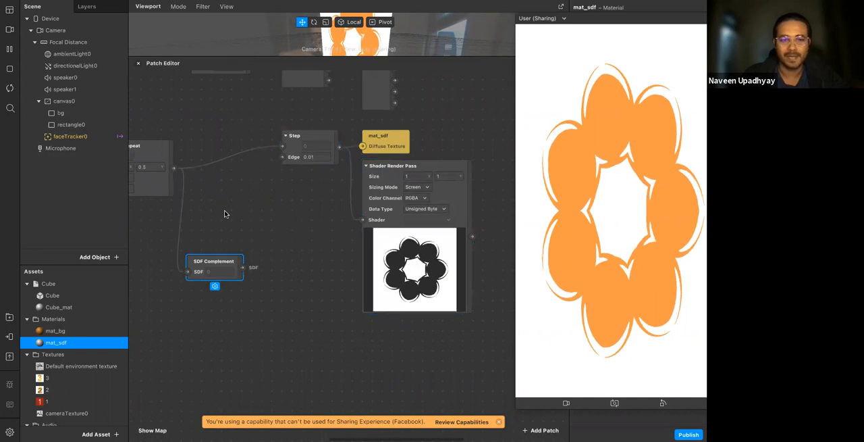
{"action": "left_click_drag", "start_coordinate": [242, 274], "coordinate": [255, 228]}
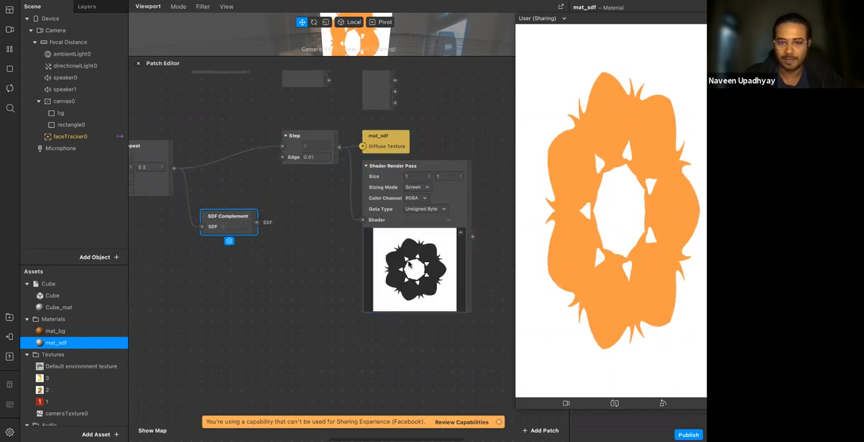
Connect SDF Complement to Step and align it in the row between SDF Rotational Repeat and Step
{"action": "left_click_drag", "start_coordinate": [257, 223], "coordinate": [282, 150]}
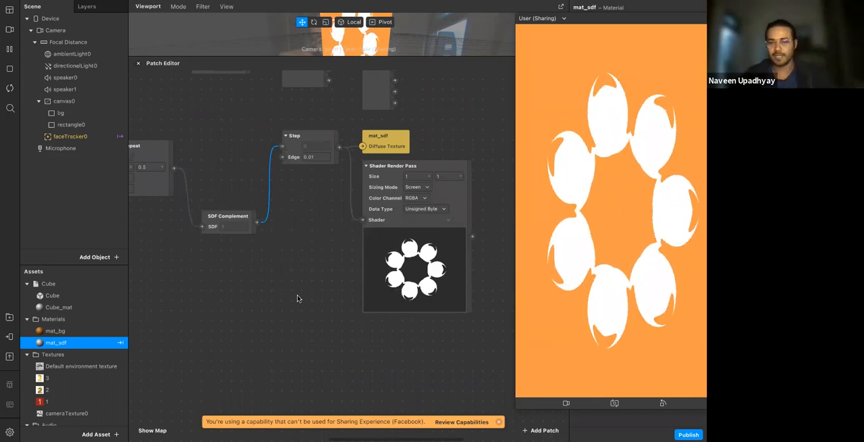
{"action": "left_click", "coordinate": [278, 307]}
{"action": "left_click_drag", "start_coordinate": [230, 216], "coordinate": [210, 136]}
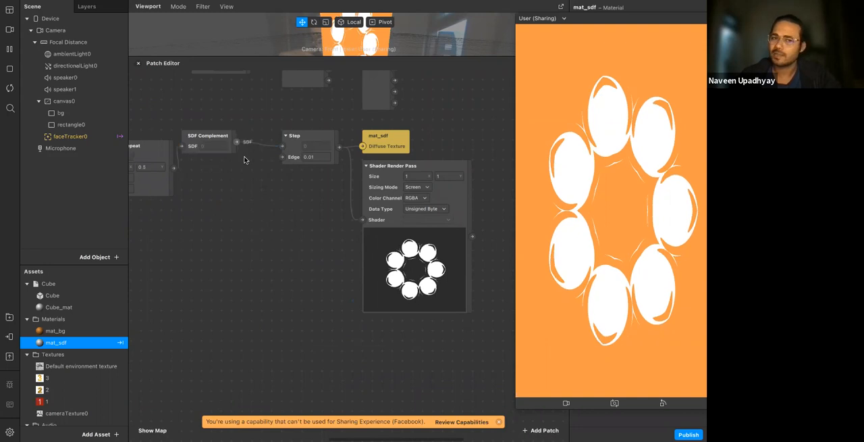
Add an SDF Translation patch fed by SDF Complement, place it below the row and wire it into Step
{"action": "right_click", "coordinate": [264, 200]}
{"action": "type", "text": "sdft"}
{"action": "key", "text": "Down"}
{"action": "key", "text": "Return"}
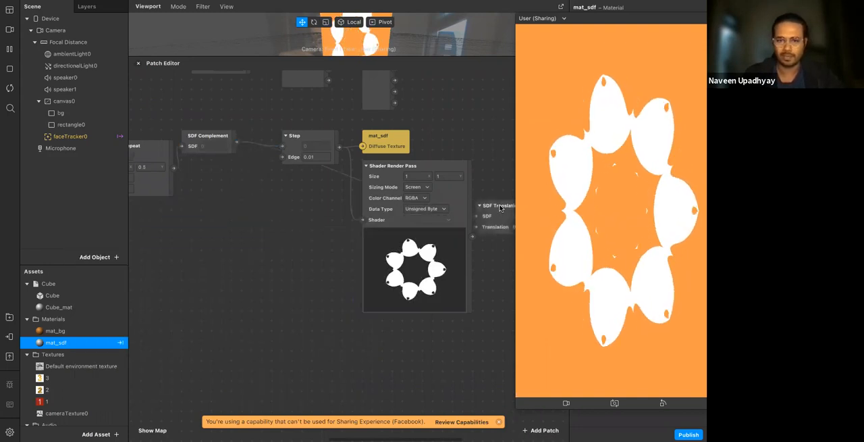
{"action": "left_click_drag", "start_coordinate": [348, 226], "coordinate": [208, 219]}
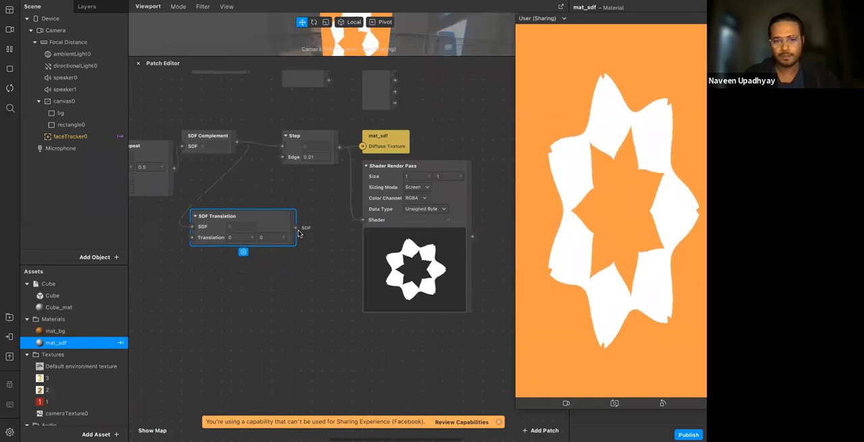
{"action": "left_click_drag", "start_coordinate": [282, 145], "coordinate": [295, 227]}
Try SDF Translation with a first component of 0.1, switch it to -0.1, and set the second component to 0.1
{"action": "left_click", "coordinate": [239, 237]}
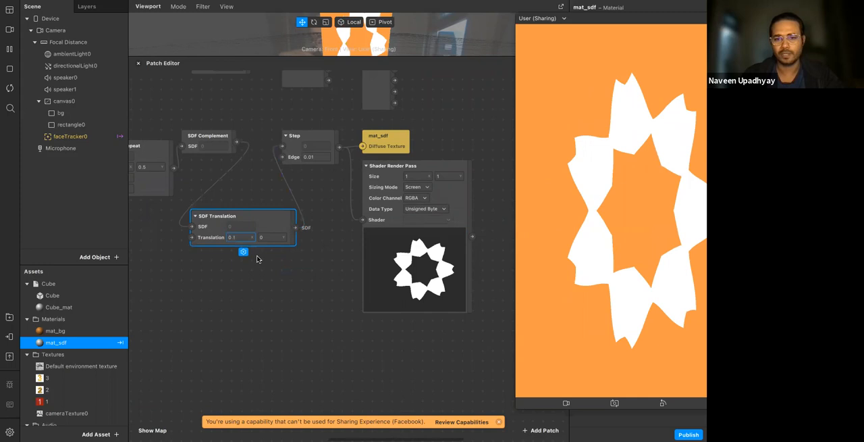
{"action": "type", "text": "0.1"}
{"action": "key", "text": "BackSpace"}
{"action": "key", "text": "BackSpace"}
{"action": "key", "text": "BackSpace"}
{"action": "type", "text": "-0.1"}
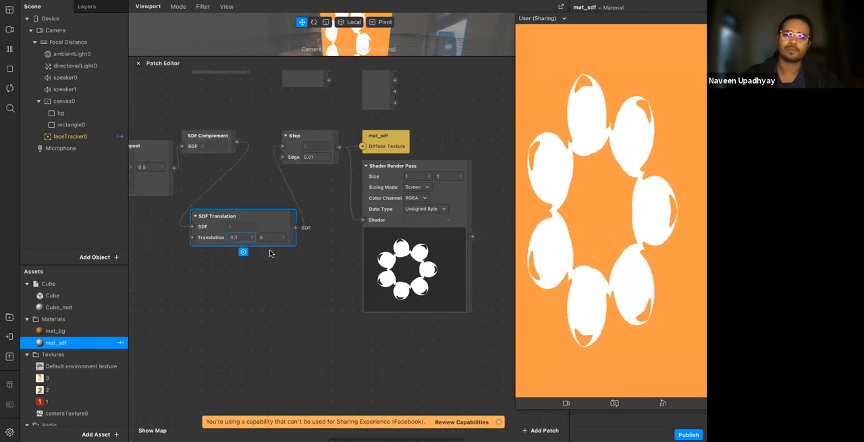
{"action": "left_click", "coordinate": [276, 238]}
{"action": "type", "text": "0.1"}
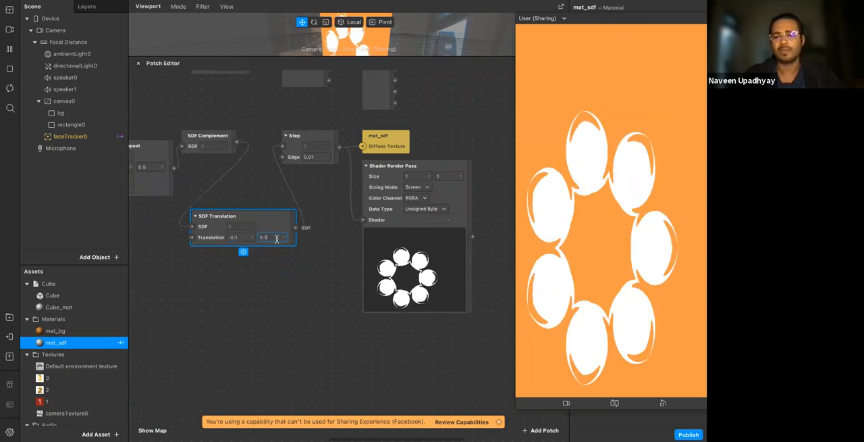
{"action": "key", "text": "Return"}
Reset both Translation values of SDF Translation to 0
{"action": "left_click", "coordinate": [238, 239]}
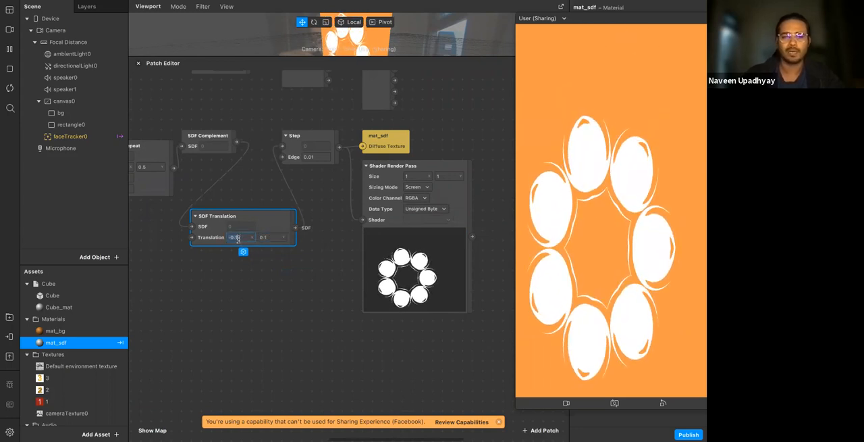
{"action": "type", "text": "0"}
{"action": "key", "text": "Tab"}
{"action": "type", "text": "0"}
{"action": "key", "text": "Return"}
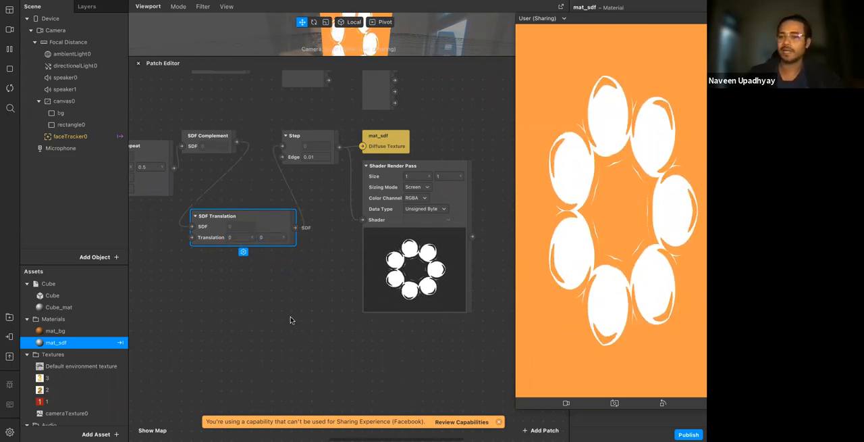
{"action": "left_click", "coordinate": [313, 284]}
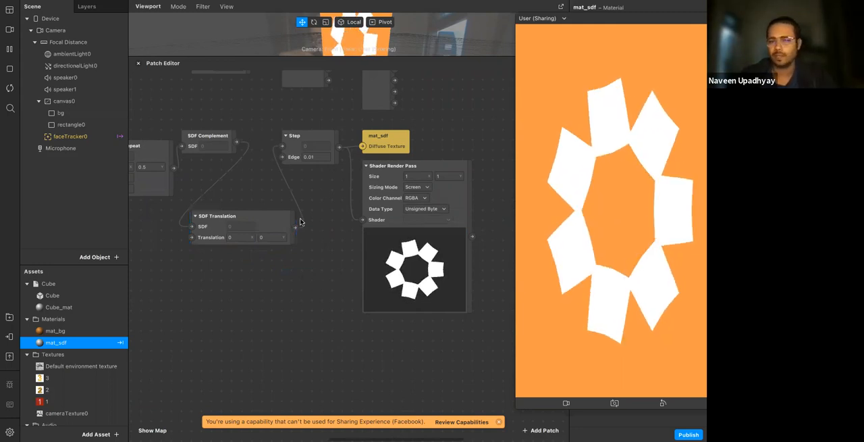
Shift mat_sdf and Shader Render Pass away from Step to make room, and add a Mix patch from Step's output
{"action": "scroll", "coordinate": [301, 221], "scroll_direction": "right", "scroll_amount": 4}
{"action": "scroll", "coordinate": [304, 200], "scroll_direction": "right", "scroll_amount": 5}
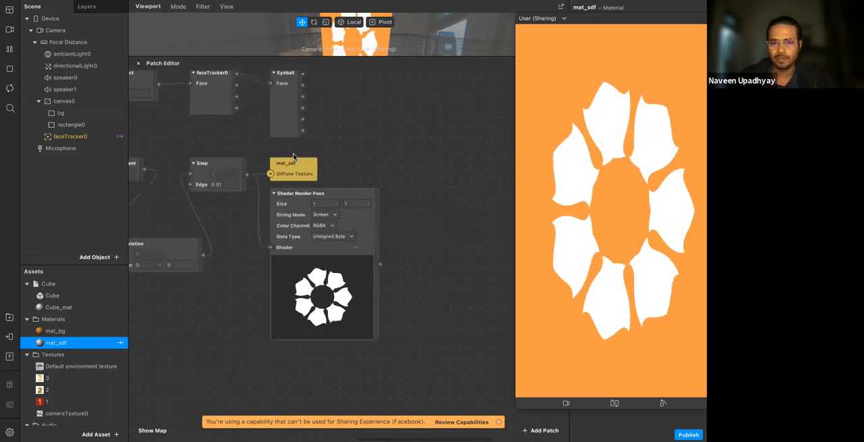
{"action": "left_click", "coordinate": [376, 222]}
{"action": "left_click_drag", "start_coordinate": [376, 222], "coordinate": [446, 221]}
{"action": "left_click", "coordinate": [247, 180]}
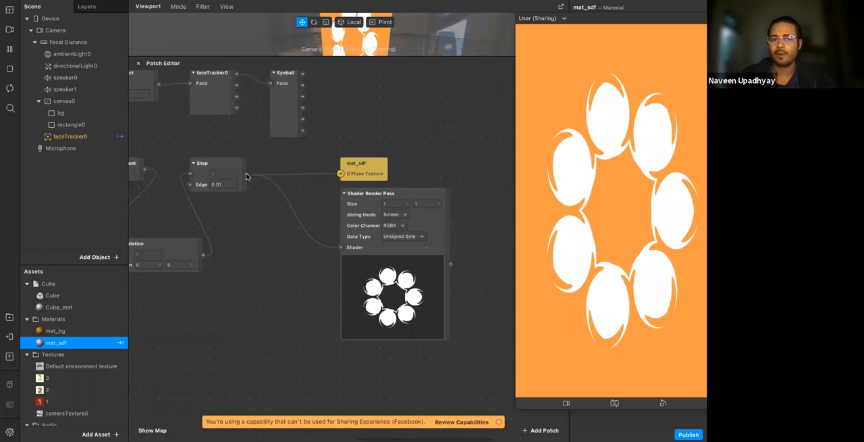
{"action": "left_click_drag", "start_coordinate": [247, 174], "coordinate": [265, 169]}
{"action": "type", "text": "mix"}
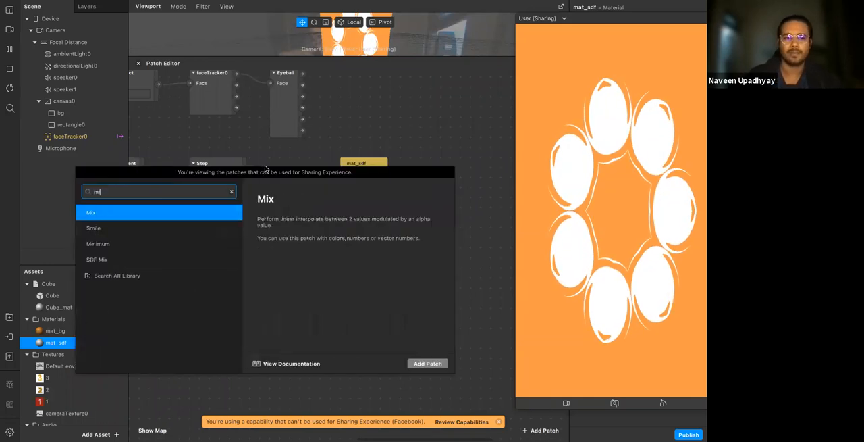
{"action": "key", "text": "Return"}
Switch the Mix patch to the Color type, place it below and beside Step, and move Shader Render Pass farther away
{"action": "left_click", "coordinate": [282, 197]}
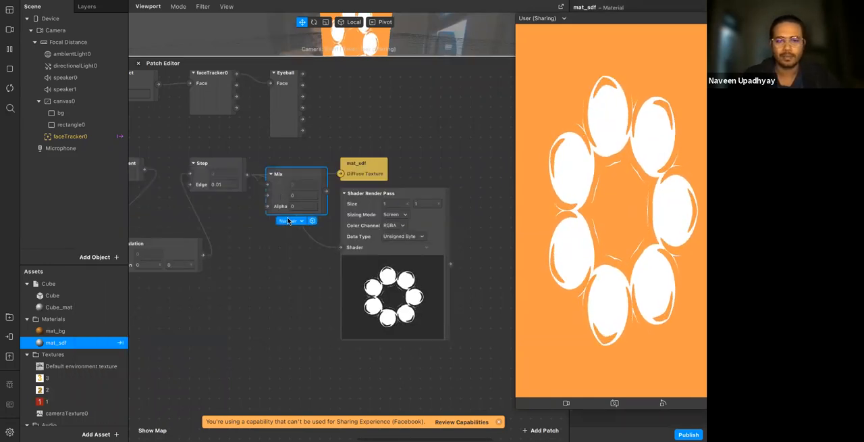
{"action": "left_click", "coordinate": [288, 220]}
{"action": "left_click", "coordinate": [290, 246]}
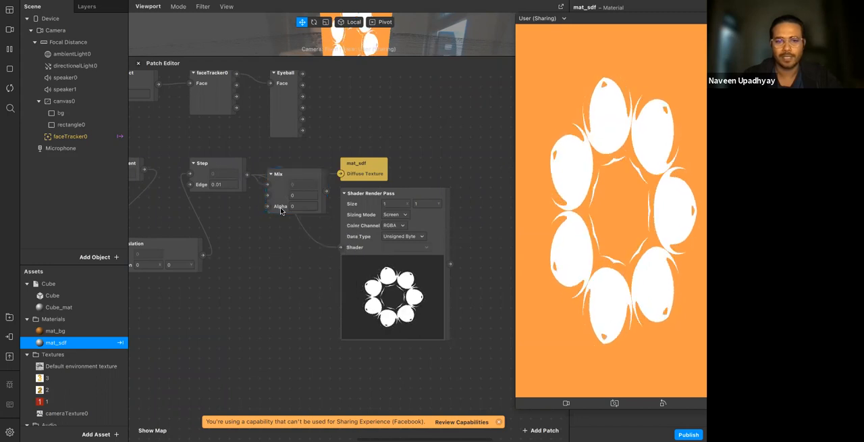
{"action": "left_click", "coordinate": [281, 211]}
{"action": "left_click", "coordinate": [288, 220]}
{"action": "left_click", "coordinate": [290, 230]}
{"action": "left_click_drag", "start_coordinate": [275, 206], "coordinate": [267, 246]}
{"action": "left_click", "coordinate": [360, 231]}
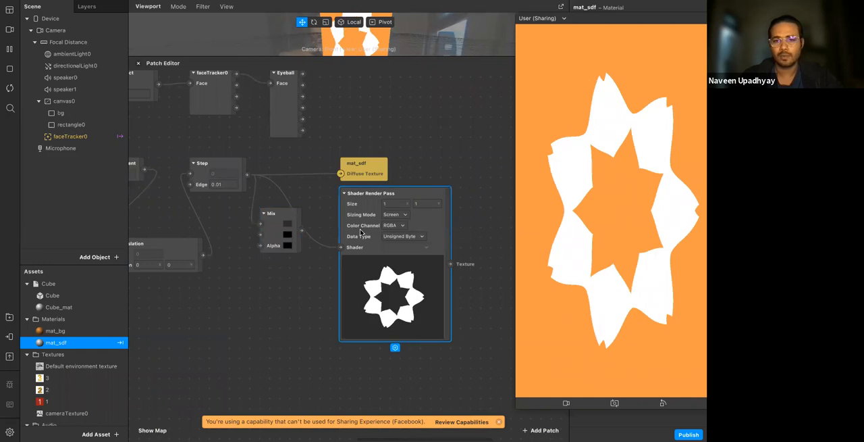
{"action": "left_click_drag", "start_coordinate": [403, 232], "coordinate": [445, 232]}
{"action": "left_click", "coordinate": [309, 250]}
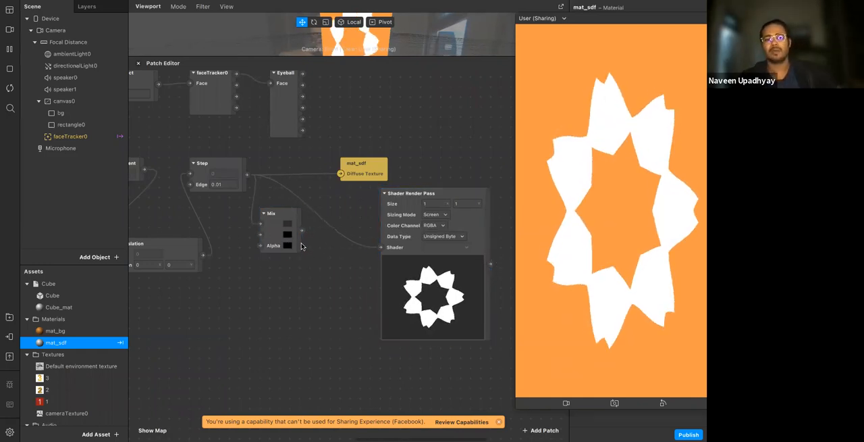
Set the second color of Mix to pink
{"action": "left_click", "coordinate": [289, 235]}
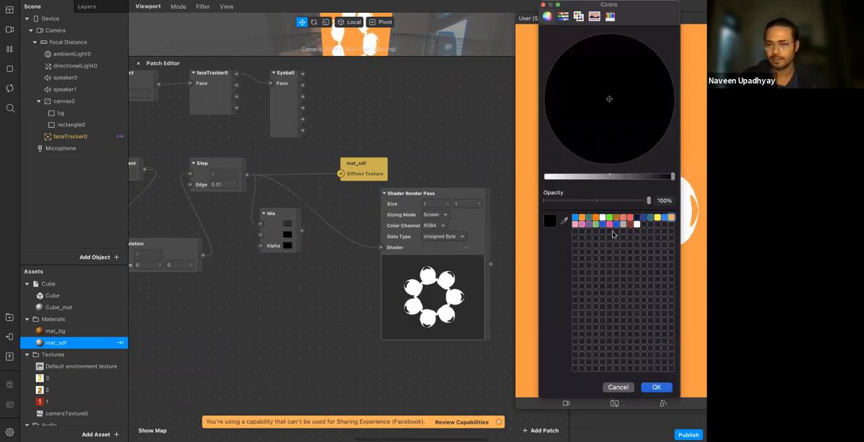
{"action": "left_click", "coordinate": [578, 225]}
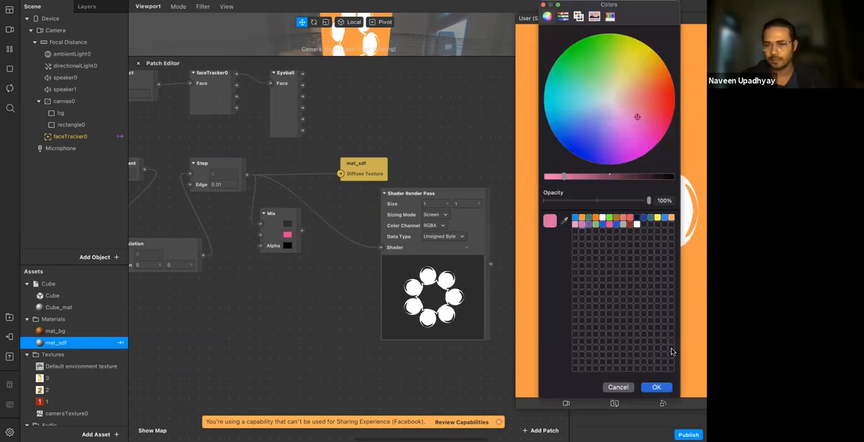
{"action": "left_click", "coordinate": [657, 387]}
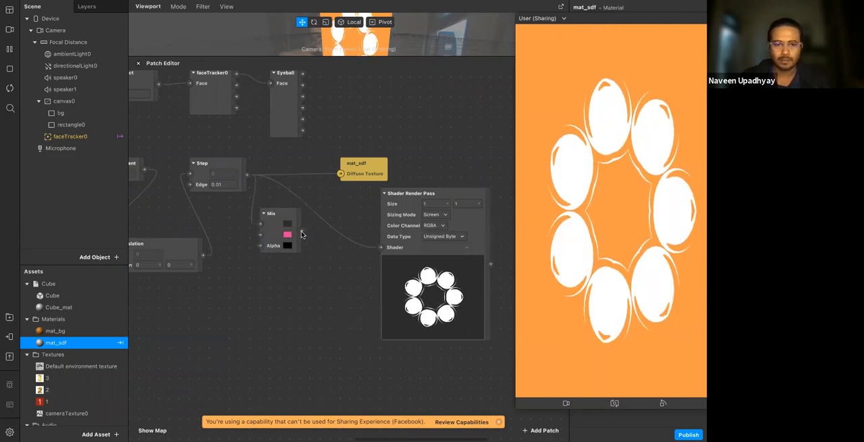
Wire Step into Mix's Alpha and Mix into mat_sdf's Diffuse Texture, and set Mix's first color to 0% opacity
{"action": "left_click_drag", "start_coordinate": [249, 193], "coordinate": [341, 175]}
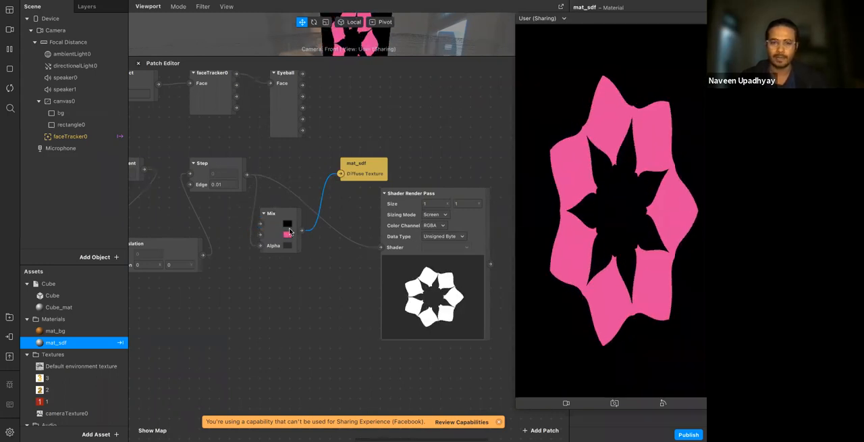
{"action": "left_click", "coordinate": [287, 224]}
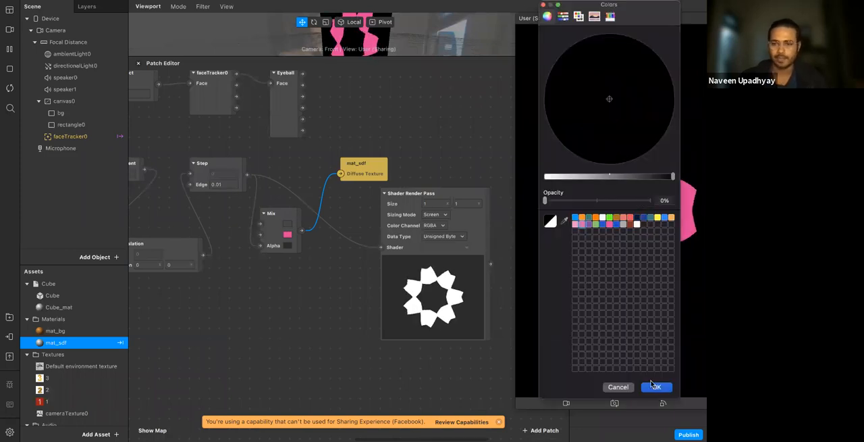
{"action": "left_click", "coordinate": [655, 386]}
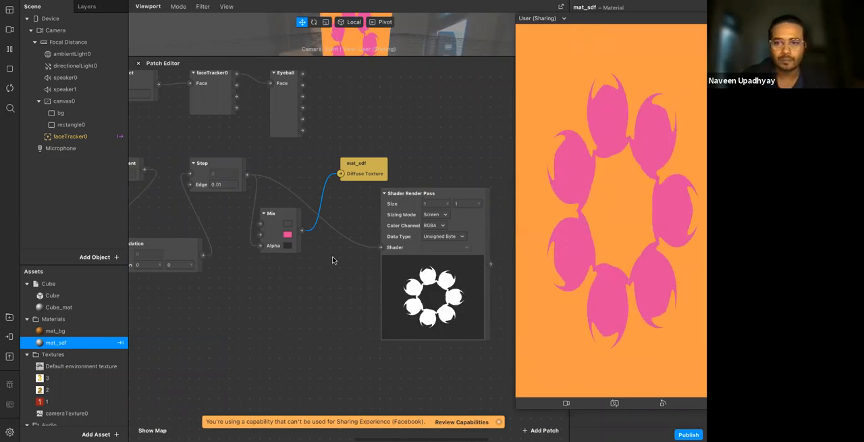
Change the second color of Mix to purple
{"action": "left_click", "coordinate": [287, 234]}
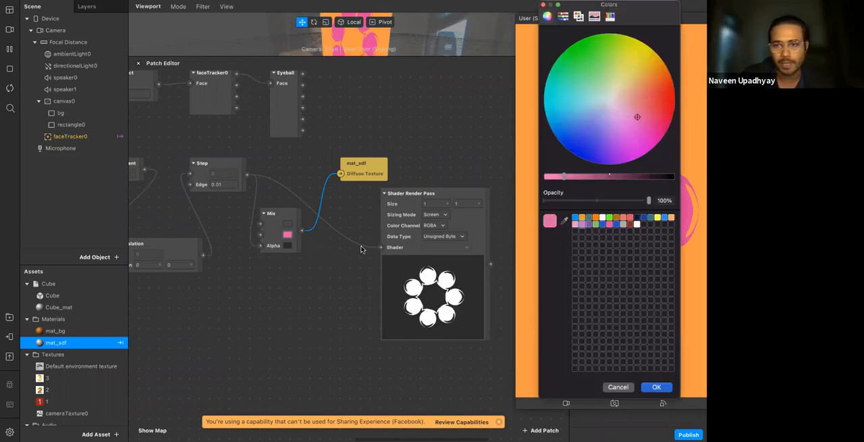
{"action": "left_click", "coordinate": [589, 224]}
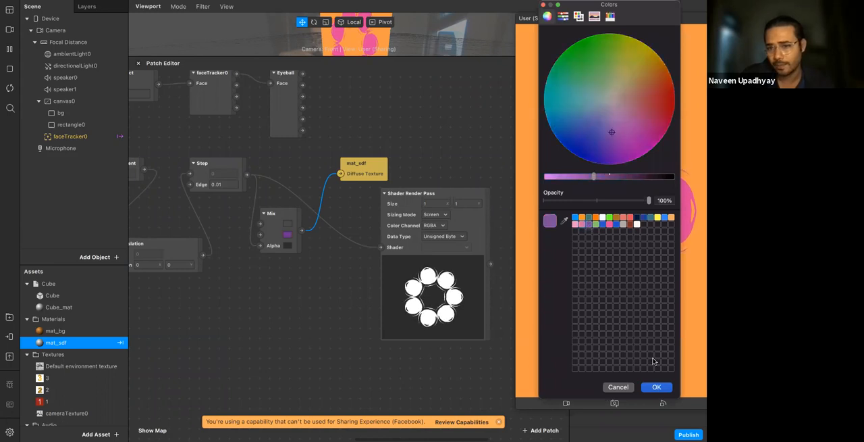
{"action": "left_click", "coordinate": [656, 386]}
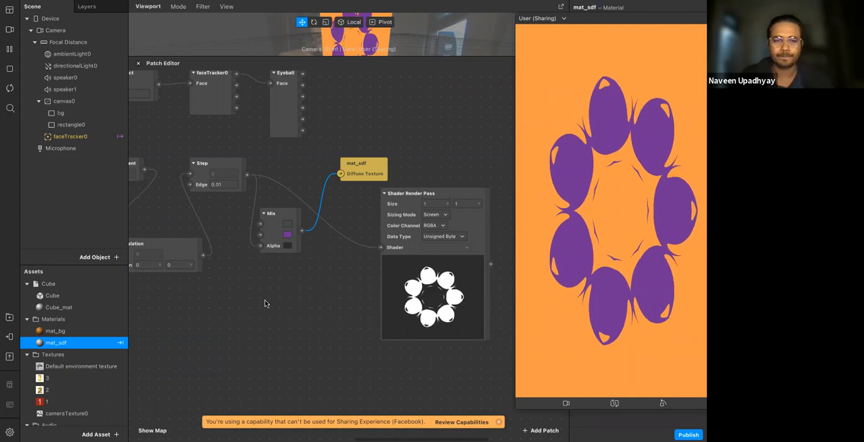
Open the AR Library and search it for "color" and "color cyc"
{"action": "left_click", "coordinate": [5, 320]}
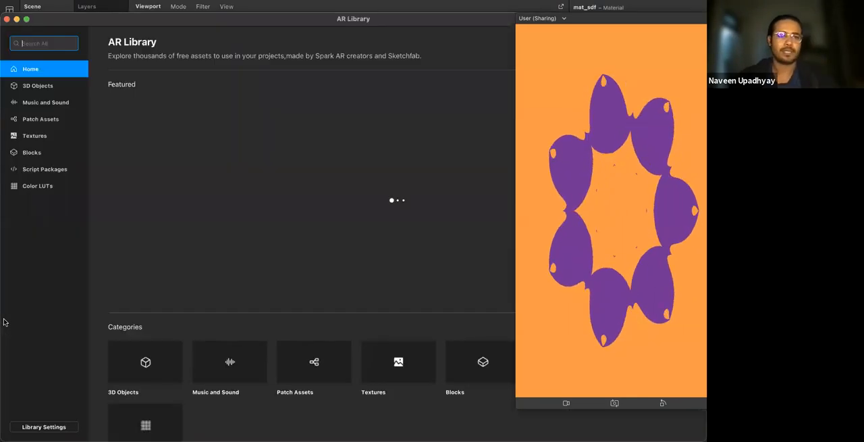
{"action": "type", "text": "colo"}
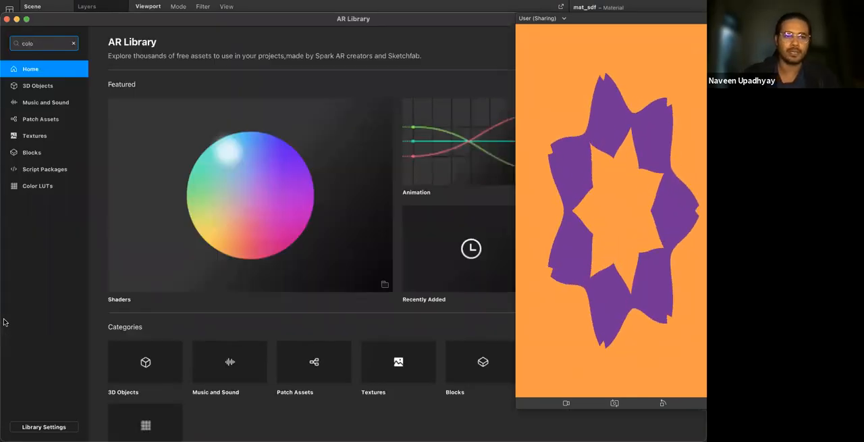
{"action": "type", "text": "r"}
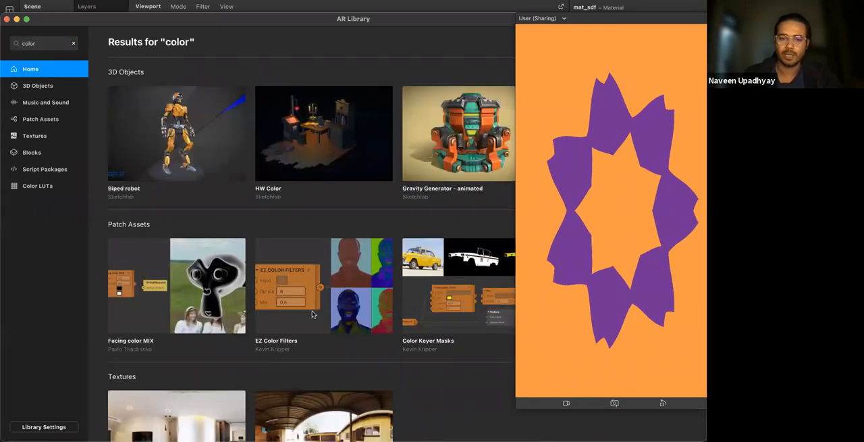
{"action": "left_click", "coordinate": [49, 43]}
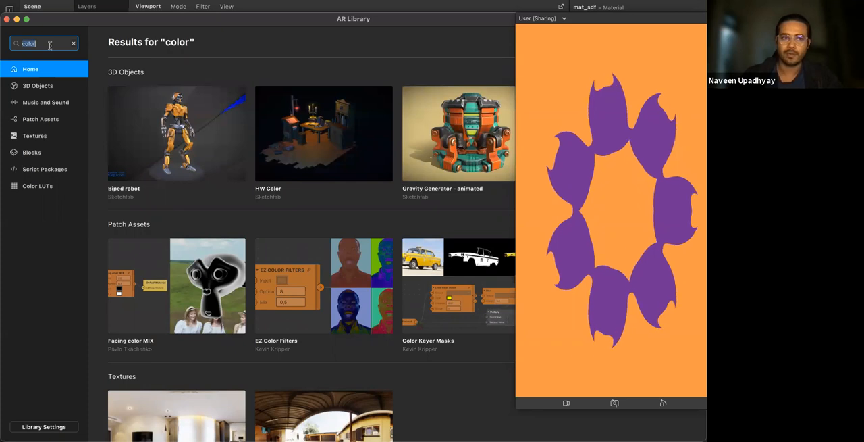
{"action": "type", "text": "cyc"}
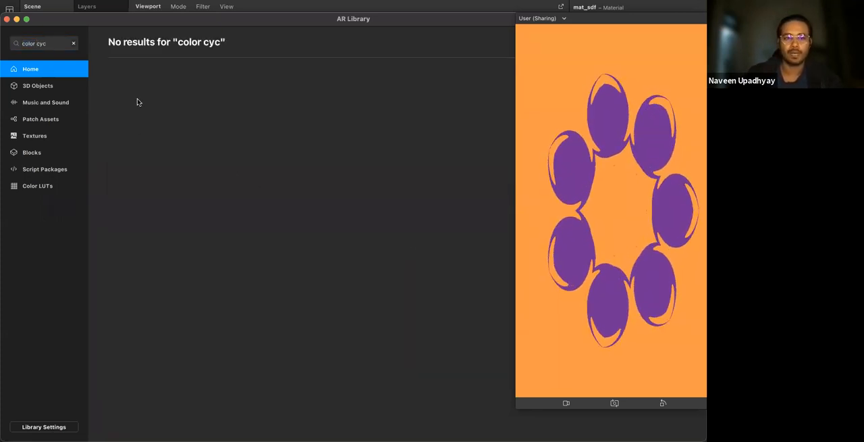
Search the AR Library for "cycle" and import the free Color Cycle patch asset
{"action": "triple_click", "coordinate": [66, 49]}
{"action": "type", "text": "cycle"}
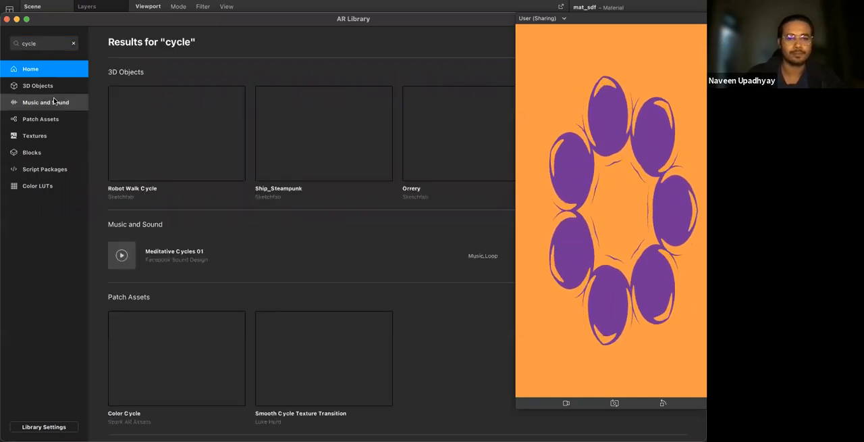
{"action": "left_click", "coordinate": [196, 351]}
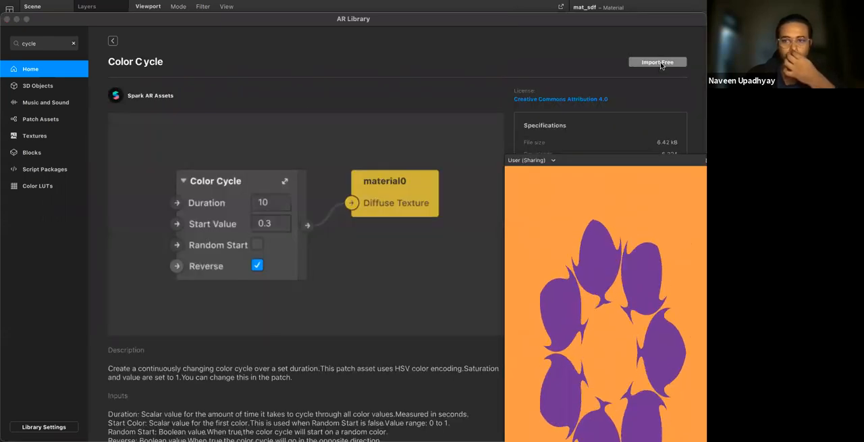
{"action": "left_click", "coordinate": [657, 62]}
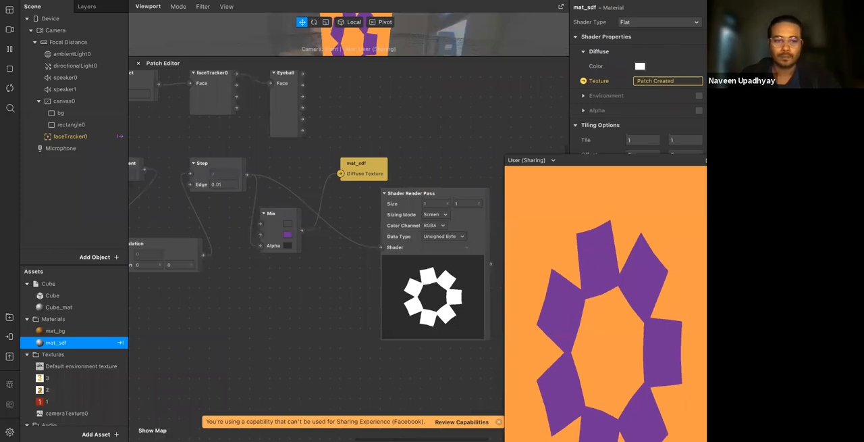
{"action": "scroll", "coordinate": [280, 330], "scroll_direction": "down", "scroll_amount": 3}
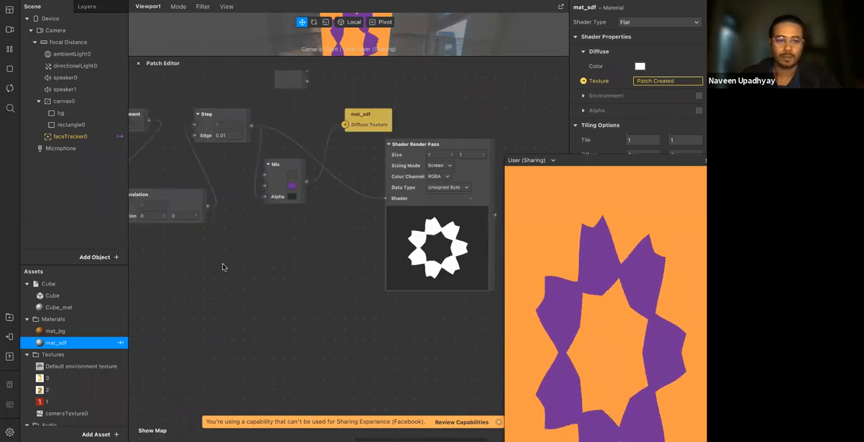
{"action": "double_click", "coordinate": [219, 314]}
{"action": "type", "text": "col"}
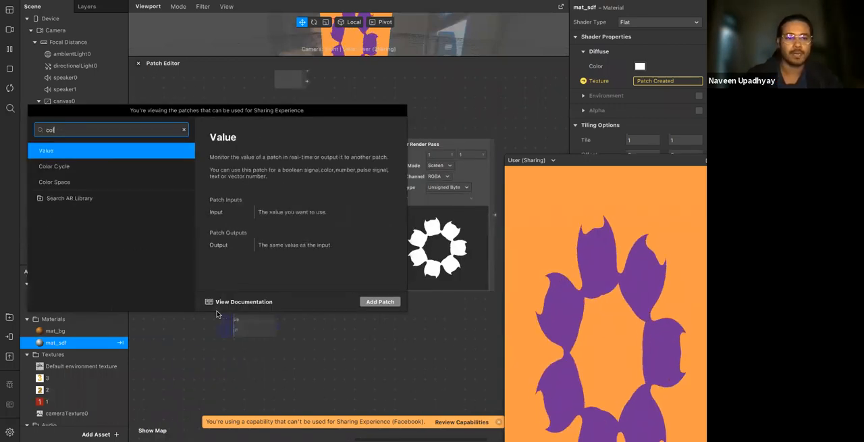
{"action": "key", "text": "Return"}
{"action": "left_click", "coordinate": [248, 320]}
{"action": "key", "text": "Delete"}
Add a Color Cycle patch below Mix and wire its Color output into Mix's second input
{"action": "double_click", "coordinate": [248, 320]}
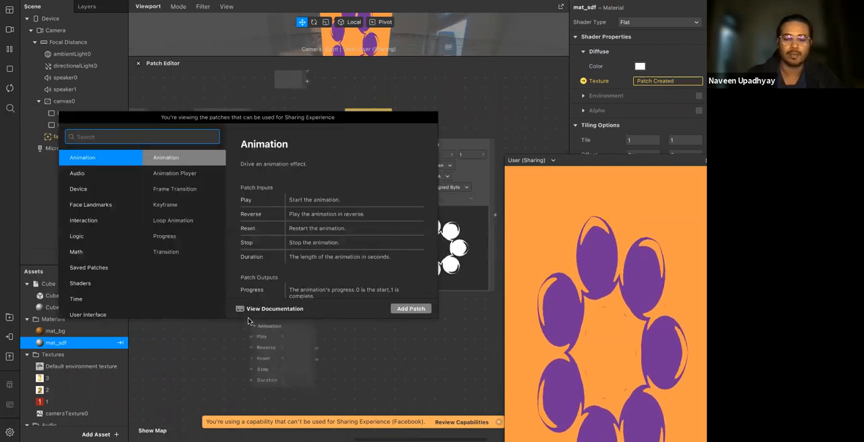
{"action": "type", "text": "cycle"}
{"action": "key", "text": "Return"}
{"action": "left_click_drag", "start_coordinate": [307, 365], "coordinate": [264, 183]}
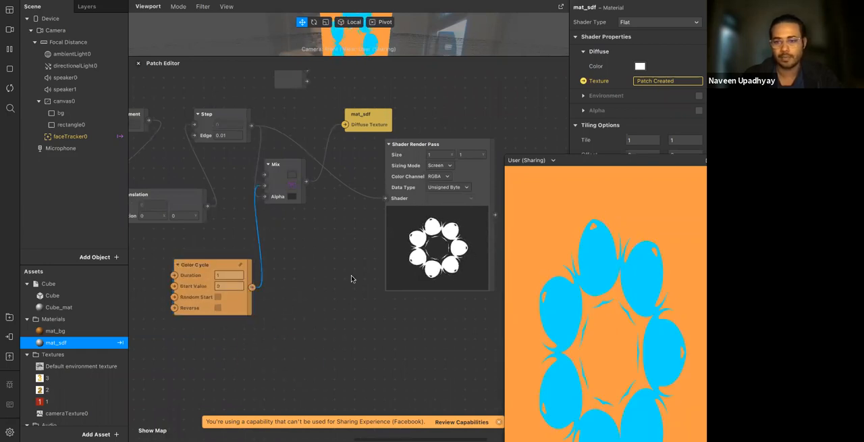
Set the Color Cycle Duration to 6 and enable Random Start, repositioning the preview window and Shader Render Pass
{"action": "left_click", "coordinate": [229, 271]}
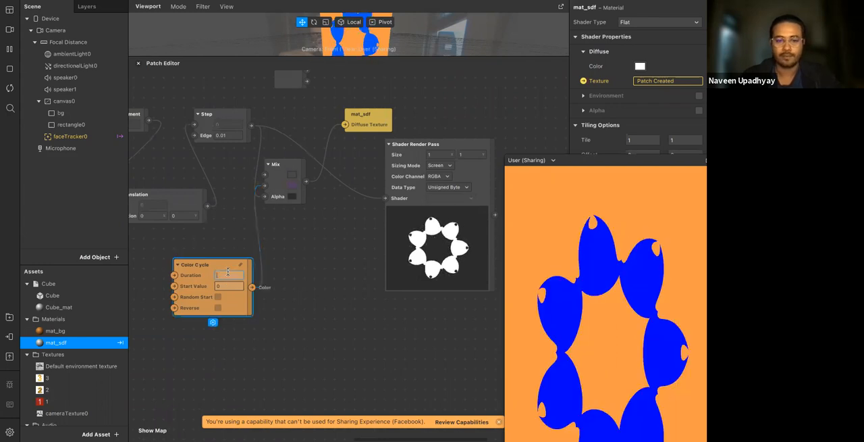
{"action": "left_click_drag", "start_coordinate": [630, 163], "coordinate": [630, 63]}
{"action": "left_click_drag", "start_coordinate": [471, 169], "coordinate": [459, 158]}
{"action": "left_click", "coordinate": [217, 298]}
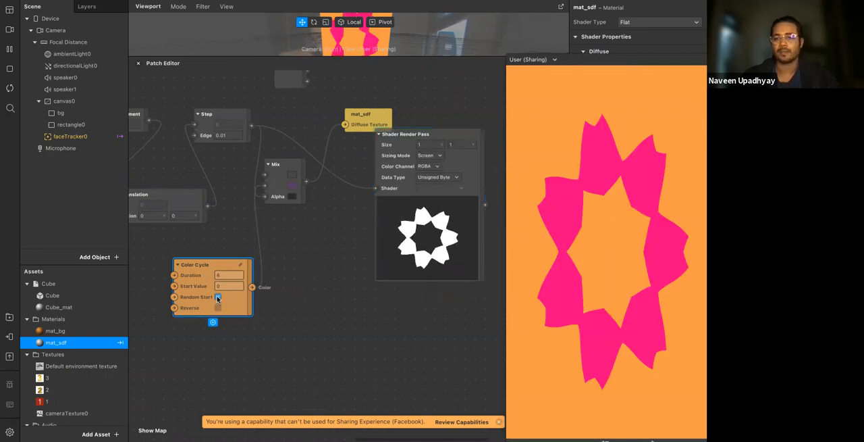
{"action": "left_click", "coordinate": [303, 353]}
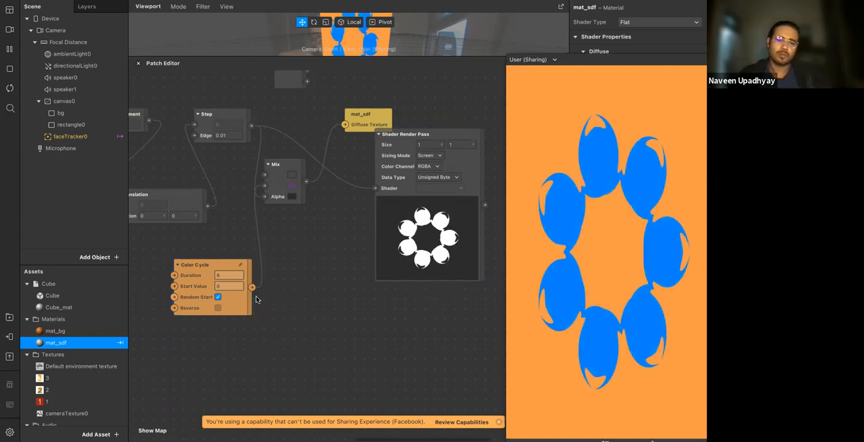
Add a Gradient Step patch, try wiring it into Mix's first input, and delete the Gradient Step patch
{"action": "double_click", "coordinate": [279, 300]}
{"action": "type", "text": "grad"}
{"action": "key", "text": "Return"}
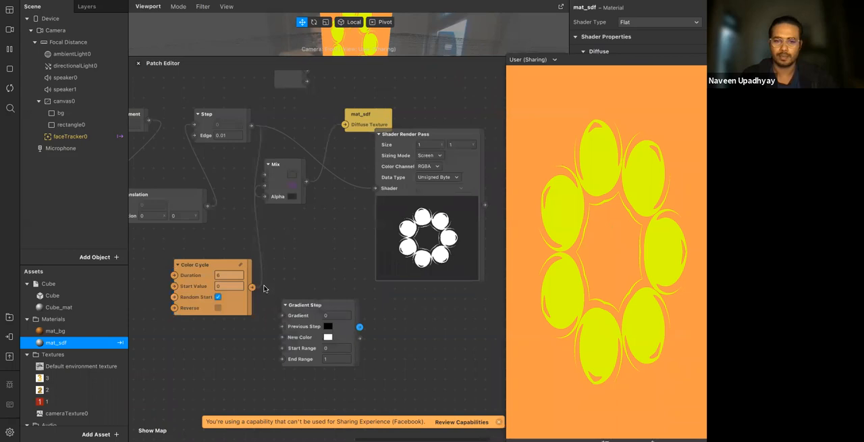
{"action": "left_click_drag", "start_coordinate": [262, 292], "coordinate": [266, 176]}
{"action": "left_click", "coordinate": [272, 350]}
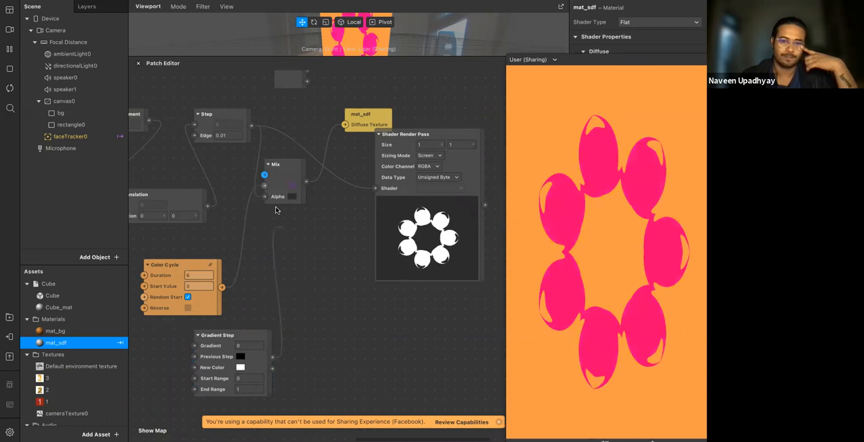
{"action": "left_click", "coordinate": [220, 374]}
{"action": "key", "text": "Delete"}
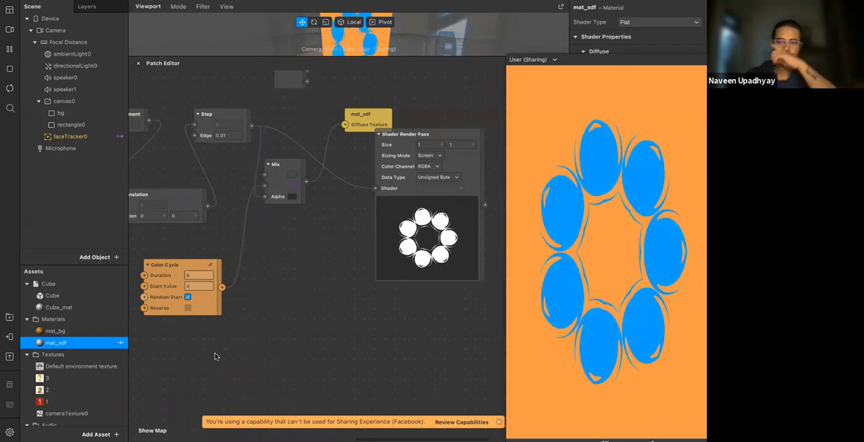
{"action": "scroll", "coordinate": [265, 353], "scroll_direction": "down", "scroll_amount": 3}
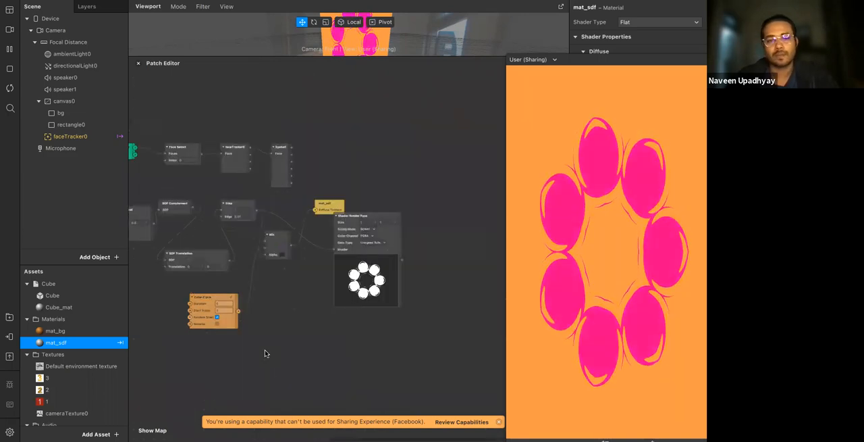
Examine the patch chain from SDF Rectangle and Transition through SDF Twist and SDF Rotational Repeat to Mix and Color Cycle
{"action": "scroll", "coordinate": [264, 353], "scroll_direction": "down", "scroll_amount": 5}
{"action": "scroll", "coordinate": [338, 349], "scroll_direction": "up", "scroll_amount": 10}
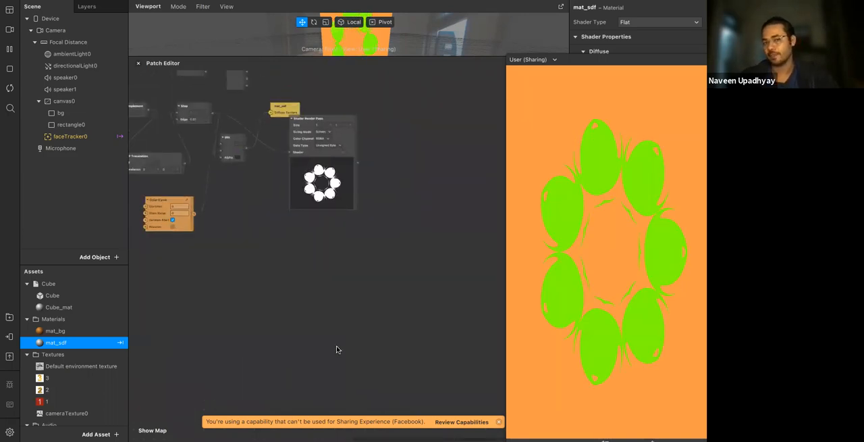
{"action": "scroll", "coordinate": [337, 349], "scroll_direction": "up", "scroll_amount": 8}
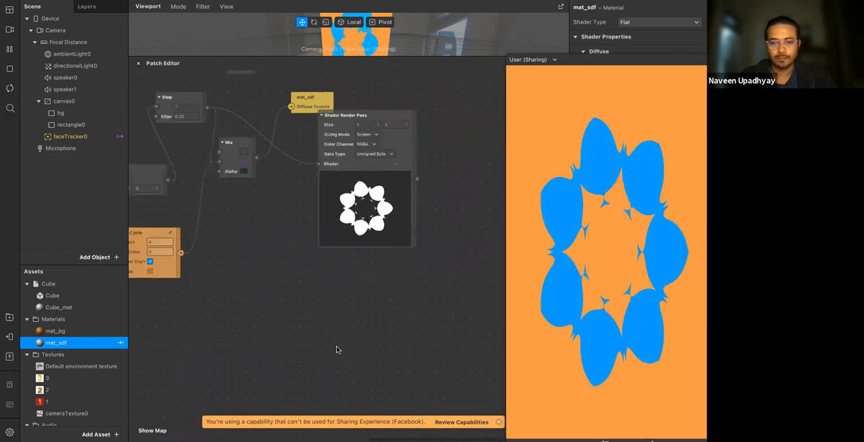
{"action": "scroll", "coordinate": [332, 347], "scroll_direction": "left", "scroll_amount": 2}
{"action": "scroll", "coordinate": [331, 346], "scroll_direction": "up", "scroll_amount": 2}
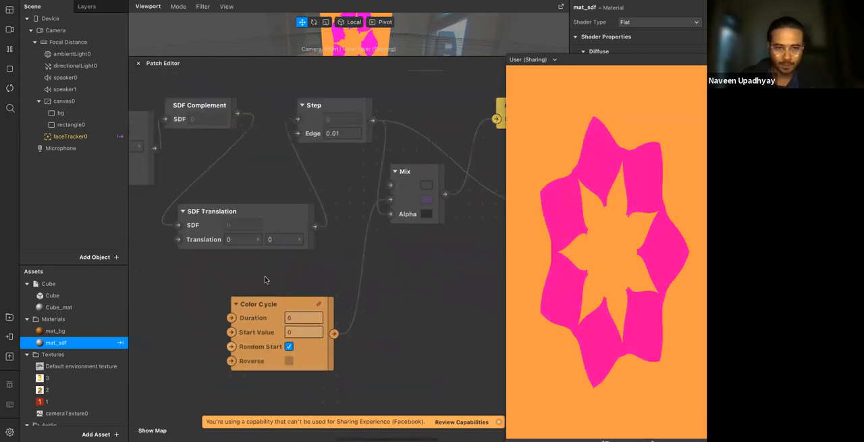
{"action": "scroll", "coordinate": [264, 279], "scroll_direction": "right", "scroll_amount": 1}
{"action": "scroll", "coordinate": [273, 279], "scroll_direction": "left", "scroll_amount": 5}
{"action": "scroll", "coordinate": [273, 279], "scroll_direction": "up", "scroll_amount": 2}
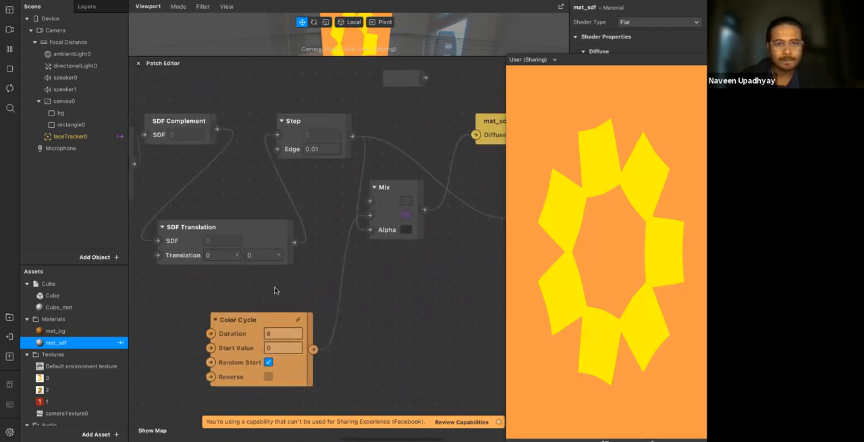
{"action": "scroll", "coordinate": [274, 288], "scroll_direction": "left", "scroll_amount": 10}
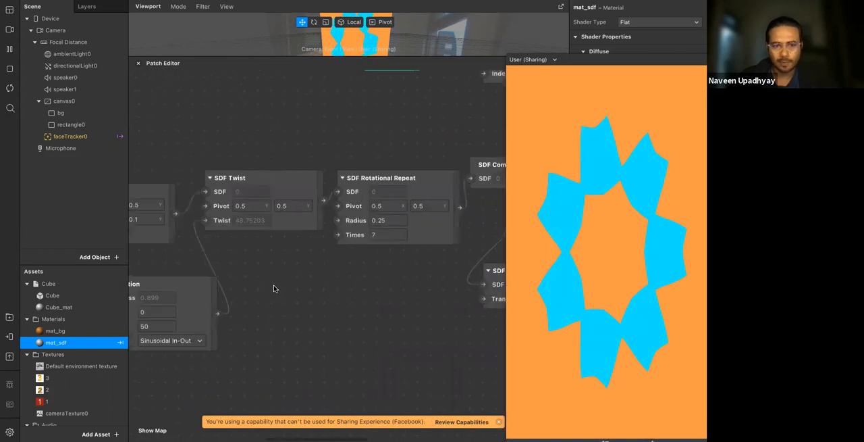
{"action": "scroll", "coordinate": [273, 288], "scroll_direction": "right", "scroll_amount": 7}
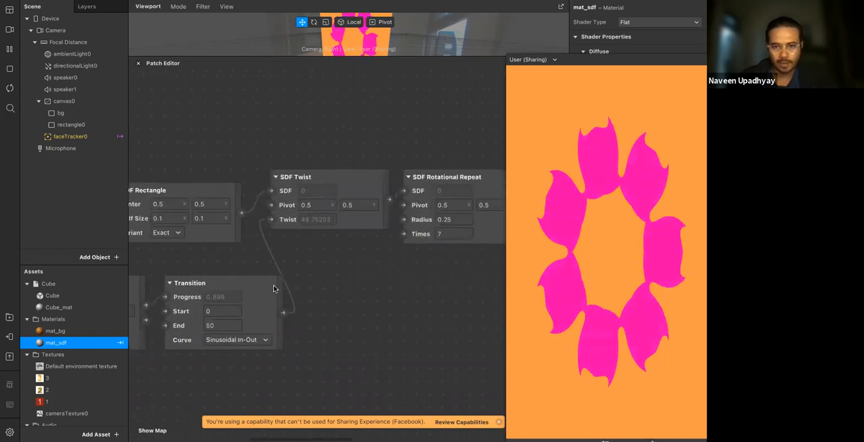
{"action": "scroll", "coordinate": [273, 289], "scroll_direction": "right", "scroll_amount": 6}
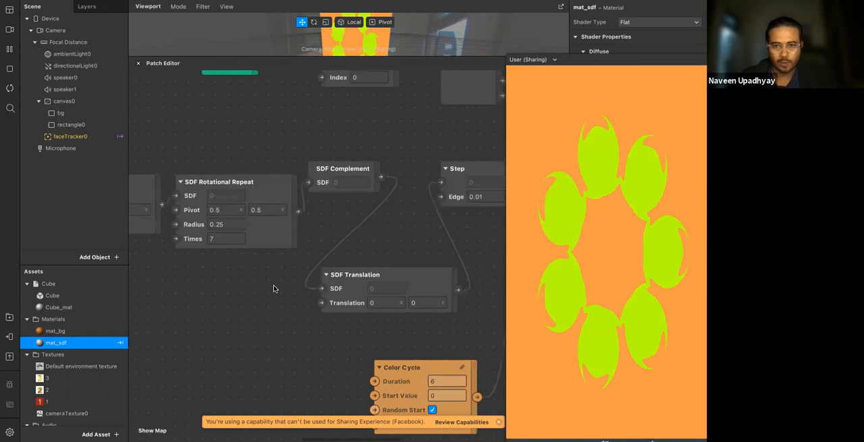
{"action": "scroll", "coordinate": [267, 286], "scroll_direction": "left", "scroll_amount": 6}
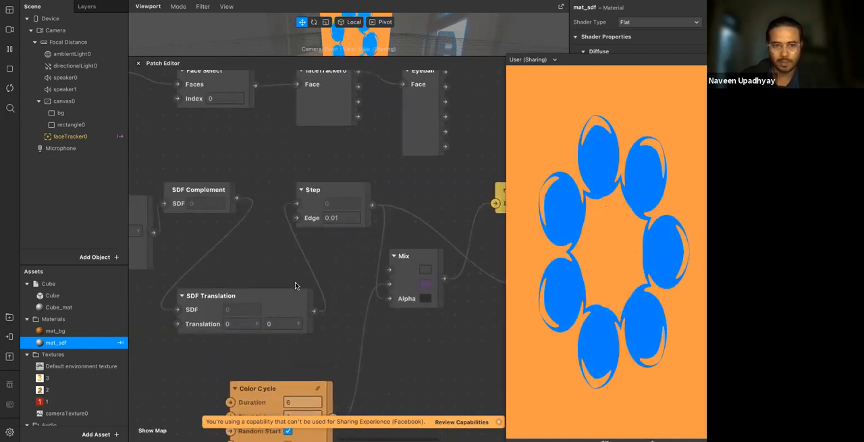
{"action": "scroll", "coordinate": [339, 274], "scroll_direction": "left", "scroll_amount": 3}
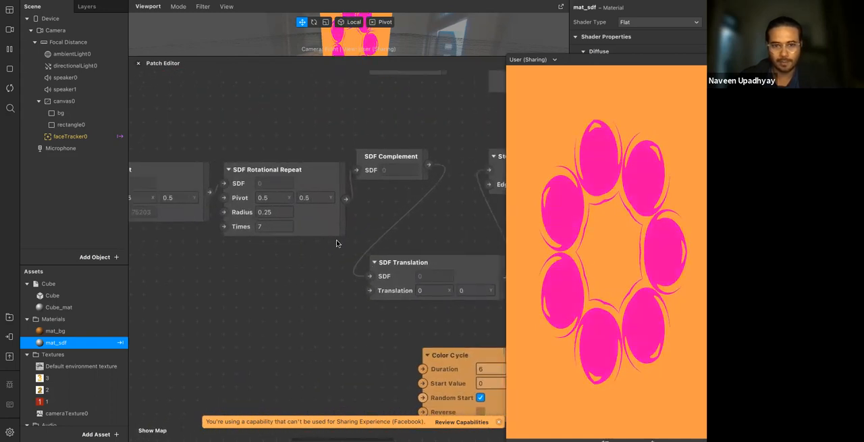
Select the patches from SDF Rotational Repeat backwards, including SDF Twist and Transition, and shift them away from SDF Complement
{"action": "left_click_drag", "start_coordinate": [223, 336], "coordinate": [189, 343]}
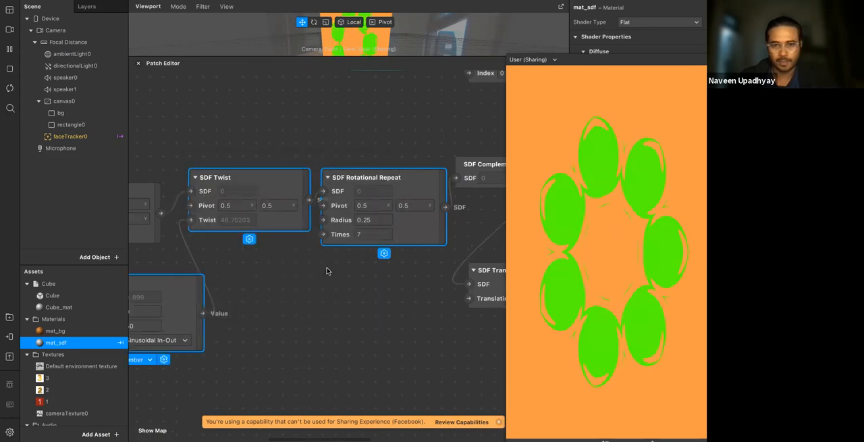
{"action": "left_click_drag", "start_coordinate": [384, 136], "coordinate": [143, 331]}
{"action": "left_click_drag", "start_coordinate": [472, 233], "coordinate": [197, 230]}
{"action": "scroll", "coordinate": [196, 230], "scroll_direction": "right", "scroll_amount": 3}
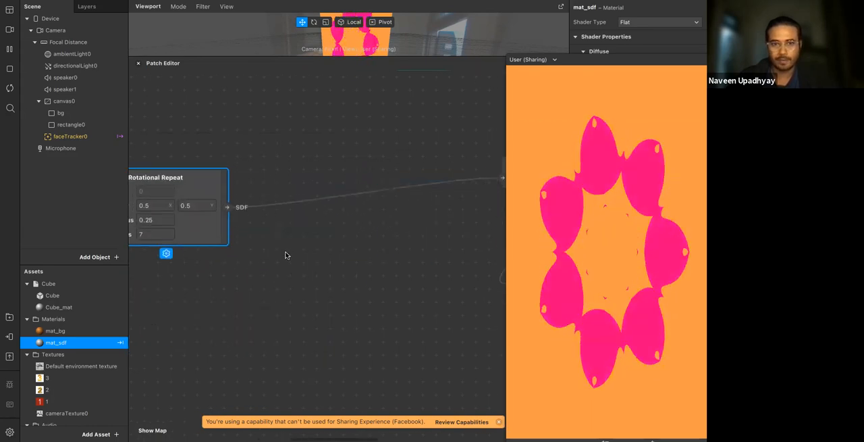
{"action": "left_click", "coordinate": [327, 221]}
Move SDF Rotational Repeat and SDF Twist back toward SDF Complement, opening a gap after SDF Rectangle
{"action": "scroll", "coordinate": [326, 221], "scroll_direction": "left", "scroll_amount": 2}
{"action": "scroll", "coordinate": [326, 221], "scroll_direction": "down", "scroll_amount": 3}
{"action": "scroll", "coordinate": [326, 221], "scroll_direction": "left", "scroll_amount": 1}
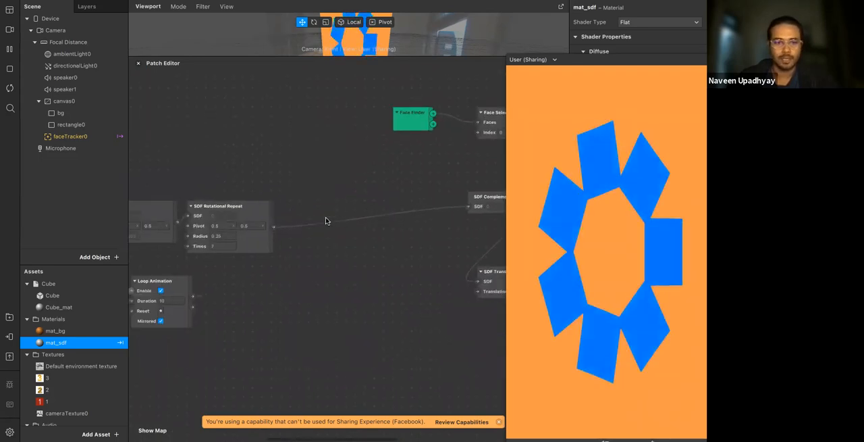
{"action": "scroll", "coordinate": [326, 219], "scroll_direction": "left", "scroll_amount": 2}
{"action": "left_click_drag", "start_coordinate": [306, 215], "coordinate": [445, 207]}
{"action": "left_click", "coordinate": [332, 266]}
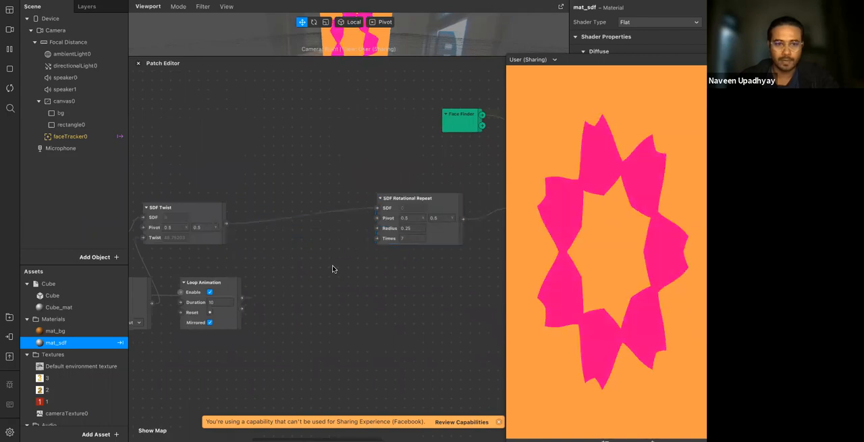
{"action": "scroll", "coordinate": [318, 260], "scroll_direction": "left", "scroll_amount": 3}
{"action": "left_click_drag", "start_coordinate": [233, 219], "coordinate": [349, 208]}
{"action": "left_click", "coordinate": [347, 309]}
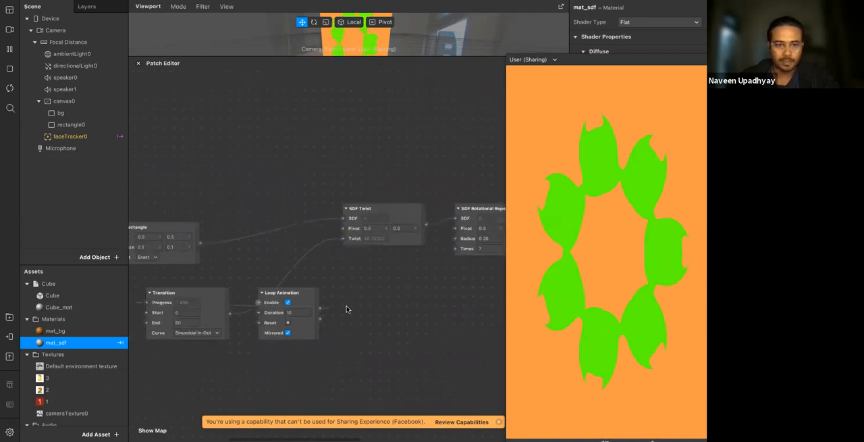
Add an SDF Star patch near SDF Rectangle
{"action": "scroll", "coordinate": [346, 308], "scroll_direction": "left", "scroll_amount": 3}
{"action": "left_click", "coordinate": [253, 222]}
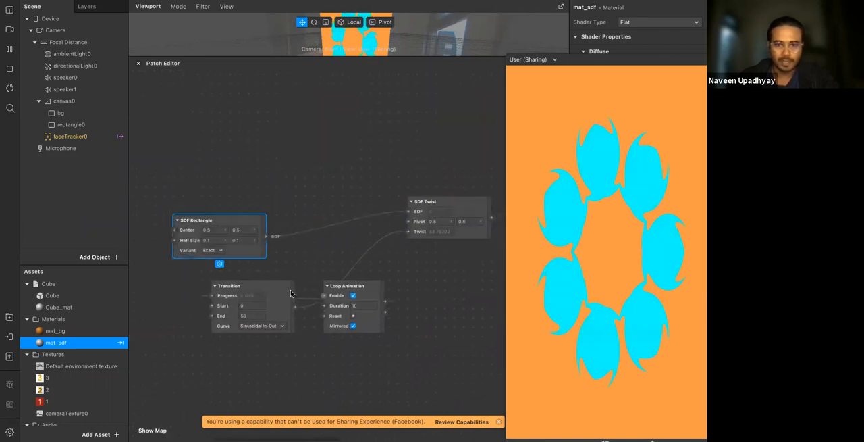
{"action": "left_click", "coordinate": [206, 200]}
{"action": "right_click", "coordinate": [179, 177]}
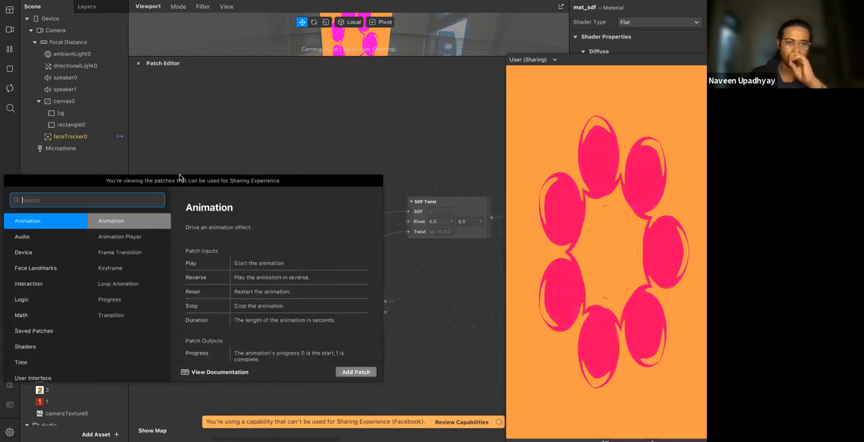
{"action": "type", "text": "sdf"}
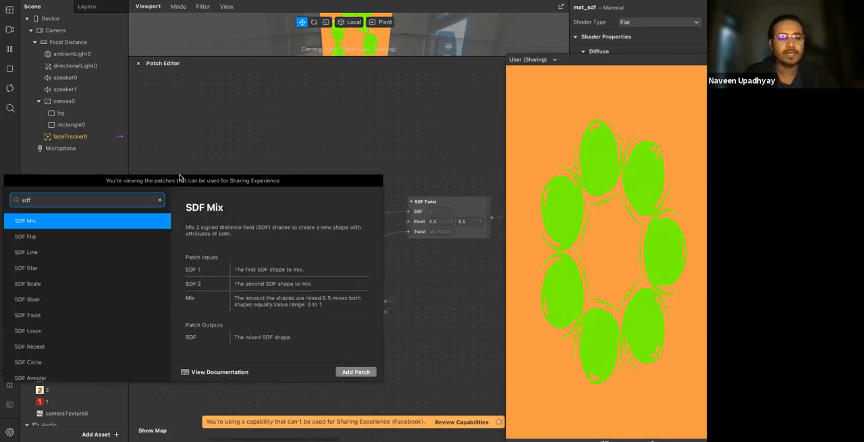
{"action": "key", "text": "Down"}
{"action": "type", "text": "sta"}
{"action": "key", "text": "Return"}
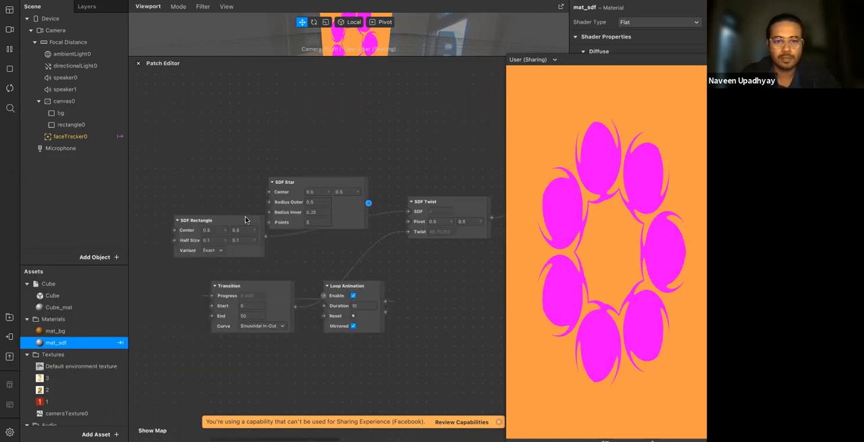
Place SDF Star above SDF Rectangle and add an SDF Smooth Union patch with the star wired into SDF 1
{"action": "left_click_drag", "start_coordinate": [322, 216], "coordinate": [293, 194]}
{"action": "type", "text": "smoo"}
{"action": "key", "text": "Down"}
{"action": "key", "text": "Return"}
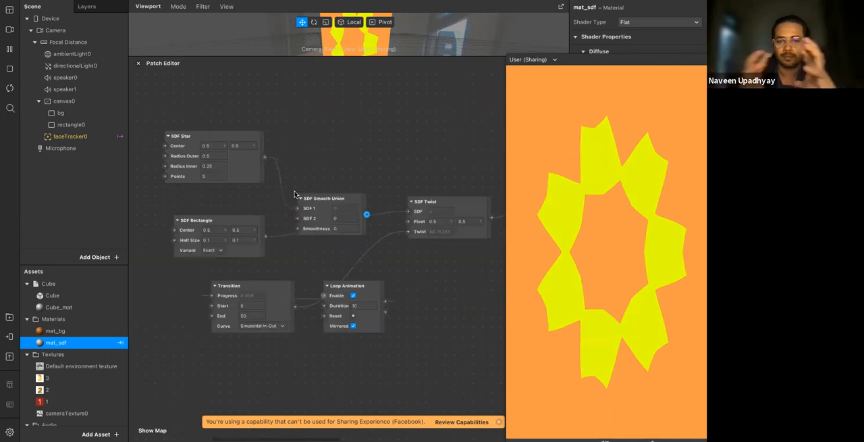
Reposition SDF Smooth Union, wire SDF Rectangle into its SDF 2 input, and connect its output to SDF Twist's SDF input
{"action": "left_click_drag", "start_coordinate": [320, 205], "coordinate": [317, 171]}
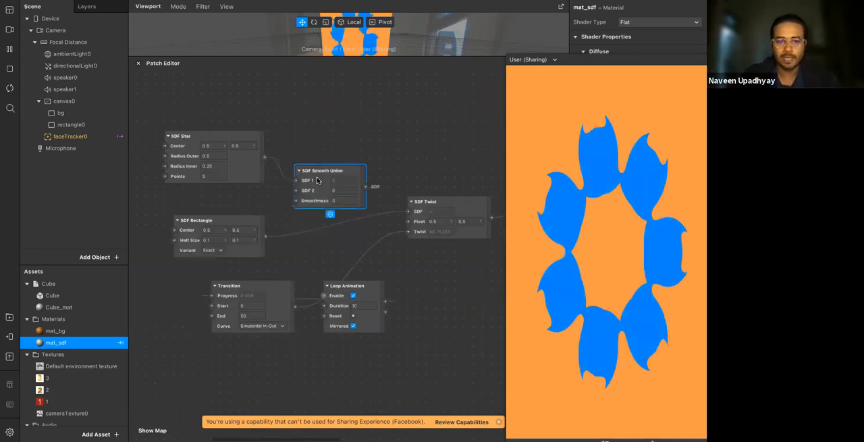
{"action": "left_click_drag", "start_coordinate": [265, 236], "coordinate": [294, 188]}
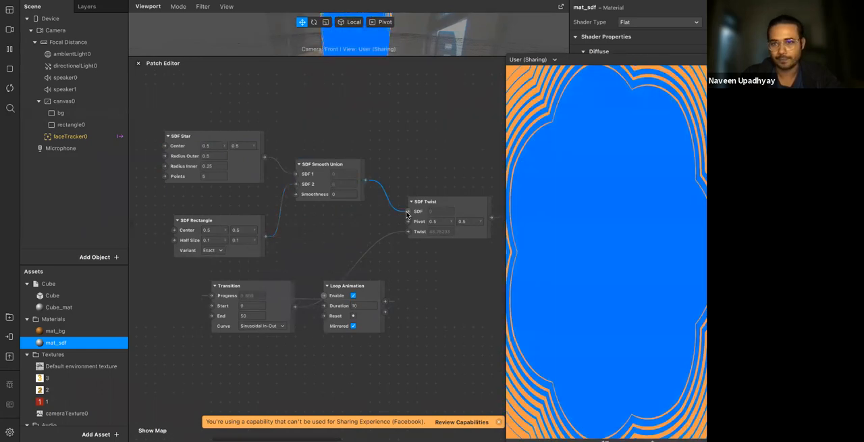
{"action": "left_click", "coordinate": [341, 195]}
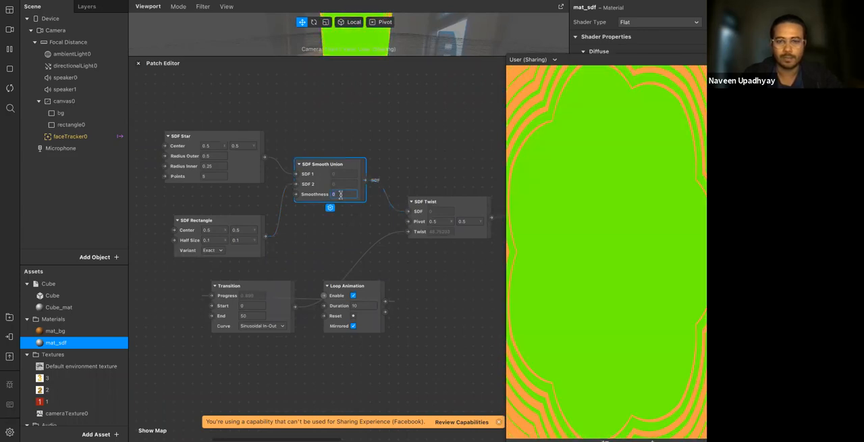
Set the SDF Star's Radius Inner to 0.15 and Radius Outer to 0.4
{"action": "left_click", "coordinate": [219, 168]}
{"action": "type", "text": "0.15"}
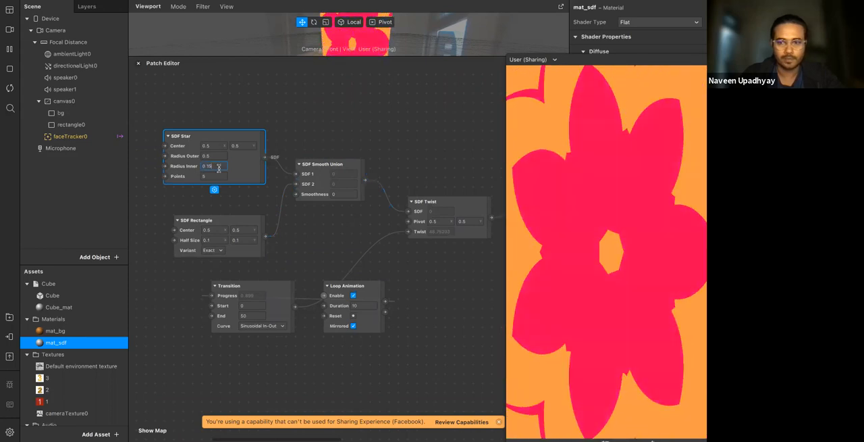
{"action": "key", "text": "Down"}
{"action": "key", "text": "Up"}
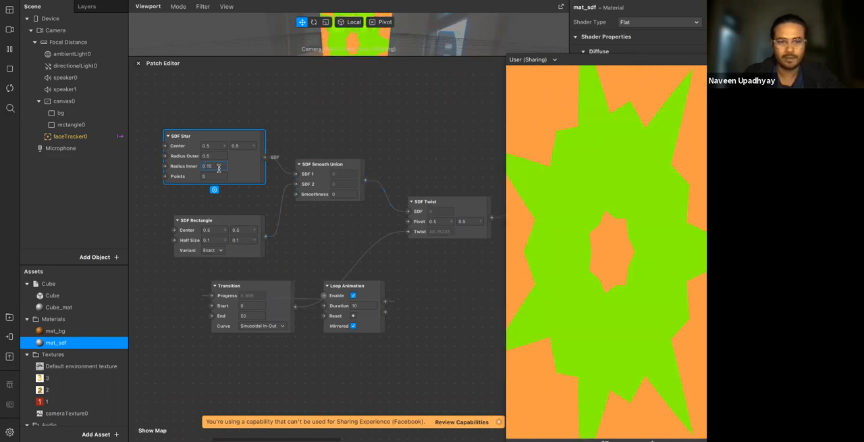
{"action": "key", "text": "Down"}
{"action": "key", "text": "Down"}
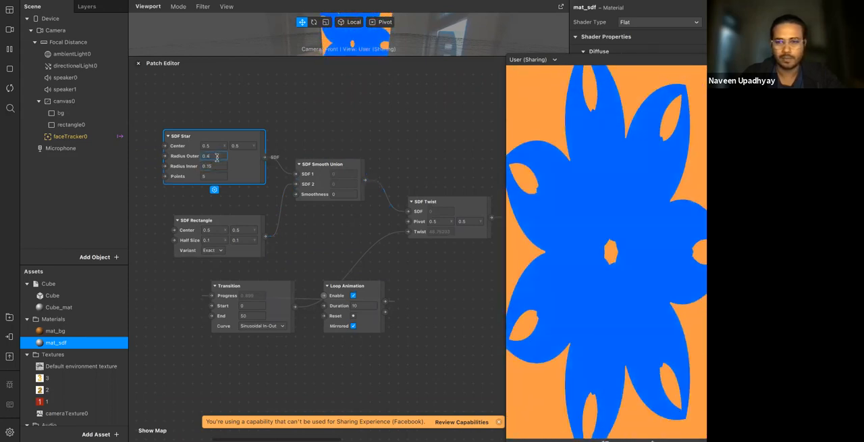
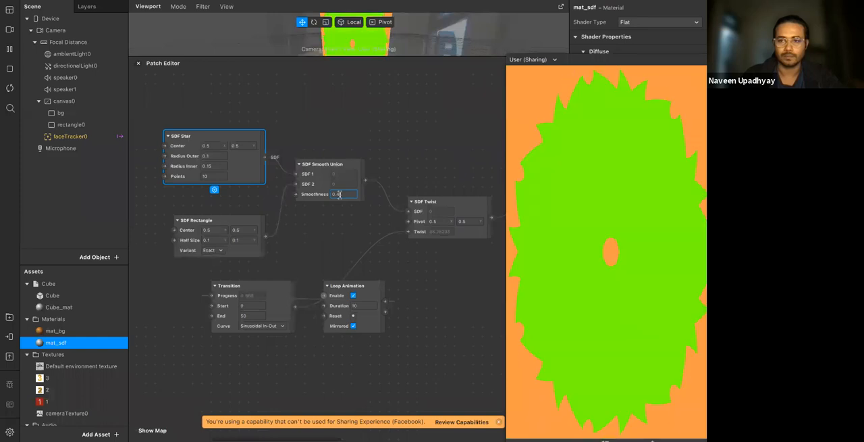
Set the SDF Smooth Union's smoothness to 0.4 and place the Loop Animation patch ahead of the Transition patch
{"action": "left_click", "coordinate": [308, 254]}
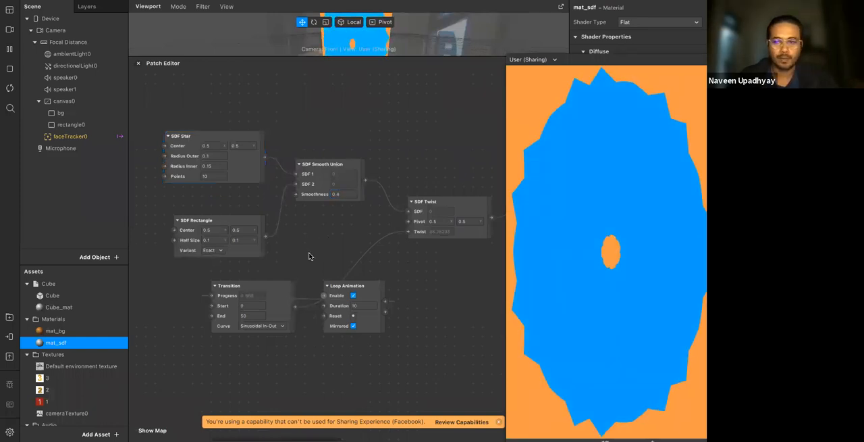
{"action": "scroll", "coordinate": [309, 256], "scroll_direction": "down", "scroll_amount": 5}
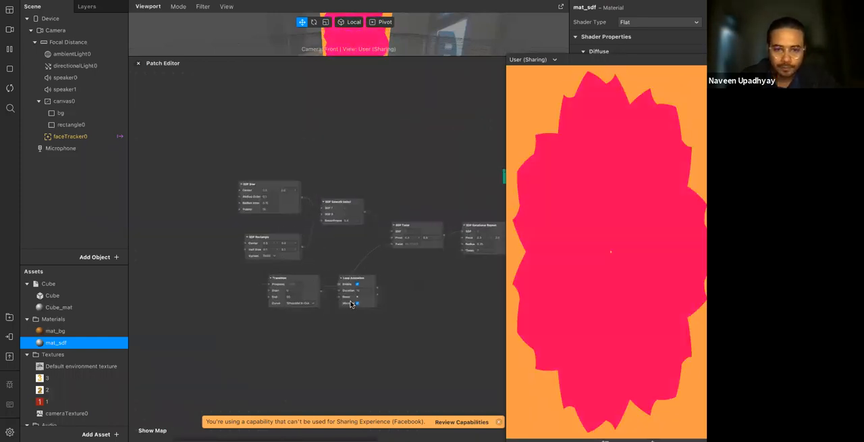
{"action": "left_click_drag", "start_coordinate": [219, 326], "coordinate": [177, 292]}
Add a second Transition patch fed by the Loop Animation output and set its value type to Number
{"action": "double_click", "coordinate": [183, 246]}
{"action": "type", "text": "tra"}
{"action": "key", "text": "Down"}
{"action": "key", "text": "Return"}
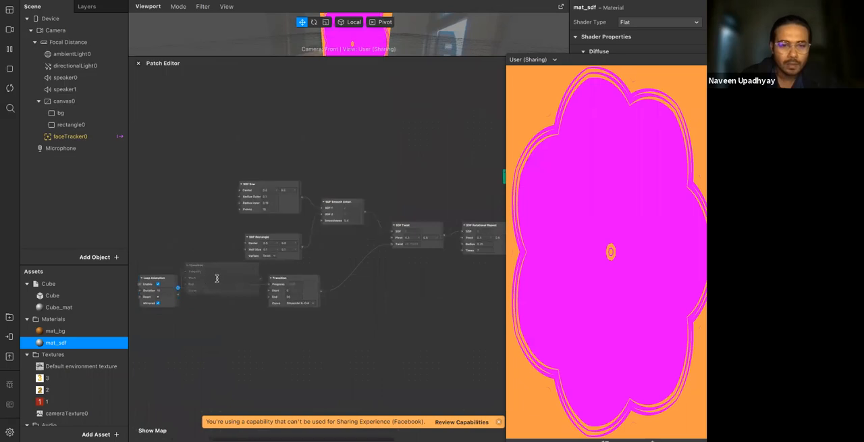
{"action": "left_click", "coordinate": [225, 303]}
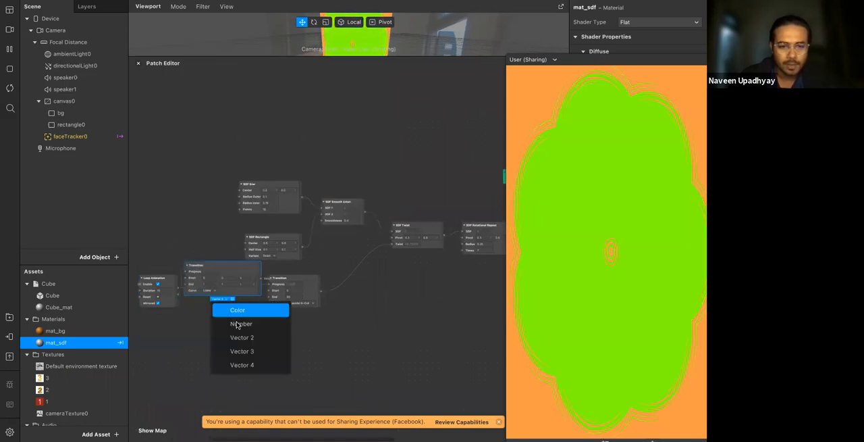
{"action": "left_click", "coordinate": [233, 320]}
Set the new Transition's End to 10 and connect its value output to the SDF Star's Points input
{"action": "scroll", "coordinate": [222, 289], "scroll_direction": "up", "scroll_amount": 3}
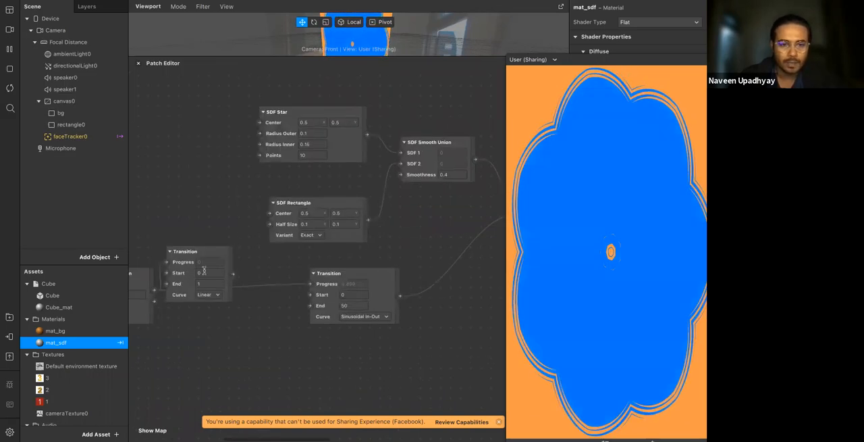
{"action": "left_click_drag", "start_coordinate": [177, 251], "coordinate": [168, 181]}
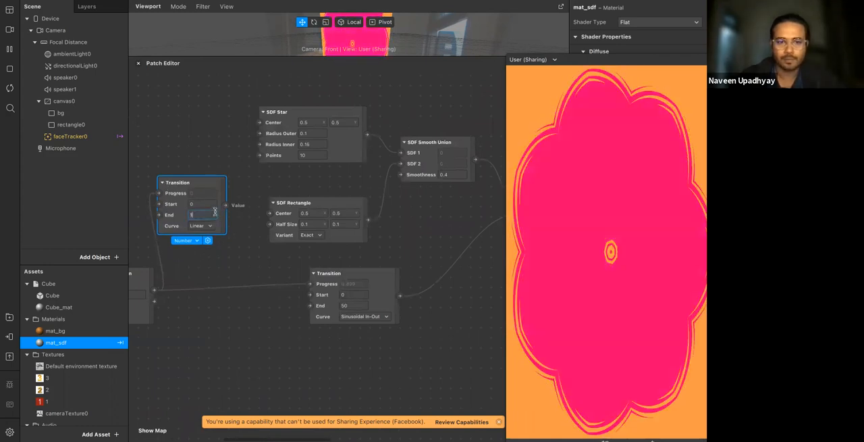
{"action": "left_click", "coordinate": [232, 232]}
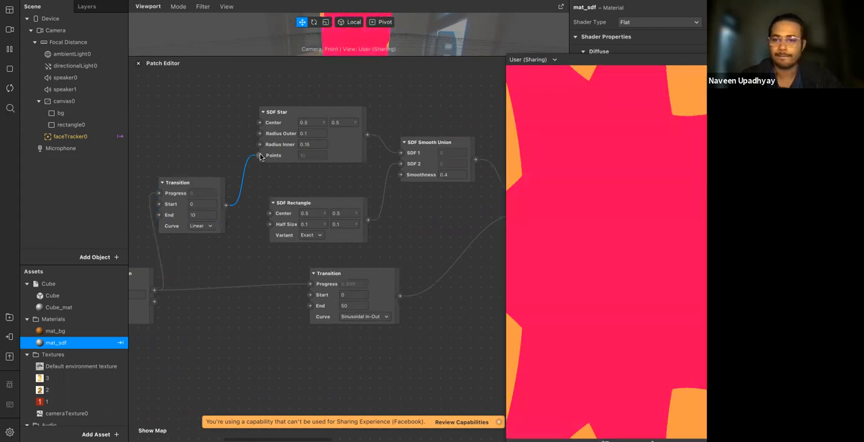
Set the Start value of the Transition driving the star's points to 1 and its curve to Quartic In-Out
{"action": "scroll", "coordinate": [223, 247], "scroll_direction": "left", "scroll_amount": 3}
{"action": "scroll", "coordinate": [223, 248], "scroll_direction": "down", "scroll_amount": 2}
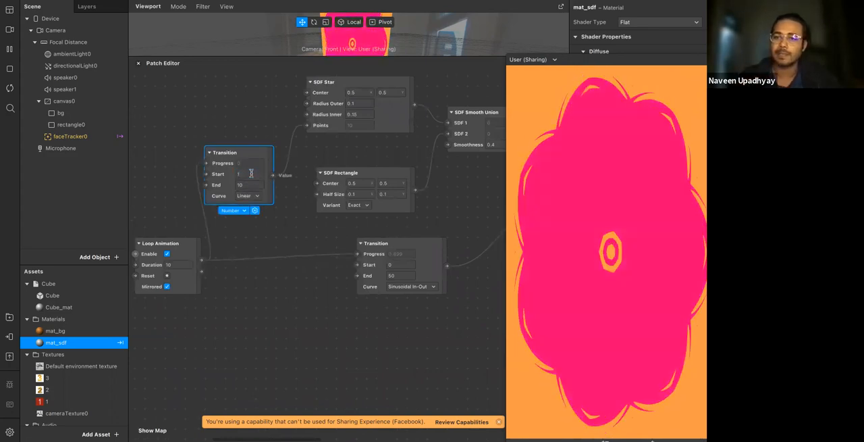
{"action": "left_click", "coordinate": [248, 195]}
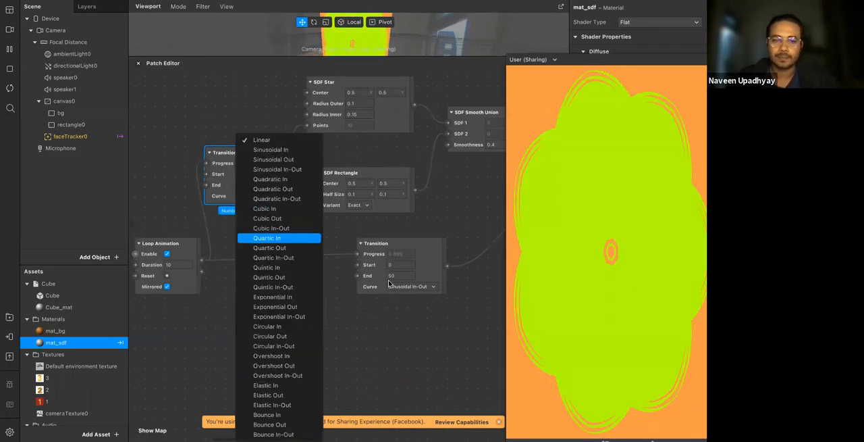
{"action": "left_click", "coordinate": [280, 258]}
Disconnect the Color Cycle patch from the Mix patch
{"action": "scroll", "coordinate": [397, 262], "scroll_direction": "down", "scroll_amount": 1}
{"action": "scroll", "coordinate": [397, 262], "scroll_direction": "right", "scroll_amount": 3}
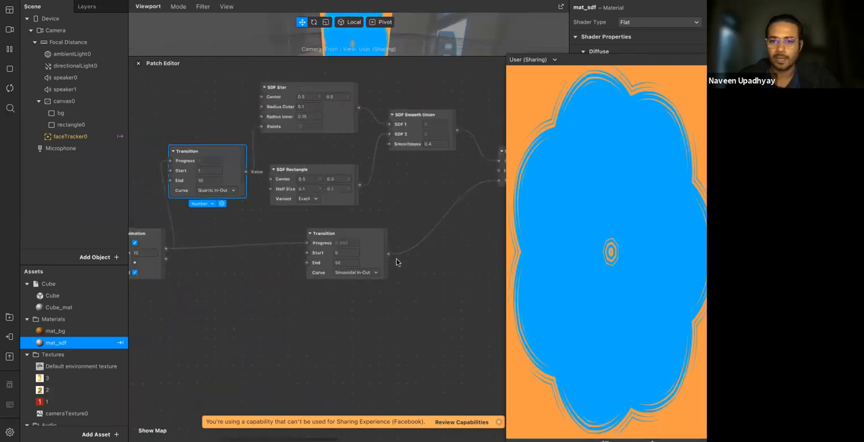
{"action": "scroll", "coordinate": [397, 262], "scroll_direction": "right", "scroll_amount": 10}
{"action": "scroll", "coordinate": [397, 262], "scroll_direction": "up", "scroll_amount": 2}
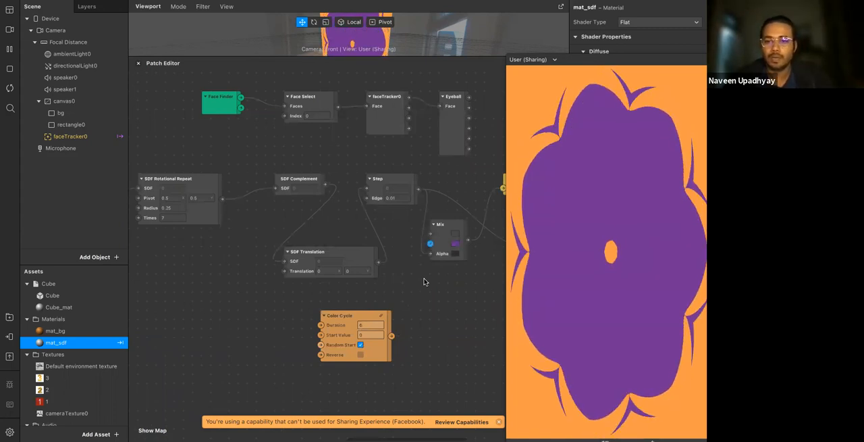
Set the SDF Star's outer radius to 0
{"action": "scroll", "coordinate": [399, 279], "scroll_direction": "left", "scroll_amount": 12}
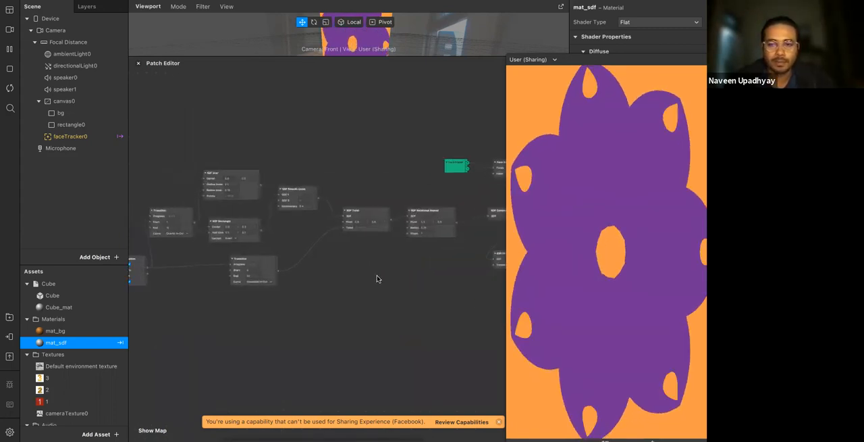
{"action": "scroll", "coordinate": [377, 278], "scroll_direction": "down", "scroll_amount": 3}
{"action": "scroll", "coordinate": [377, 279], "scroll_direction": "up", "scroll_amount": 5}
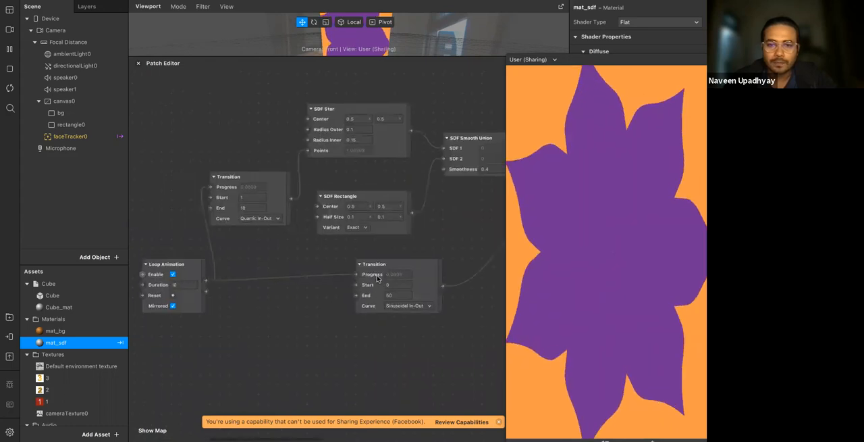
{"action": "scroll", "coordinate": [368, 178], "scroll_direction": "up", "scroll_amount": 2}
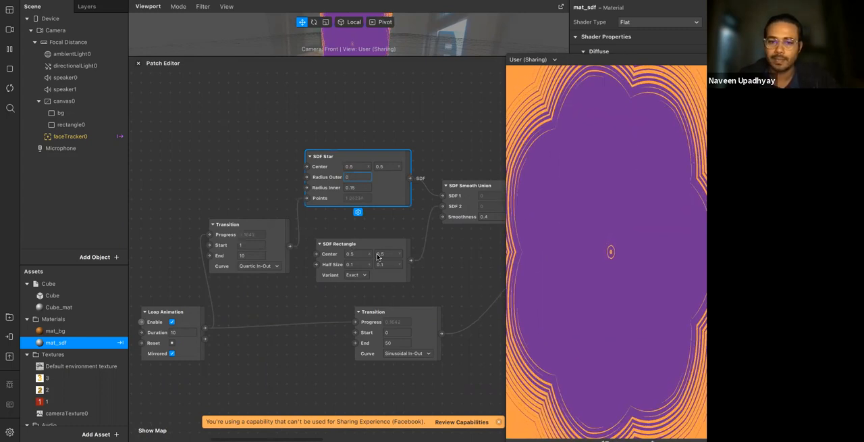
Connect the Loop Animation output to the Smoothness input of the SDF Smooth Union patch
{"action": "scroll", "coordinate": [412, 259], "scroll_direction": "down", "scroll_amount": 3}
{"action": "scroll", "coordinate": [412, 259], "scroll_direction": "right", "scroll_amount": 3}
{"action": "left_click", "coordinate": [271, 288]}
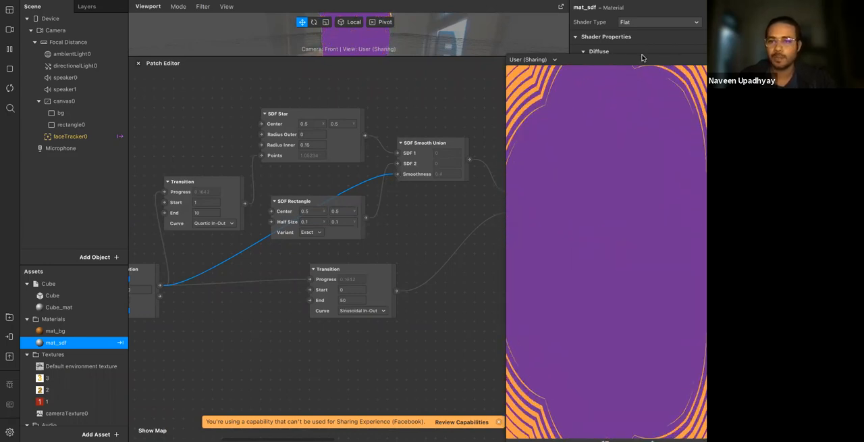
Reposition the simulator preview off the material properties and resend the effect to Instagram for in-app testing
{"action": "left_click_drag", "start_coordinate": [642, 61], "coordinate": [421, 49]}
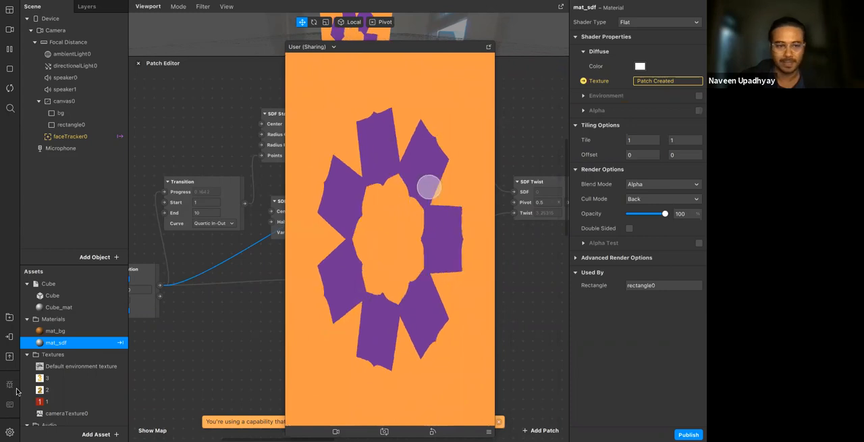
{"action": "left_click", "coordinate": [10, 336]}
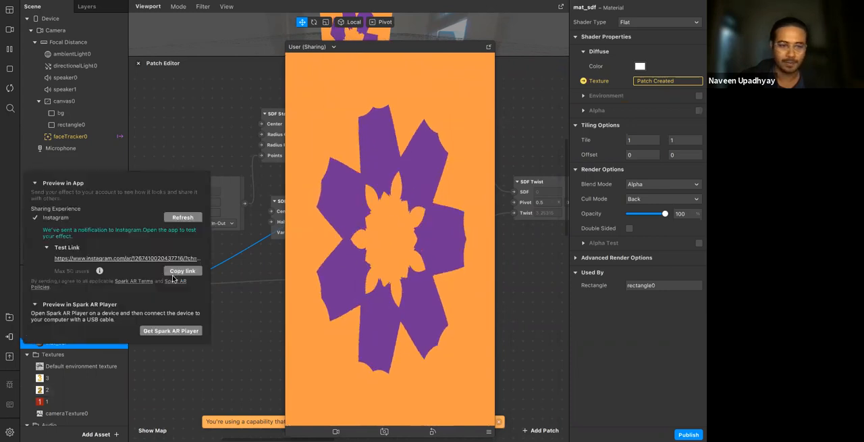
{"action": "left_click", "coordinate": [181, 218]}
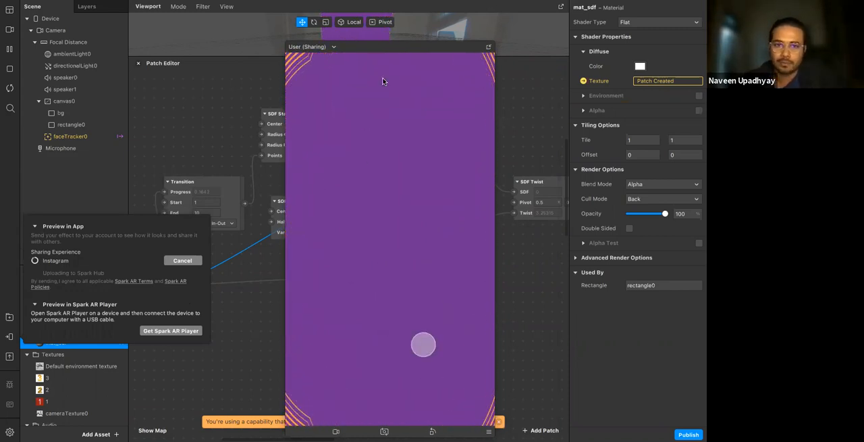
Close the in-app preview options and place the simulator preview over the middle of the patch graph
{"action": "left_click_drag", "start_coordinate": [377, 49], "coordinate": [481, 42]}
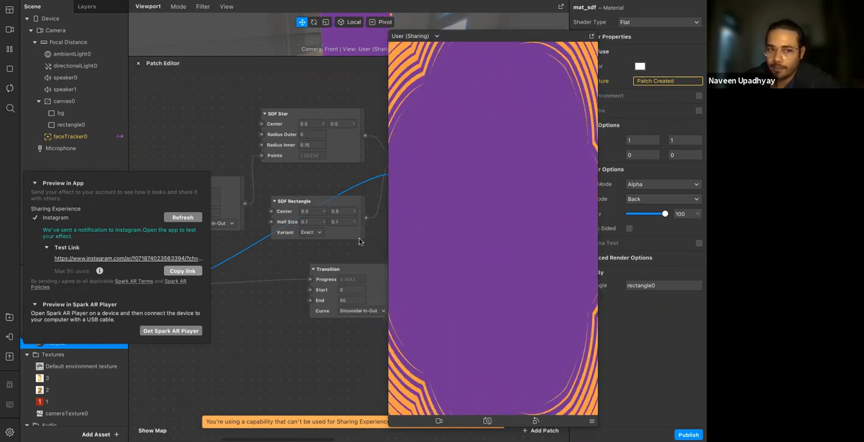
{"action": "left_click_drag", "start_coordinate": [485, 40], "coordinate": [427, 40]}
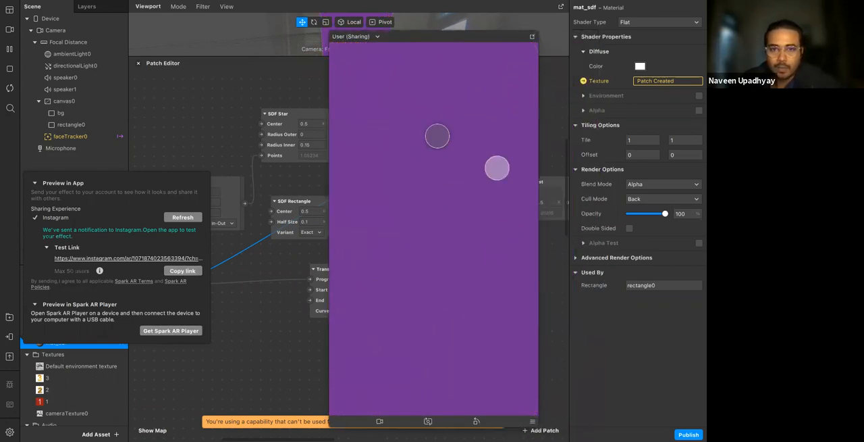
{"action": "left_click_drag", "start_coordinate": [442, 41], "coordinate": [551, 51]}
{"action": "left_click", "coordinate": [134, 419]}
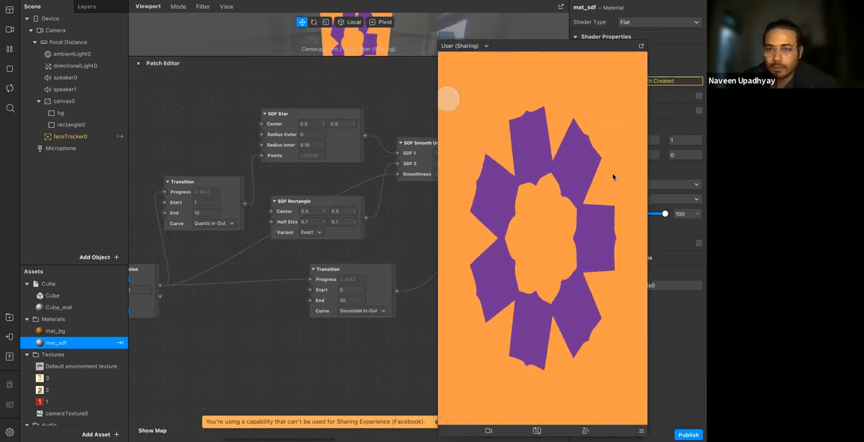
{"action": "left_click_drag", "start_coordinate": [570, 51], "coordinate": [420, 29]}
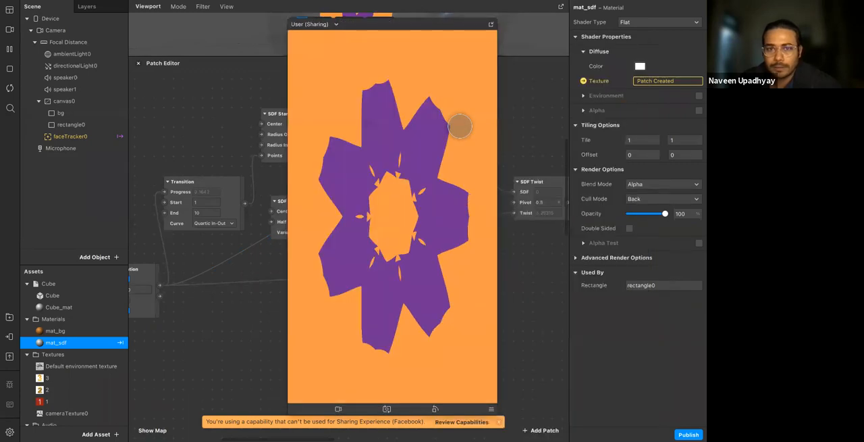